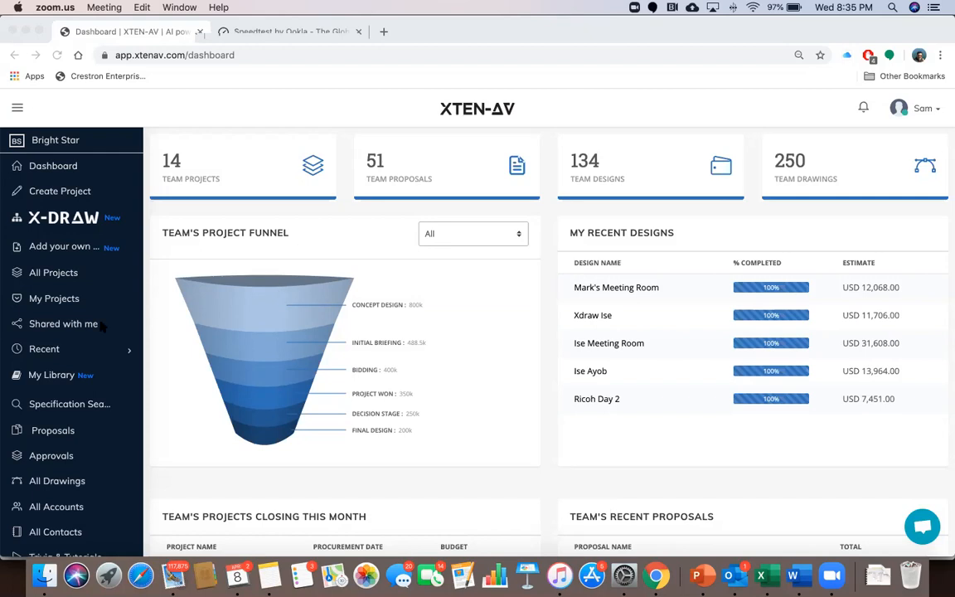
Open the ISE 2020 project from My Projects and look over its details and existing designs
{"action": "left_click", "coordinate": [58, 302]}
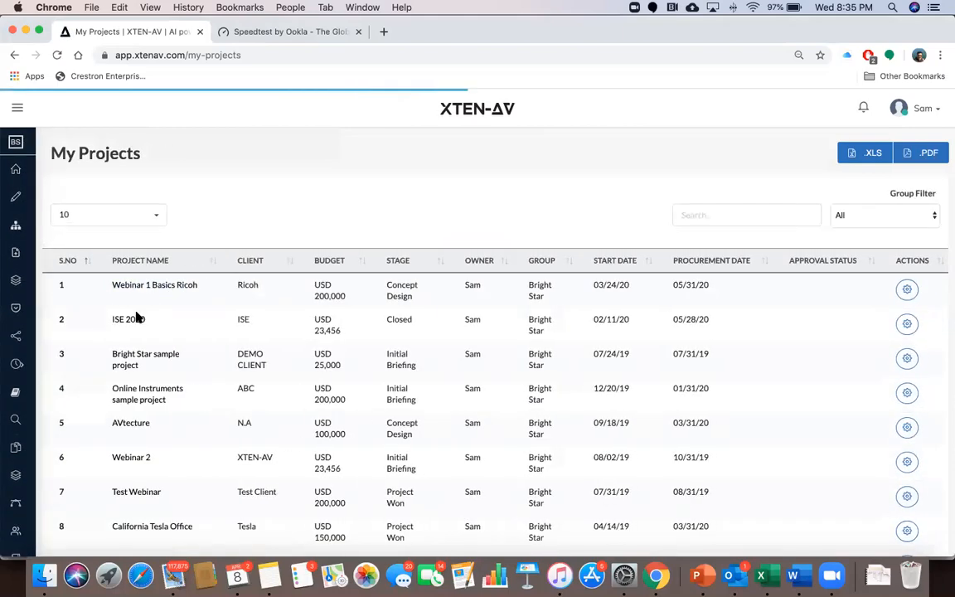
{"action": "left_click", "coordinate": [131, 321]}
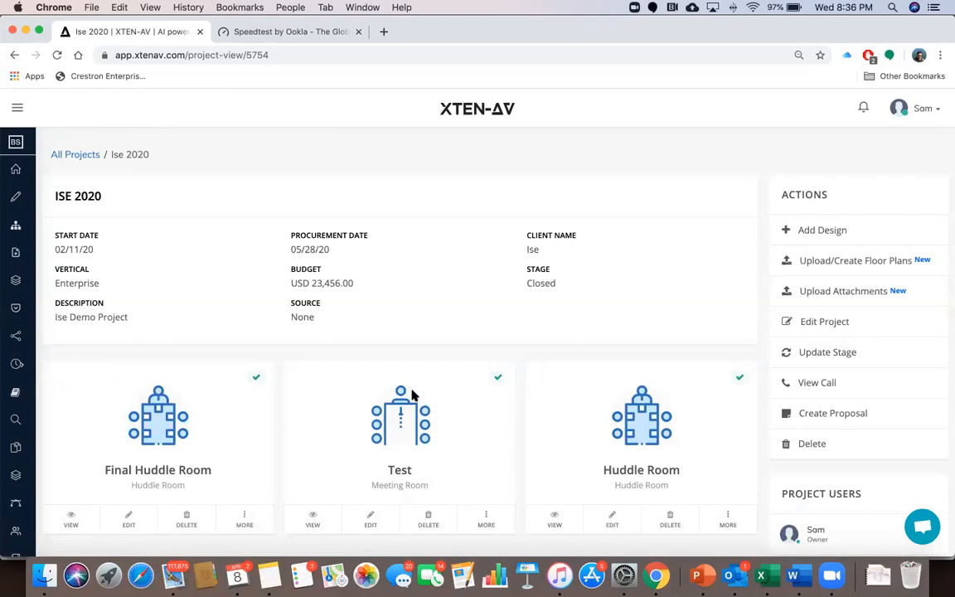
{"action": "scroll", "coordinate": [412, 392], "scroll_direction": "down", "scroll_amount": 5}
{"action": "scroll", "coordinate": [412, 392], "scroll_direction": "up", "scroll_amount": 5}
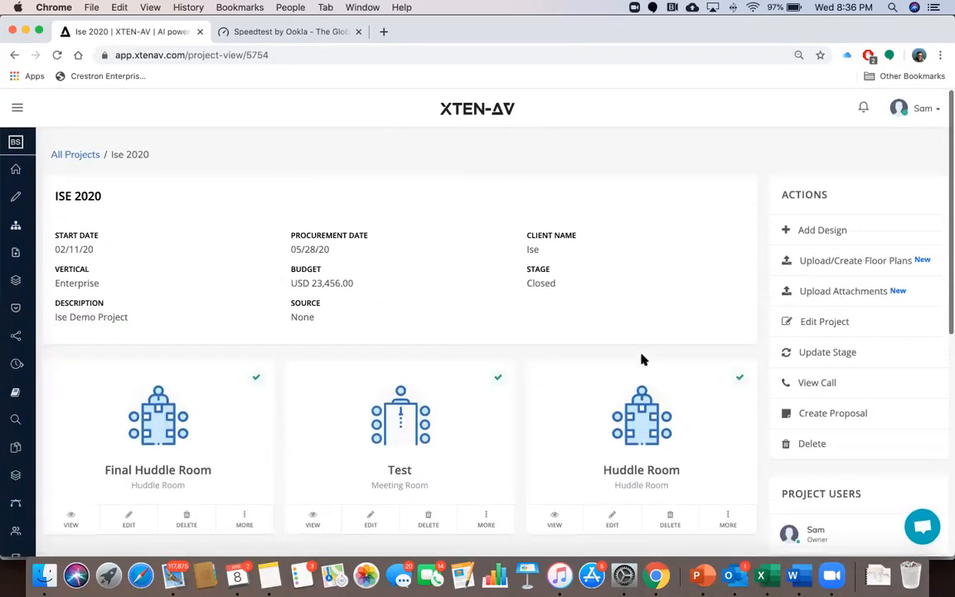
Browse the templates for adding a design to the project and check the creation options for a Meeting Room
{"action": "left_click", "coordinate": [816, 232]}
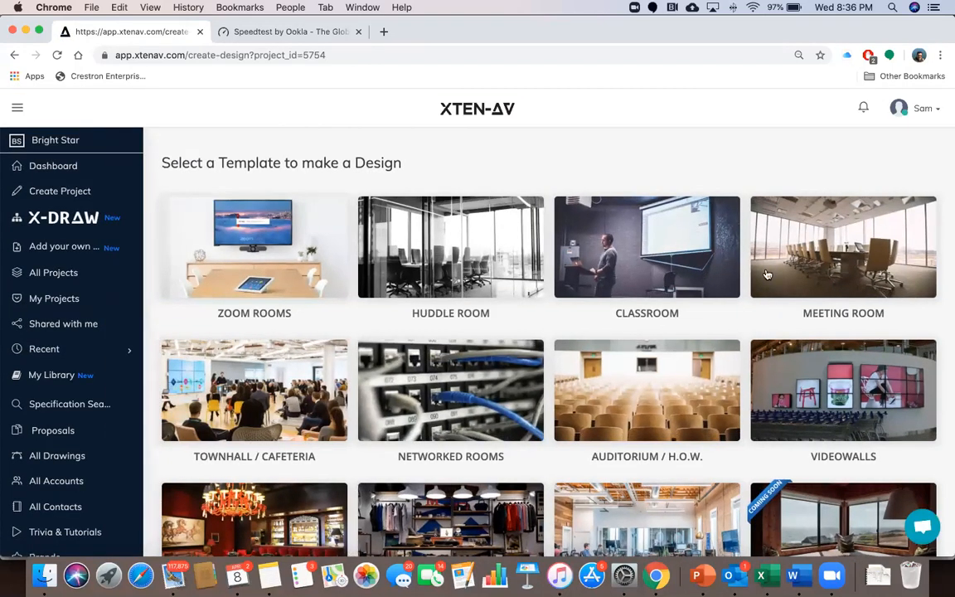
{"action": "scroll", "coordinate": [719, 328], "scroll_direction": "down", "scroll_amount": 5}
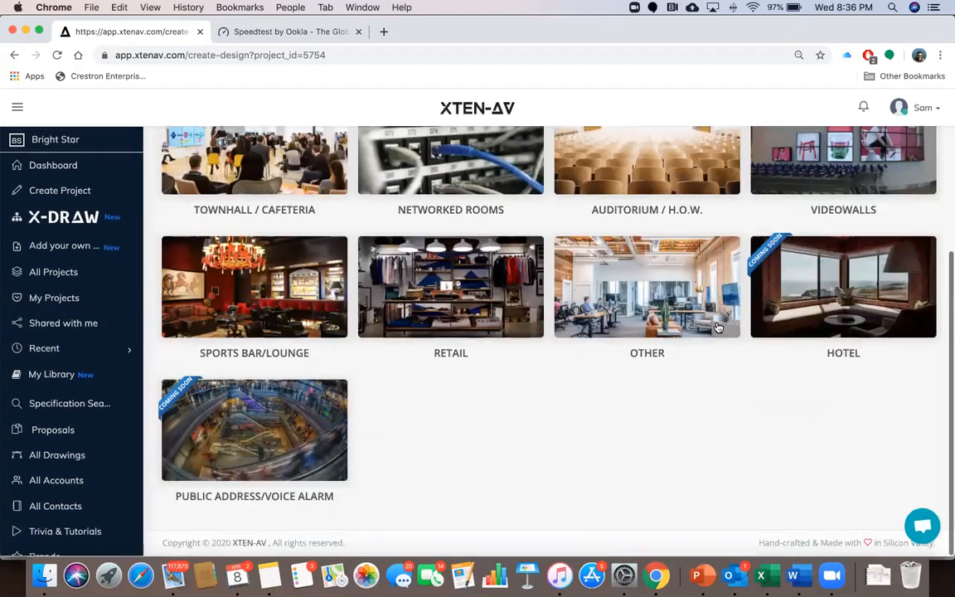
{"action": "scroll", "coordinate": [719, 328], "scroll_direction": "up", "scroll_amount": 2}
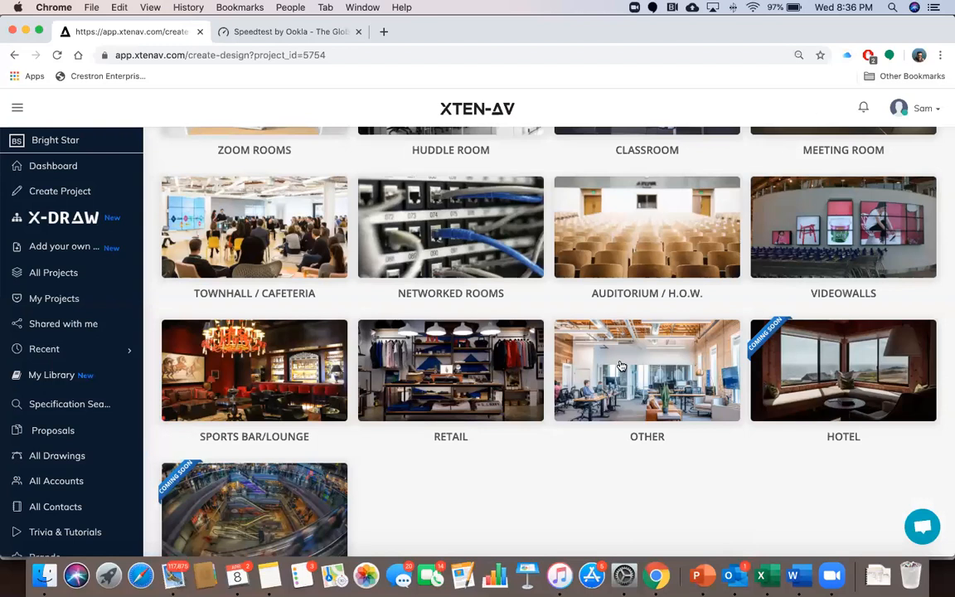
{"action": "scroll", "coordinate": [622, 363], "scroll_direction": "up", "scroll_amount": 1}
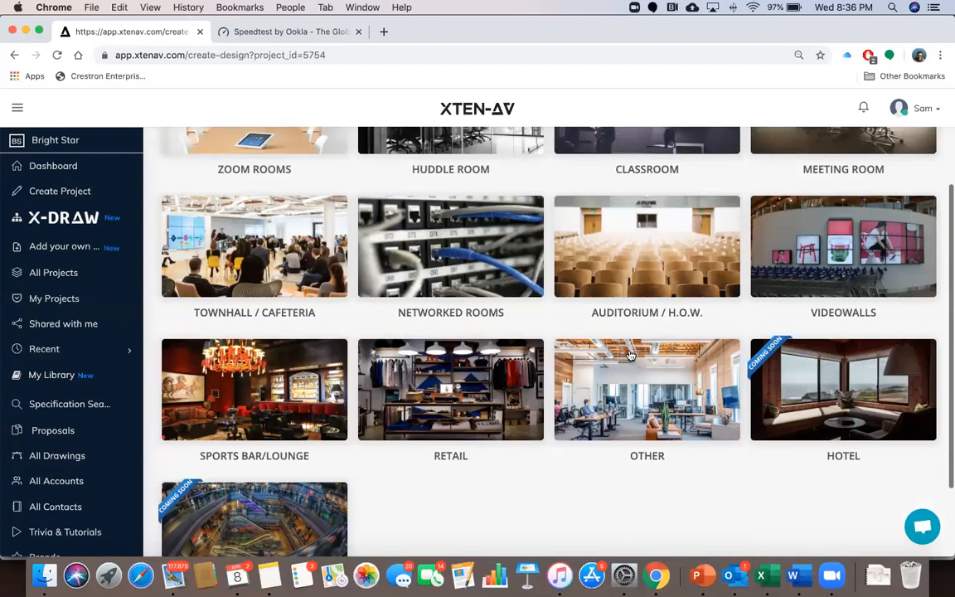
{"action": "scroll", "coordinate": [747, 249], "scroll_direction": "up", "scroll_amount": 3}
{"action": "left_click", "coordinate": [795, 235]}
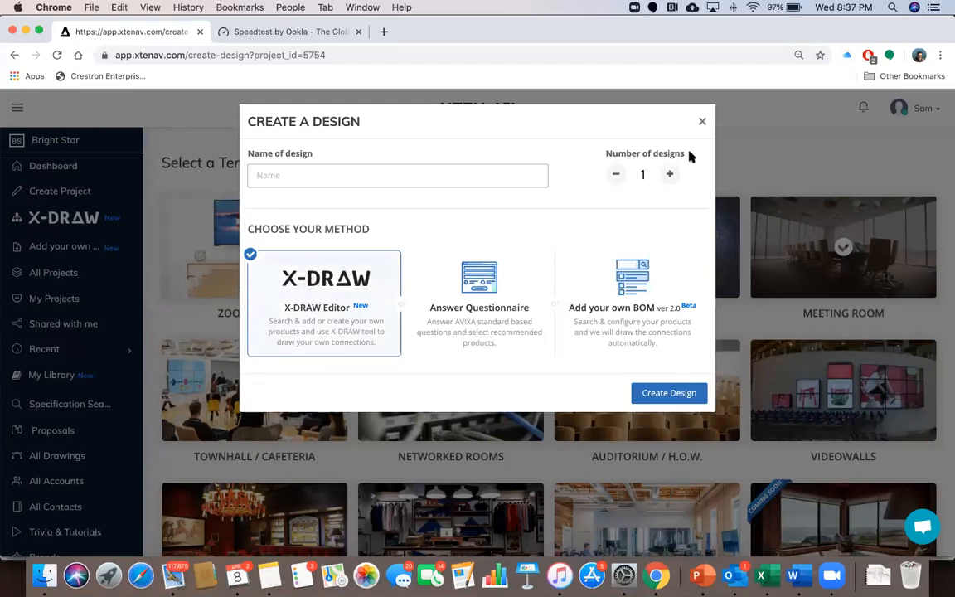
{"action": "left_click", "coordinate": [702, 121]}
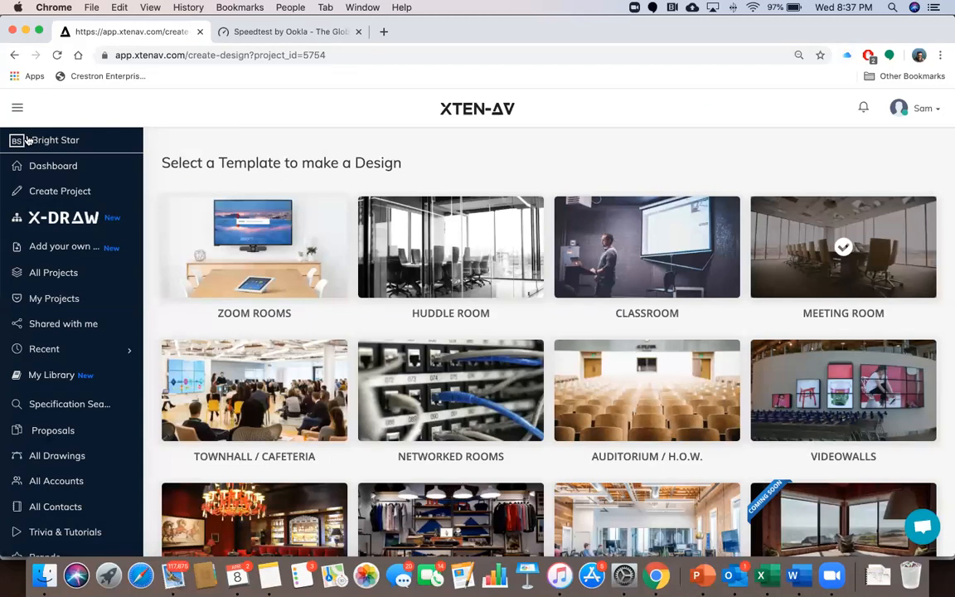
Create one X-DRAW design from the Meeting Room template, named "Webinar 4", in the ISE 2020 project
{"action": "left_click", "coordinate": [60, 218]}
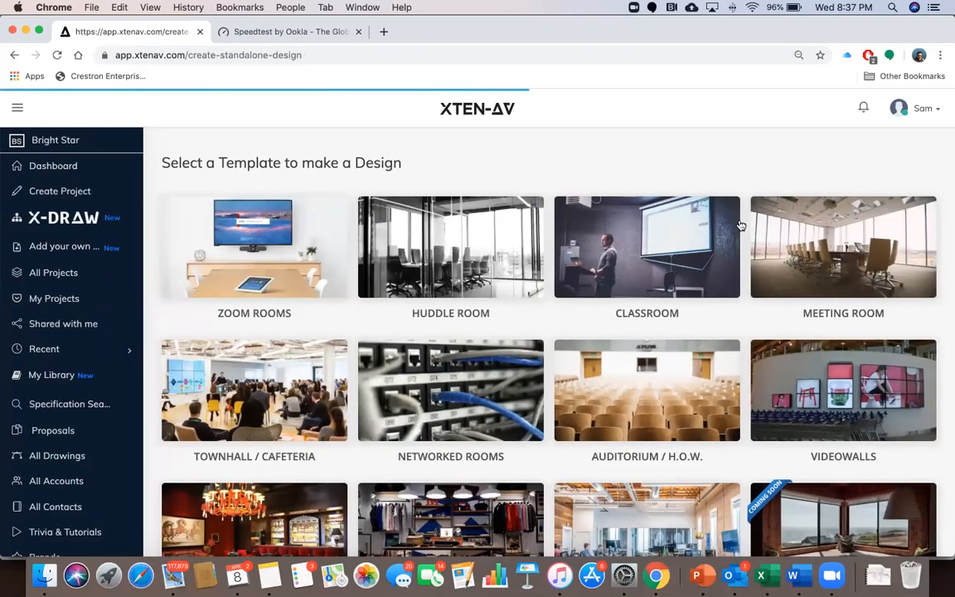
{"action": "left_click", "coordinate": [777, 272]}
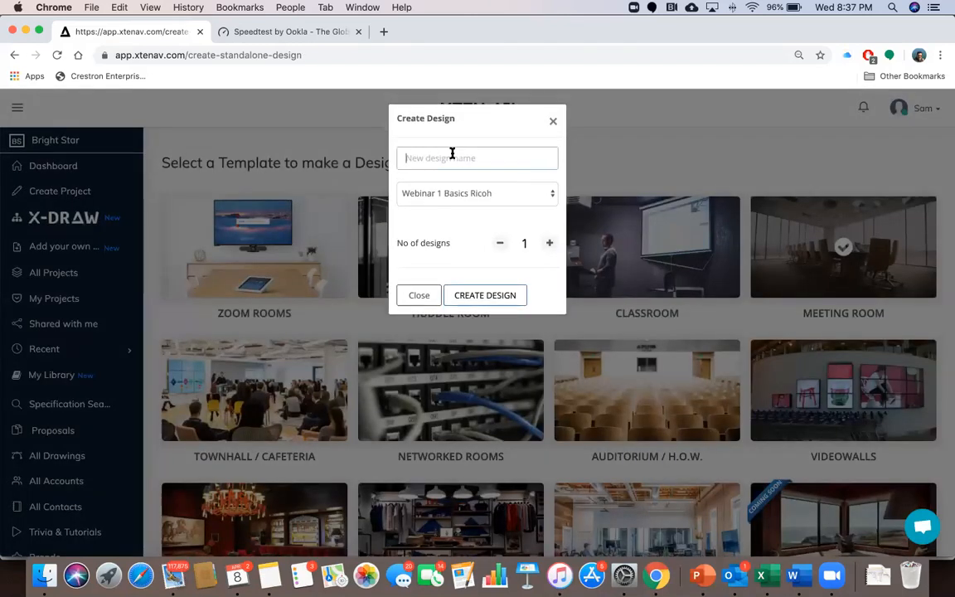
{"action": "left_click", "coordinate": [452, 156]}
{"action": "type", "text": "Webinar"}
{"action": "type", "text": "4"}
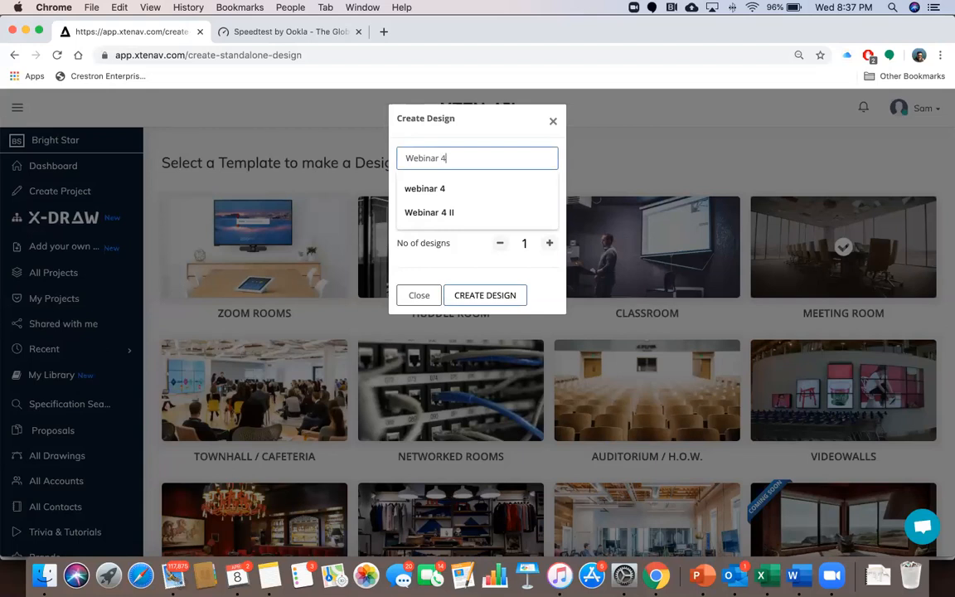
{"action": "left_click", "coordinate": [463, 127]}
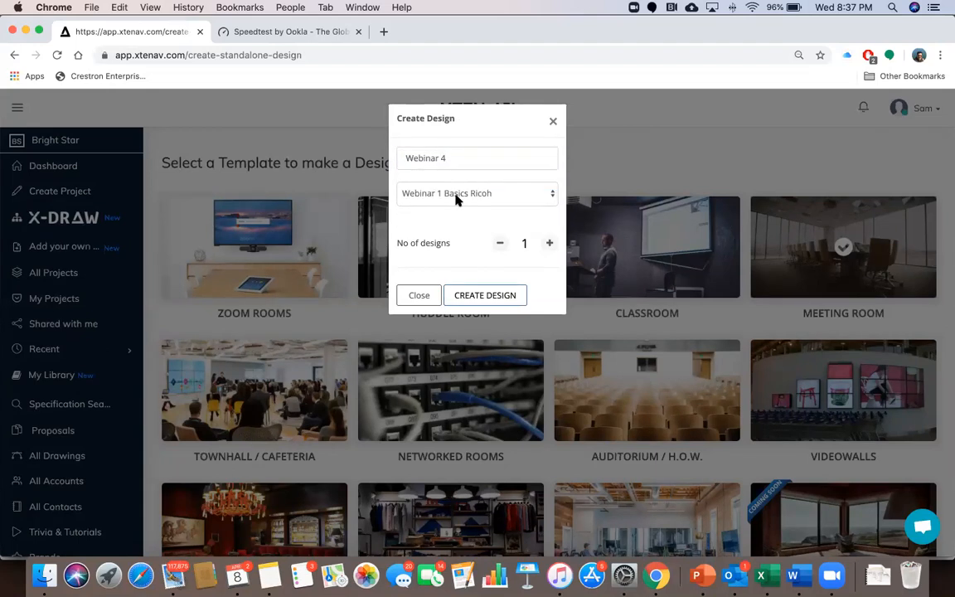
{"action": "left_click", "coordinate": [465, 195]}
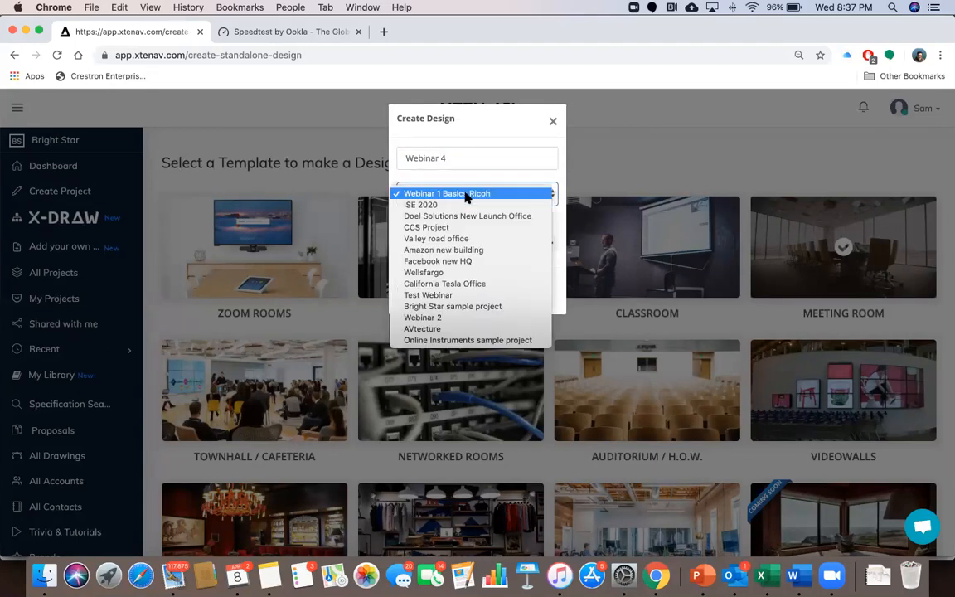
{"action": "left_click", "coordinate": [459, 202]}
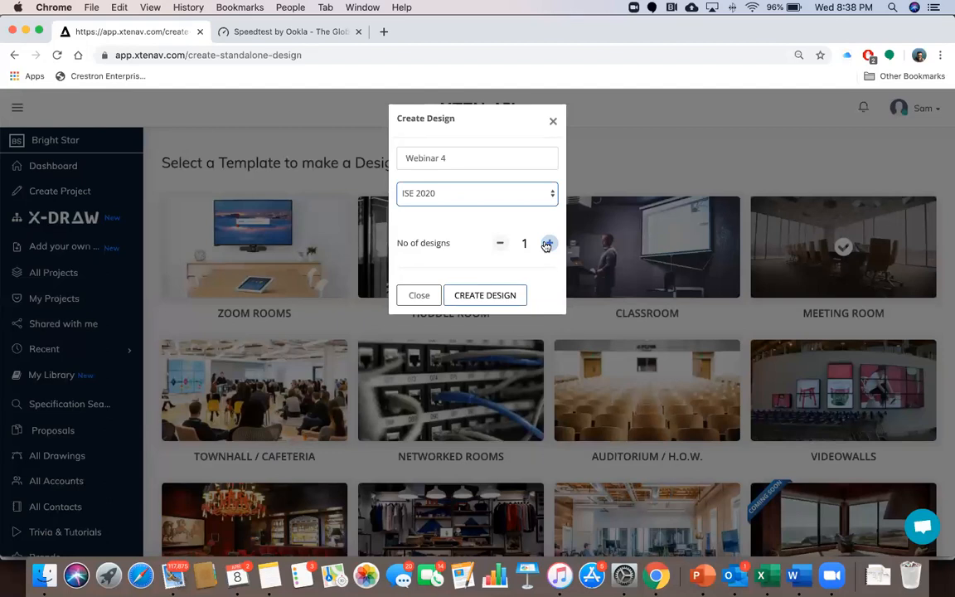
{"action": "left_click", "coordinate": [473, 295]}
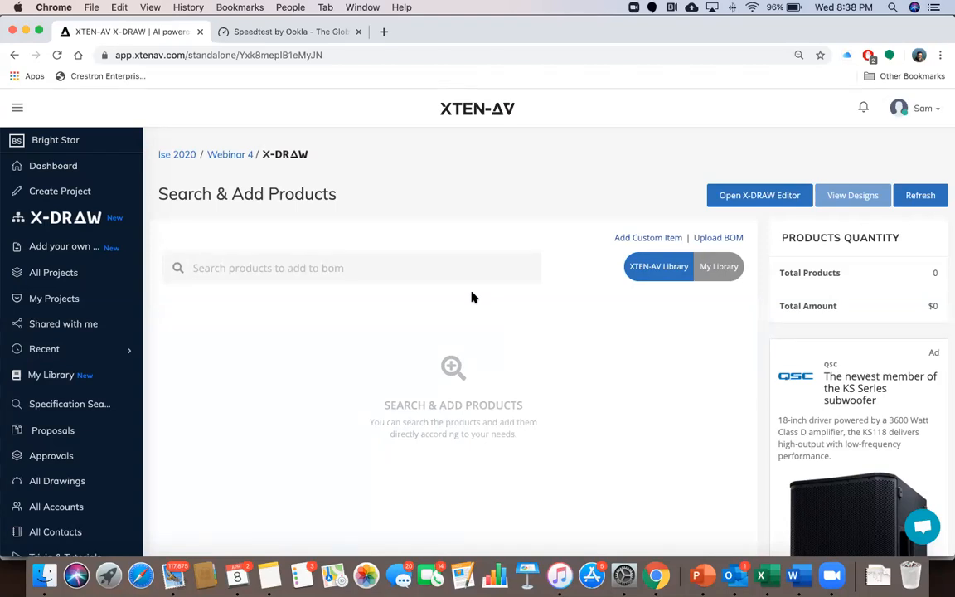
View the ISE 2020 project page in a separate tab to check its design list, and close that tab
{"action": "right_click", "coordinate": [176, 158]}
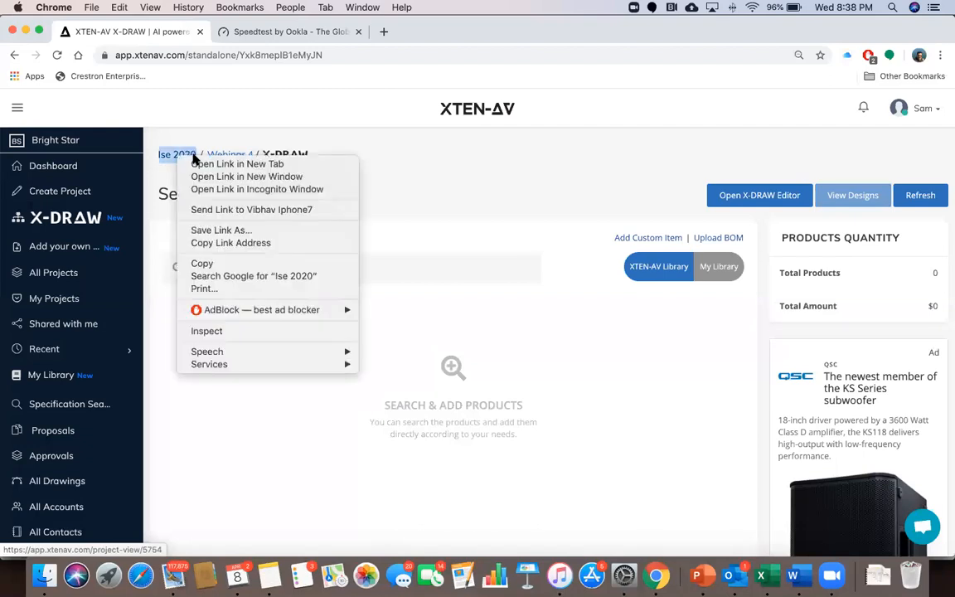
{"action": "left_click", "coordinate": [198, 163]}
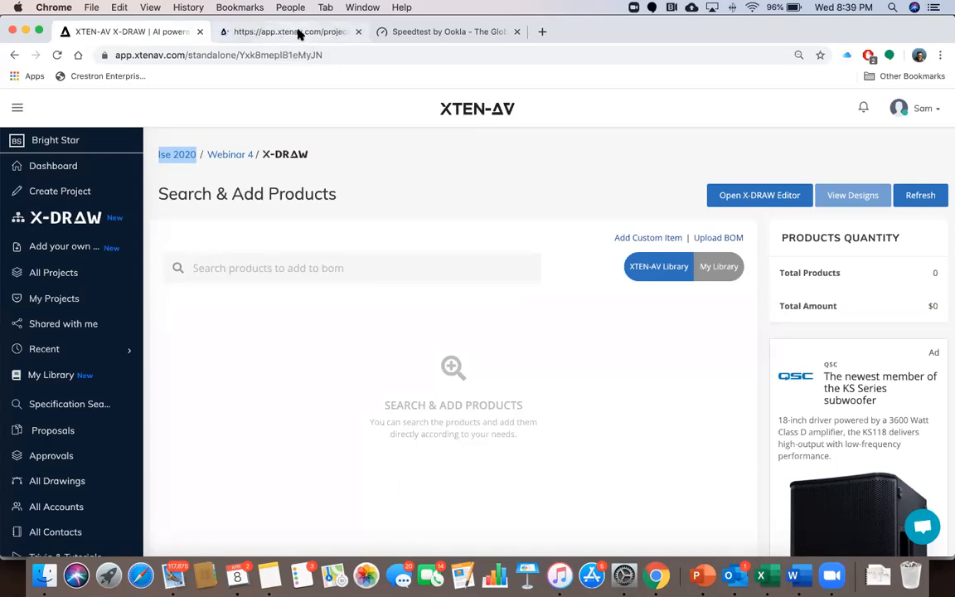
{"action": "left_click", "coordinate": [297, 31]}
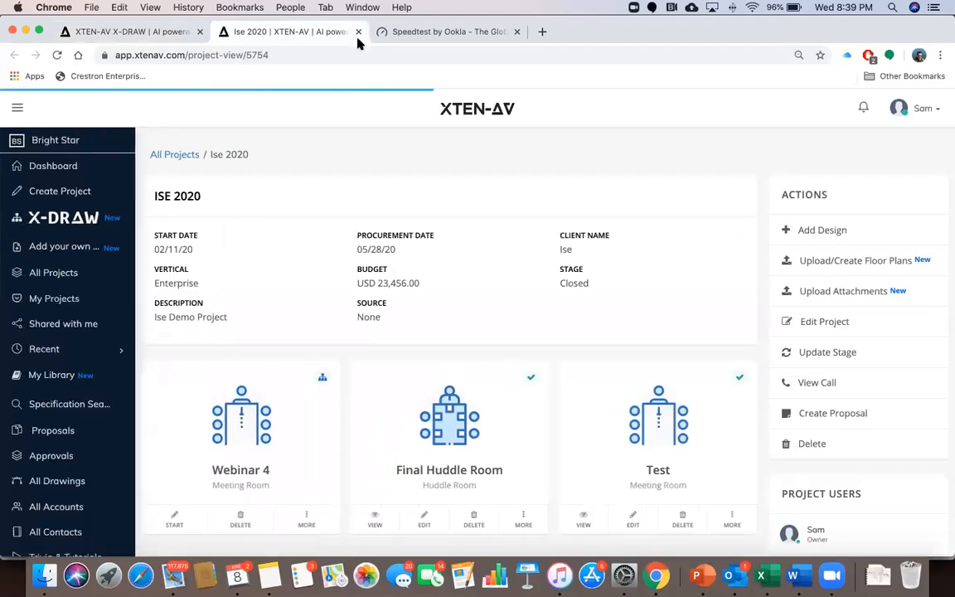
{"action": "left_click", "coordinate": [358, 32]}
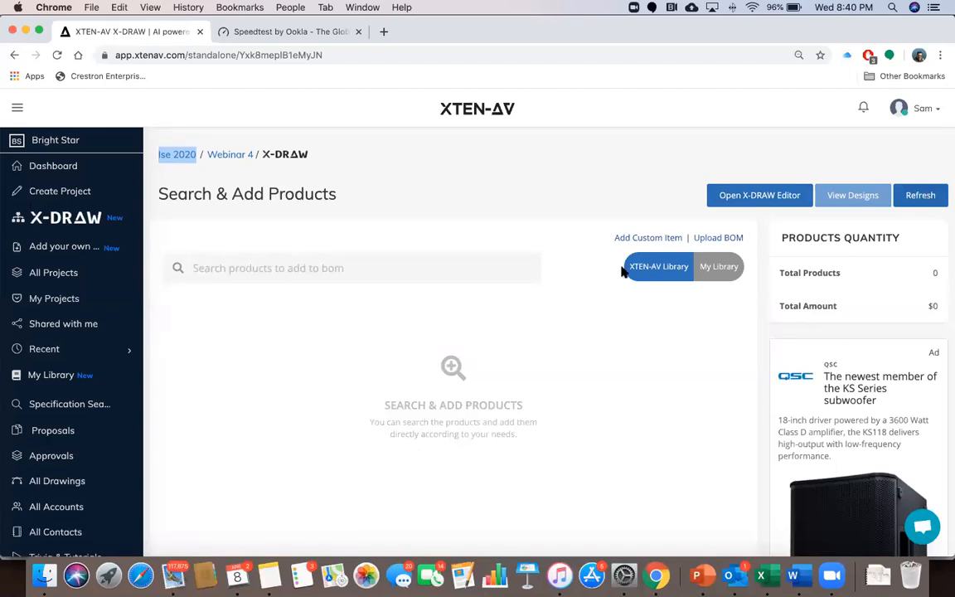
Switch the product search source to My Library and back to the XTEN-AV Library
{"action": "left_click", "coordinate": [261, 265]}
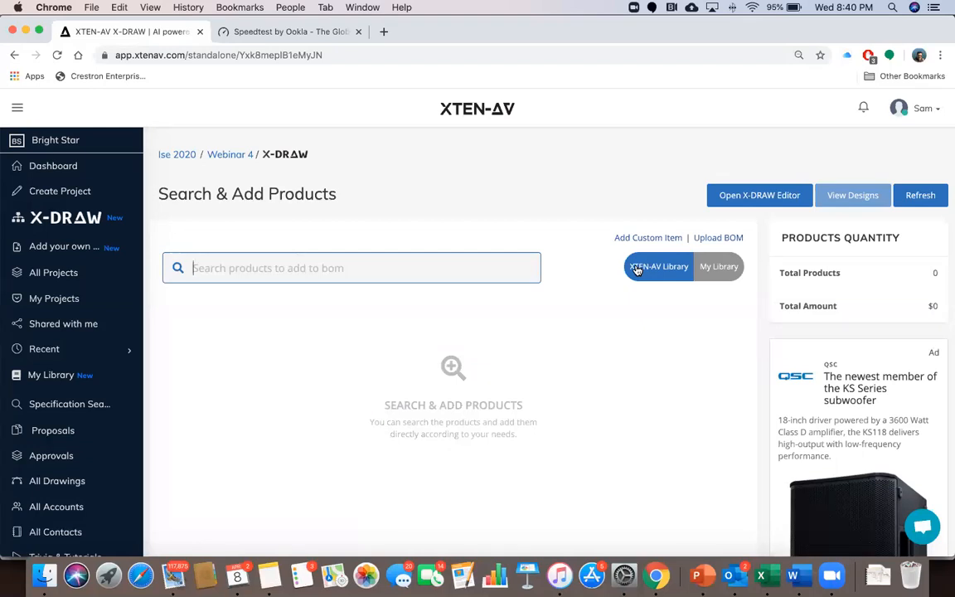
{"action": "left_click", "coordinate": [703, 269]}
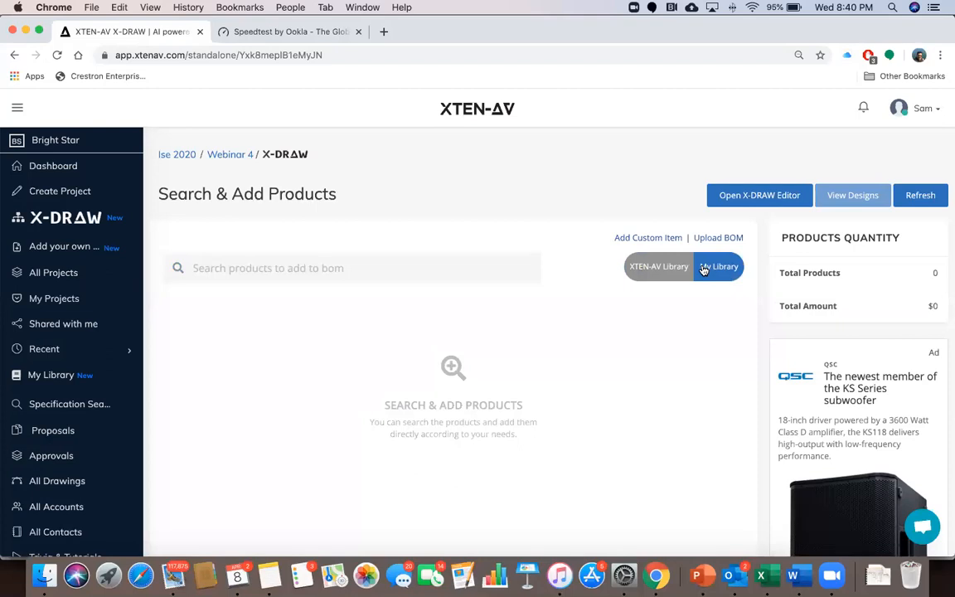
{"action": "left_click", "coordinate": [667, 266]}
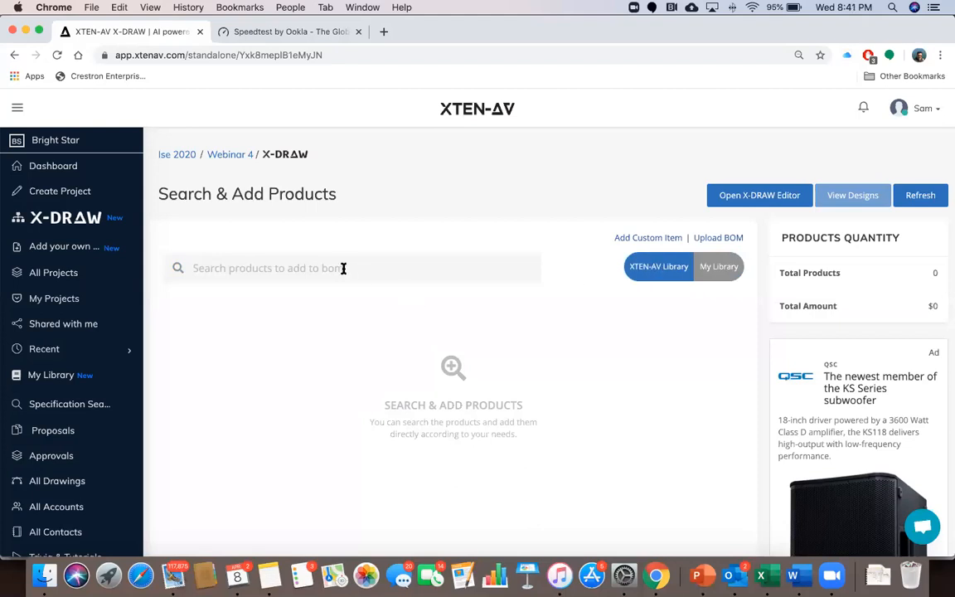
Search the XTEN-AV Library for "tannoy cvs"
{"action": "left_click", "coordinate": [293, 268]}
{"action": "type", "text": "tannoy"}
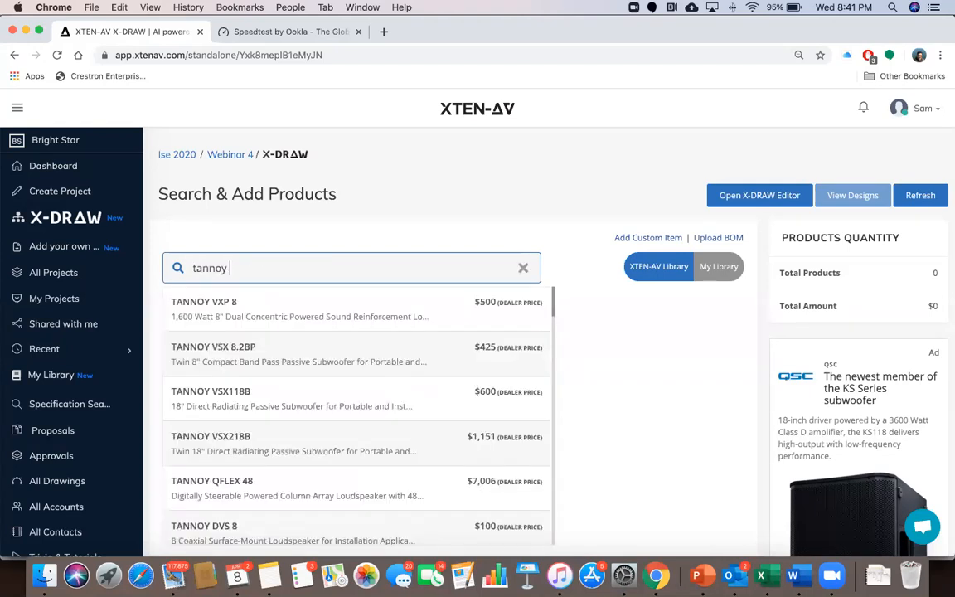
{"action": "type", "text": " cvs"}
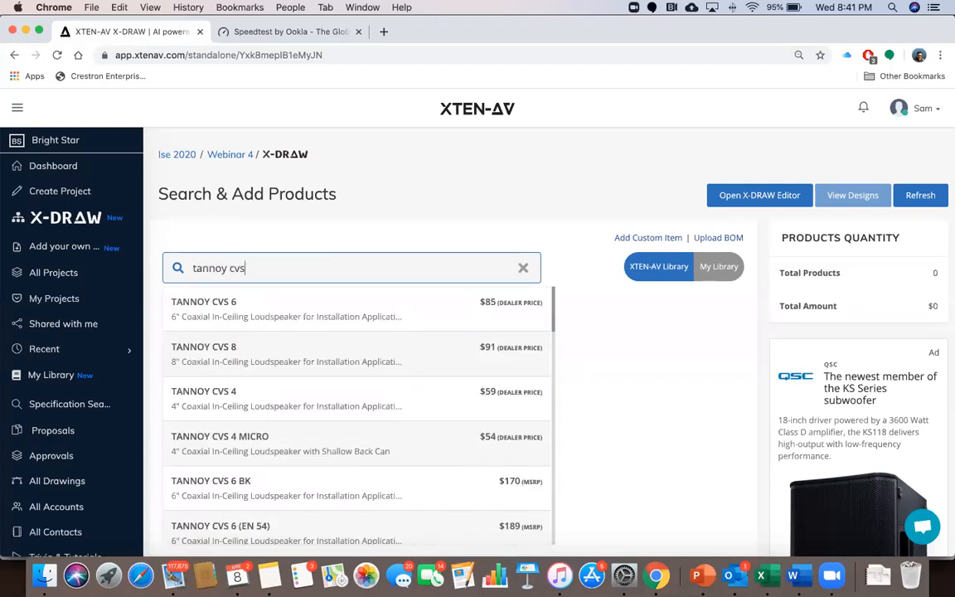
Replace the product search with "cvs 4" and add the TANNOY CVS 4 ceiling loudspeaker to the design's product list
{"action": "key", "text": "BackSpace"}
{"action": "key", "text": "BackSpace"}
{"action": "key", "text": "BackSpace"}
{"action": "key", "text": "BackSpace"}
{"action": "key", "text": "BackSpace"}
{"action": "key", "text": "BackSpace"}
{"action": "key", "text": "BackSpace"}
{"action": "key", "text": "BackSpace"}
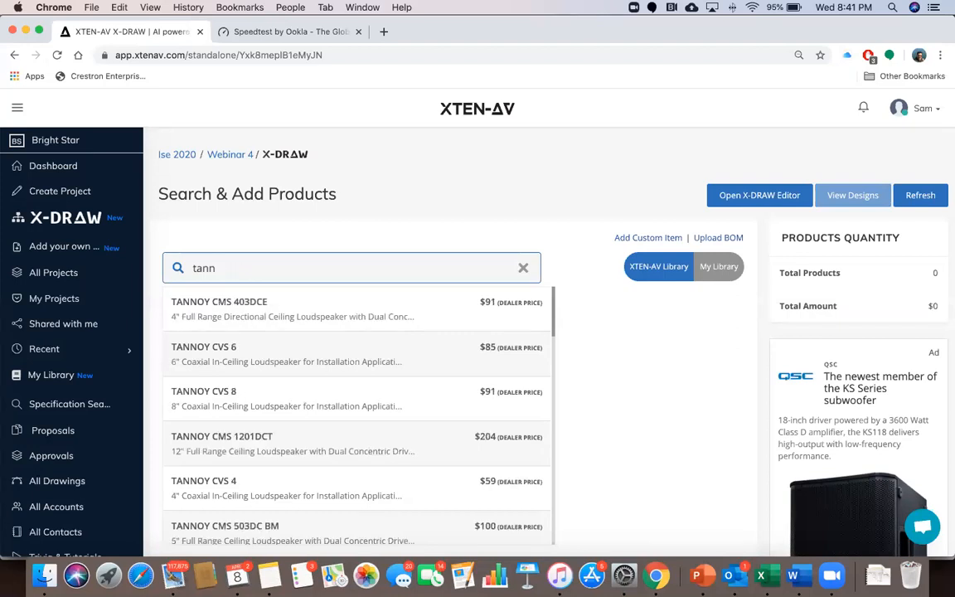
{"action": "type", "text": "cvs"}
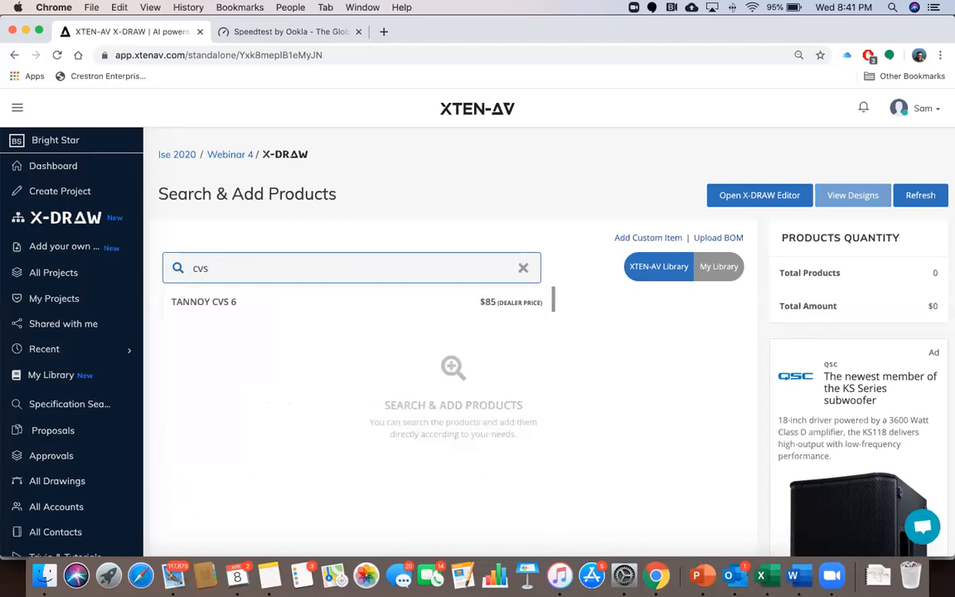
{"action": "type", "text": " 4"}
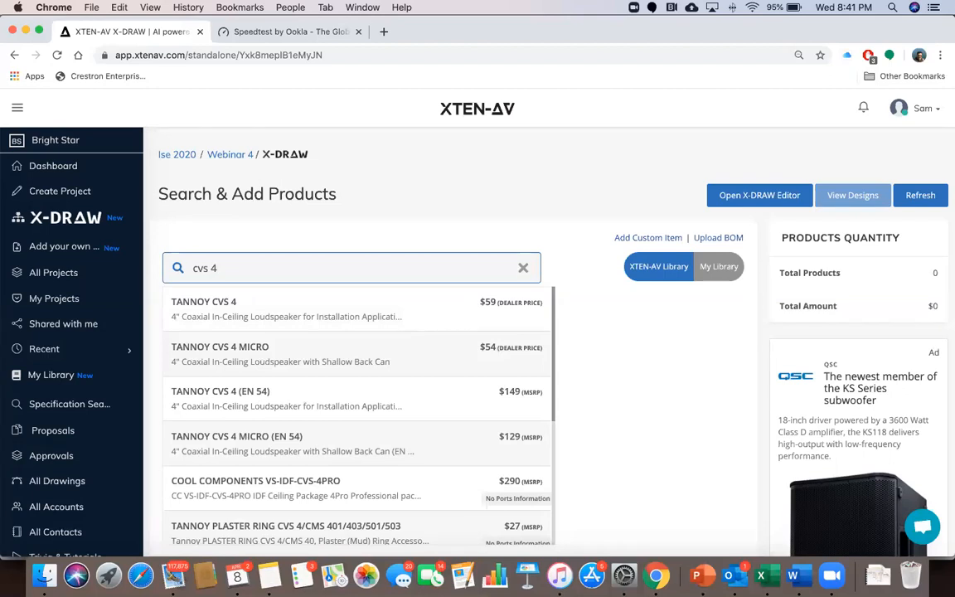
{"action": "left_click", "coordinate": [248, 310]}
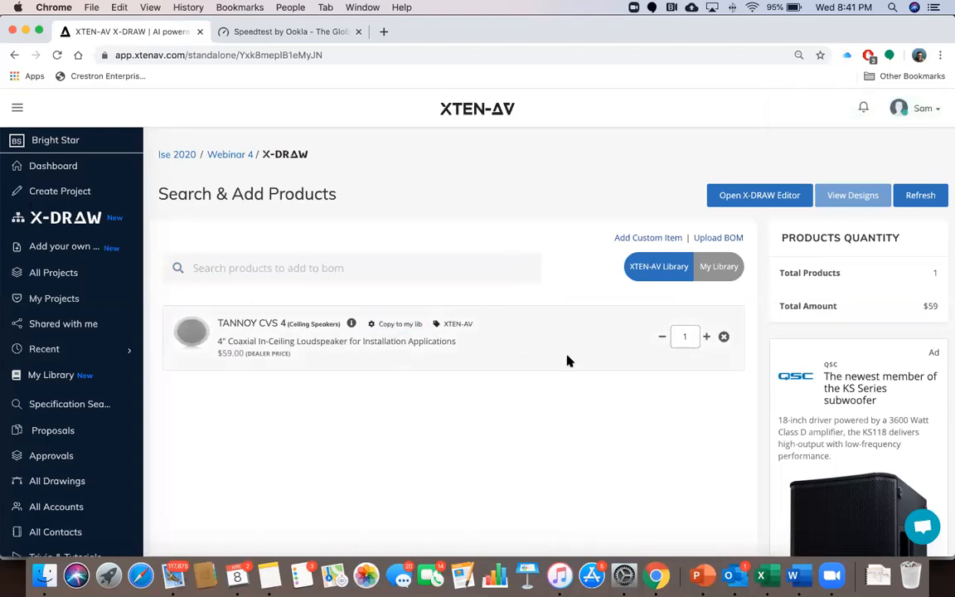
Copy the TANNOY CVS 4 to the personal library and review its editable product details
{"action": "left_click", "coordinate": [396, 324]}
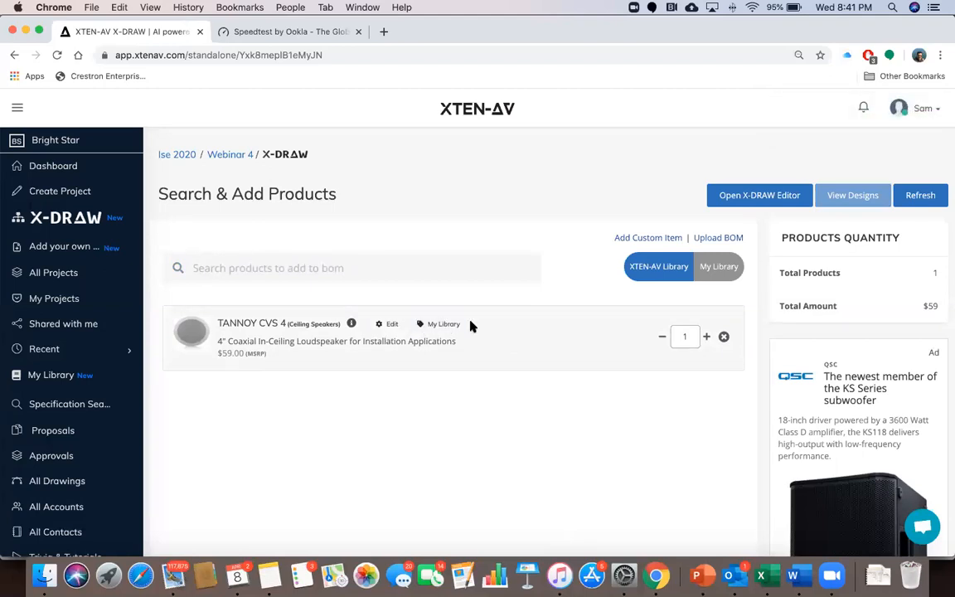
{"action": "left_click", "coordinate": [392, 327]}
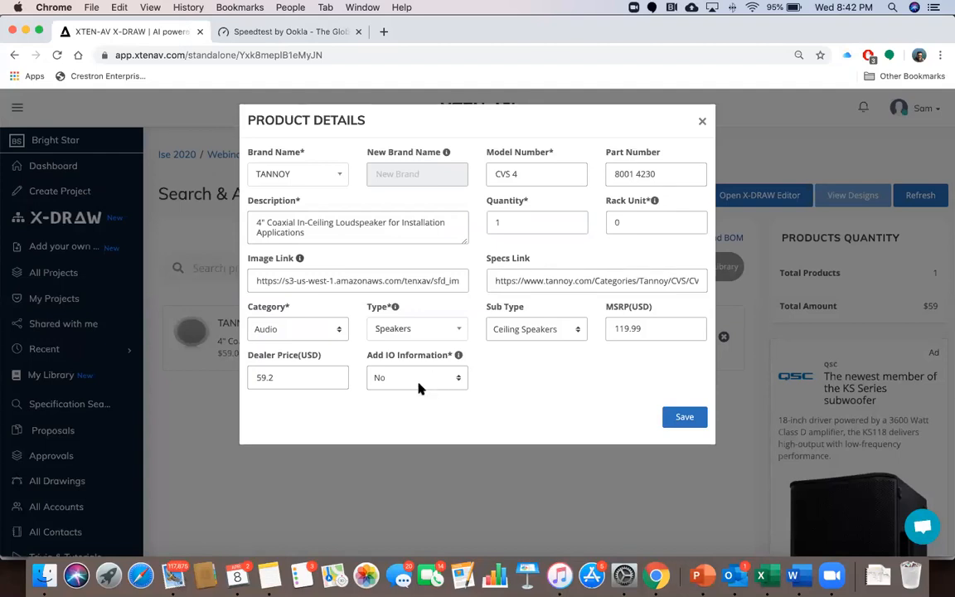
{"action": "left_click", "coordinate": [702, 122]}
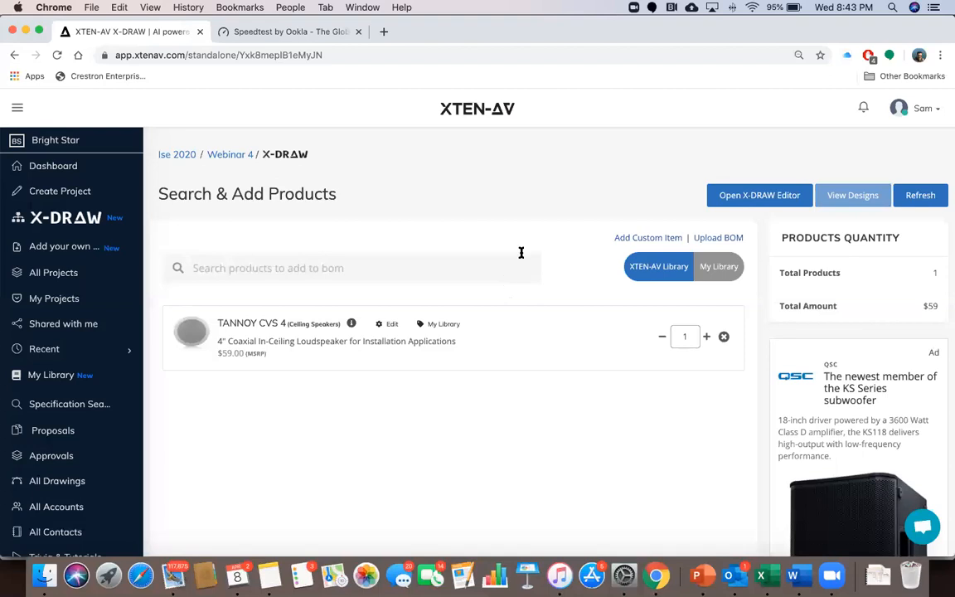
Find QuickTime Player with a system search for "quick" and launch it
{"action": "left_click", "coordinate": [892, 8]}
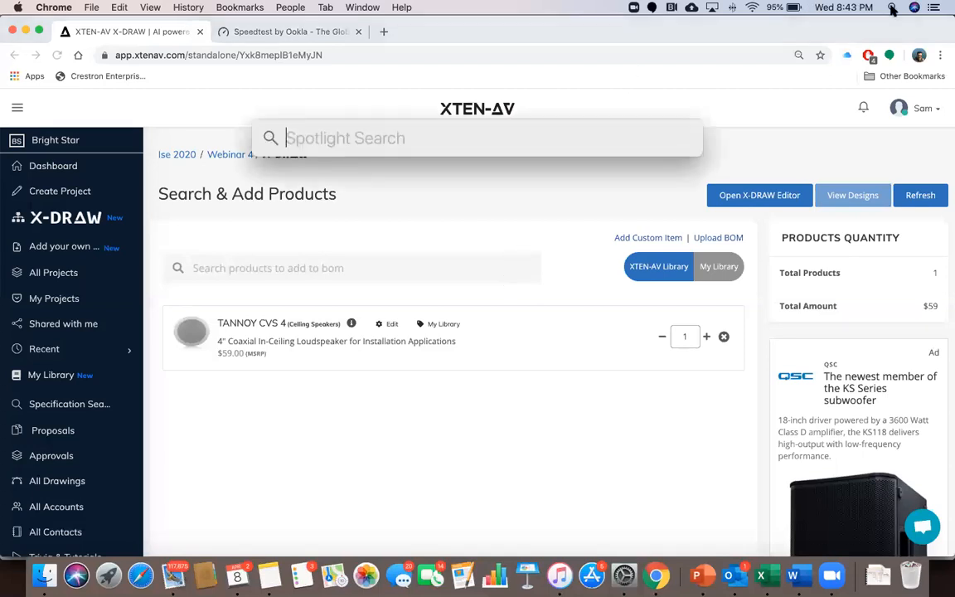
{"action": "type", "text": "quick"}
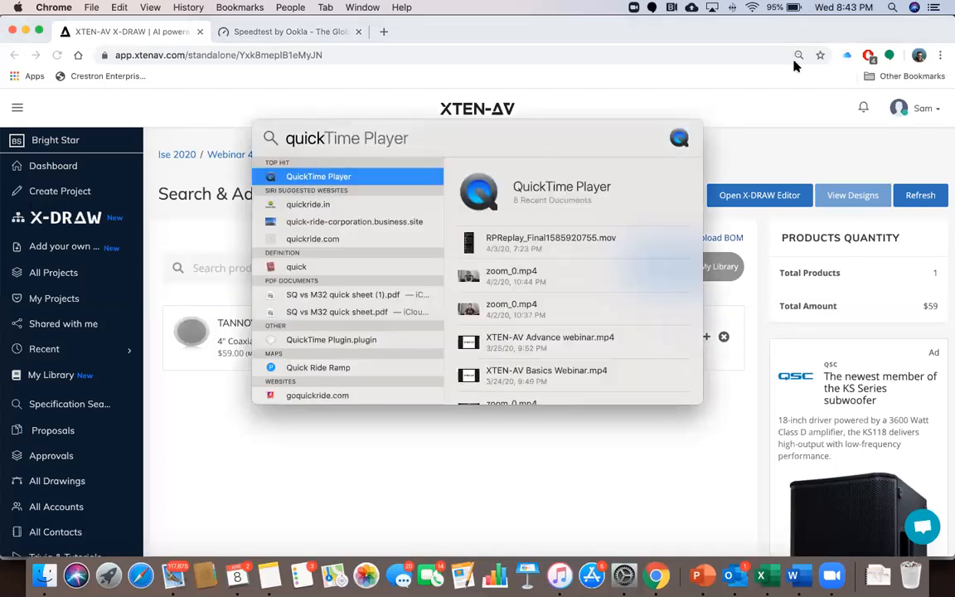
{"action": "left_click", "coordinate": [374, 177]}
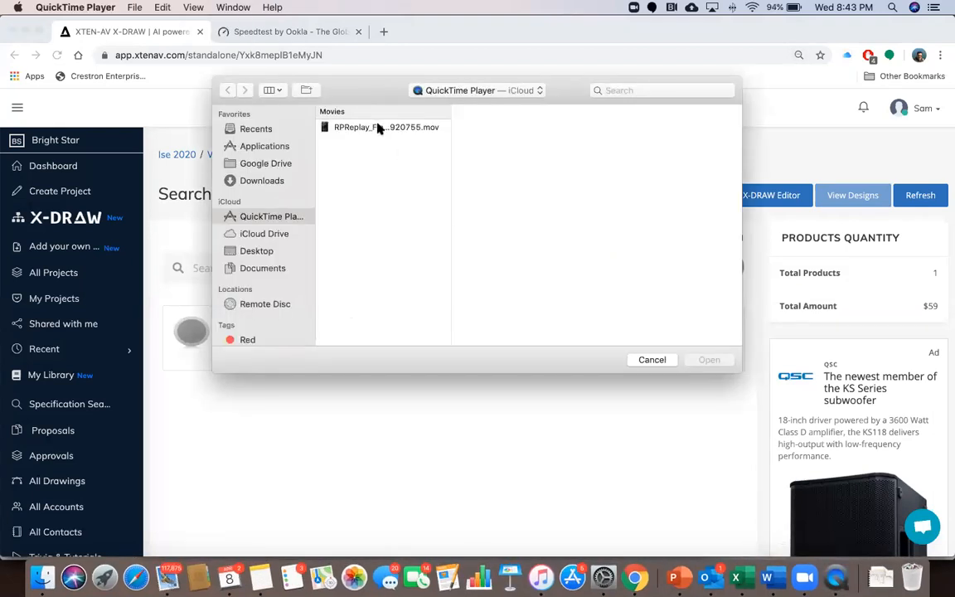
Open the RPReplay_Final1585920755.mov recording, play it through and close it
{"action": "left_click", "coordinate": [379, 128]}
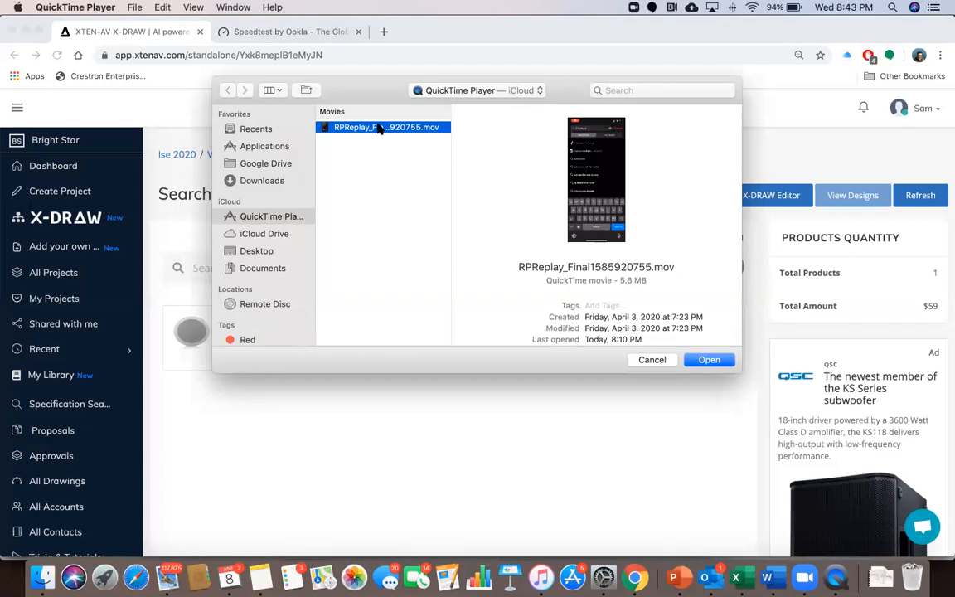
{"action": "double_click", "coordinate": [379, 127]}
{"action": "left_click_drag", "start_coordinate": [199, 27], "coordinate": [517, 49]}
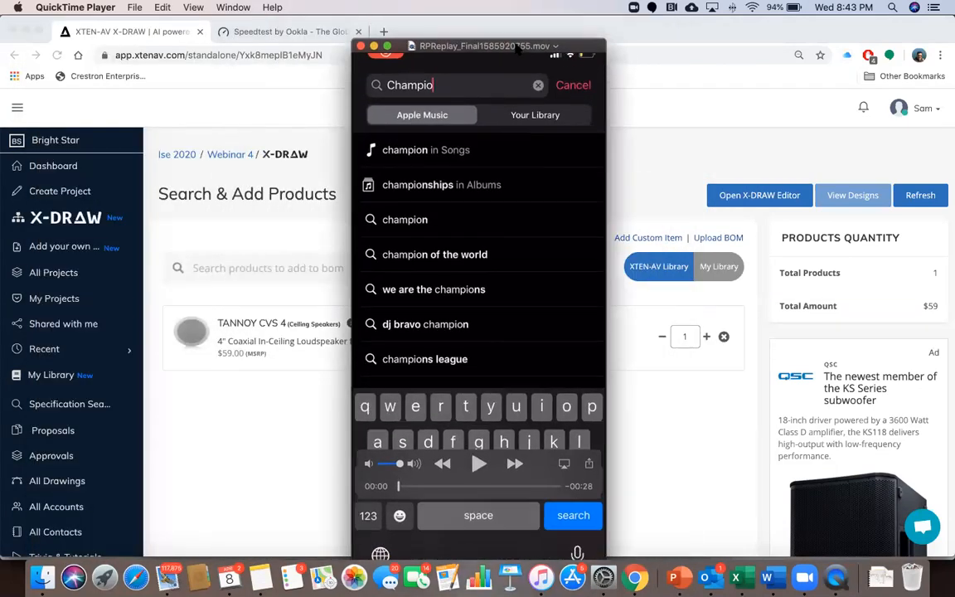
{"action": "key", "text": "space"}
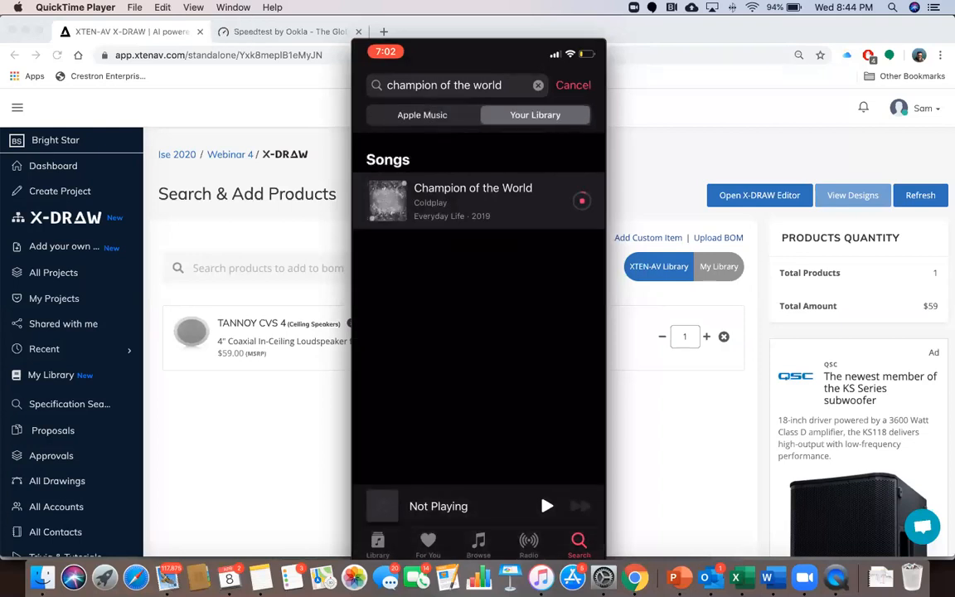
{"action": "mouse_move", "coordinate": [361, 48]}
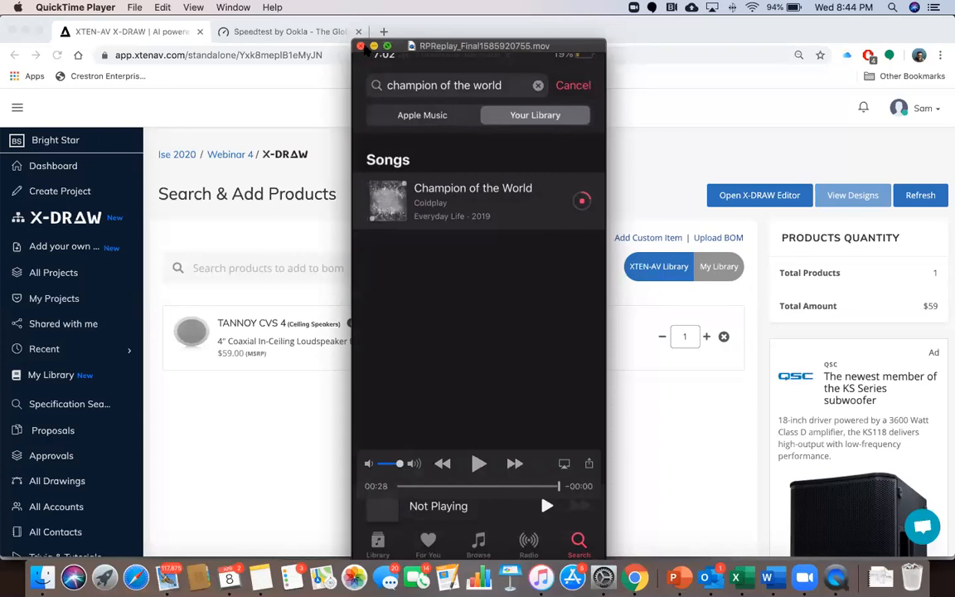
{"action": "left_click", "coordinate": [360, 46]}
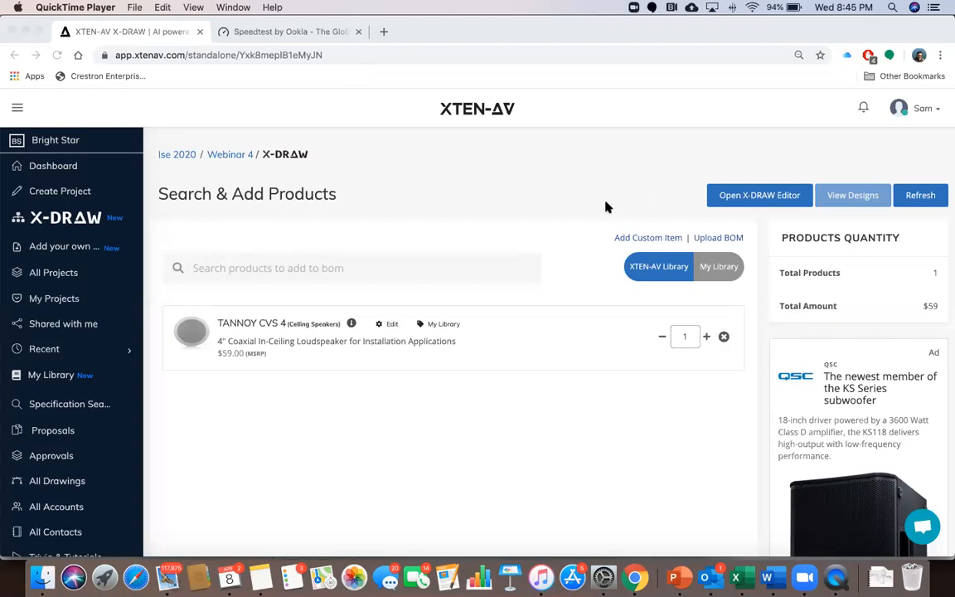
Back in Chrome, open the Organization Settings in a separate tab and examine the custom pricing upload options
{"action": "left_click", "coordinate": [936, 112]}
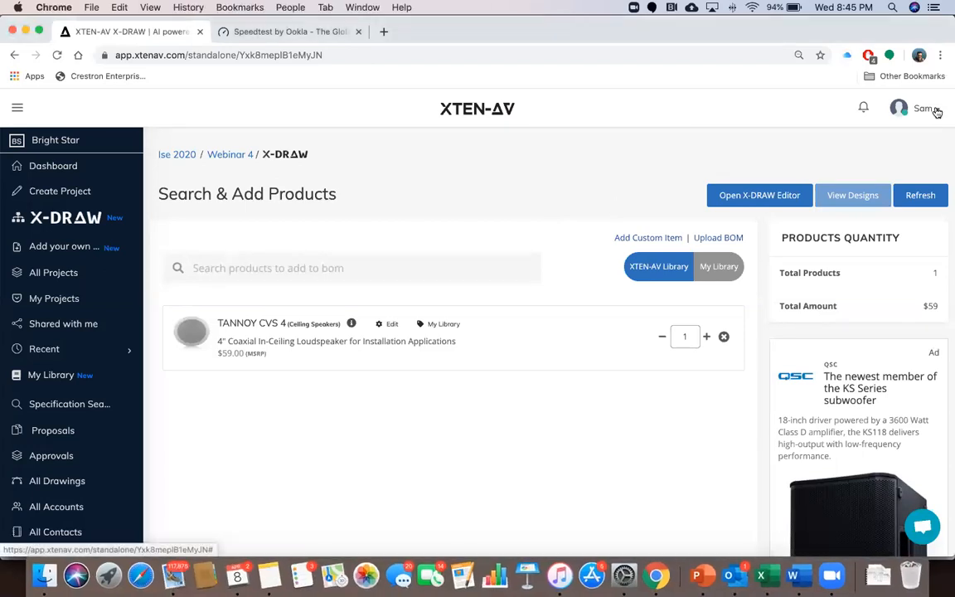
{"action": "left_click", "coordinate": [932, 110]}
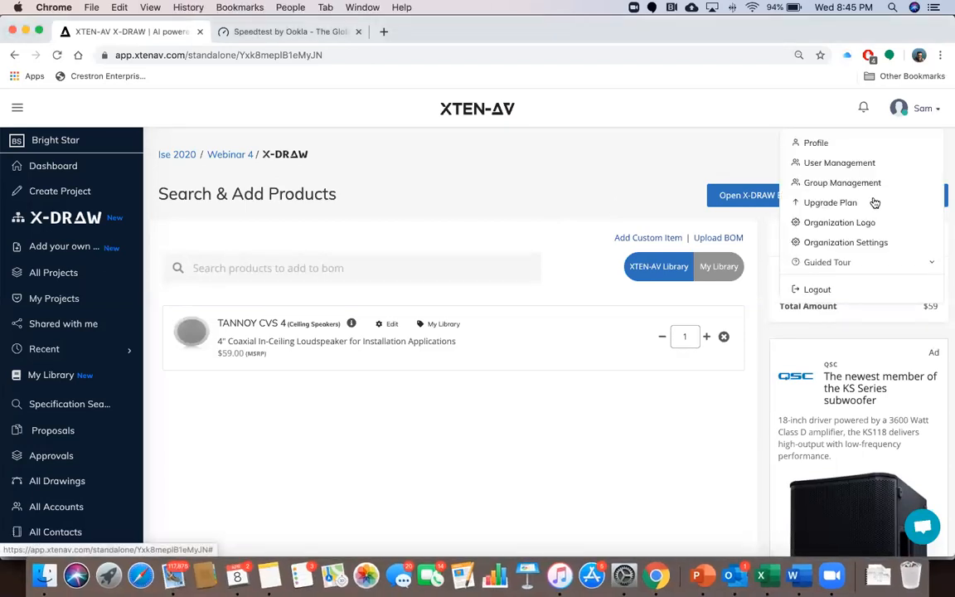
{"action": "right_click", "coordinate": [857, 246]}
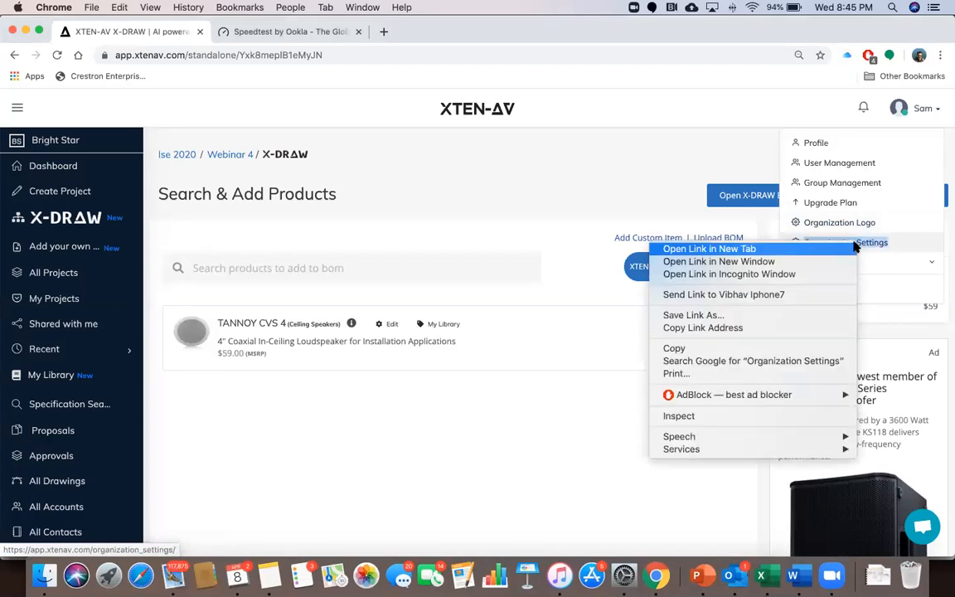
{"action": "left_click", "coordinate": [809, 249]}
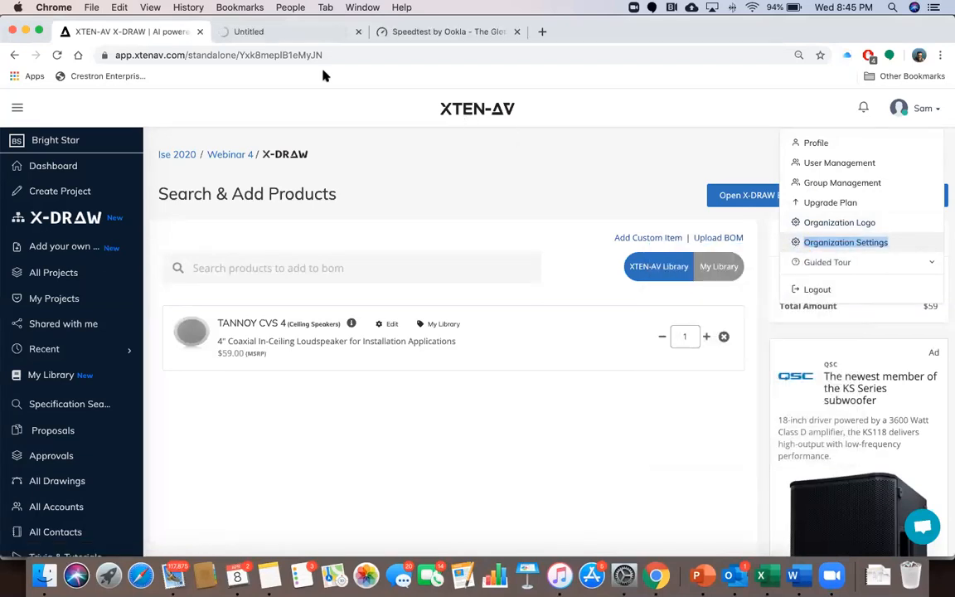
{"action": "left_click", "coordinate": [277, 33]}
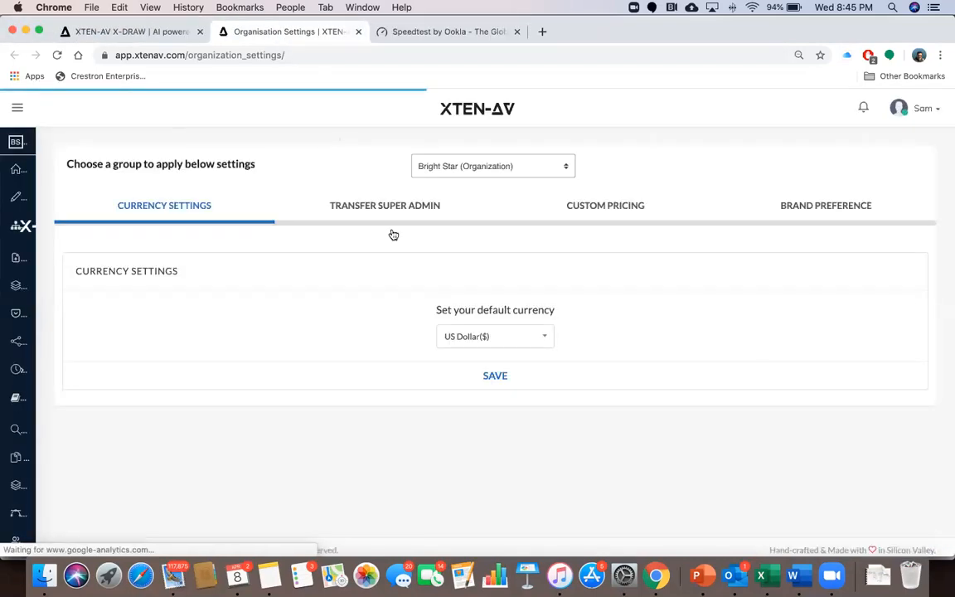
{"action": "left_click", "coordinate": [651, 207]}
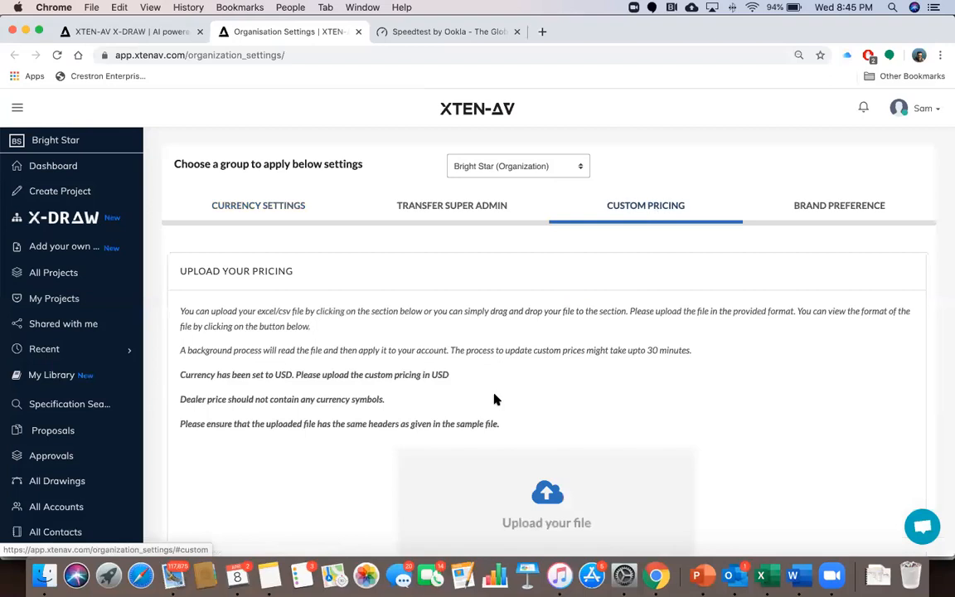
{"action": "scroll", "coordinate": [495, 423], "scroll_direction": "down", "scroll_amount": 3}
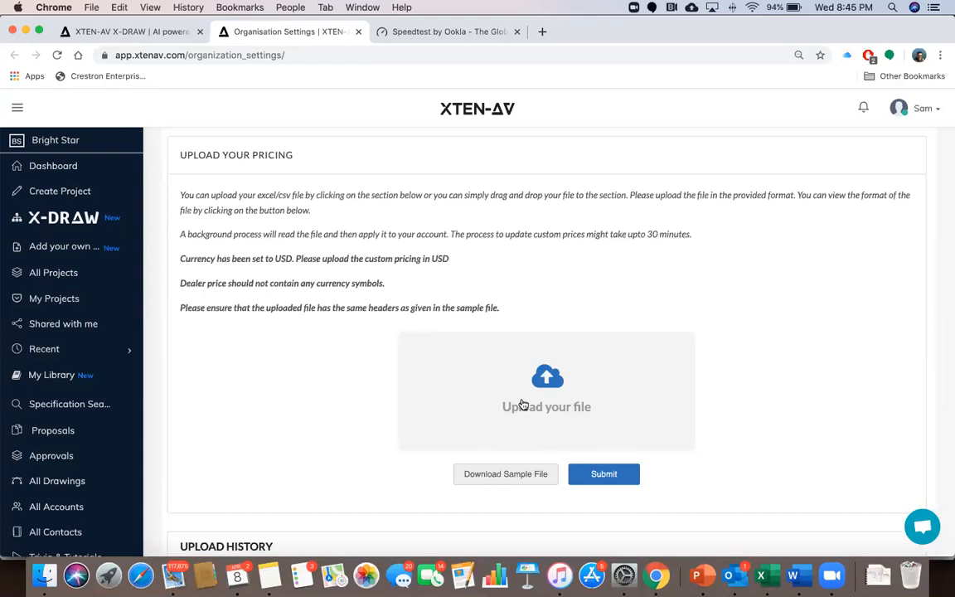
Return to the Webinar 4 product list and save the TANNOY CVS 4 with a dealer price of 59 USD
{"action": "left_click", "coordinate": [132, 30]}
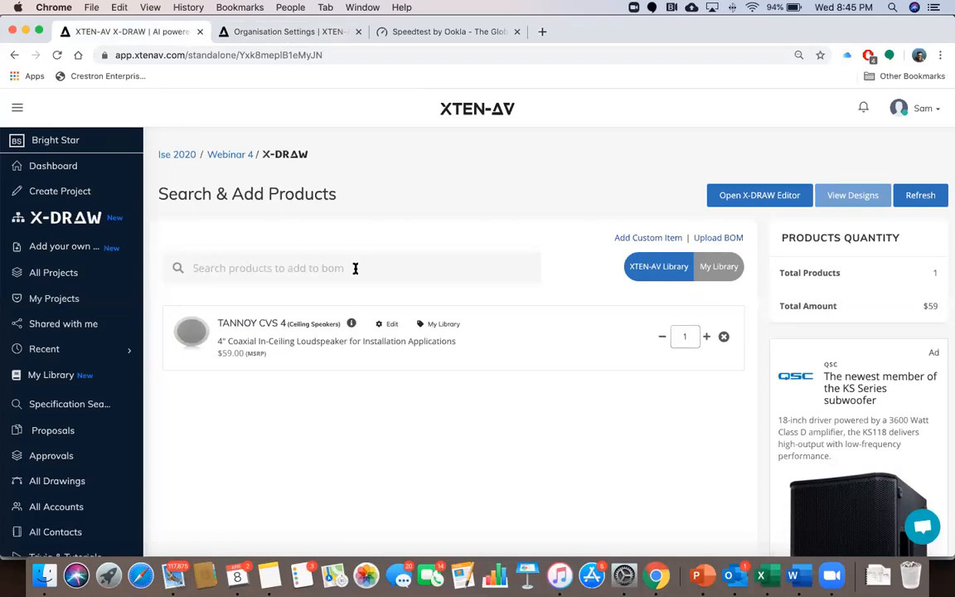
{"action": "left_click", "coordinate": [387, 326]}
{"action": "left_click", "coordinate": [275, 377]}
{"action": "key", "text": "BackSpace"}
{"action": "key", "text": "BackSpace"}
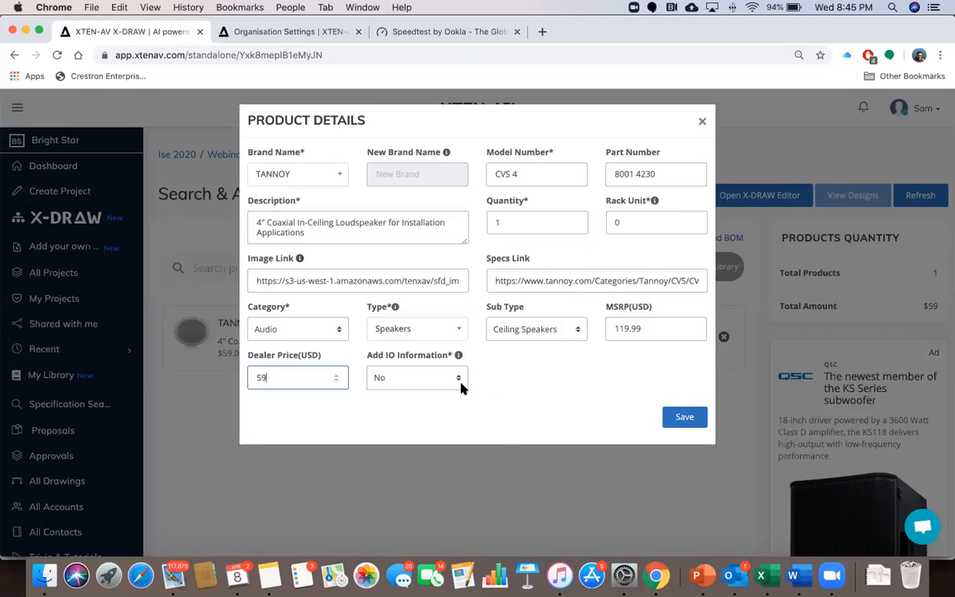
{"action": "left_click", "coordinate": [685, 418]}
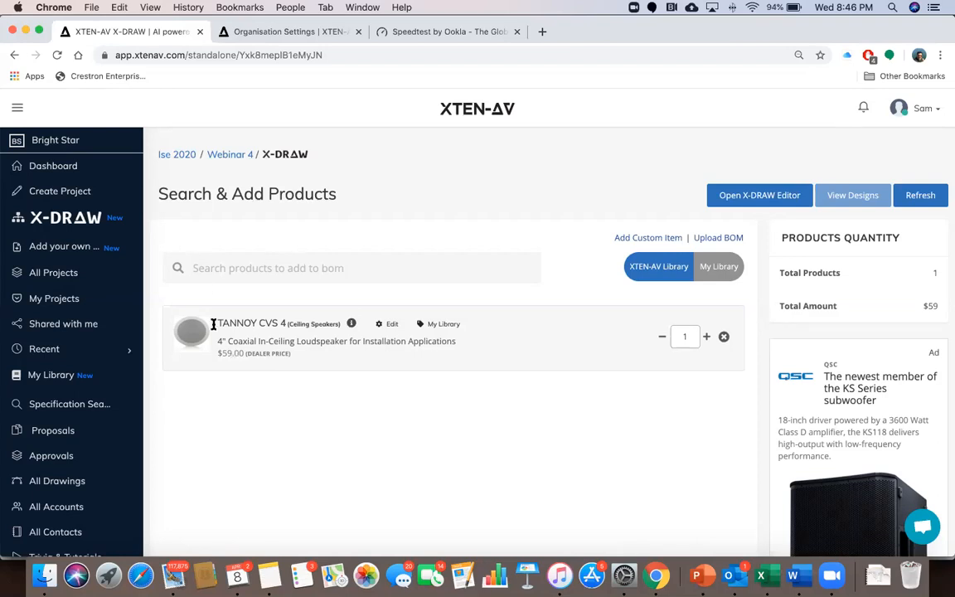
Search the product library for "lucia" and add the LABGRUPPEN LUCIA 240/2 amplifier to the product list
{"action": "left_click", "coordinate": [242, 266]}
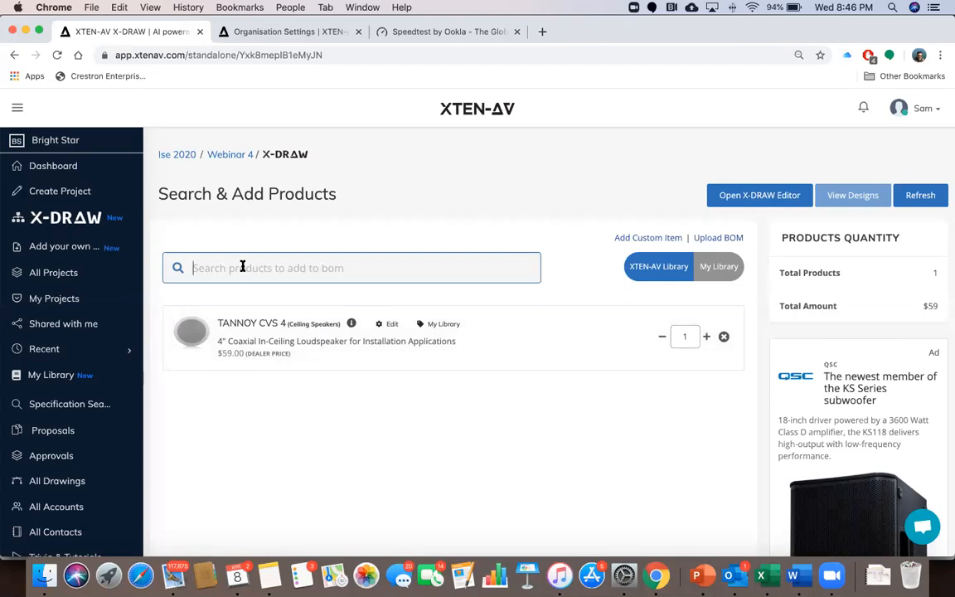
{"action": "type", "text": "lucia"}
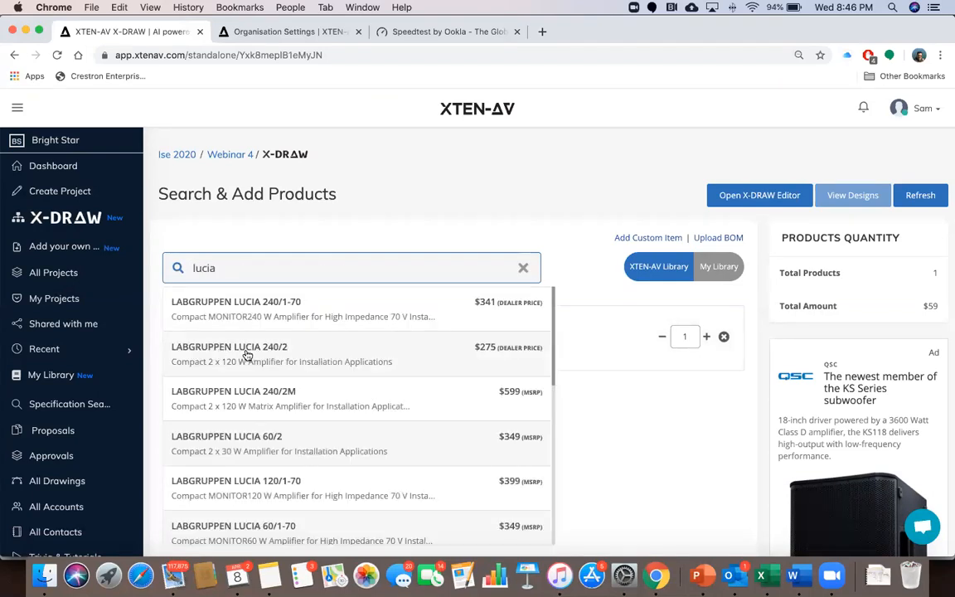
{"action": "left_click", "coordinate": [249, 348]}
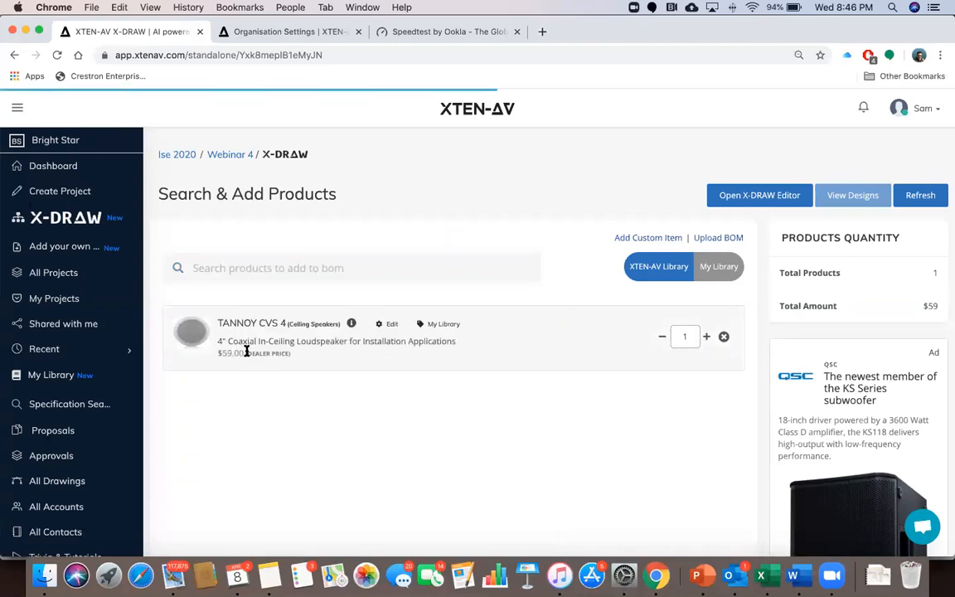
Search for "core110", refine it to "core 110f", and add the QSC Q-SYS CORE 110F to the product list
{"action": "left_click", "coordinate": [257, 269]}
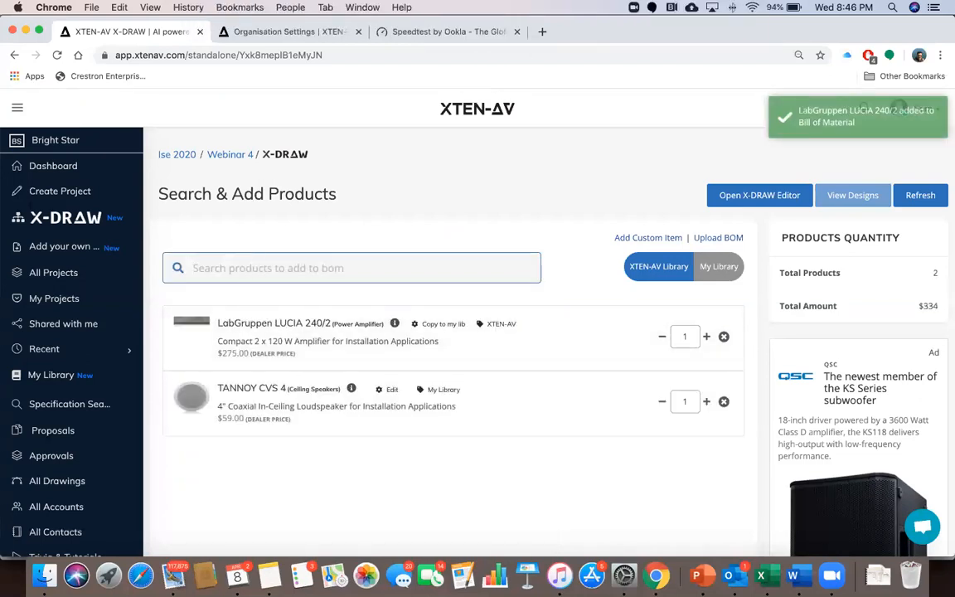
{"action": "type", "text": "core110"}
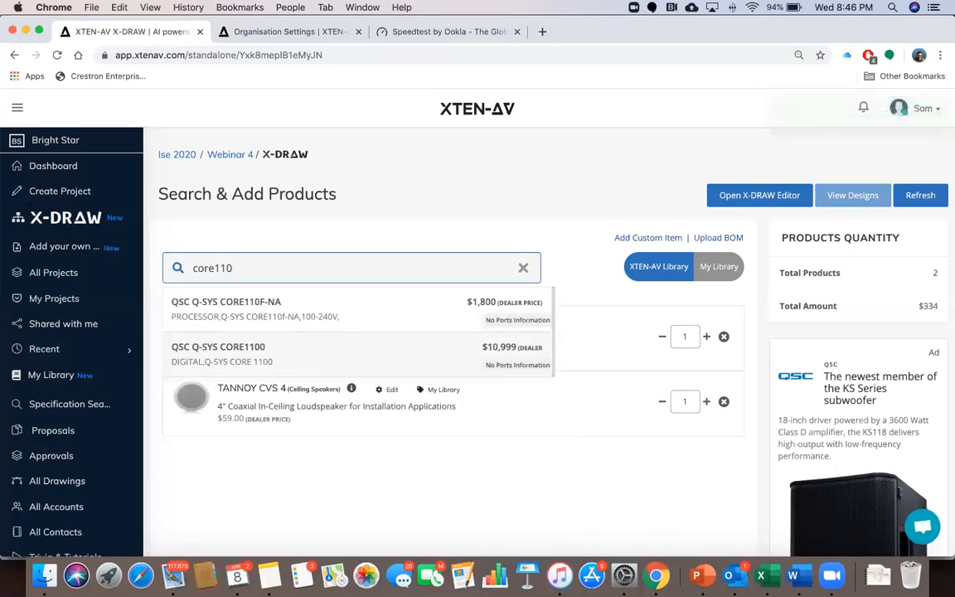
{"action": "left_click", "coordinate": [214, 268]}
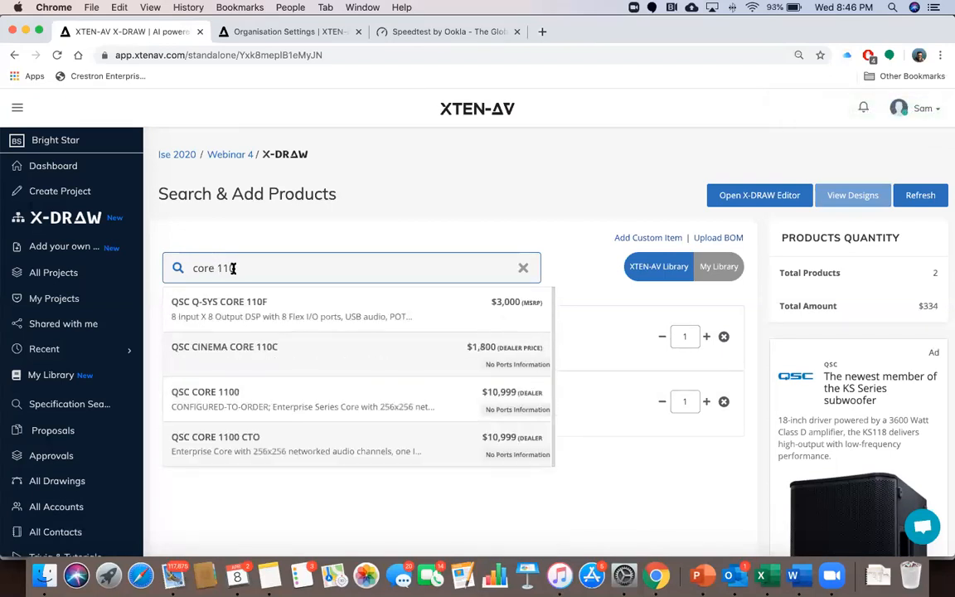
{"action": "type", "text": "F"}
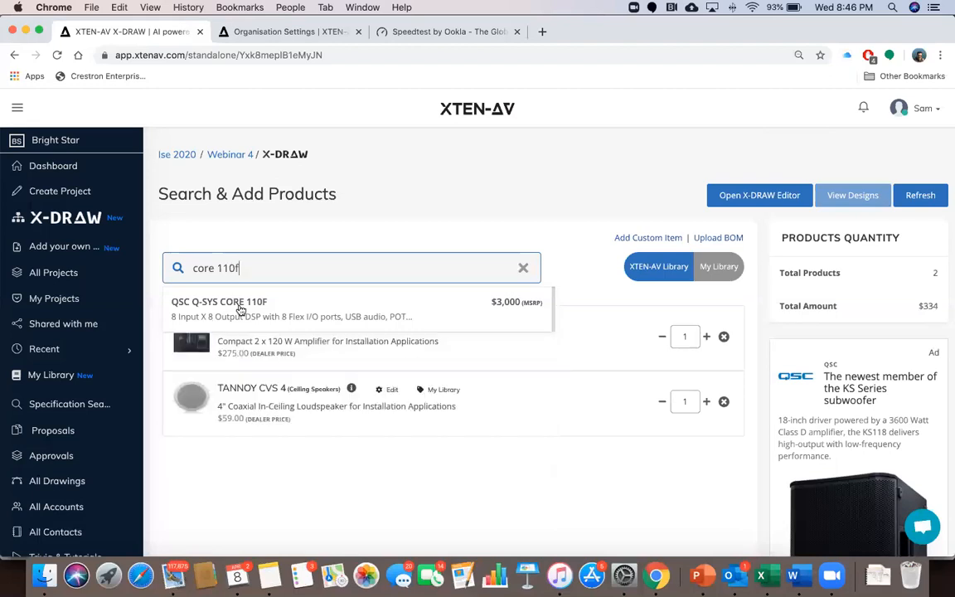
{"action": "left_click", "coordinate": [238, 307]}
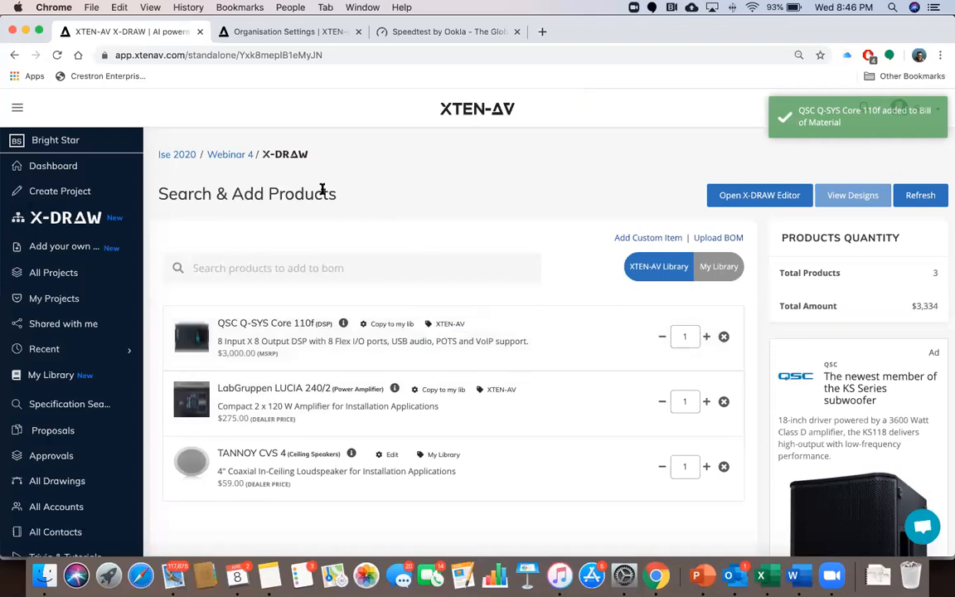
Search for "mxa910" and add the SHURE MXA910 ceiling array microphone to the product list
{"action": "left_click", "coordinate": [279, 266]}
{"action": "type", "text": "mxa"}
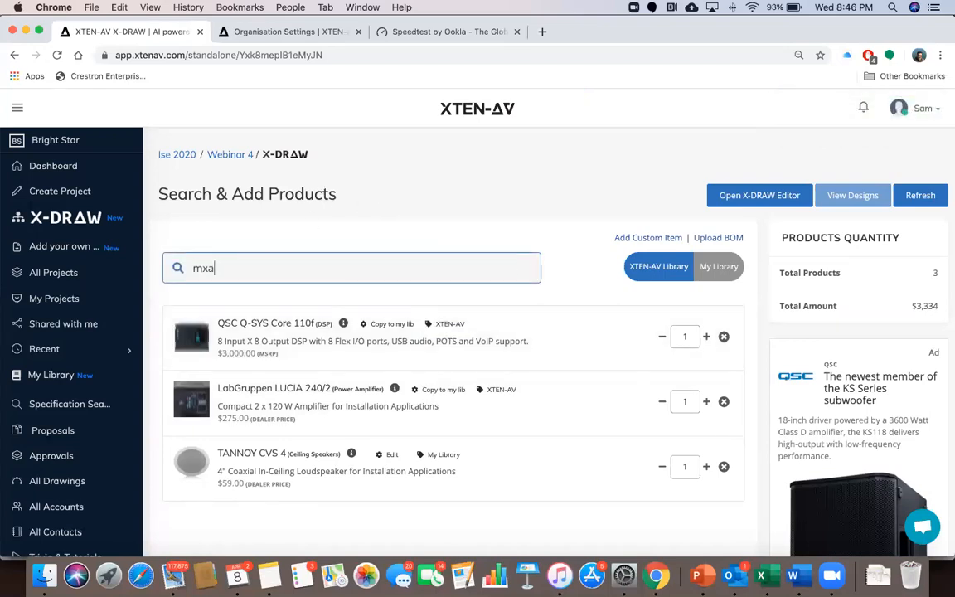
{"action": "type", "text": "910"}
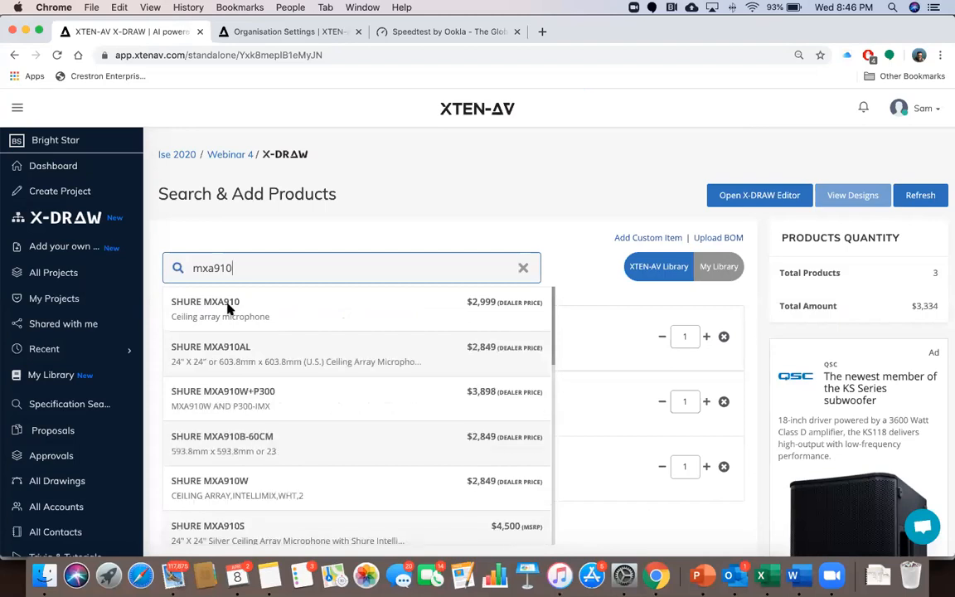
{"action": "left_click", "coordinate": [229, 308]}
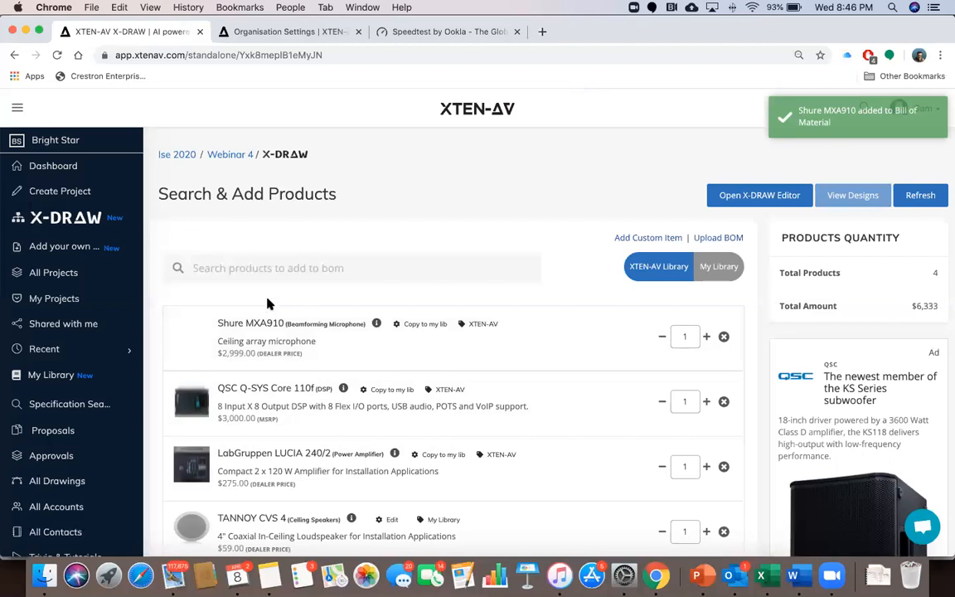
Search for "mx391", add the SHURE MX391/C boundary microphone, and look over the product list
{"action": "left_click", "coordinate": [232, 267]}
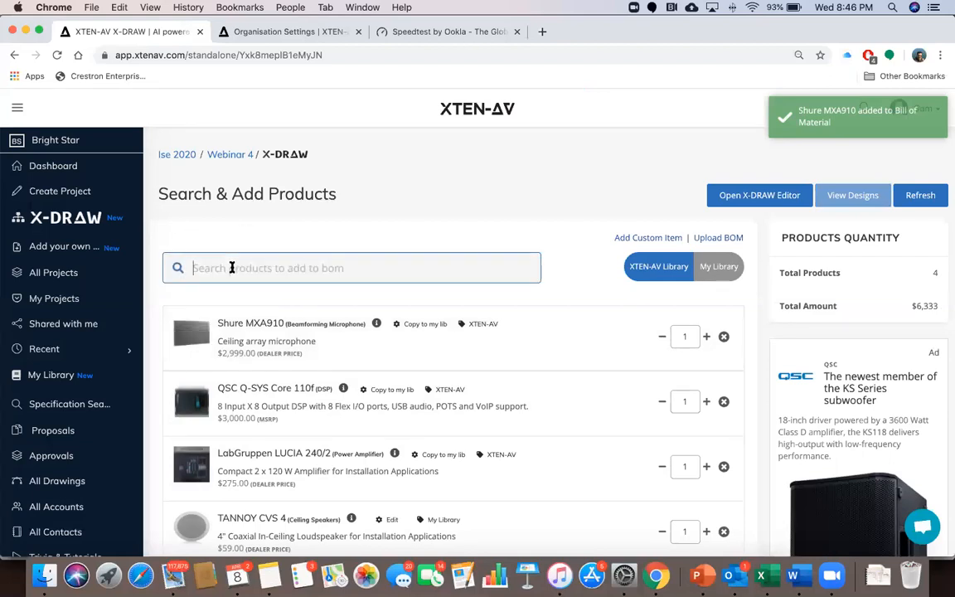
{"action": "type", "text": "mx"}
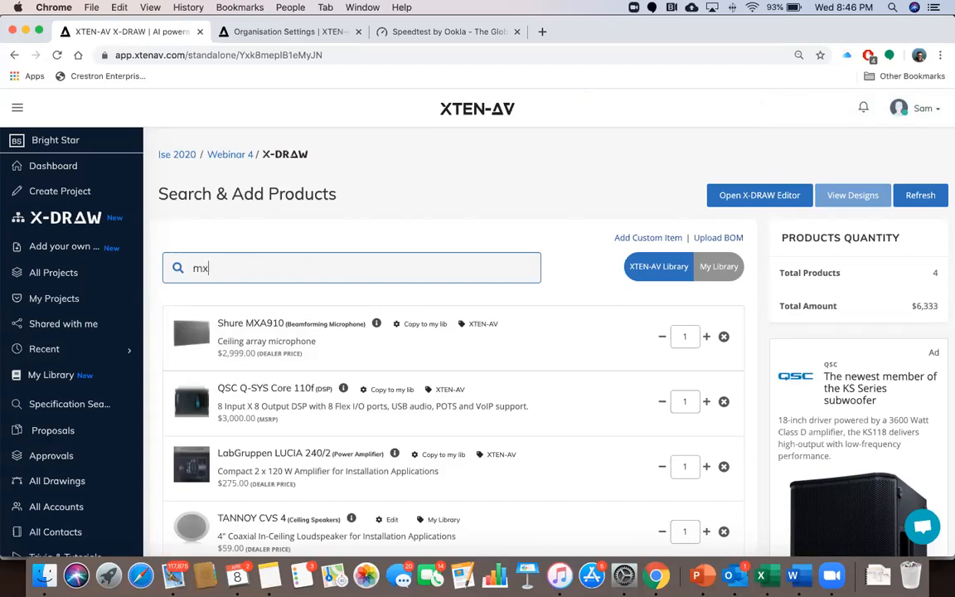
{"action": "type", "text": "391"}
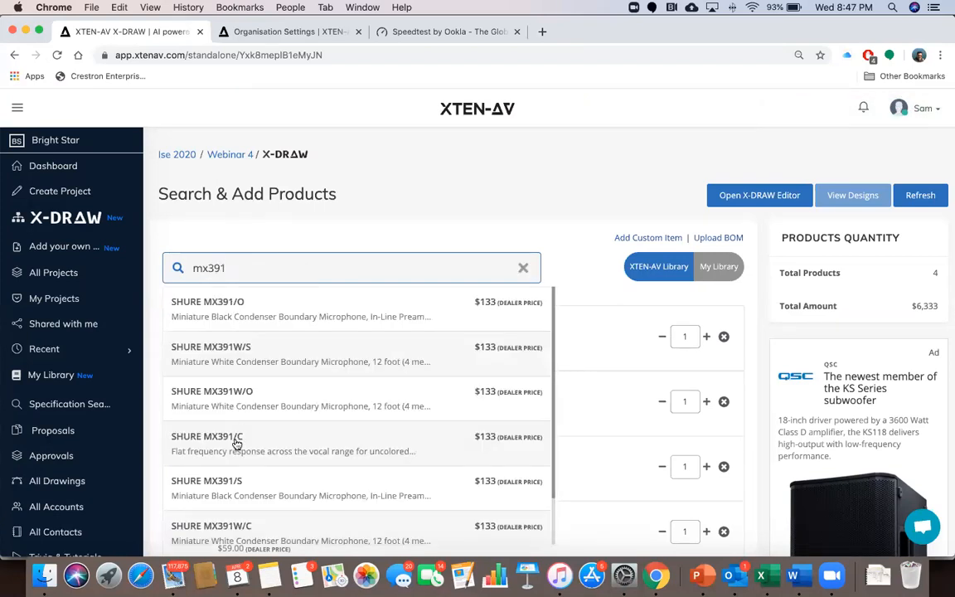
{"action": "left_click", "coordinate": [245, 438]}
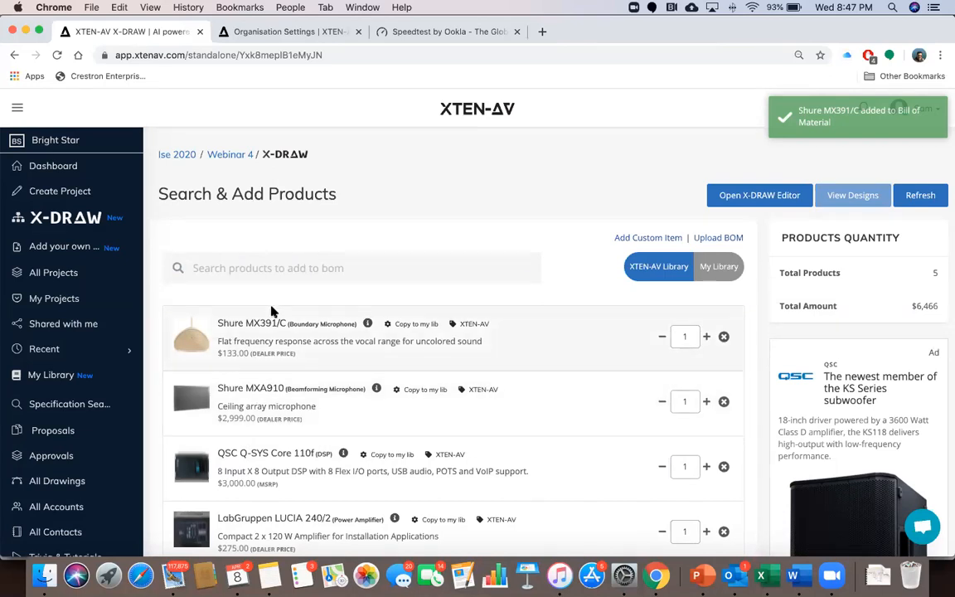
{"action": "scroll", "coordinate": [252, 384], "scroll_direction": "down", "scroll_amount": 3}
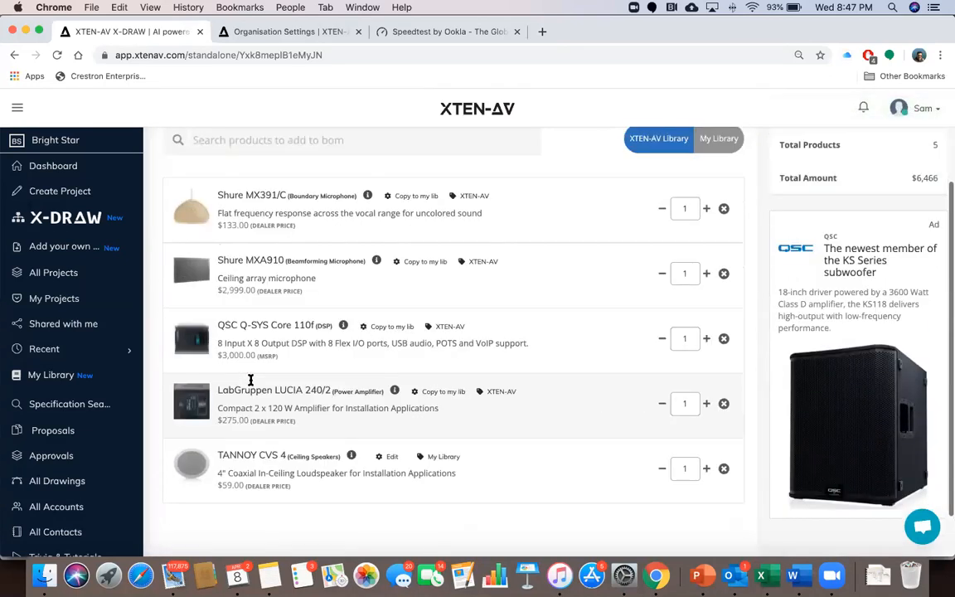
{"action": "scroll", "coordinate": [252, 381], "scroll_direction": "up", "scroll_amount": 3}
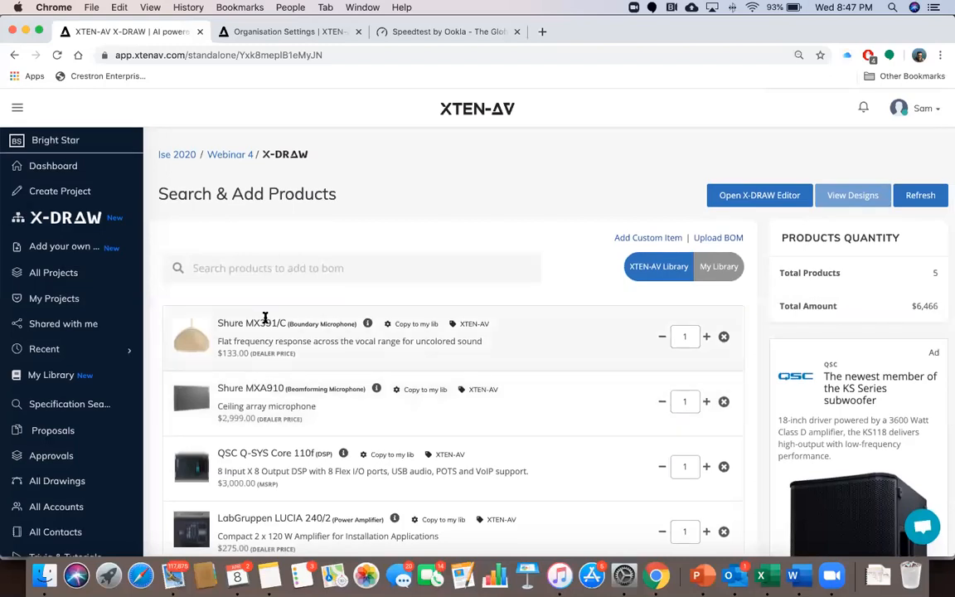
Start a custom item for the product list and set its brand to XTEN-AV
{"action": "left_click", "coordinate": [254, 269]}
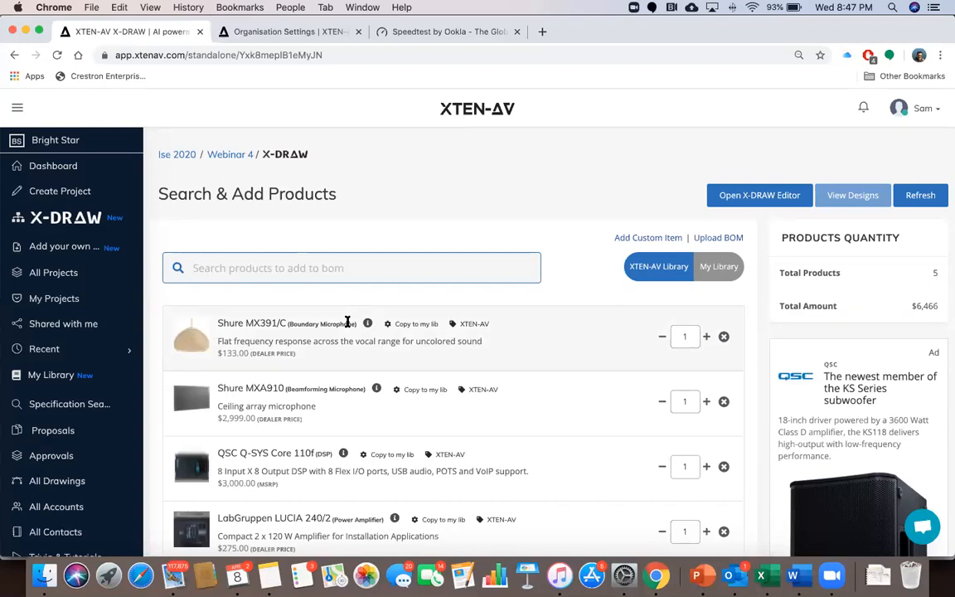
{"action": "left_click", "coordinate": [632, 238]}
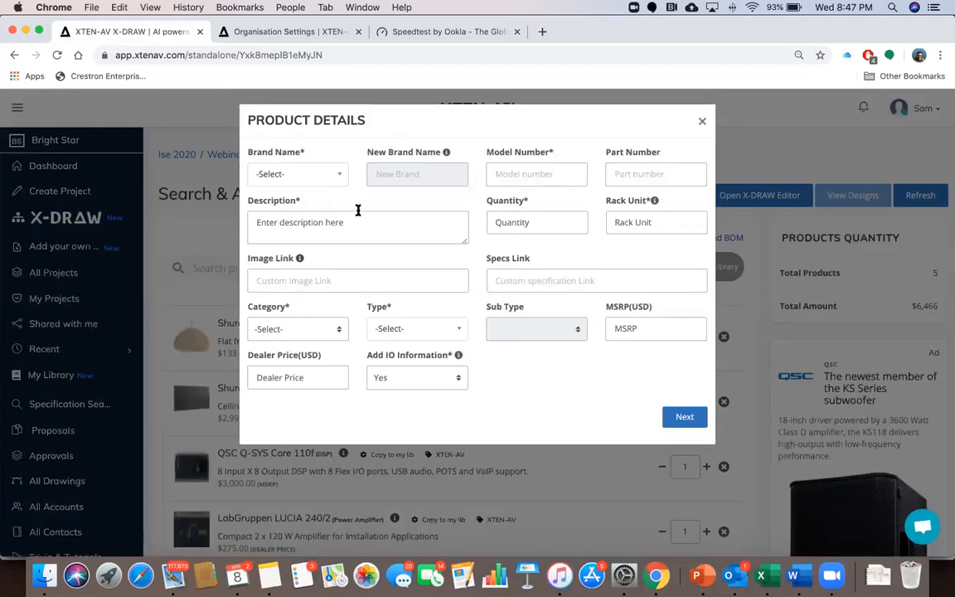
{"action": "left_click", "coordinate": [339, 176]}
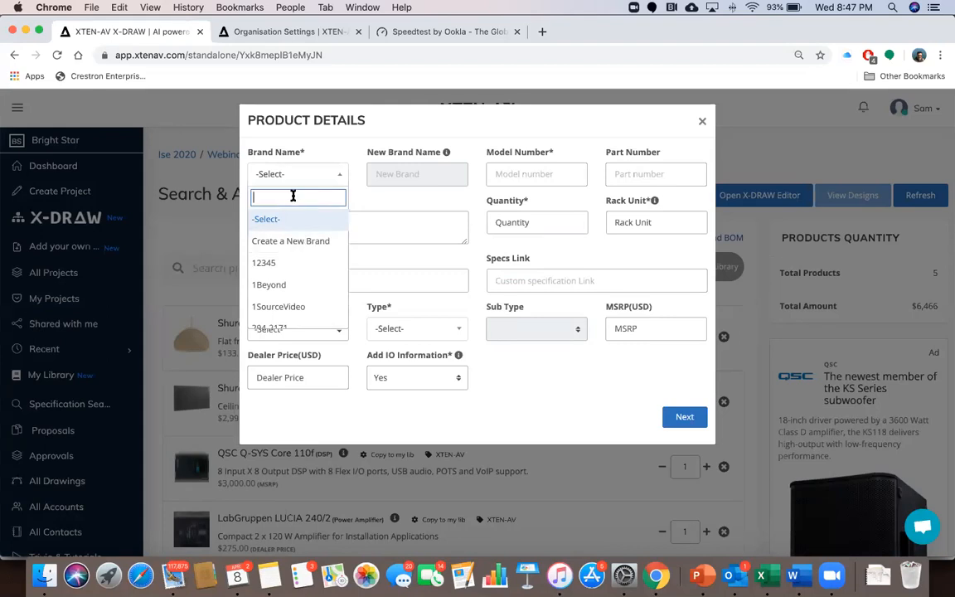
{"action": "type", "text": "biamp"}
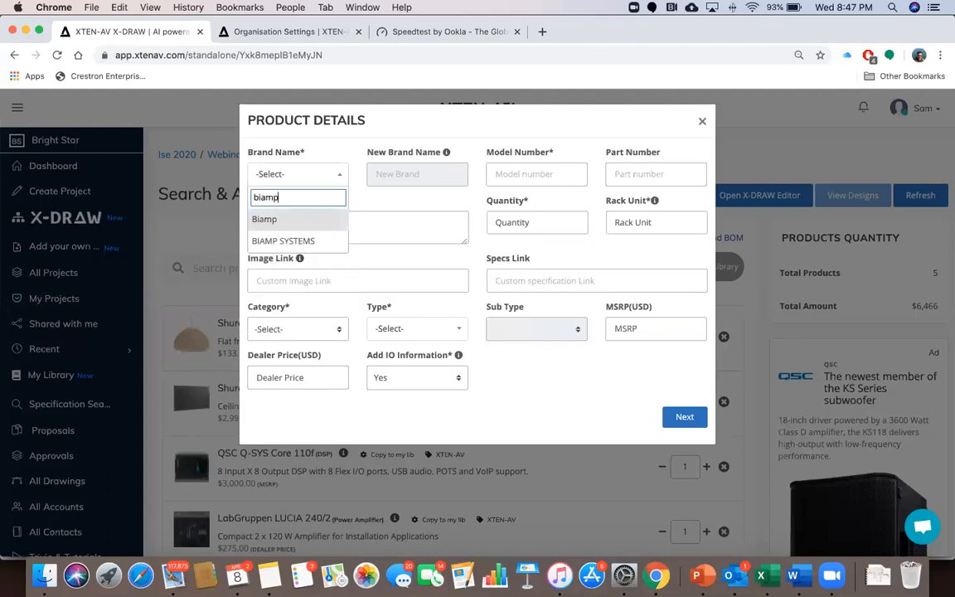
{"action": "key", "text": "BackSpace"}
{"action": "key", "text": "BackSpace"}
{"action": "key", "text": "BackSpace"}
{"action": "key", "text": "BackSpace"}
{"action": "key", "text": "BackSpace"}
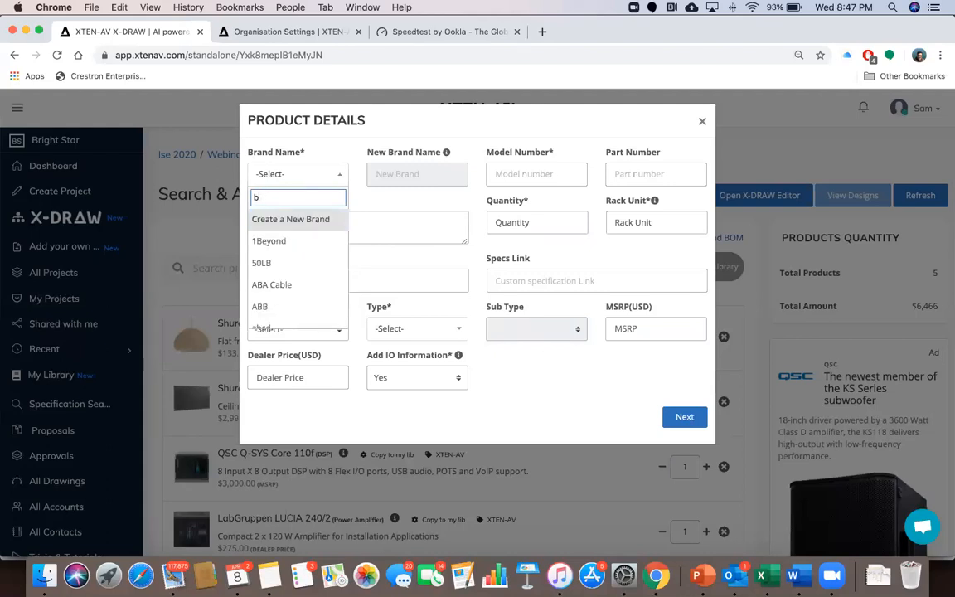
{"action": "type", "text": "xten"}
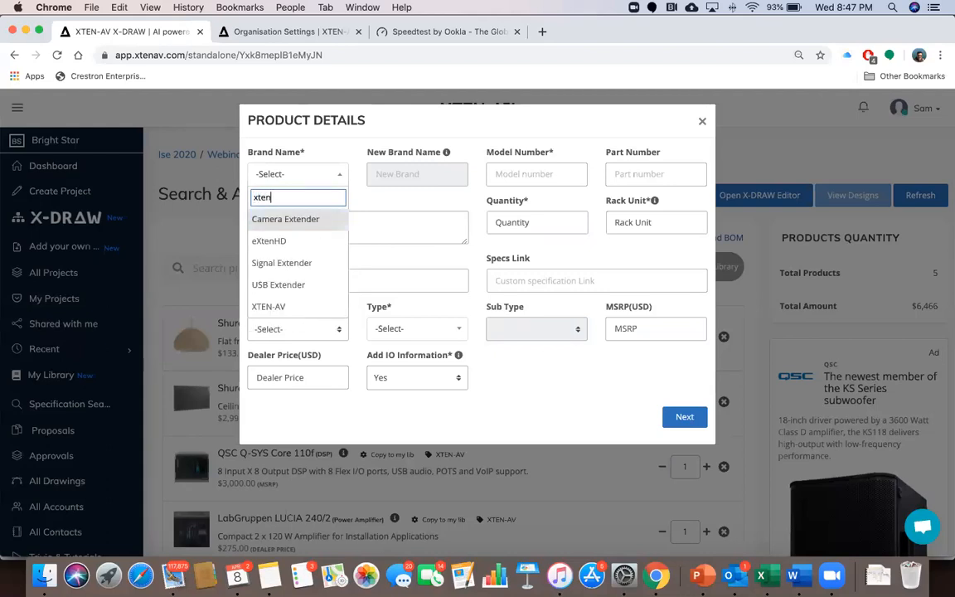
{"action": "left_click", "coordinate": [282, 308]}
Give the custom item model number SW101, description "Test Switcher", quantity 1 and rack unit 2
{"action": "left_click", "coordinate": [511, 174]}
{"action": "type", "text": "SW101"}
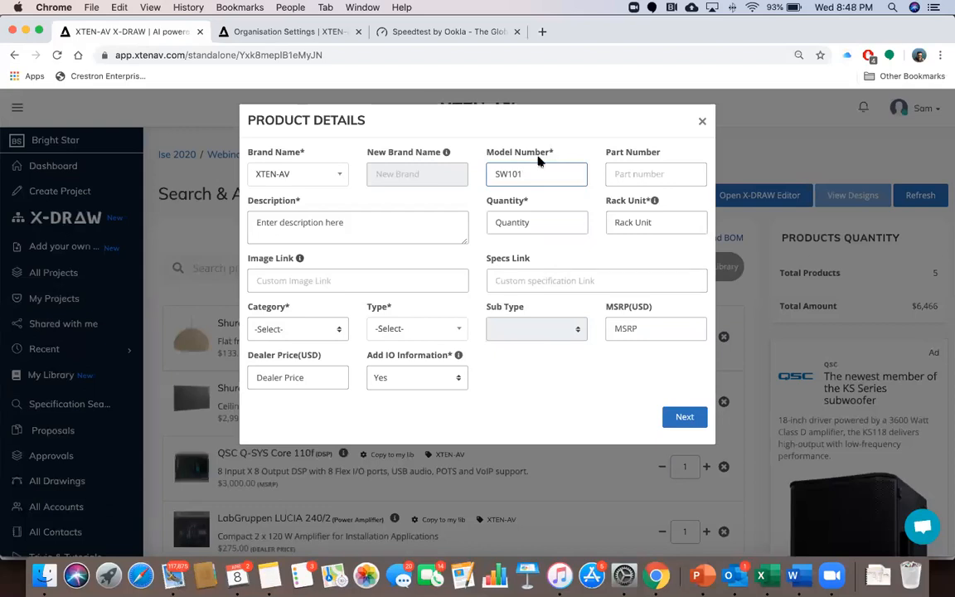
{"action": "left_click", "coordinate": [341, 222]}
{"action": "type", "text": "Te"}
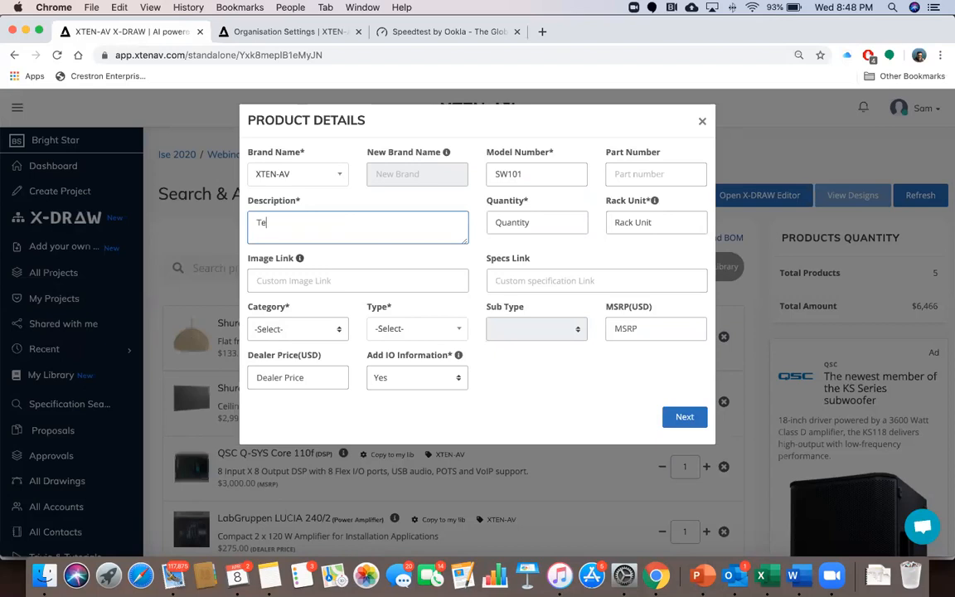
{"action": "type", "text": "st Switcher"}
{"action": "left_click", "coordinate": [509, 219]}
{"action": "type", "text": "1"}
{"action": "left_click", "coordinate": [642, 222]}
{"action": "type", "text": "2"}
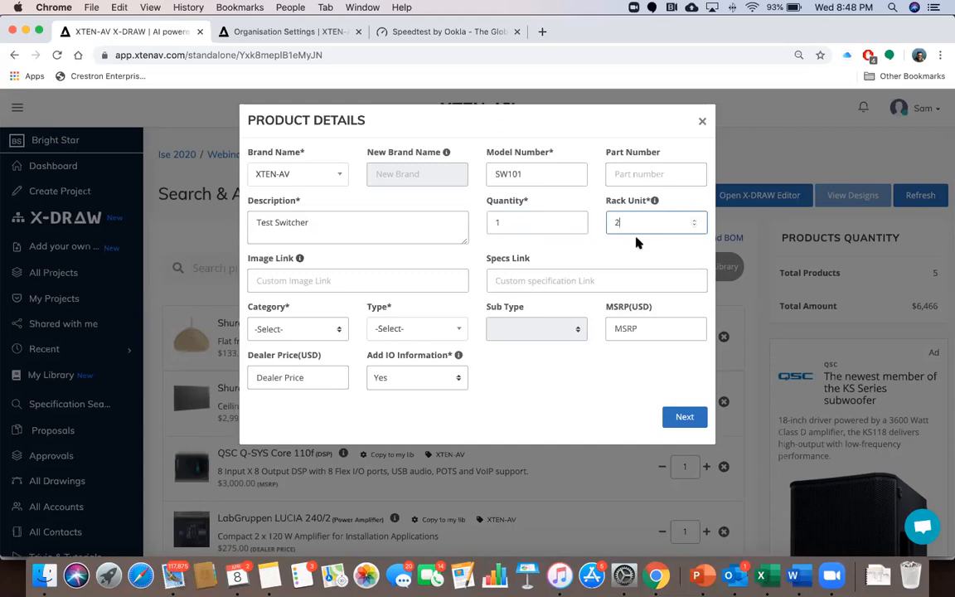
{"action": "left_click", "coordinate": [634, 256]}
Open the Extron picture link from the Pictures note in Notes and enter its address, ending in swhd4kplus_60-1603-01.jpg, as the custom item's image link
{"action": "left_click", "coordinate": [287, 281]}
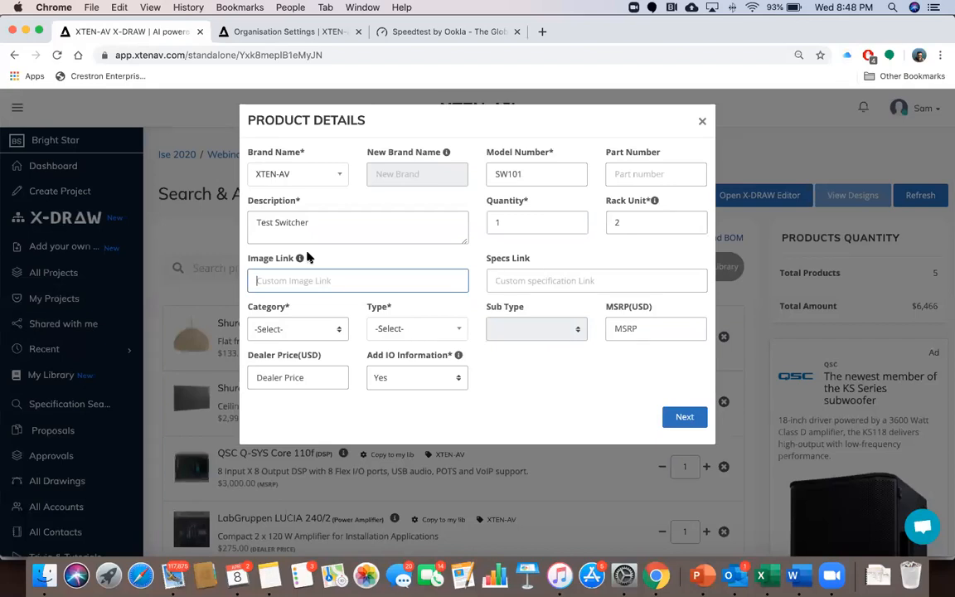
{"action": "left_click", "coordinate": [269, 581]}
{"action": "left_click", "coordinate": [321, 119]}
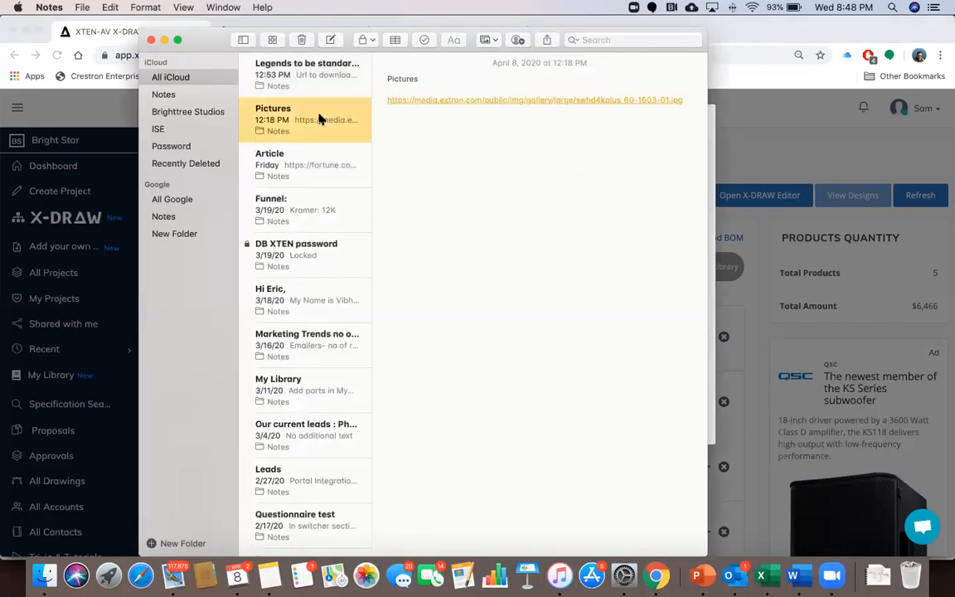
{"action": "left_click", "coordinate": [461, 101]}
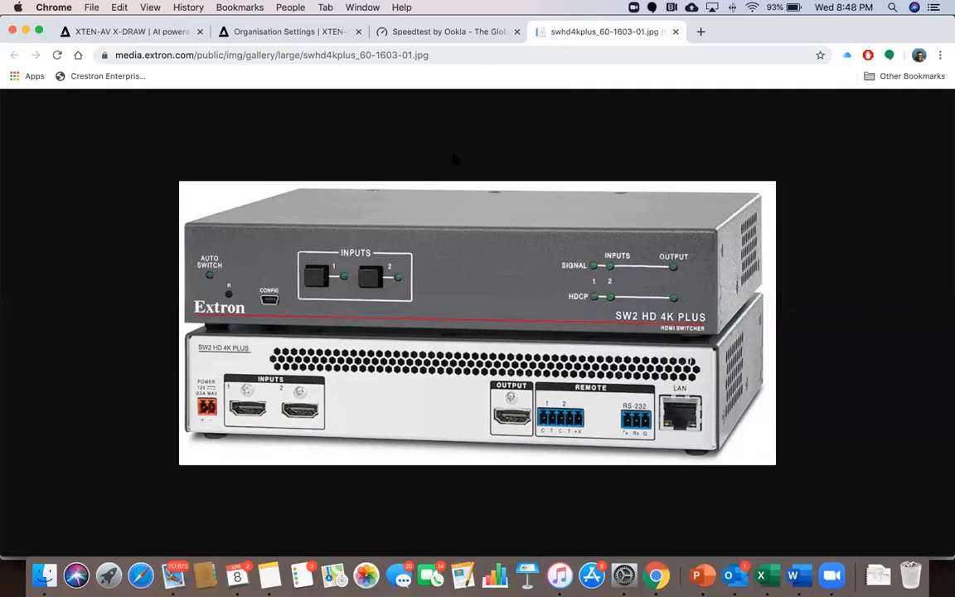
{"action": "left_click", "coordinate": [312, 55]}
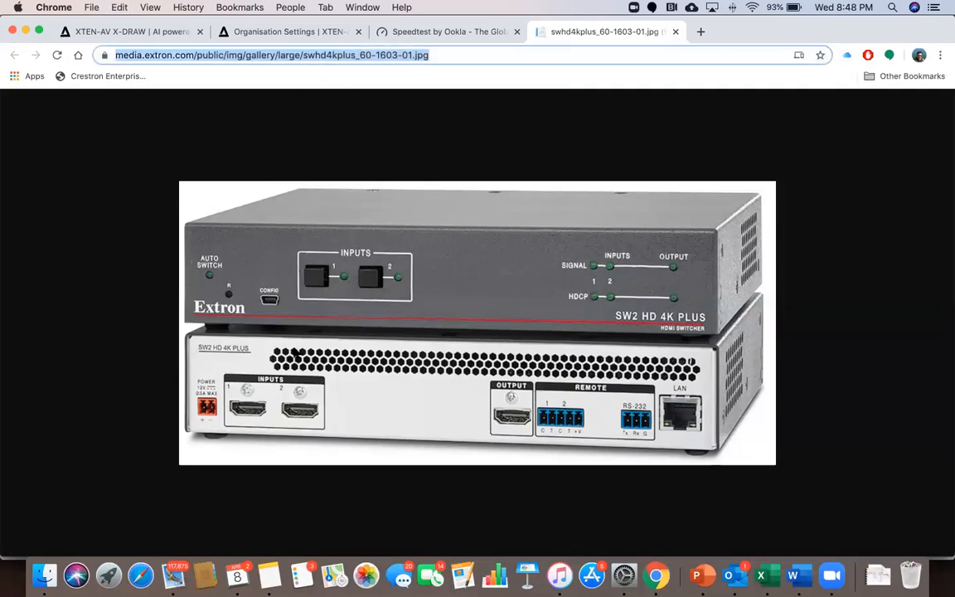
{"action": "left_click", "coordinate": [162, 31]}
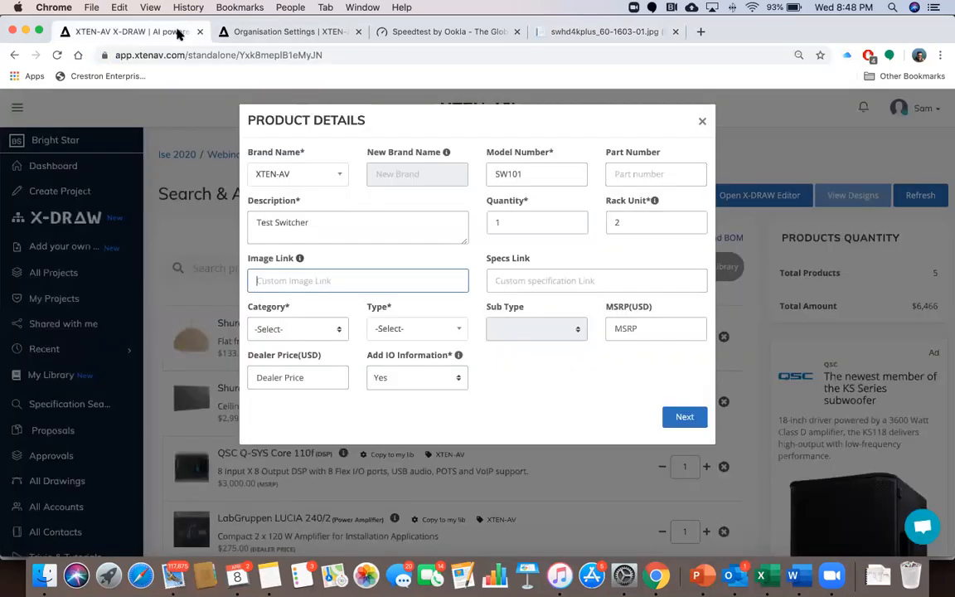
{"action": "key", "text": "super+v"}
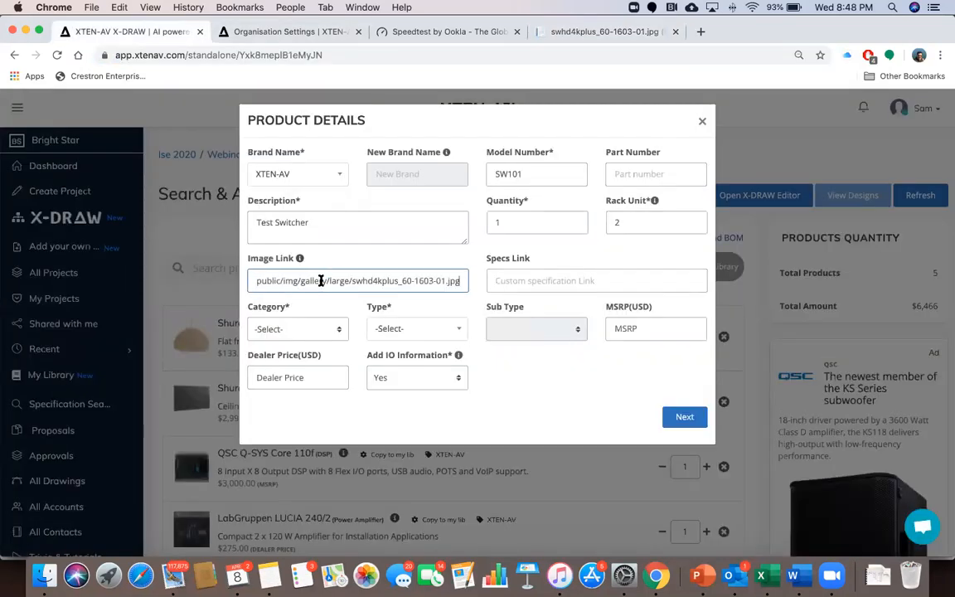
{"action": "left_click", "coordinate": [324, 301]}
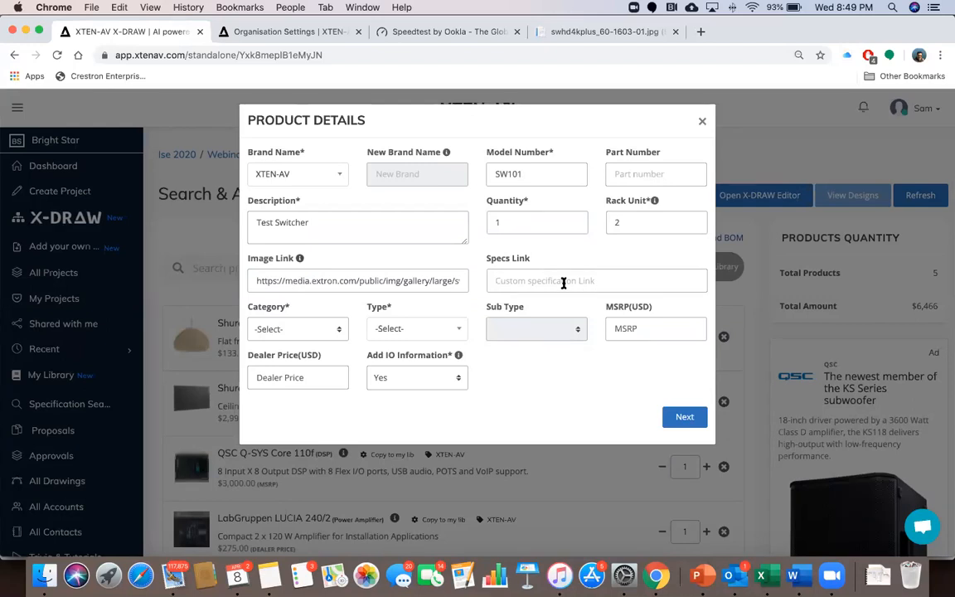
Set the custom item's category to Video and its type to Switcher
{"action": "left_click", "coordinate": [311, 330]}
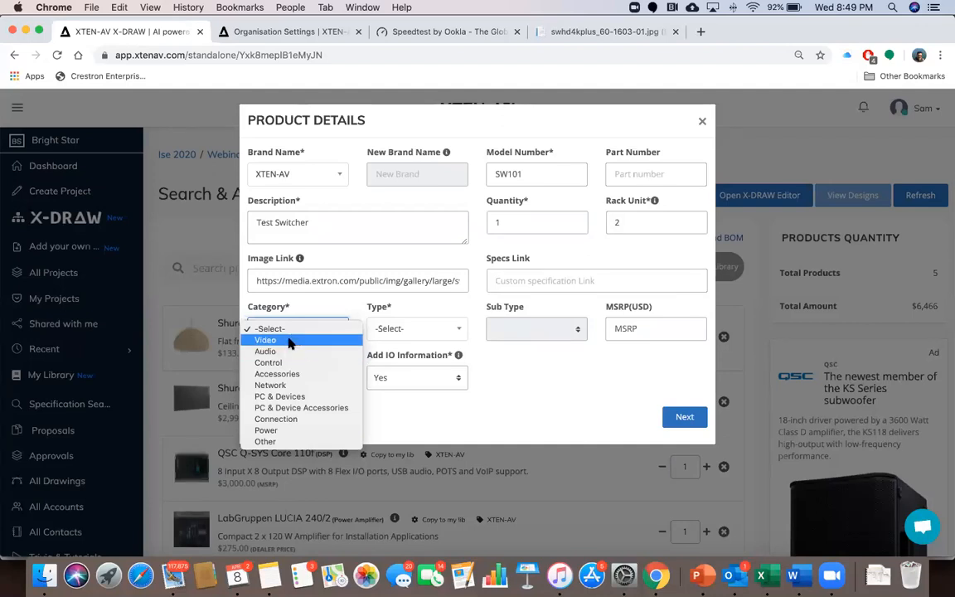
{"action": "key", "text": "Escape"}
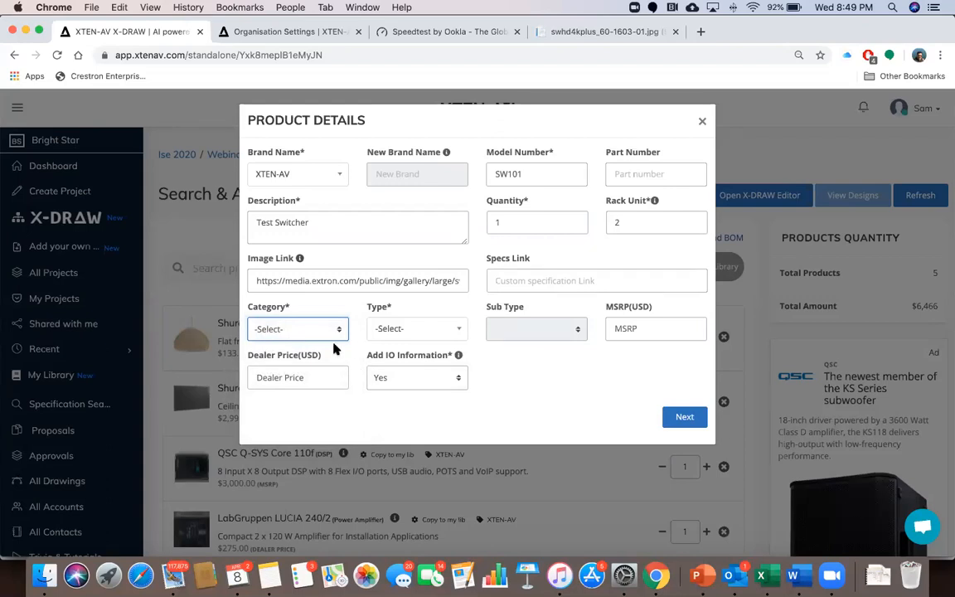
{"action": "left_click", "coordinate": [407, 336]}
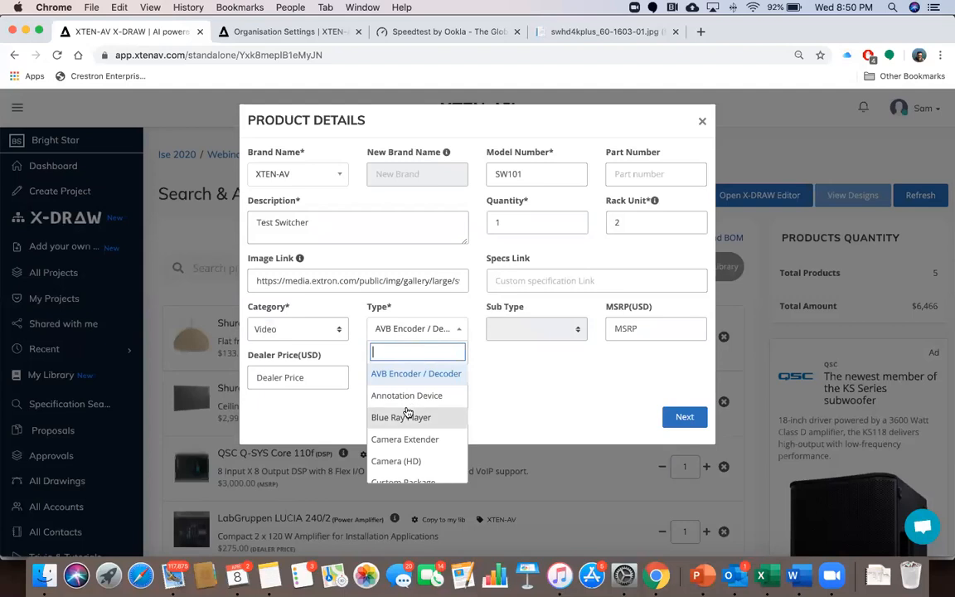
{"action": "scroll", "coordinate": [408, 408], "scroll_direction": "down", "scroll_amount": 10}
{"action": "scroll", "coordinate": [408, 411], "scroll_direction": "up", "scroll_amount": 10}
{"action": "type", "text": "swit"}
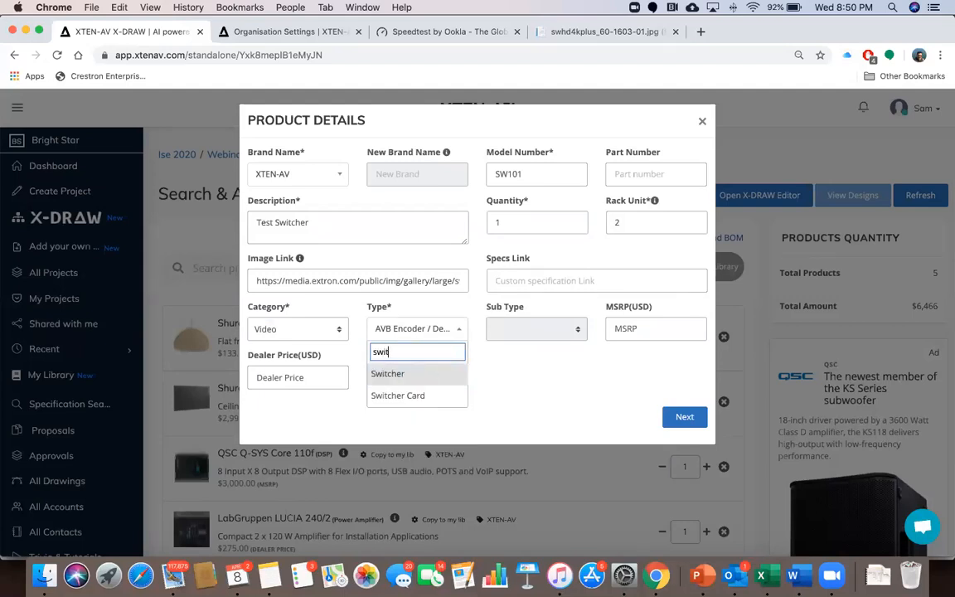
{"action": "left_click", "coordinate": [401, 373]}
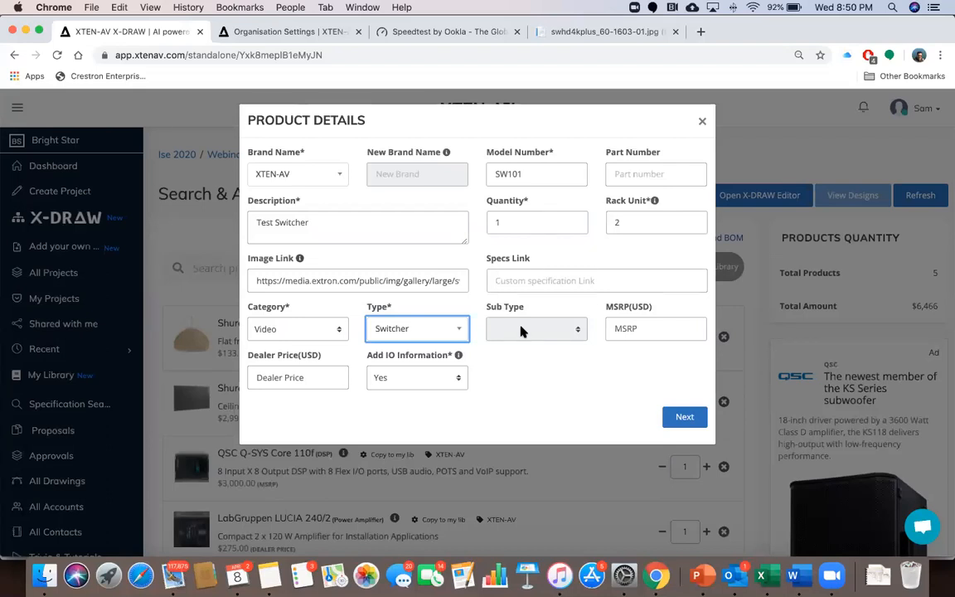
Set the MSRP to 2345 USD and the dealer price to 1234 USD, and continue to the device's port setup
{"action": "left_click", "coordinate": [656, 329]}
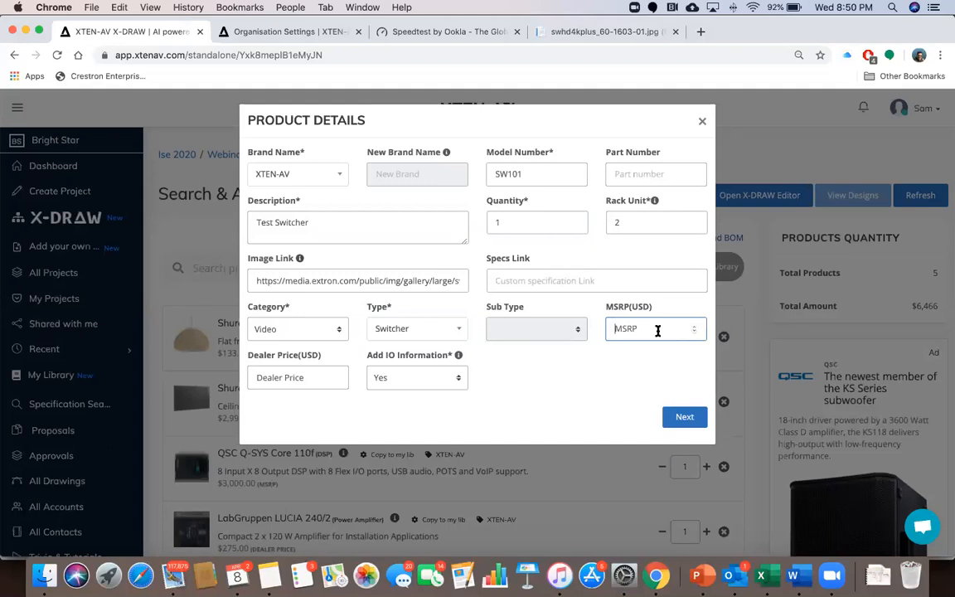
{"action": "left_click", "coordinate": [310, 379]}
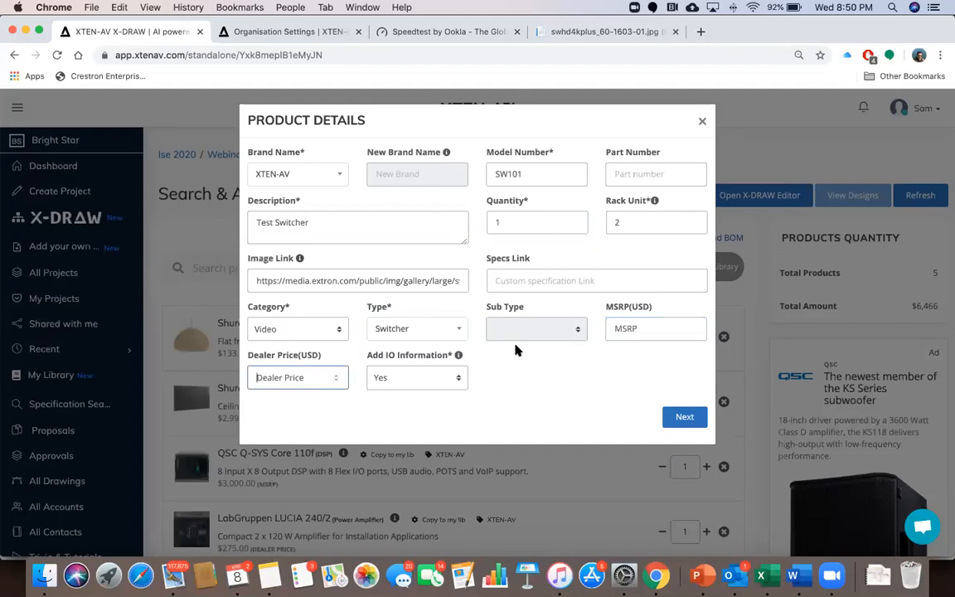
{"action": "left_click", "coordinate": [616, 329]}
{"action": "type", "text": "2345"}
{"action": "left_click", "coordinate": [316, 377]}
{"action": "type", "text": "1234"}
{"action": "mouse_move", "coordinate": [459, 356]}
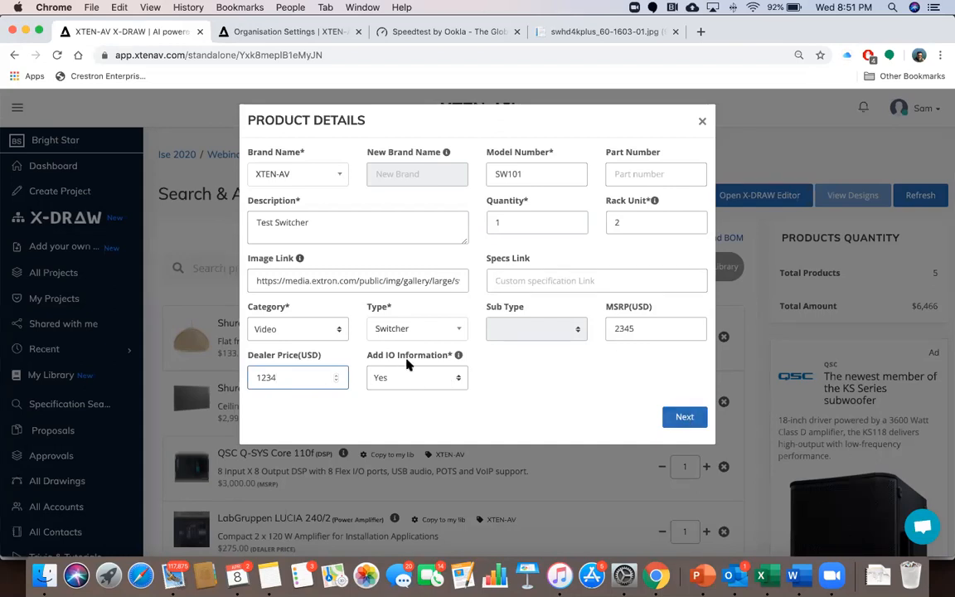
{"action": "left_click", "coordinate": [685, 417]}
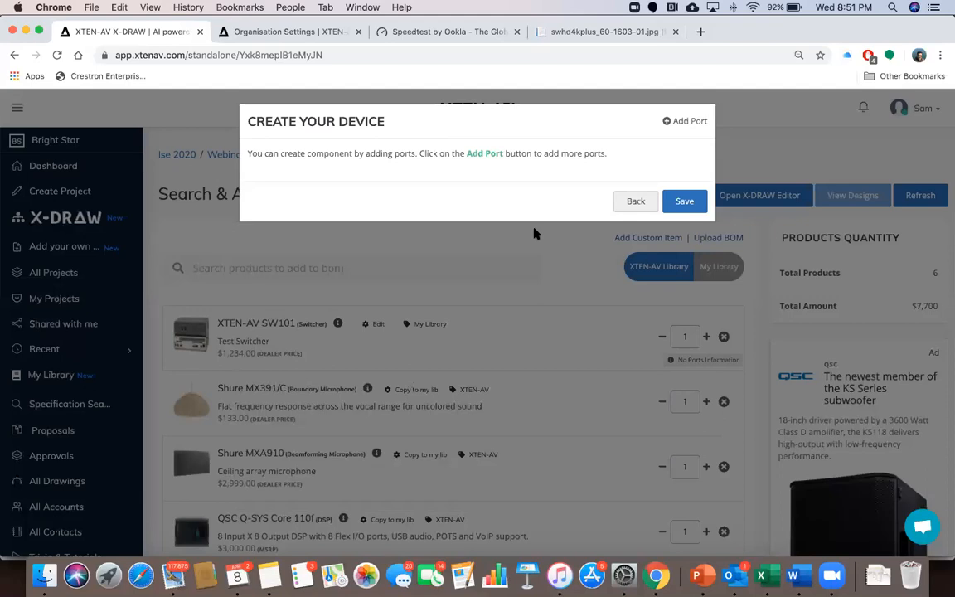
Add three port entries to the device and define the first as HDMI OUT with 2 ports of type Input Port
{"action": "left_click", "coordinate": [669, 122]}
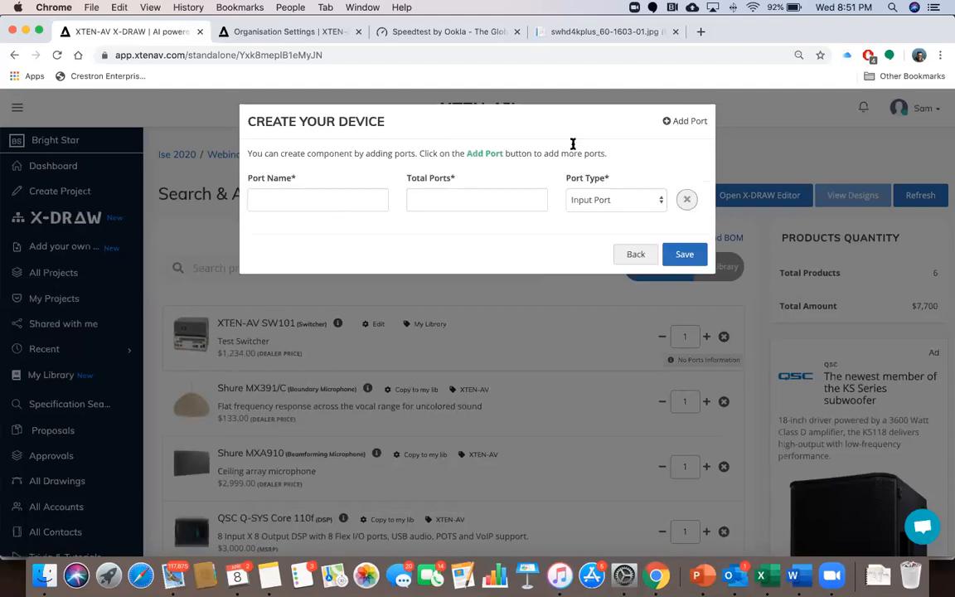
{"action": "left_click", "coordinate": [668, 121]}
{"action": "left_click", "coordinate": [669, 121]}
{"action": "left_click", "coordinate": [301, 199]}
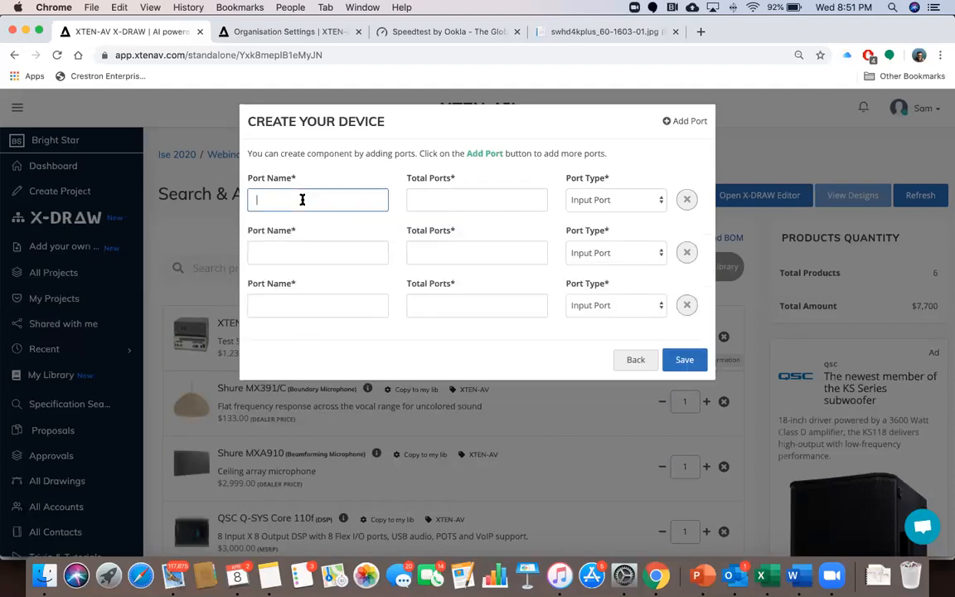
{"action": "type", "text": "HDMI OUT"}
{"action": "left_click", "coordinate": [435, 201]}
{"action": "type", "text": "2"}
{"action": "left_click", "coordinate": [604, 201]}
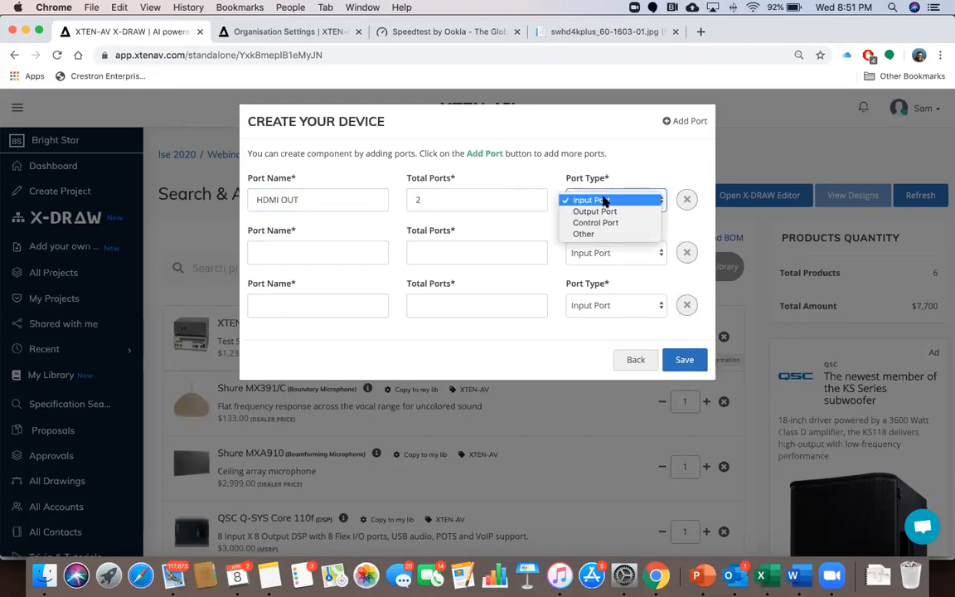
{"action": "left_click", "coordinate": [604, 201]}
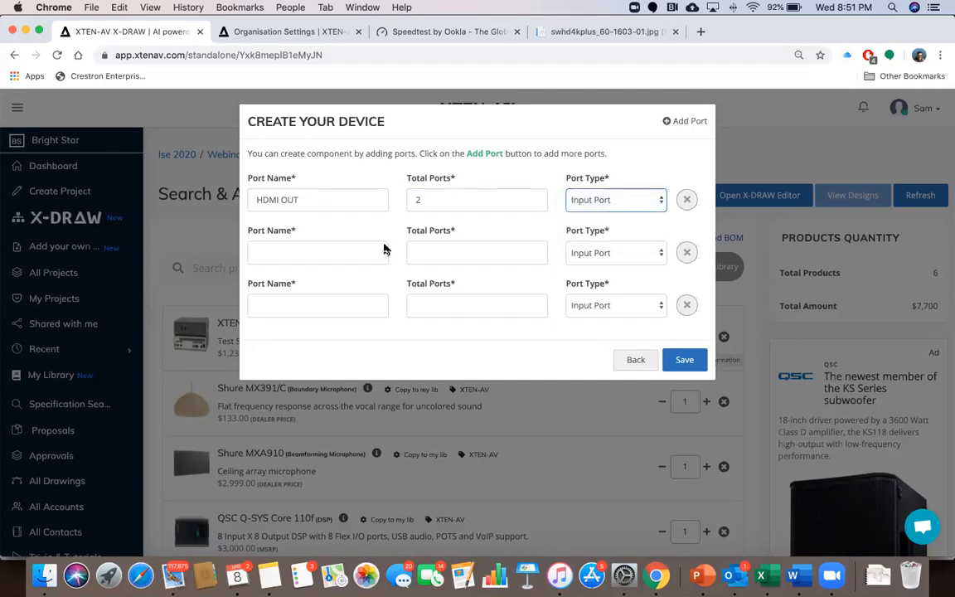
Define the second port entry as HDMI OUT with 2 ports of type Output Port
{"action": "left_click", "coordinate": [319, 251]}
{"action": "type", "text": "HD"}
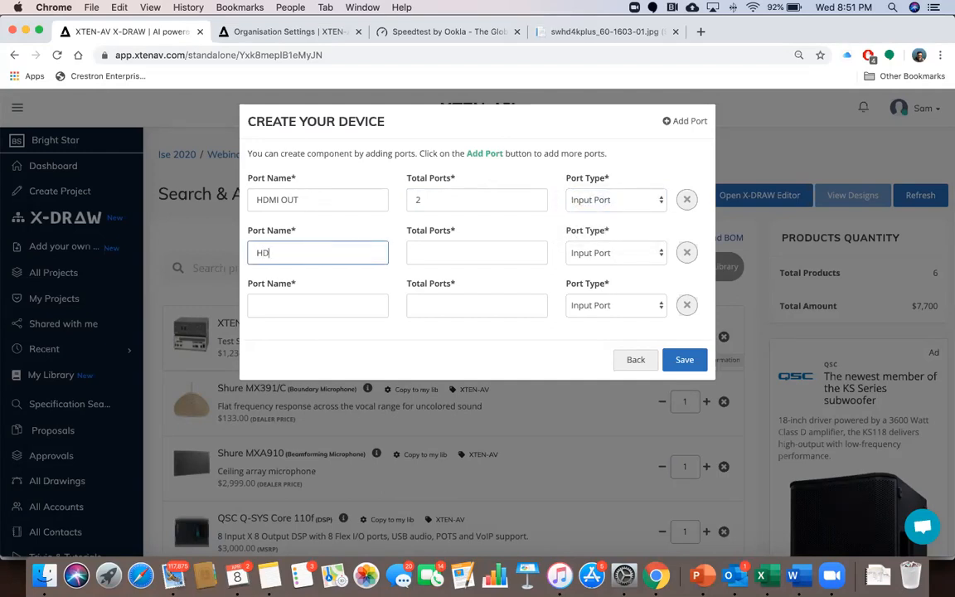
{"action": "type", "text": "MI OUT"}
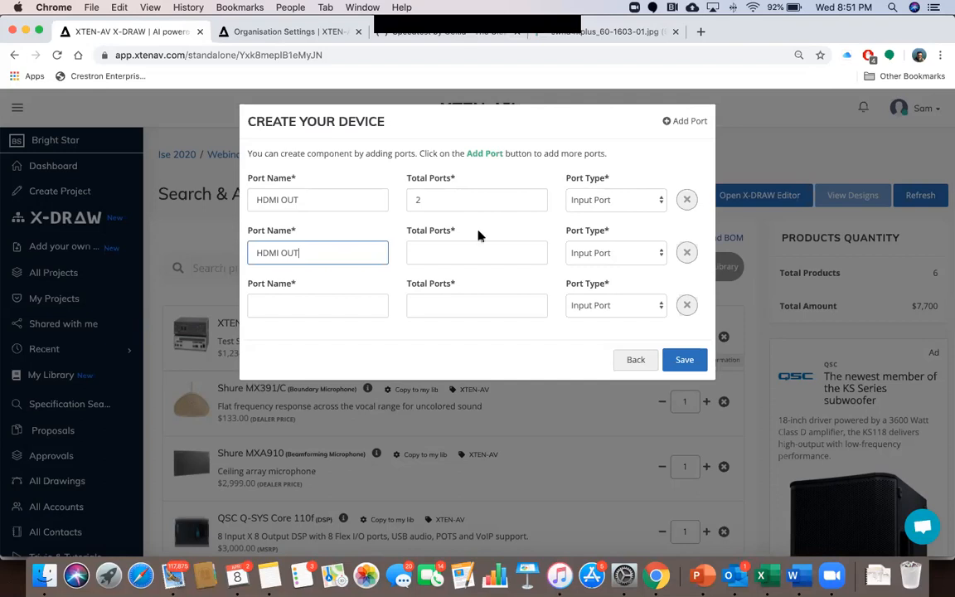
{"action": "left_click", "coordinate": [448, 252]}
{"action": "type", "text": "2"}
{"action": "left_click", "coordinate": [585, 252]}
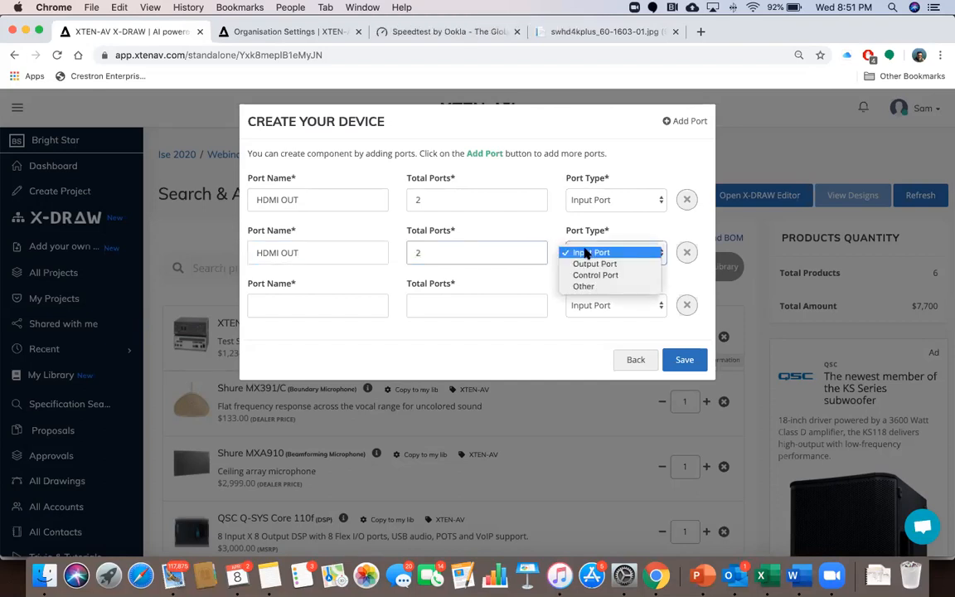
{"action": "left_click", "coordinate": [588, 265]}
Define the third port entry as RS232 with 1 port of type Control Port
{"action": "left_click", "coordinate": [313, 302]}
{"action": "type", "text": "RS232"}
{"action": "left_click", "coordinate": [473, 305]}
{"action": "type", "text": "1"}
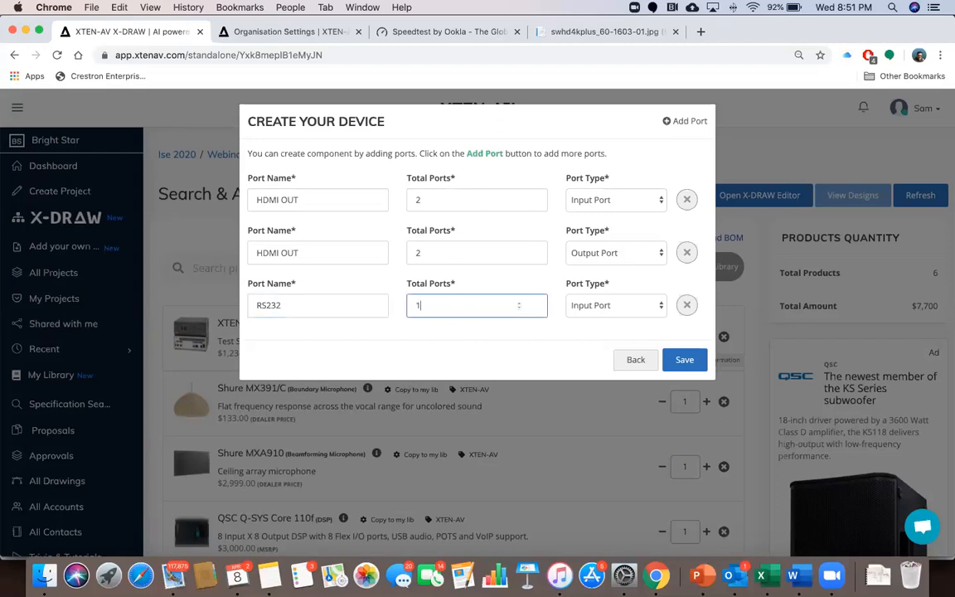
{"action": "left_click", "coordinate": [616, 309]}
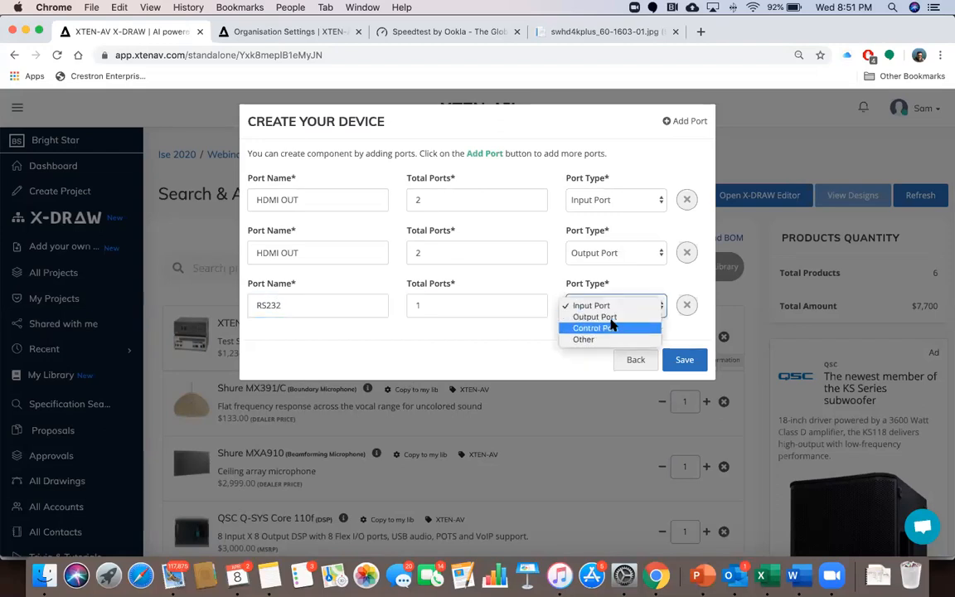
{"action": "left_click", "coordinate": [614, 328]}
Add a fourth port entry named LAN with 1 port of type Control Port and save the device
{"action": "left_click", "coordinate": [670, 122]}
{"action": "left_click", "coordinate": [279, 355]}
{"action": "type", "text": "LAN"}
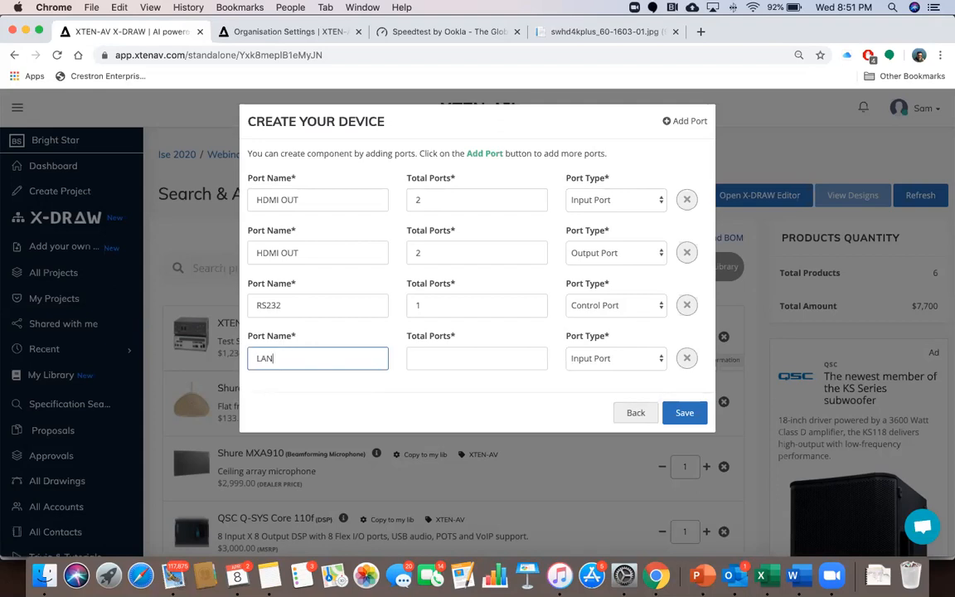
{"action": "left_click", "coordinate": [434, 357]}
{"action": "type", "text": "1"}
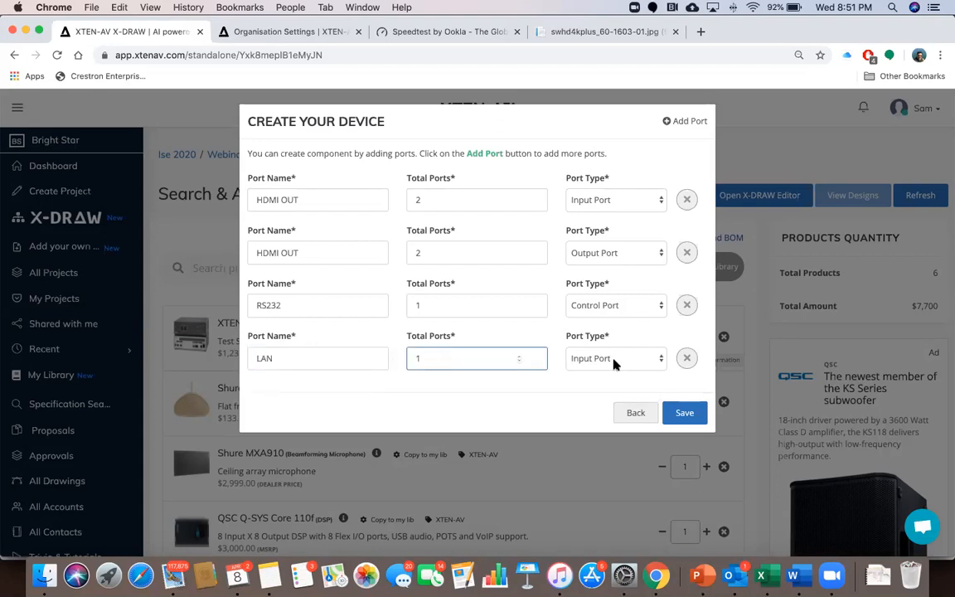
{"action": "left_click", "coordinate": [615, 359]}
{"action": "left_click", "coordinate": [608, 382]}
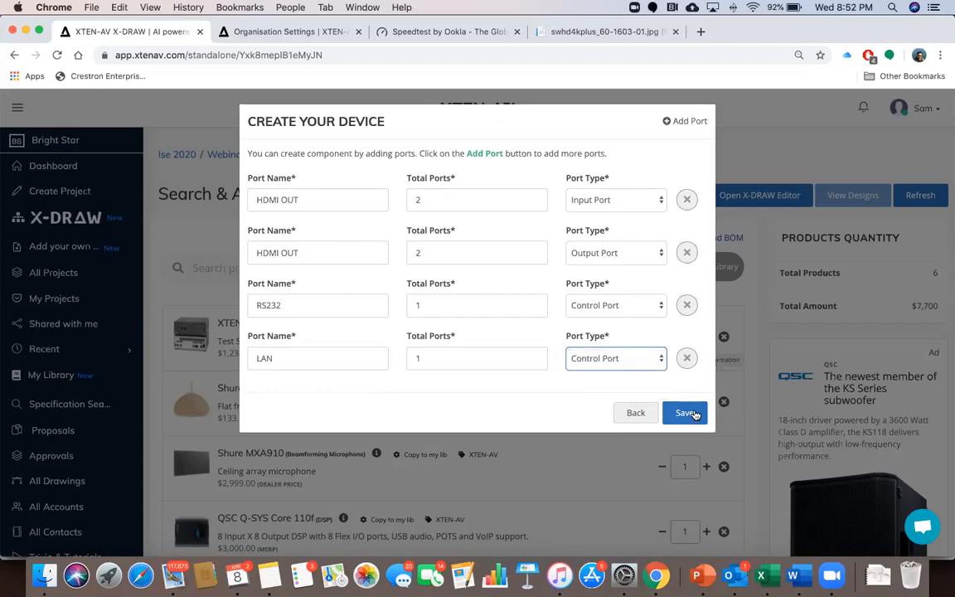
{"action": "left_click", "coordinate": [685, 413]}
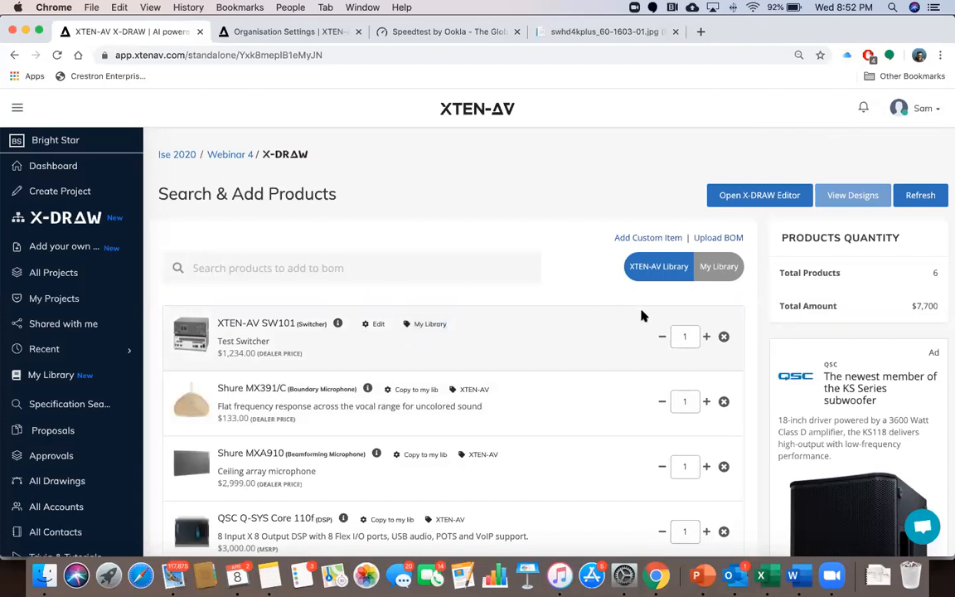
Search My Library for "xten-" to check for the custom switcher, clear the search and look over the product list
{"action": "left_click", "coordinate": [720, 273]}
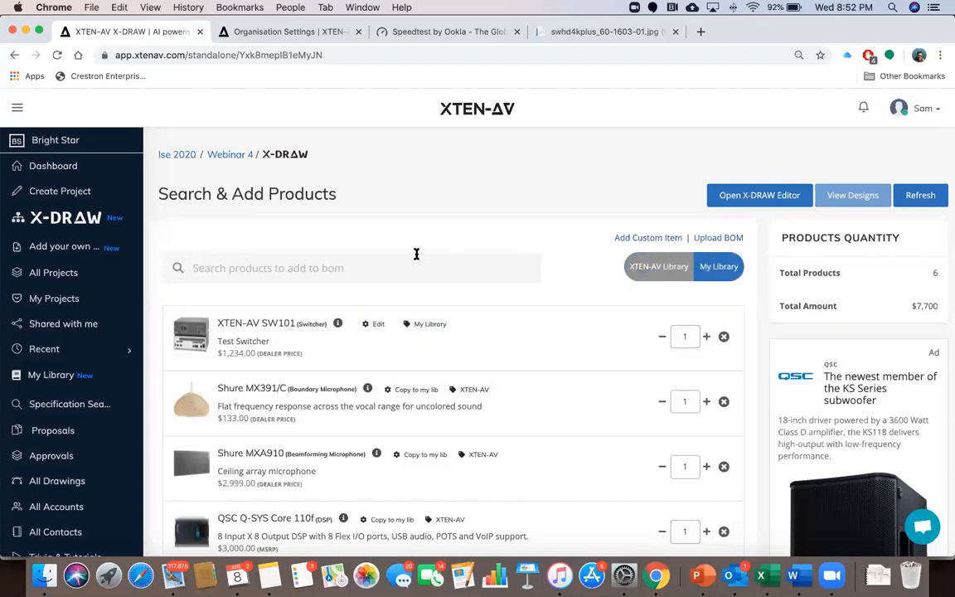
{"action": "left_click", "coordinate": [390, 264]}
{"action": "type", "text": "xten-"}
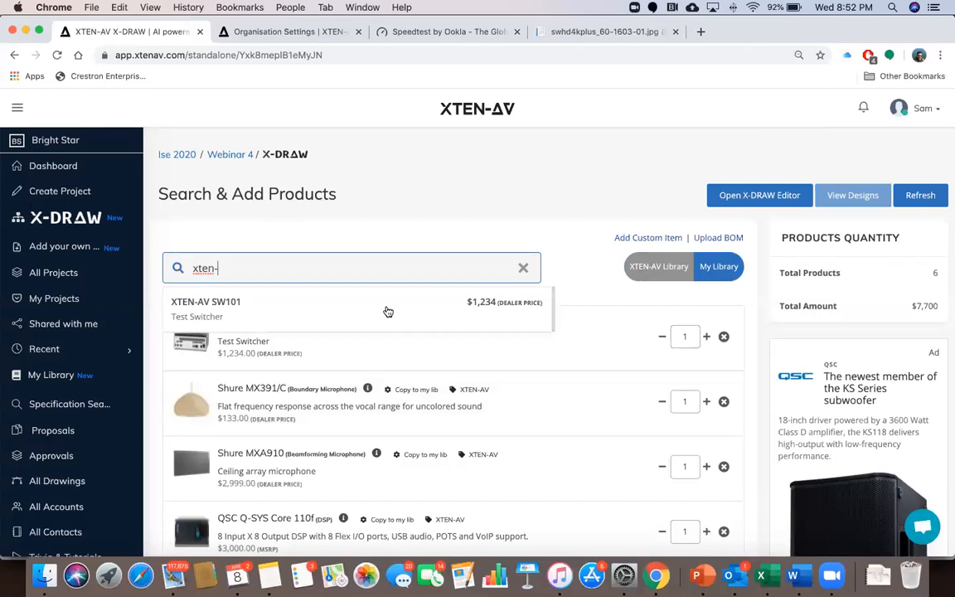
{"action": "left_click", "coordinate": [525, 269]}
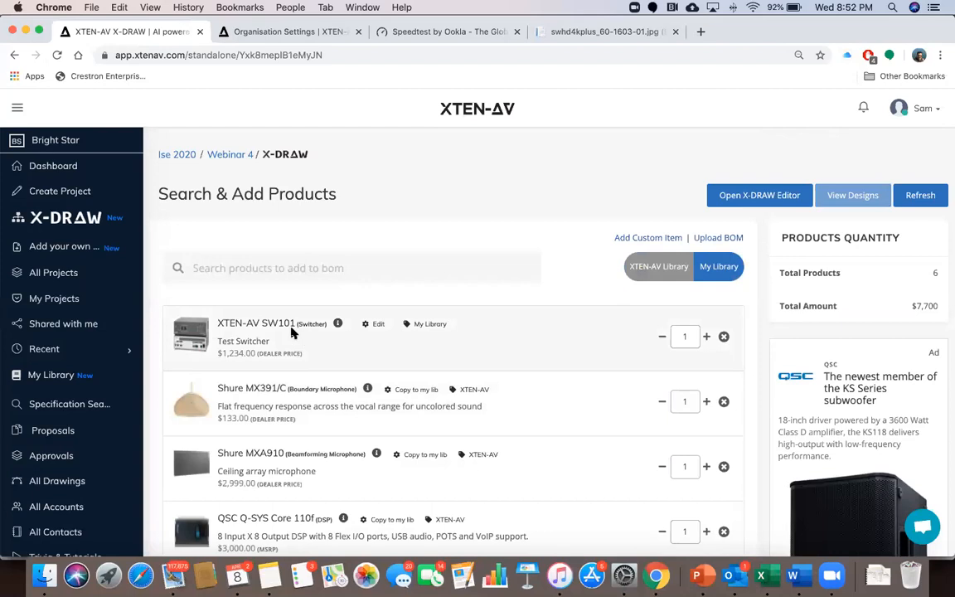
{"action": "scroll", "coordinate": [320, 362], "scroll_direction": "down", "scroll_amount": 2}
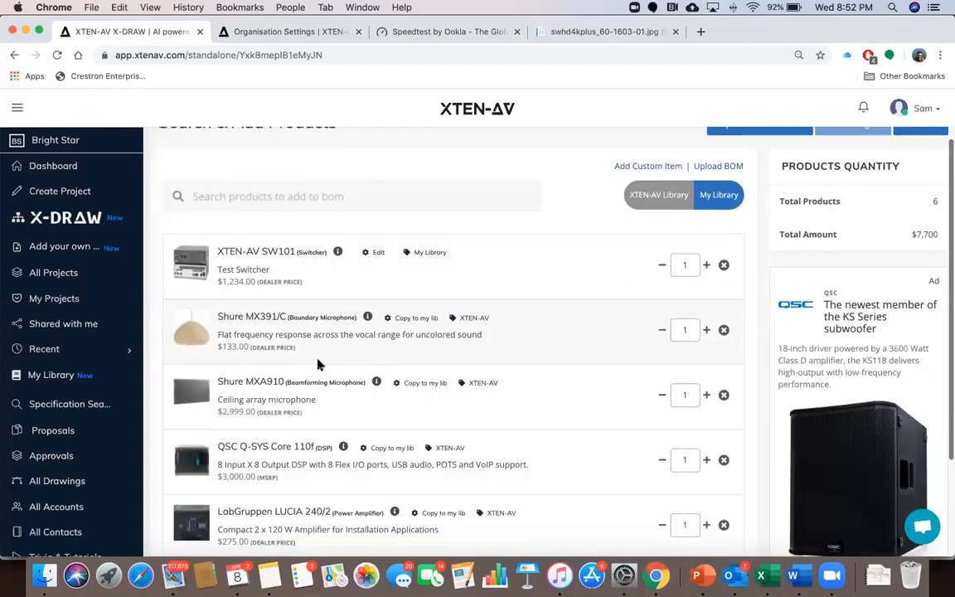
{"action": "scroll", "coordinate": [320, 363], "scroll_direction": "up", "scroll_amount": 2}
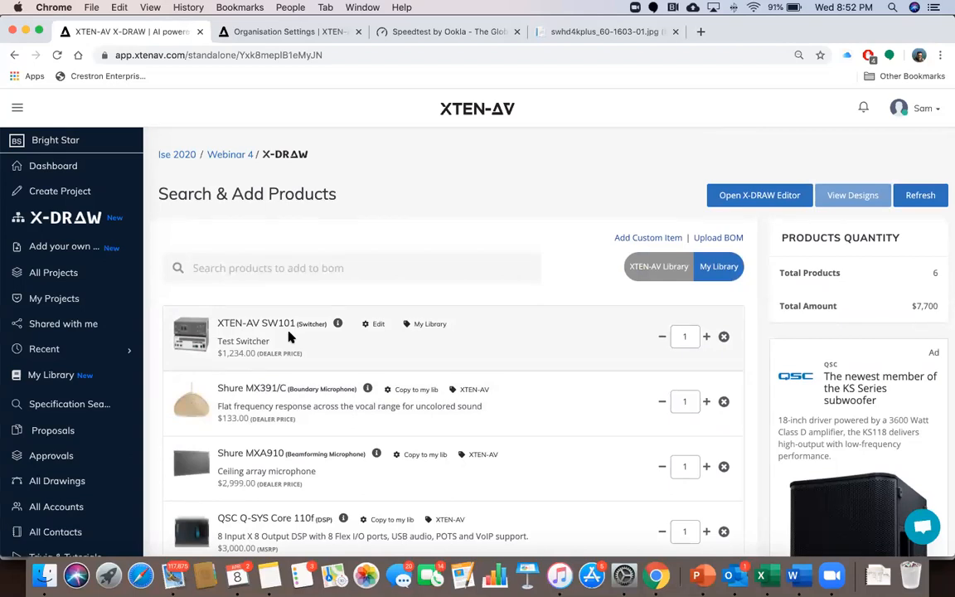
Search for "LG 55", switching from My Library to the XTEN-AV Library, and add the LG 55UV340C display to the product list
{"action": "left_click", "coordinate": [262, 270]}
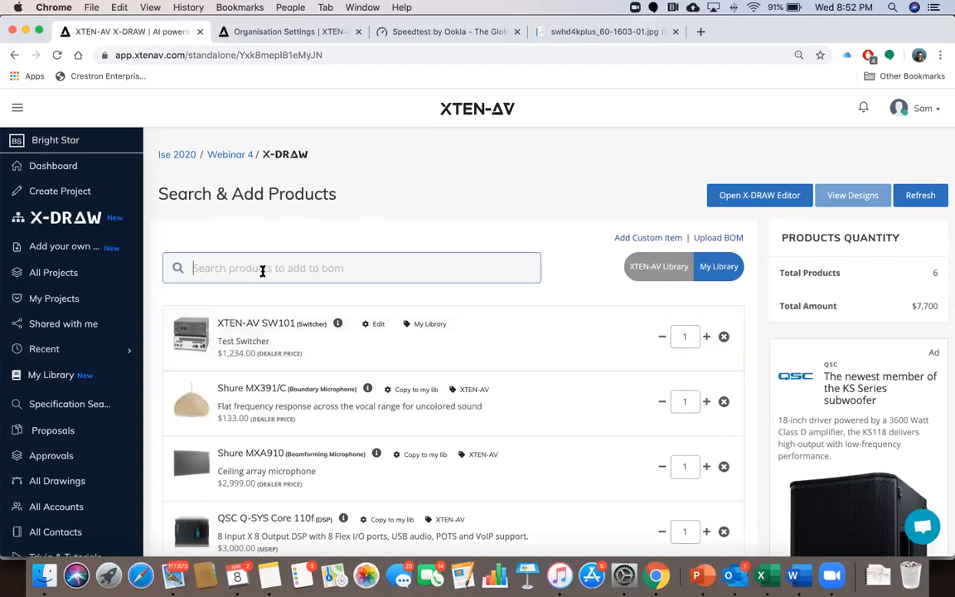
{"action": "type", "text": "LG"}
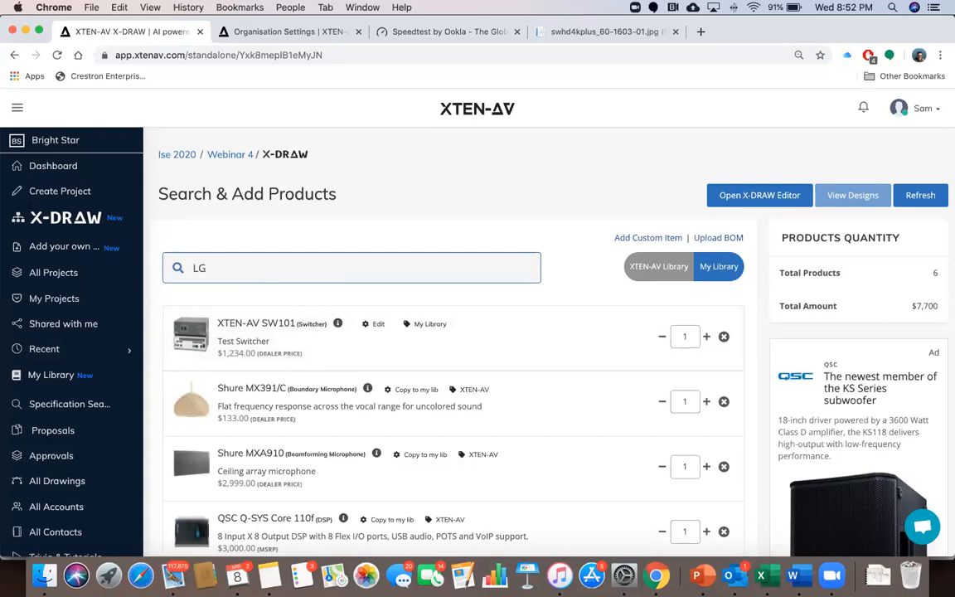
{"action": "type", "text": " 55"}
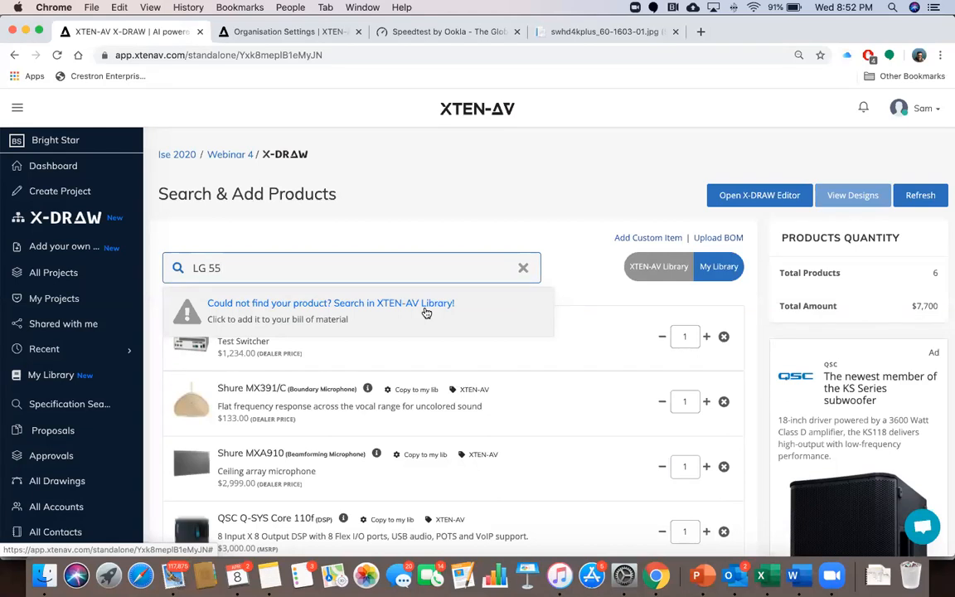
{"action": "left_click", "coordinate": [654, 273]}
{"action": "left_click", "coordinate": [352, 265]}
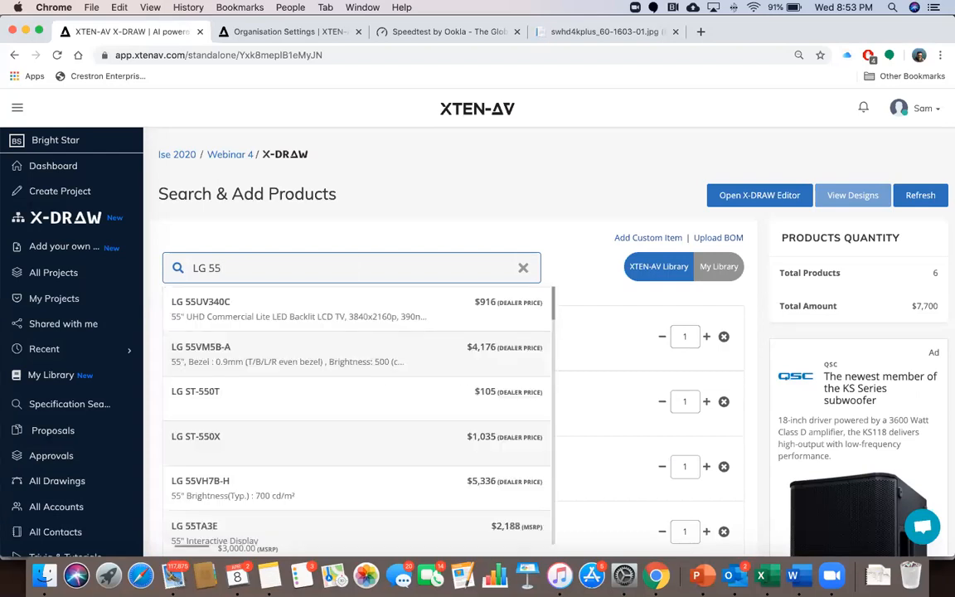
{"action": "left_click", "coordinate": [273, 310]}
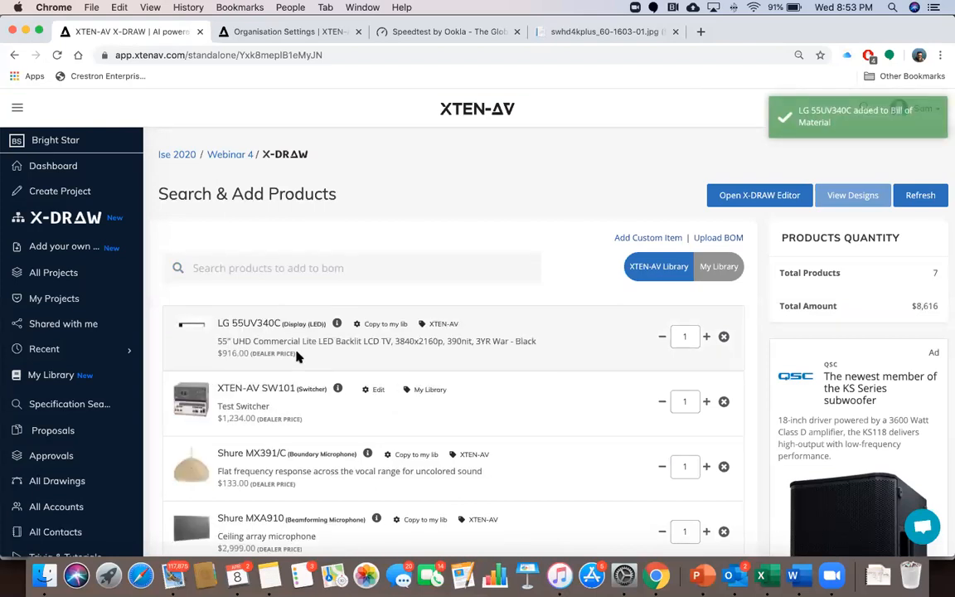
Search the XTEN-AV Library for "cp3" and add the Crestron CP3 control processor to the product list
{"action": "left_click", "coordinate": [243, 264]}
{"action": "type", "text": "cp3"}
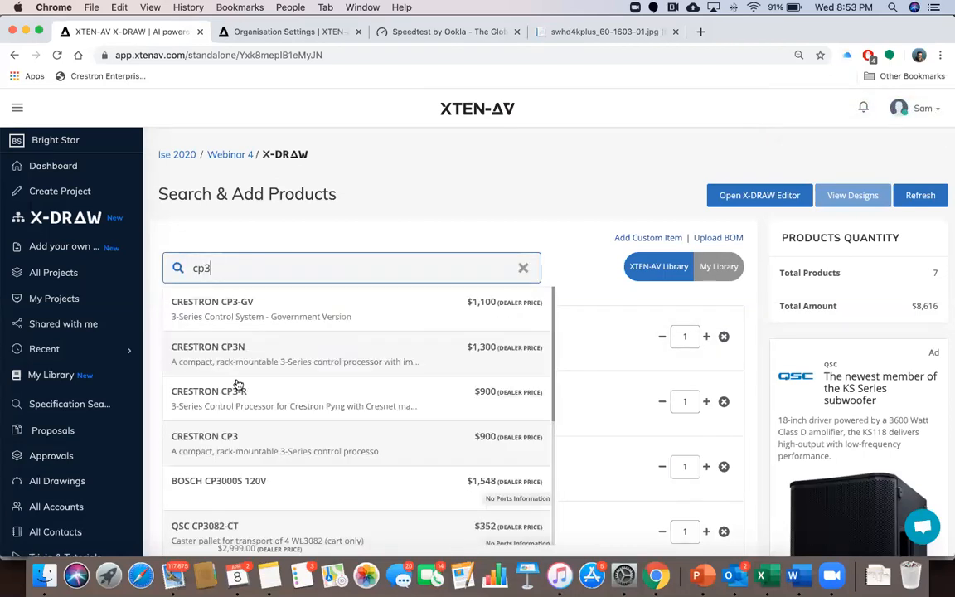
{"action": "left_click", "coordinate": [235, 436]}
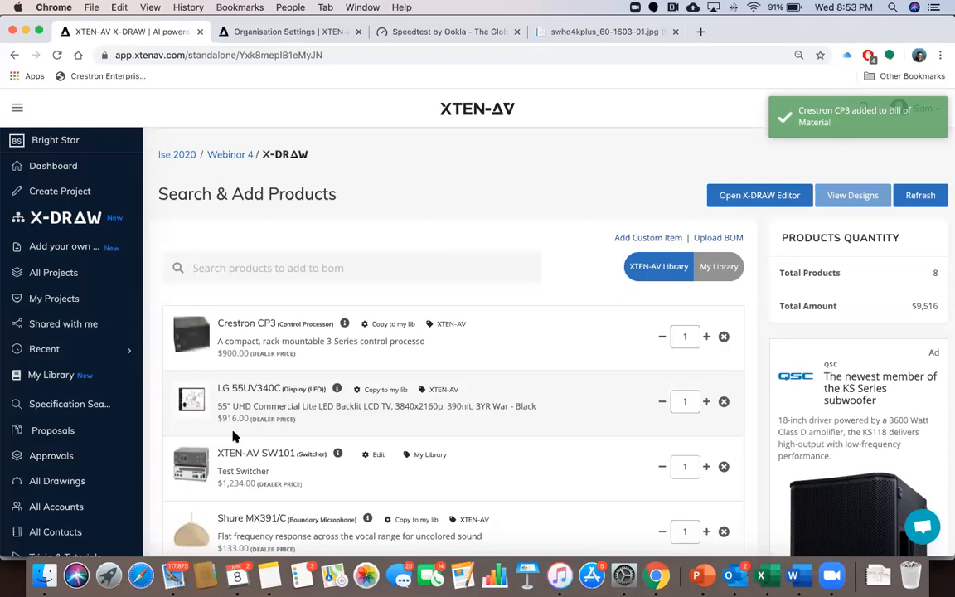
Search the XTEN-AV Library for "Dell optiplex" and add the Dell OptiPlex 7050 to the product list
{"action": "left_click", "coordinate": [261, 267]}
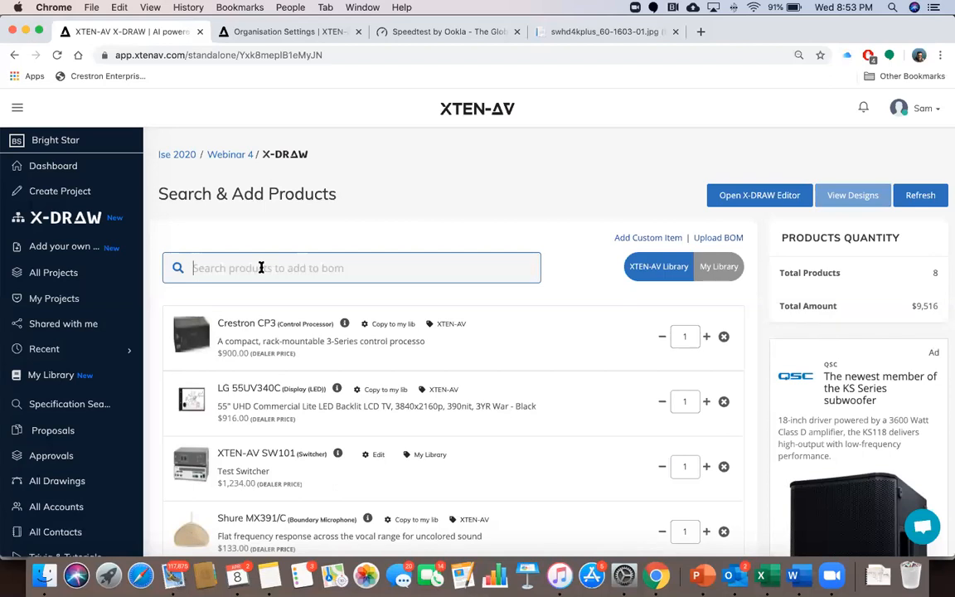
{"action": "type", "text": "Dell"}
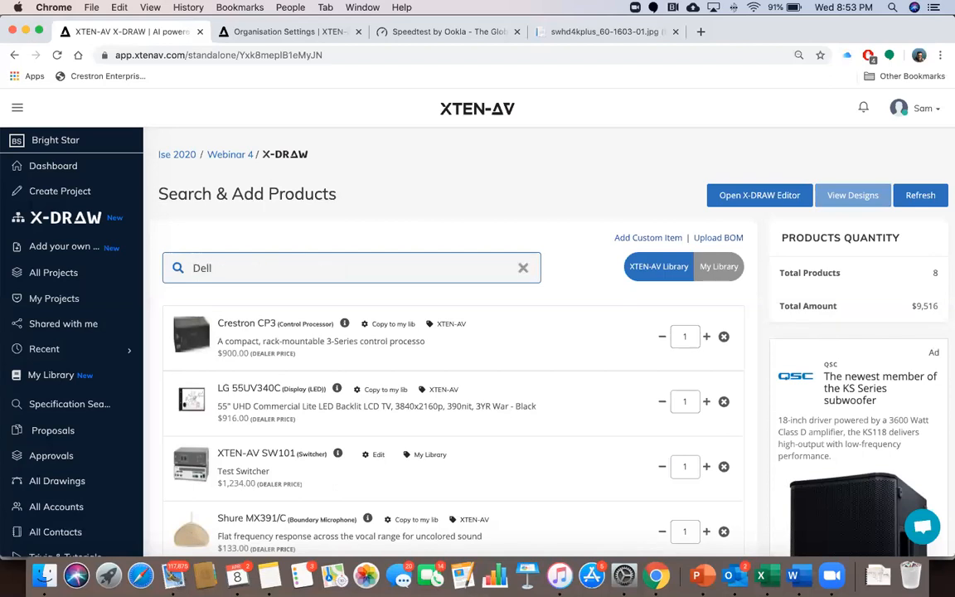
{"action": "type", "text": " optiplex"}
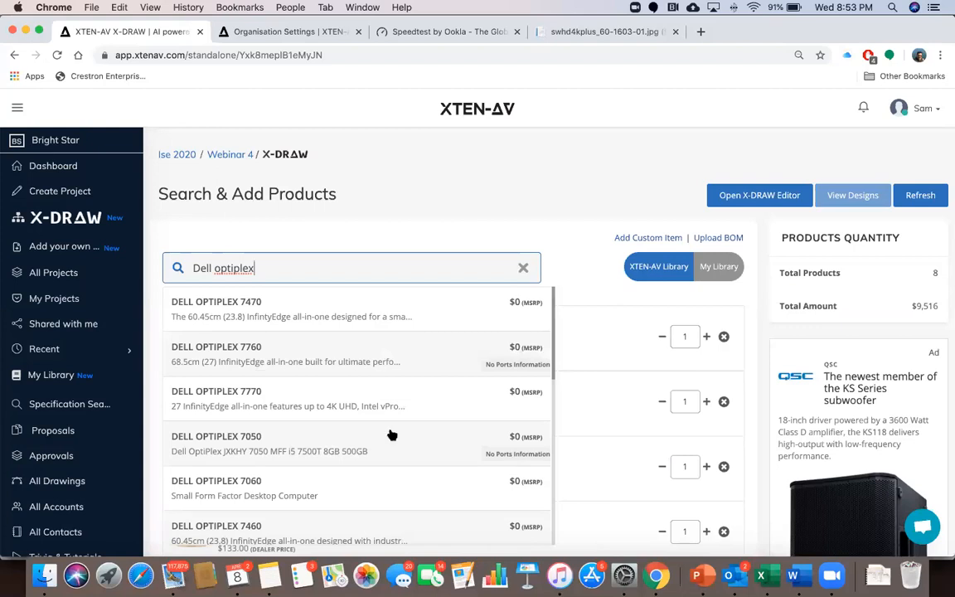
{"action": "left_click", "coordinate": [267, 441]}
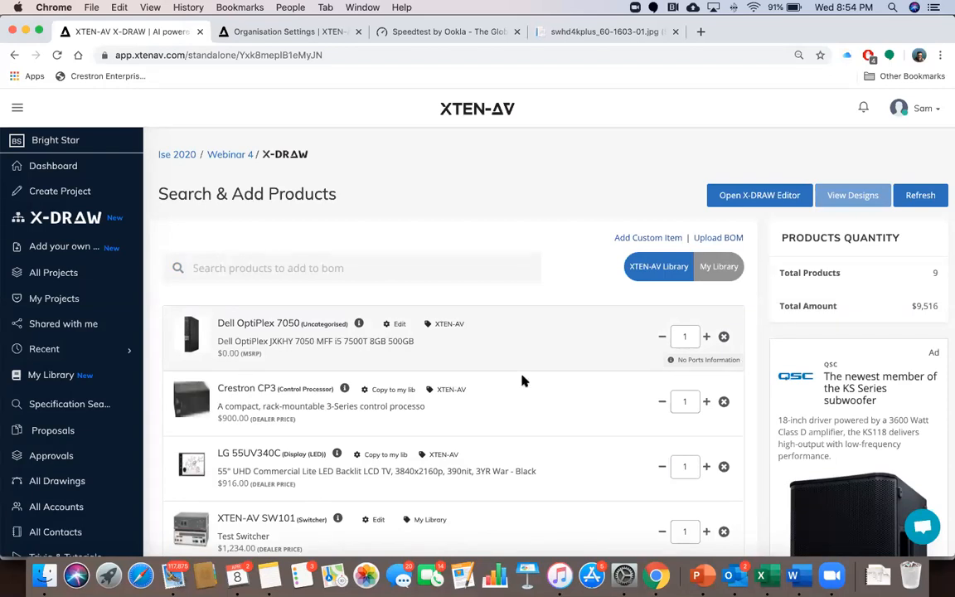
Edit the Dell OptiPlex 7050 with category PC & Devices and a dealer price of 500 USD, and continue to its port setup
{"action": "left_click", "coordinate": [399, 326]}
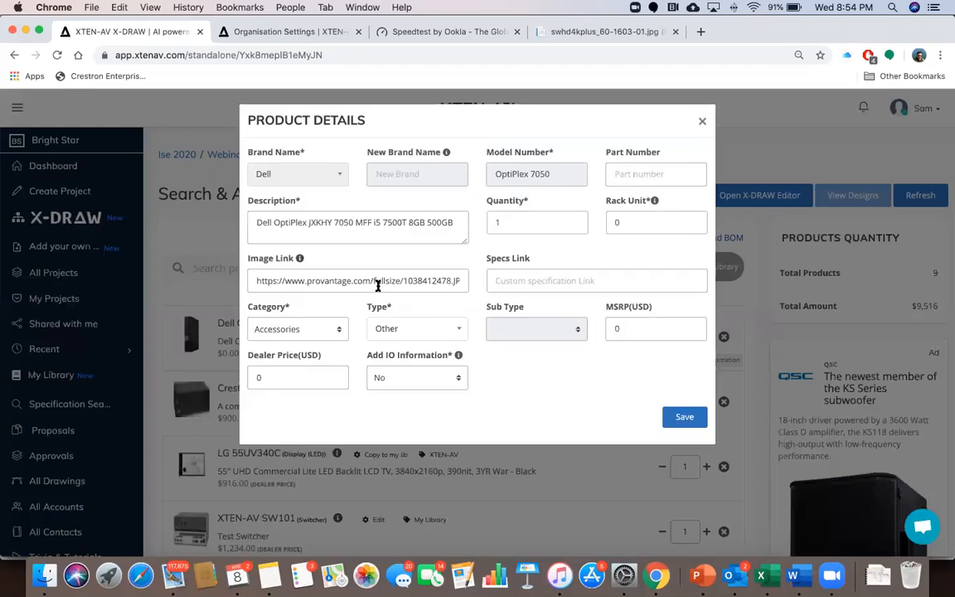
{"action": "left_click", "coordinate": [307, 331]}
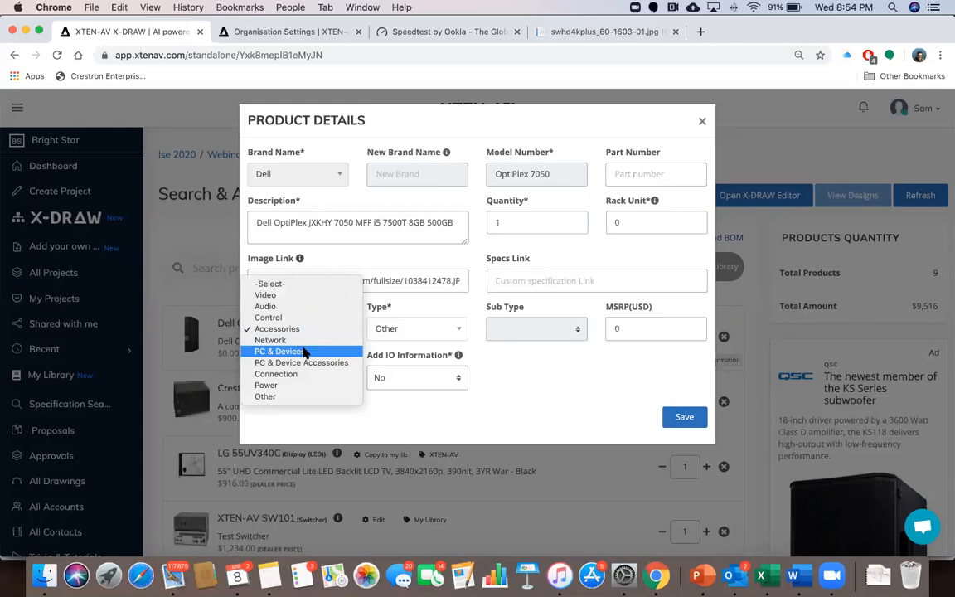
{"action": "key", "text": "Escape"}
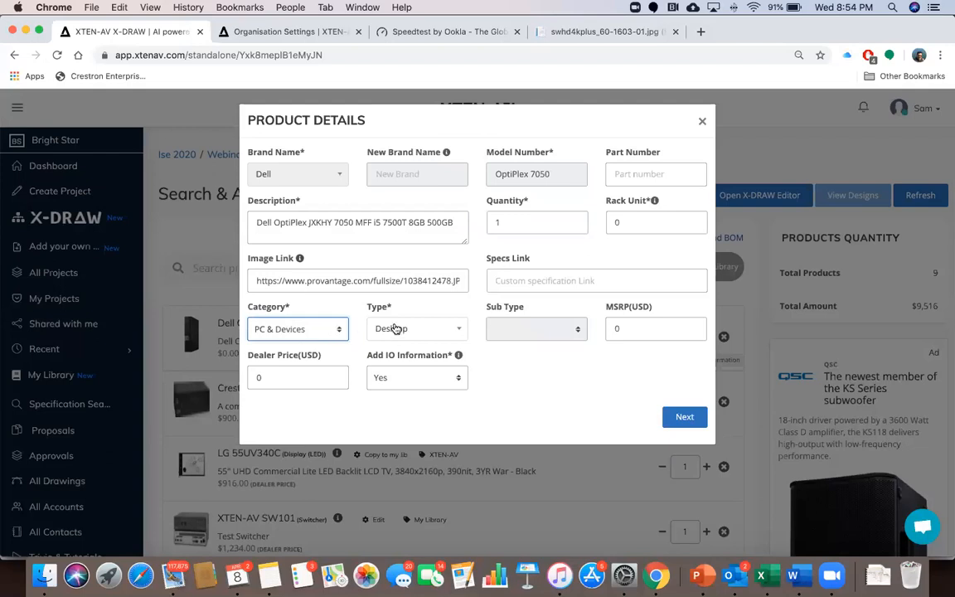
{"action": "left_click", "coordinate": [314, 375]}
{"action": "key", "text": "BackSpace"}
{"action": "type", "text": "500"}
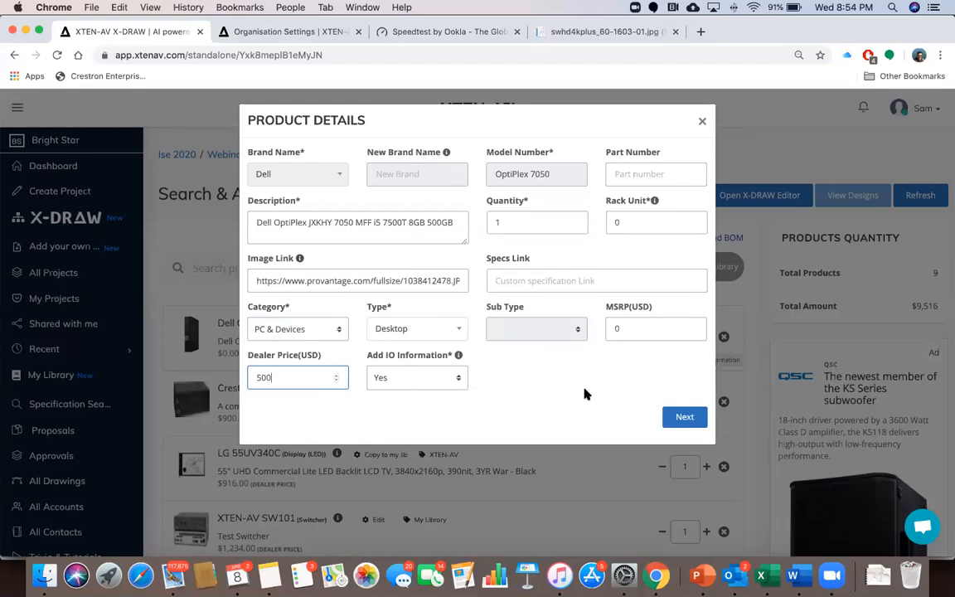
{"action": "left_click", "coordinate": [681, 418]}
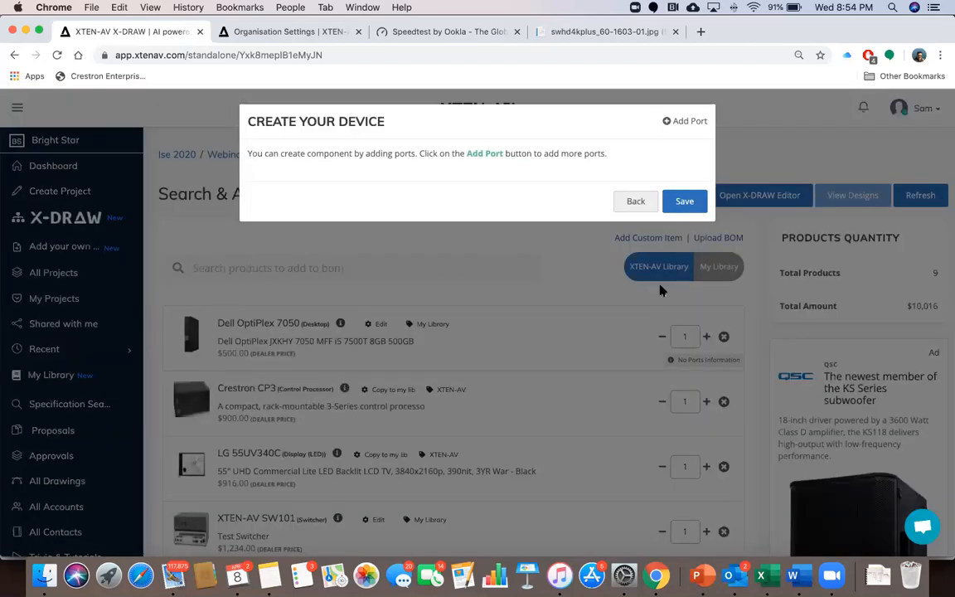
Add a port entry to the Dell OptiPlex 7050 named HDMI OUT with 2 total ports
{"action": "left_click", "coordinate": [669, 122]}
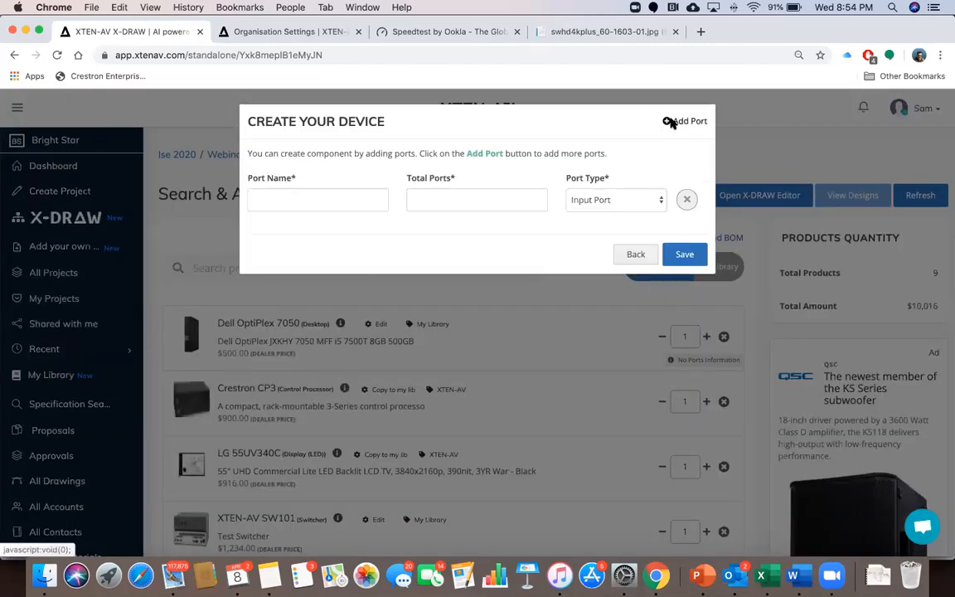
{"action": "left_click", "coordinate": [286, 193]}
{"action": "type", "text": "HDMI OUT"}
{"action": "left_click", "coordinate": [457, 197]}
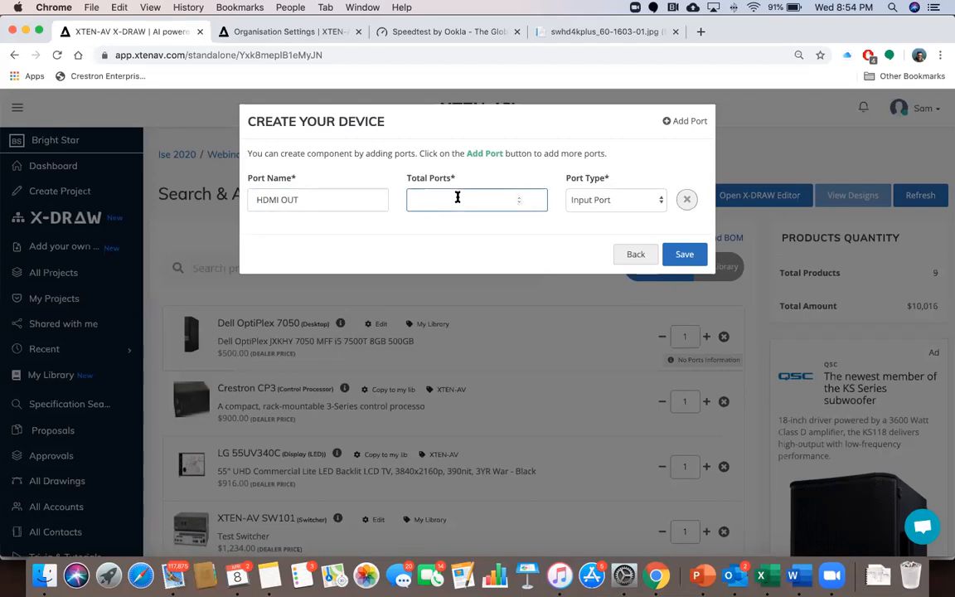
{"action": "type", "text": "2"}
Add a second port entry named USB with 2 total ports
{"action": "left_click", "coordinate": [678, 122]}
{"action": "left_click", "coordinate": [274, 252]}
{"action": "type", "text": "USB"}
{"action": "left_click", "coordinate": [437, 251]}
{"action": "type", "text": "2"}
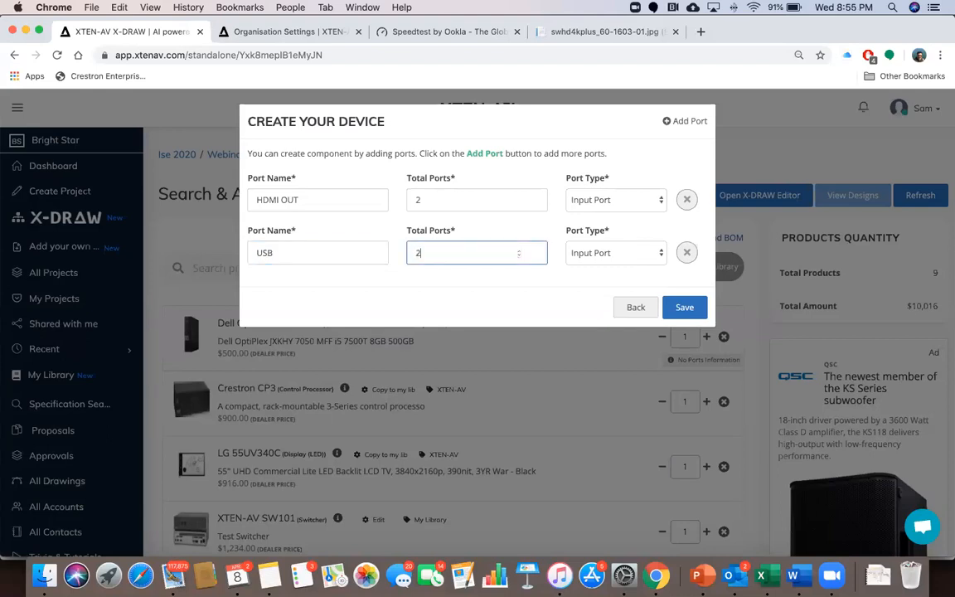
Set the HDMI OUT entry's port type to Output Port and save the device
{"action": "left_click", "coordinate": [604, 201]}
{"action": "left_click", "coordinate": [603, 211]}
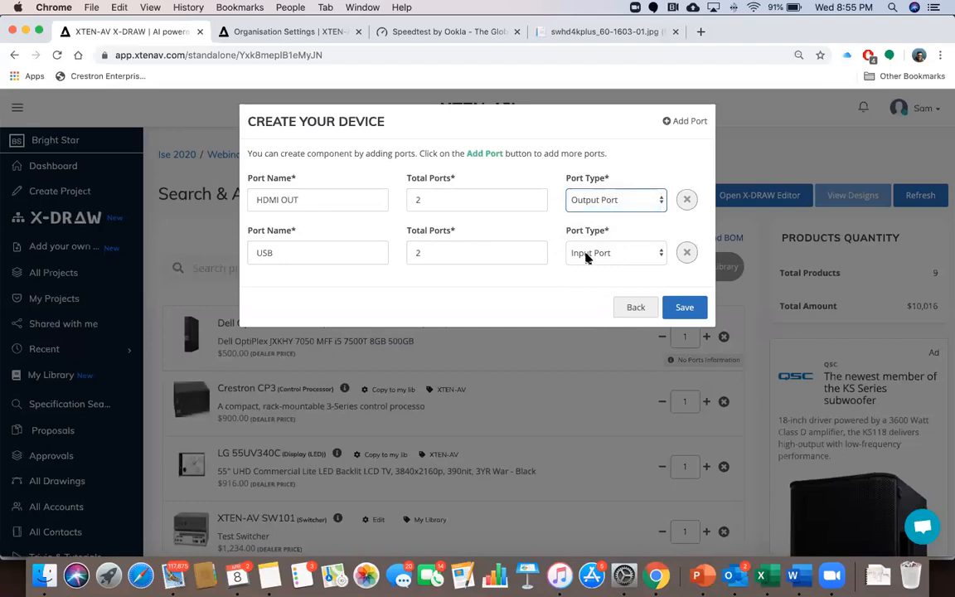
{"action": "left_click", "coordinate": [684, 307]}
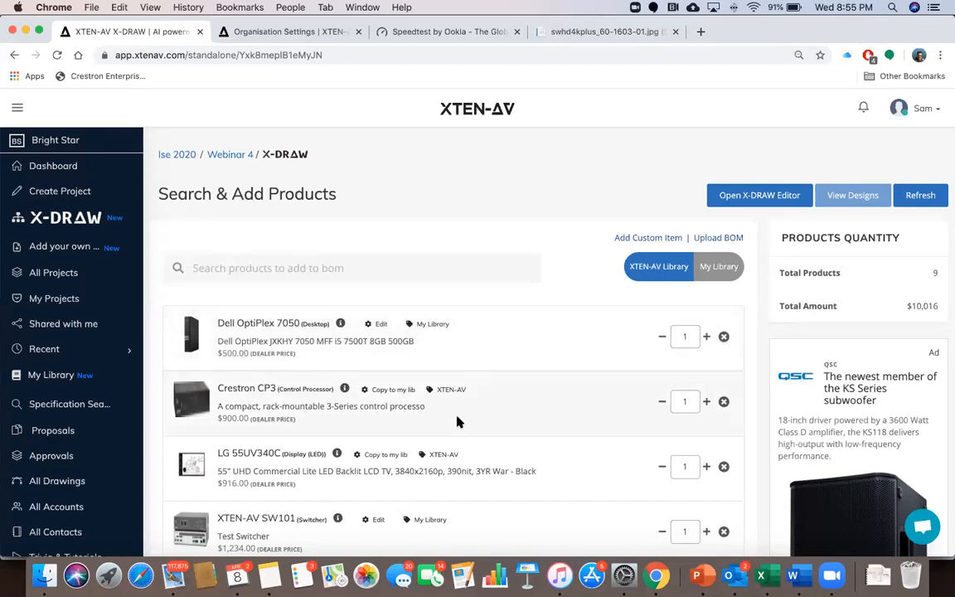
Review the full product list, then search My Library for "dell" to check for the edited desktop and clear the search
{"action": "scroll", "coordinate": [456, 419], "scroll_direction": "down", "scroll_amount": 5}
{"action": "scroll", "coordinate": [444, 419], "scroll_direction": "down", "scroll_amount": 5}
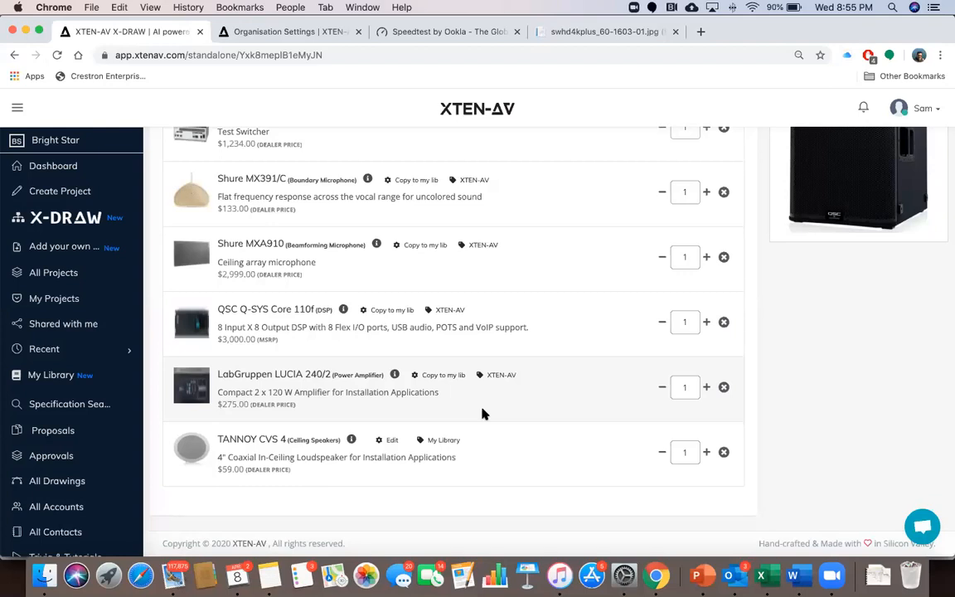
{"action": "scroll", "coordinate": [484, 413], "scroll_direction": "up", "scroll_amount": 10}
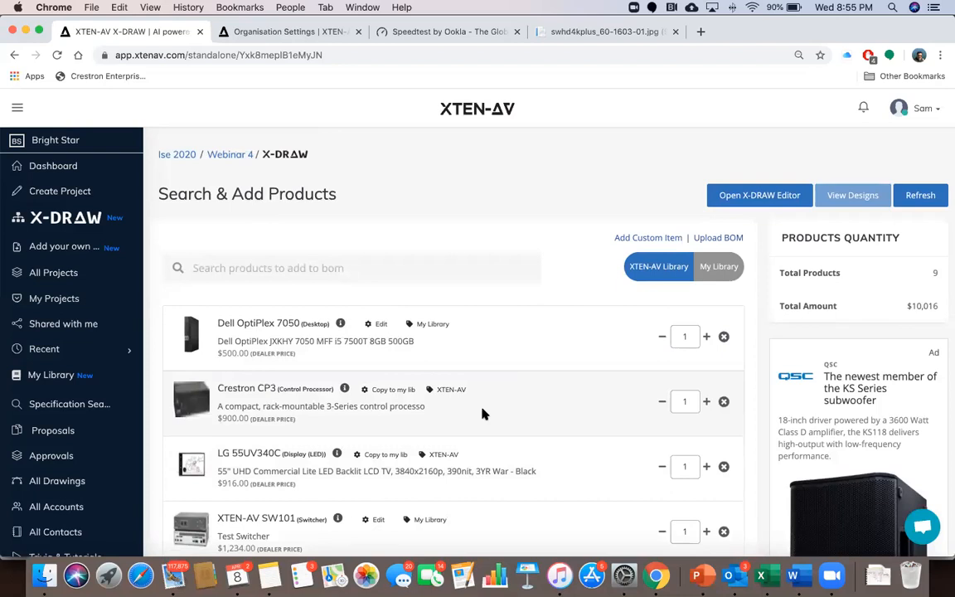
{"action": "left_click", "coordinate": [713, 269]}
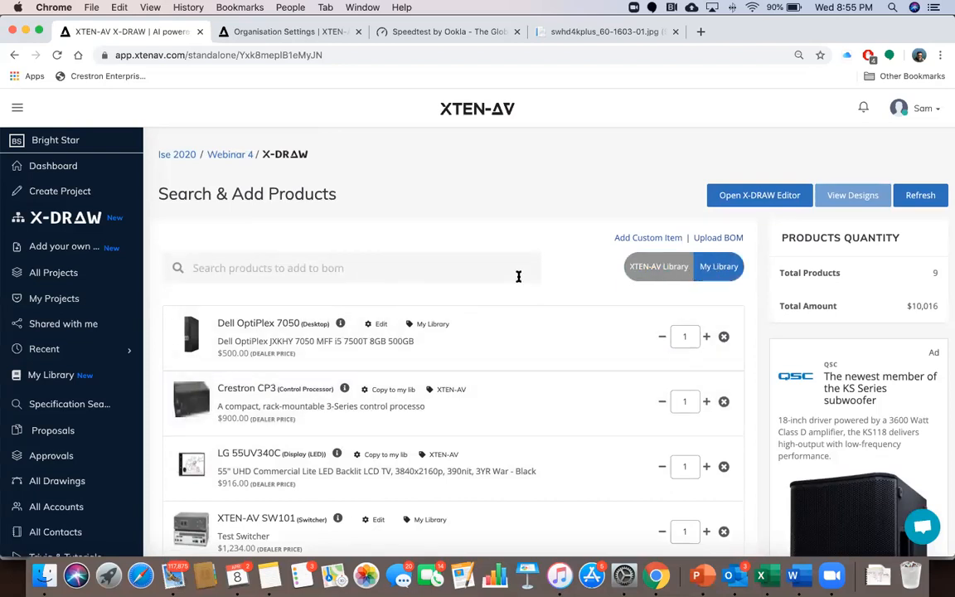
{"action": "left_click", "coordinate": [427, 265]}
{"action": "type", "text": "dell"}
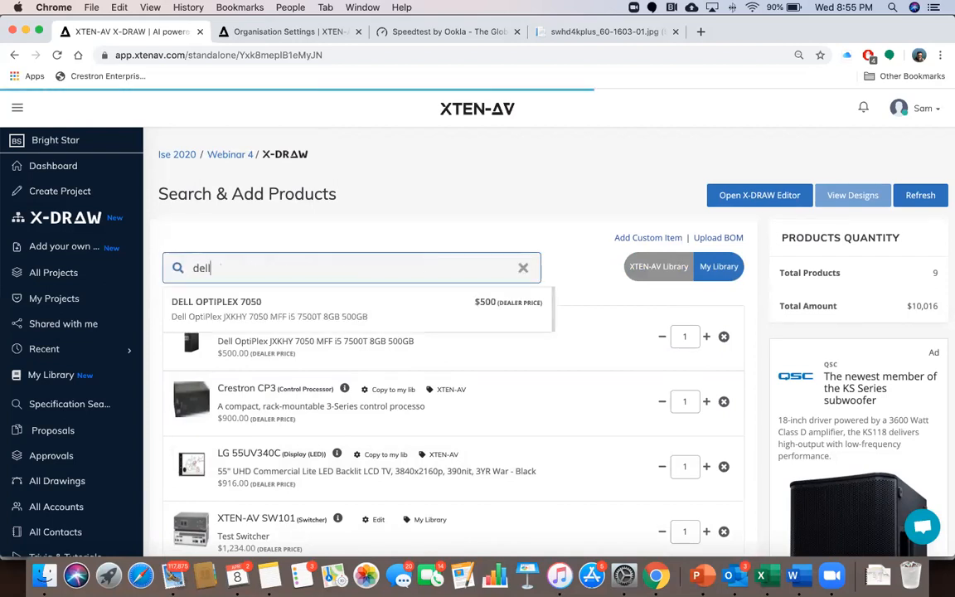
{"action": "left_click", "coordinate": [522, 267]}
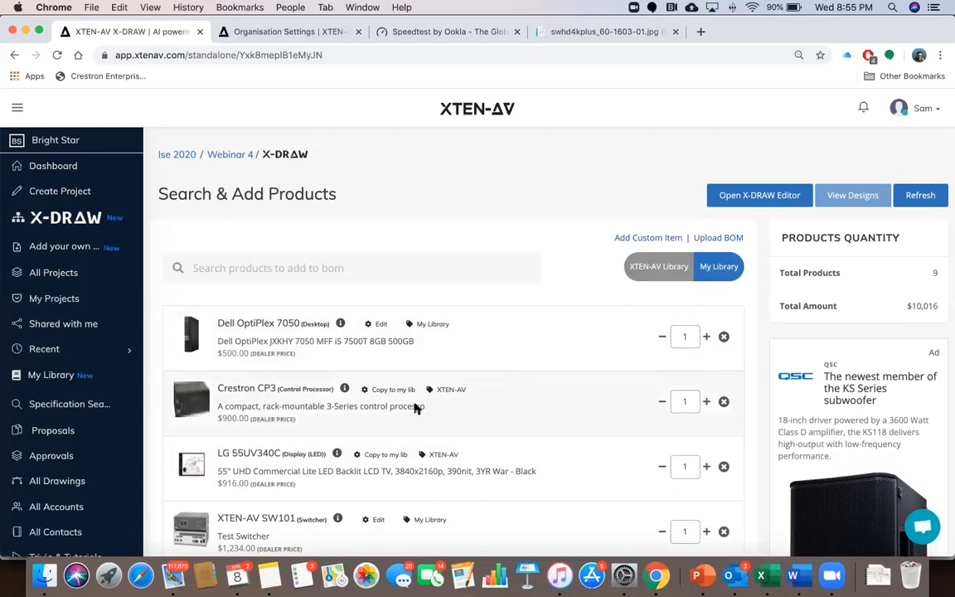
Download the sample BOM upload file and open the spreadsheet in Excel to view its required format
{"action": "scroll", "coordinate": [415, 405], "scroll_direction": "down", "scroll_amount": 5}
{"action": "scroll", "coordinate": [416, 407], "scroll_direction": "up", "scroll_amount": 10}
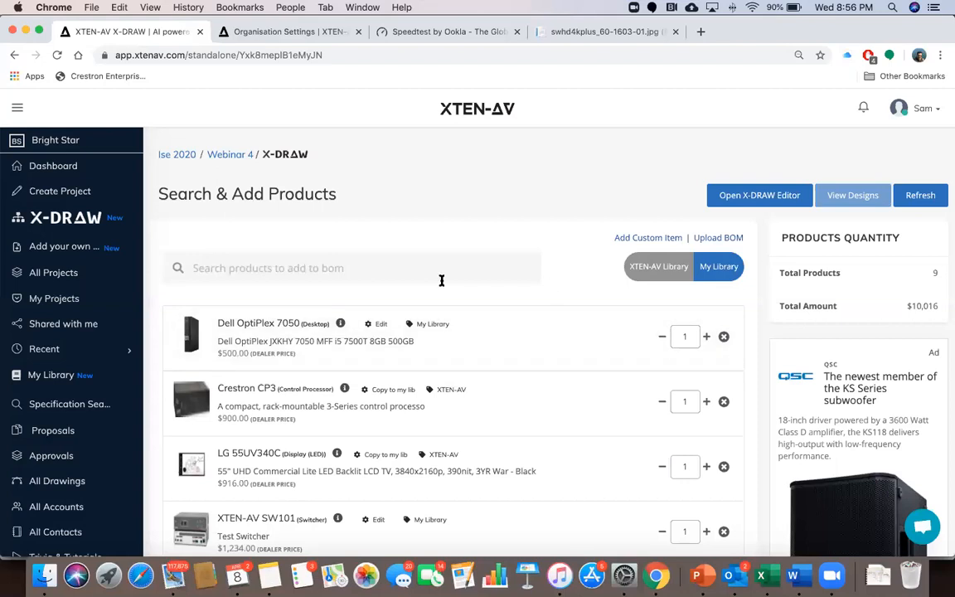
{"action": "scroll", "coordinate": [533, 405], "scroll_direction": "down", "scroll_amount": 5}
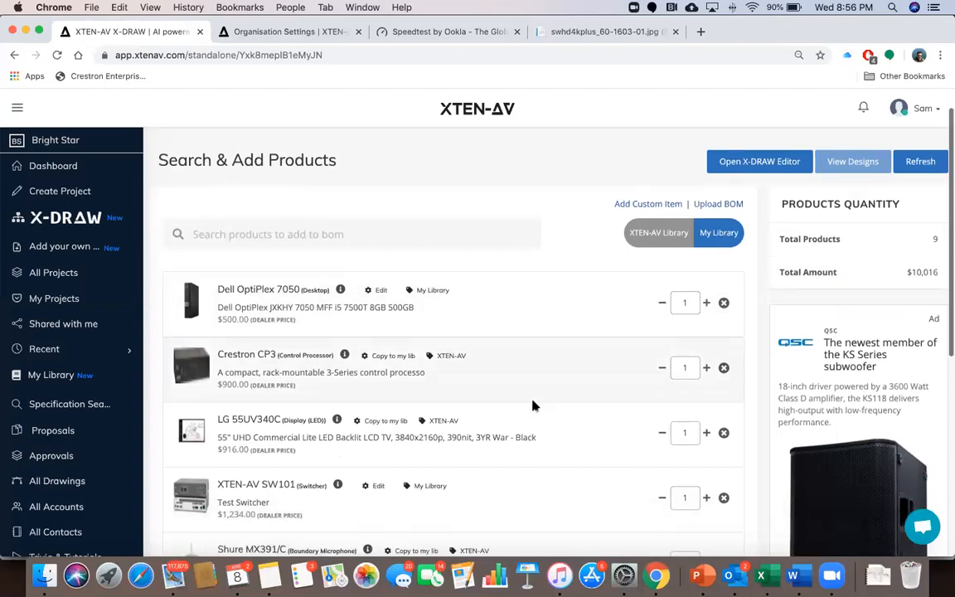
{"action": "scroll", "coordinate": [534, 406], "scroll_direction": "up", "scroll_amount": 5}
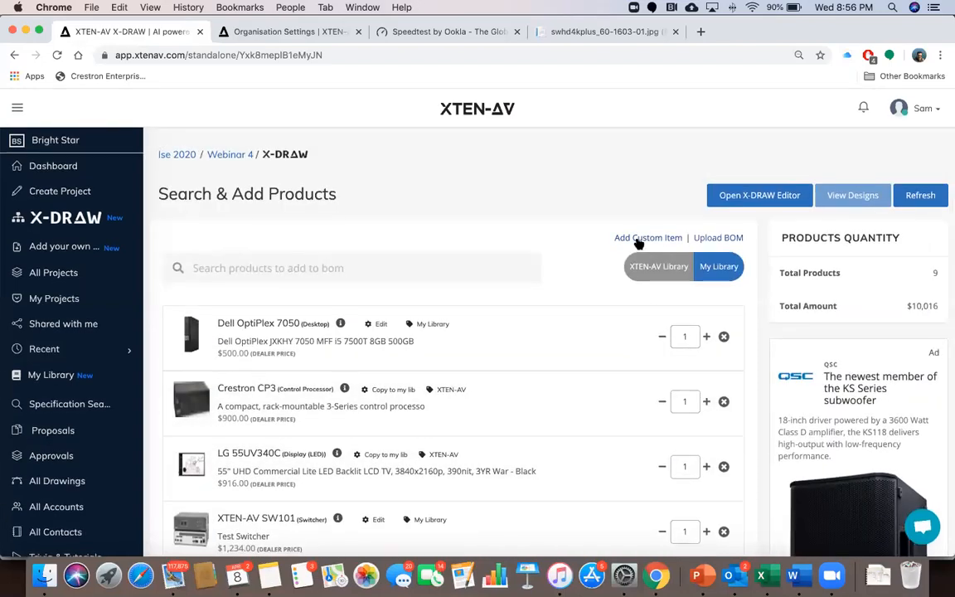
{"action": "left_click", "coordinate": [716, 238]}
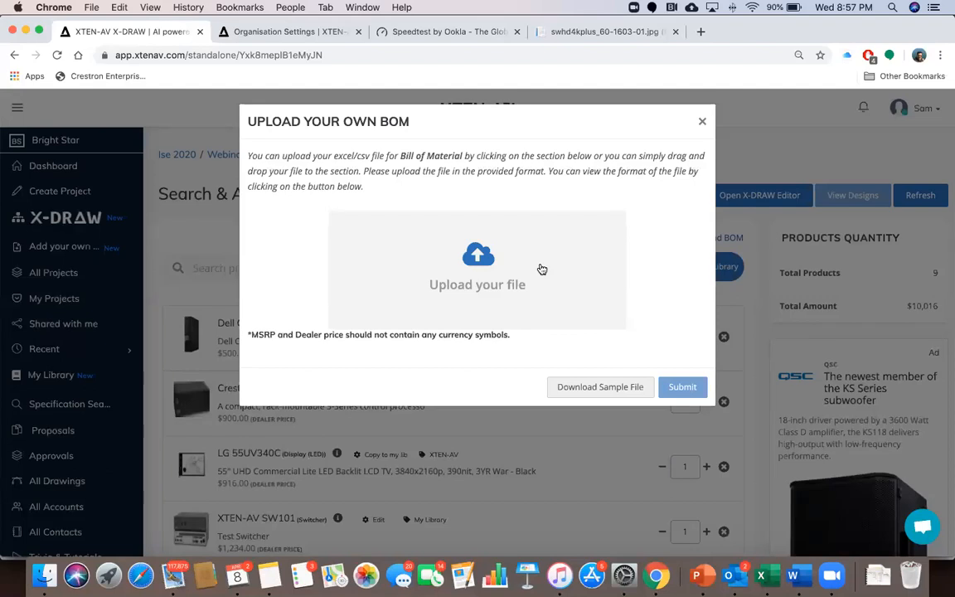
{"action": "left_click", "coordinate": [581, 394]}
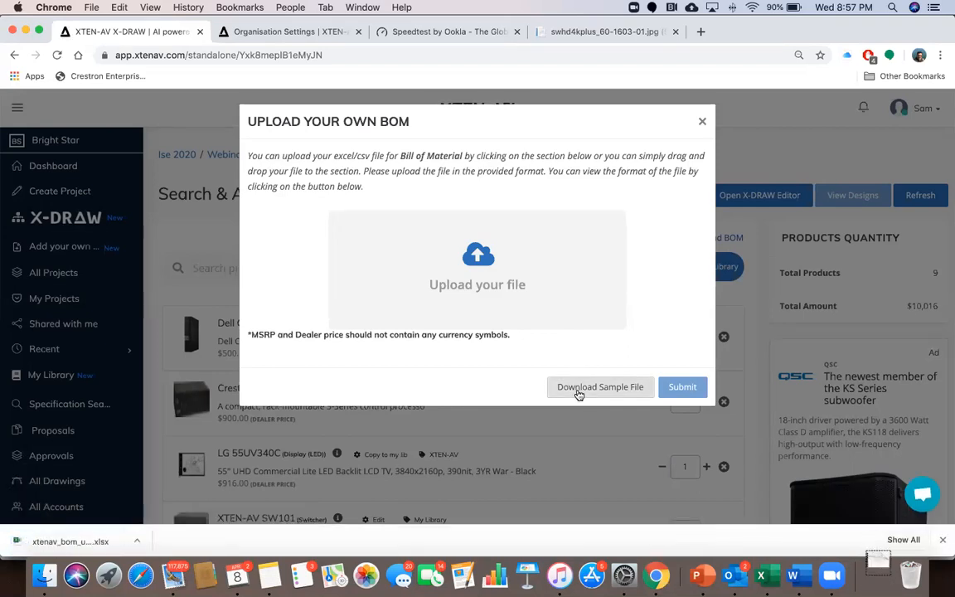
{"action": "left_click", "coordinate": [66, 539]}
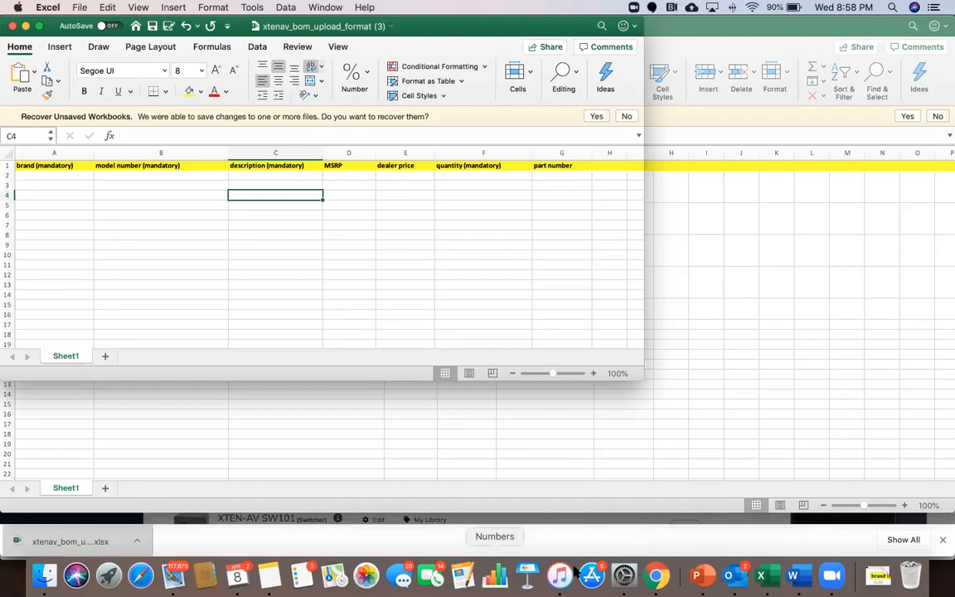
Back in Chrome, upload xtenav_bom_upload_format (1).xlsx from Documents as the project's BOM and submit it
{"action": "left_click", "coordinate": [656, 574]}
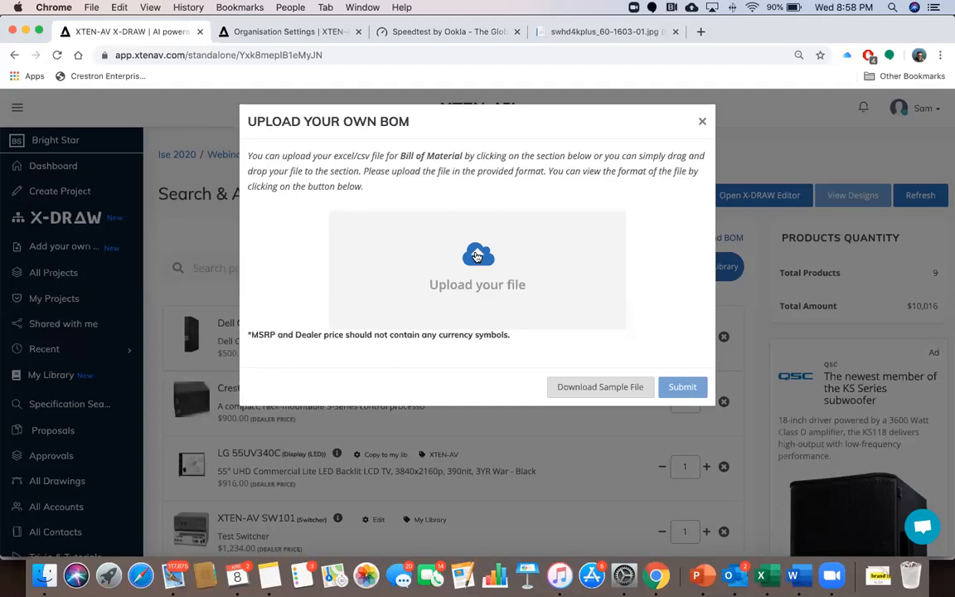
{"action": "left_click", "coordinate": [477, 256]}
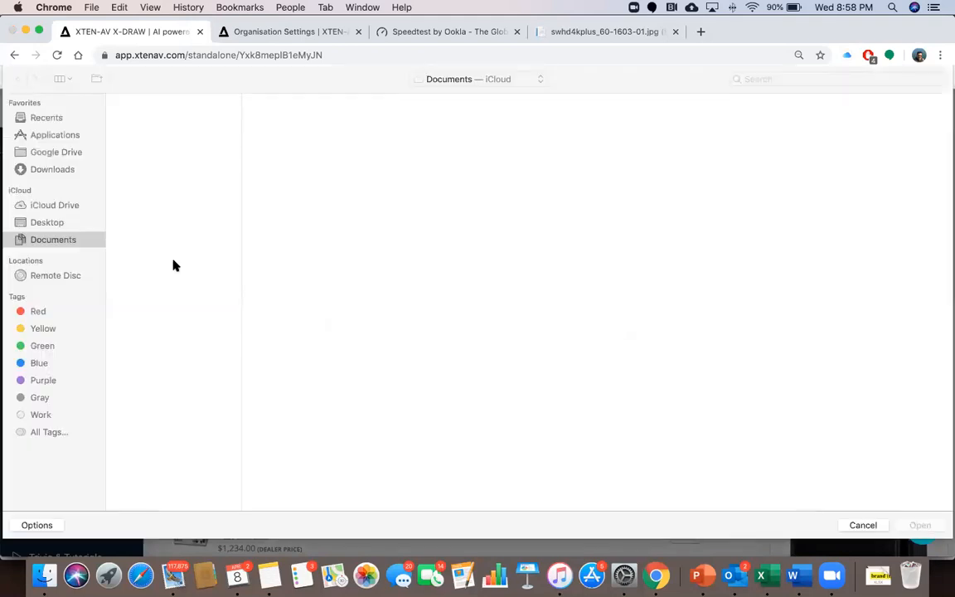
{"action": "scroll", "coordinate": [150, 352], "scroll_direction": "down", "scroll_amount": 15}
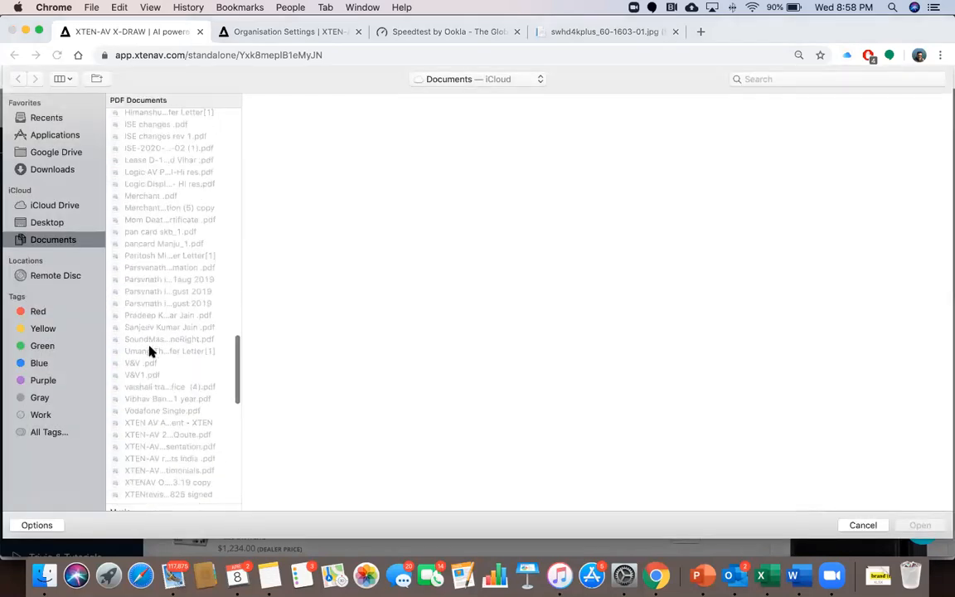
{"action": "scroll", "coordinate": [149, 351], "scroll_direction": "down", "scroll_amount": 10}
{"action": "left_click", "coordinate": [153, 438]}
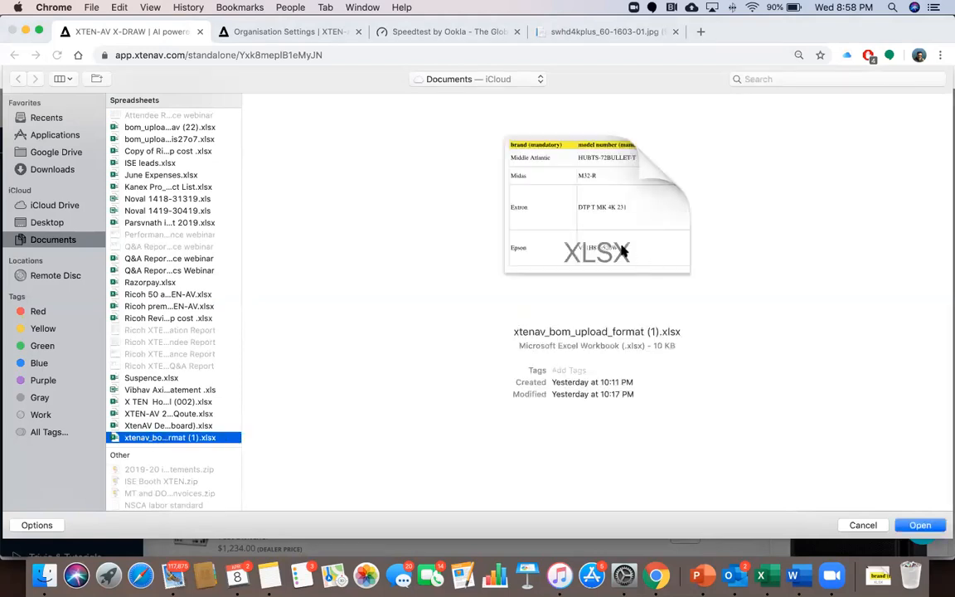
{"action": "double_click", "coordinate": [190, 438]}
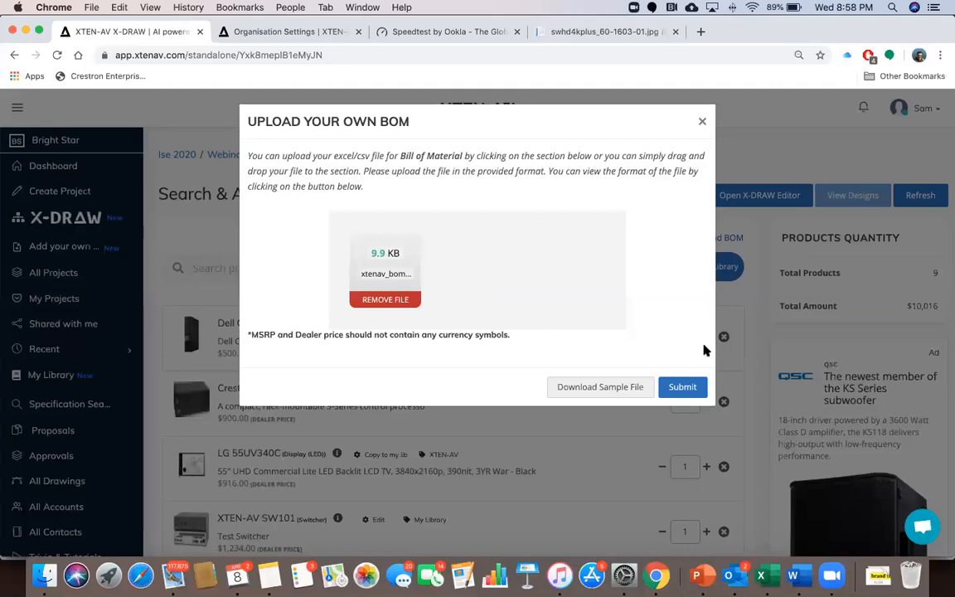
{"action": "left_click", "coordinate": [680, 387]}
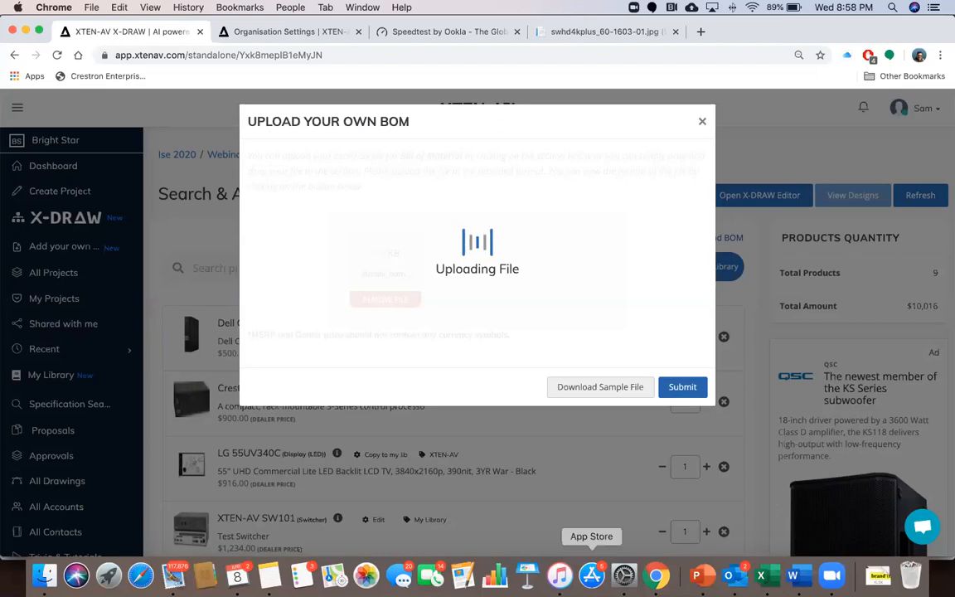
Switch to Excel to examine the product rows in bom_upload_format_xtenav (22), and return to the product list in Chrome
{"action": "left_click", "coordinate": [772, 578]}
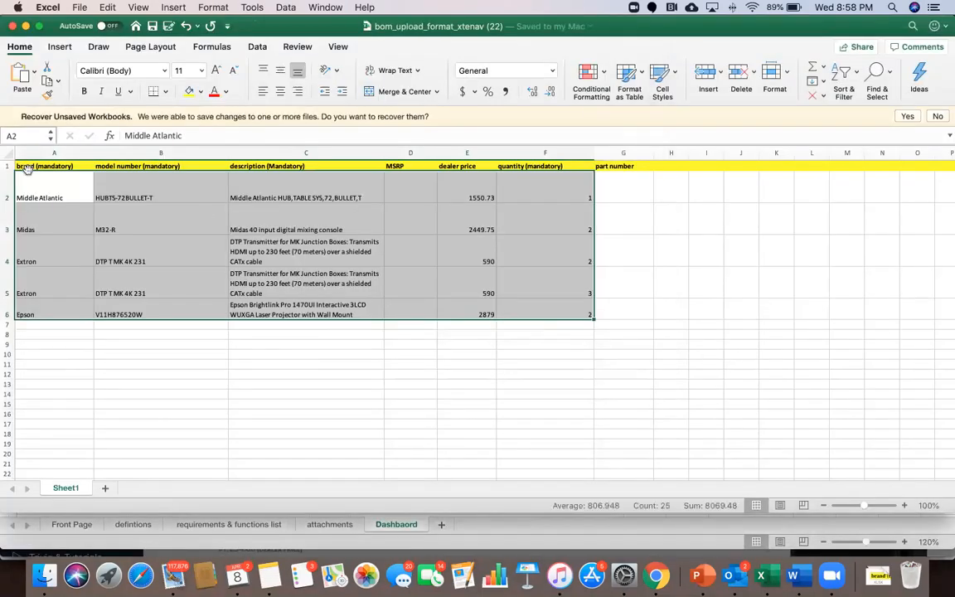
{"action": "left_click", "coordinate": [36, 198]}
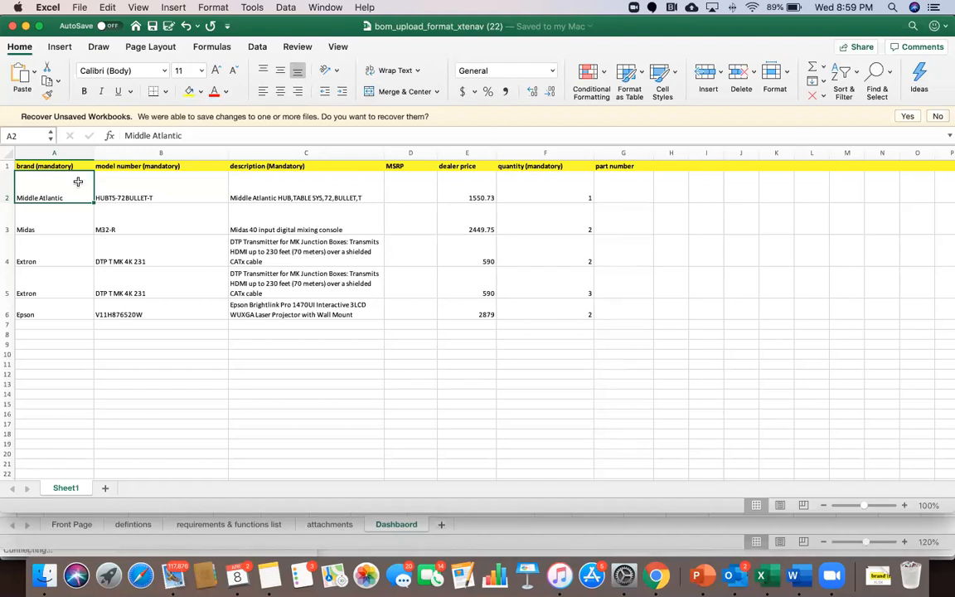
{"action": "left_click", "coordinate": [665, 580]}
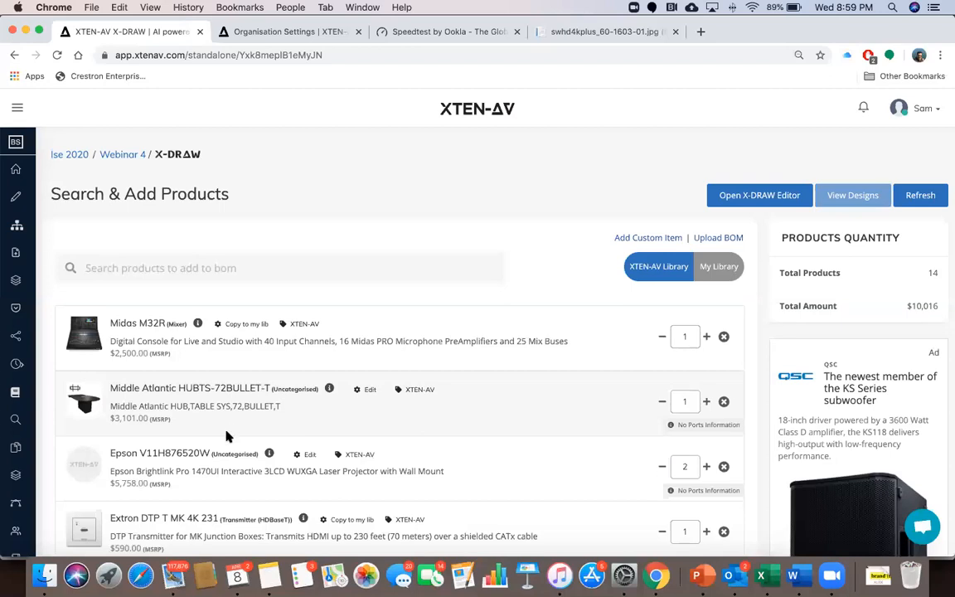
Inspect the product details of the Middle Atlantic HUBTS-72BULLET-T, close them unchanged, and look over the imported products
{"action": "scroll", "coordinate": [228, 436], "scroll_direction": "down", "scroll_amount": 1}
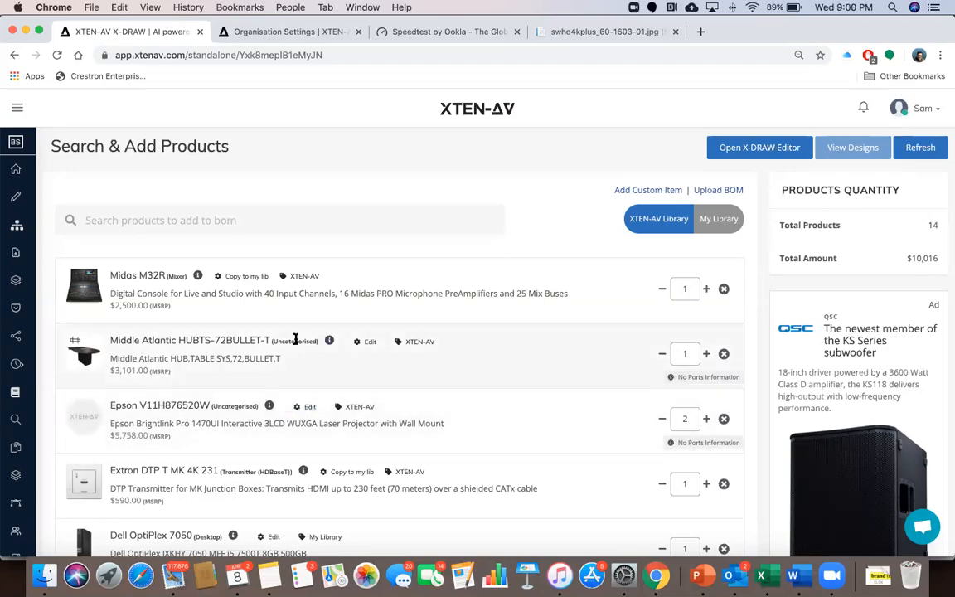
{"action": "left_click", "coordinate": [368, 343]}
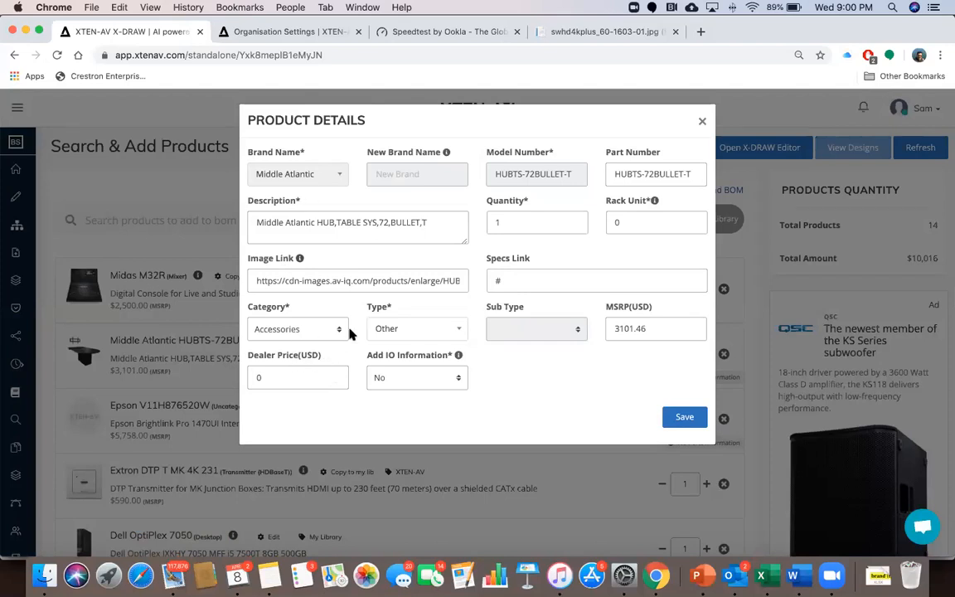
{"action": "left_click", "coordinate": [701, 124]}
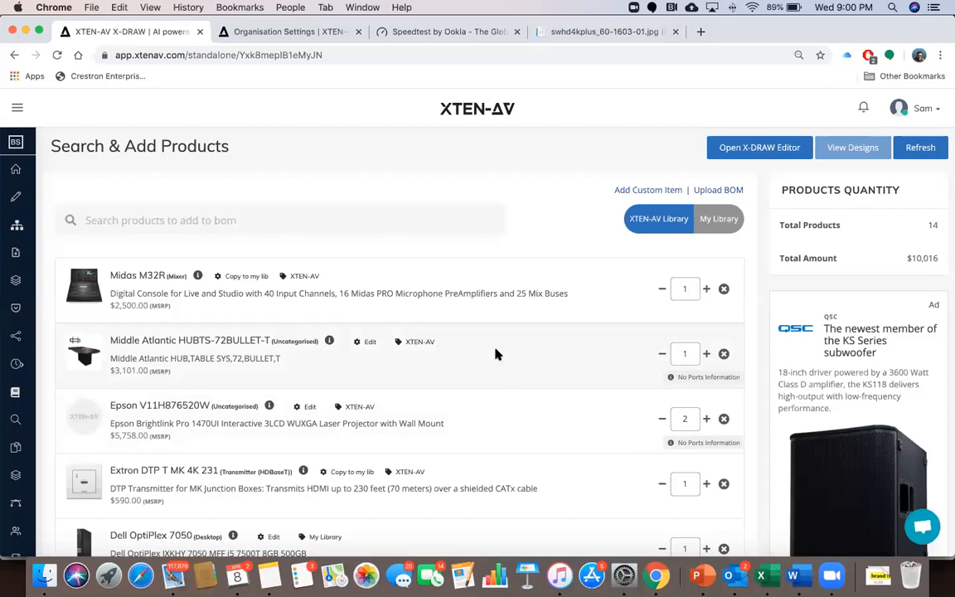
{"action": "scroll", "coordinate": [496, 350], "scroll_direction": "down", "scroll_amount": 3}
{"action": "scroll", "coordinate": [496, 352], "scroll_direction": "down", "scroll_amount": 1}
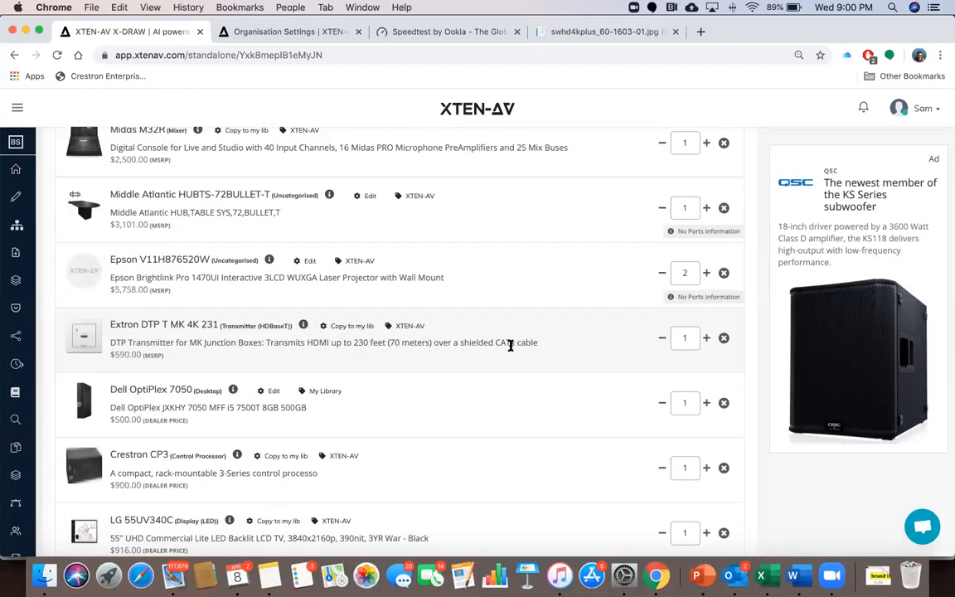
Delete the Middle Atlantic HUBTS-72BULLET-T and the Epson V11H876520W from the product list
{"action": "scroll", "coordinate": [510, 349], "scroll_direction": "up", "scroll_amount": 1}
{"action": "scroll", "coordinate": [511, 348], "scroll_direction": "up", "scroll_amount": 3}
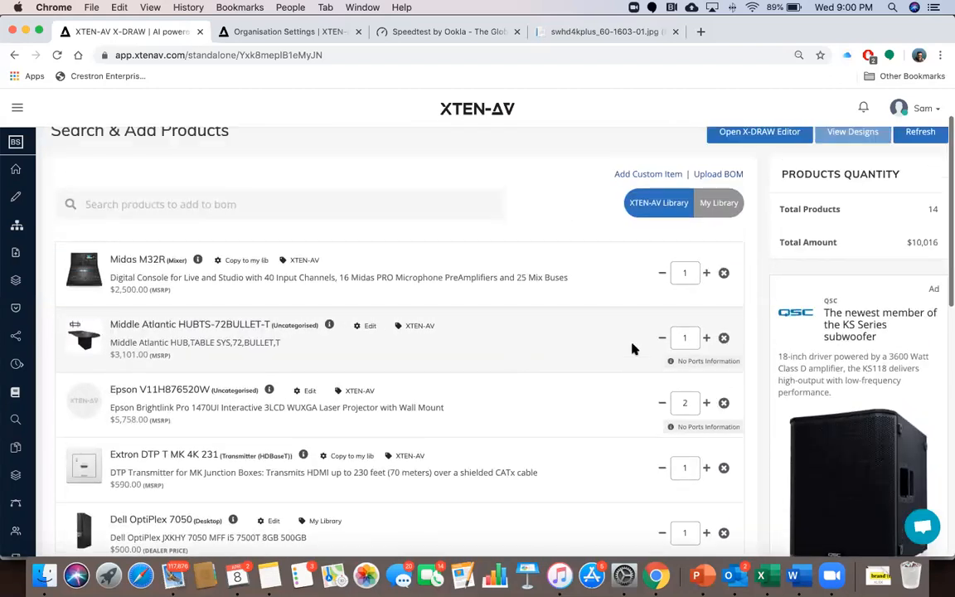
{"action": "left_click", "coordinate": [724, 339]}
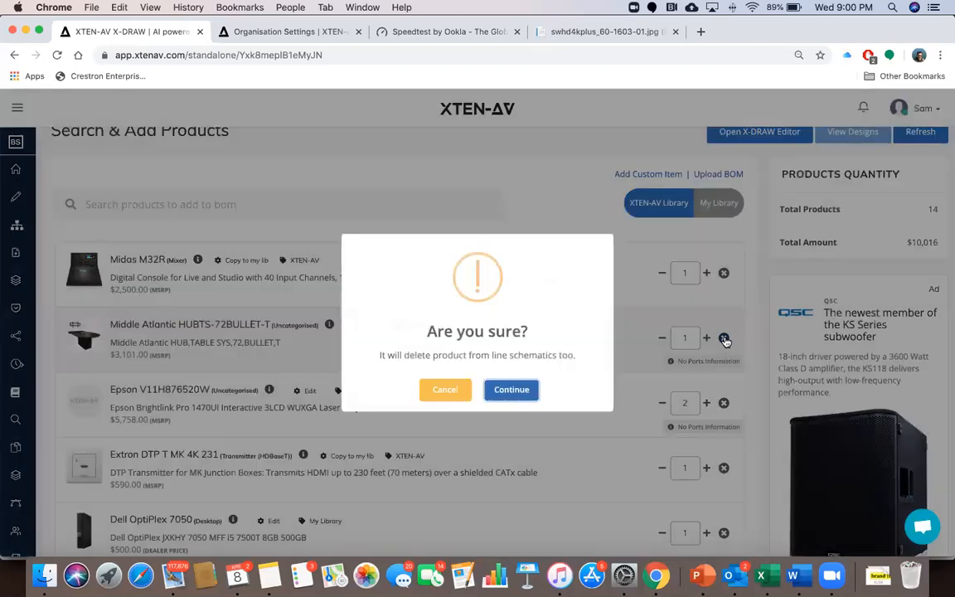
{"action": "left_click", "coordinate": [513, 391]}
{"action": "left_click", "coordinate": [479, 392]}
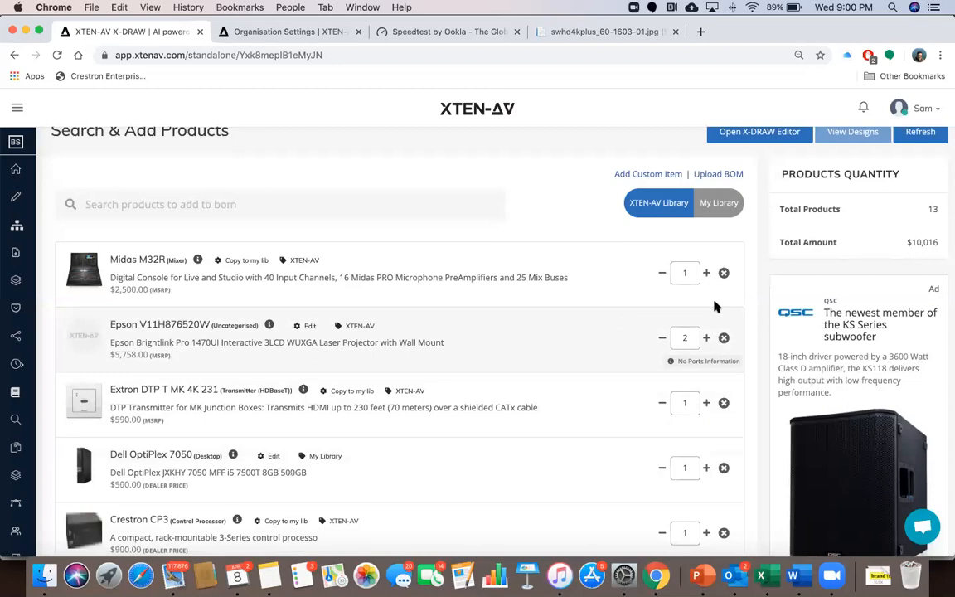
{"action": "left_click", "coordinate": [724, 339]}
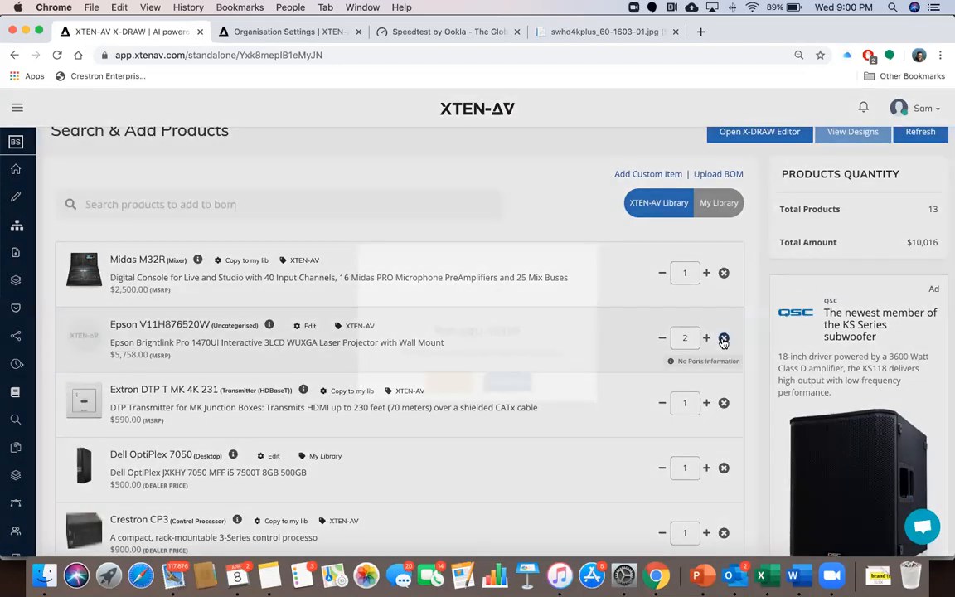
{"action": "left_click", "coordinate": [526, 394]}
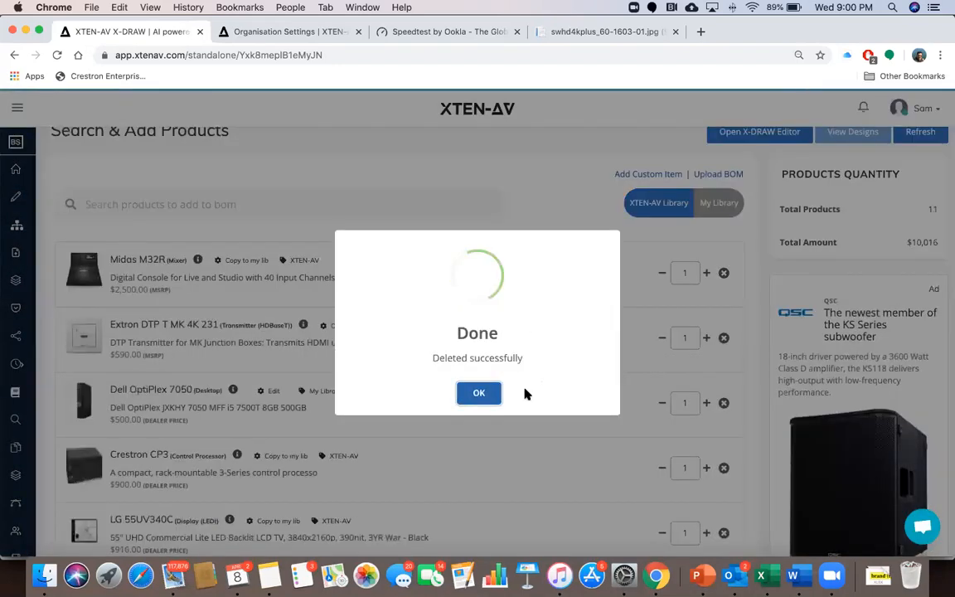
{"action": "left_click", "coordinate": [478, 393]}
Set the quantity of the TANNOY CVS 4 ceiling speakers to 4
{"action": "scroll", "coordinate": [519, 412], "scroll_direction": "down", "scroll_amount": 10}
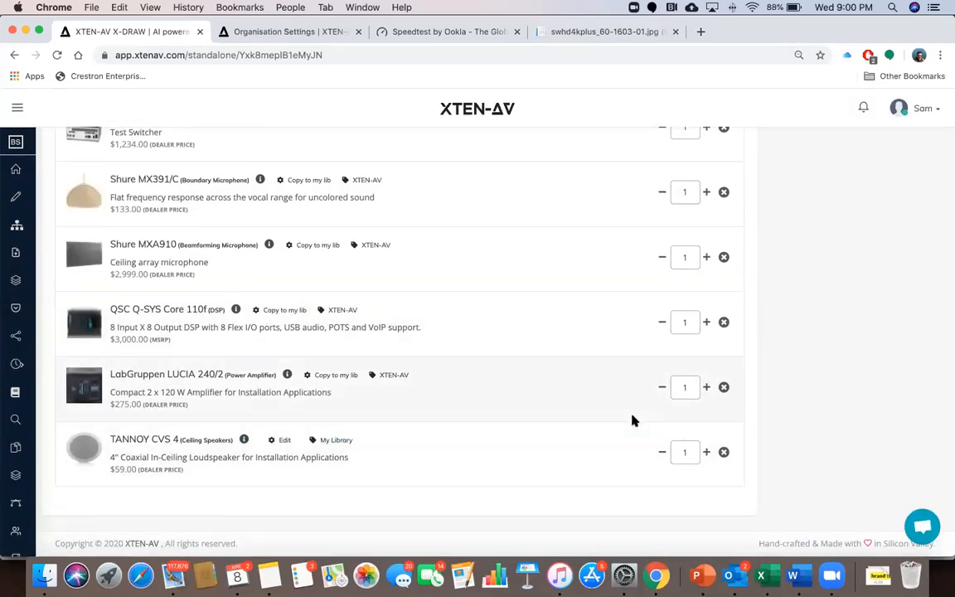
{"action": "left_click", "coordinate": [689, 452]}
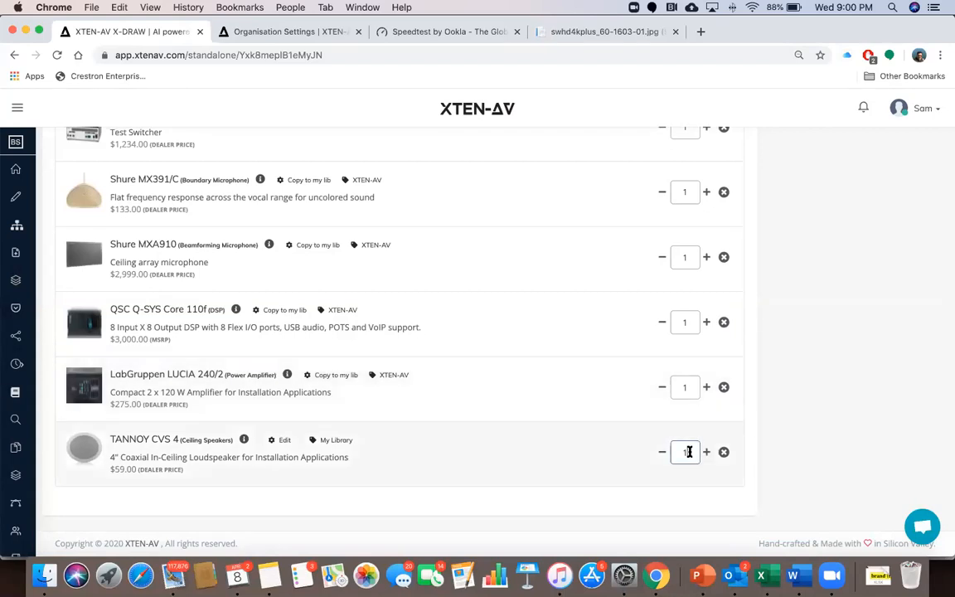
{"action": "key", "text": "BackSpace"}
{"action": "type", "text": "4"}
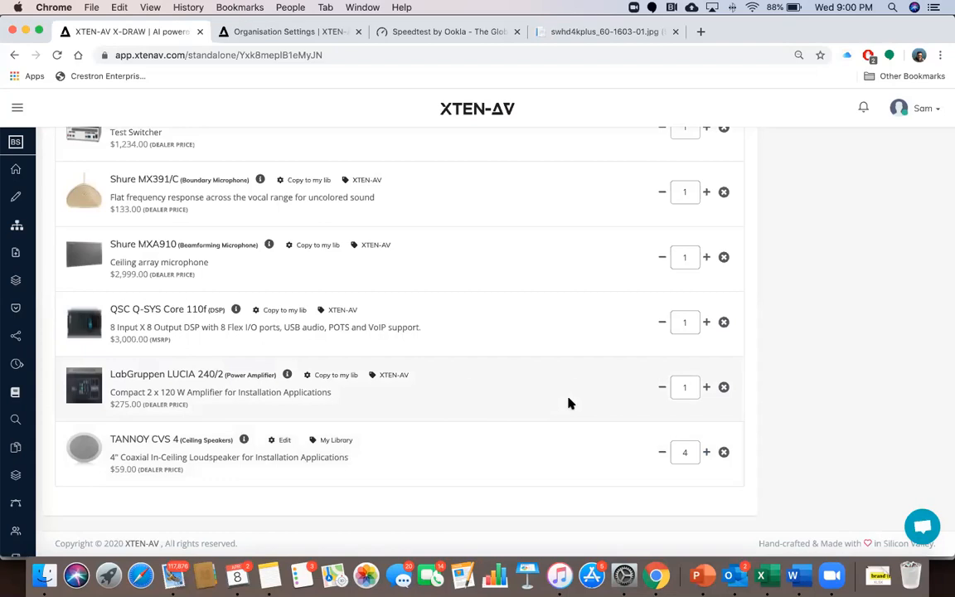
Look over the complete product list, from the Midas M32R mixer down to the amplifier and ceiling speakers
{"action": "scroll", "coordinate": [534, 424], "scroll_direction": "up", "scroll_amount": 5}
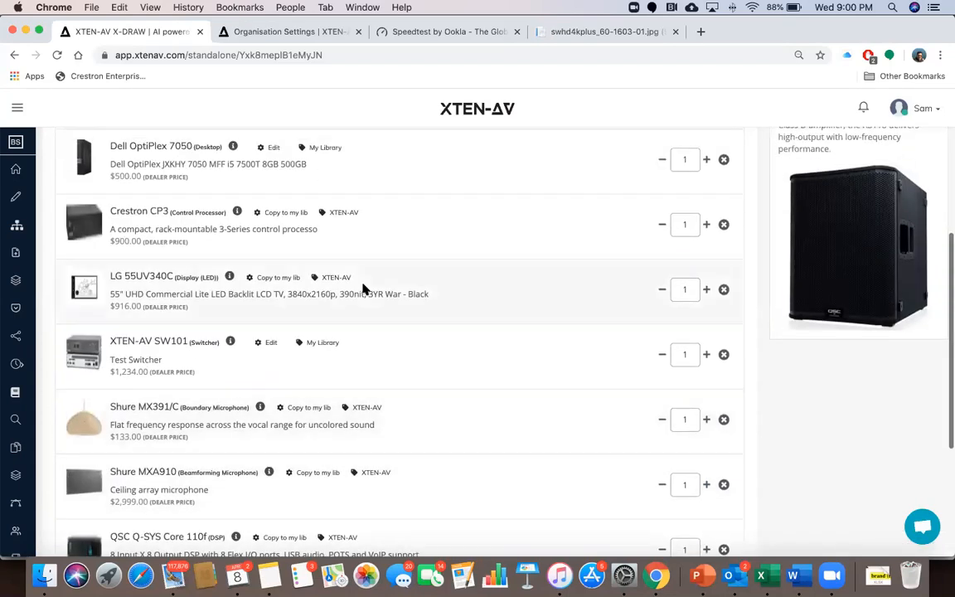
{"action": "scroll", "coordinate": [389, 264], "scroll_direction": "up", "scroll_amount": 1}
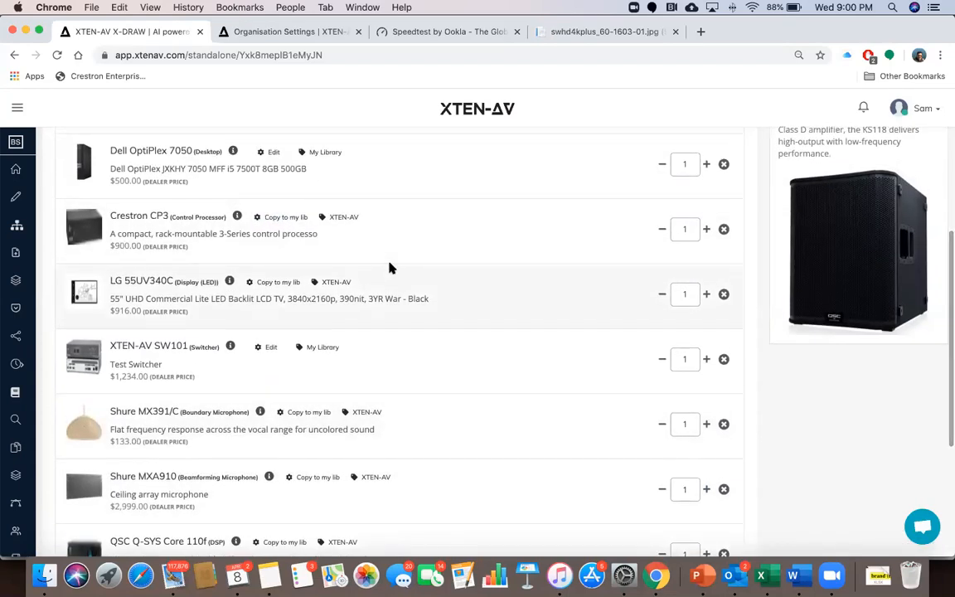
{"action": "scroll", "coordinate": [389, 268], "scroll_direction": "up", "scroll_amount": 7}
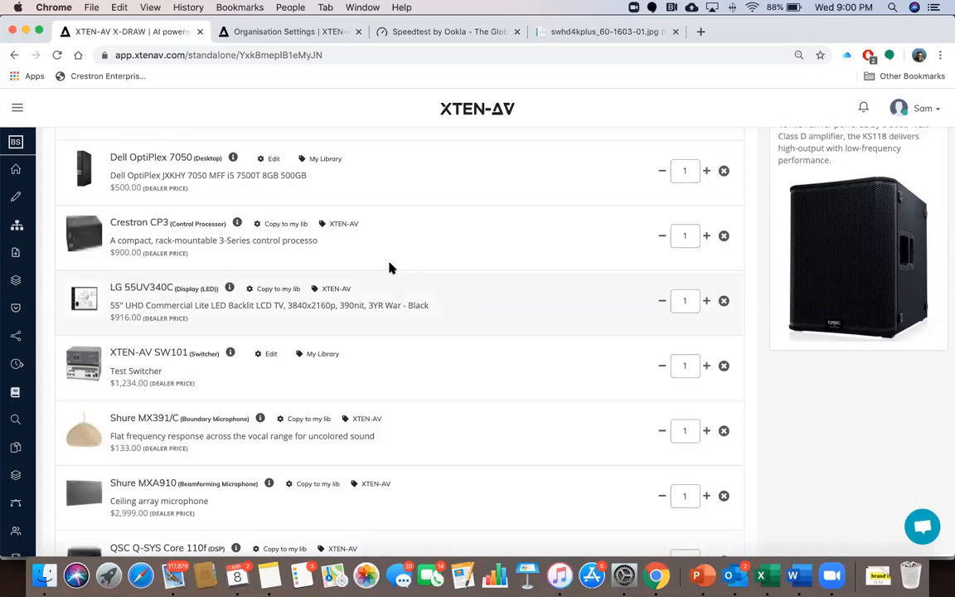
{"action": "scroll", "coordinate": [390, 264], "scroll_direction": "down", "scroll_amount": 2}
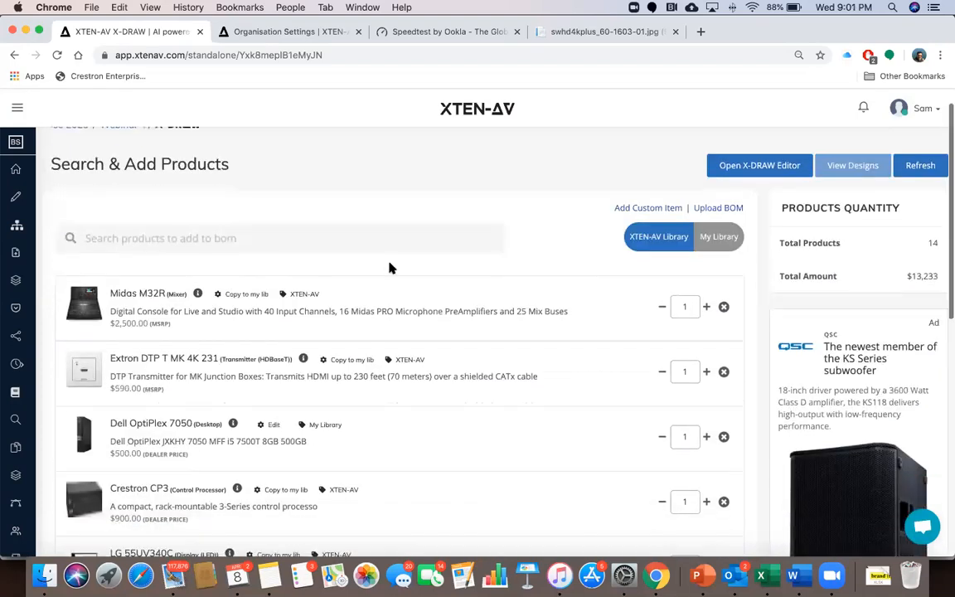
{"action": "scroll", "coordinate": [389, 264], "scroll_direction": "up", "scroll_amount": 2}
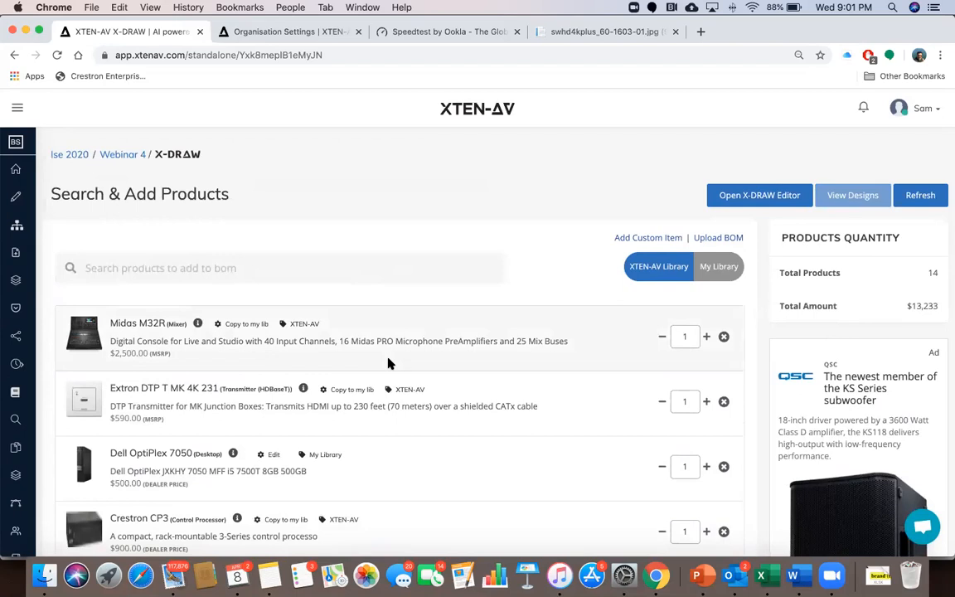
{"action": "scroll", "coordinate": [388, 363], "scroll_direction": "down", "scroll_amount": 8}
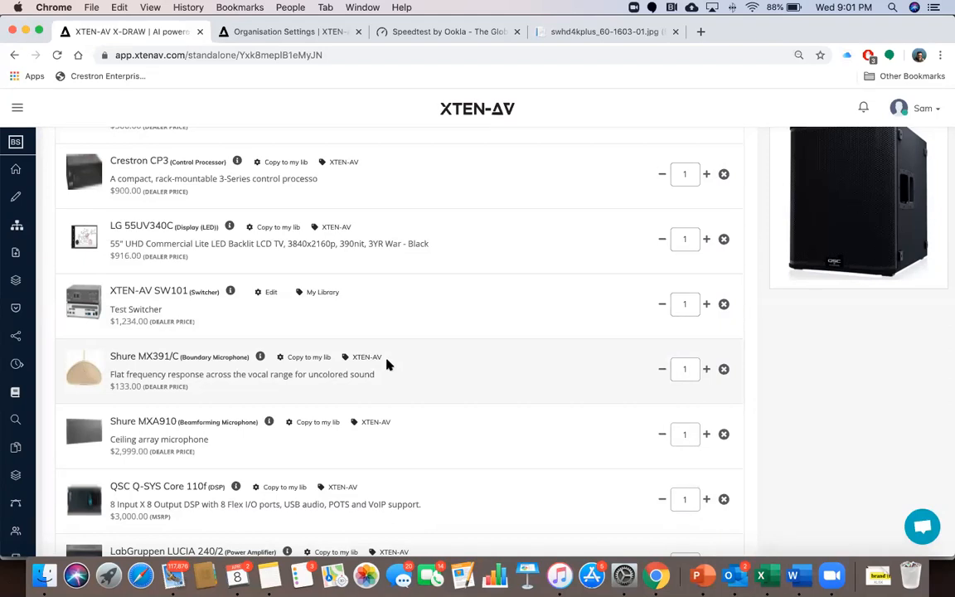
{"action": "scroll", "coordinate": [499, 328], "scroll_direction": "up", "scroll_amount": 5}
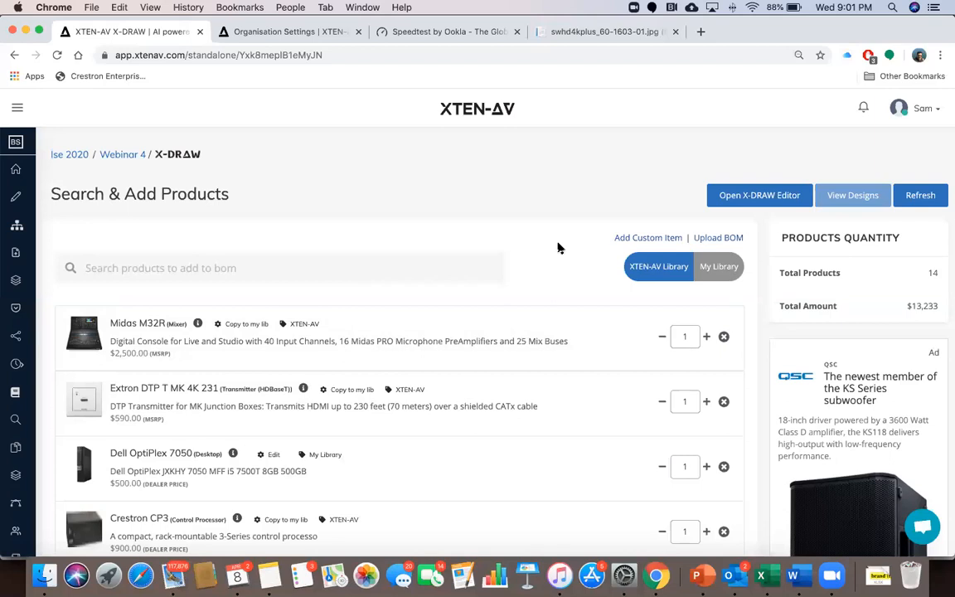
Start a new custom item with the brand XTEN-AV and the model number "custom package"
{"action": "left_click", "coordinate": [632, 241]}
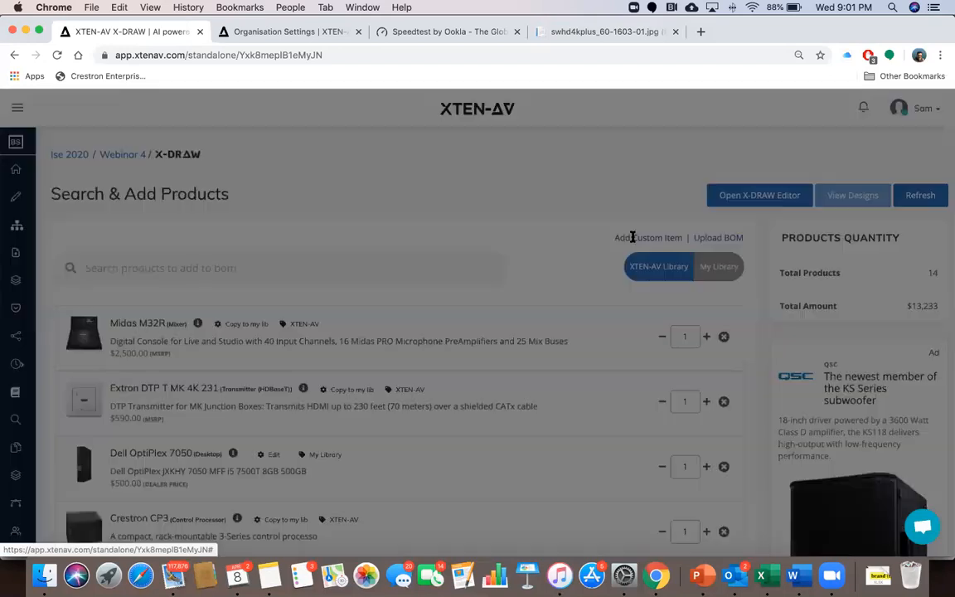
{"action": "left_click", "coordinate": [340, 180]}
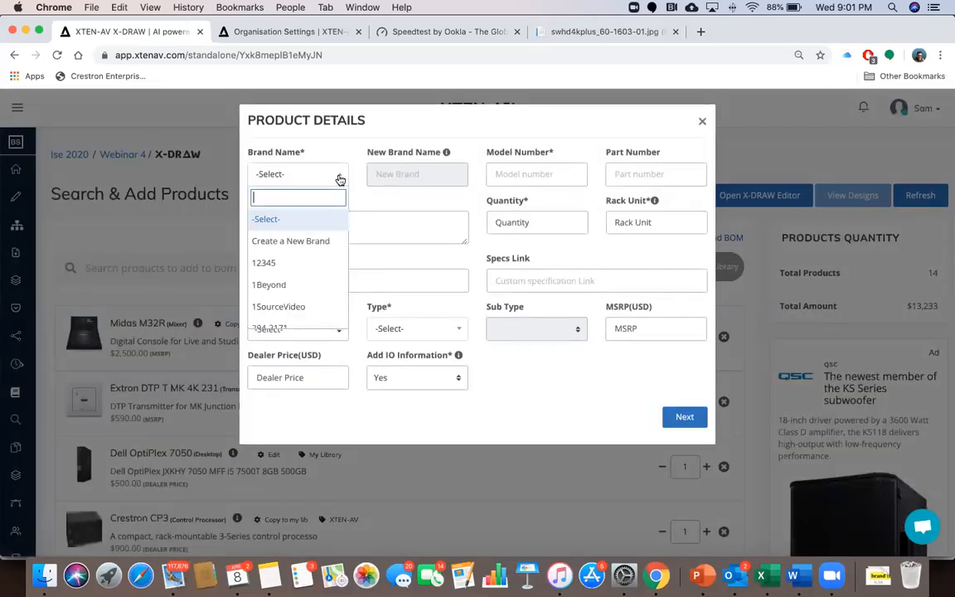
{"action": "type", "text": "xten"}
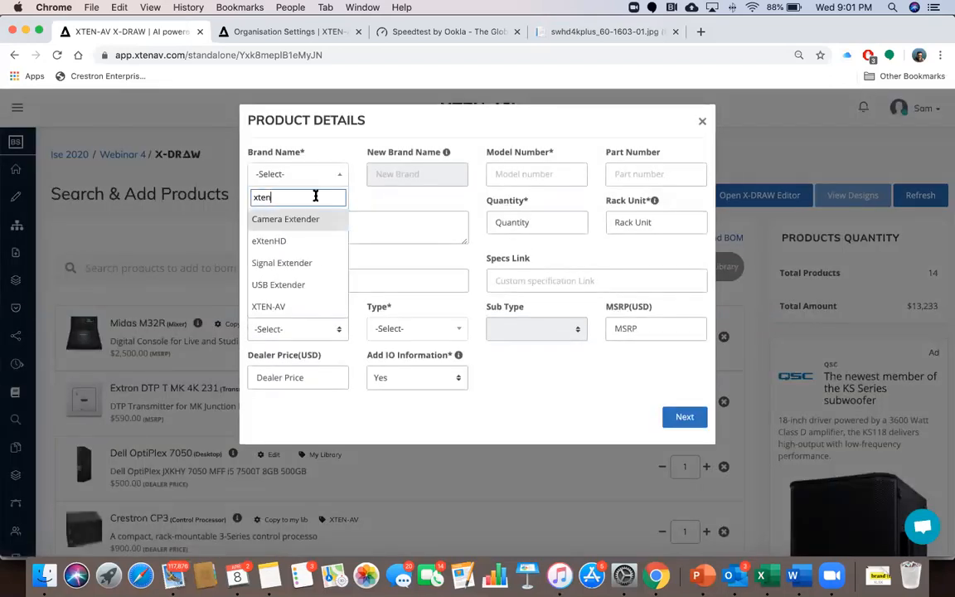
{"action": "left_click", "coordinate": [286, 306]}
{"action": "left_click", "coordinate": [518, 174]}
{"action": "type", "text": "custo"}
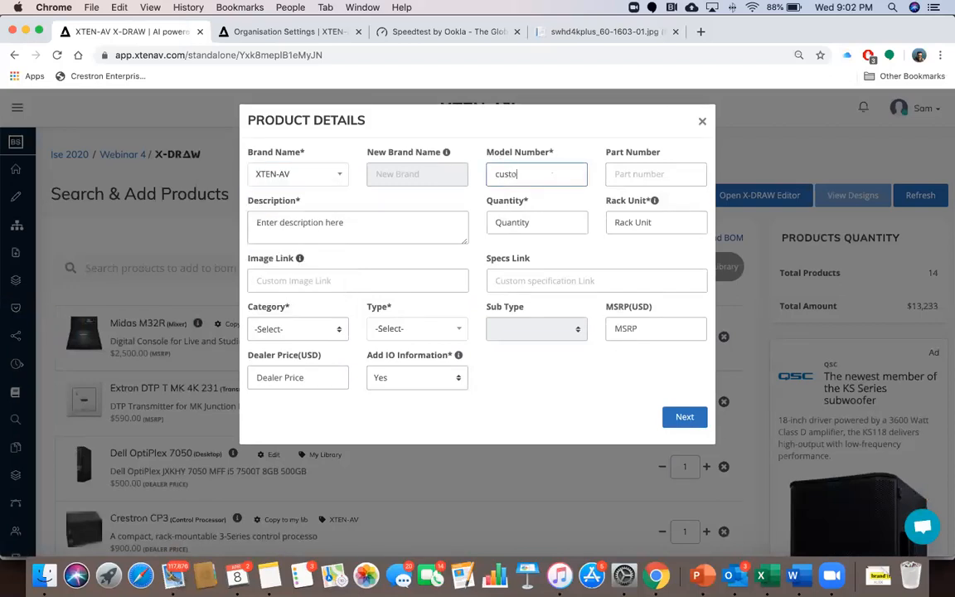
{"action": "type", "text": "m package"}
Describe the custom item as "test package" and set its quantity to 1 and rack unit to 0
{"action": "left_click", "coordinate": [296, 221]}
{"action": "type", "text": "test"}
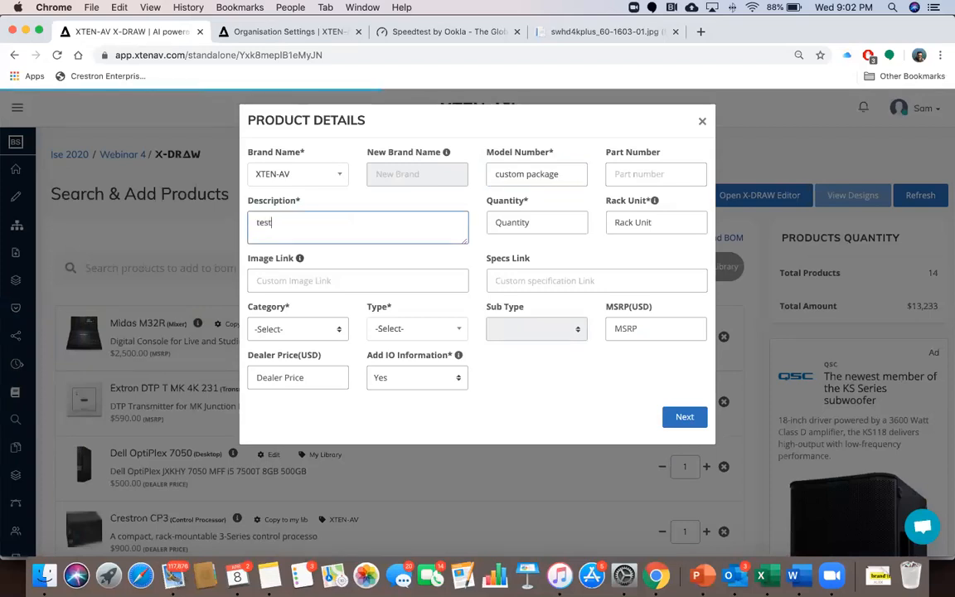
{"action": "type", "text": " package"}
{"action": "left_click", "coordinate": [522, 222]}
{"action": "type", "text": "1"}
{"action": "left_click", "coordinate": [644, 221]}
{"action": "type", "text": "0"}
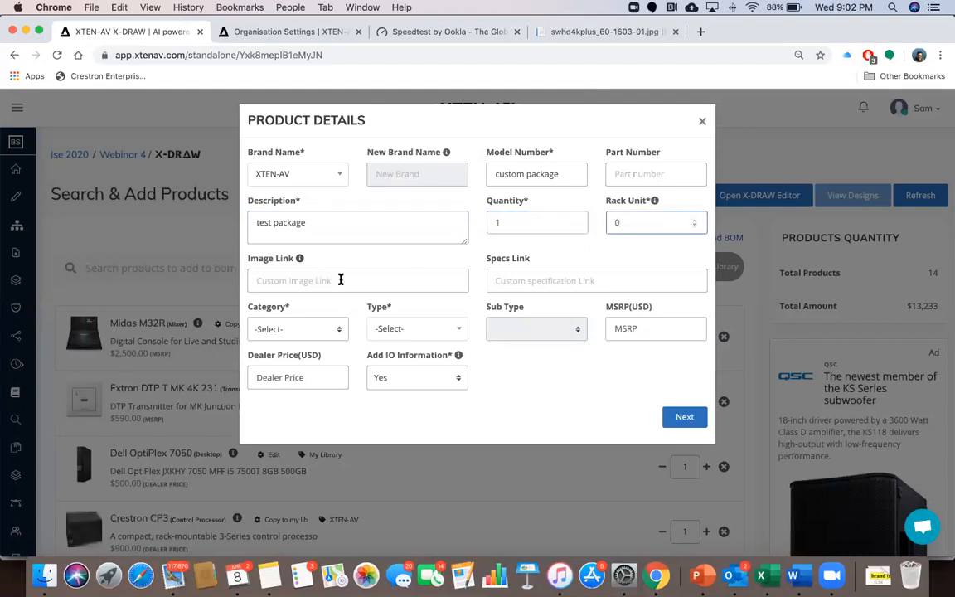
Set the custom item's category to Video and its type to Switcher
{"action": "left_click", "coordinate": [306, 330]}
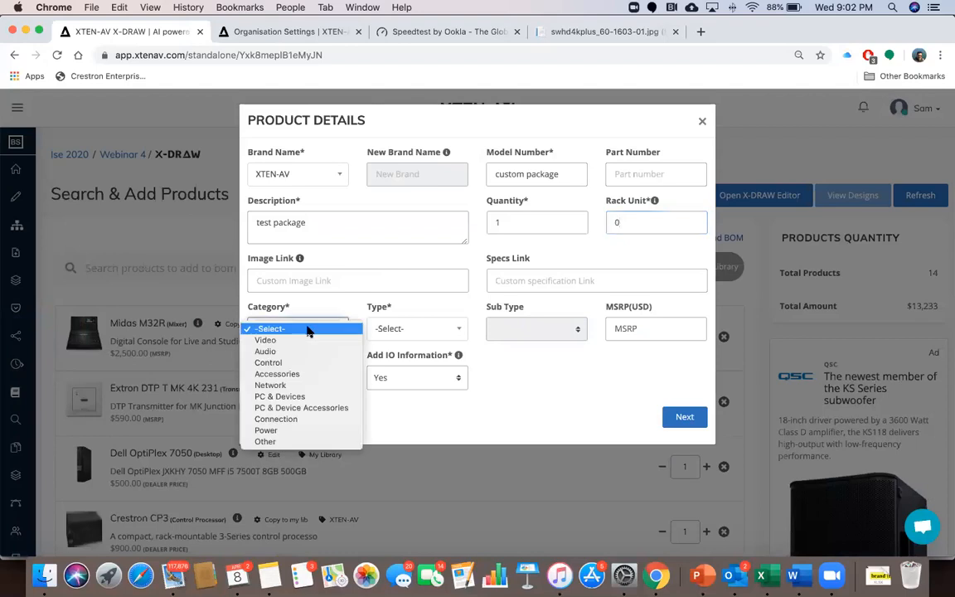
{"action": "left_click", "coordinate": [306, 337]}
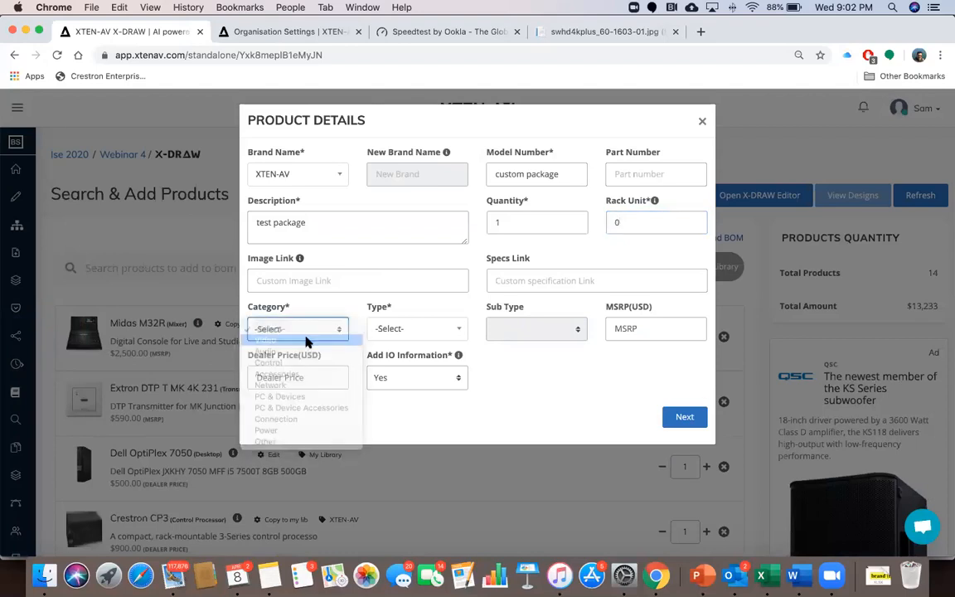
{"action": "left_click", "coordinate": [412, 331]}
{"action": "type", "text": "swit"}
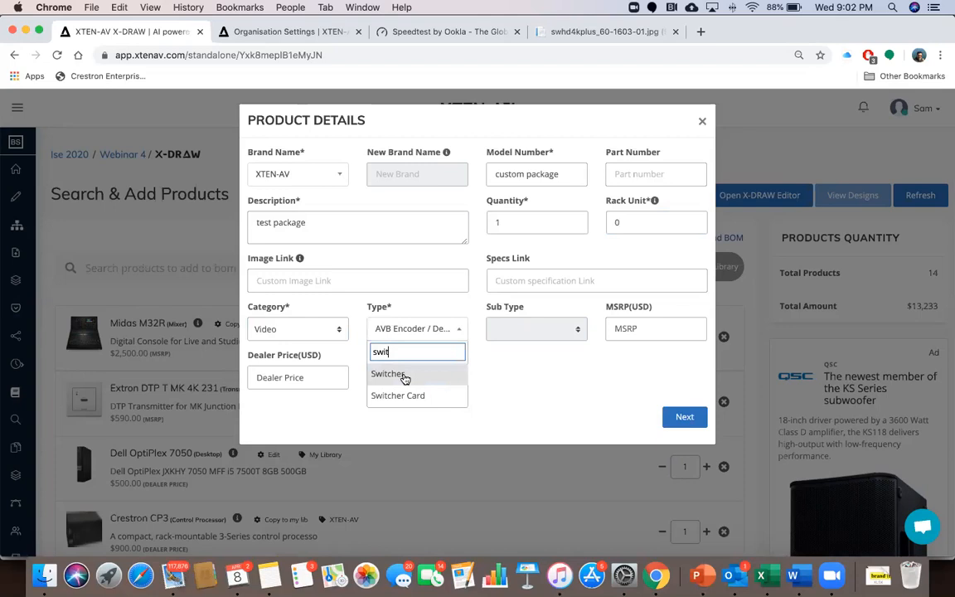
{"action": "left_click", "coordinate": [404, 376]}
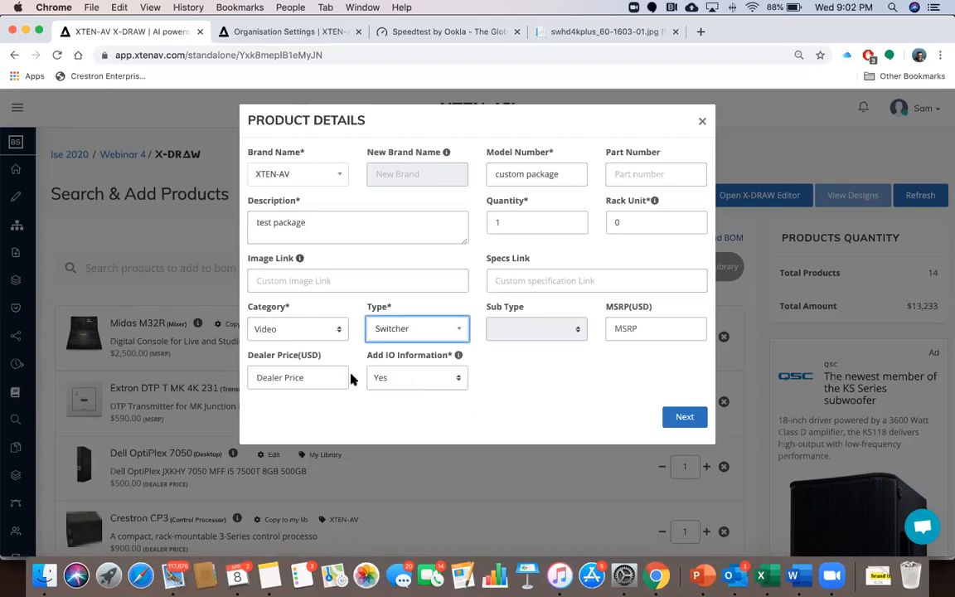
{"action": "left_click", "coordinate": [267, 380]}
{"action": "type", "text": "2345"}
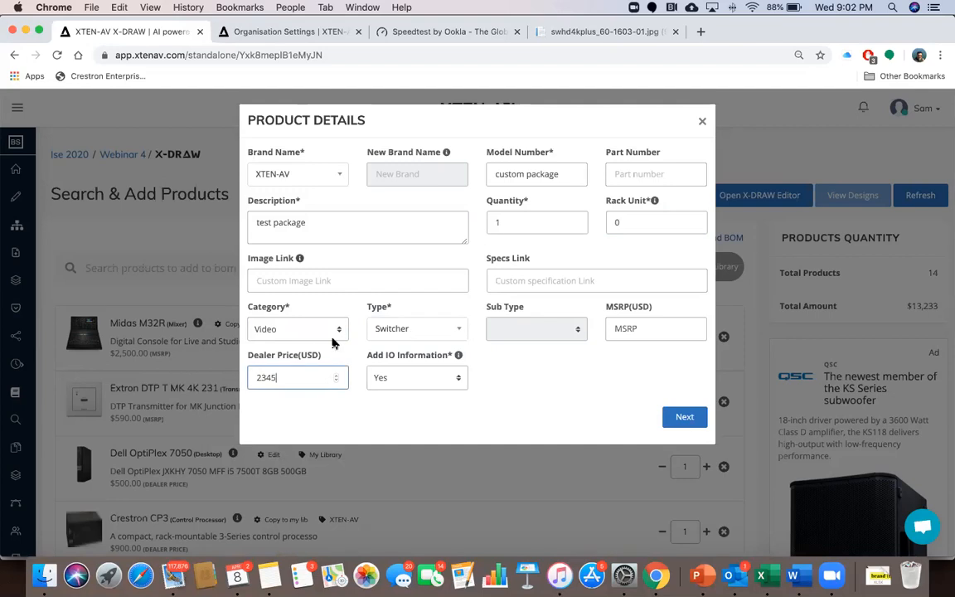
{"action": "key", "text": "BackSpace"}
{"action": "key", "text": "BackSpace"}
{"action": "key", "text": "BackSpace"}
{"action": "key", "text": "BackSpace"}
Keep the custom item's category as Video and change its type to Custom Package
{"action": "left_click", "coordinate": [326, 330]}
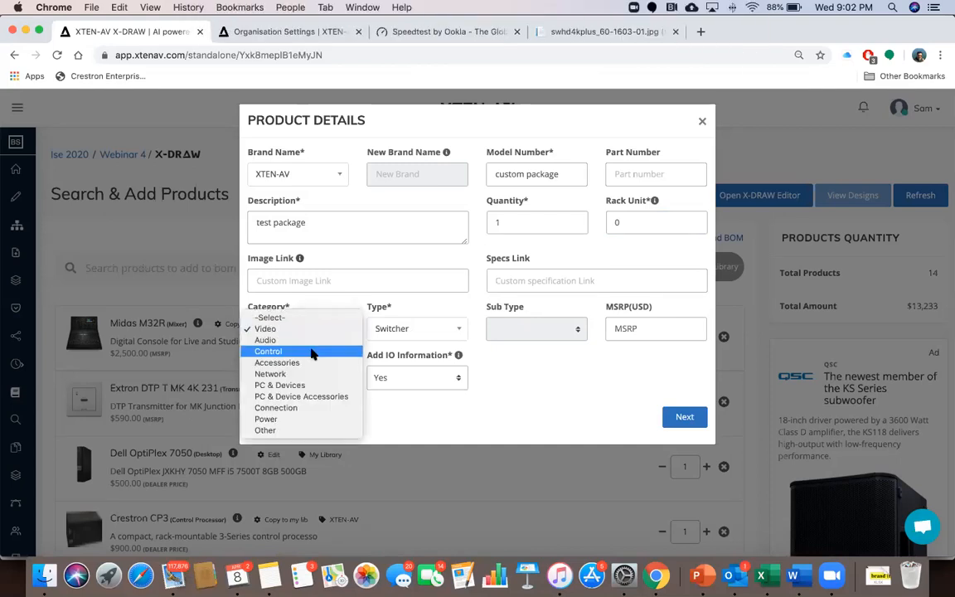
{"action": "left_click", "coordinate": [311, 329]}
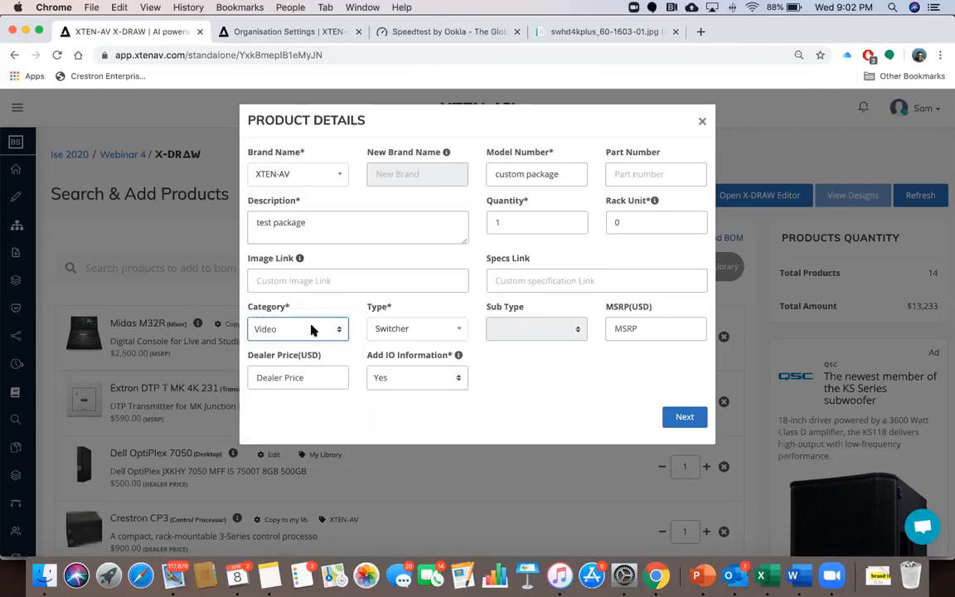
{"action": "left_click", "coordinate": [404, 330]}
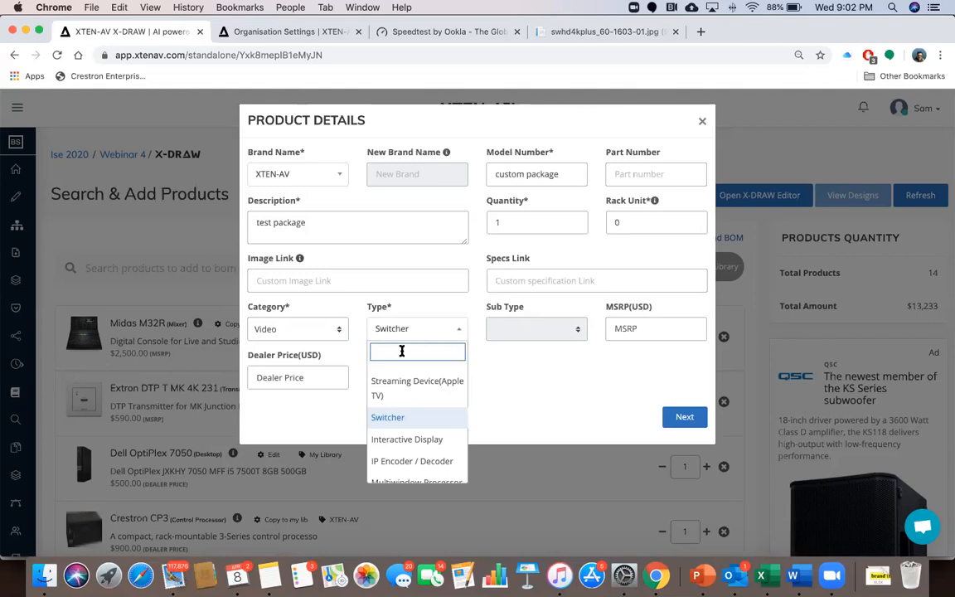
{"action": "type", "text": "cus"}
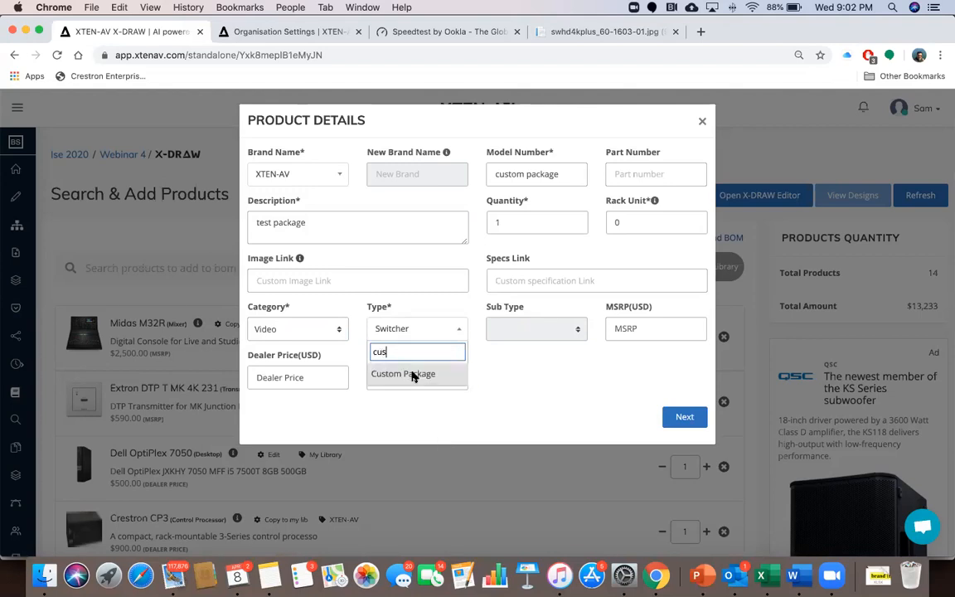
{"action": "left_click", "coordinate": [412, 376]}
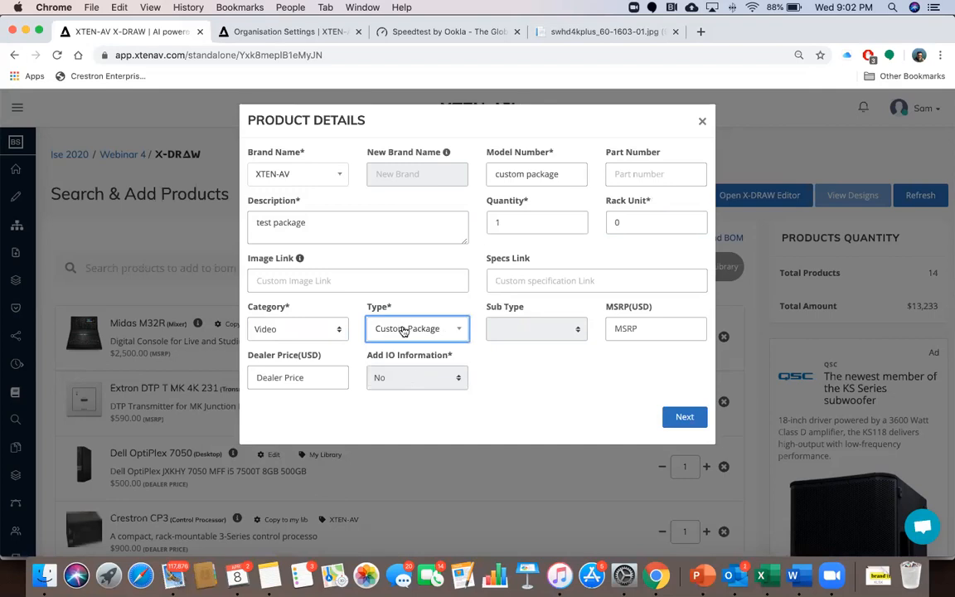
Choose Video as the category and Custom Package as the type once more for the custom item
{"action": "left_click", "coordinate": [331, 333]}
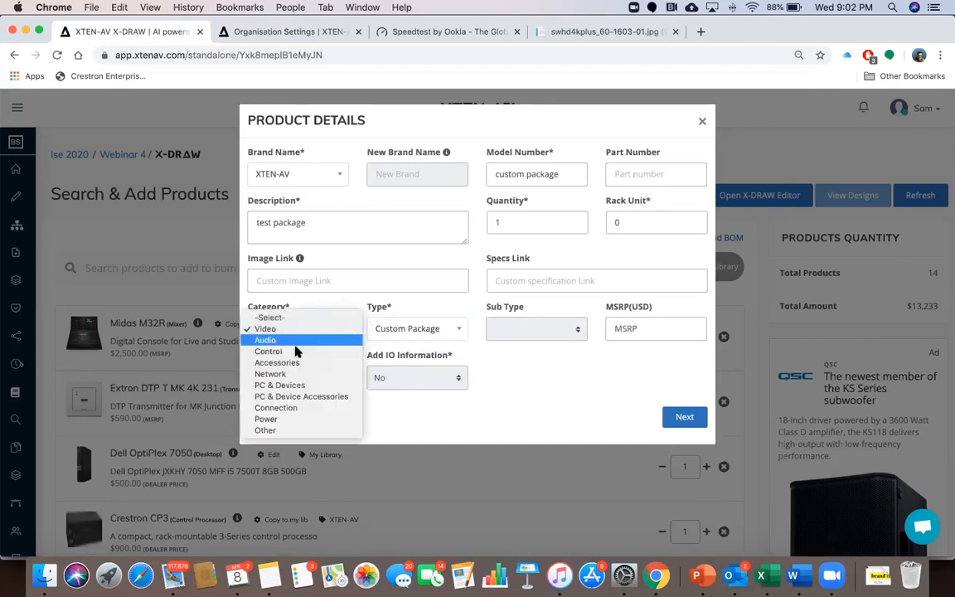
{"action": "left_click", "coordinate": [303, 328]}
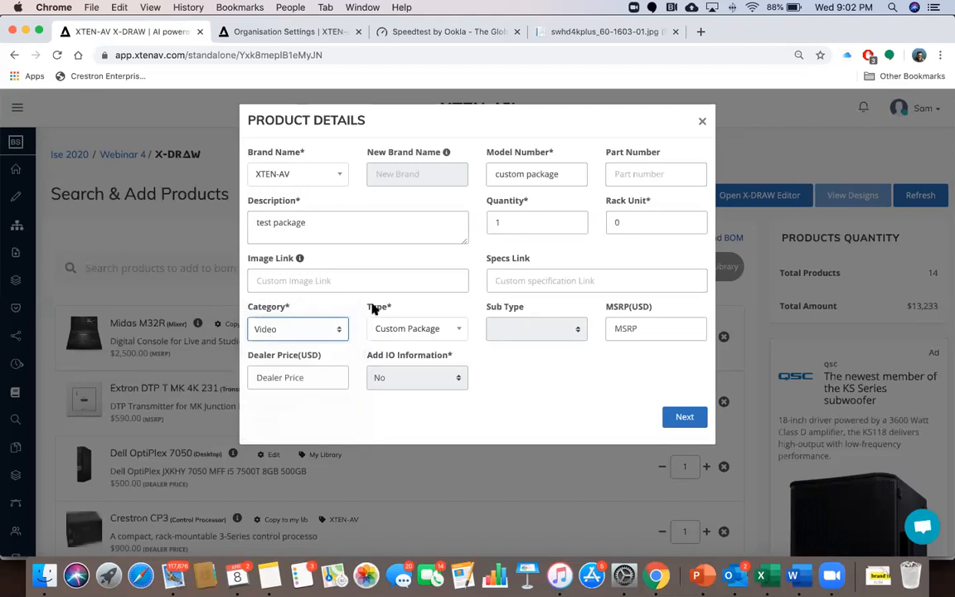
{"action": "left_click", "coordinate": [417, 330]}
{"action": "type", "text": "cu"}
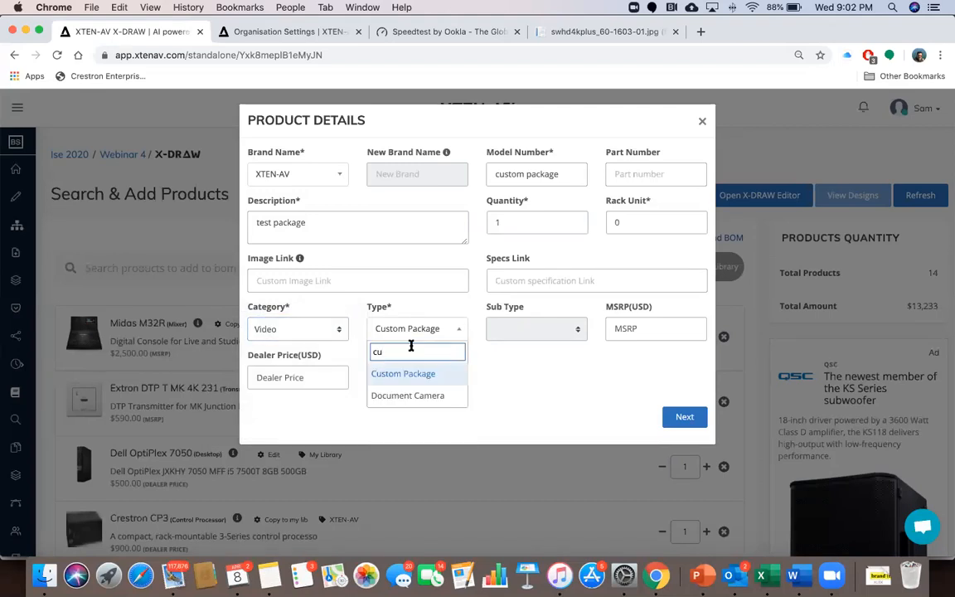
{"action": "left_click", "coordinate": [421, 375]}
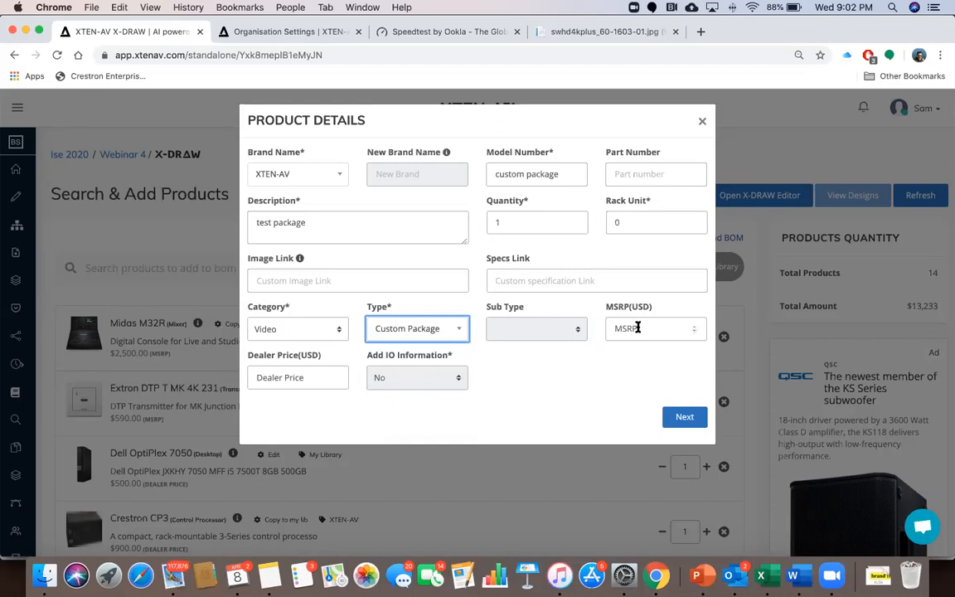
Set the package's MSRP to 6789 USD and dealer price to 6543 USD, and continue to its contents
{"action": "left_click", "coordinate": [280, 377]}
{"action": "left_click", "coordinate": [650, 328]}
{"action": "type", "text": "6789"}
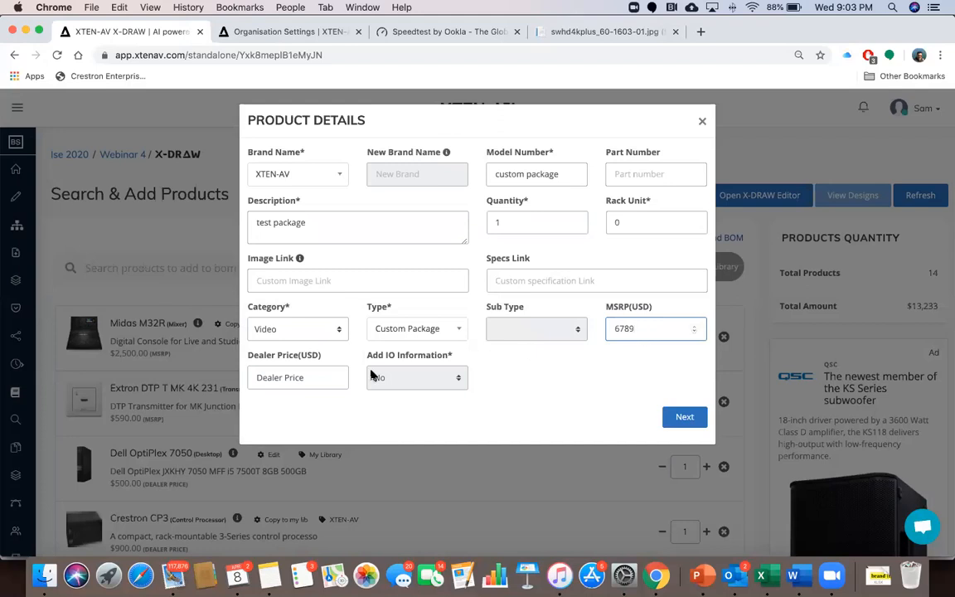
{"action": "left_click", "coordinate": [305, 368]}
{"action": "type", "text": "6543"}
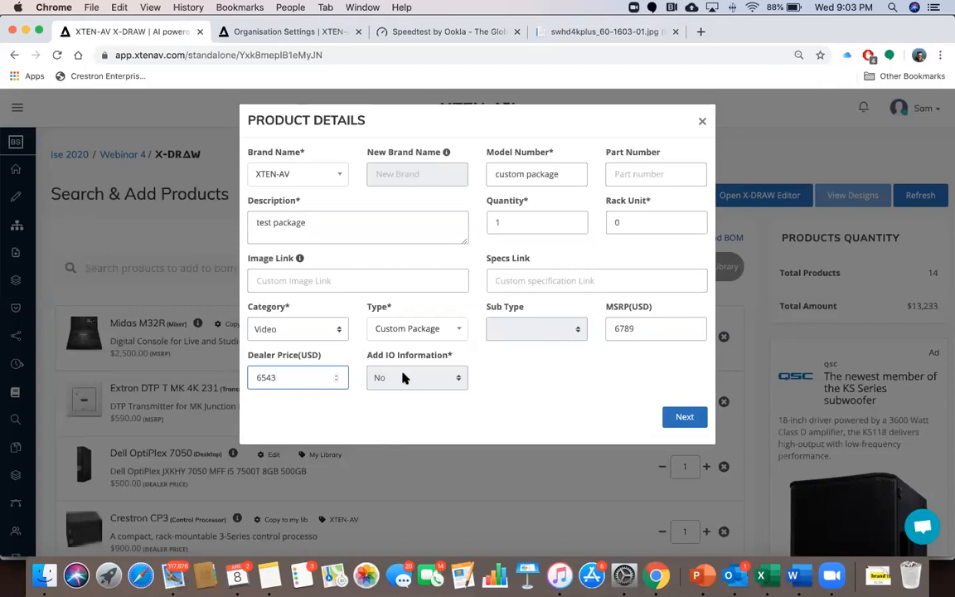
{"action": "left_click", "coordinate": [687, 417]}
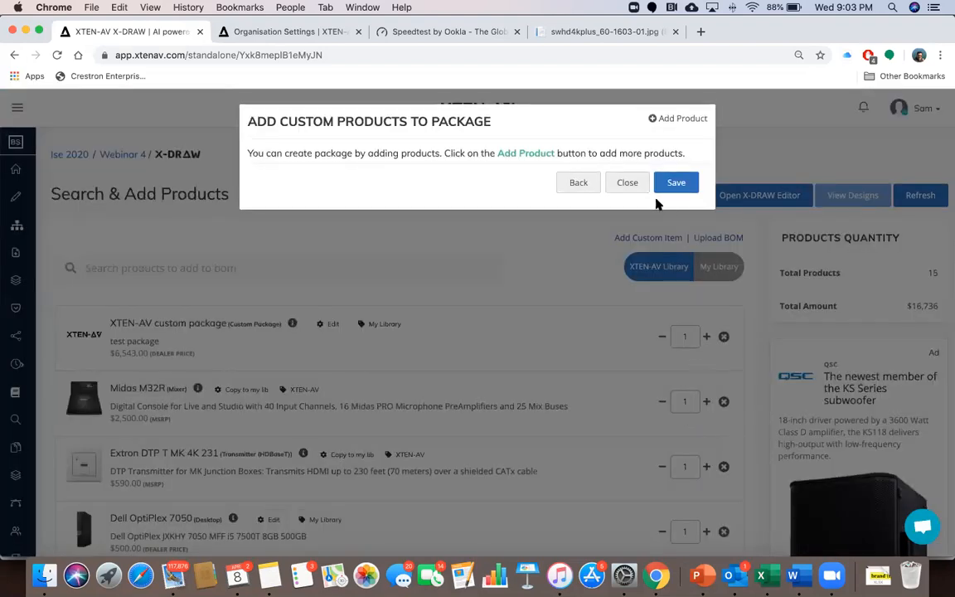
Add a product to the package with the model number Camera and a quantity of 1
{"action": "left_click", "coordinate": [671, 121]}
{"action": "left_click", "coordinate": [279, 186]}
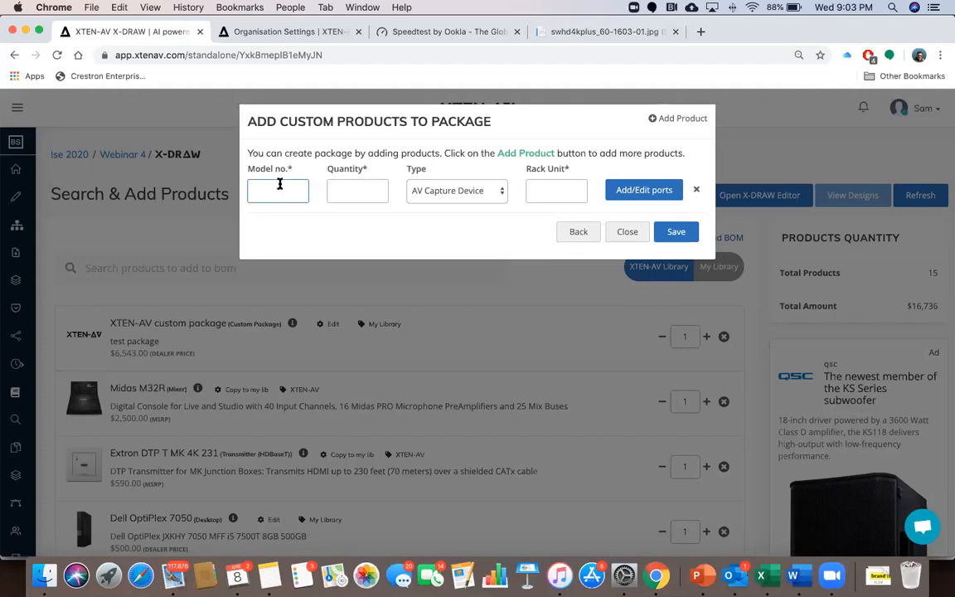
{"action": "type", "text": "Camera"}
{"action": "left_click", "coordinate": [340, 186]}
{"action": "type", "text": "1"}
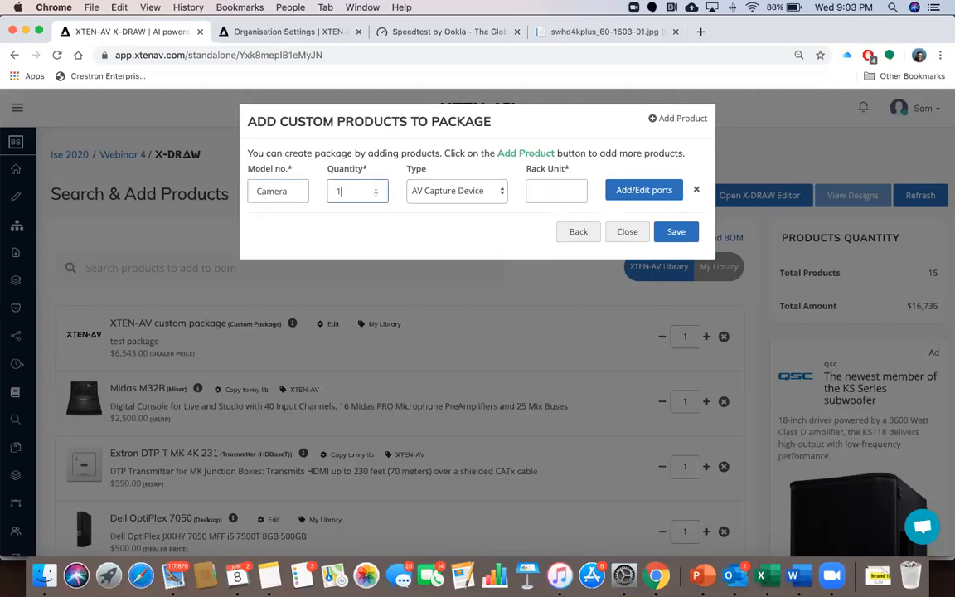
Browse the device types for the Camera product, keep AV Capture Device, and set its rack units to 0
{"action": "left_click", "coordinate": [437, 192]}
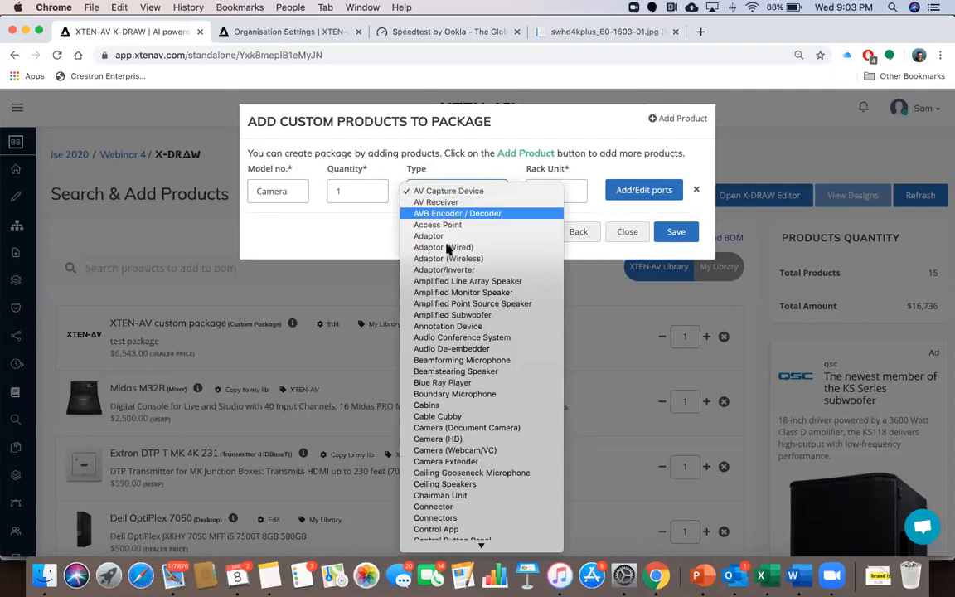
{"action": "scroll", "coordinate": [447, 383], "scroll_direction": "down", "scroll_amount": 10}
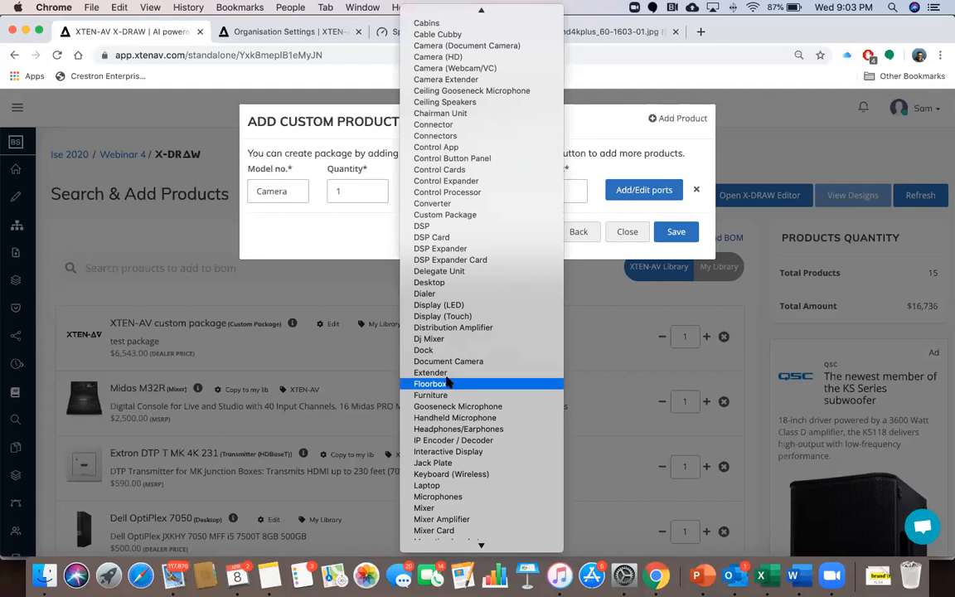
{"action": "type", "text": "cam"}
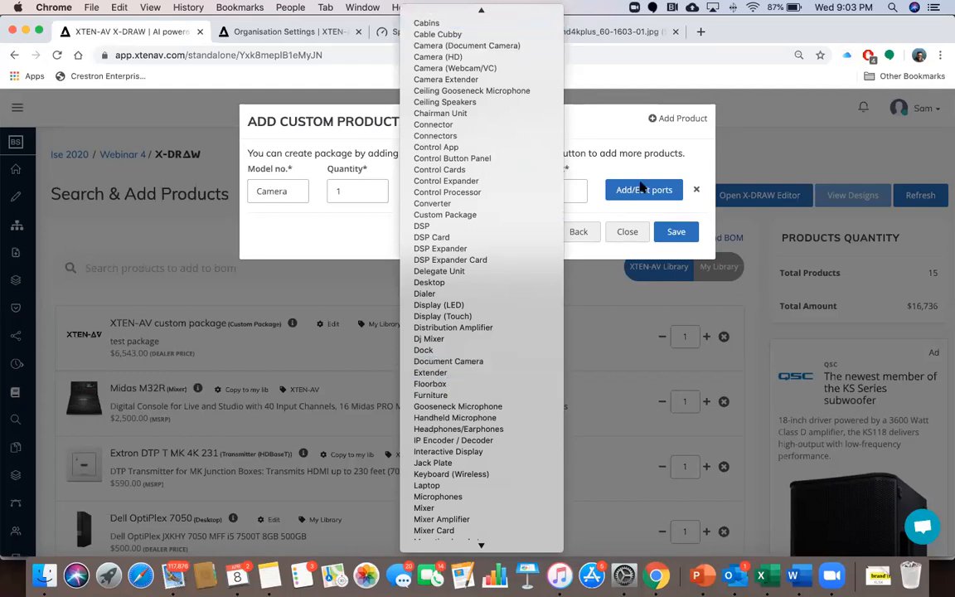
{"action": "left_click", "coordinate": [599, 166]}
{"action": "left_click", "coordinate": [546, 192]}
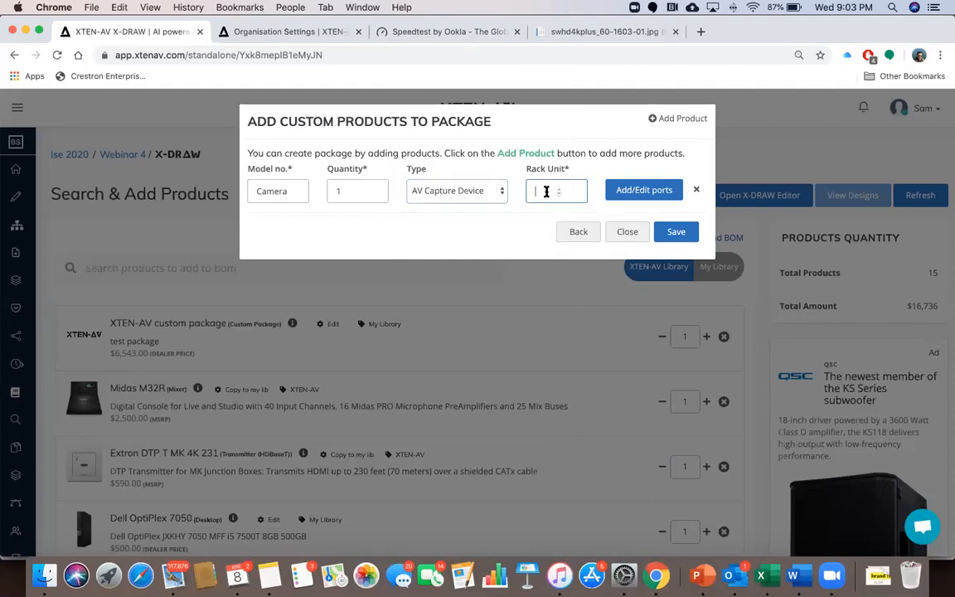
{"action": "type", "text": "0"}
Add a blank port to the Camera and a second blank product with its port section open, and close the package without saving
{"action": "left_click", "coordinate": [643, 192]}
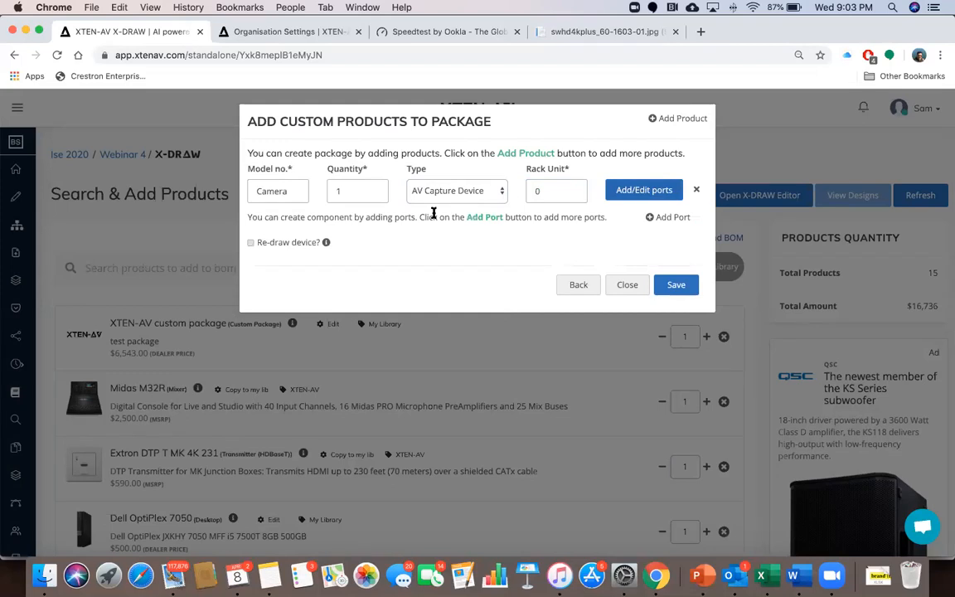
{"action": "left_click", "coordinate": [653, 216]}
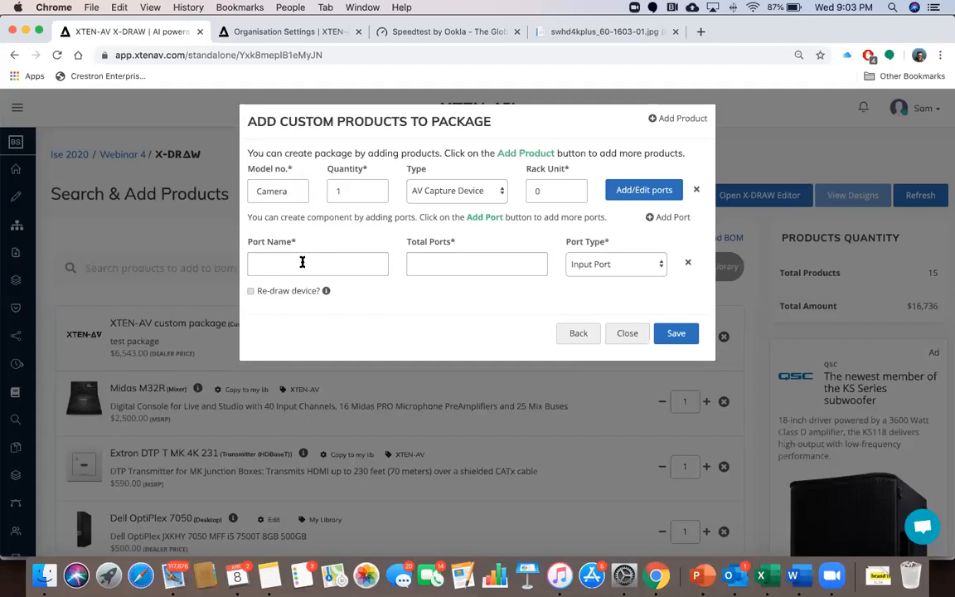
{"action": "left_click", "coordinate": [667, 119]}
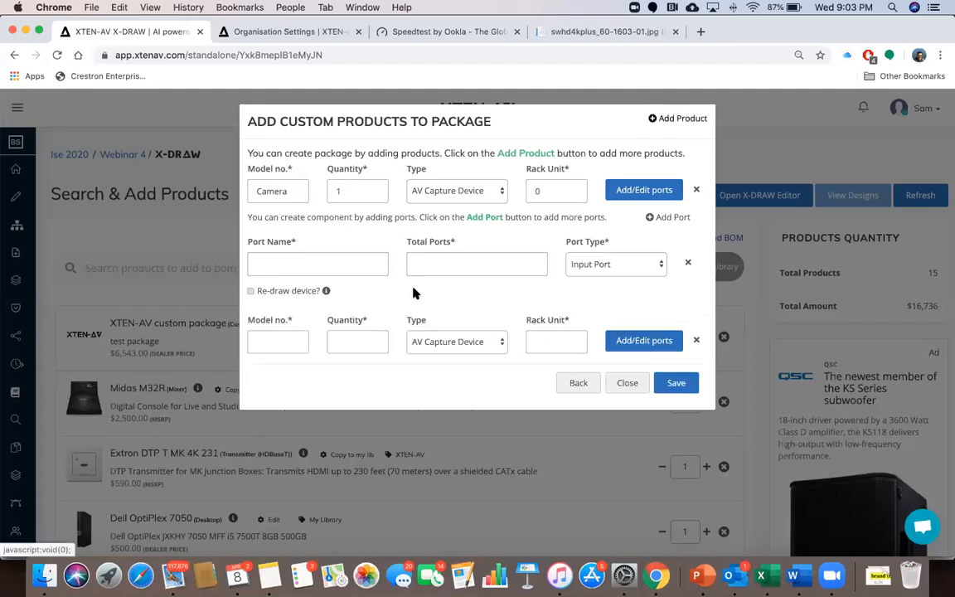
{"action": "left_click", "coordinate": [645, 341]}
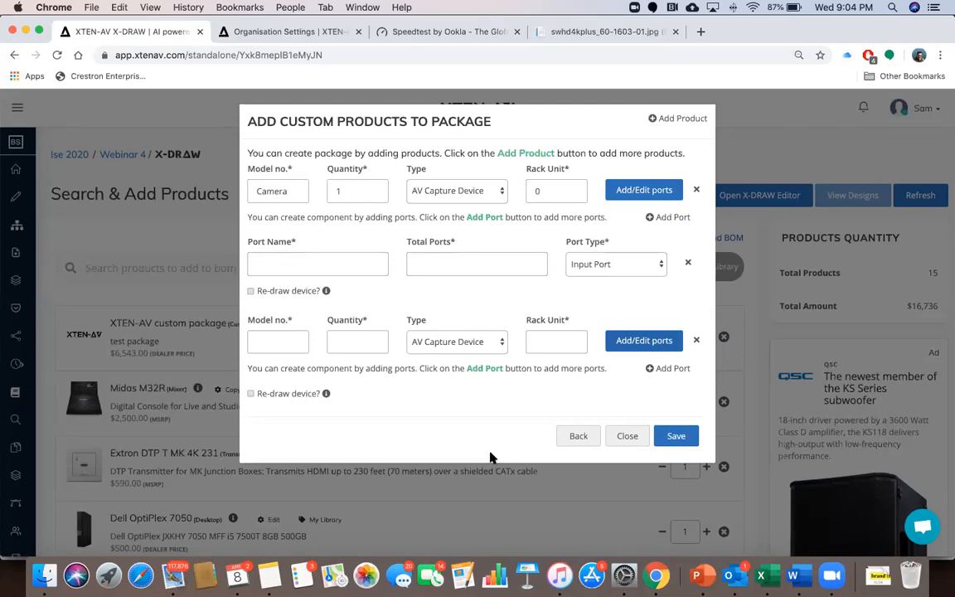
{"action": "left_click", "coordinate": [627, 436]}
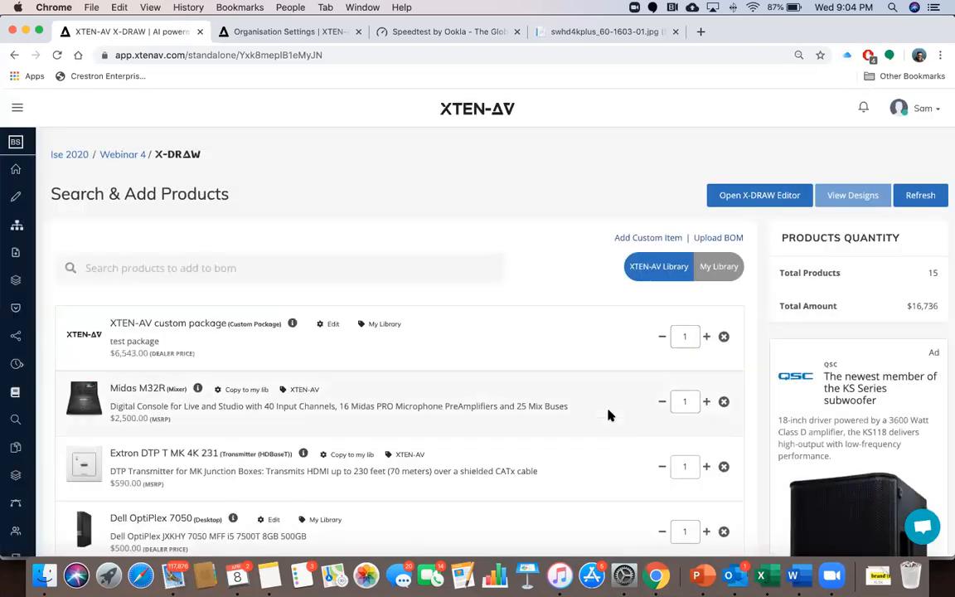
Delete the XTEN-AV custom package from the Webinar 4 product list
{"action": "left_click", "coordinate": [724, 337]}
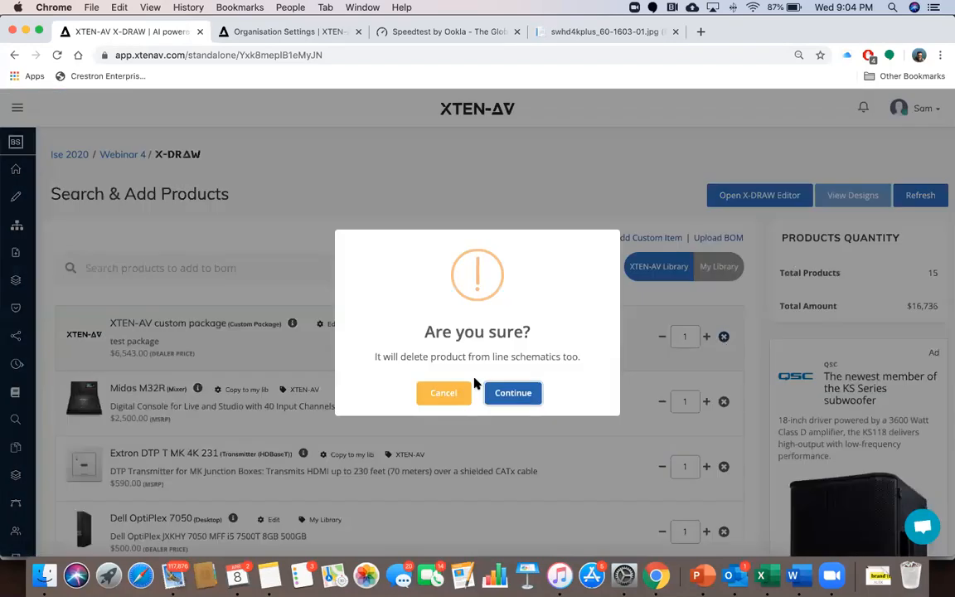
{"action": "left_click", "coordinate": [513, 391]}
{"action": "left_click", "coordinate": [479, 391]}
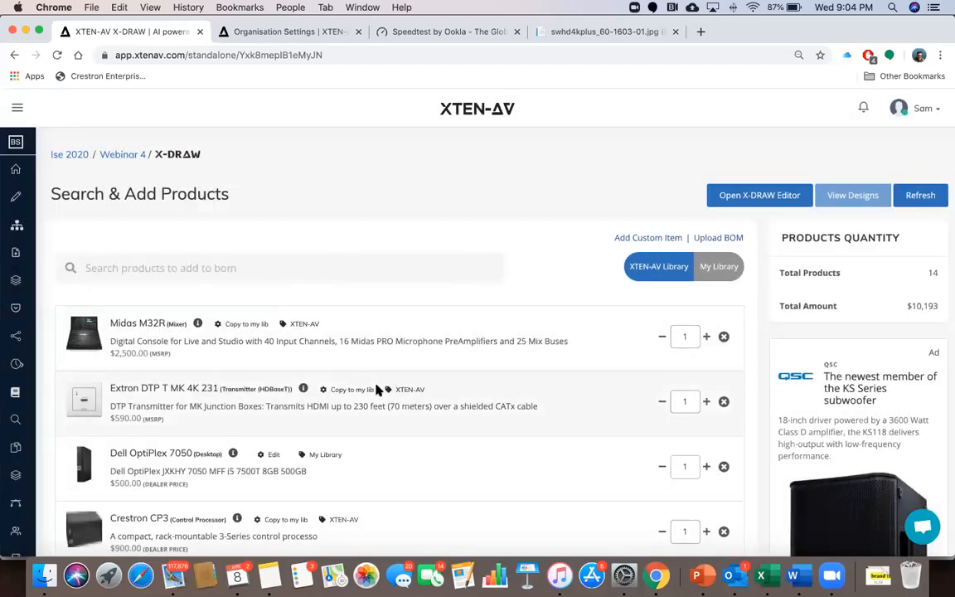
{"action": "scroll", "coordinate": [374, 388], "scroll_direction": "down", "scroll_amount": 10}
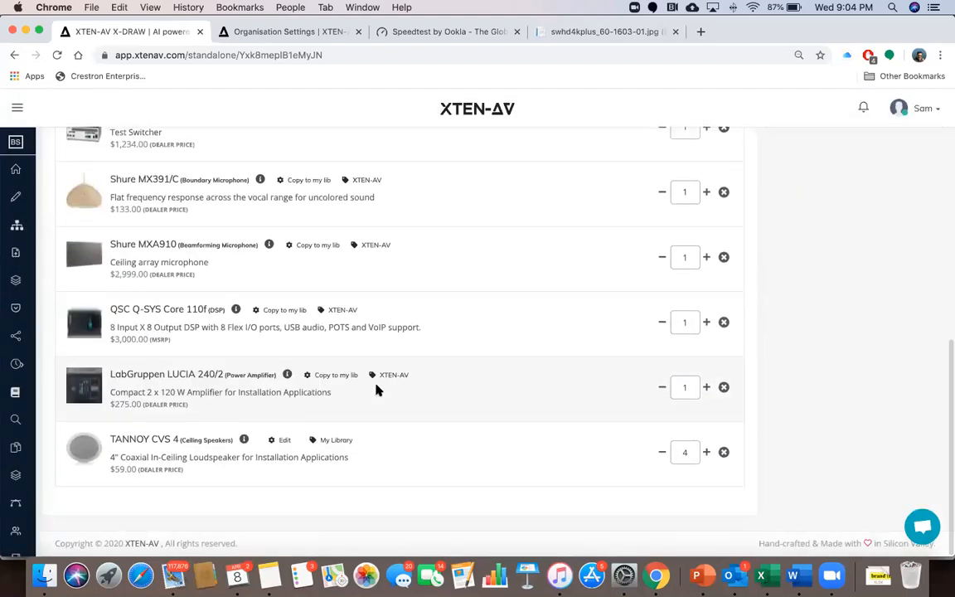
{"action": "scroll", "coordinate": [378, 389], "scroll_direction": "up", "scroll_amount": 10}
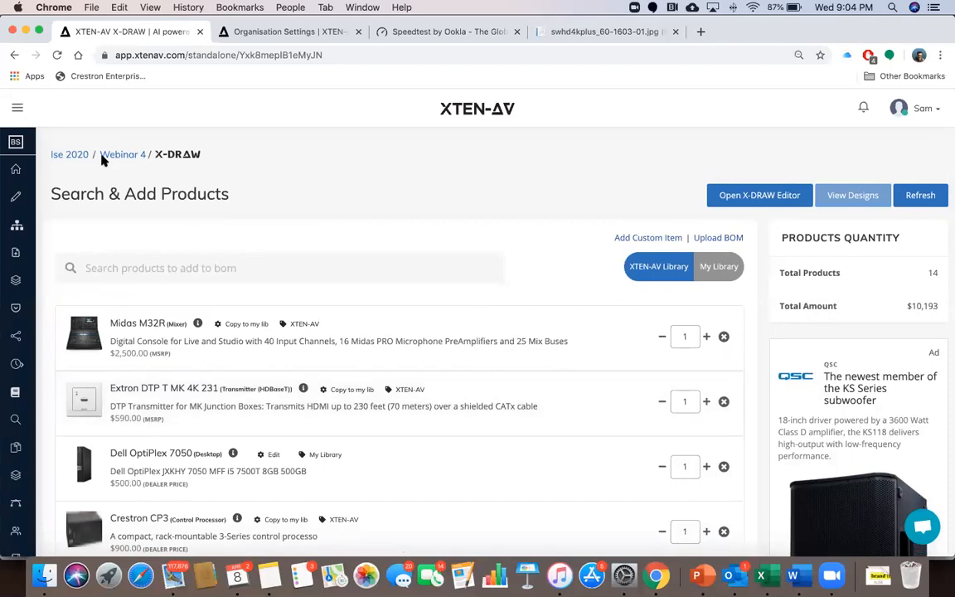
Open My Library in a separate browser tab and look through the list of saved custom products
{"action": "left_click", "coordinate": [20, 108]}
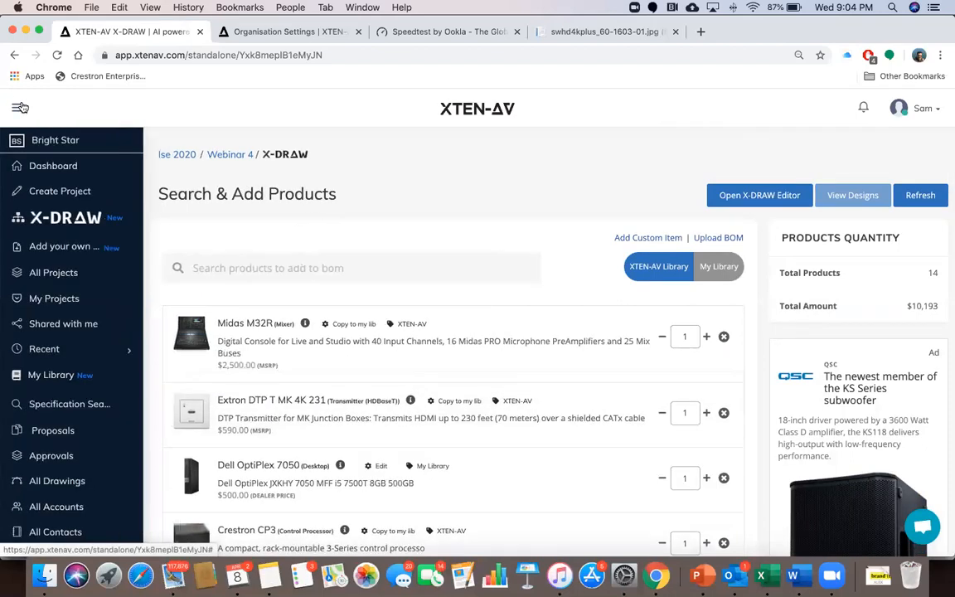
{"action": "right_click", "coordinate": [61, 377]}
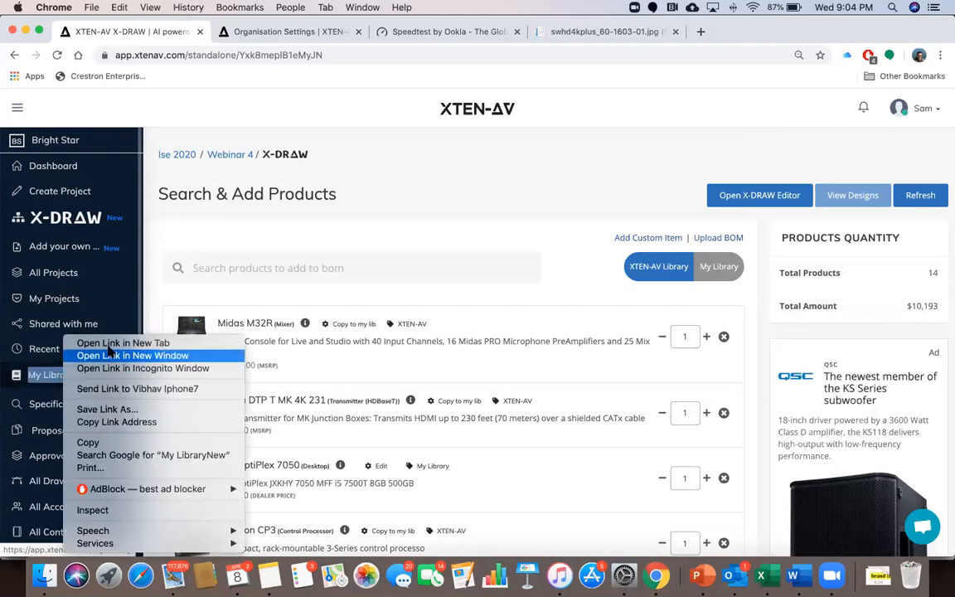
{"action": "key", "text": "Escape"}
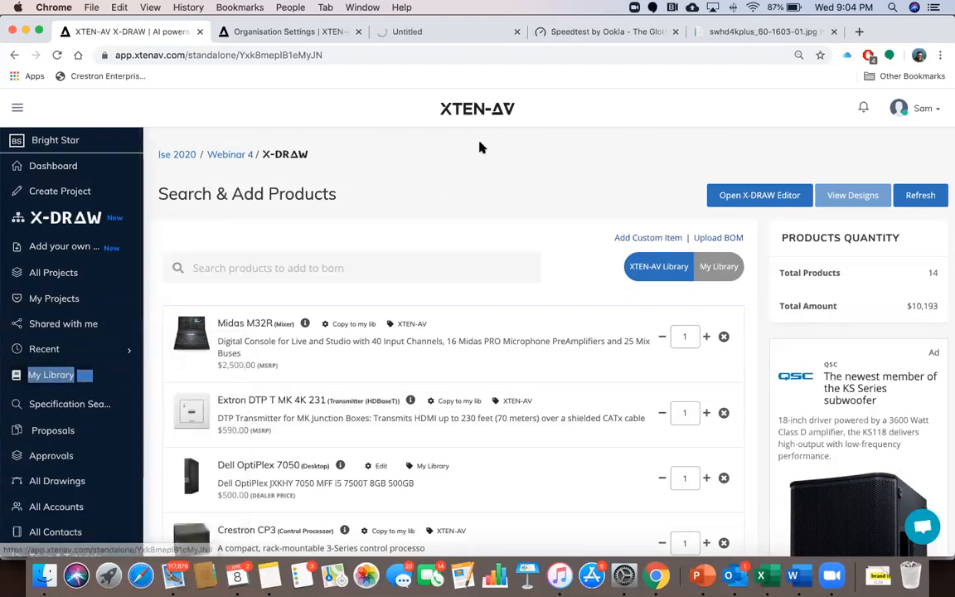
{"action": "left_click", "coordinate": [408, 33]}
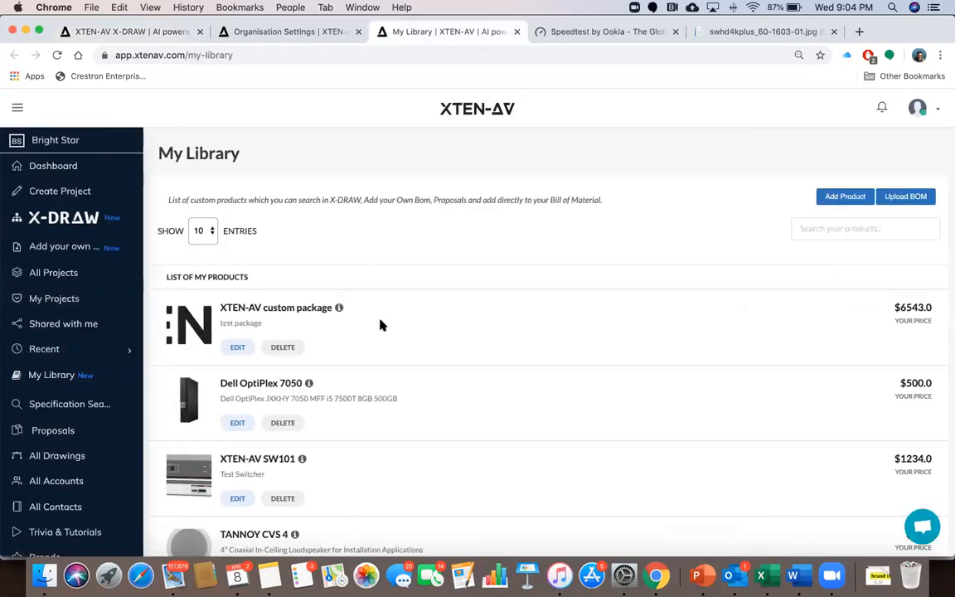
{"action": "scroll", "coordinate": [380, 325], "scroll_direction": "down", "scroll_amount": 4}
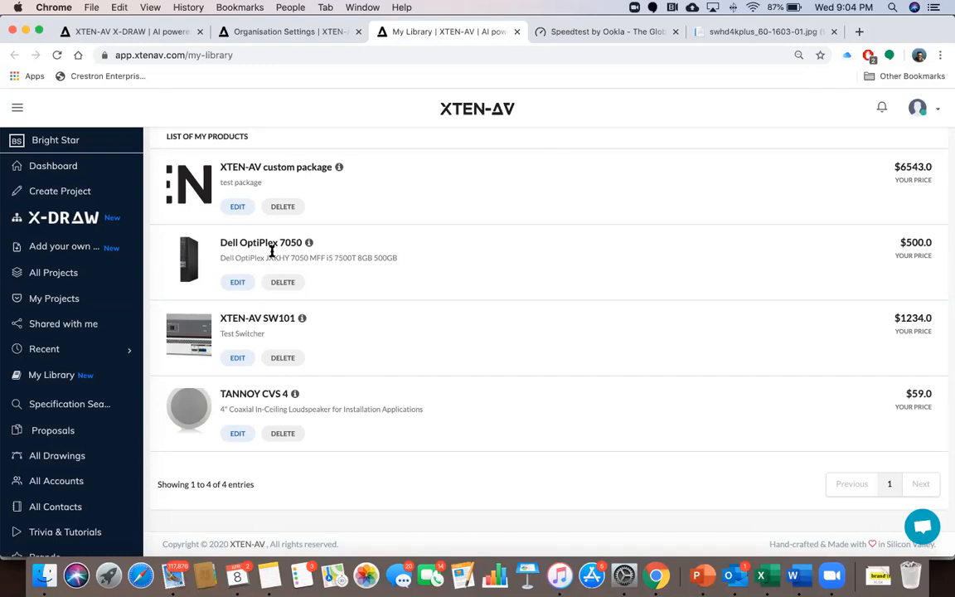
{"action": "scroll", "coordinate": [371, 260], "scroll_direction": "up", "scroll_amount": 3}
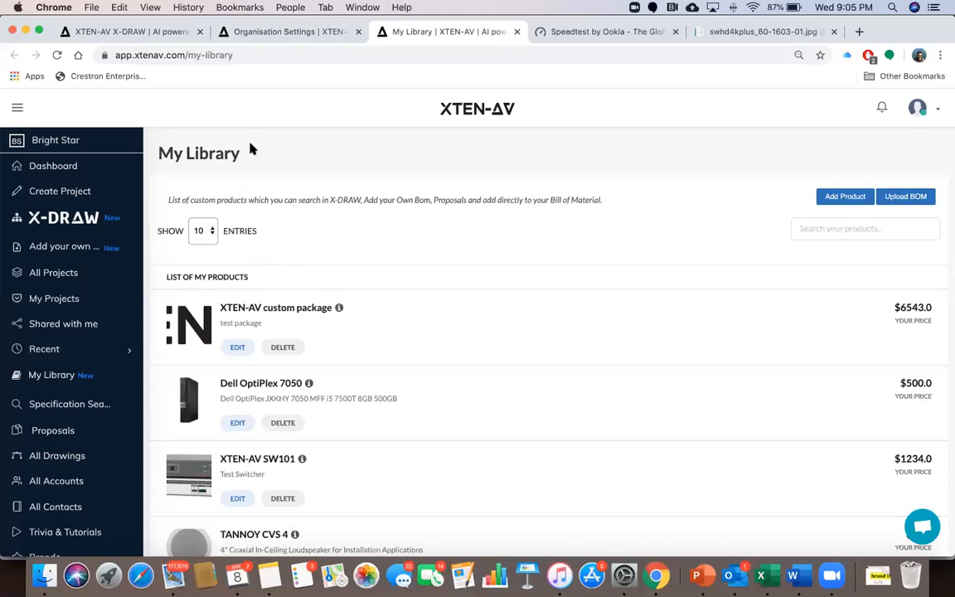
Close the Organisation Settings and My Library pages and return to the Webinar 4 X-DRAW product list
{"action": "left_click", "coordinate": [292, 35]}
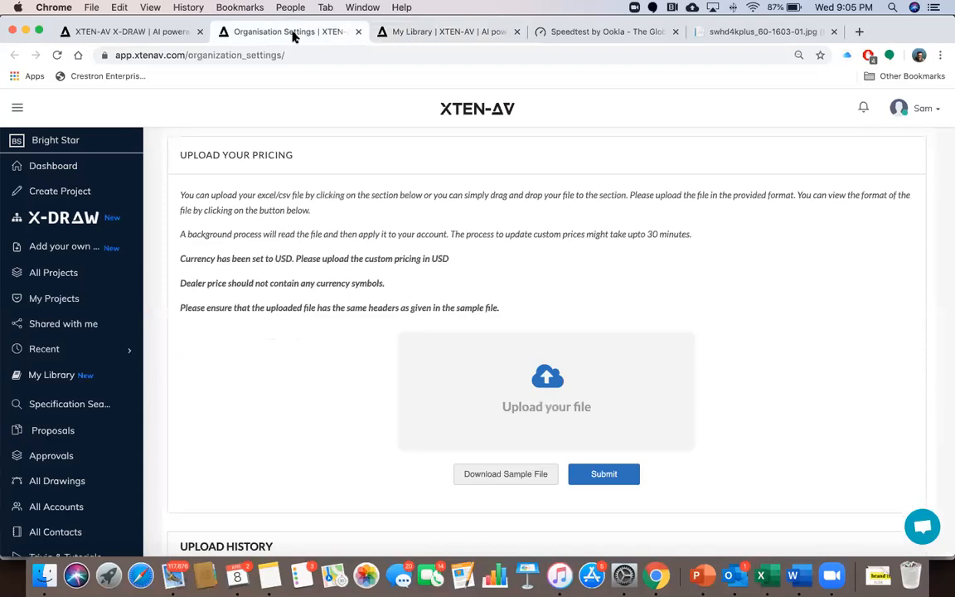
{"action": "left_click", "coordinate": [357, 33]}
{"action": "left_click", "coordinate": [357, 33]}
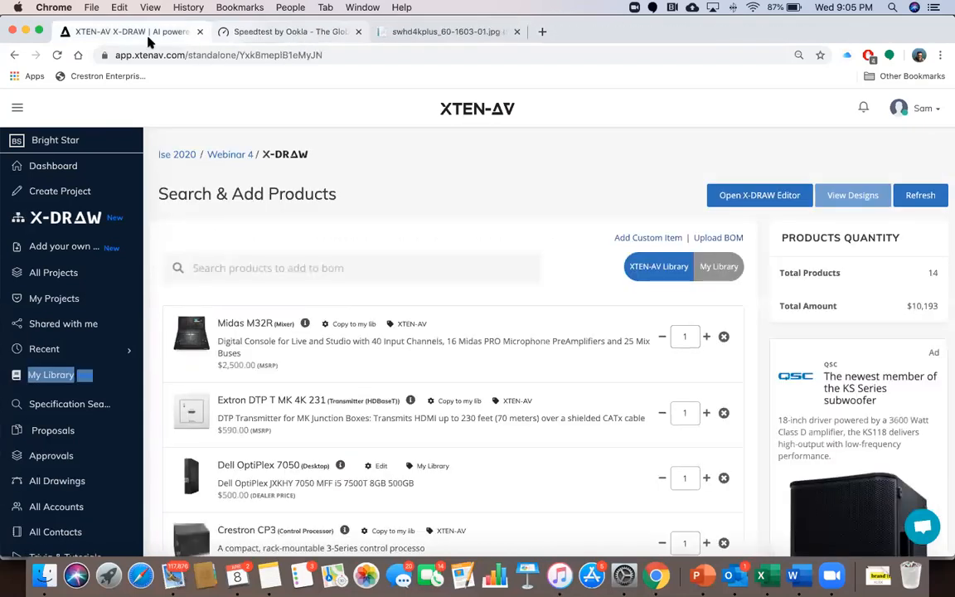
{"action": "left_click", "coordinate": [369, 172]}
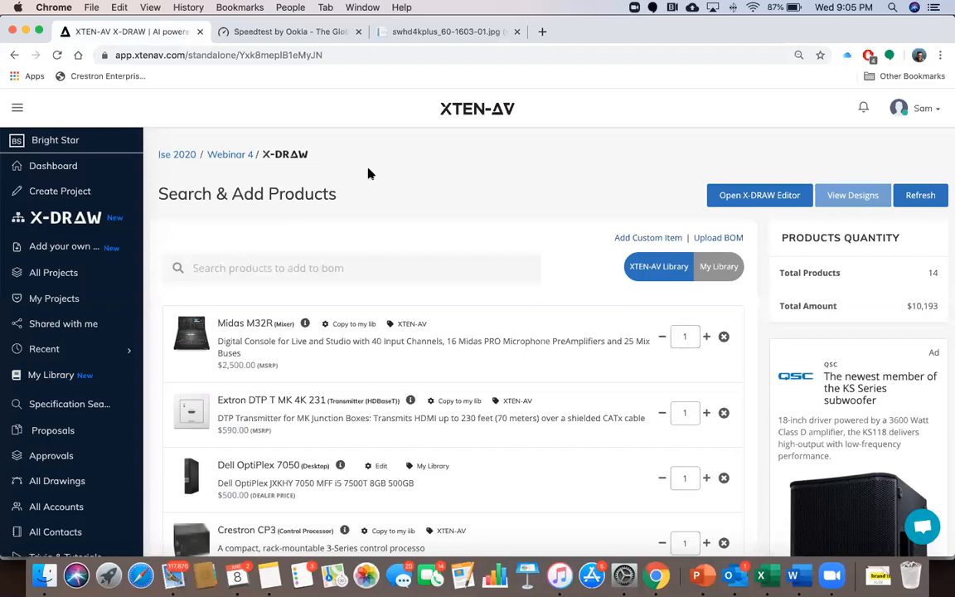
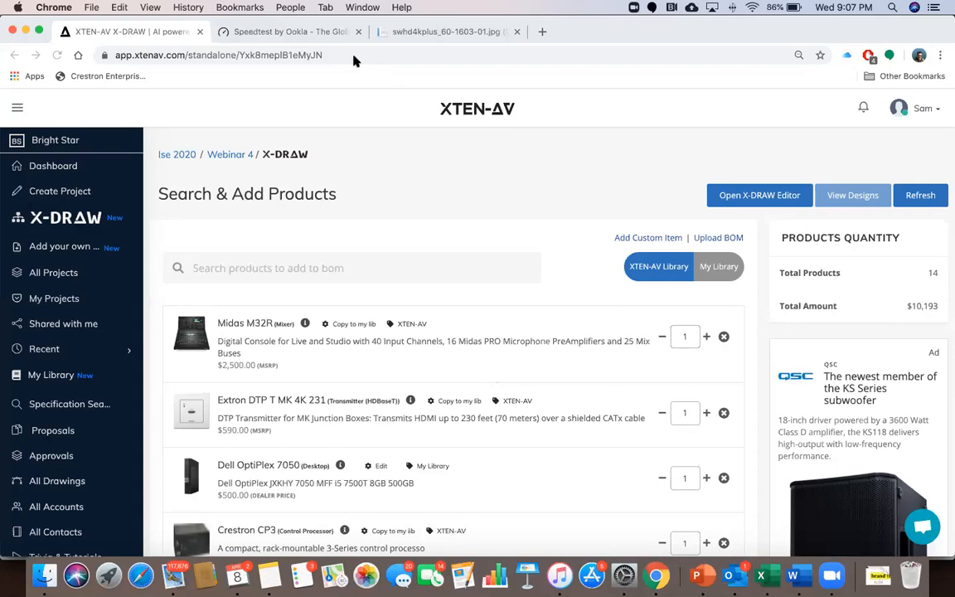
{"action": "scroll", "coordinate": [307, 396], "scroll_direction": "down", "scroll_amount": 3}
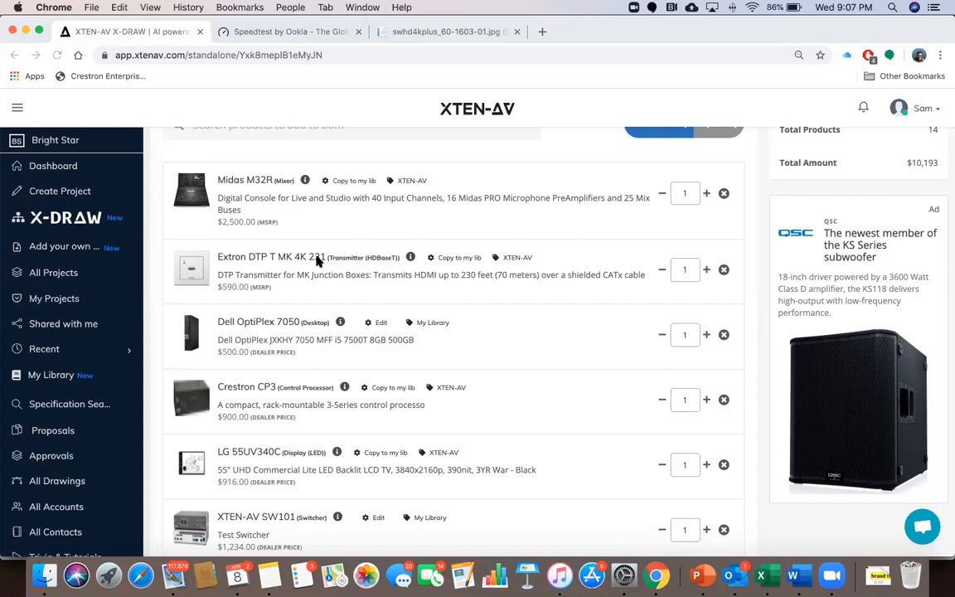
{"action": "scroll", "coordinate": [259, 282], "scroll_direction": "down", "scroll_amount": 5}
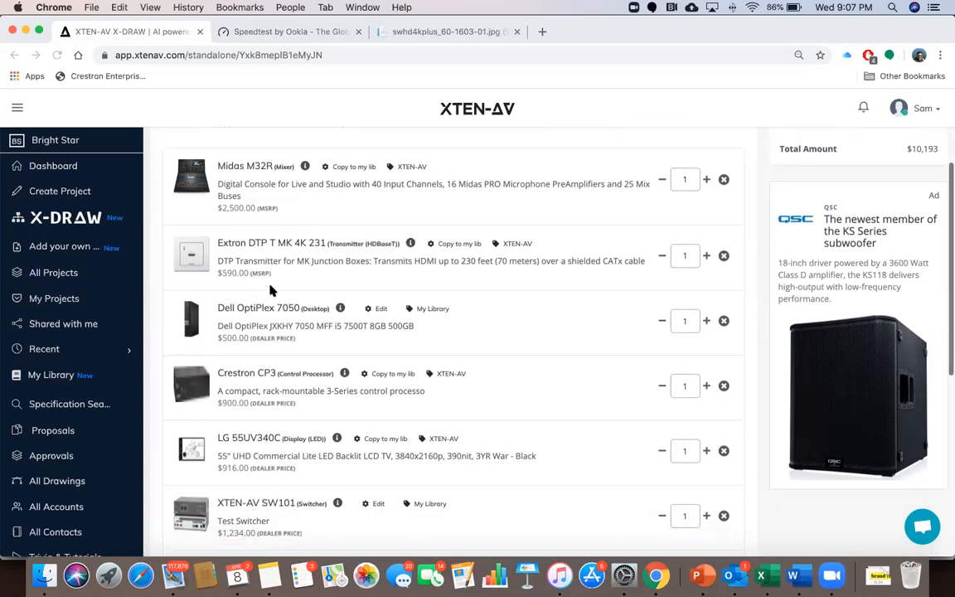
{"action": "scroll", "coordinate": [269, 289], "scroll_direction": "up", "scroll_amount": 3}
{"action": "scroll", "coordinate": [278, 282], "scroll_direction": "up", "scroll_amount": 5}
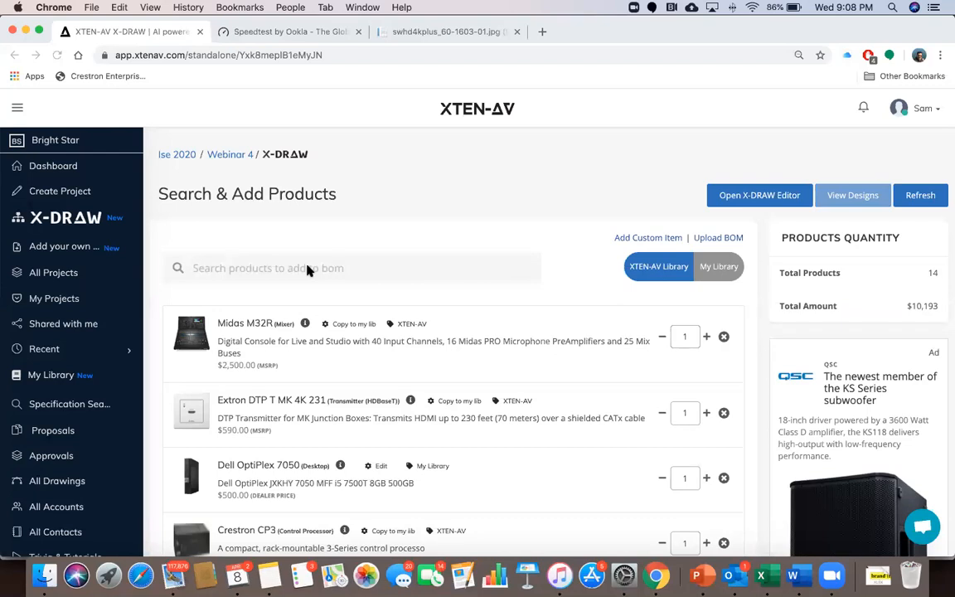
Switch to QuickTime Player, play the movie RPReplay_Final1585920755.mov over the product page, and close it
{"action": "key", "text": "super+space"}
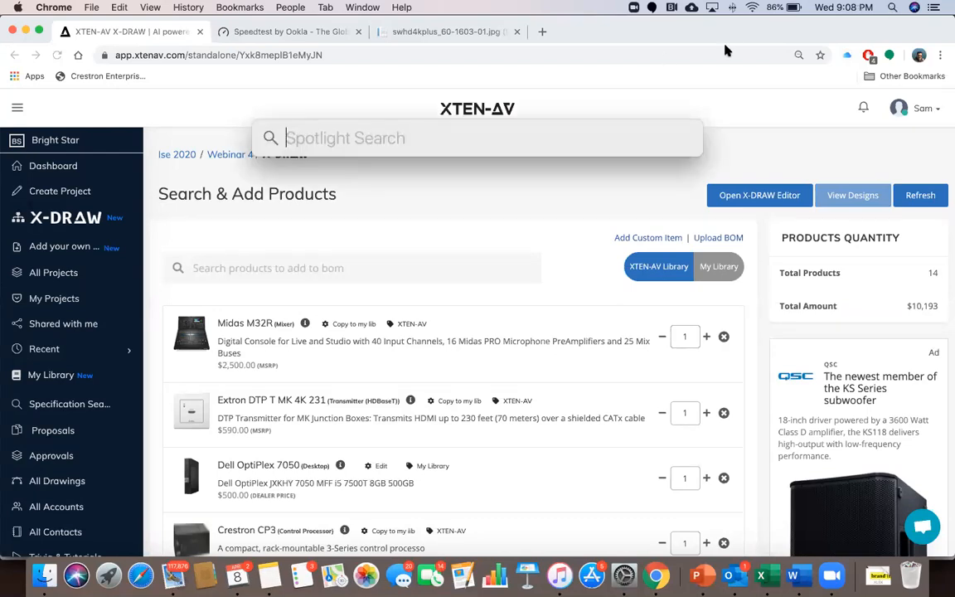
{"action": "type", "text": "quic"}
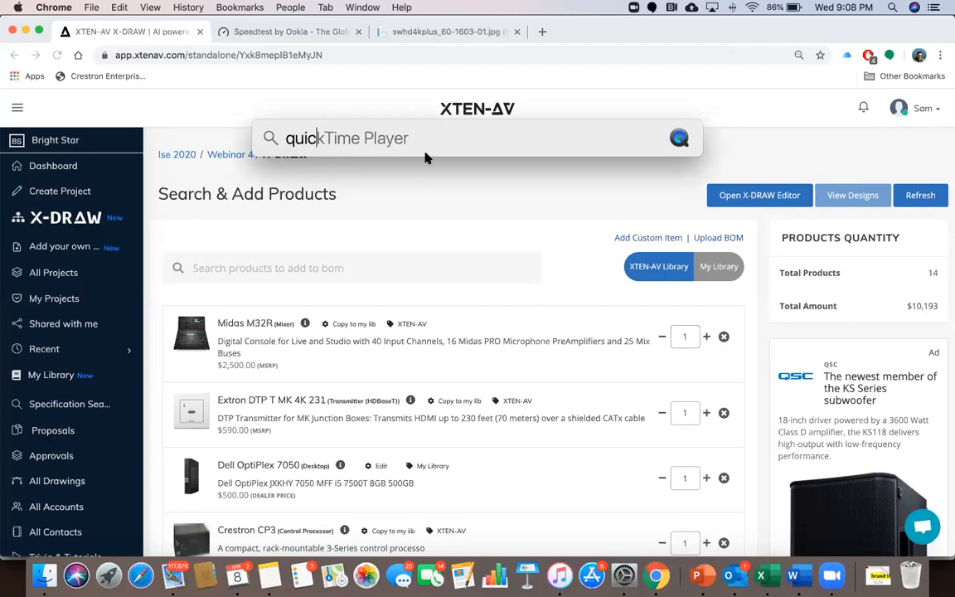
{"action": "key", "text": "Return"}
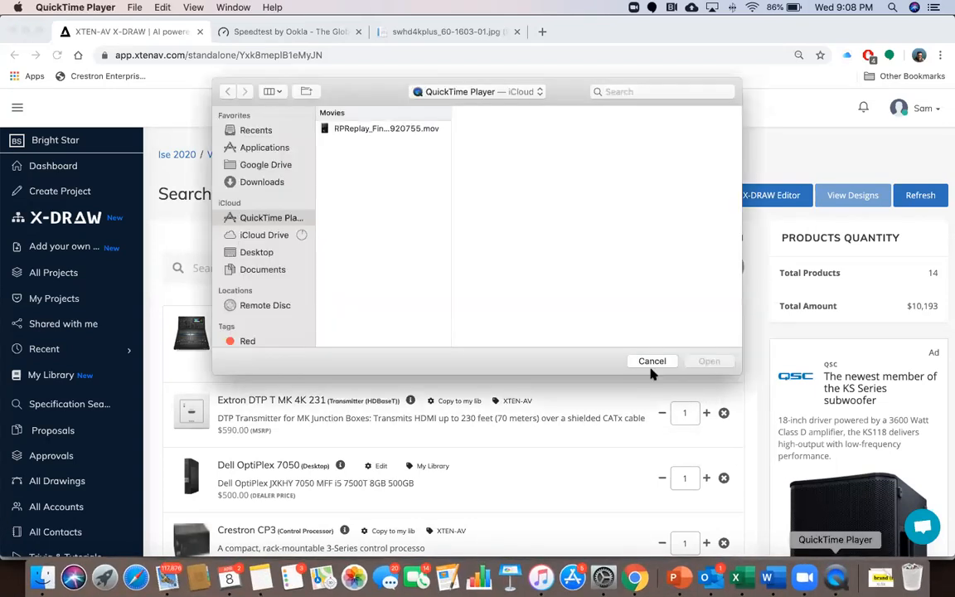
{"action": "left_click", "coordinate": [411, 130]}
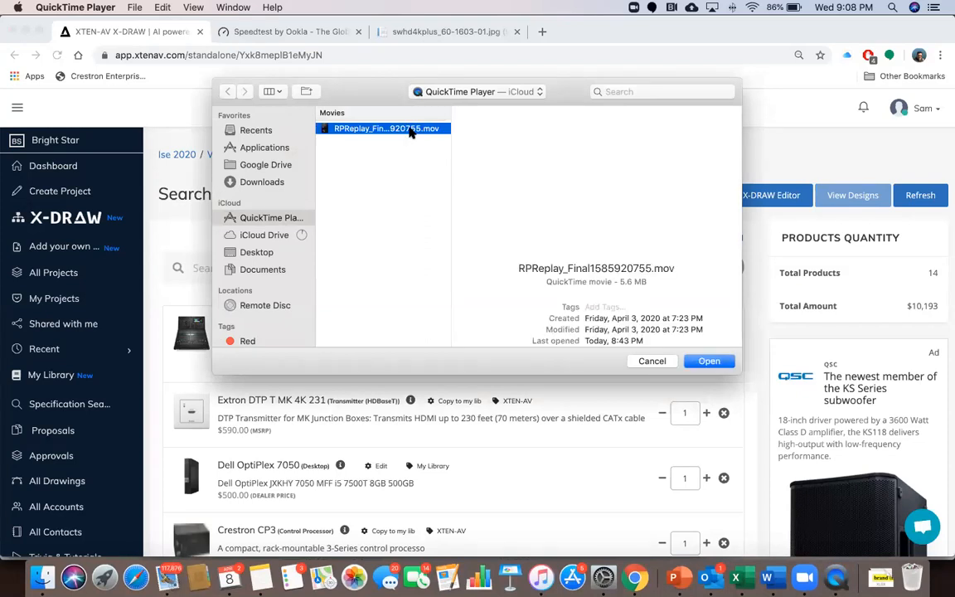
{"action": "double_click", "coordinate": [410, 130]}
{"action": "left_click_drag", "start_coordinate": [207, 27], "coordinate": [496, 51]}
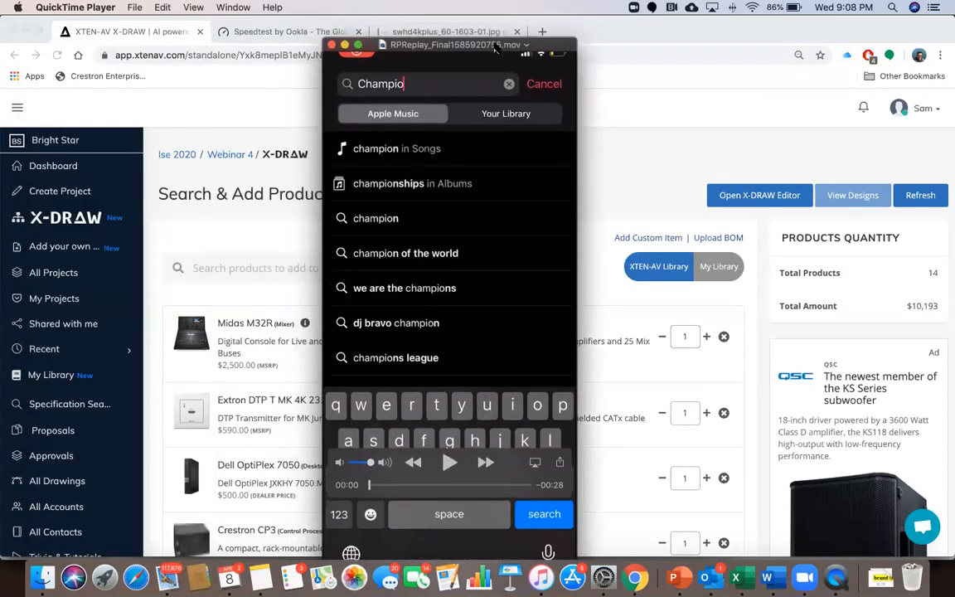
{"action": "left_click", "coordinate": [451, 464]}
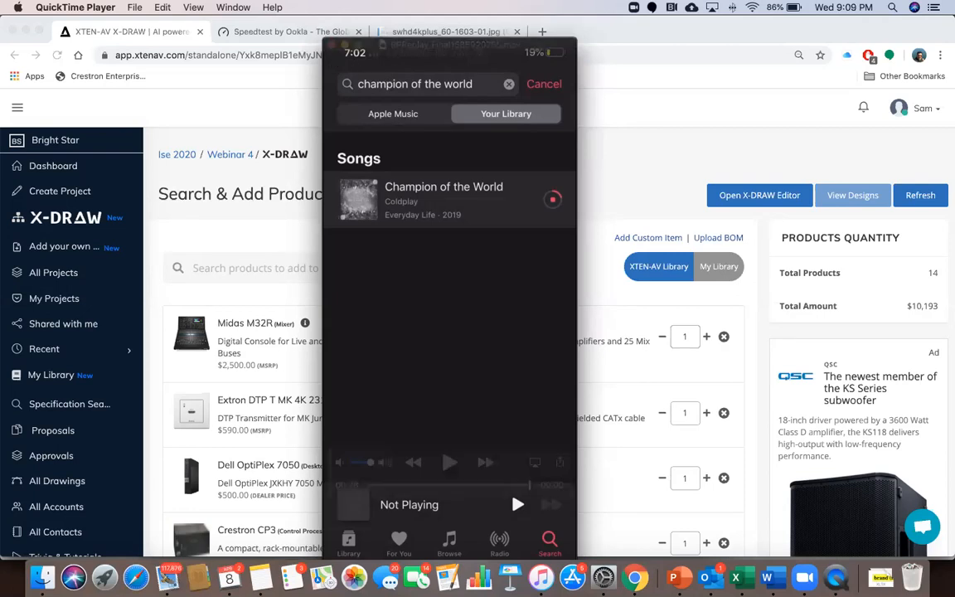
{"action": "left_click_drag", "start_coordinate": [332, 67], "coordinate": [324, 108]}
{"action": "left_click", "coordinate": [323, 86]}
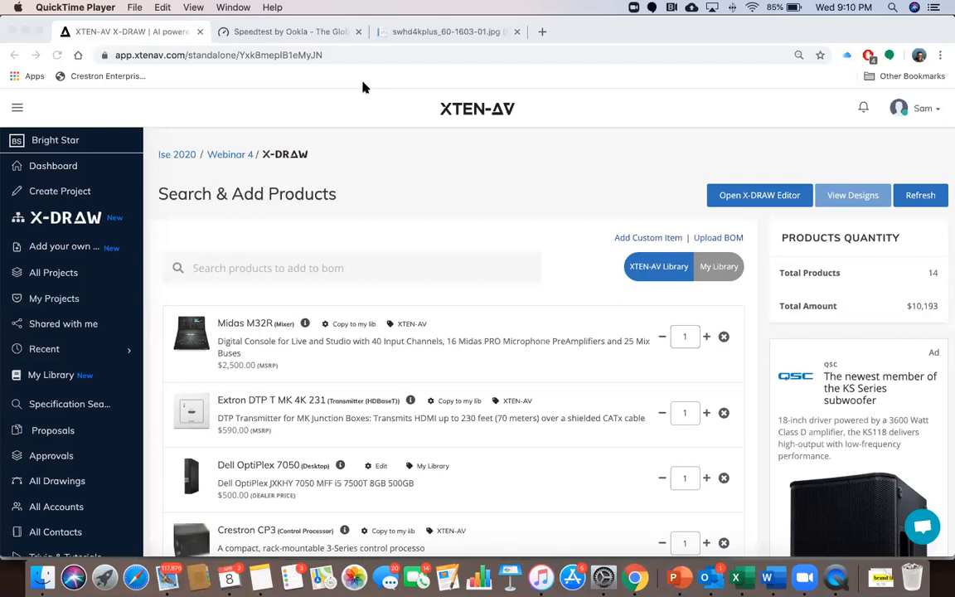
{"action": "scroll", "coordinate": [447, 313], "scroll_direction": "down", "scroll_amount": 3}
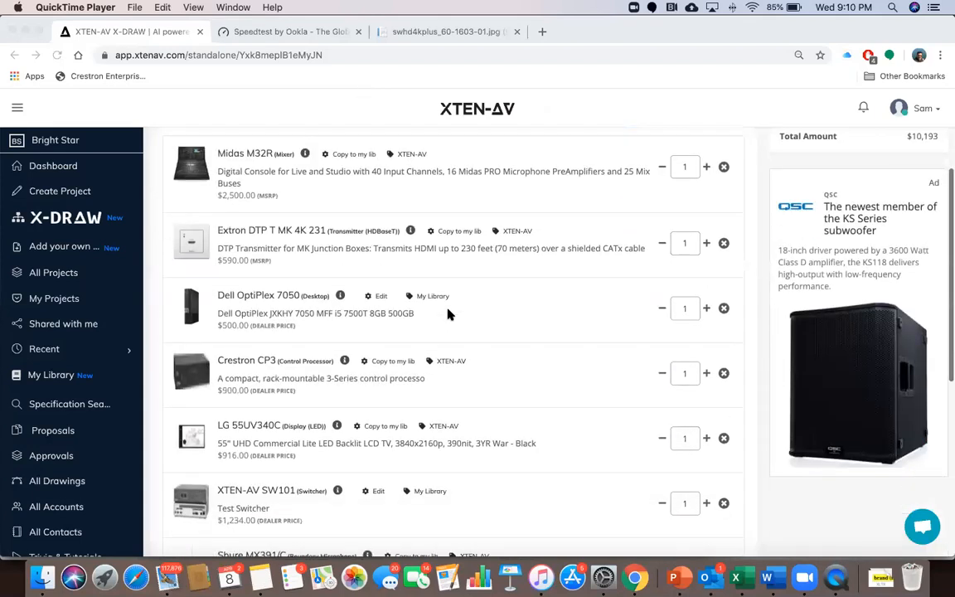
{"action": "scroll", "coordinate": [447, 313], "scroll_direction": "up", "scroll_amount": 3}
{"action": "scroll", "coordinate": [448, 314], "scroll_direction": "down", "scroll_amount": 10}
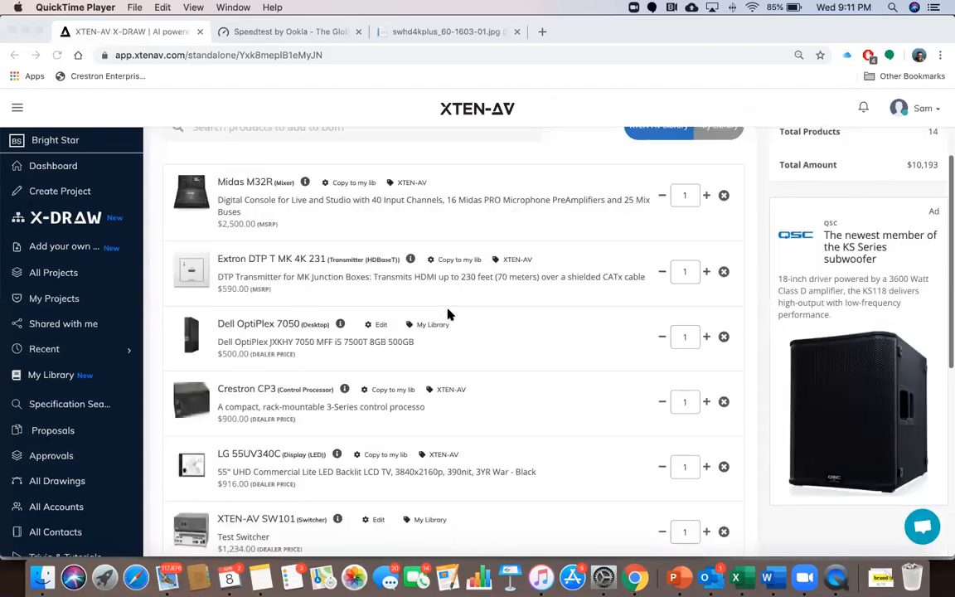
Open the Webinar 4 design in the X-DRAW editor and look over the device blocks in the Video Devices group
{"action": "scroll", "coordinate": [448, 313], "scroll_direction": "up", "scroll_amount": 10}
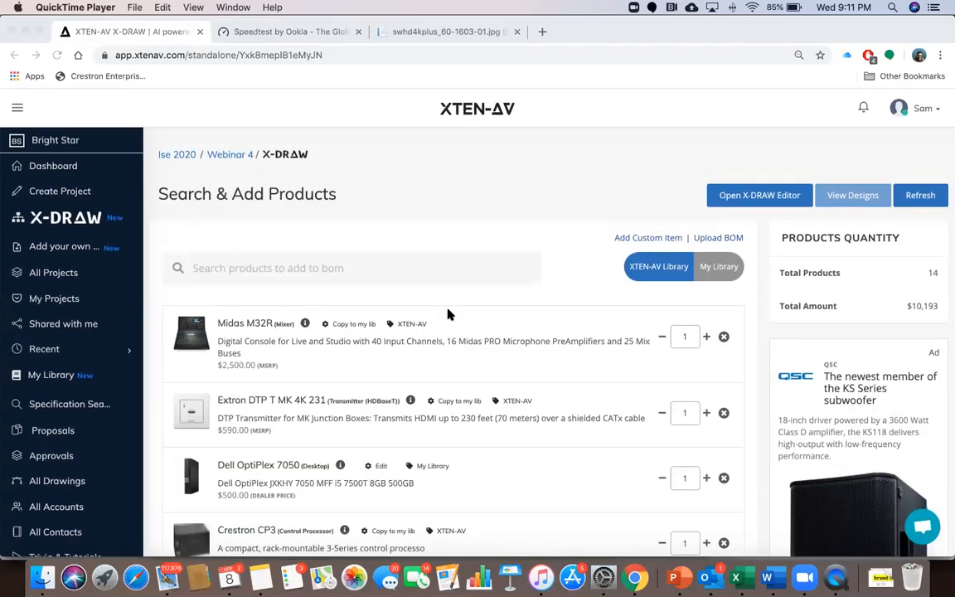
{"action": "left_click", "coordinate": [735, 196]}
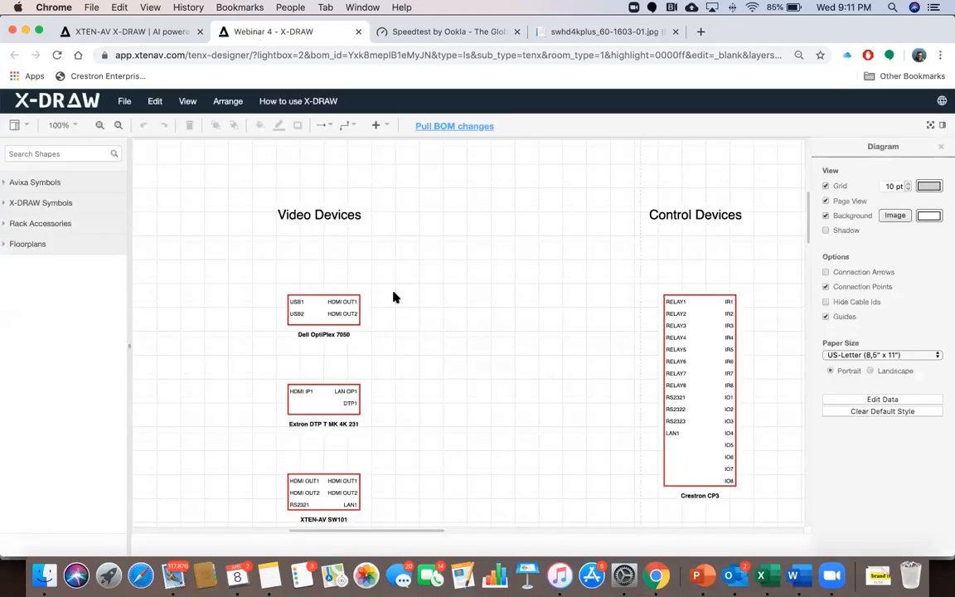
{"action": "scroll", "coordinate": [395, 297], "scroll_direction": "down", "scroll_amount": 5}
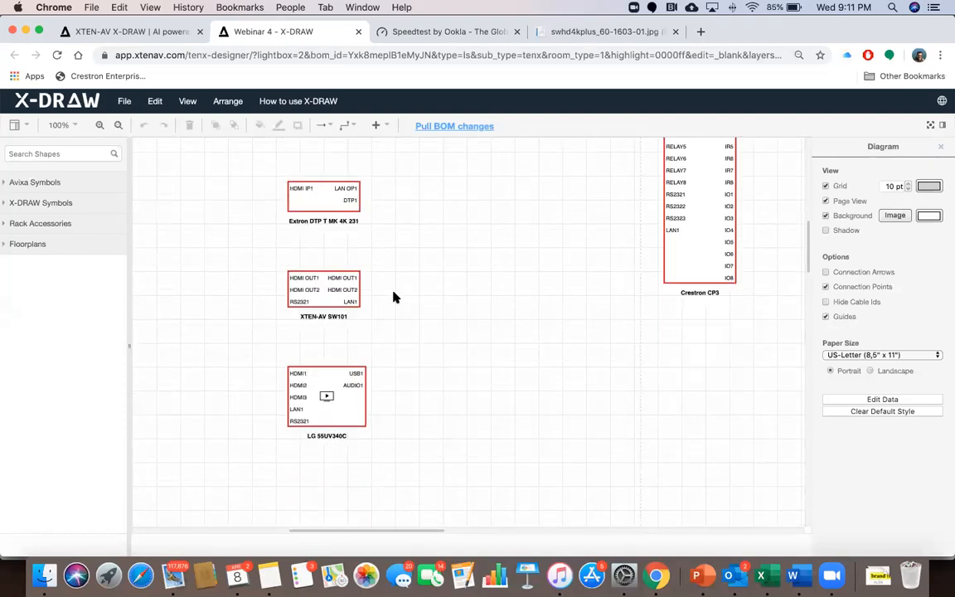
{"action": "scroll", "coordinate": [394, 296], "scroll_direction": "up", "scroll_amount": 3}
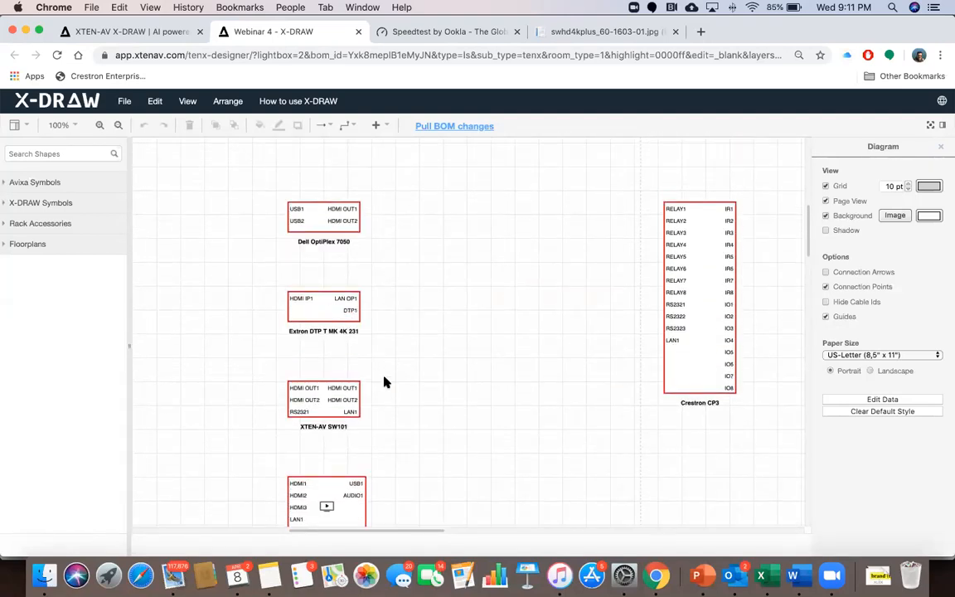
{"action": "scroll", "coordinate": [384, 382], "scroll_direction": "down", "scroll_amount": 2}
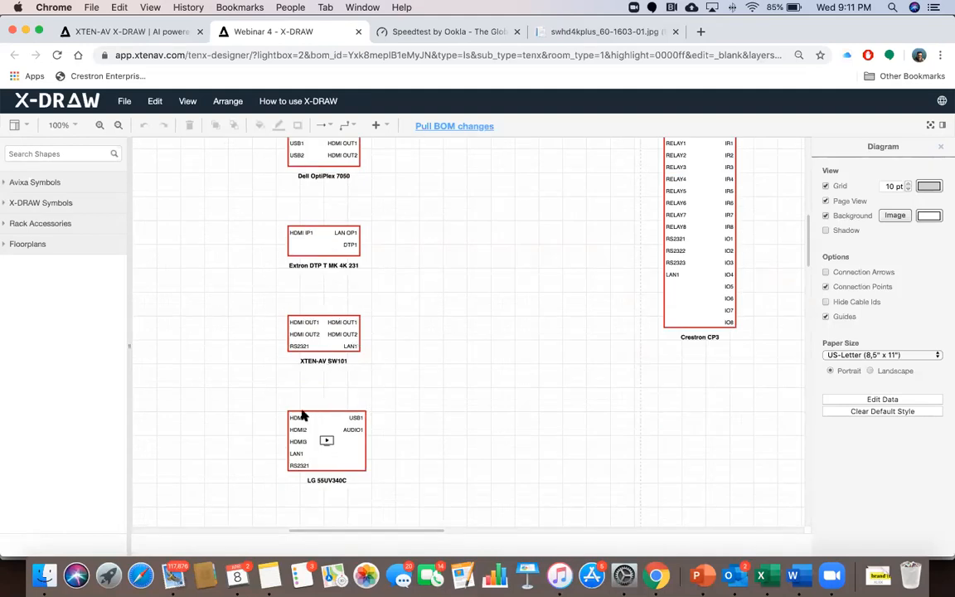
{"action": "scroll", "coordinate": [423, 343], "scroll_direction": "up", "scroll_amount": 1}
{"action": "scroll", "coordinate": [422, 342], "scroll_direction": "up", "scroll_amount": 3}
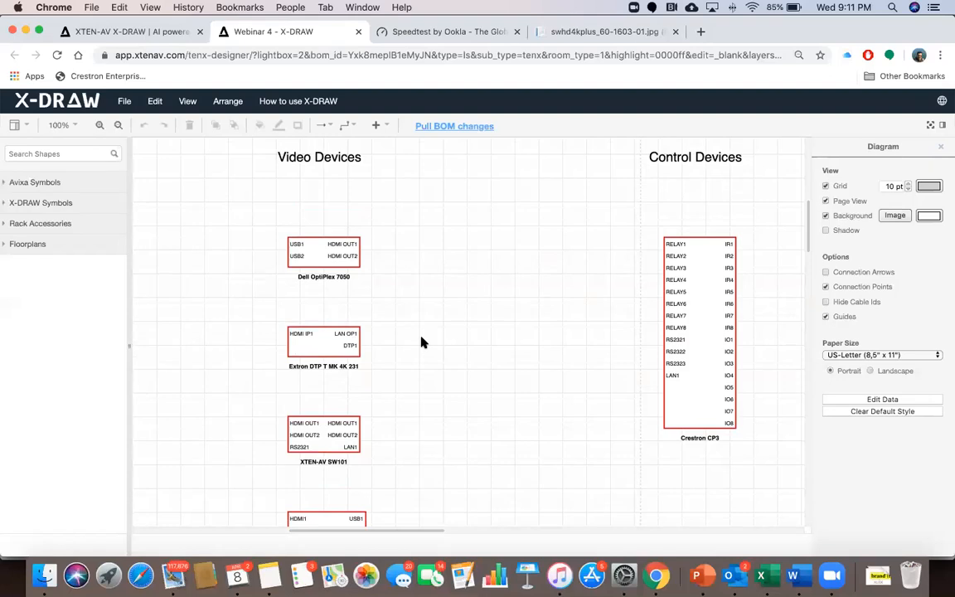
Look across the Video Devices and Control Devices groups of the drawing, including the LG 55UV340C and Crestron CP3 blocks
{"action": "scroll", "coordinate": [422, 342], "scroll_direction": "right", "scroll_amount": 10}
{"action": "scroll", "coordinate": [422, 342], "scroll_direction": "down", "scroll_amount": 6}
{"action": "scroll", "coordinate": [422, 342], "scroll_direction": "up", "scroll_amount": 9}
{"action": "scroll", "coordinate": [422, 342], "scroll_direction": "down", "scroll_amount": 3}
{"action": "scroll", "coordinate": [422, 342], "scroll_direction": "left", "scroll_amount": 10}
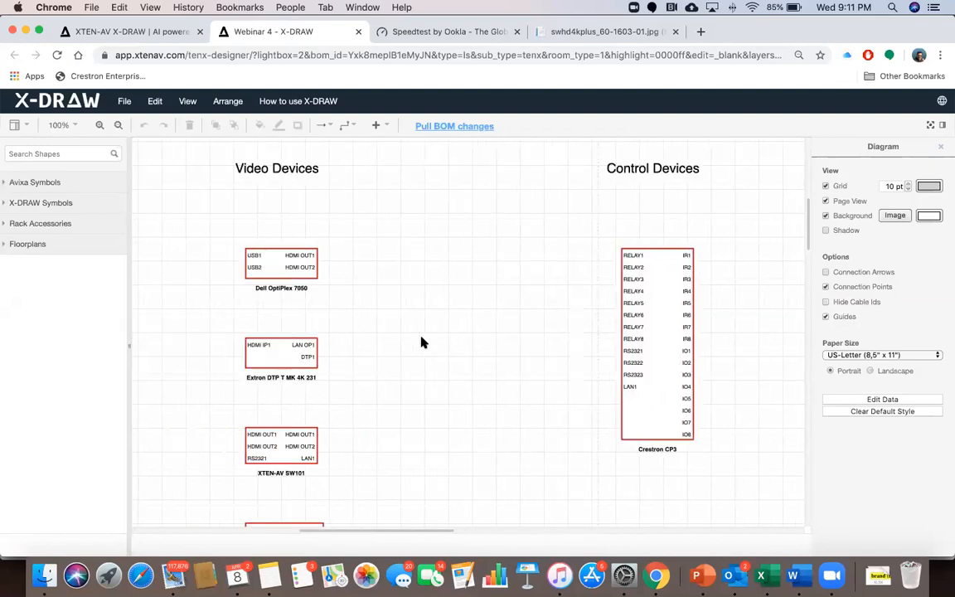
{"action": "scroll", "coordinate": [422, 343], "scroll_direction": "down", "scroll_amount": 8}
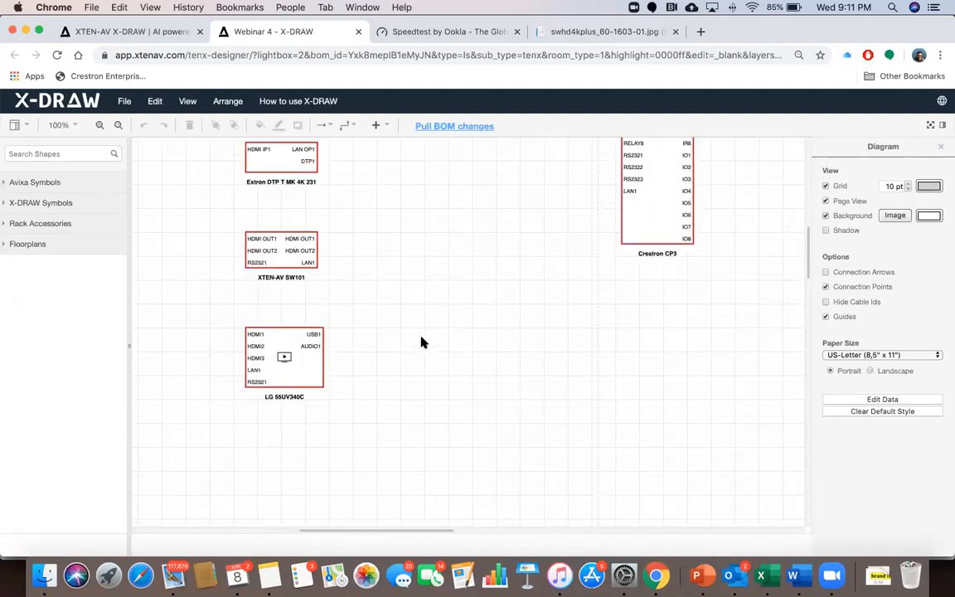
{"action": "scroll", "coordinate": [422, 342], "scroll_direction": "up", "scroll_amount": 10}
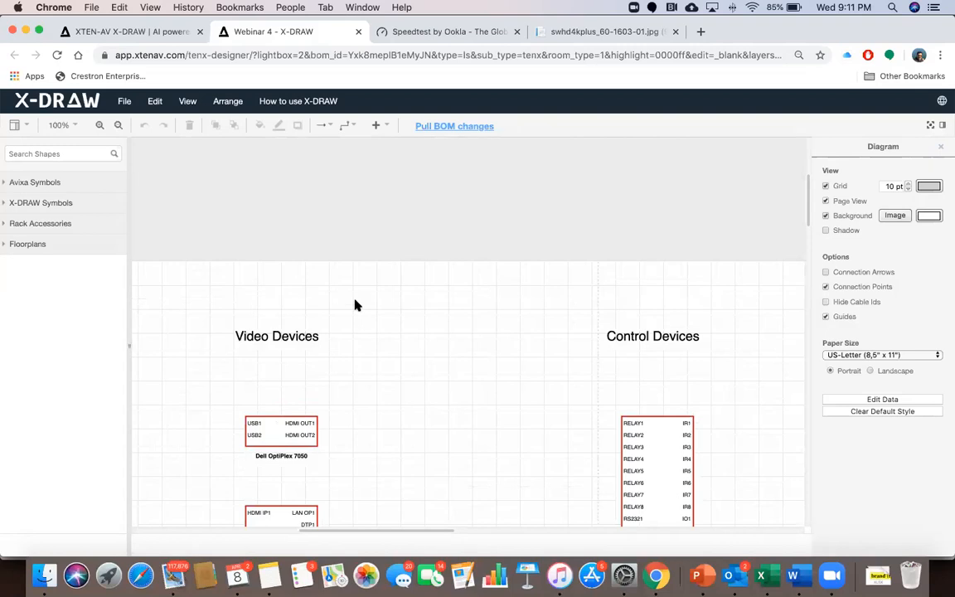
{"action": "scroll", "coordinate": [444, 369], "scroll_direction": "down", "scroll_amount": 5}
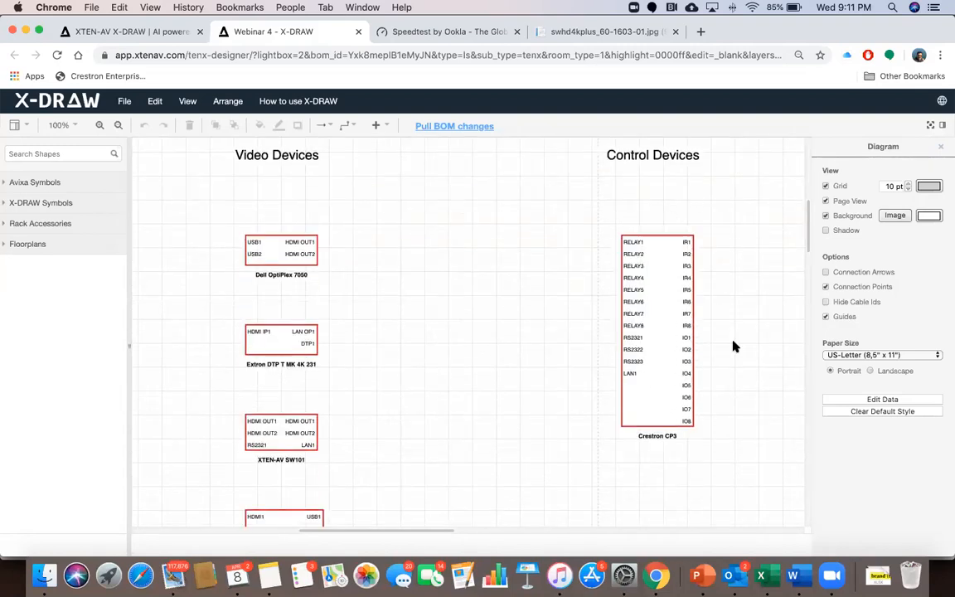
Examine the Audio Devices group, including the Shure microphones and the ports of the QSC Q-SYS Core 110f
{"action": "scroll", "coordinate": [733, 347], "scroll_direction": "right", "scroll_amount": 15}
{"action": "scroll", "coordinate": [536, 327], "scroll_direction": "down", "scroll_amount": 9}
{"action": "scroll", "coordinate": [536, 327], "scroll_direction": "down", "scroll_amount": 20}
{"action": "scroll", "coordinate": [536, 327], "scroll_direction": "down", "scroll_amount": 15}
{"action": "scroll", "coordinate": [536, 327], "scroll_direction": "up", "scroll_amount": 15}
{"action": "scroll", "coordinate": [535, 327], "scroll_direction": "down", "scroll_amount": 5}
{"action": "scroll", "coordinate": [536, 327], "scroll_direction": "left", "scroll_amount": 7}
{"action": "scroll", "coordinate": [536, 322], "scroll_direction": "down", "scroll_amount": 4}
{"action": "scroll", "coordinate": [718, 283], "scroll_direction": "up", "scroll_amount": 7}
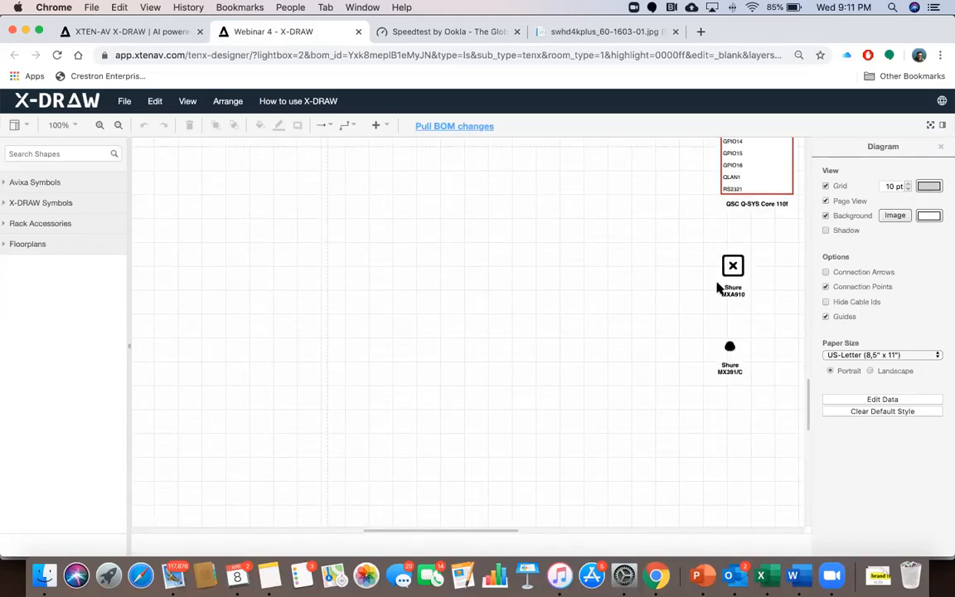
{"action": "scroll", "coordinate": [721, 324], "scroll_direction": "down", "scroll_amount": 5}
{"action": "scroll", "coordinate": [725, 307], "scroll_direction": "up", "scroll_amount": 6}
{"action": "scroll", "coordinate": [726, 307], "scroll_direction": "up", "scroll_amount": 10}
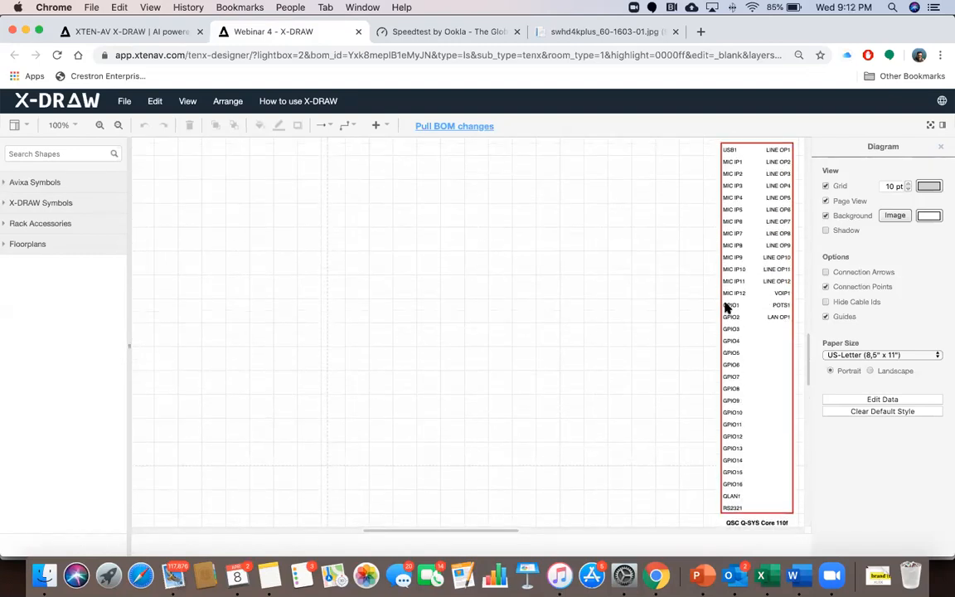
Look through the audio column again from the LabGruppen LUCIA 240/2 to the Shure MX391/C, and return to the Video Devices group
{"action": "scroll", "coordinate": [726, 307], "scroll_direction": "down", "scroll_amount": 10}
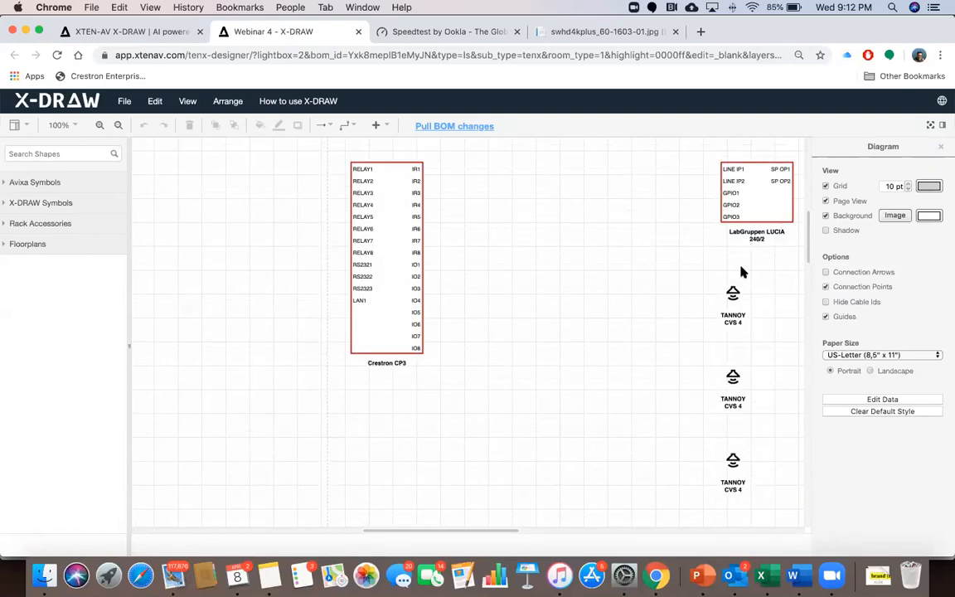
{"action": "scroll", "coordinate": [742, 266], "scroll_direction": "up", "scroll_amount": 5}
{"action": "scroll", "coordinate": [743, 274], "scroll_direction": "down", "scroll_amount": 15}
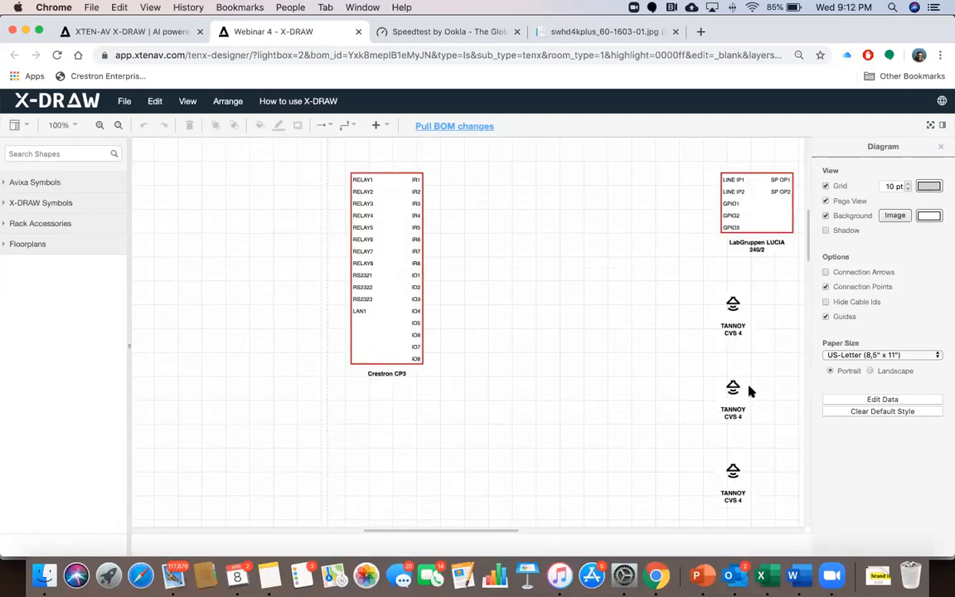
{"action": "scroll", "coordinate": [750, 390], "scroll_direction": "down", "scroll_amount": 15}
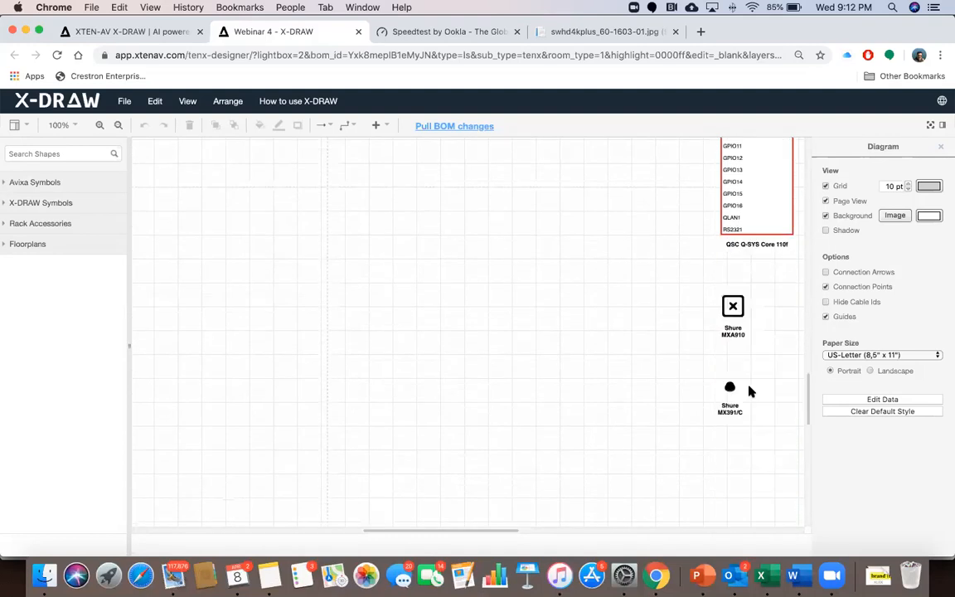
{"action": "scroll", "coordinate": [750, 392], "scroll_direction": "down", "scroll_amount": 8}
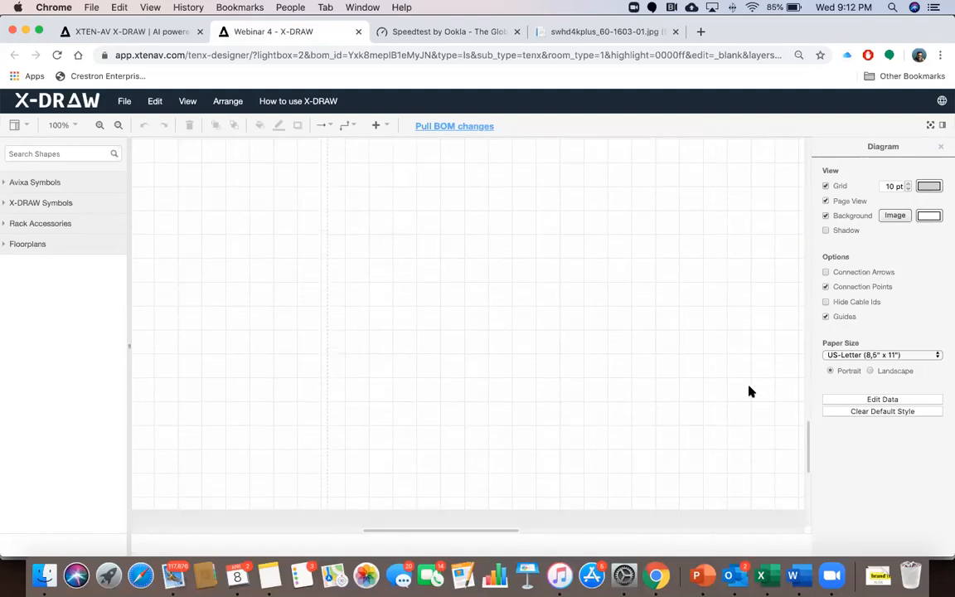
{"action": "scroll", "coordinate": [750, 392], "scroll_direction": "up", "scroll_amount": 20}
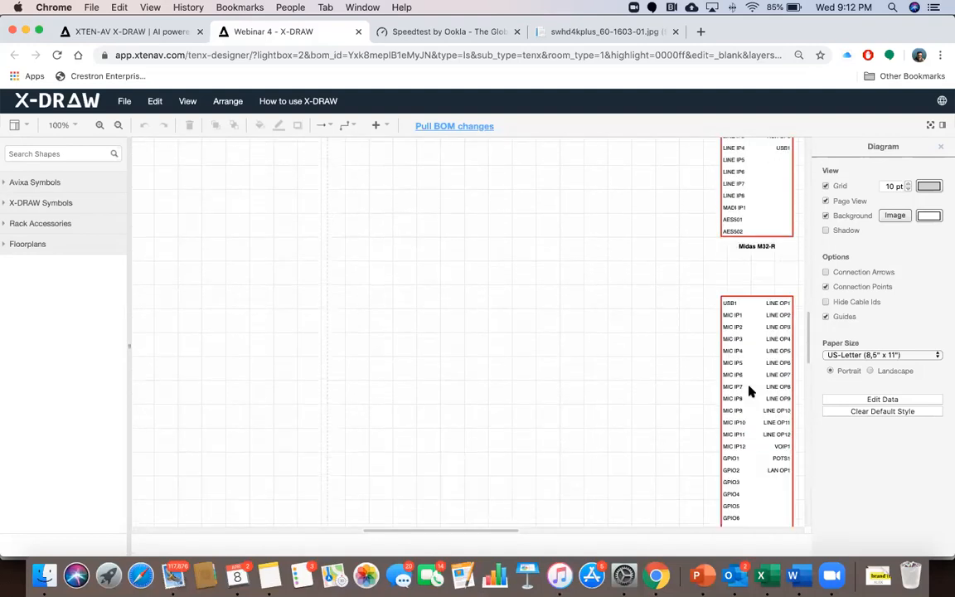
{"action": "scroll", "coordinate": [750, 392], "scroll_direction": "down", "scroll_amount": 8}
{"action": "scroll", "coordinate": [749, 391], "scroll_direction": "up", "scroll_amount": 3}
{"action": "scroll", "coordinate": [625, 348], "scroll_direction": "up", "scroll_amount": 2}
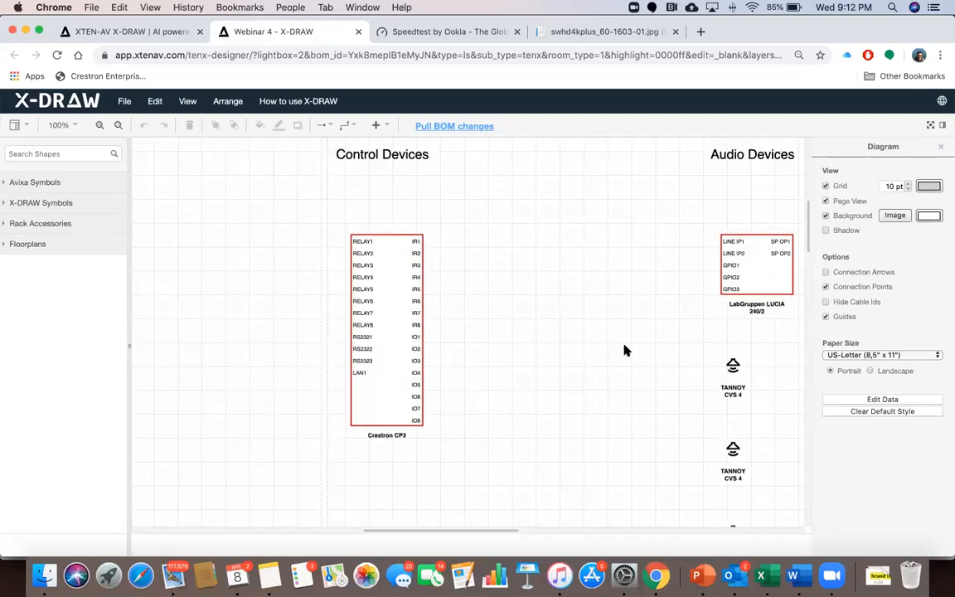
{"action": "scroll", "coordinate": [624, 347], "scroll_direction": "left", "scroll_amount": 4}
{"action": "scroll", "coordinate": [625, 347], "scroll_direction": "left", "scroll_amount": 3}
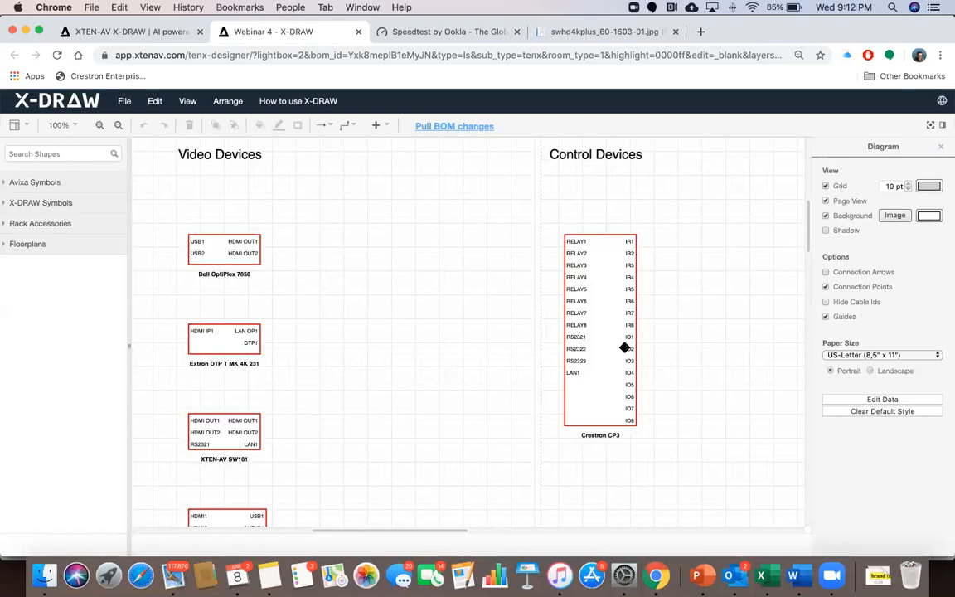
Review the saving and exporting commands, and the editing commands available with nothing selected and with the Dell OptiPlex 7050 block selected
{"action": "left_click", "coordinate": [125, 100]}
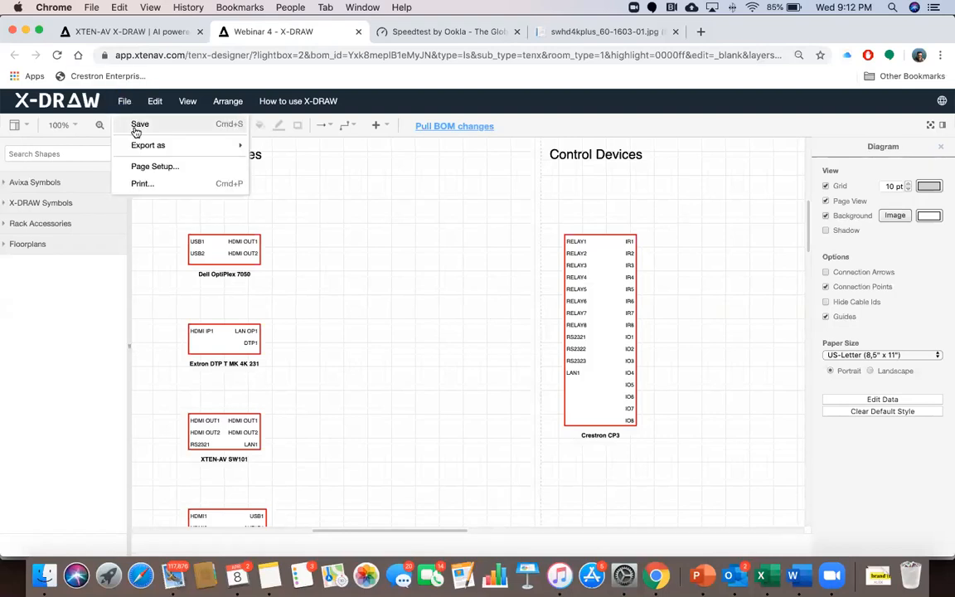
{"action": "mouse_move", "coordinate": [141, 148]}
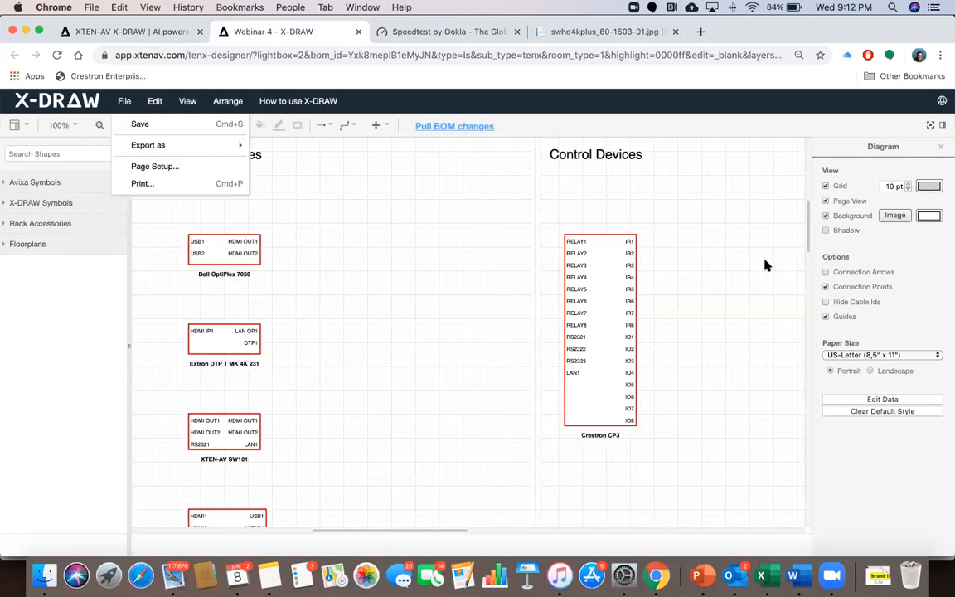
{"action": "left_click", "coordinate": [419, 258]}
{"action": "left_click", "coordinate": [154, 101]}
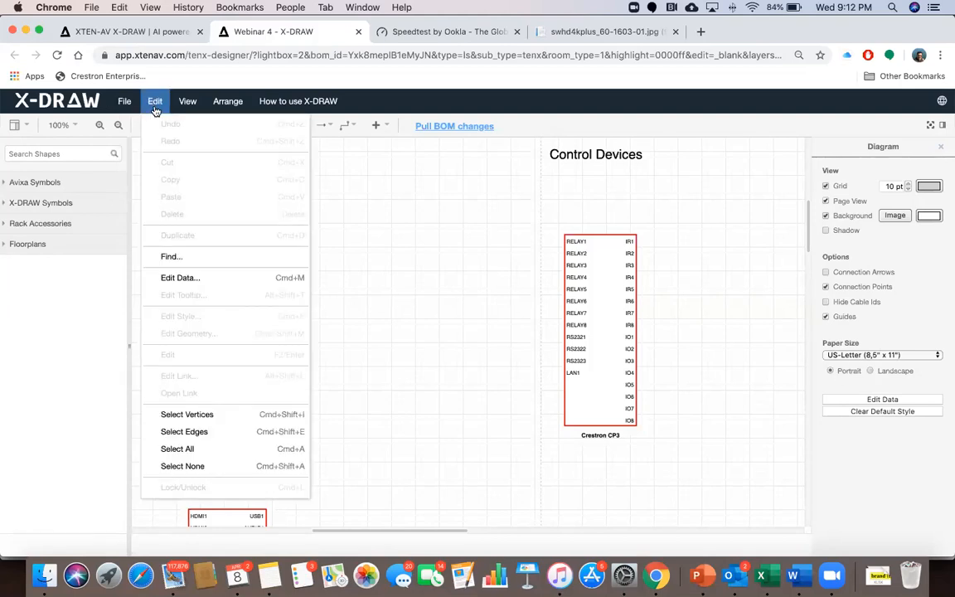
{"action": "left_click", "coordinate": [360, 281]}
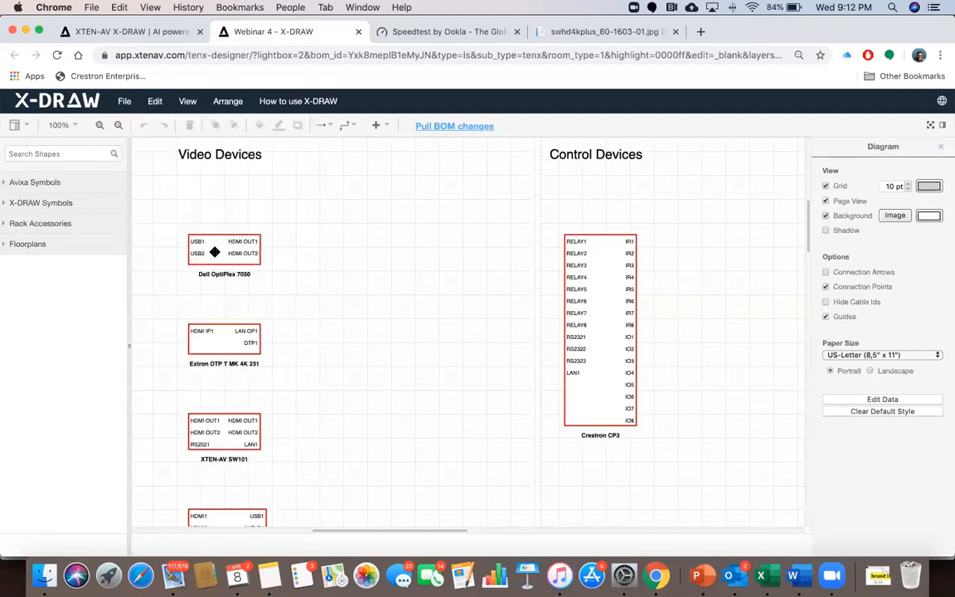
{"action": "left_click", "coordinate": [215, 252]}
{"action": "left_click", "coordinate": [154, 102]}
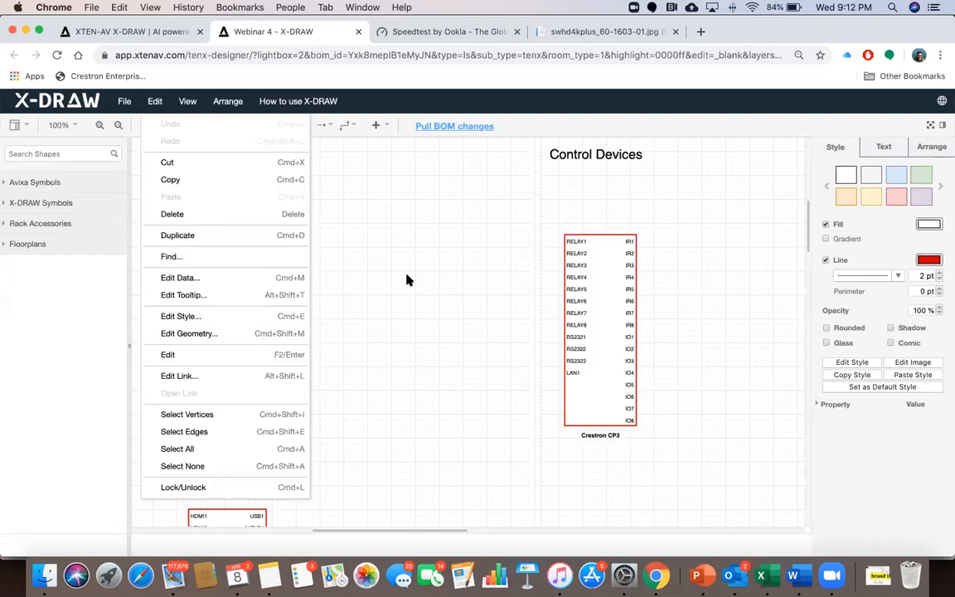
{"action": "left_click", "coordinate": [364, 242]}
Review the view options and the arrangement commands, including those available for the Dell OptiPlex 7050 and Extron DTP T MK 4K 231 together
{"action": "left_click", "coordinate": [187, 102]}
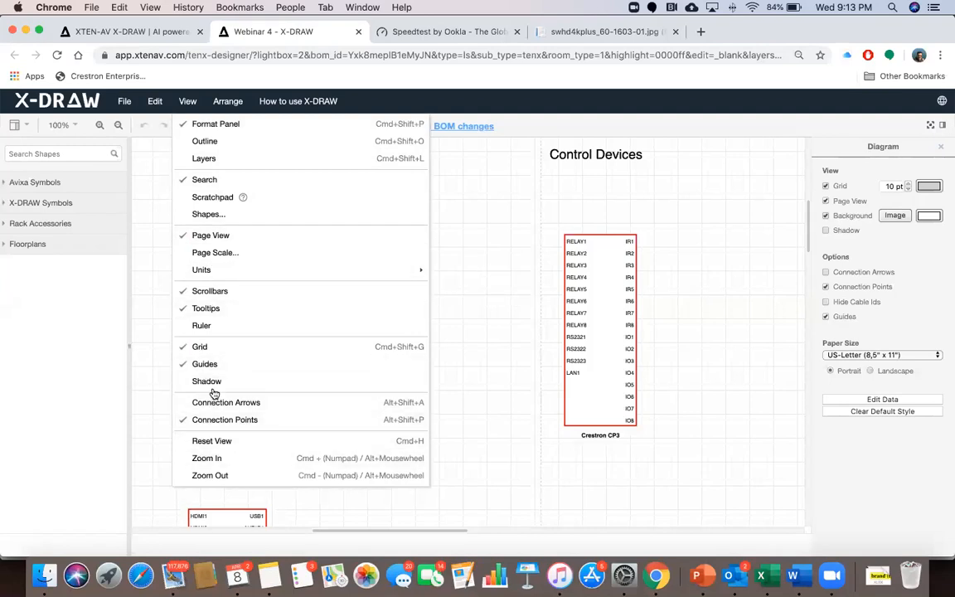
{"action": "left_click", "coordinate": [154, 177]}
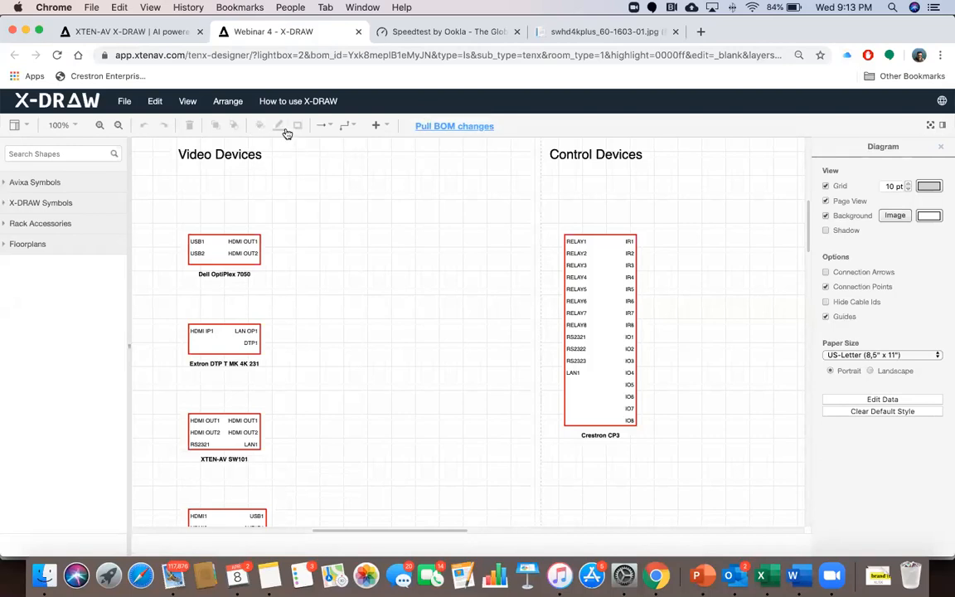
{"action": "left_click", "coordinate": [228, 101]}
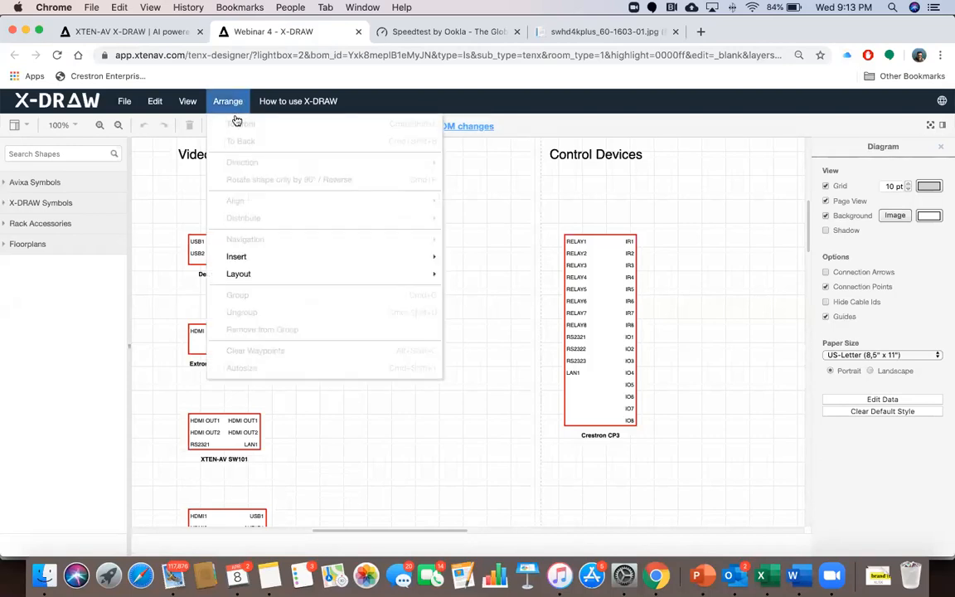
{"action": "left_click", "coordinate": [159, 313]}
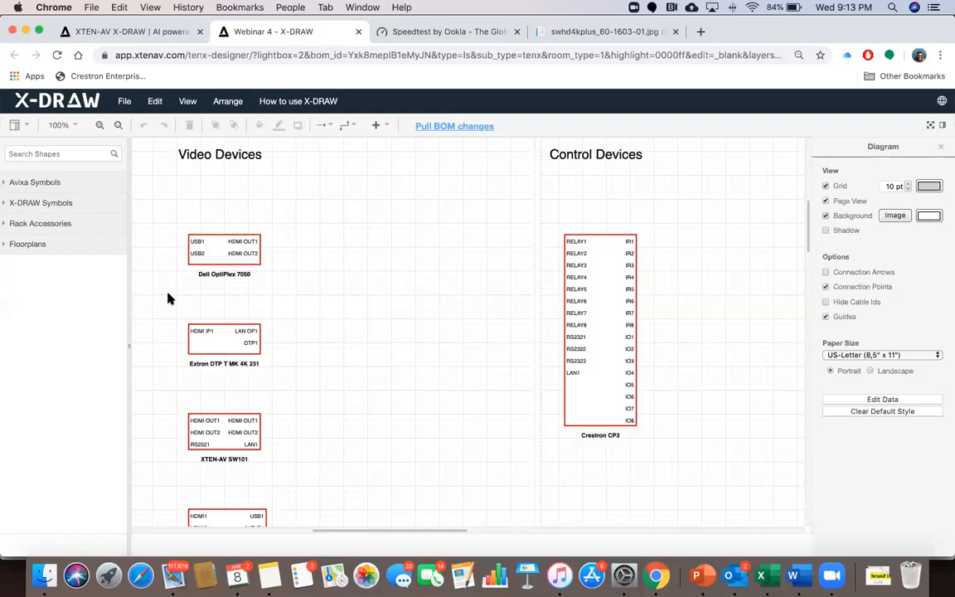
{"action": "left_click", "coordinate": [192, 241]}
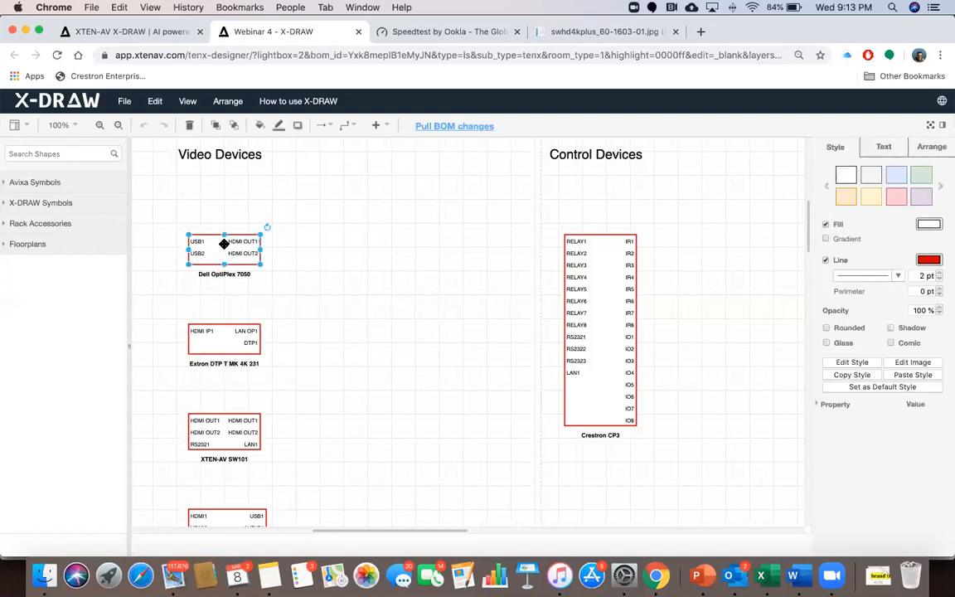
{"action": "left_click", "coordinate": [222, 335], "text": "shift"}
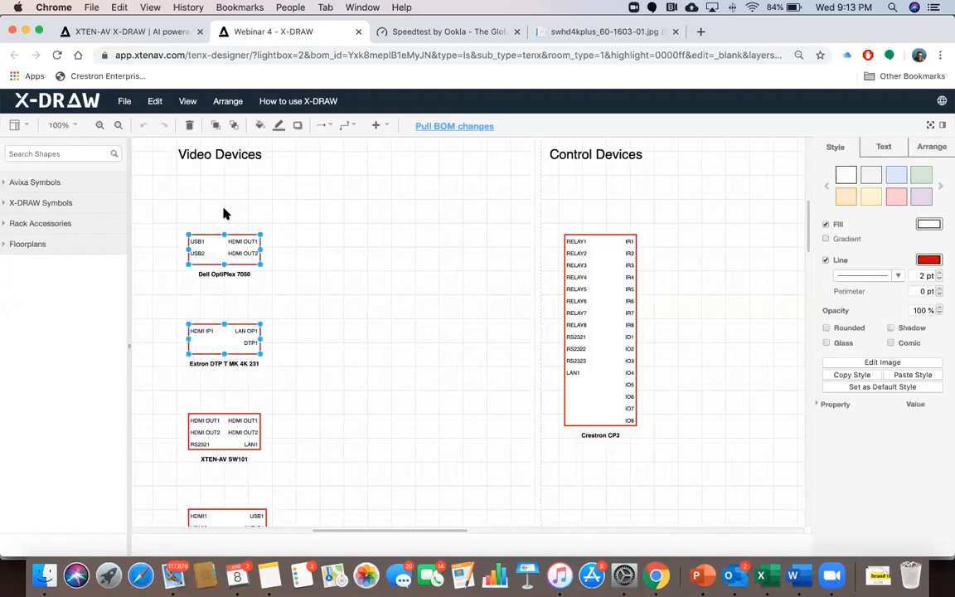
{"action": "left_click", "coordinate": [227, 101]}
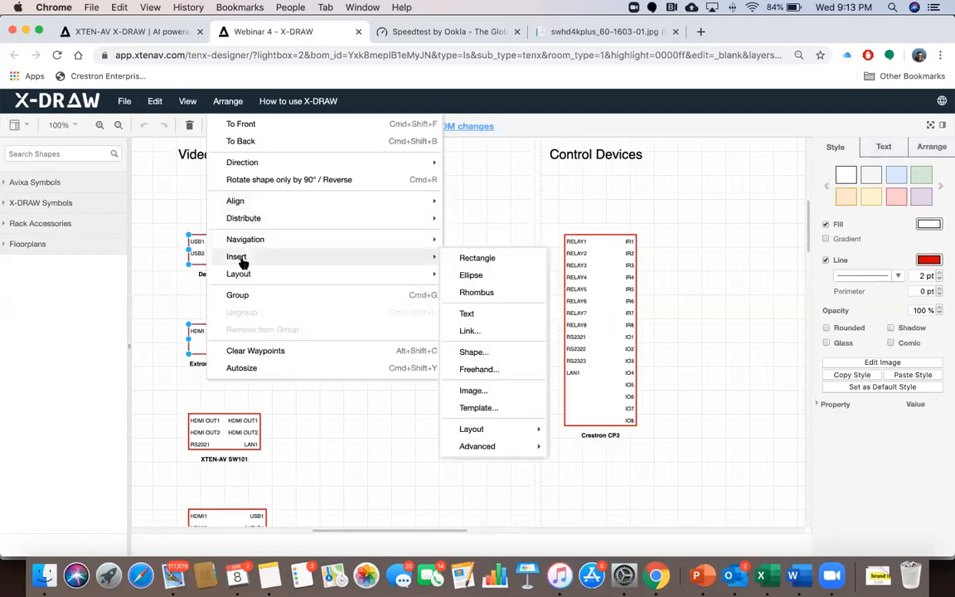
{"action": "left_click", "coordinate": [178, 187]}
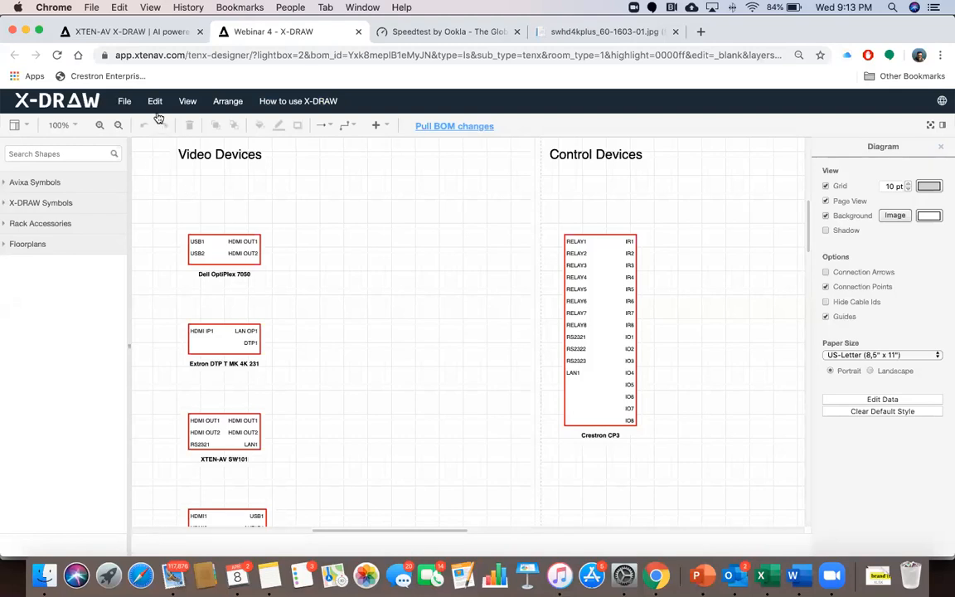
Hide the Format Panel and show it again
{"action": "left_click", "coordinate": [25, 128]}
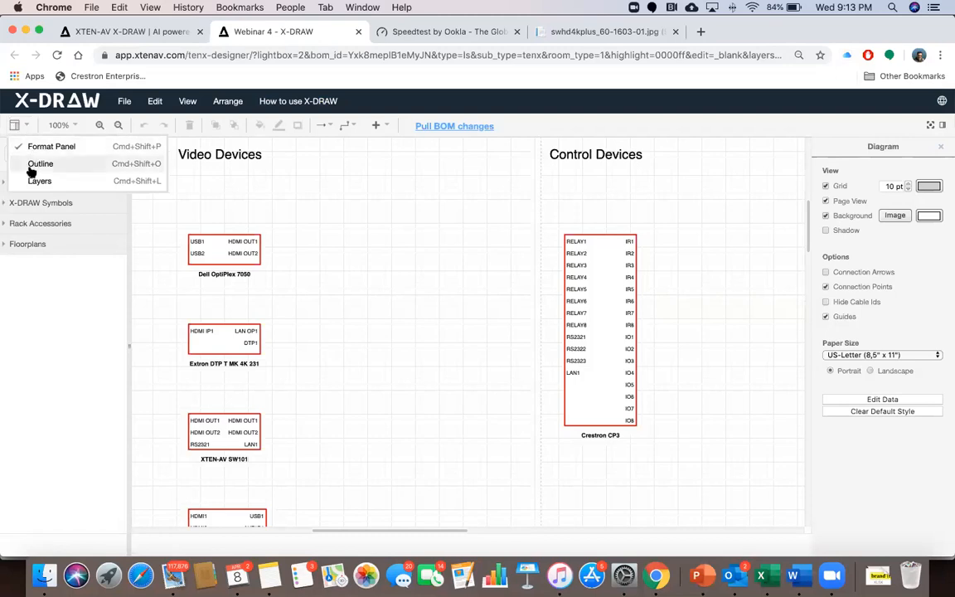
{"action": "left_click", "coordinate": [39, 147]}
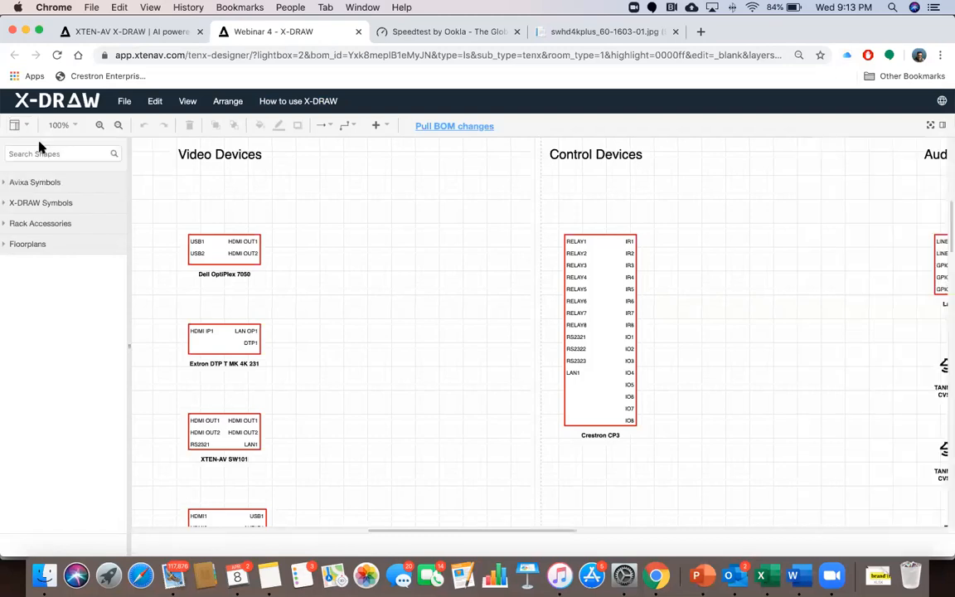
{"action": "left_click", "coordinate": [15, 125]}
{"action": "left_click", "coordinate": [28, 147]}
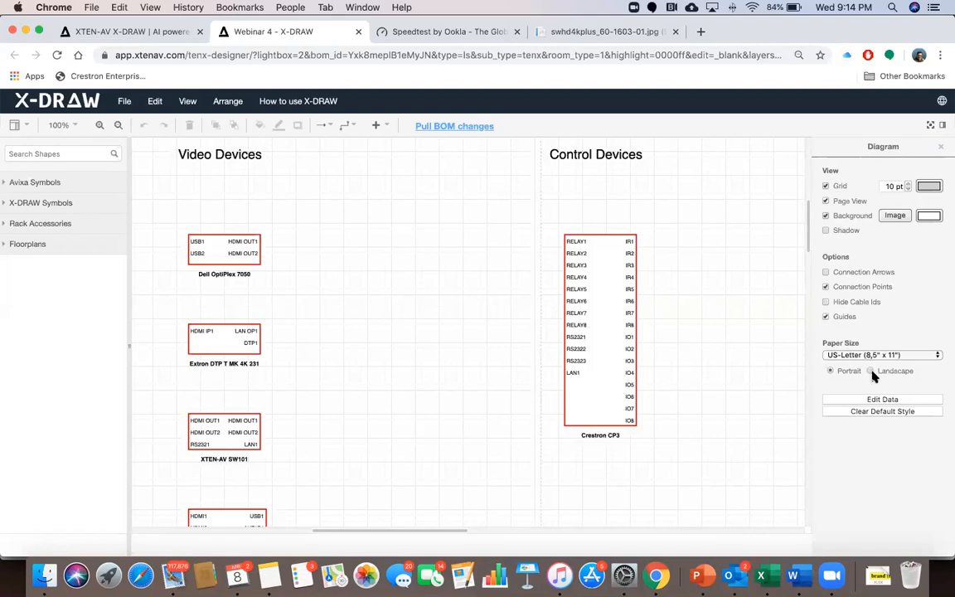
Review the style options of the Crestron CP3 and the style, text and arrangement options of the Dell OptiPlex 7050
{"action": "left_click", "coordinate": [604, 279]}
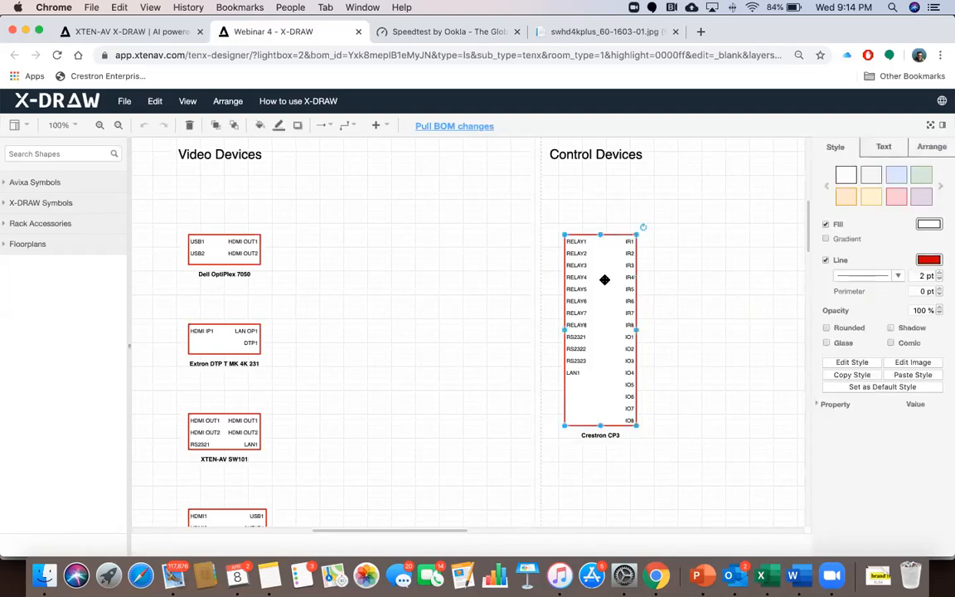
{"action": "left_click", "coordinate": [225, 246]}
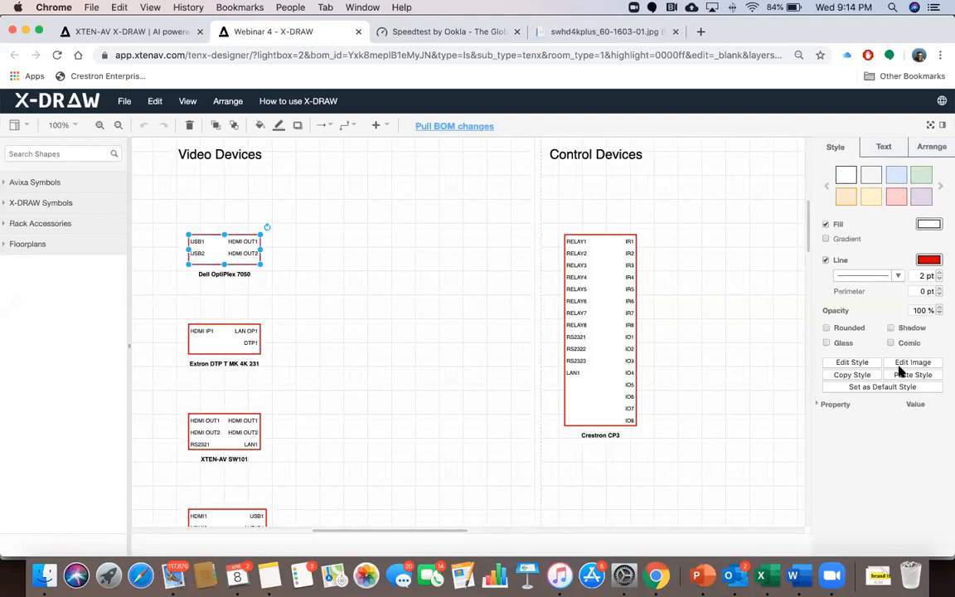
{"action": "left_click", "coordinate": [885, 148]}
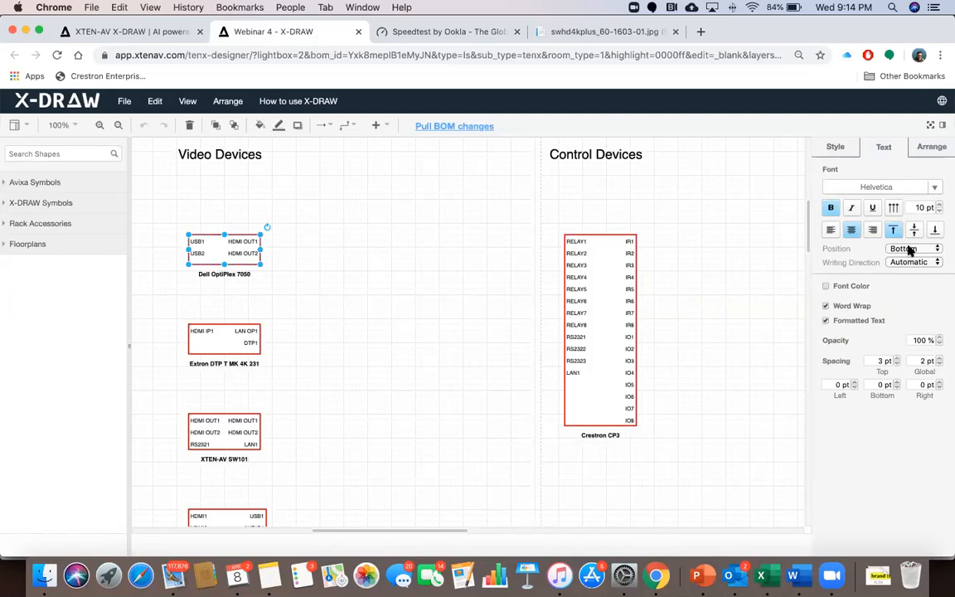
{"action": "left_click", "coordinate": [933, 150]}
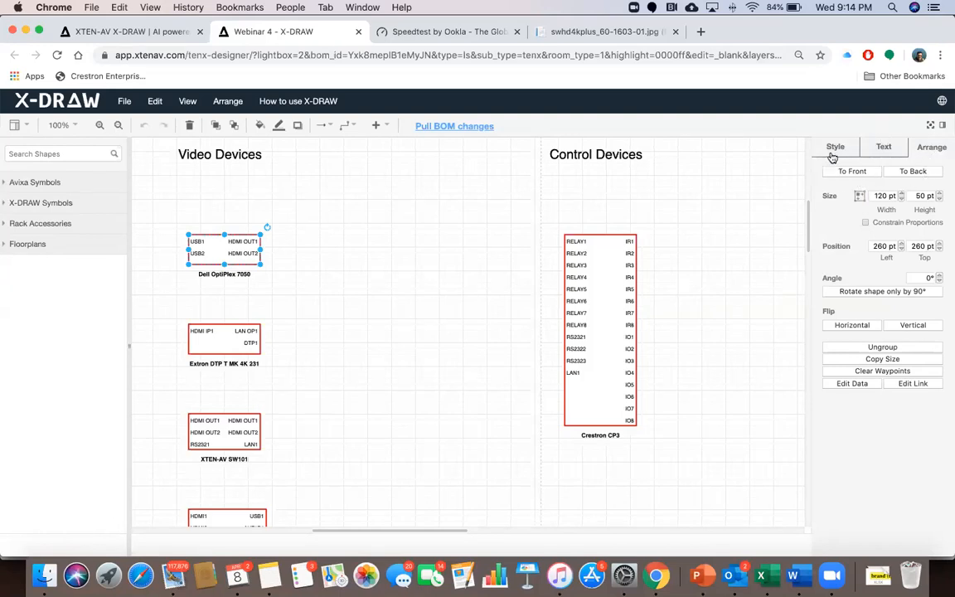
Hide and show the format and shapes panels to compare canvas space, and look across the Control Devices and Audio Devices groups
{"action": "left_click", "coordinate": [932, 126]}
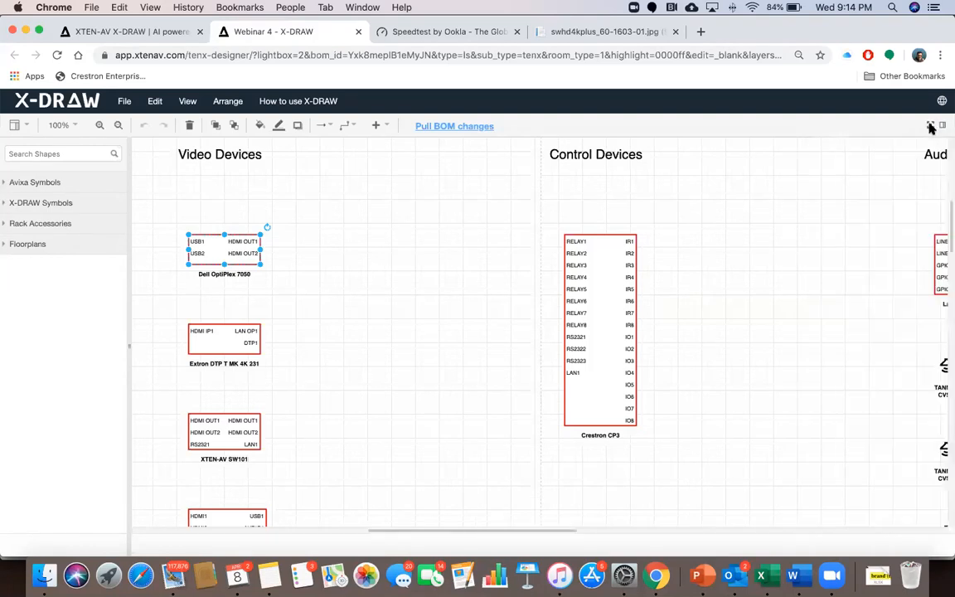
{"action": "left_click", "coordinate": [932, 126]}
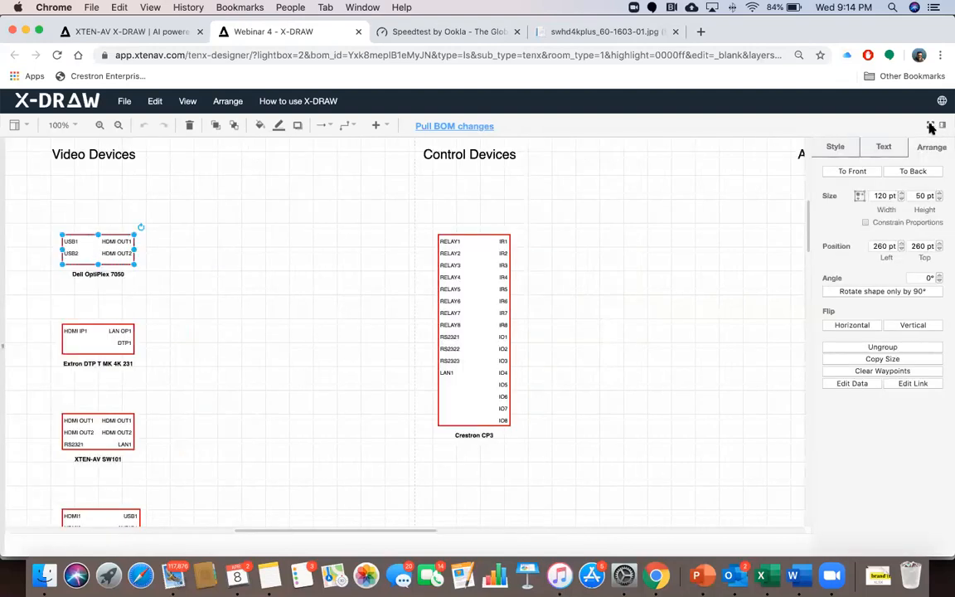
{"action": "left_click", "coordinate": [940, 126]}
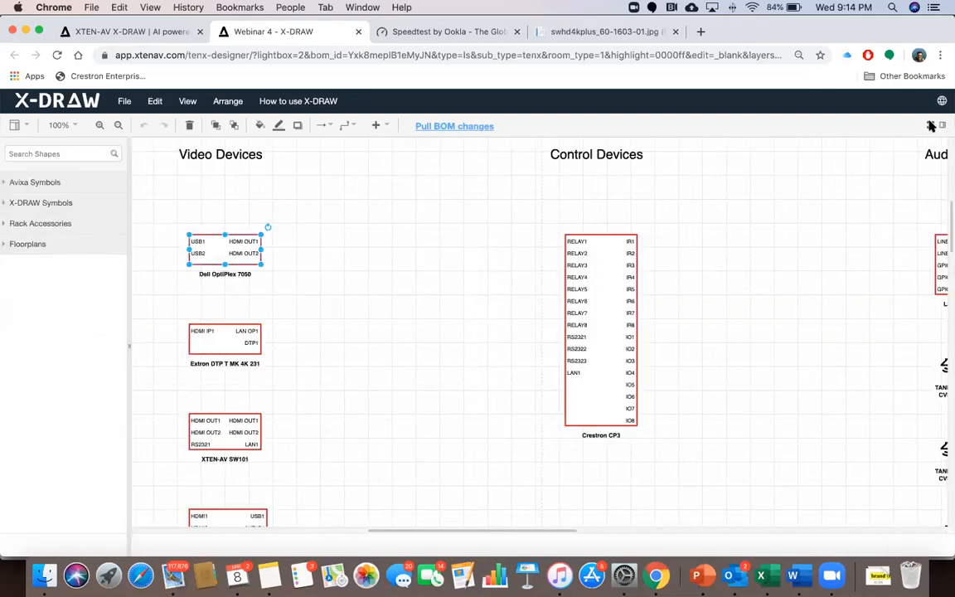
{"action": "left_click", "coordinate": [933, 126]}
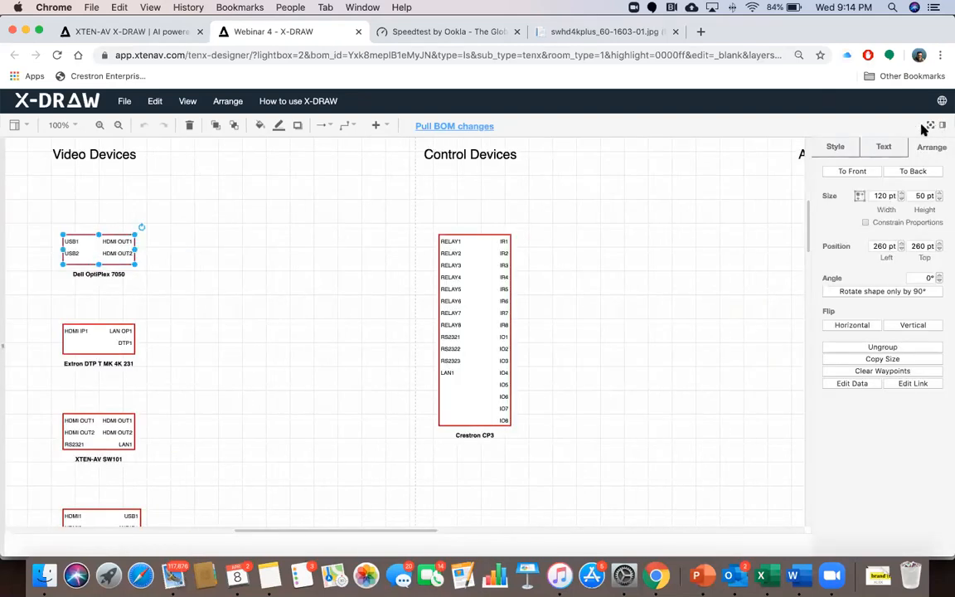
{"action": "left_click", "coordinate": [931, 124]}
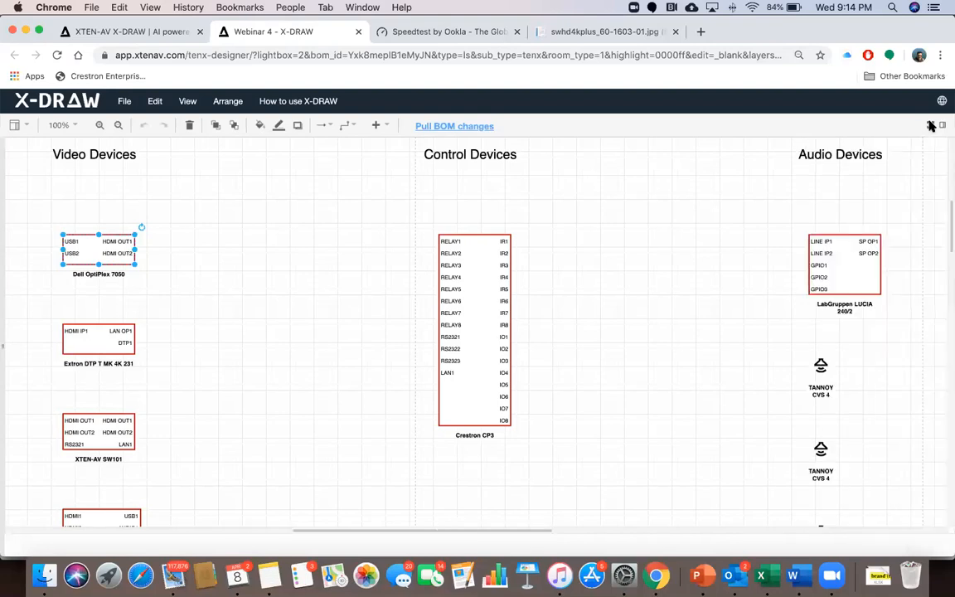
{"action": "left_click", "coordinate": [931, 126]}
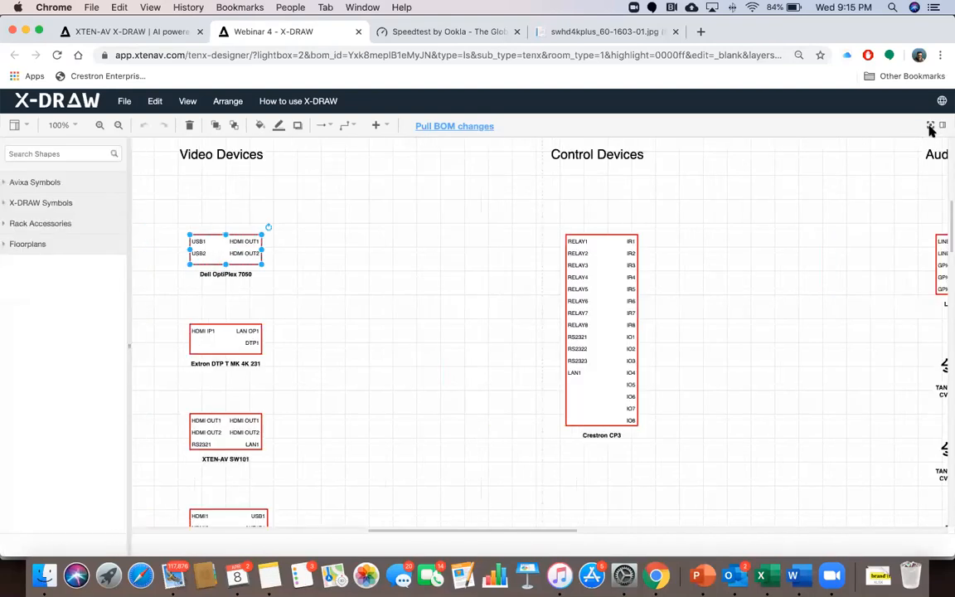
{"action": "scroll", "coordinate": [685, 290], "scroll_direction": "right", "scroll_amount": 5}
{"action": "scroll", "coordinate": [685, 291], "scroll_direction": "right", "scroll_amount": 3}
{"action": "scroll", "coordinate": [684, 292], "scroll_direction": "left", "scroll_amount": 5}
{"action": "scroll", "coordinate": [685, 292], "scroll_direction": "right", "scroll_amount": 2}
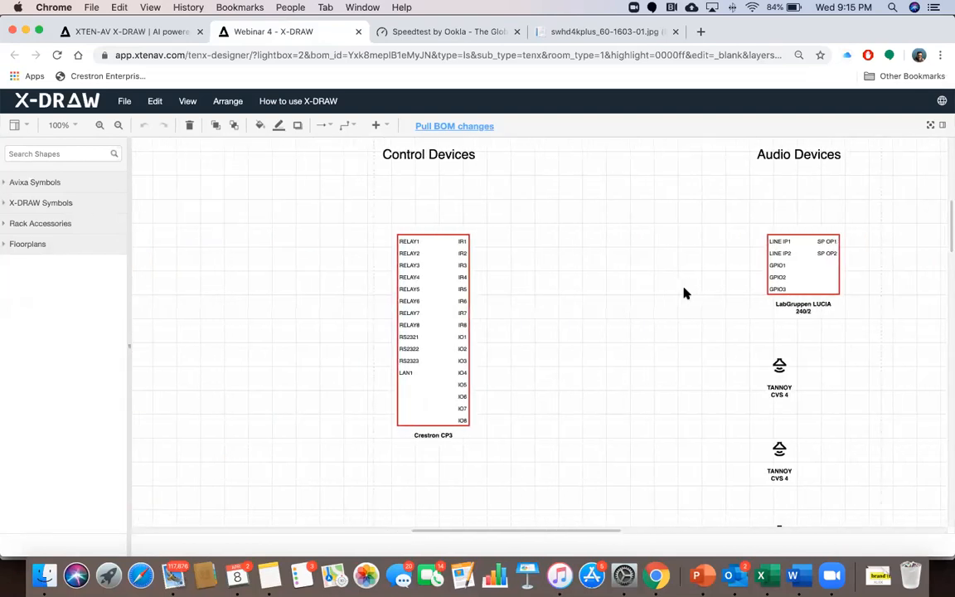
Try the format and shapes panels in other visibility combinations, ending with both shown beside the Control Devices and Audio Devices groups
{"action": "left_click", "coordinate": [943, 125]}
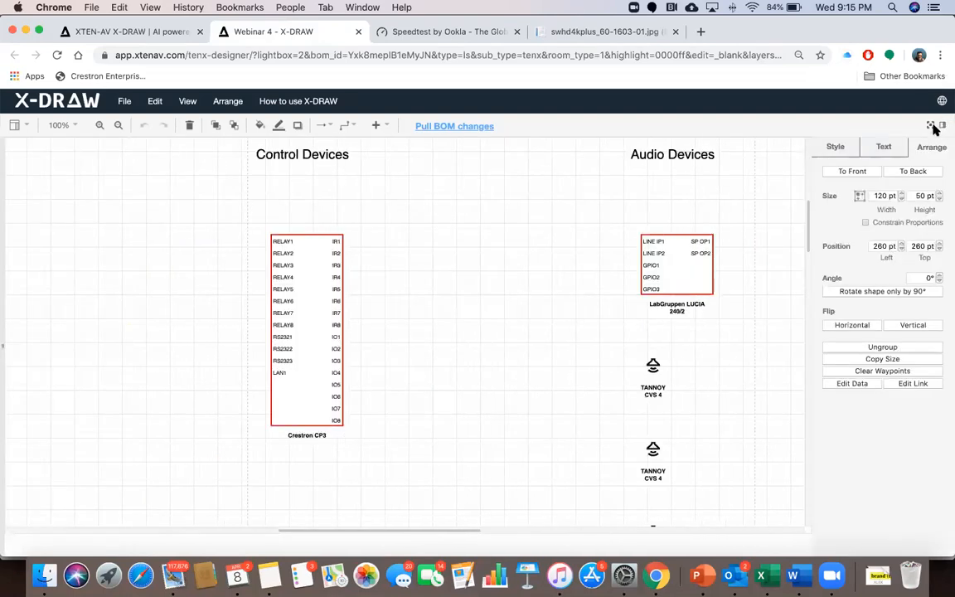
{"action": "left_click", "coordinate": [943, 126]}
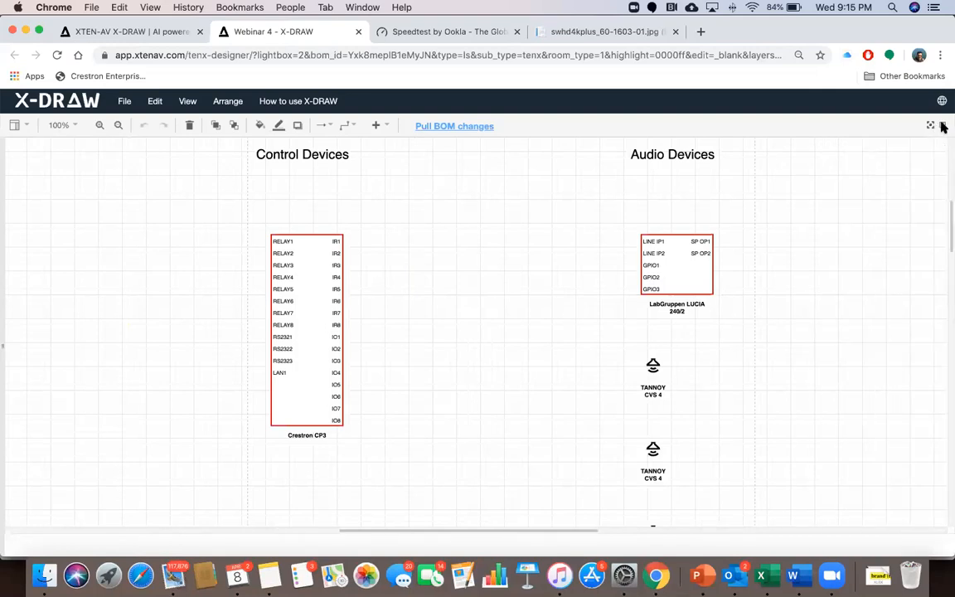
{"action": "left_click", "coordinate": [943, 126]}
{"action": "scroll", "coordinate": [614, 288], "scroll_direction": "right", "scroll_amount": 5}
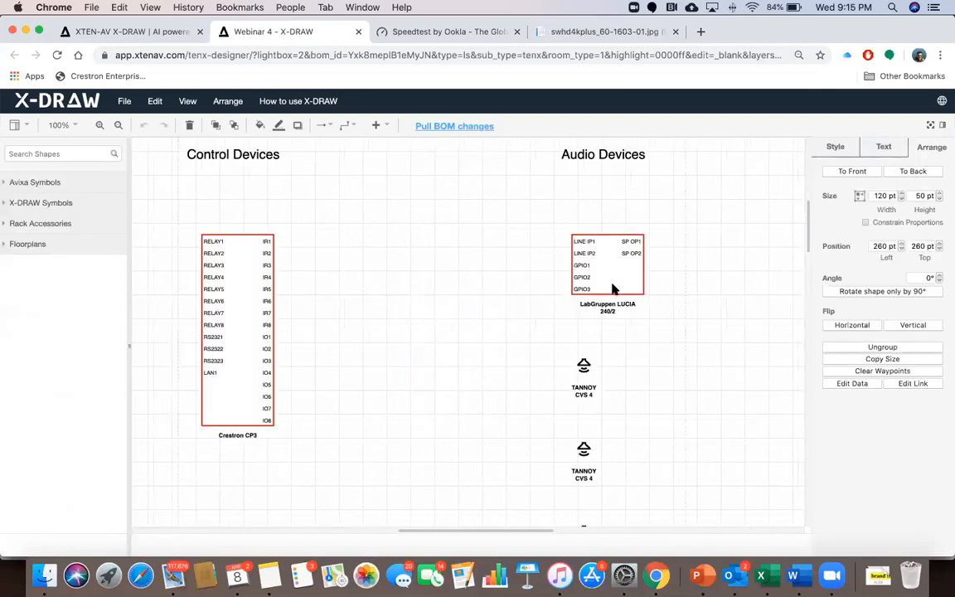
{"action": "scroll", "coordinate": [614, 289], "scroll_direction": "left", "scroll_amount": 3}
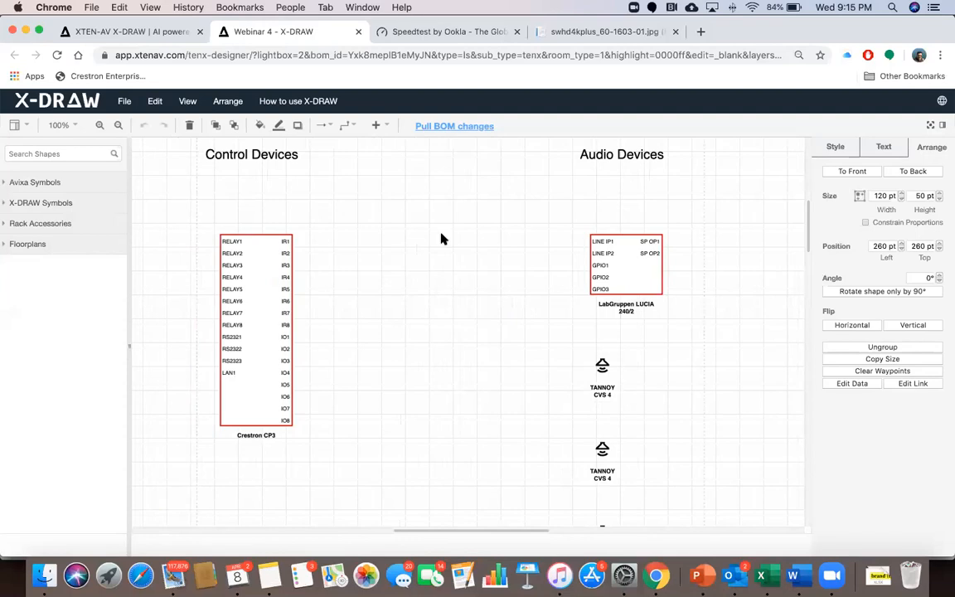
Use the Outline overview to bring the Video Devices blocks into view, and close the overview
{"action": "left_click", "coordinate": [18, 125]}
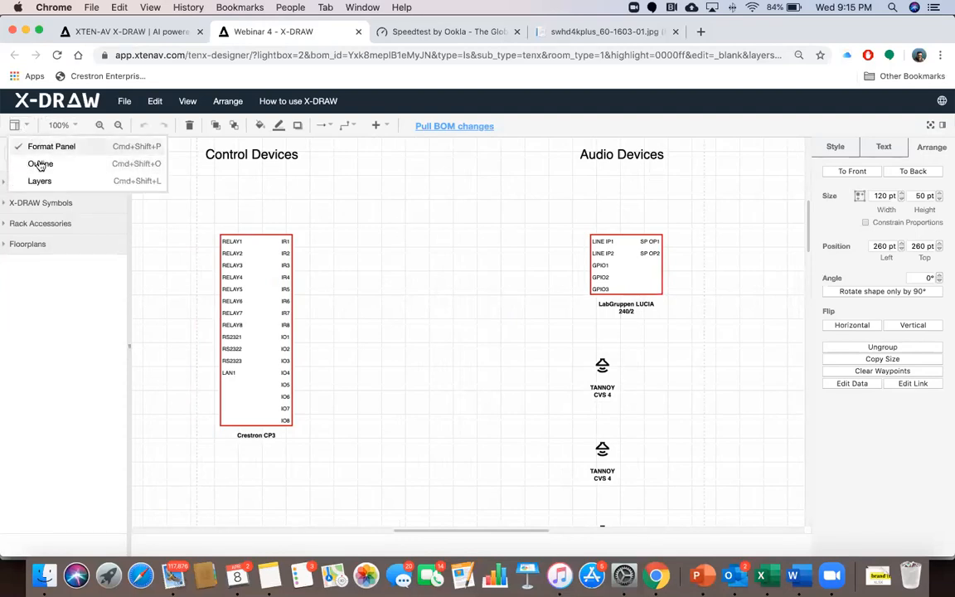
{"action": "left_click", "coordinate": [35, 165]}
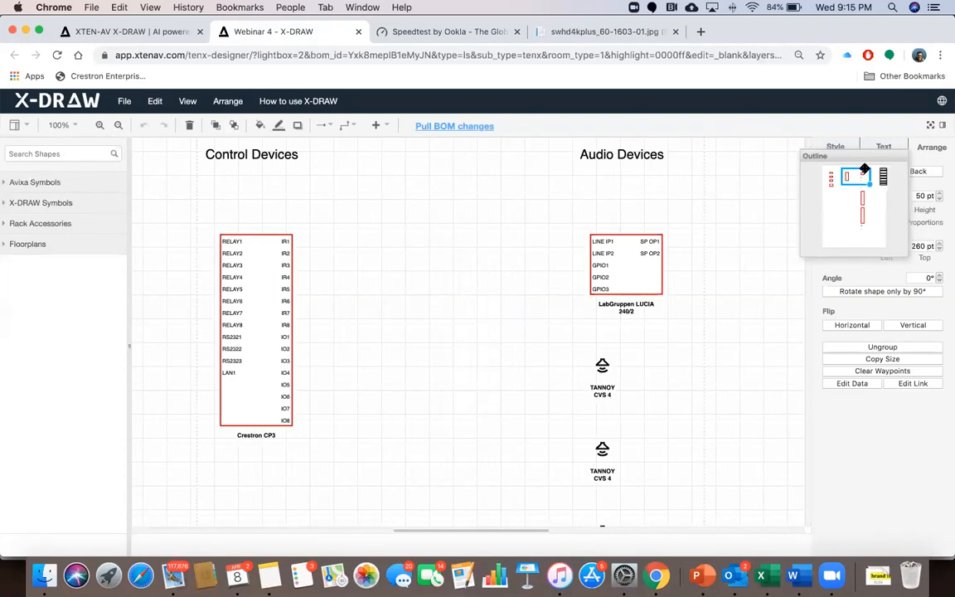
{"action": "mouse_move", "coordinate": [858, 176]}
{"action": "left_mouse_down"}
{"action": "mouse_move", "coordinate": [838, 174]}
{"action": "mouse_move", "coordinate": [874, 175]}
{"action": "mouse_move", "coordinate": [855, 224]}
{"action": "mouse_move", "coordinate": [832, 202]}
{"action": "mouse_move", "coordinate": [834, 179]}
{"action": "mouse_move", "coordinate": [852, 168]}
{"action": "mouse_move", "coordinate": [862, 221]}
{"action": "mouse_move", "coordinate": [863, 176]}
{"action": "mouse_move", "coordinate": [852, 173]}
{"action": "mouse_move", "coordinate": [842, 214]}
{"action": "mouse_move", "coordinate": [859, 234]}
{"action": "mouse_move", "coordinate": [879, 169]}
{"action": "mouse_move", "coordinate": [861, 214]}
{"action": "mouse_move", "coordinate": [862, 187]}
{"action": "mouse_move", "coordinate": [845, 177]}
{"action": "left_mouse_up"}
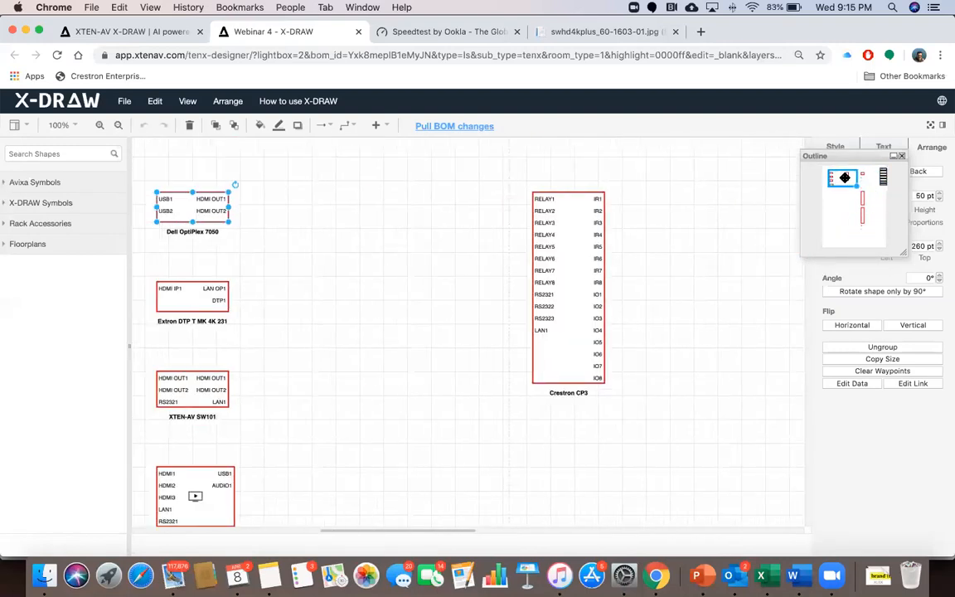
{"action": "left_click", "coordinate": [903, 157]}
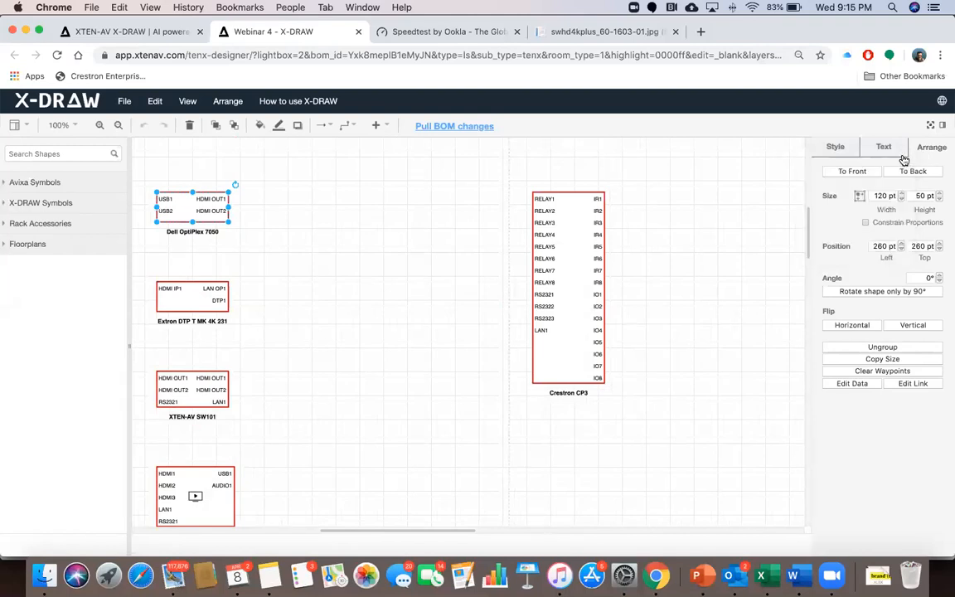
Add a new untitled layer to the drawing and close the Layers window
{"action": "left_click", "coordinate": [24, 128]}
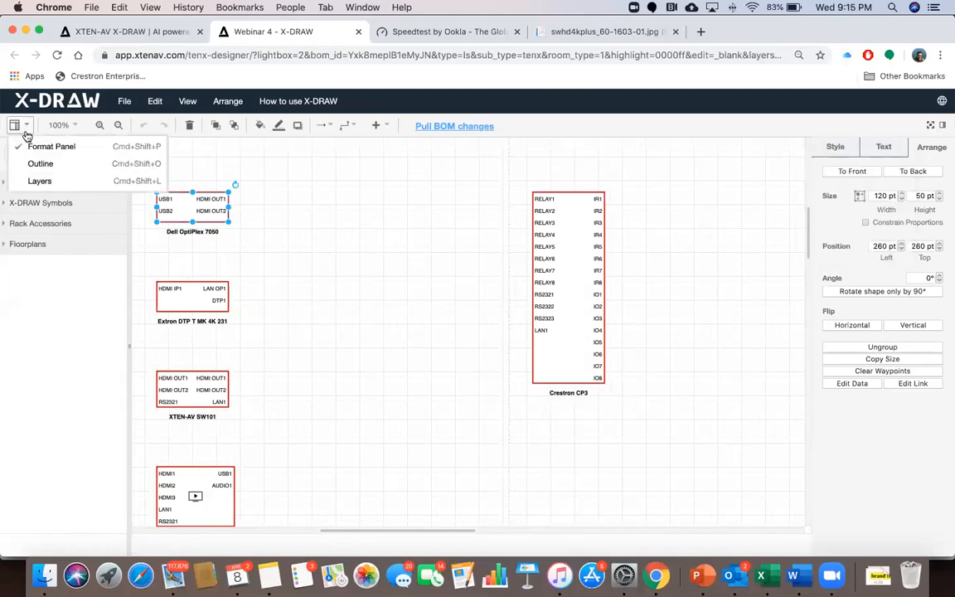
{"action": "left_click", "coordinate": [40, 181]}
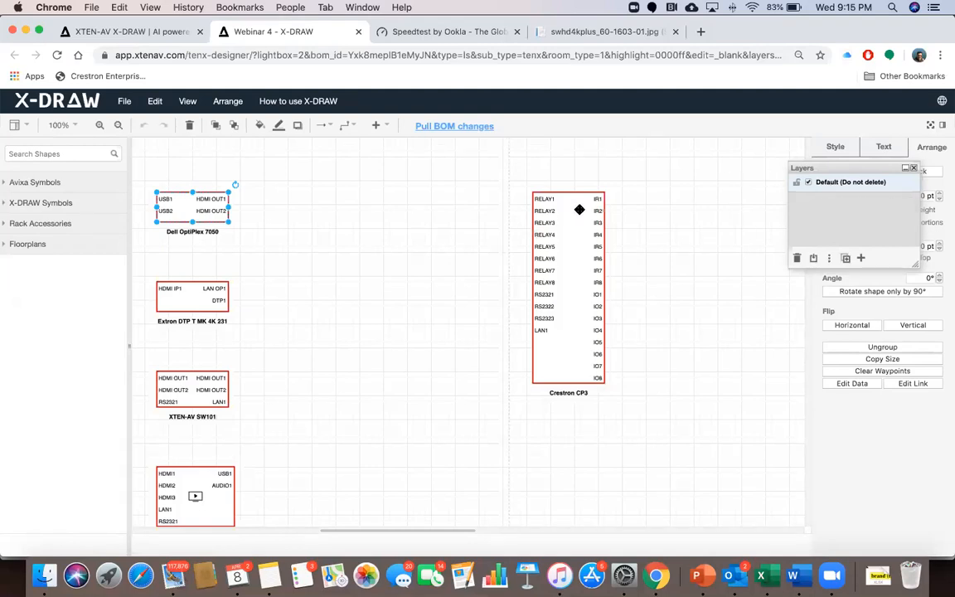
{"action": "left_click", "coordinate": [414, 244]}
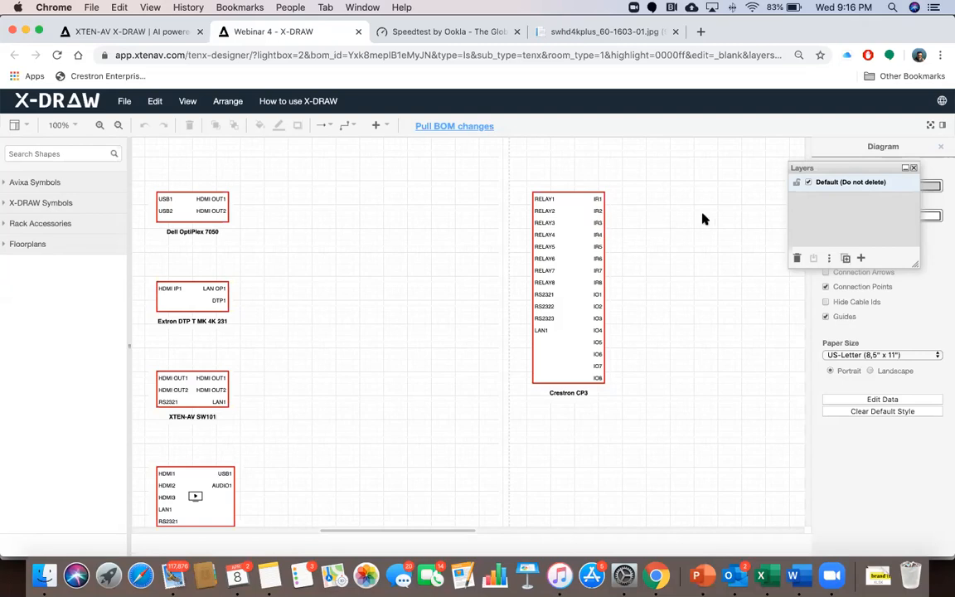
{"action": "left_click", "coordinate": [860, 258]}
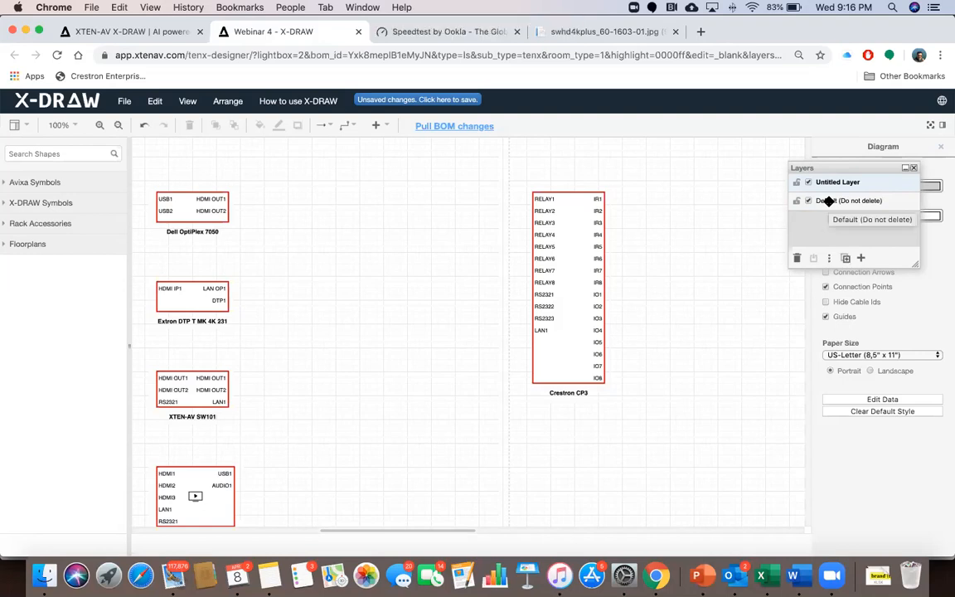
{"action": "left_click", "coordinate": [914, 168]}
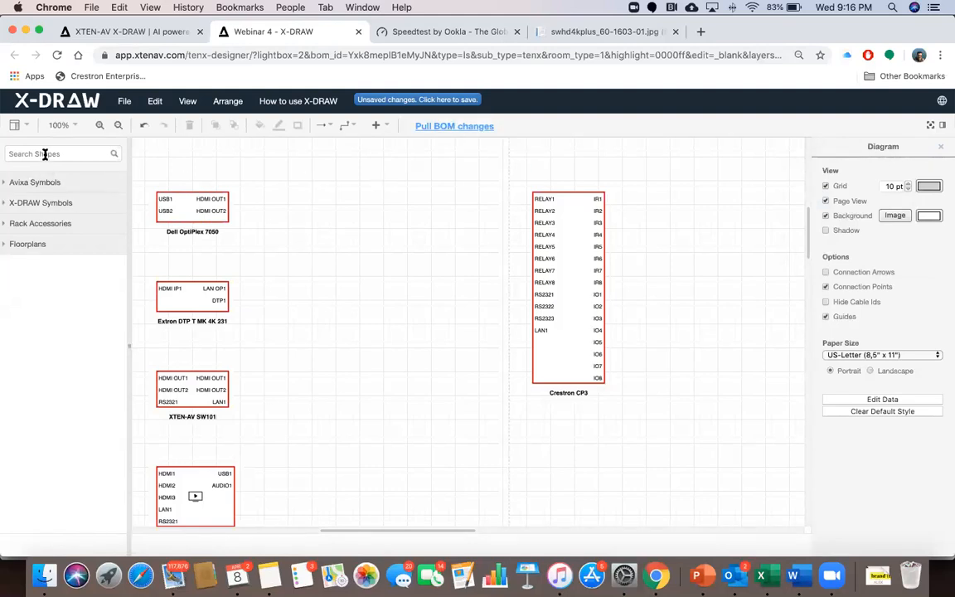
Search the shape library for "router", load more results, look over the symbols and clear the search
{"action": "left_click_drag", "start_coordinate": [55, 23], "coordinate": [59, 20]}
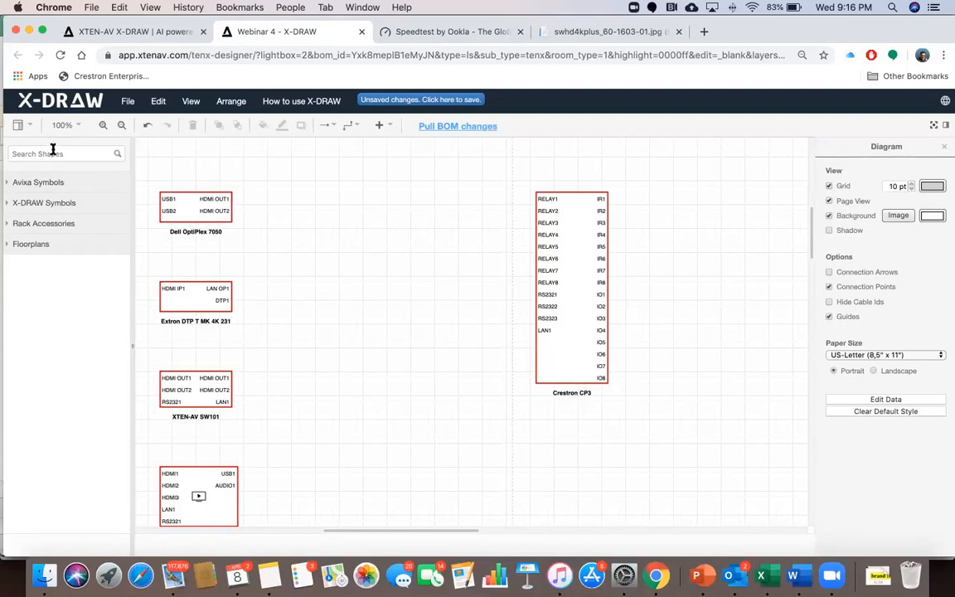
{"action": "type", "text": "rcuter"}
{"action": "key", "text": "Return"}
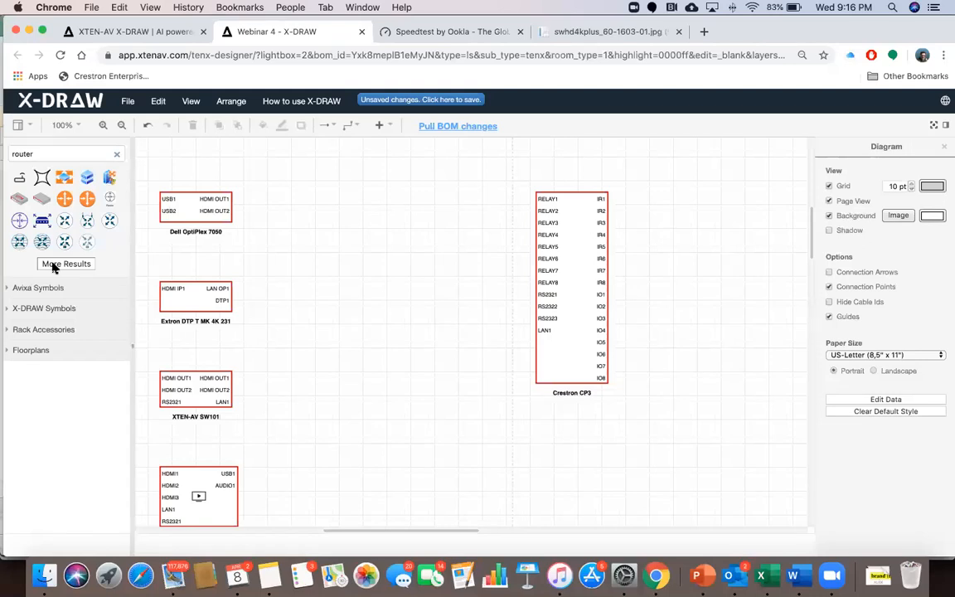
{"action": "left_click", "coordinate": [59, 267]}
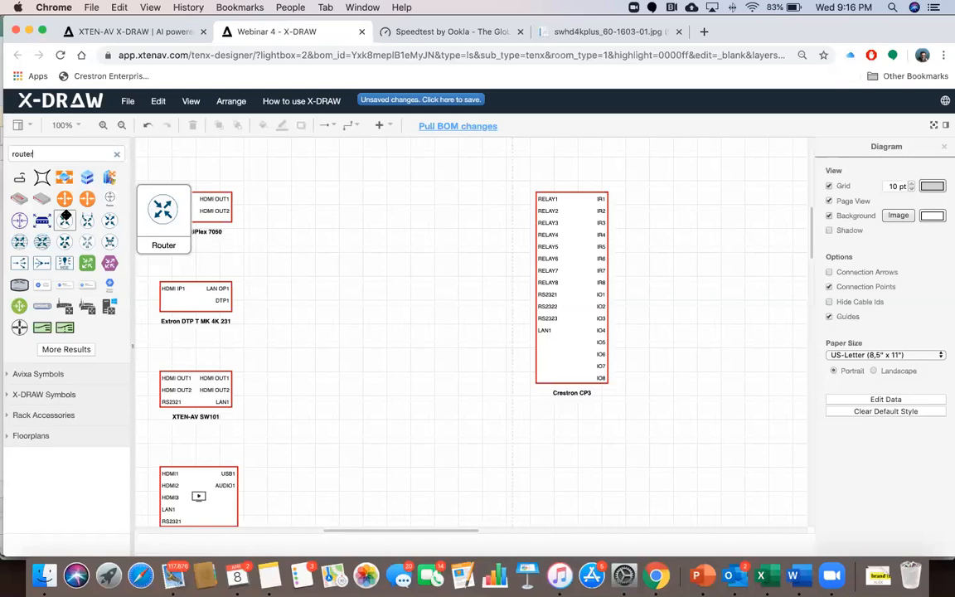
{"action": "left_click", "coordinate": [117, 155]}
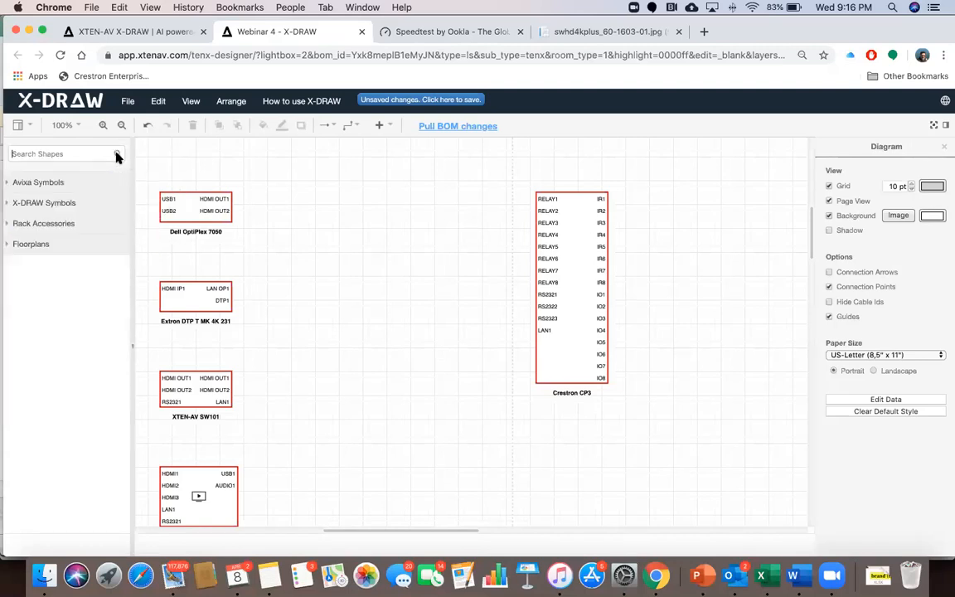
Browse the Avixa Symbols, X-DRAW Symbols and Rack Accessories shape libraries
{"action": "left_click", "coordinate": [66, 183]}
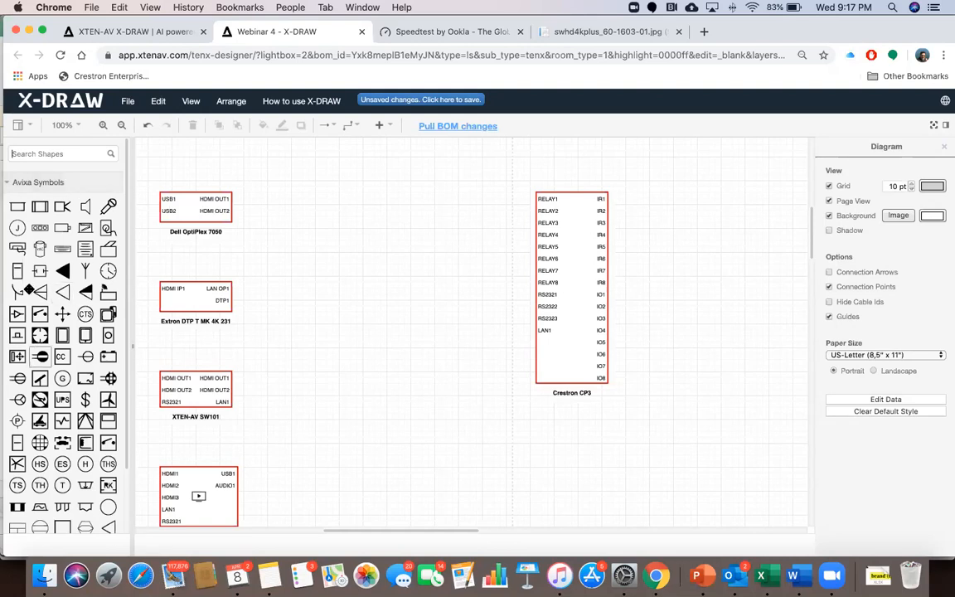
{"action": "left_click", "coordinate": [68, 185]}
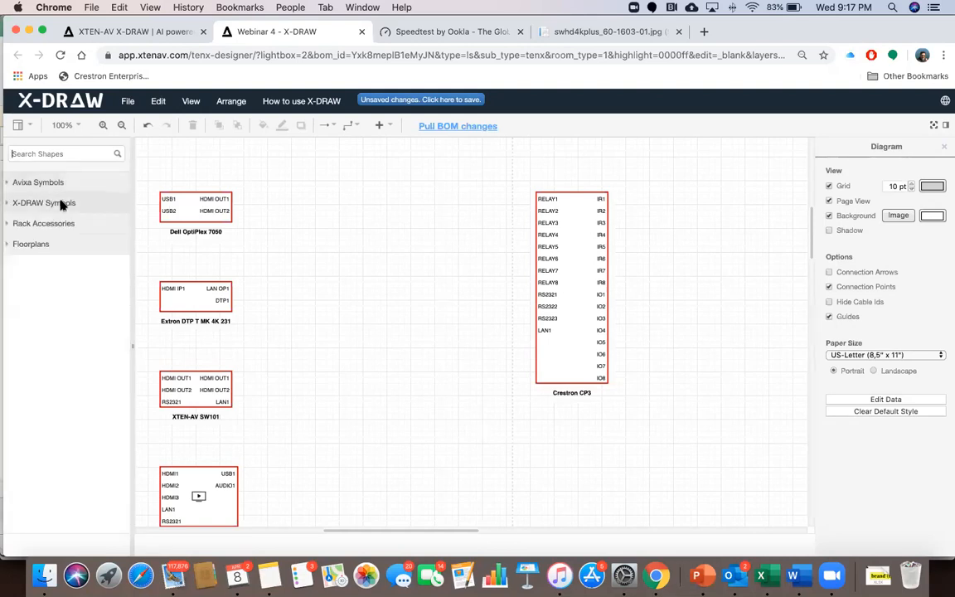
{"action": "left_click", "coordinate": [60, 204]}
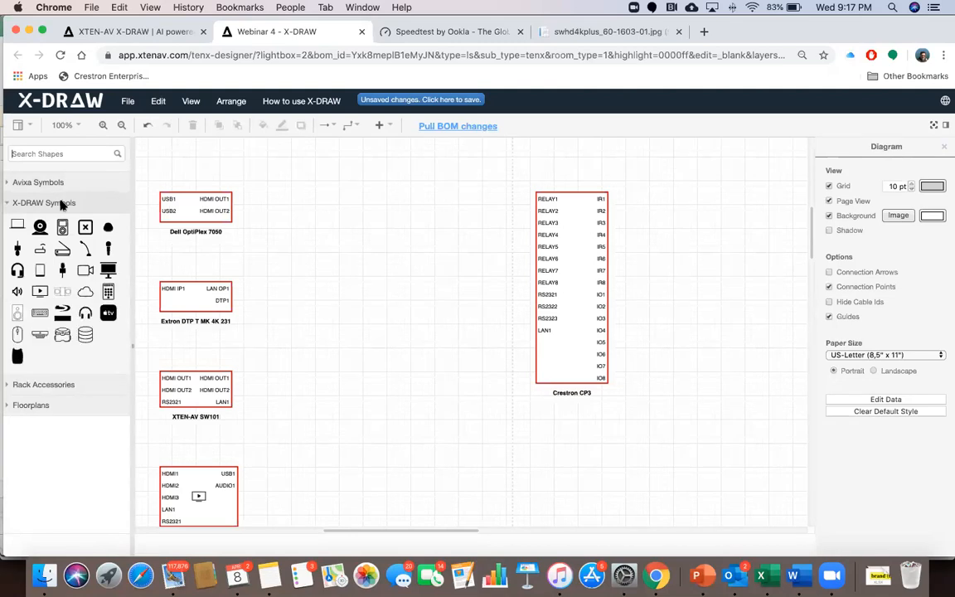
{"action": "left_click", "coordinate": [43, 182]}
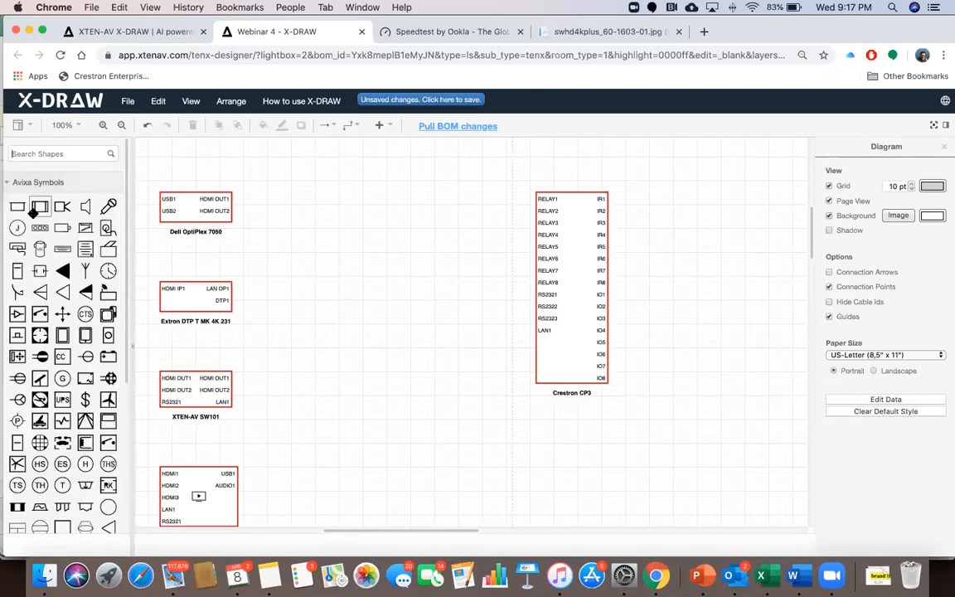
{"action": "mouse_move", "coordinate": [17, 207]}
{"action": "left_click", "coordinate": [33, 184]}
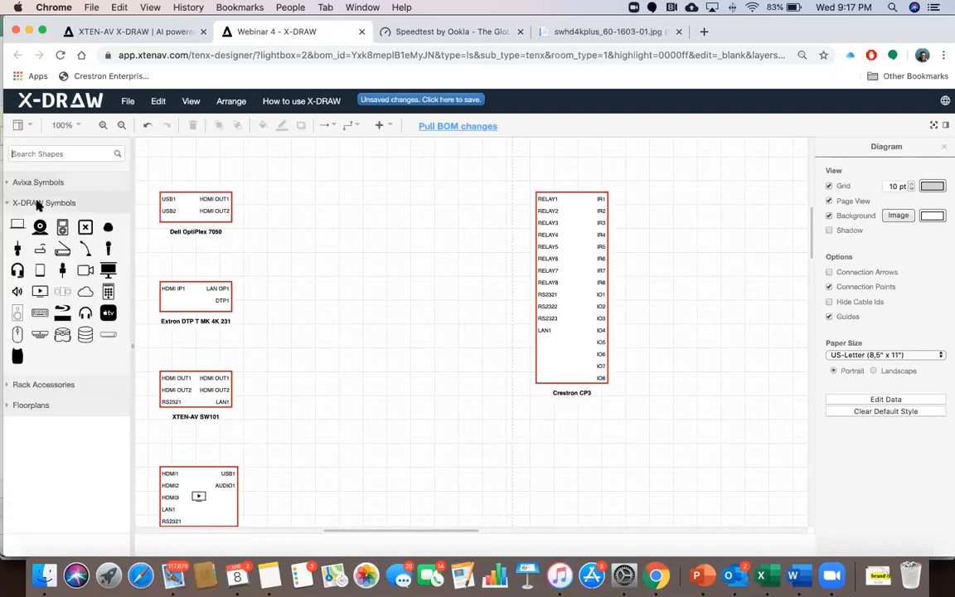
{"action": "mouse_move", "coordinate": [31, 338]}
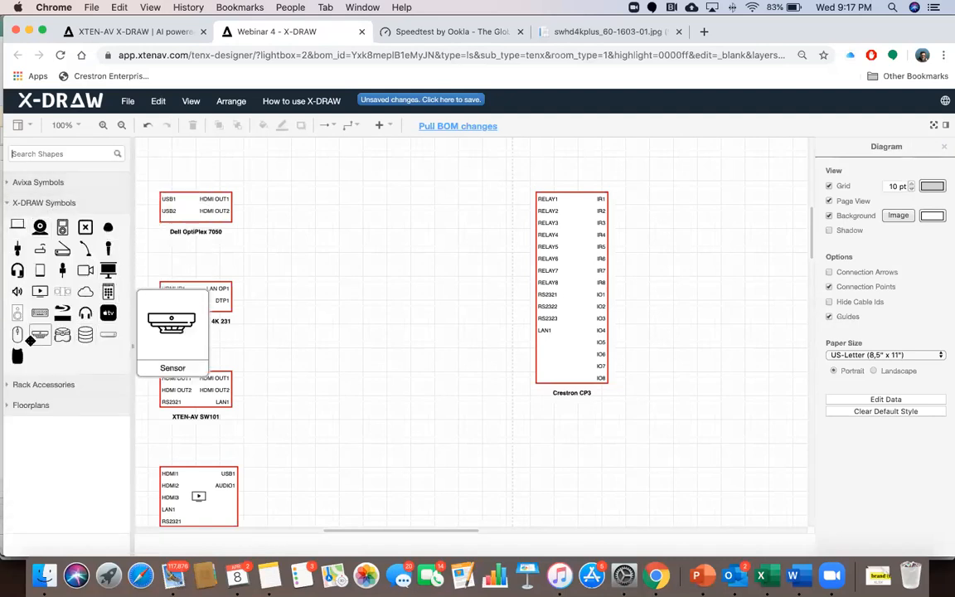
{"action": "left_click", "coordinate": [58, 206]}
{"action": "left_click", "coordinate": [43, 223]}
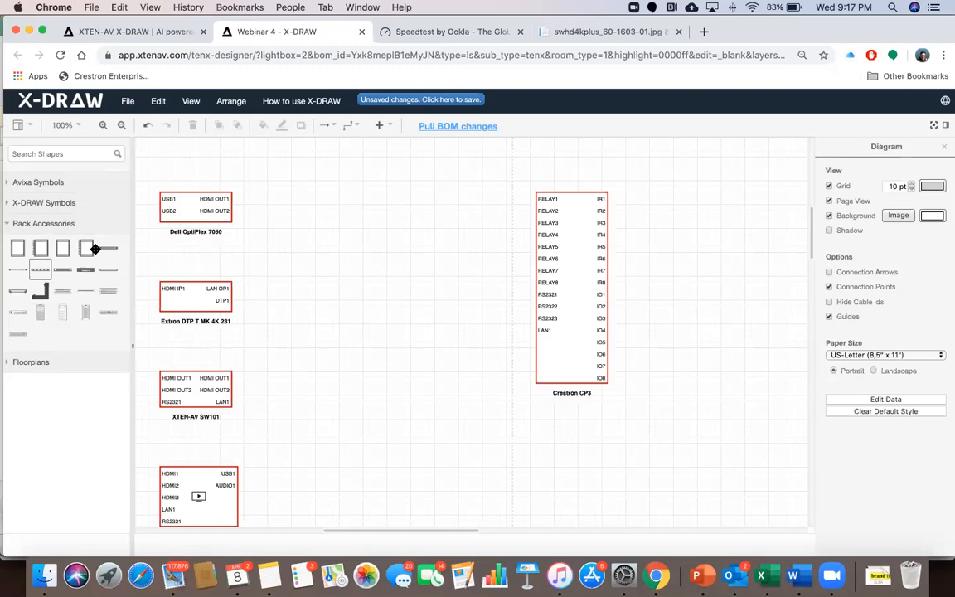
Collapse the Rack Accessories shape library, look over the Floorplans shapes and collapse that library too
{"action": "left_click", "coordinate": [25, 224]}
{"action": "left_click", "coordinate": [33, 243]}
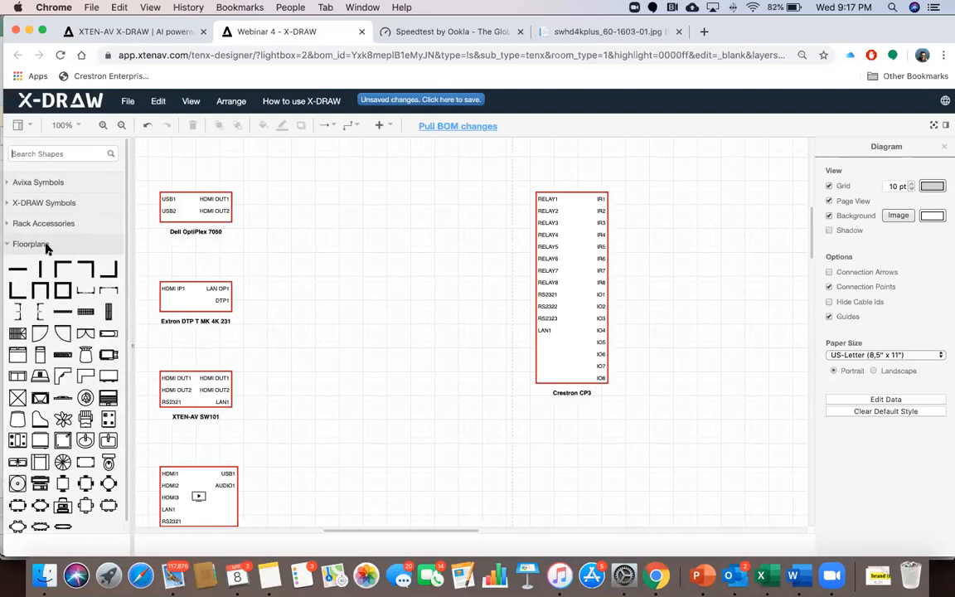
{"action": "left_click", "coordinate": [46, 246]}
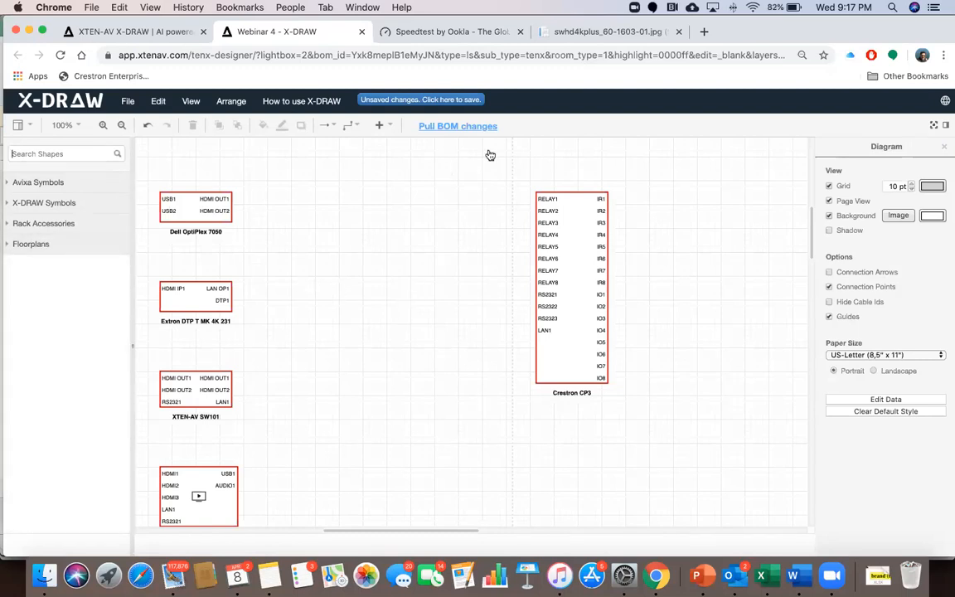
Look at the Webinar 4 product list page and return to the X-DRAW drawing
{"action": "left_click", "coordinate": [437, 131]}
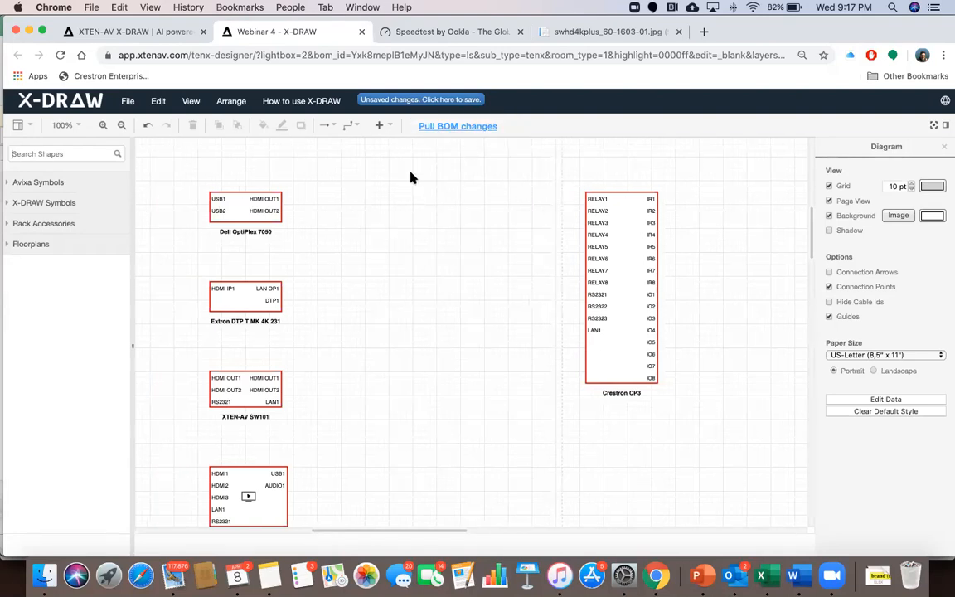
{"action": "left_click", "coordinate": [145, 28]}
{"action": "left_click", "coordinate": [229, 33]}
{"action": "left_click", "coordinate": [186, 33]}
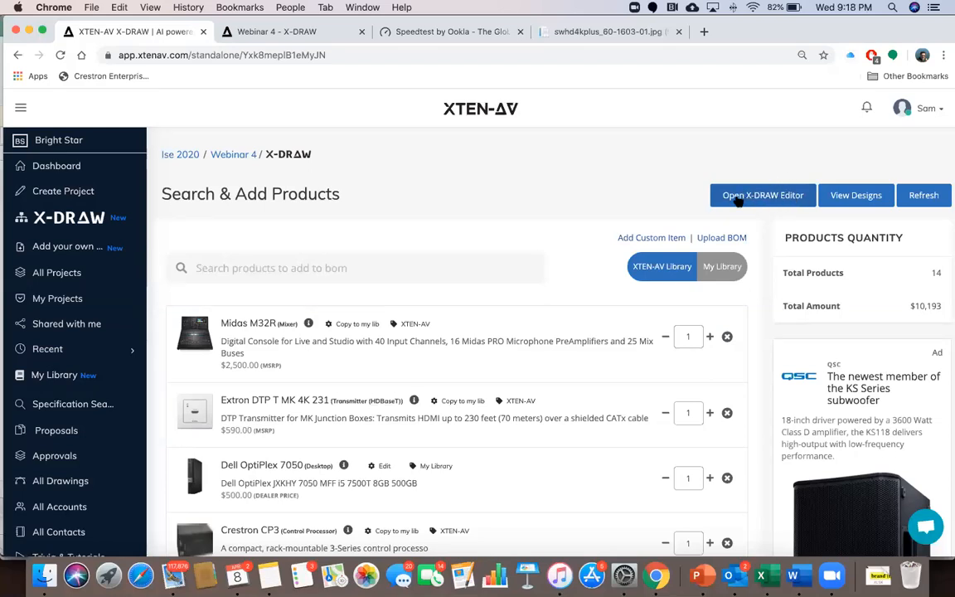
{"action": "left_click", "coordinate": [295, 31]}
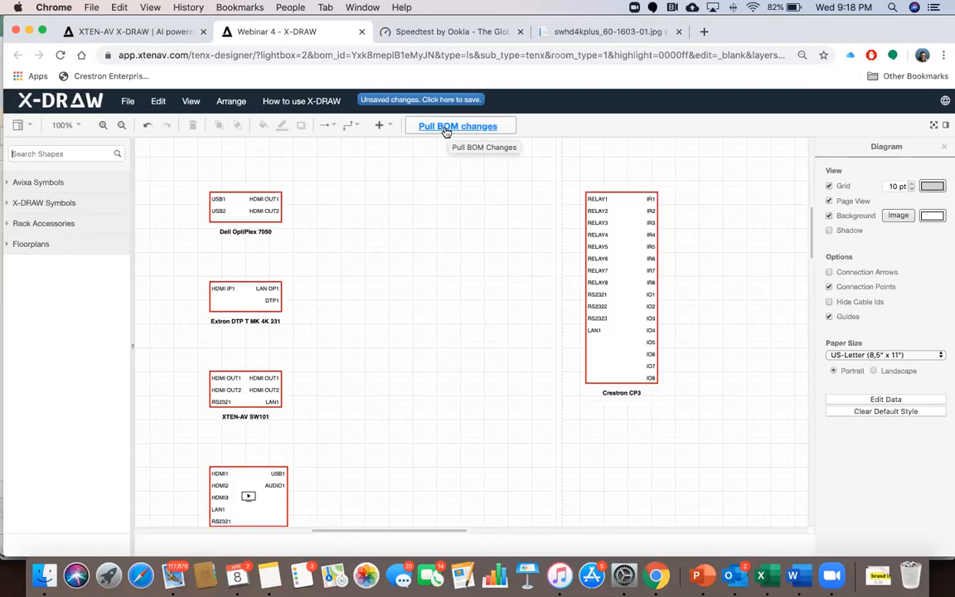
Check the Midas M32R entry in the product list and look over the mixer's block in the drawing
{"action": "left_click", "coordinate": [148, 33]}
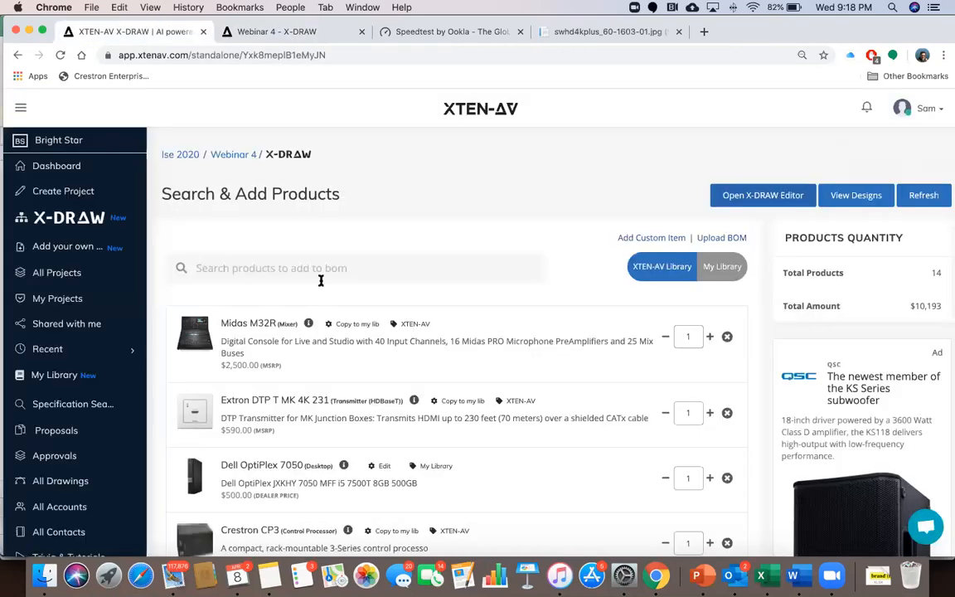
{"action": "scroll", "coordinate": [293, 317], "scroll_direction": "down", "scroll_amount": 1}
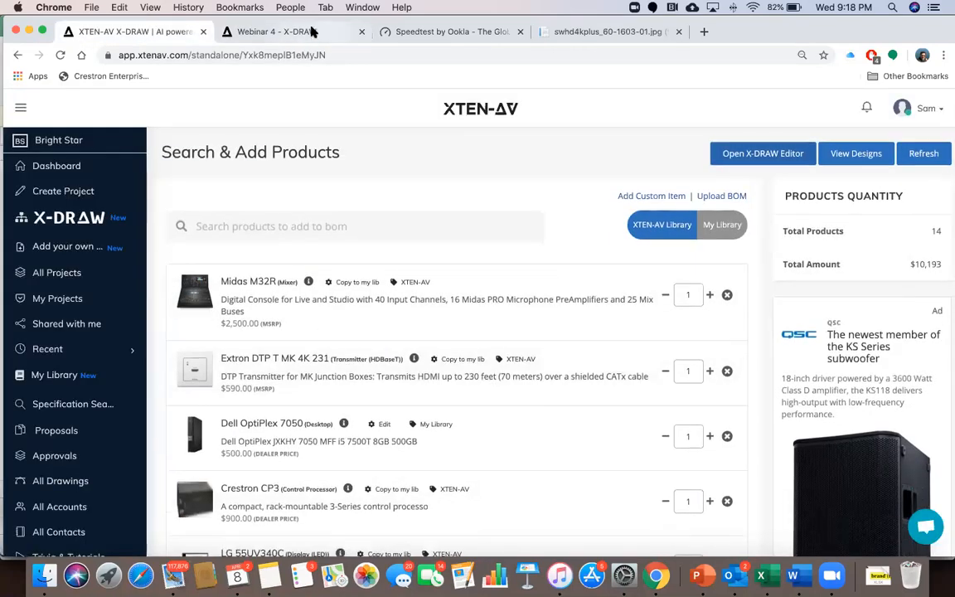
{"action": "left_click", "coordinate": [311, 31]}
{"action": "scroll", "coordinate": [440, 372], "scroll_direction": "down", "scroll_amount": 10}
{"action": "scroll", "coordinate": [439, 373], "scroll_direction": "right", "scroll_amount": 5}
{"action": "scroll", "coordinate": [439, 372], "scroll_direction": "down", "scroll_amount": 10}
{"action": "scroll", "coordinate": [332, 307], "scroll_direction": "up", "scroll_amount": 5}
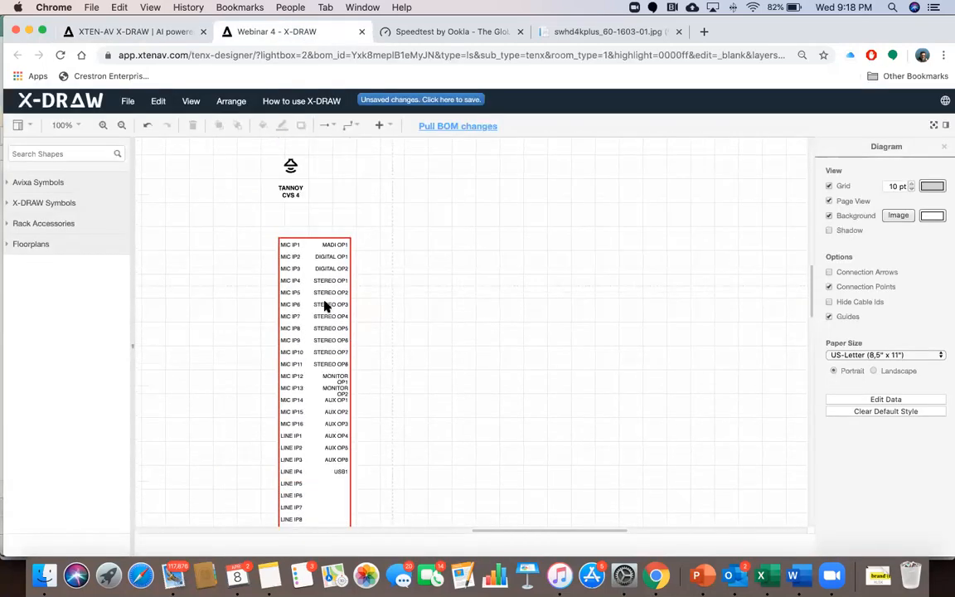
{"action": "scroll", "coordinate": [327, 306], "scroll_direction": "left", "scroll_amount": 2}
{"action": "scroll", "coordinate": [299, 266], "scroll_direction": "down", "scroll_amount": 5}
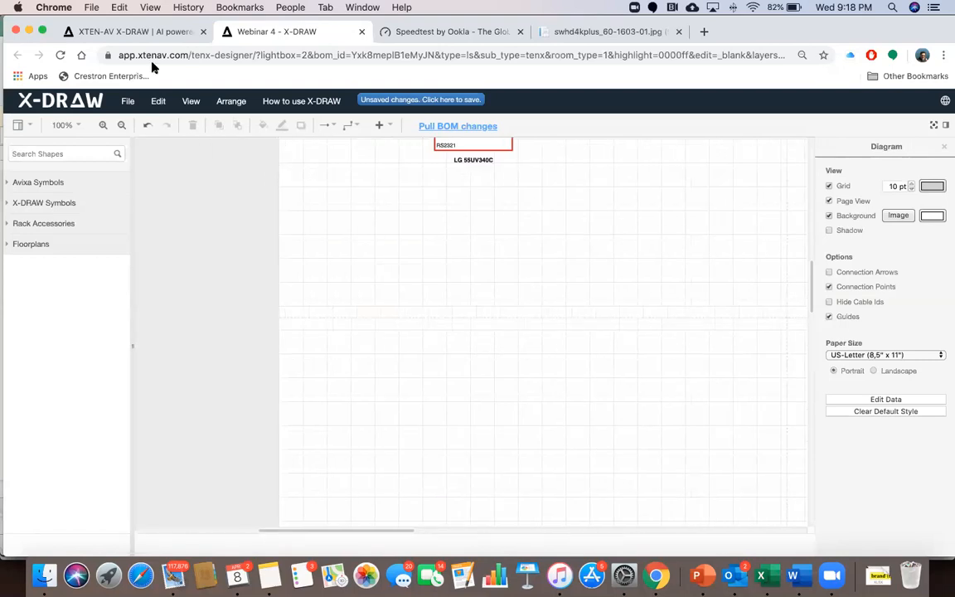
Delete the Midas M32R mixer from the Webinar 4 product list and confirm the deletion
{"action": "left_click", "coordinate": [137, 33]}
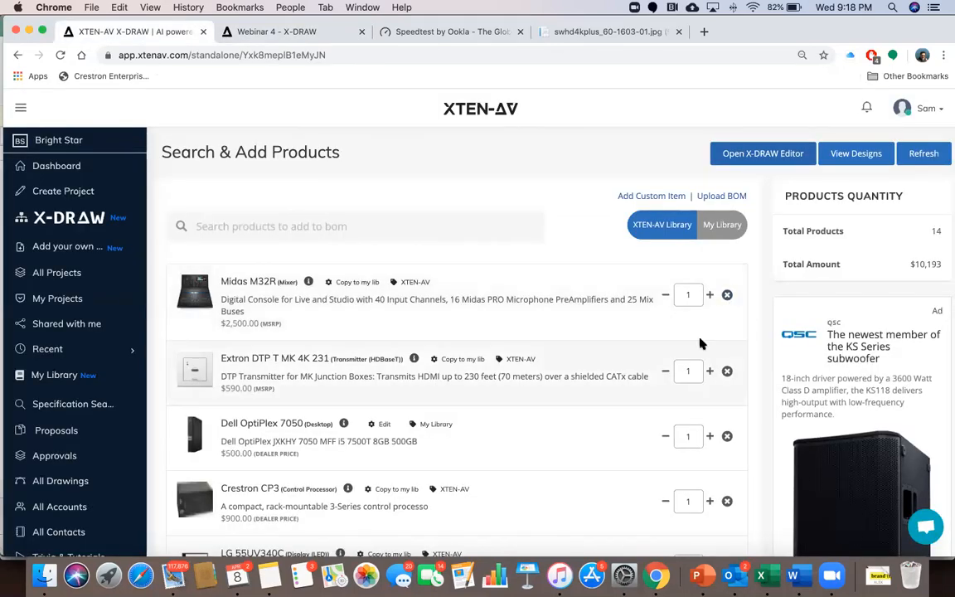
{"action": "left_click", "coordinate": [728, 296]}
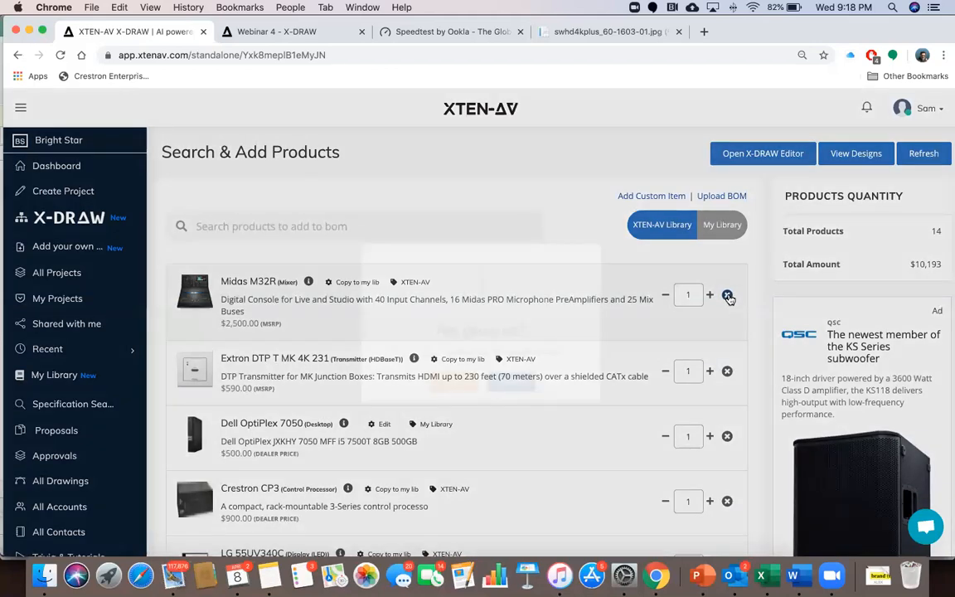
{"action": "left_click", "coordinate": [509, 392]}
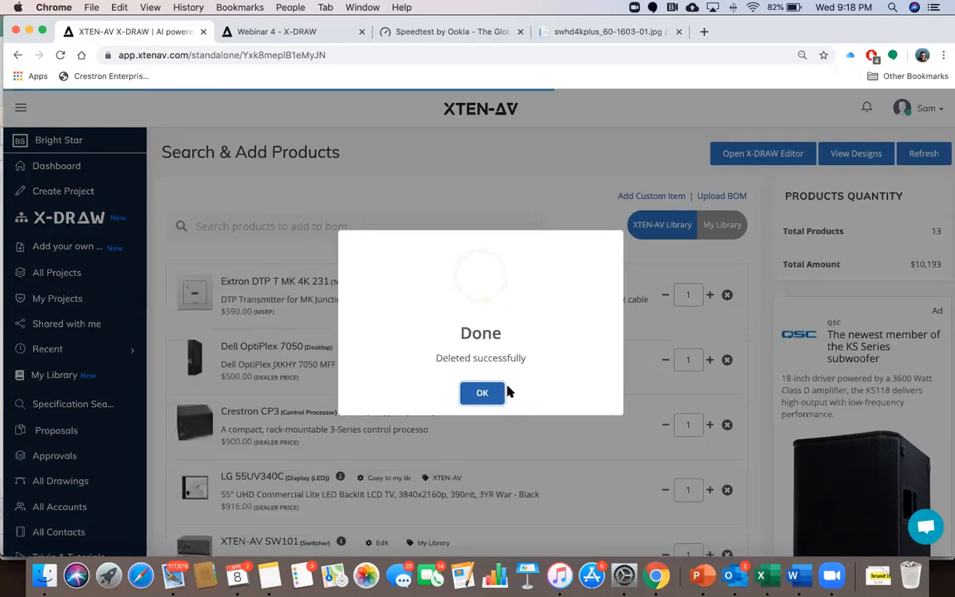
{"action": "left_click", "coordinate": [483, 394]}
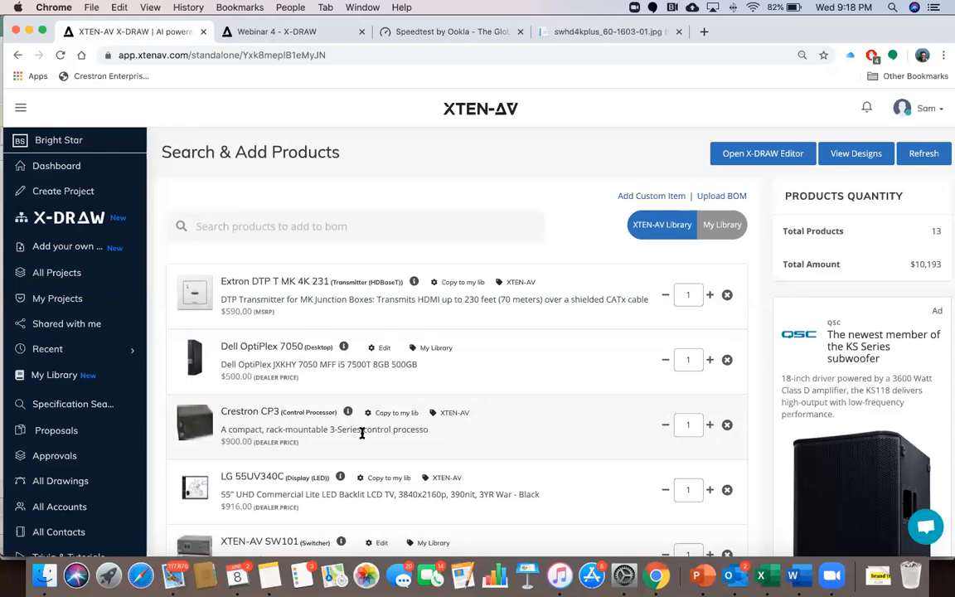
Pull the BOM changes into the X-DRAW drawing, and close the Layers window and the Diagram settings
{"action": "left_click", "coordinate": [278, 31]}
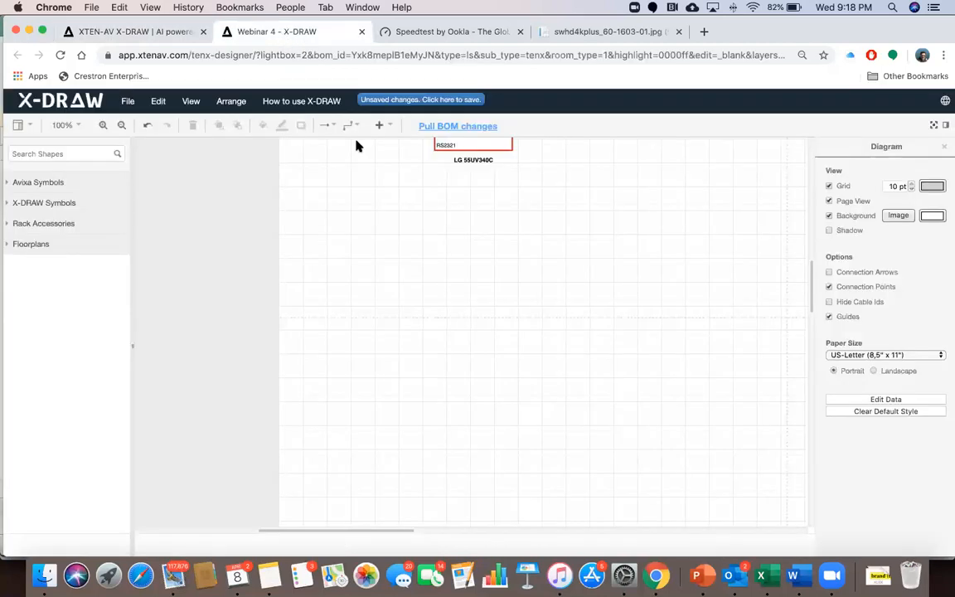
{"action": "scroll", "coordinate": [393, 242], "scroll_direction": "up", "scroll_amount": 10}
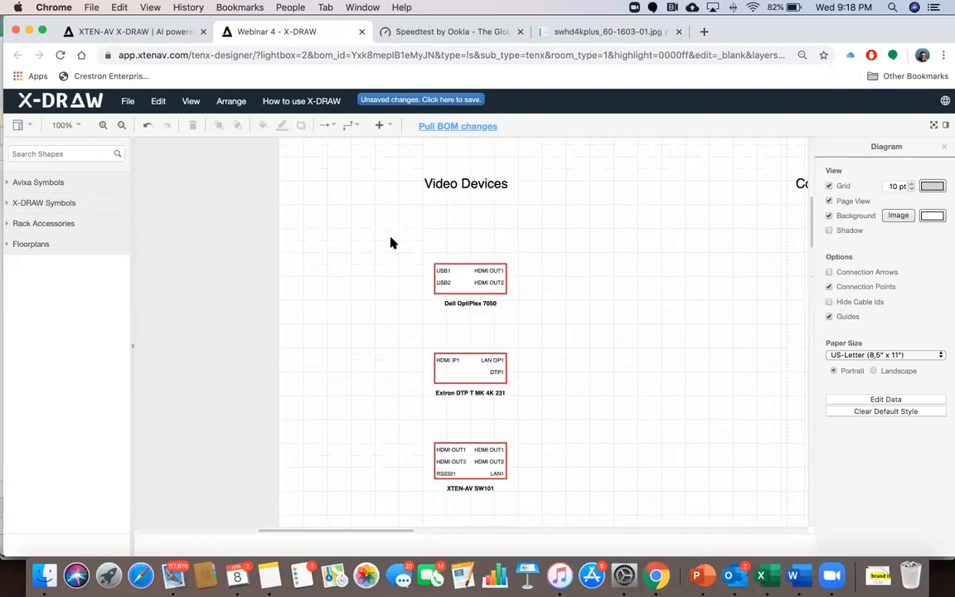
{"action": "scroll", "coordinate": [392, 223], "scroll_direction": "right", "scroll_amount": 3}
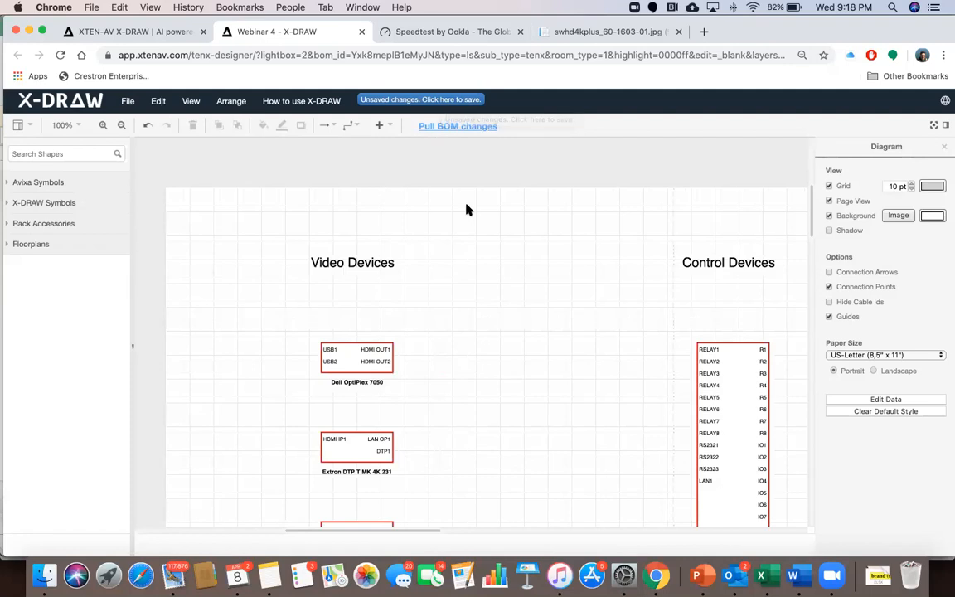
{"action": "left_click", "coordinate": [452, 129]}
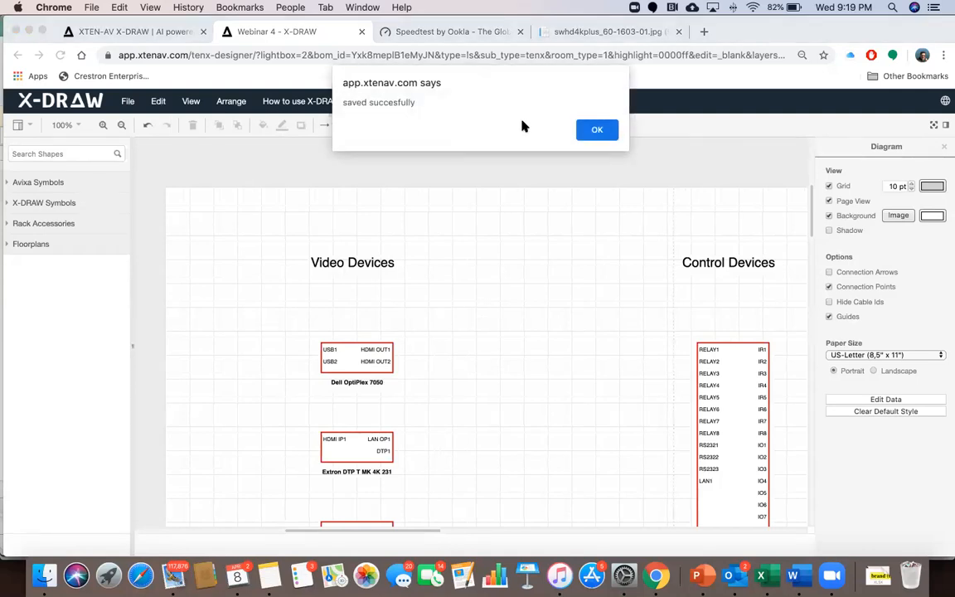
{"action": "left_click", "coordinate": [590, 130]}
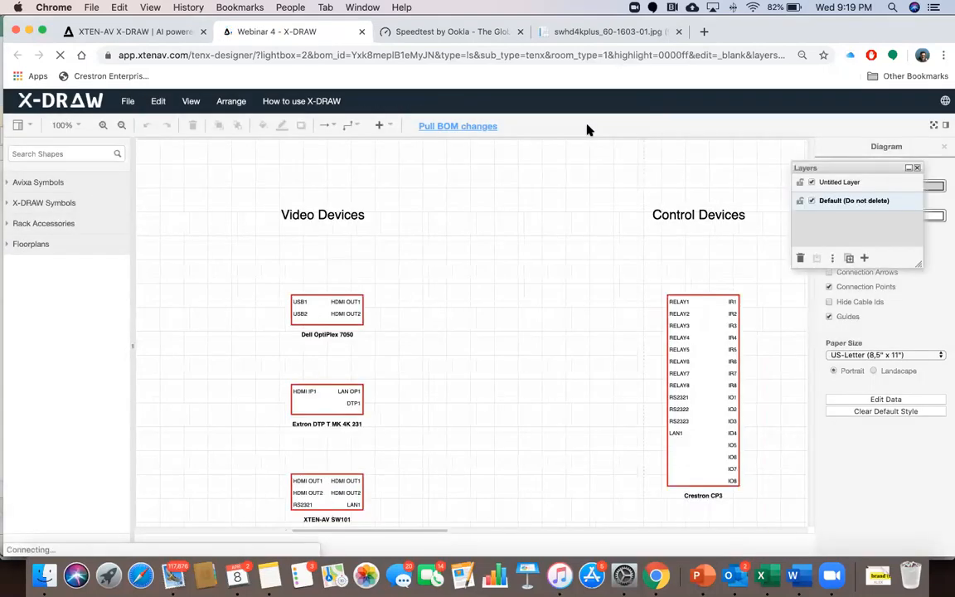
{"action": "left_click", "coordinate": [917, 168]}
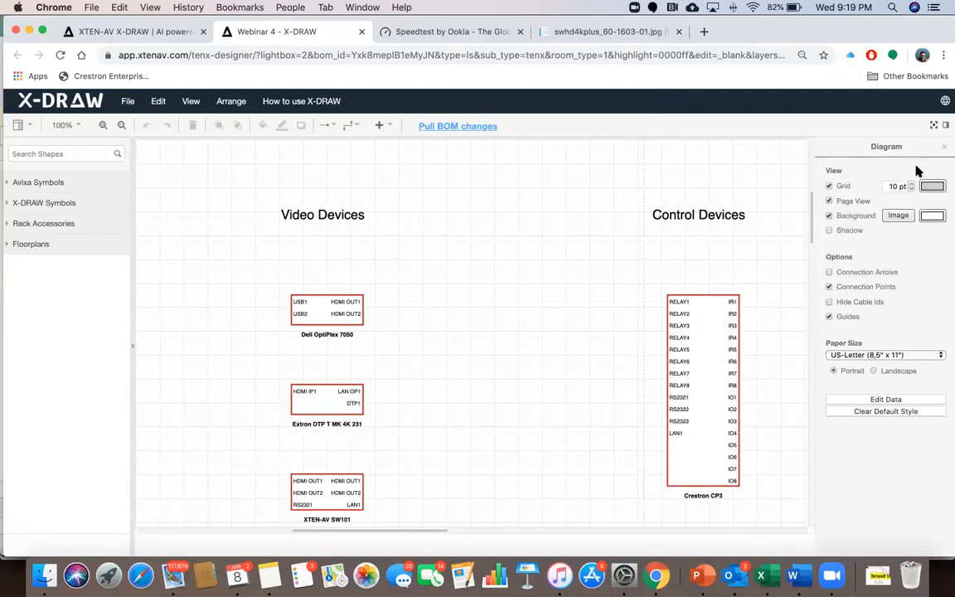
{"action": "left_click", "coordinate": [944, 146]}
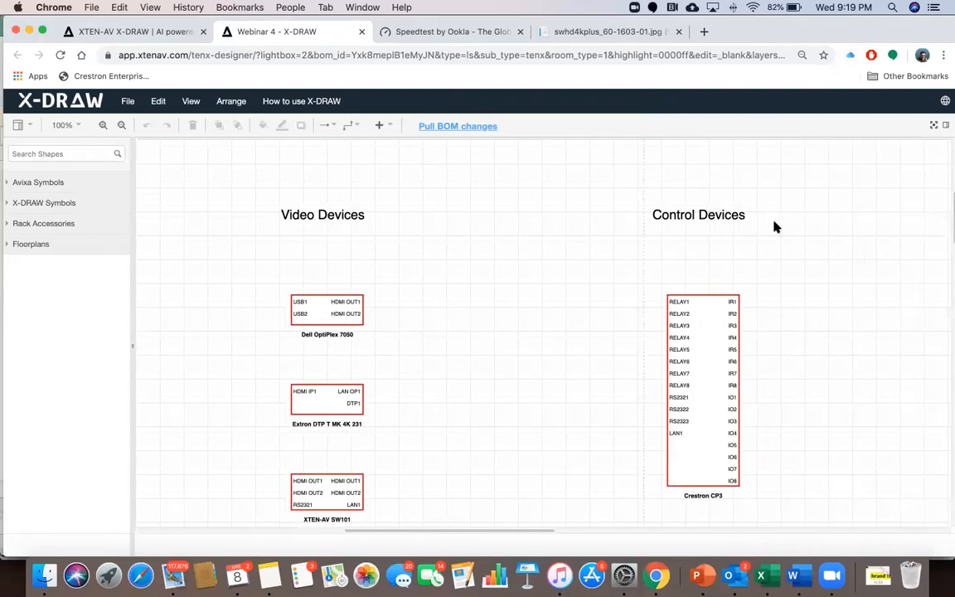
Examine the audio, control and video devices in the updated drawing for the removed Midas M32R mixer
{"action": "scroll", "coordinate": [752, 295], "scroll_direction": "right", "scroll_amount": 10}
{"action": "scroll", "coordinate": [752, 295], "scroll_direction": "down", "scroll_amount": 5}
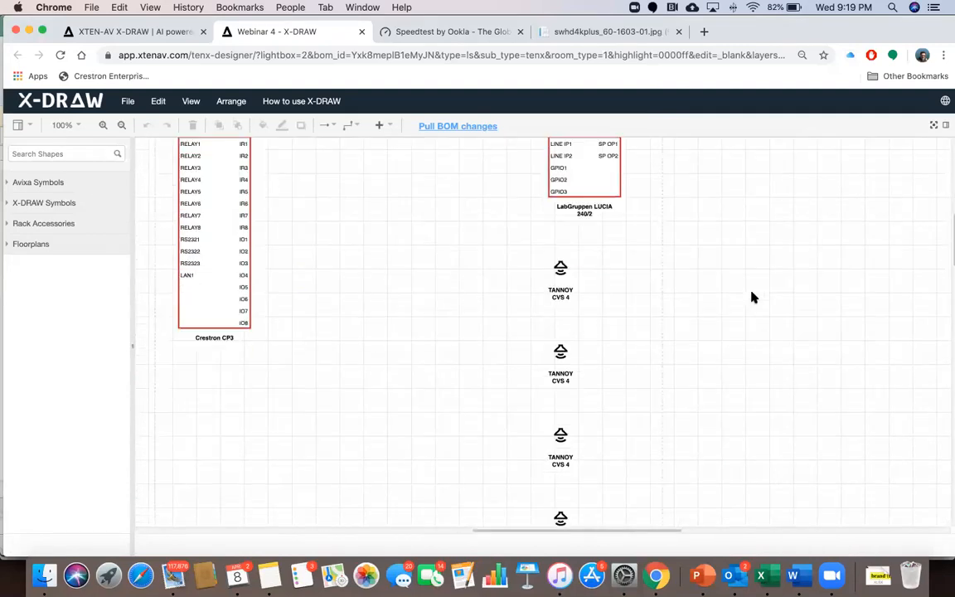
{"action": "scroll", "coordinate": [752, 297], "scroll_direction": "down", "scroll_amount": 10}
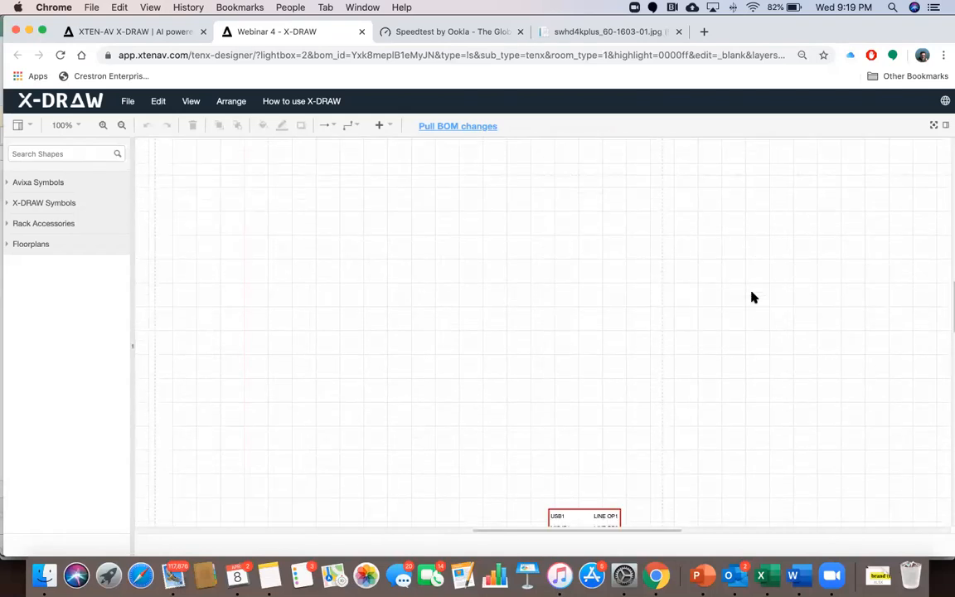
{"action": "scroll", "coordinate": [752, 296], "scroll_direction": "down", "scroll_amount": 10}
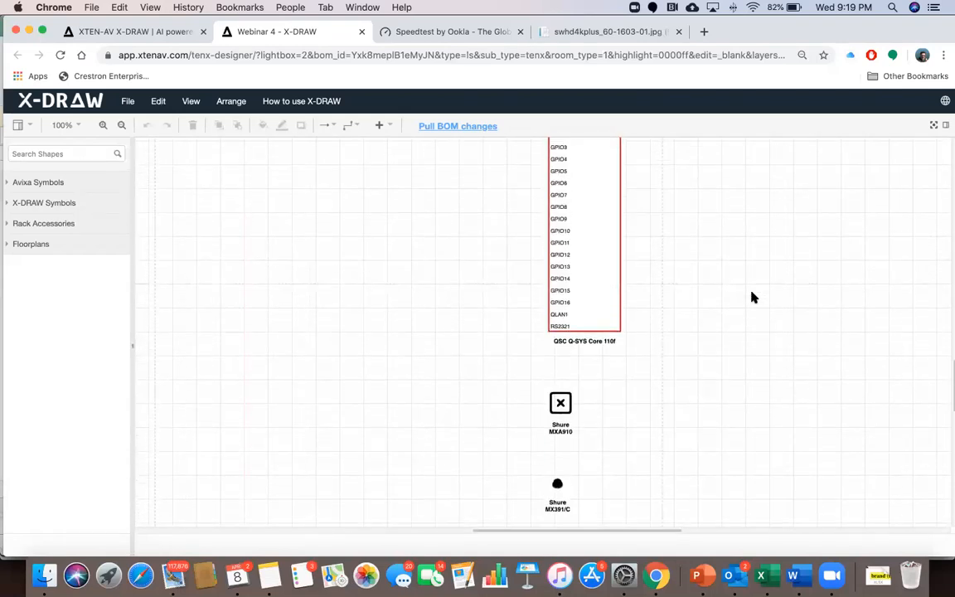
{"action": "scroll", "coordinate": [752, 297], "scroll_direction": "up", "scroll_amount": 15}
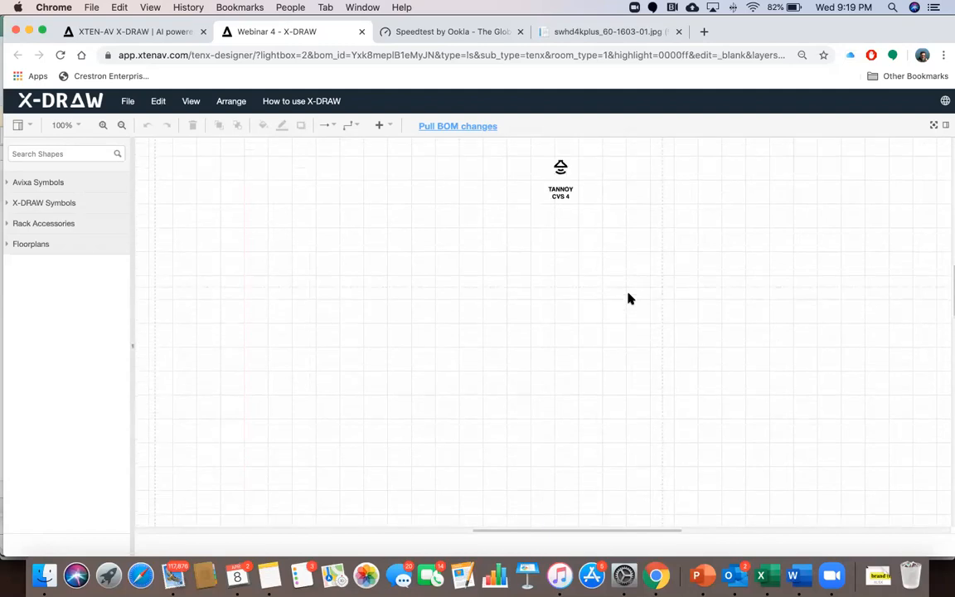
{"action": "scroll", "coordinate": [628, 299], "scroll_direction": "down", "scroll_amount": 5}
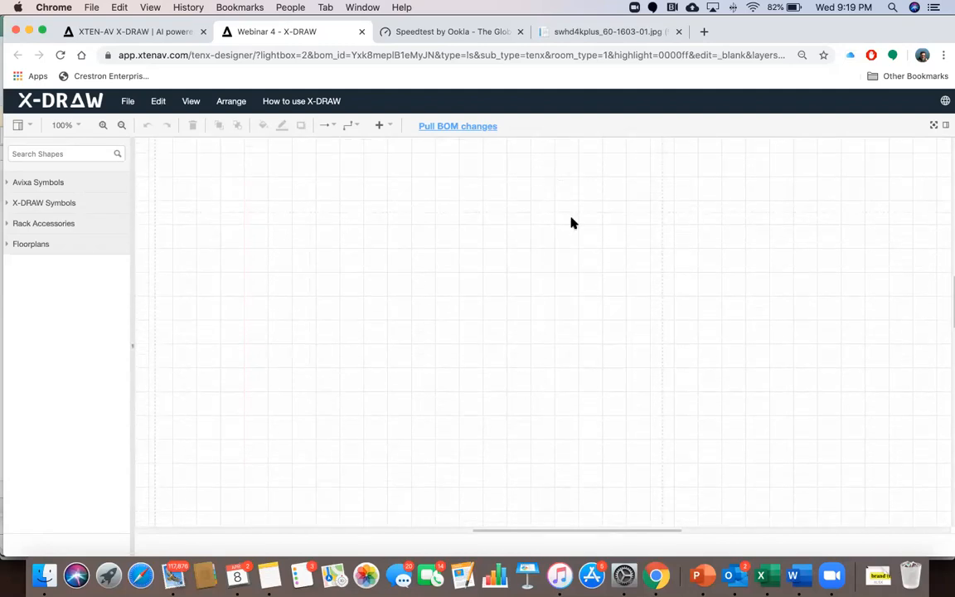
{"action": "scroll", "coordinate": [567, 289], "scroll_direction": "left", "scroll_amount": 10}
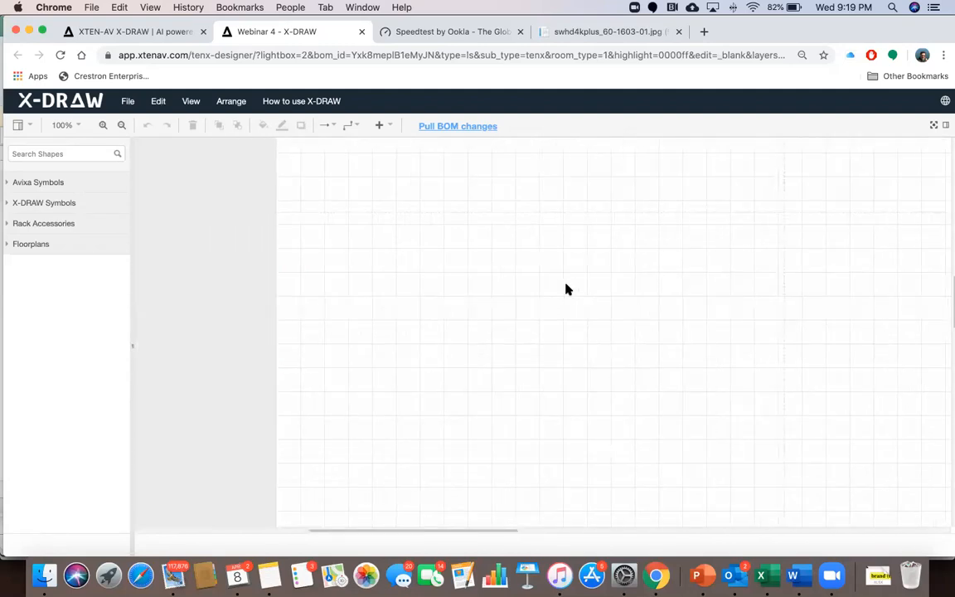
{"action": "scroll", "coordinate": [567, 289], "scroll_direction": "up", "scroll_amount": 10}
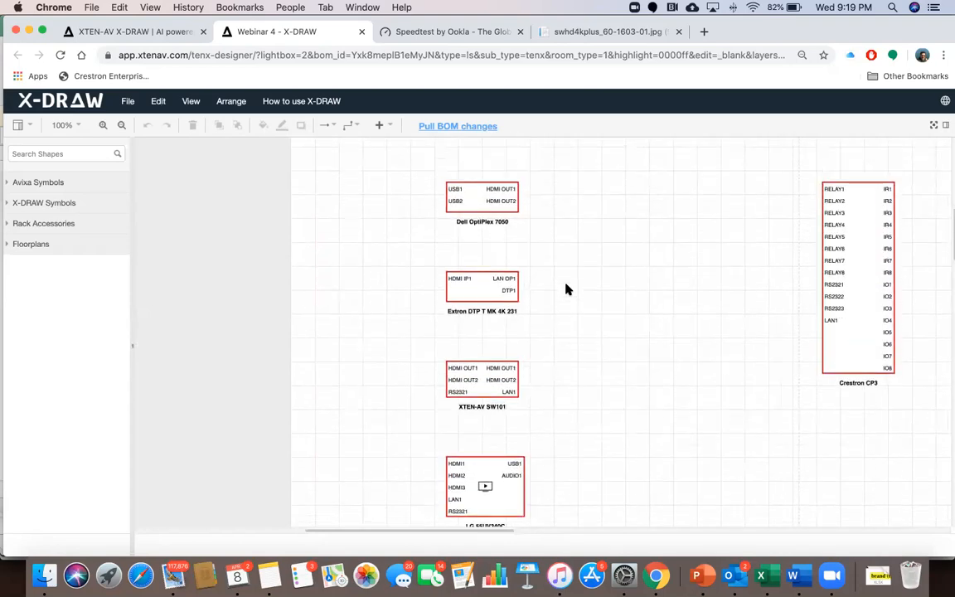
{"action": "scroll", "coordinate": [566, 289], "scroll_direction": "up", "scroll_amount": 3}
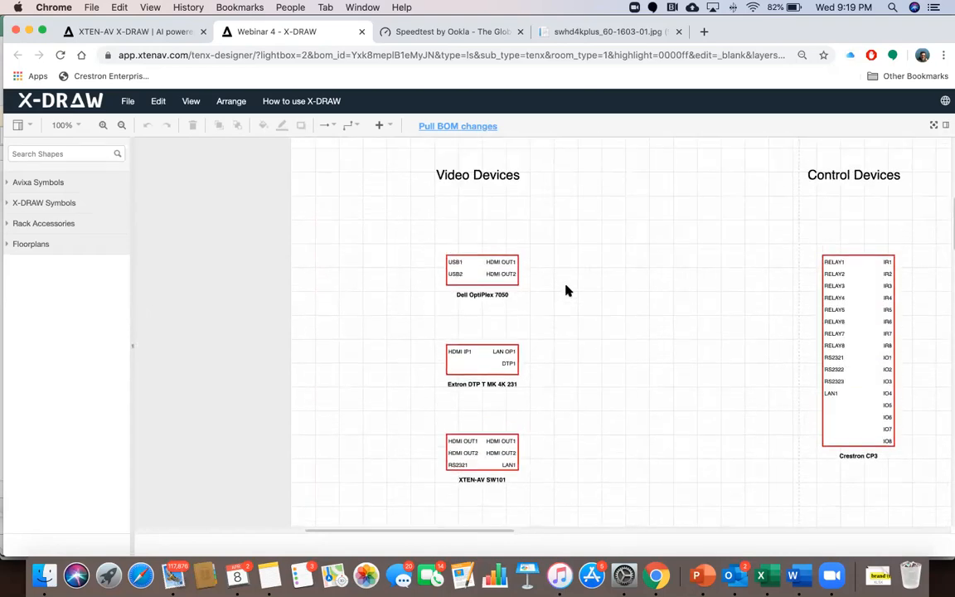
Delete the Extron DTP T MK 4K 231 block from the Video Devices and save the drawing
{"action": "left_click", "coordinate": [477, 361]}
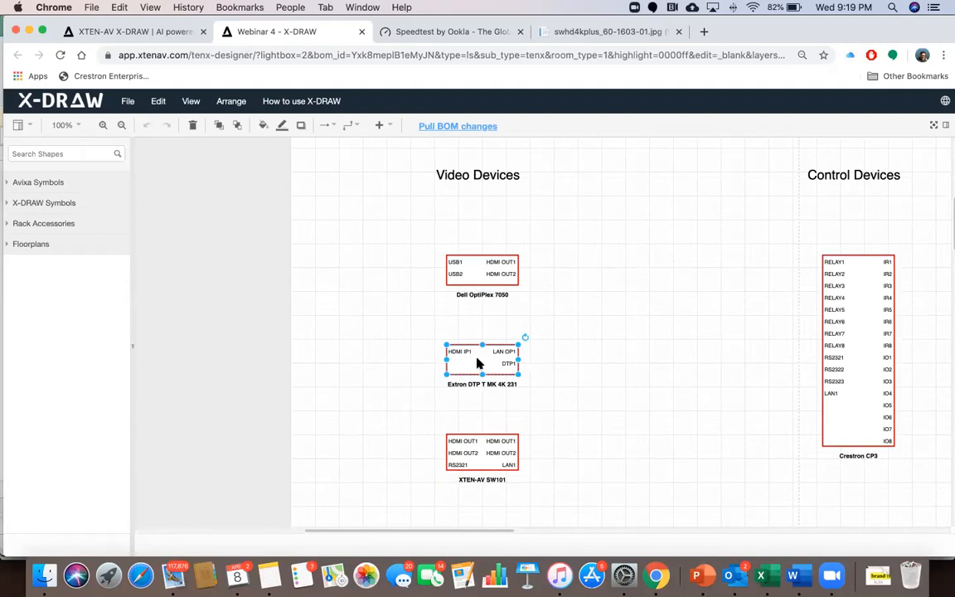
{"action": "key", "text": "Delete"}
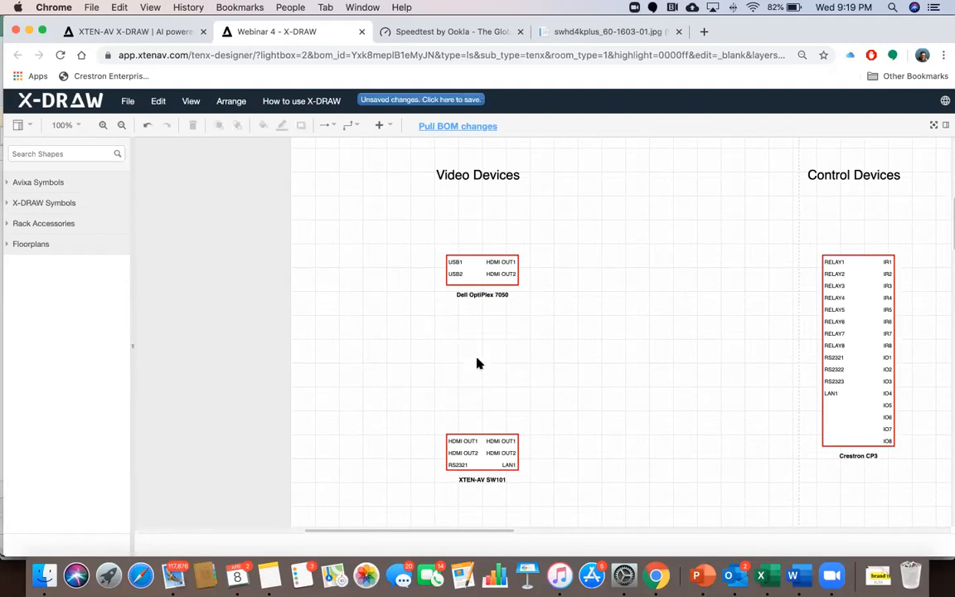
{"action": "left_click", "coordinate": [434, 99]}
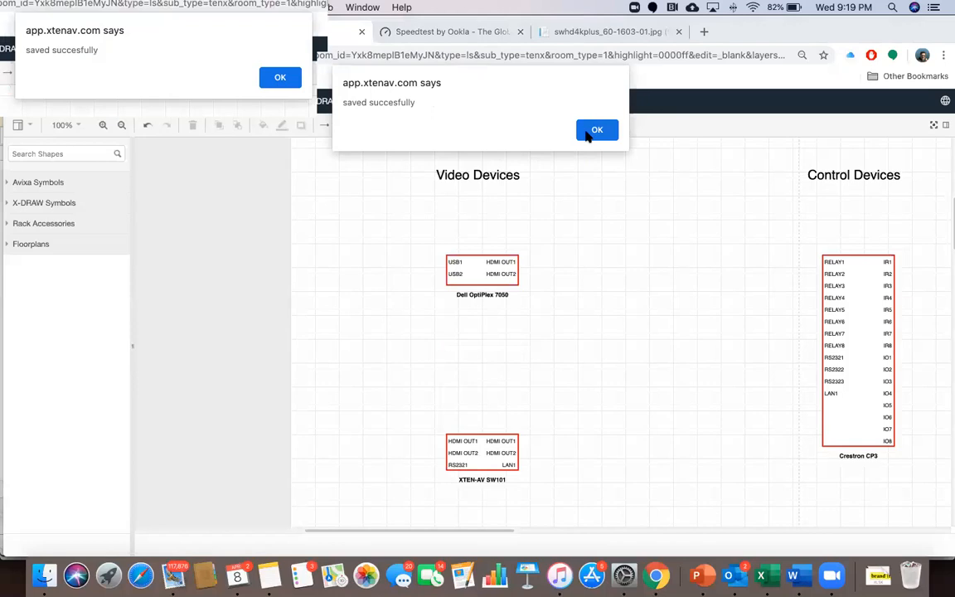
{"action": "left_click", "coordinate": [599, 130]}
Refresh the Webinar 4 product list to sync it with the saved drawing, and return to the drawing
{"action": "left_click", "coordinate": [153, 34]}
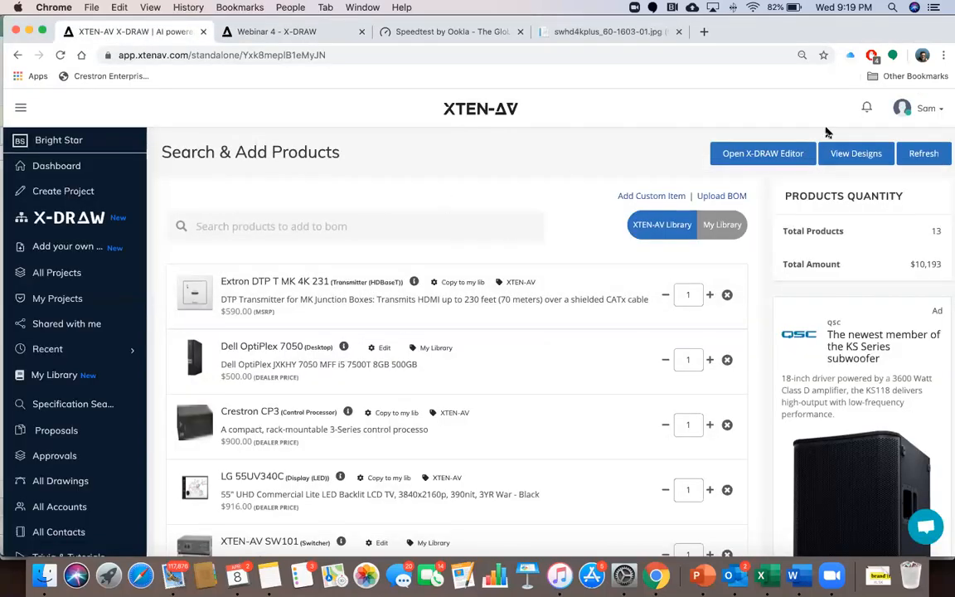
{"action": "left_click", "coordinate": [923, 153]}
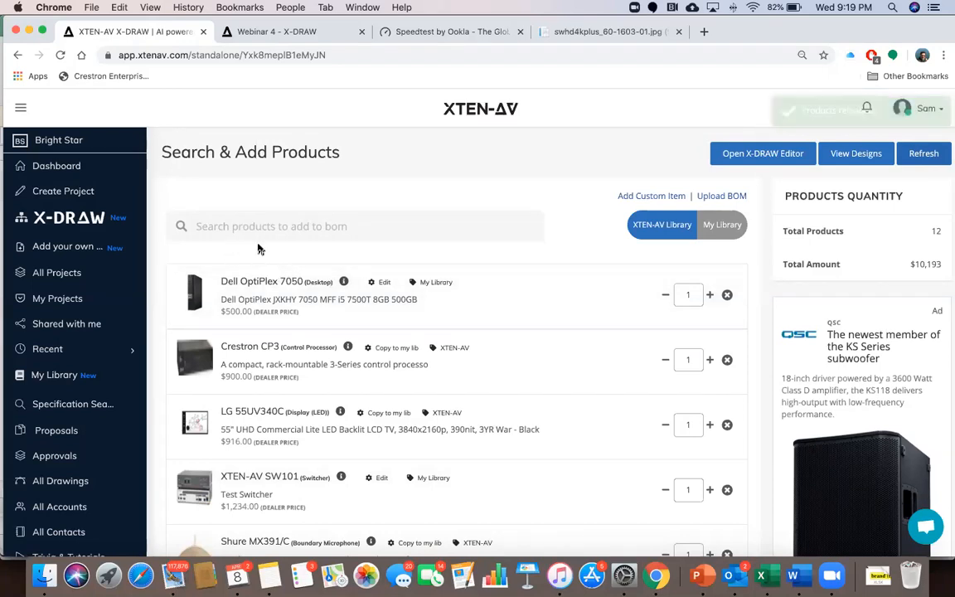
{"action": "left_click", "coordinate": [246, 35]}
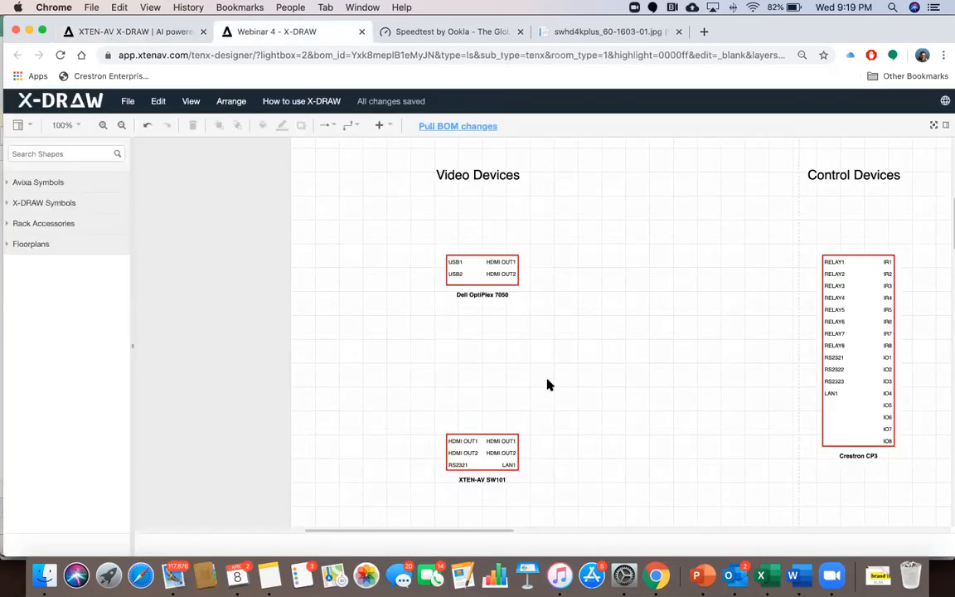
{"action": "scroll", "coordinate": [548, 385], "scroll_direction": "down", "scroll_amount": 6}
{"action": "scroll", "coordinate": [548, 384], "scroll_direction": "up", "scroll_amount": 6}
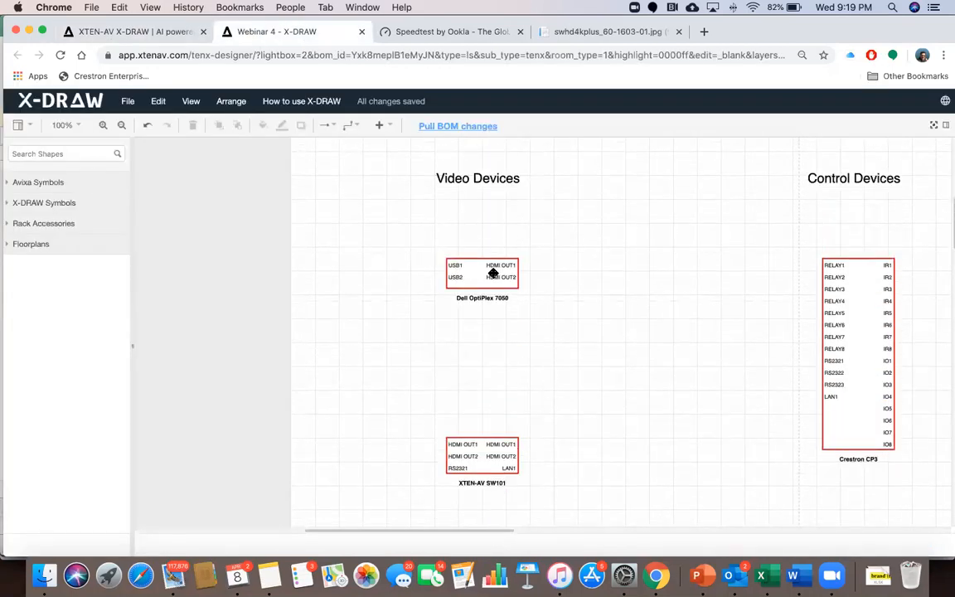
Place the Dell OptiPlex 7050, XTEN-AV SW101 and LG 55UV340C blocks in one row under Video Devices, dismissing the meeting reminders
{"action": "left_click_drag", "start_coordinate": [482, 274], "coordinate": [344, 297]}
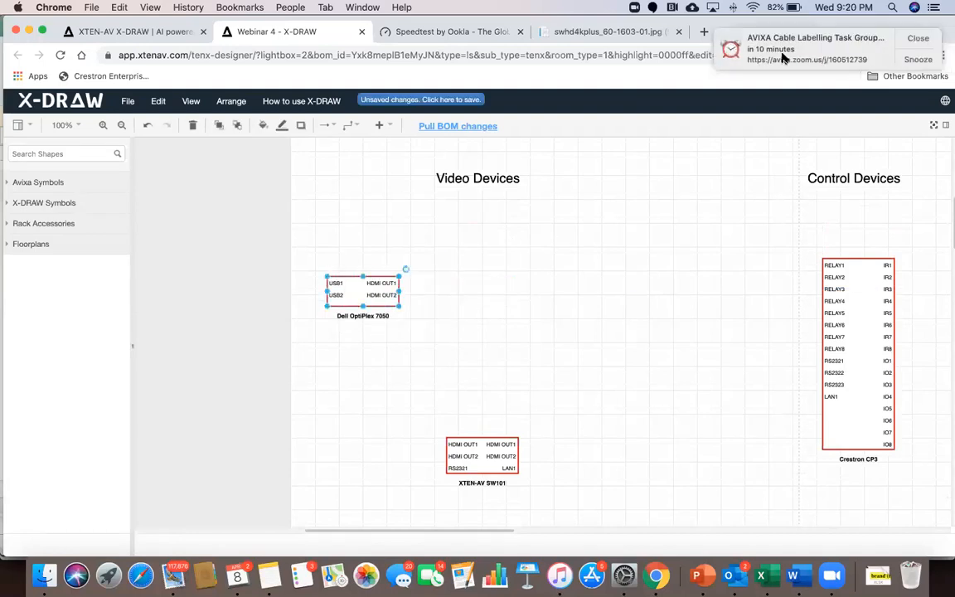
{"action": "left_click", "coordinate": [917, 39]}
{"action": "left_click_drag", "start_coordinate": [475, 460], "coordinate": [476, 302]}
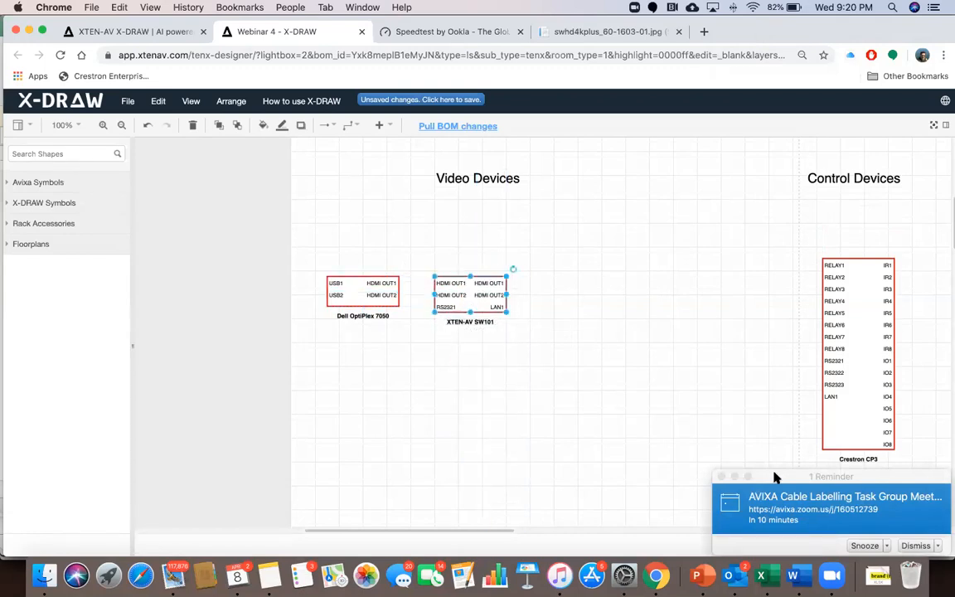
{"action": "left_click", "coordinate": [915, 544]}
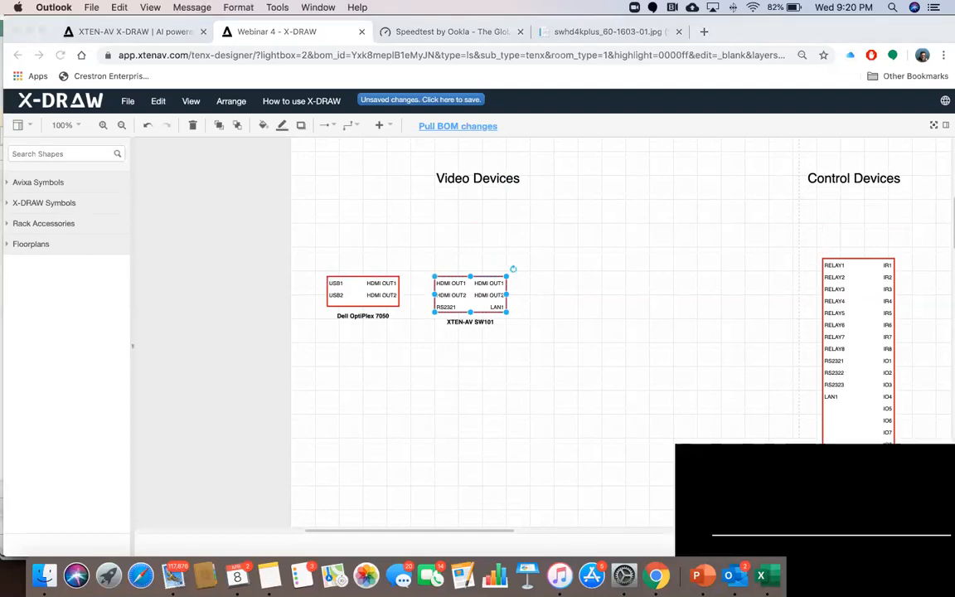
{"action": "key", "text": "super+Tab"}
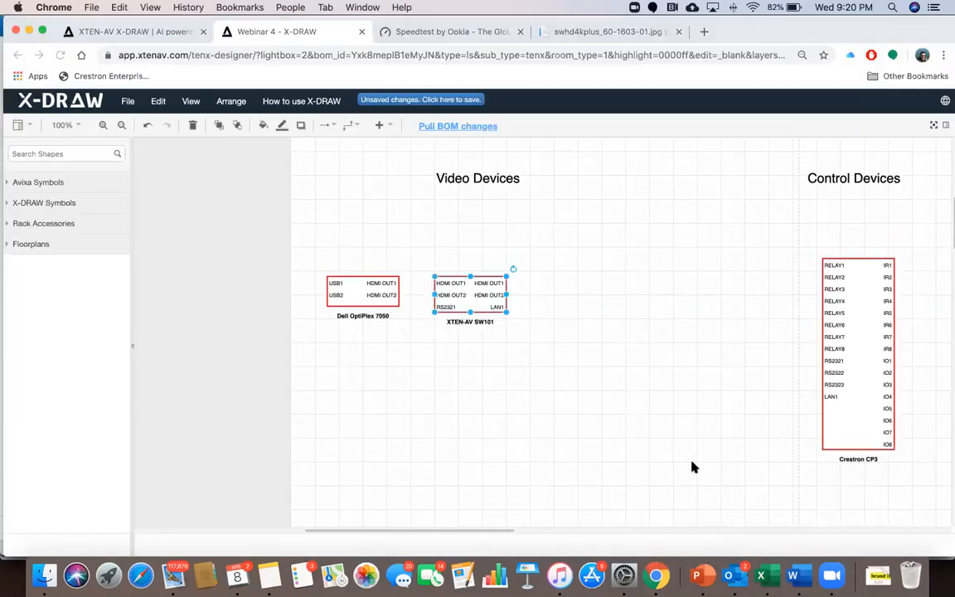
{"action": "scroll", "coordinate": [615, 414], "scroll_direction": "down", "scroll_amount": 5}
{"action": "left_click_drag", "start_coordinate": [480, 437], "coordinate": [604, 155]}
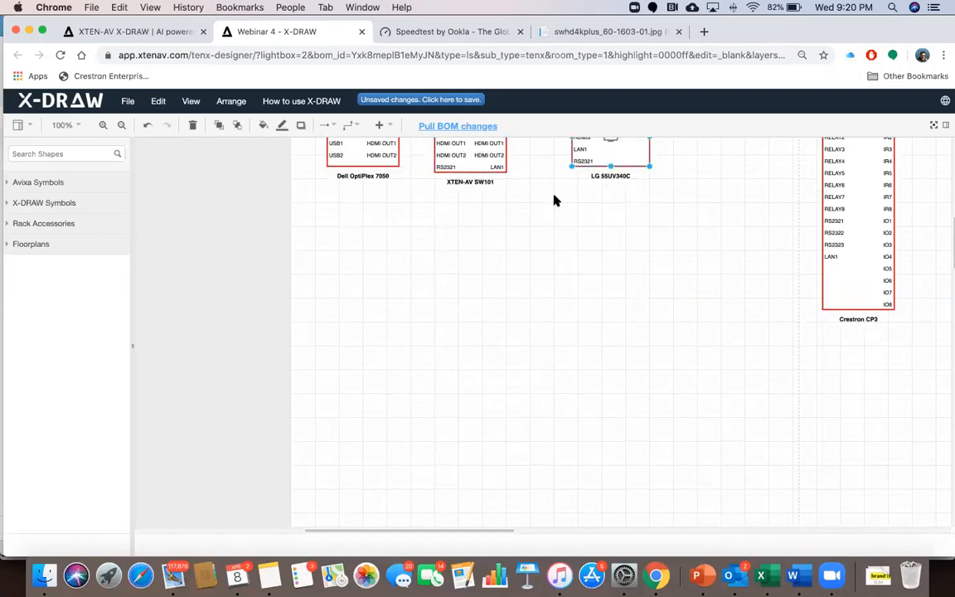
Fine-tune the spacing and height of the Dell OptiPlex 7050, XTEN-AV SW101 and LG 55UV340C blocks in their row
{"action": "scroll", "coordinate": [553, 201], "scroll_direction": "up", "scroll_amount": 3}
{"action": "left_click", "coordinate": [482, 222]}
{"action": "left_click_drag", "start_coordinate": [481, 224], "coordinate": [493, 207]}
{"action": "left_click_drag", "start_coordinate": [375, 213], "coordinate": [364, 203]}
{"action": "left_click", "coordinate": [490, 206]}
{"action": "left_click_drag", "start_coordinate": [490, 205], "coordinate": [477, 208]}
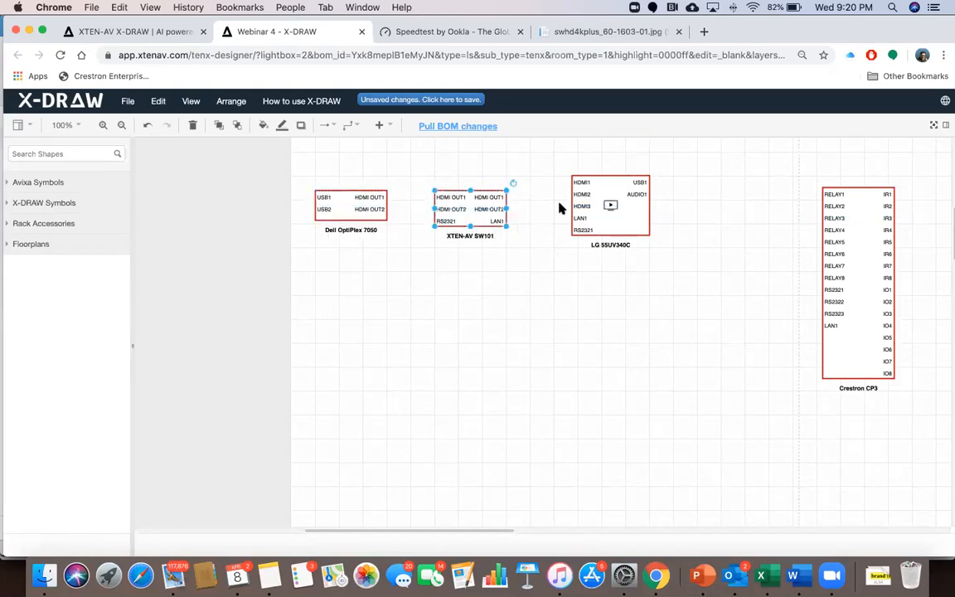
{"action": "left_click", "coordinate": [601, 221]}
{"action": "left_click_drag", "start_coordinate": [600, 220], "coordinate": [595, 223]}
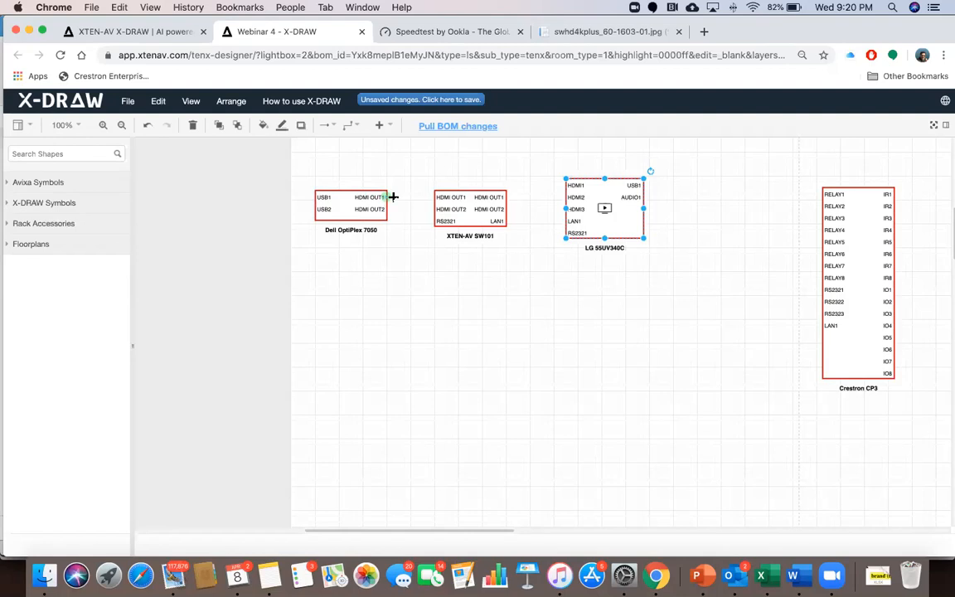
Wire Dell OptiPlex 7050 HDMI OUT1 to the first HDMI input of the XTEN-AV SW101, and SW101 HDMI OUT1 to LG 55UV340C HDMI1
{"action": "left_click_drag", "start_coordinate": [414, 198], "coordinate": [475, 202]}
{"action": "left_click", "coordinate": [476, 208]}
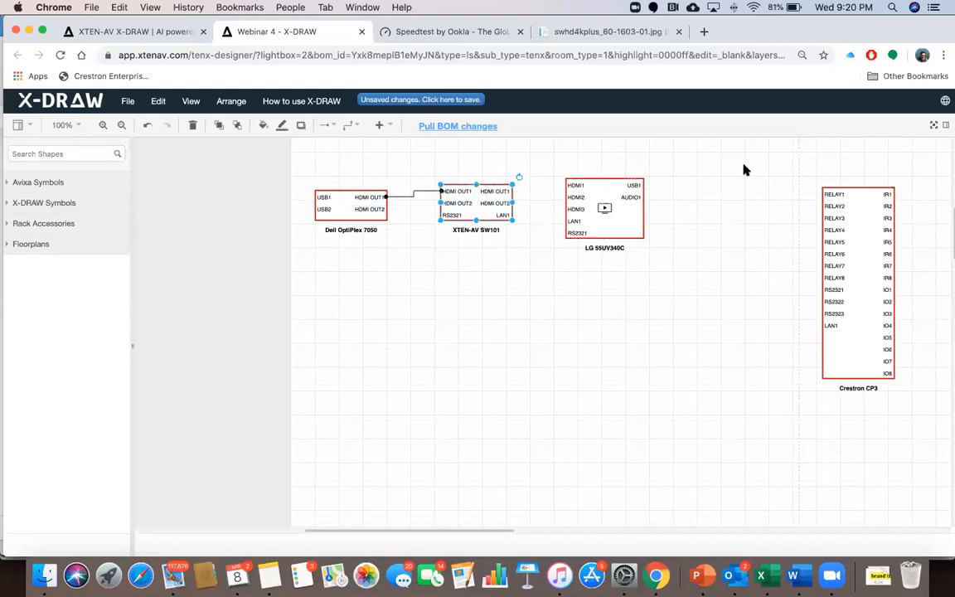
{"action": "left_click", "coordinate": [945, 126]}
{"action": "left_click", "coordinate": [349, 125]}
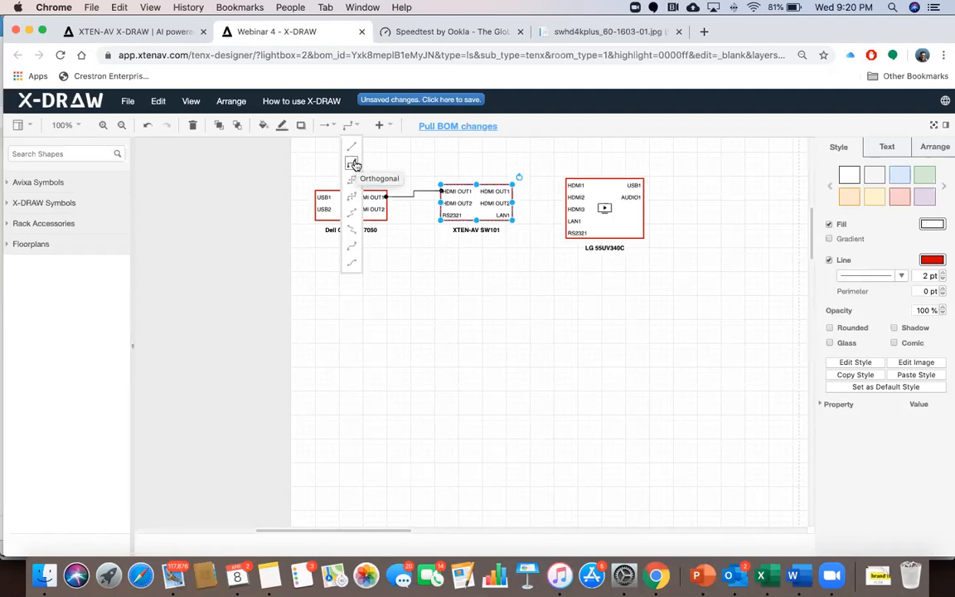
{"action": "left_click", "coordinate": [405, 150]}
{"action": "left_click", "coordinate": [352, 125]}
{"action": "left_click", "coordinate": [386, 166]}
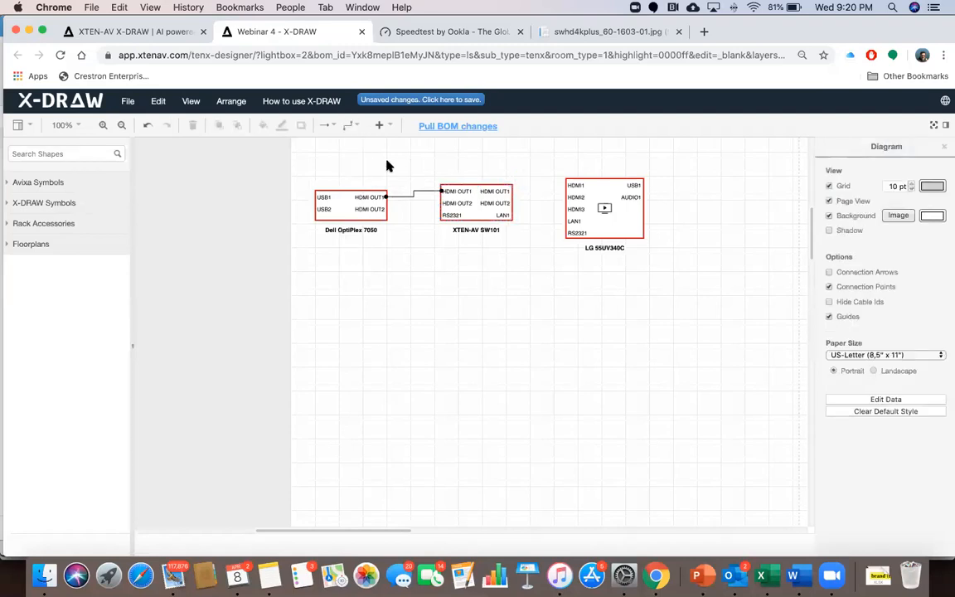
{"action": "left_click_drag", "start_coordinate": [513, 192], "coordinate": [566, 185]}
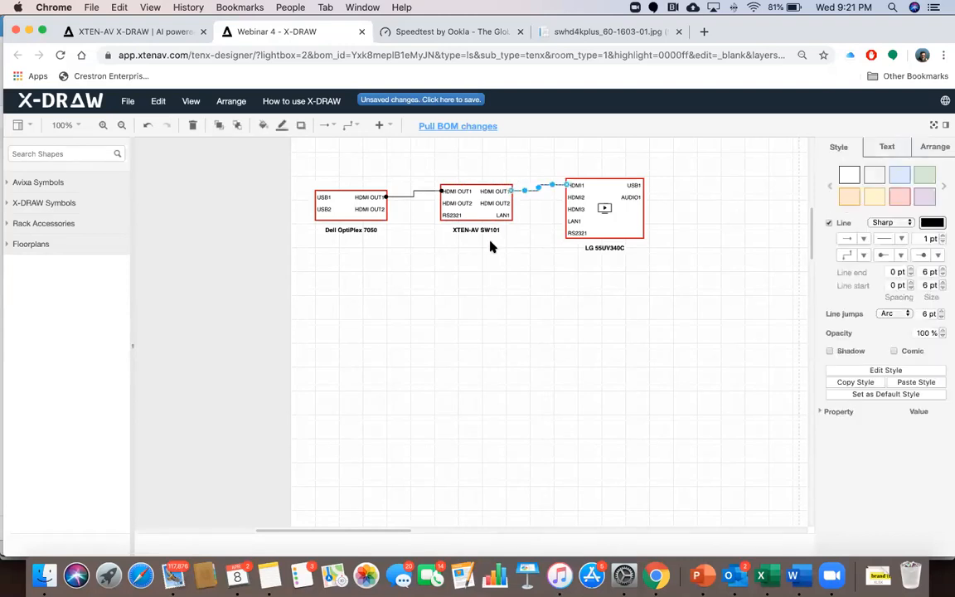
Add a laptop symbol from X-DRAW Symbols below the Dell OptiPlex 7050 block
{"action": "left_click", "coordinate": [74, 203]}
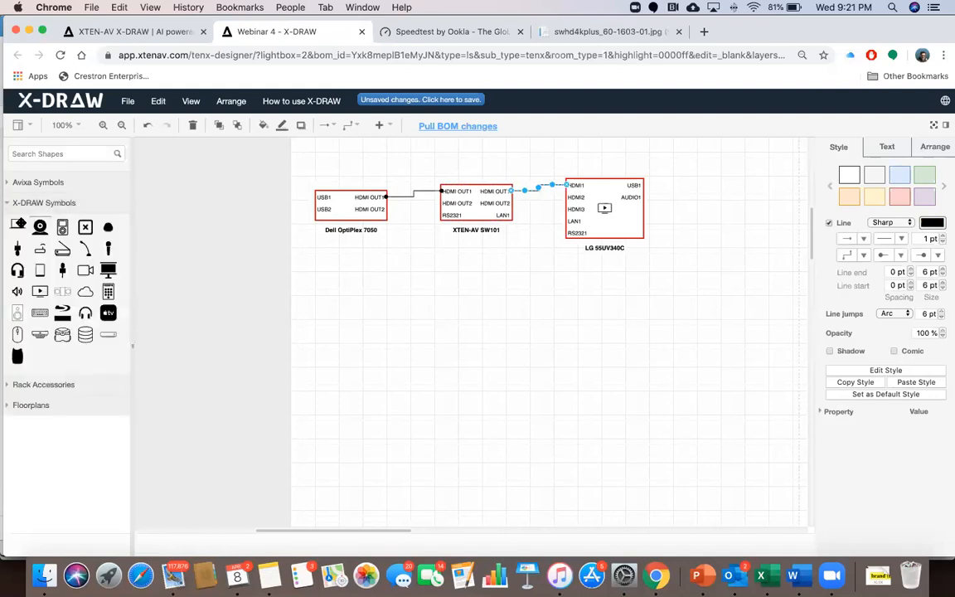
{"action": "left_click_drag", "start_coordinate": [18, 225], "coordinate": [349, 259]}
{"action": "left_click_drag", "start_coordinate": [398, 301], "coordinate": [382, 288]}
{"action": "left_click", "coordinate": [403, 282]}
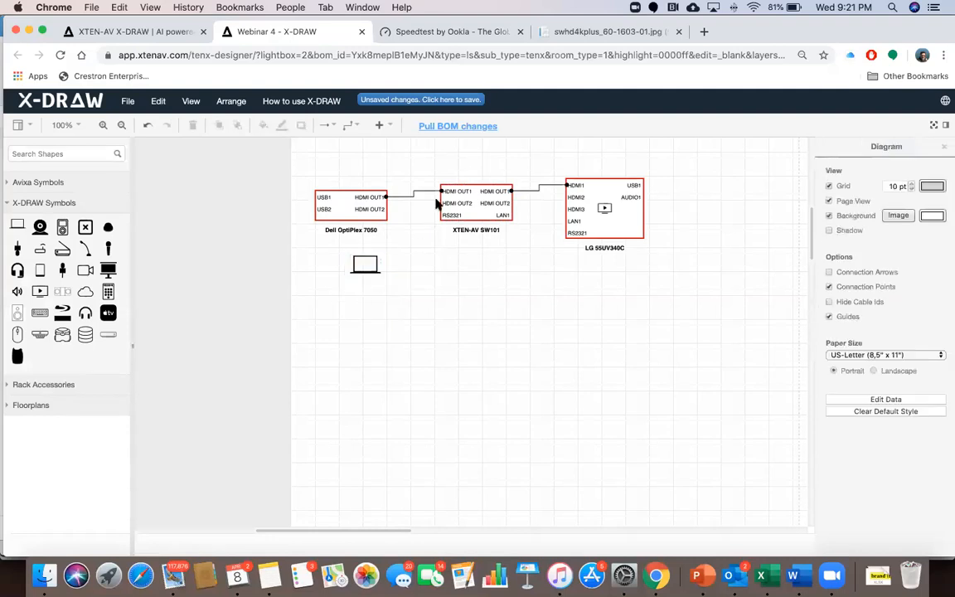
Connect the laptop symbol to the second HDMI input of the XTEN-AV SW101 and label it Macbook
{"action": "left_click_drag", "start_coordinate": [442, 204], "coordinate": [380, 266]}
{"action": "double_click", "coordinate": [361, 266]}
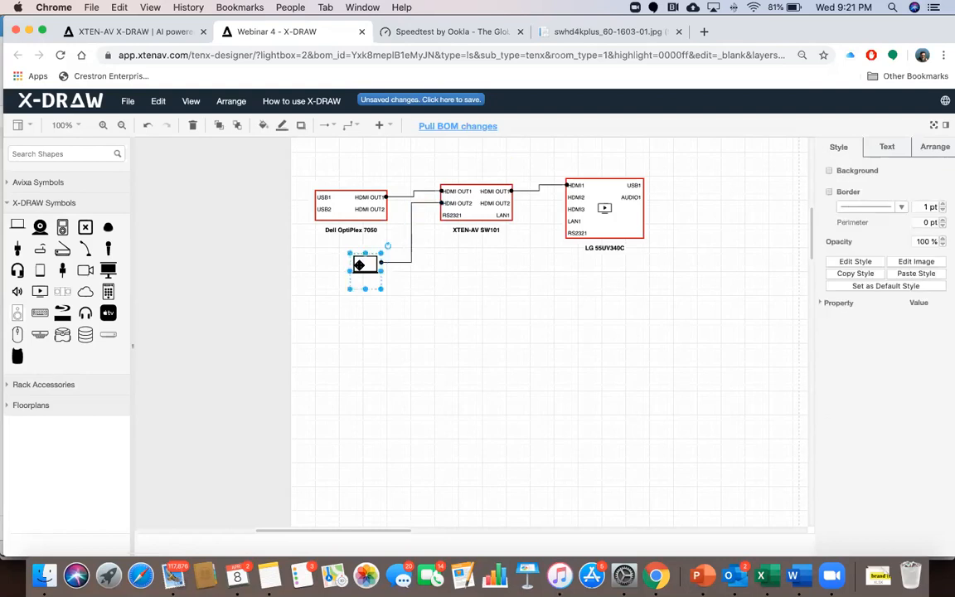
{"action": "type", "text": "Macbook"}
{"action": "left_click", "coordinate": [450, 326]}
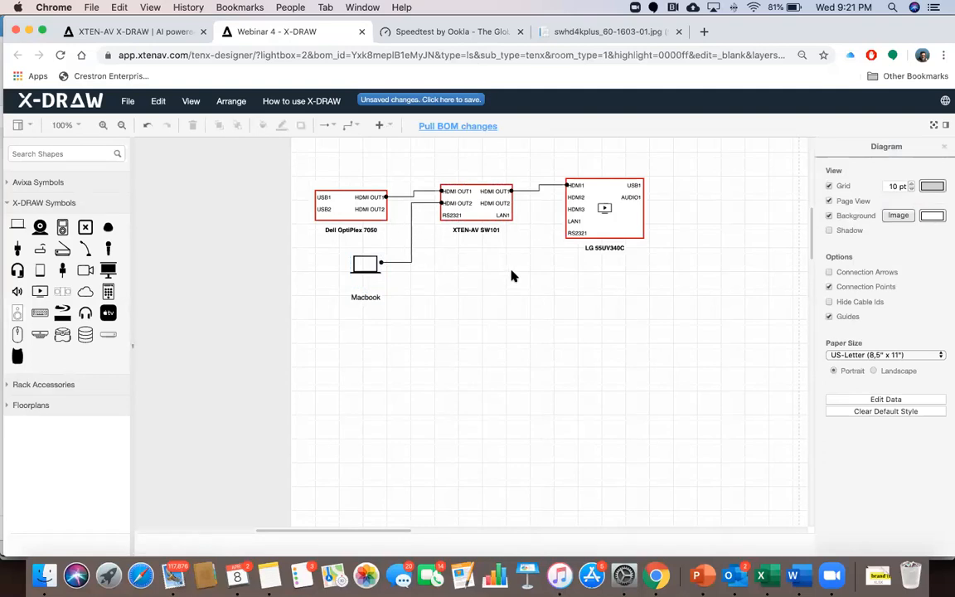
Label the OptiPlex-to-SW101 cable HD23, the Macbook-to-SW101 cable NB34 and the SW101-to-LG cable CF45
{"action": "scroll", "coordinate": [511, 276], "scroll_direction": "right", "scroll_amount": 3}
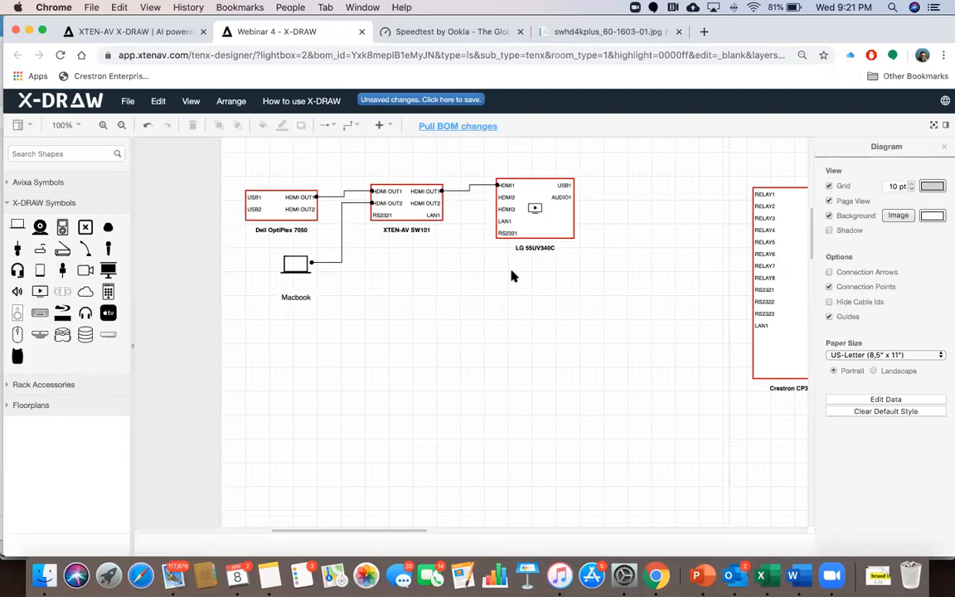
{"action": "double_click", "coordinate": [334, 194]}
{"action": "type", "text": "HD23"}
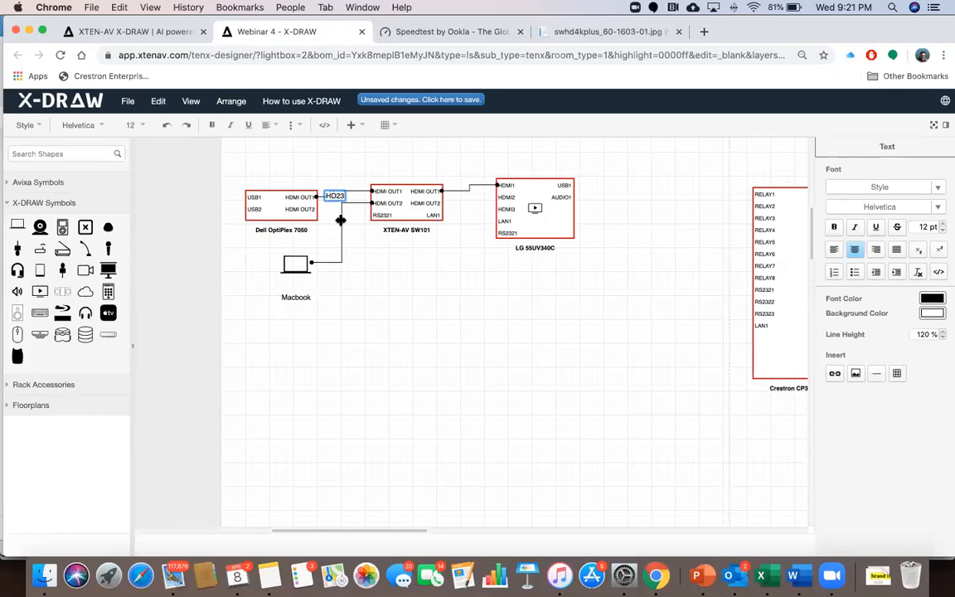
{"action": "left_click", "coordinate": [340, 220]}
{"action": "double_click", "coordinate": [341, 223]}
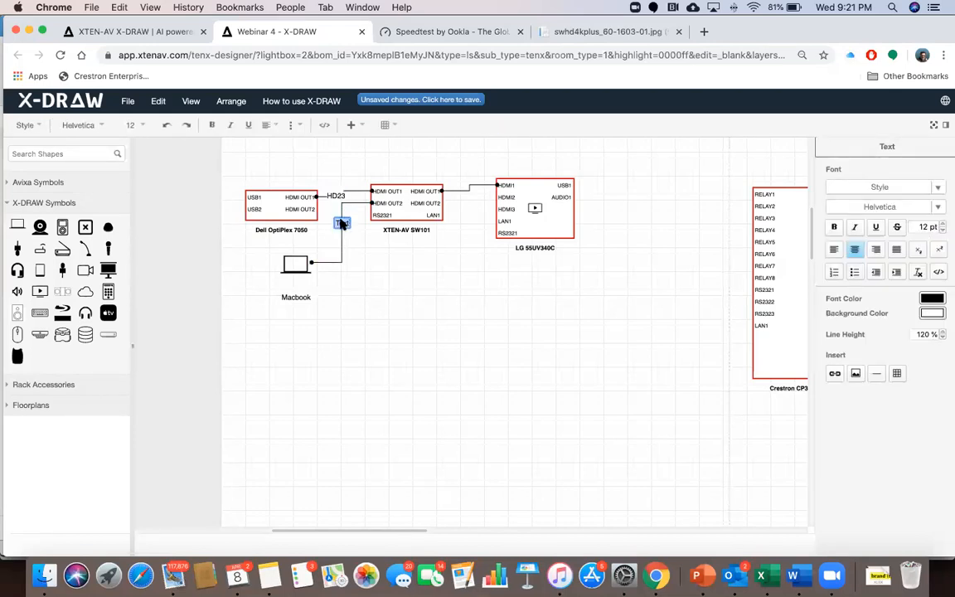
{"action": "type", "text": "NB34"}
{"action": "left_click", "coordinate": [466, 190]}
{"action": "double_click", "coordinate": [466, 191]}
{"action": "type", "text": "CF45"}
{"action": "left_click", "coordinate": [466, 221]}
Move the Crestron CP3 block below the LG 55UV340C and connect the display's RS2321 port to the CP3's RS2323 port
{"action": "scroll", "coordinate": [609, 347], "scroll_direction": "right", "scroll_amount": 3}
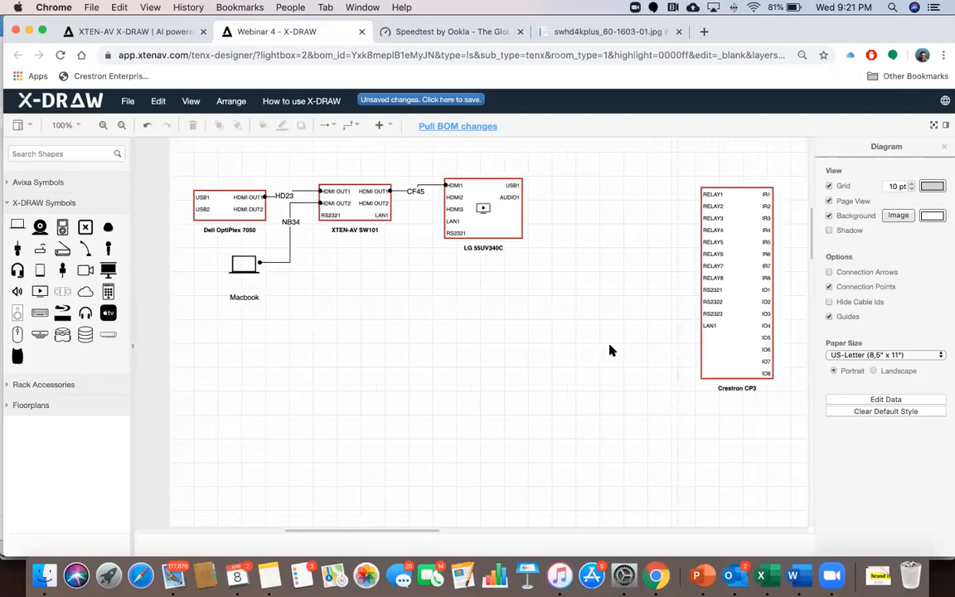
{"action": "left_click_drag", "start_coordinate": [737, 311], "coordinate": [480, 428]}
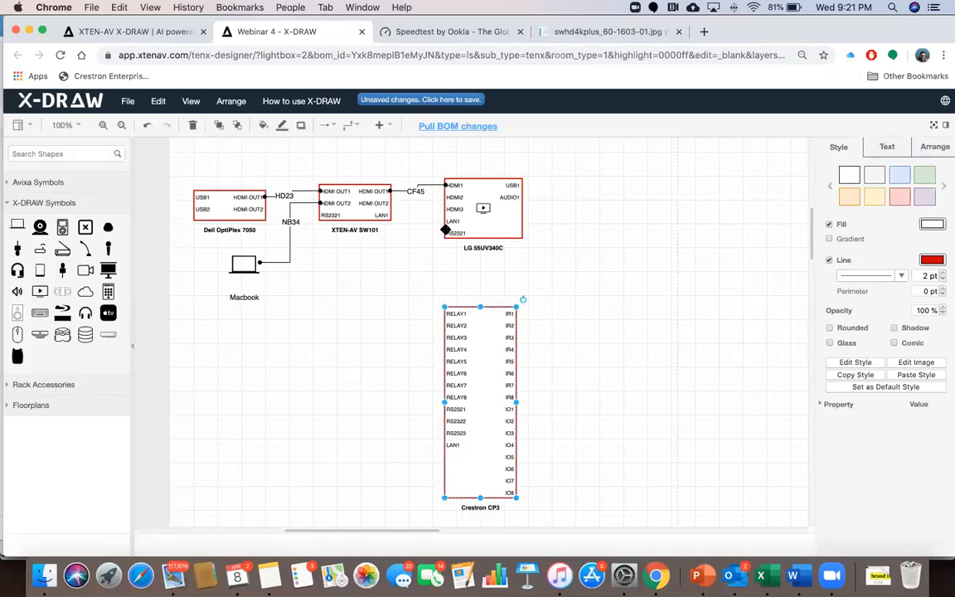
{"action": "left_click_drag", "start_coordinate": [445, 231], "coordinate": [443, 432]}
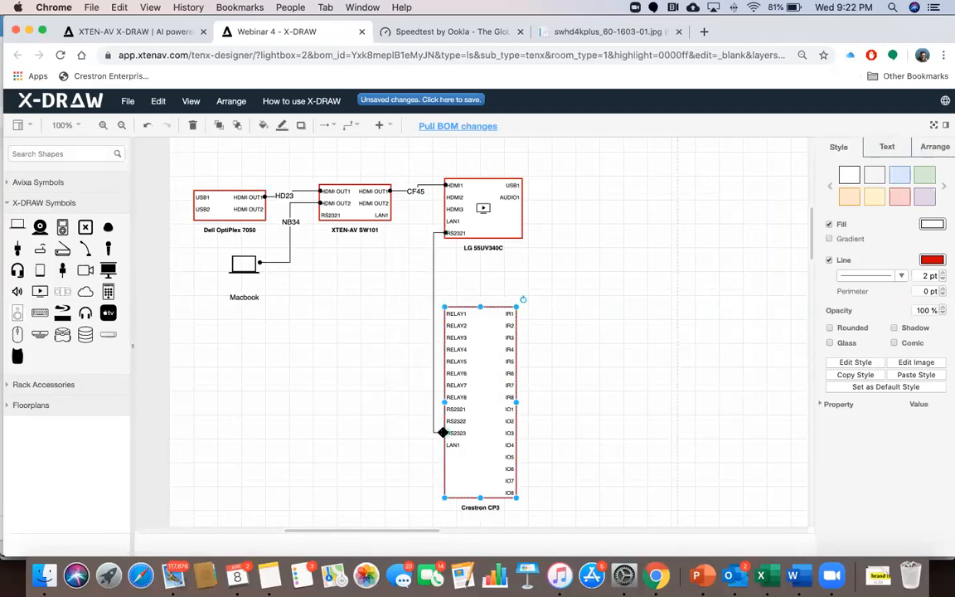
{"action": "left_click", "coordinate": [582, 374]}
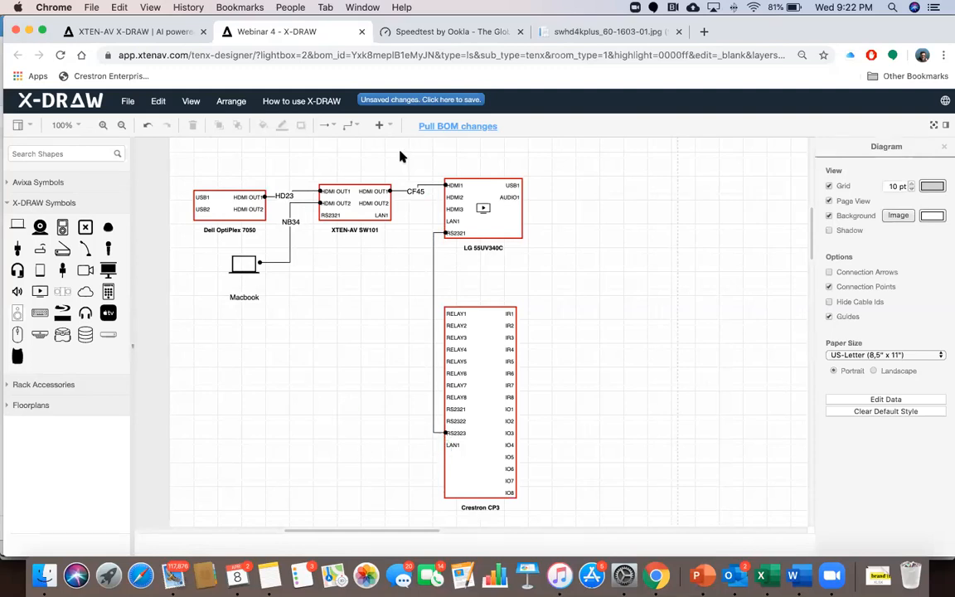
Move the QSC Q-SYS Core 110f block up under Control Devices and place the LabGruppen LUCIA 240/2 beside it
{"action": "scroll", "coordinate": [632, 351], "scroll_direction": "right", "scroll_amount": 10}
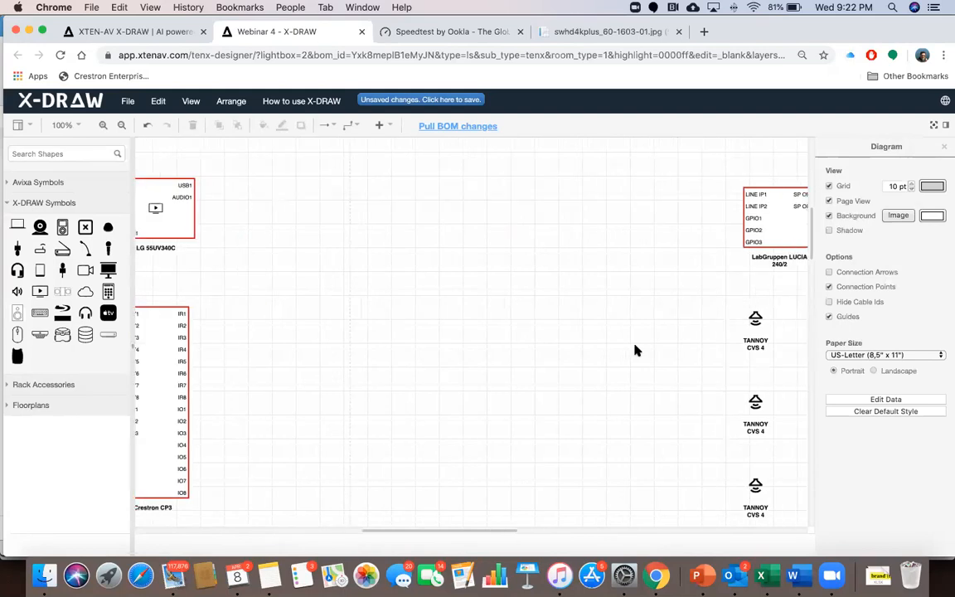
{"action": "scroll", "coordinate": [634, 351], "scroll_direction": "right", "scroll_amount": 5}
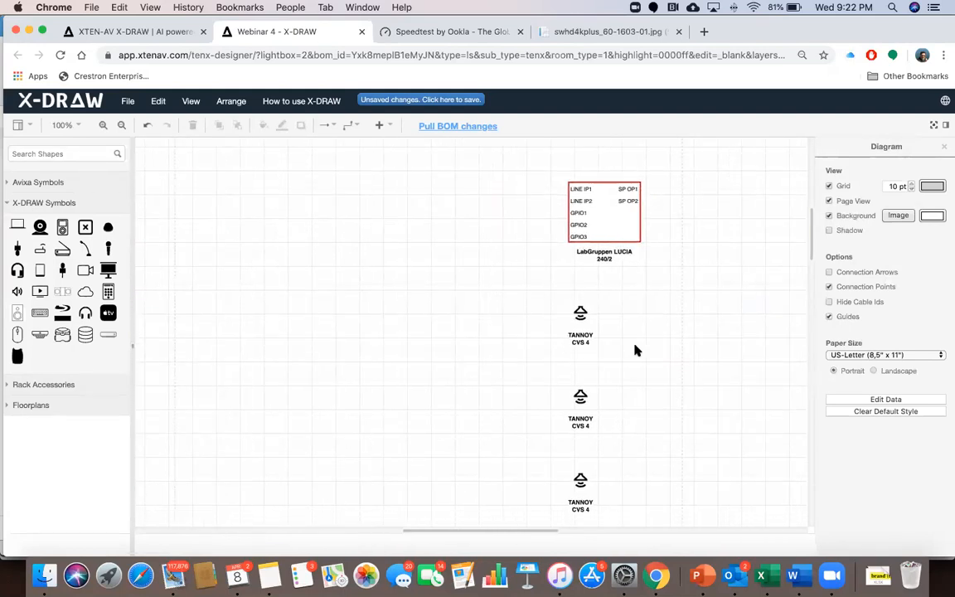
{"action": "scroll", "coordinate": [640, 293], "scroll_direction": "up", "scroll_amount": 2}
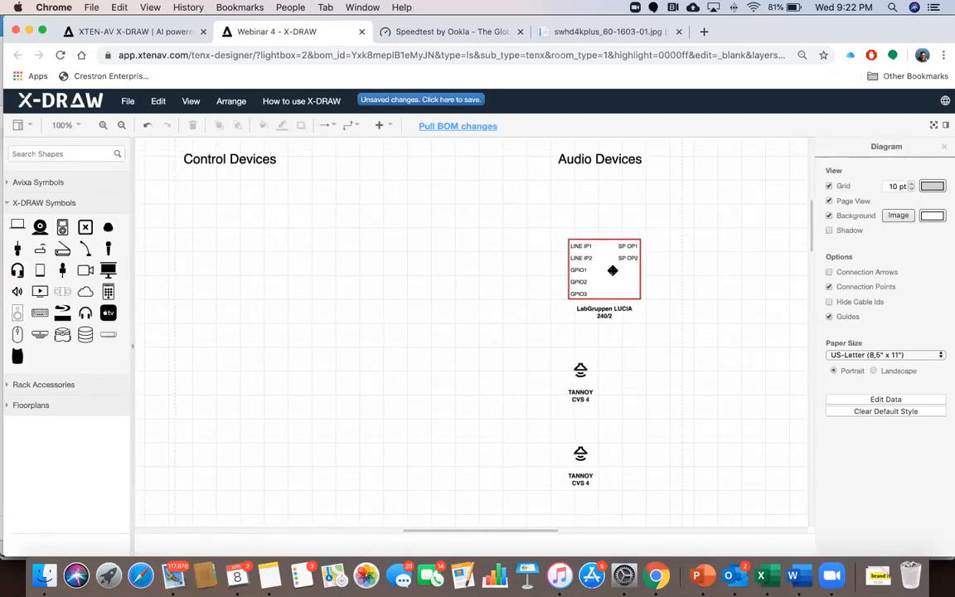
{"action": "left_click", "coordinate": [637, 290]}
{"action": "left_click_drag", "start_coordinate": [611, 271], "coordinate": [533, 295]}
{"action": "scroll", "coordinate": [530, 421], "scroll_direction": "down", "scroll_amount": 10}
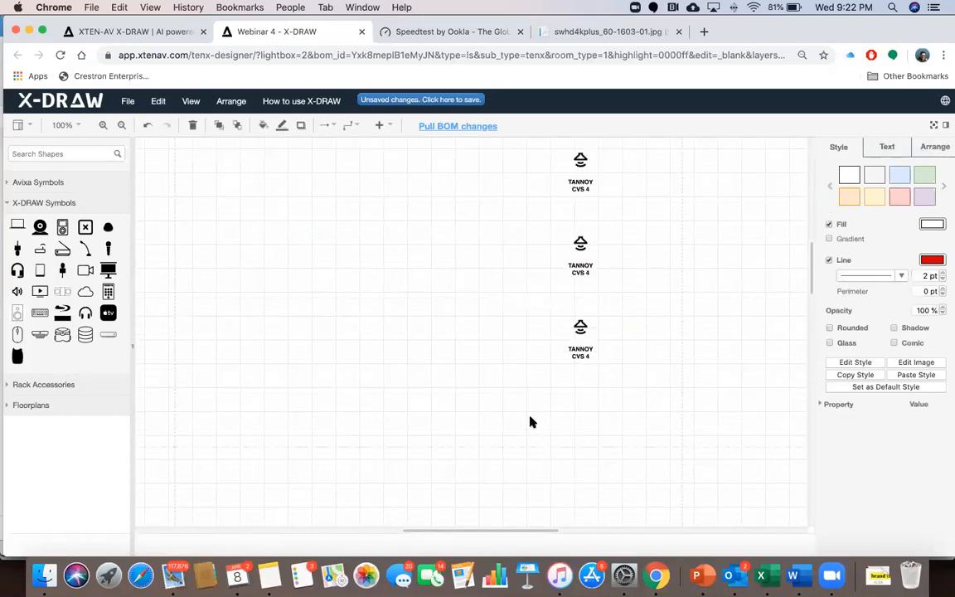
{"action": "scroll", "coordinate": [532, 422], "scroll_direction": "down", "scroll_amount": 4}
{"action": "left_click_drag", "start_coordinate": [601, 403], "coordinate": [286, 341]}
{"action": "left_click_drag", "start_coordinate": [531, 316], "coordinate": [425, 308]}
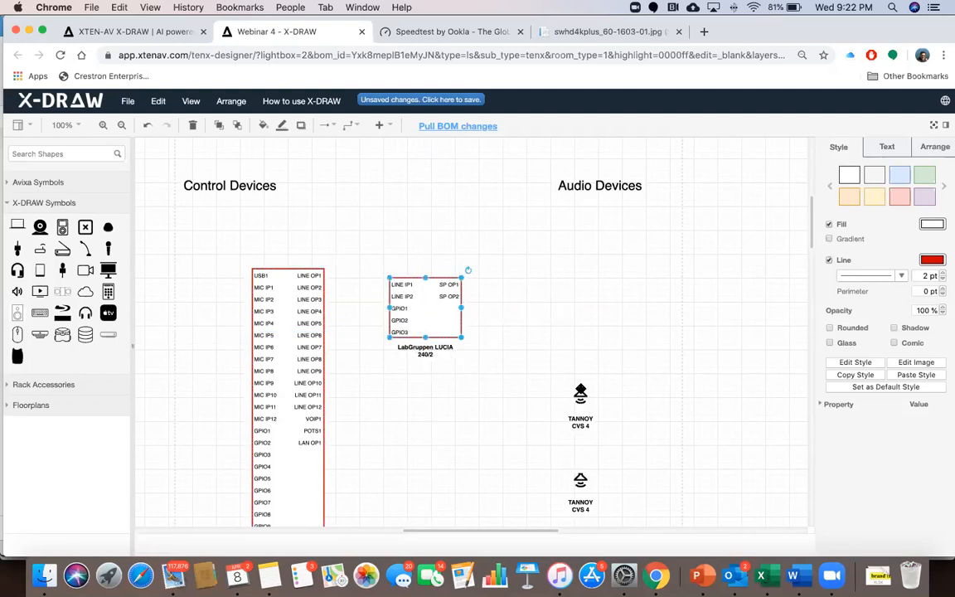
Place the first two TANNOY CVS 4 speakers side by side under Audio Devices and align their bottom edges
{"action": "left_click_drag", "start_coordinate": [581, 398], "coordinate": [574, 280]}
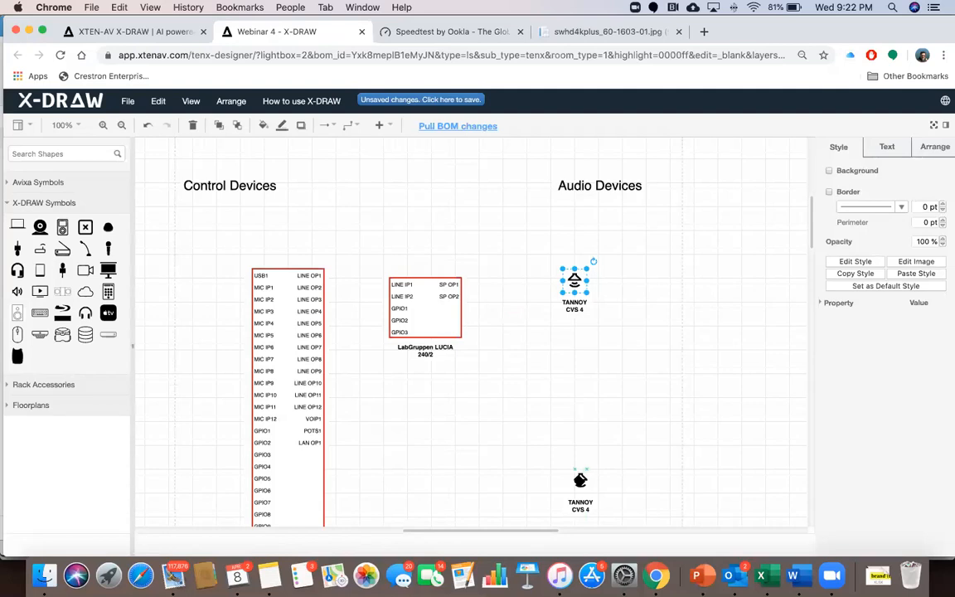
{"action": "left_click", "coordinate": [580, 480]}
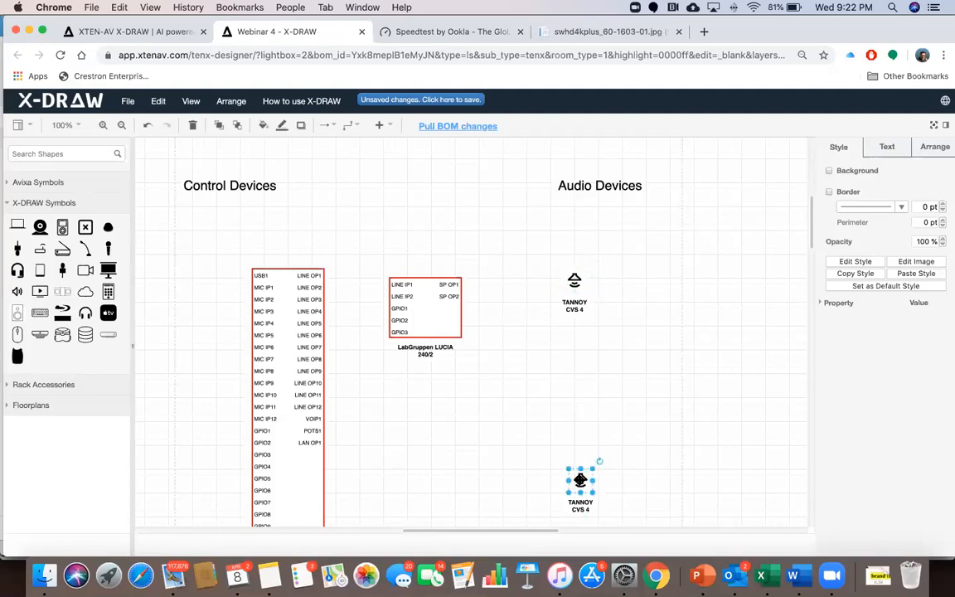
{"action": "left_click_drag", "start_coordinate": [581, 479], "coordinate": [640, 284]}
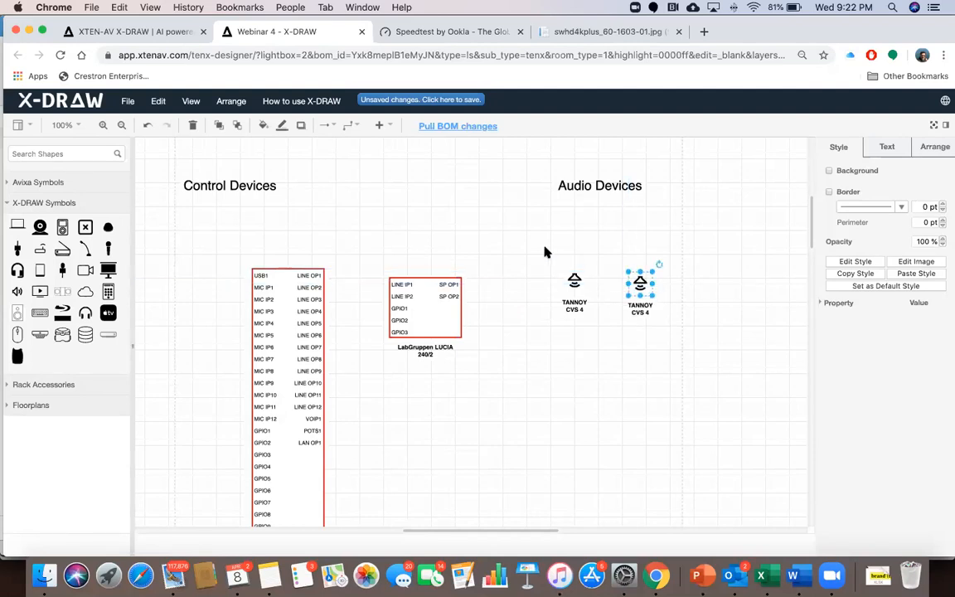
{"action": "left_click_drag", "start_coordinate": [545, 251], "coordinate": [670, 327]}
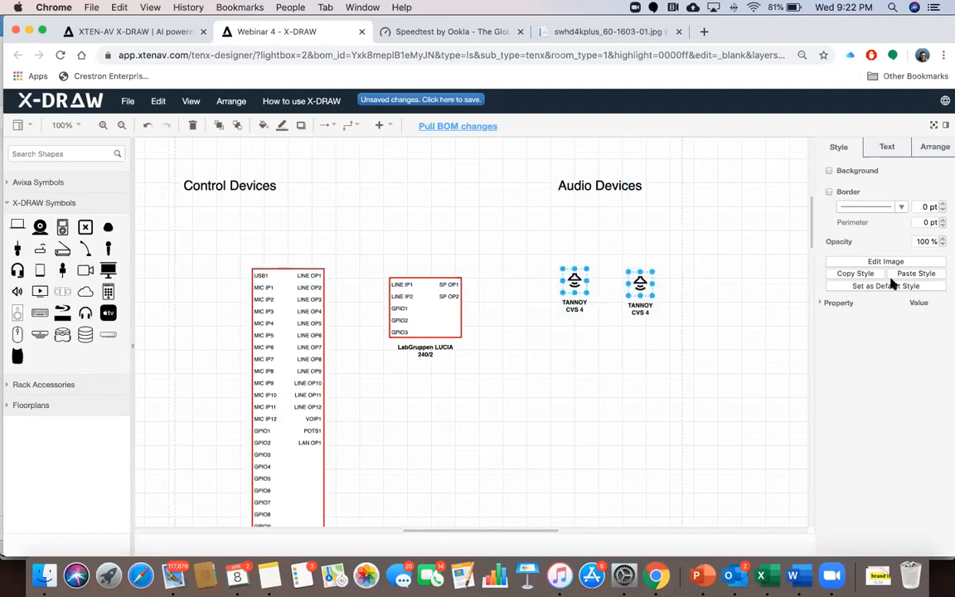
{"action": "left_click", "coordinate": [936, 147]}
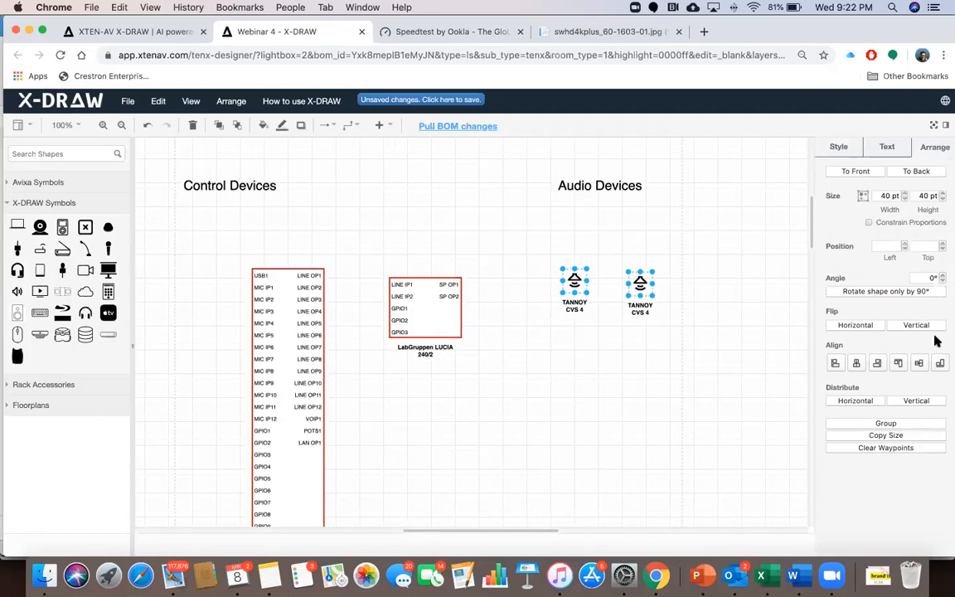
{"action": "left_click", "coordinate": [940, 364]}
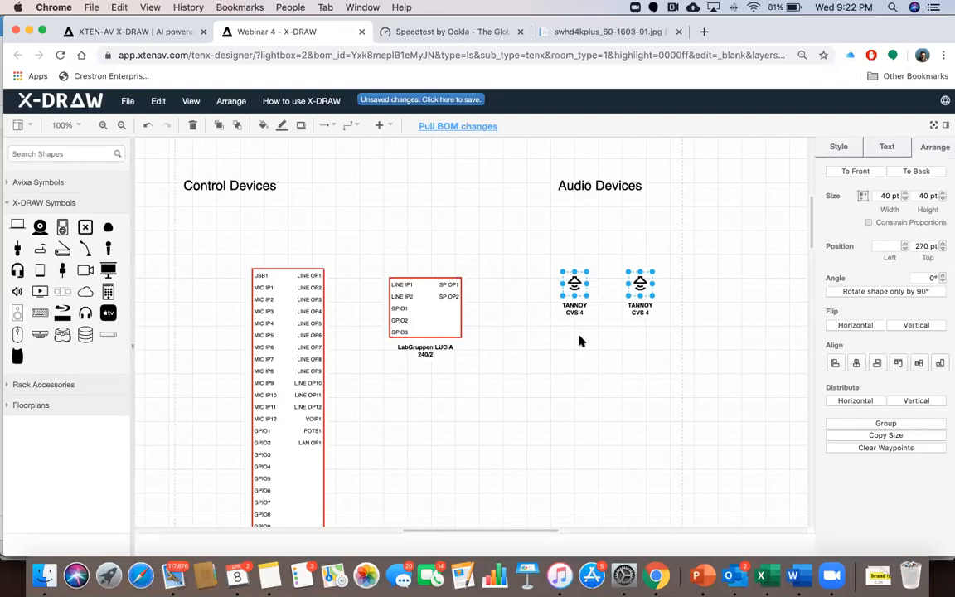
Place the remaining two TANNOY CVS 4 speakers side by side below the first pair and align their bottom edges
{"action": "scroll", "coordinate": [599, 373], "scroll_direction": "down", "scroll_amount": 5}
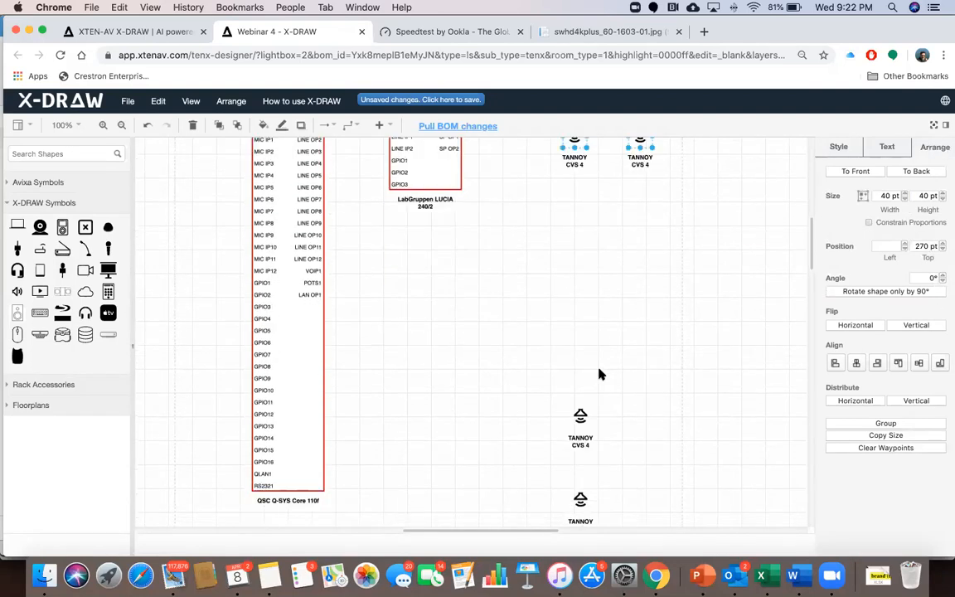
{"action": "left_click_drag", "start_coordinate": [580, 412], "coordinate": [575, 216]}
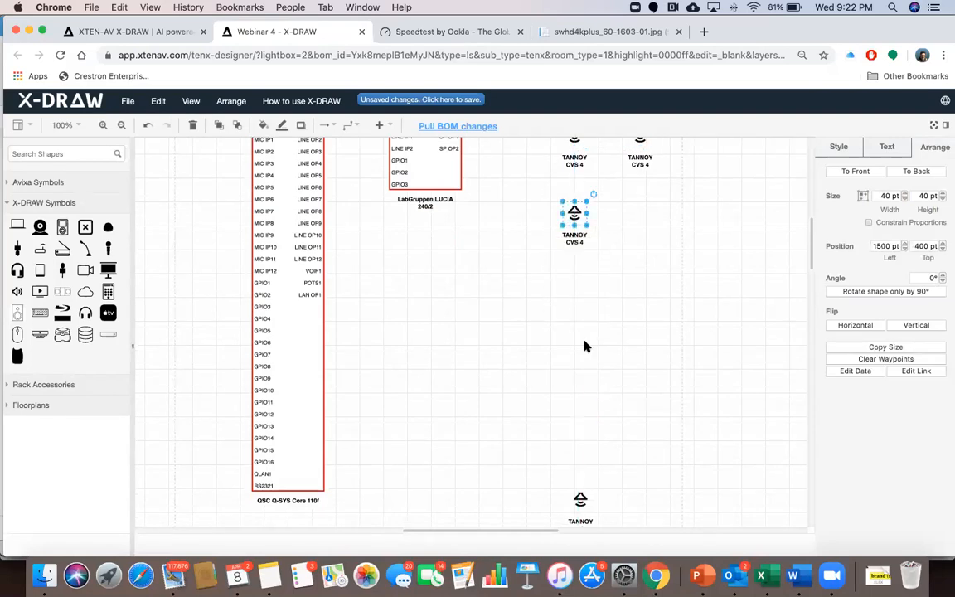
{"action": "left_click_drag", "start_coordinate": [579, 496], "coordinate": [641, 214]}
{"action": "scroll", "coordinate": [557, 305], "scroll_direction": "up", "scroll_amount": 3}
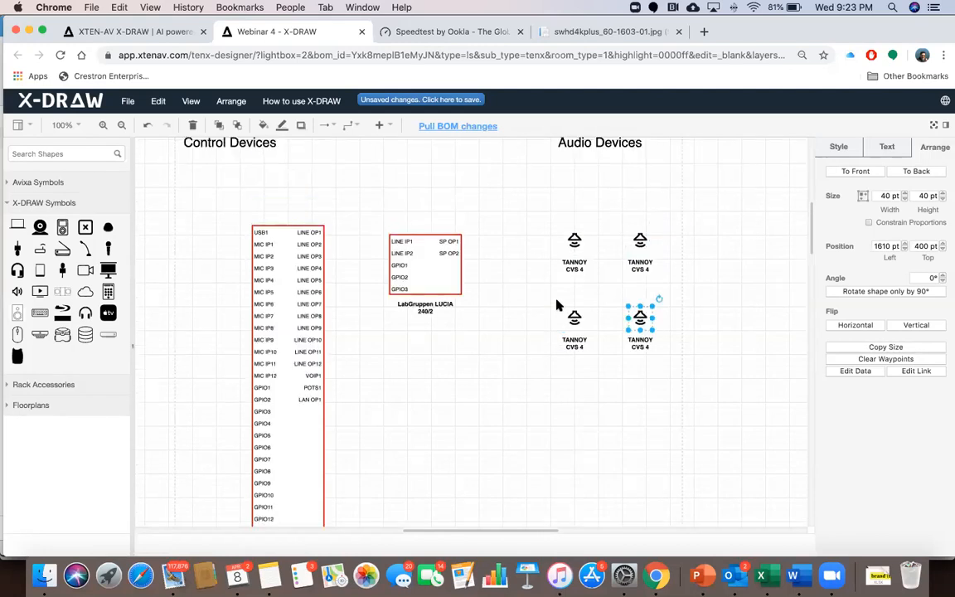
{"action": "left_click_drag", "start_coordinate": [551, 299], "coordinate": [675, 369]}
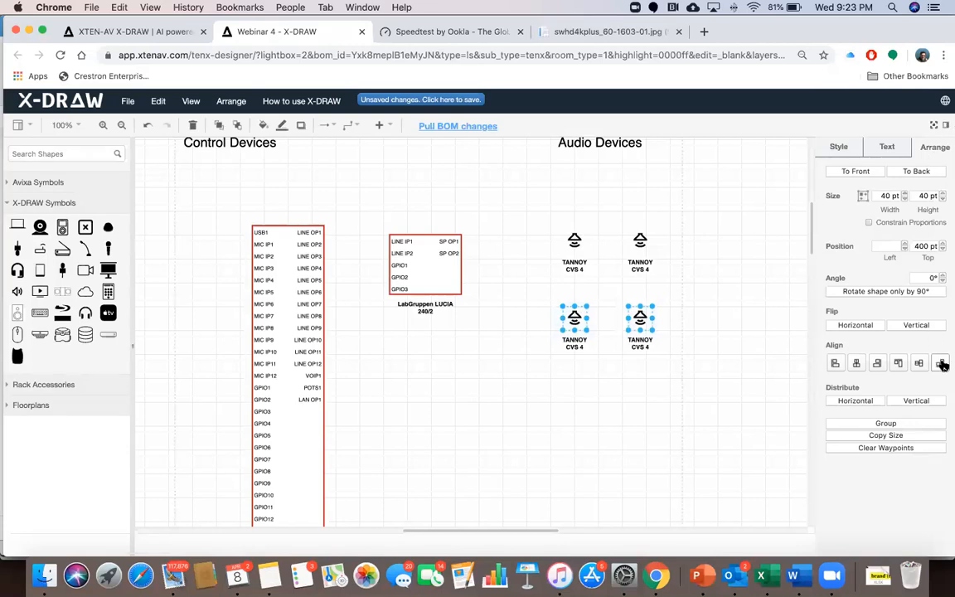
{"action": "left_click", "coordinate": [679, 377]}
Move the LUCIA 240/2 closer to the speakers, then wire Core 110f LINE OP1 to LINE IP1 and SP OP1 through the upper speaker pair
{"action": "left_click_drag", "start_coordinate": [438, 272], "coordinate": [468, 283]}
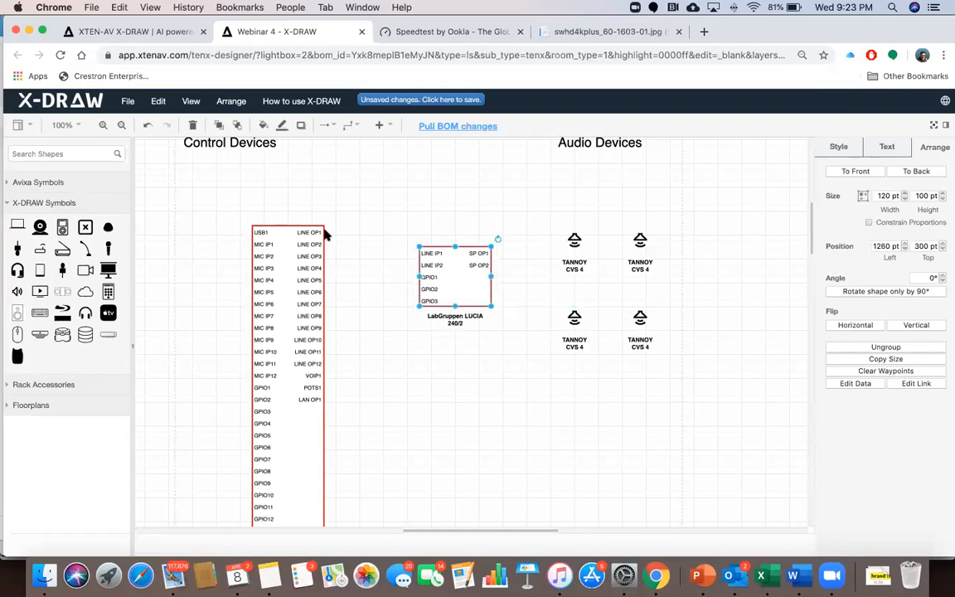
{"action": "left_click_drag", "start_coordinate": [321, 232], "coordinate": [420, 252]}
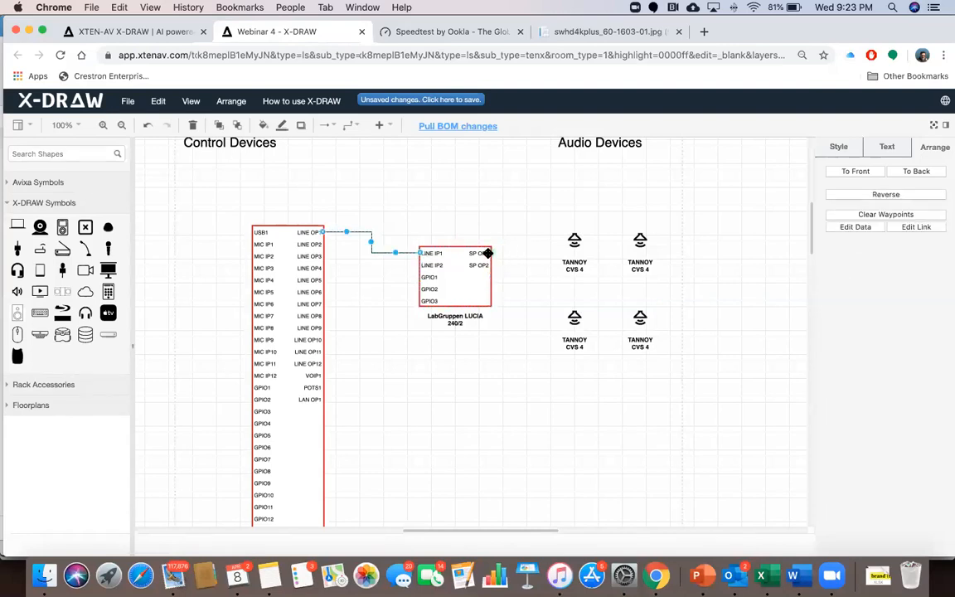
{"action": "left_click_drag", "start_coordinate": [487, 253], "coordinate": [637, 232]}
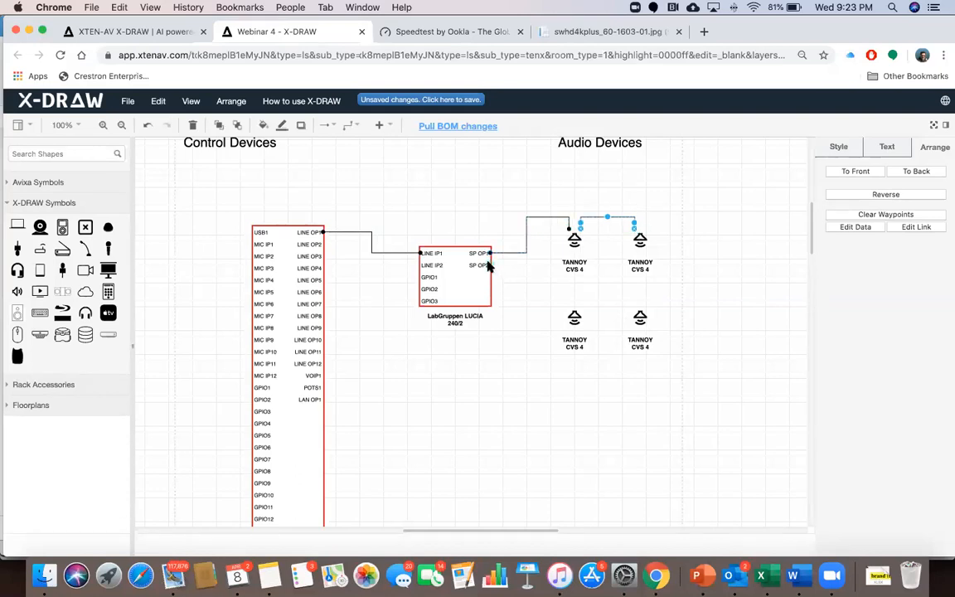
Wire the LUCIA's SP OP2 port to the first lower TANNOY speaker and link that speaker to the one beside it
{"action": "left_click_drag", "start_coordinate": [489, 265], "coordinate": [568, 306]}
{"action": "mouse_move", "coordinate": [529, 265]}
{"action": "left_mouse_down"}
{"action": "mouse_move", "coordinate": [531, 280]}
{"action": "mouse_move", "coordinate": [529, 271]}
{"action": "mouse_move", "coordinate": [531, 280]}
{"action": "mouse_move", "coordinate": [506, 270]}
{"action": "mouse_move", "coordinate": [530, 271]}
{"action": "mouse_move", "coordinate": [522, 272]}
{"action": "left_mouse_up"}
{"action": "left_click", "coordinate": [520, 273]}
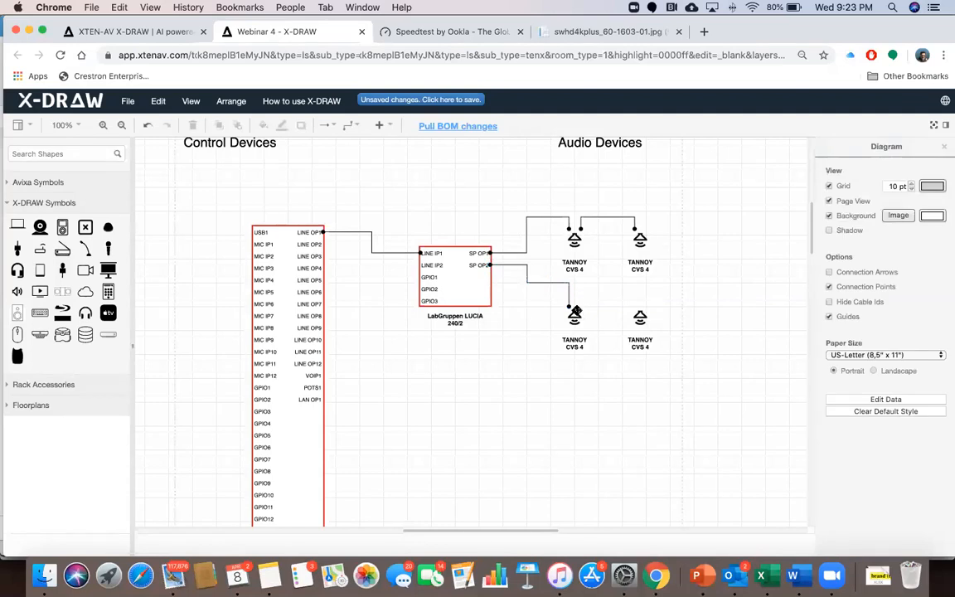
{"action": "left_click_drag", "start_coordinate": [582, 306], "coordinate": [635, 305]}
{"action": "left_click", "coordinate": [593, 404]}
Move the Shure MXA910 and MX391/C microphones together up to the left side of the QSC Q-SYS Core 110f
{"action": "scroll", "coordinate": [591, 404], "scroll_direction": "down", "scroll_amount": 10}
{"action": "scroll", "coordinate": [591, 404], "scroll_direction": "left", "scroll_amount": 3}
{"action": "scroll", "coordinate": [591, 404], "scroll_direction": "right", "scroll_amount": 3}
{"action": "scroll", "coordinate": [591, 404], "scroll_direction": "down", "scroll_amount": 8}
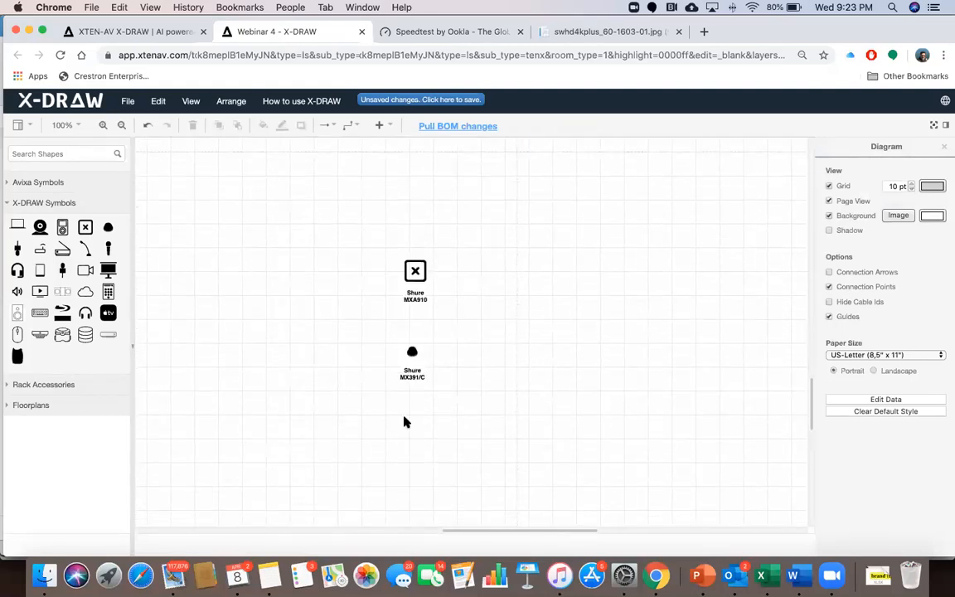
{"action": "left_click_drag", "start_coordinate": [452, 378], "coordinate": [459, 228]}
{"action": "left_click_drag", "start_coordinate": [408, 268], "coordinate": [178, 158]}
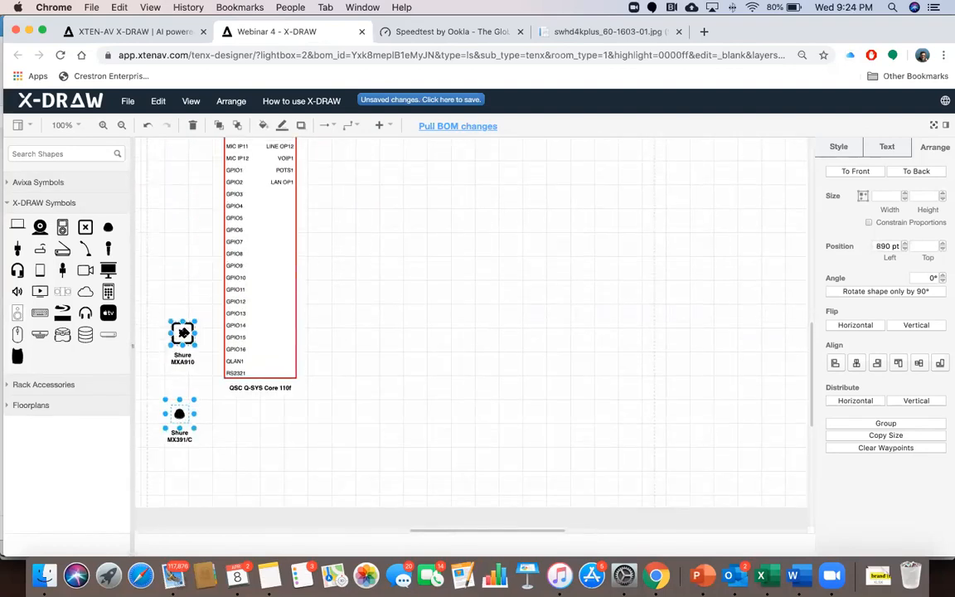
{"action": "left_click_drag", "start_coordinate": [158, 238], "coordinate": [150, 146]}
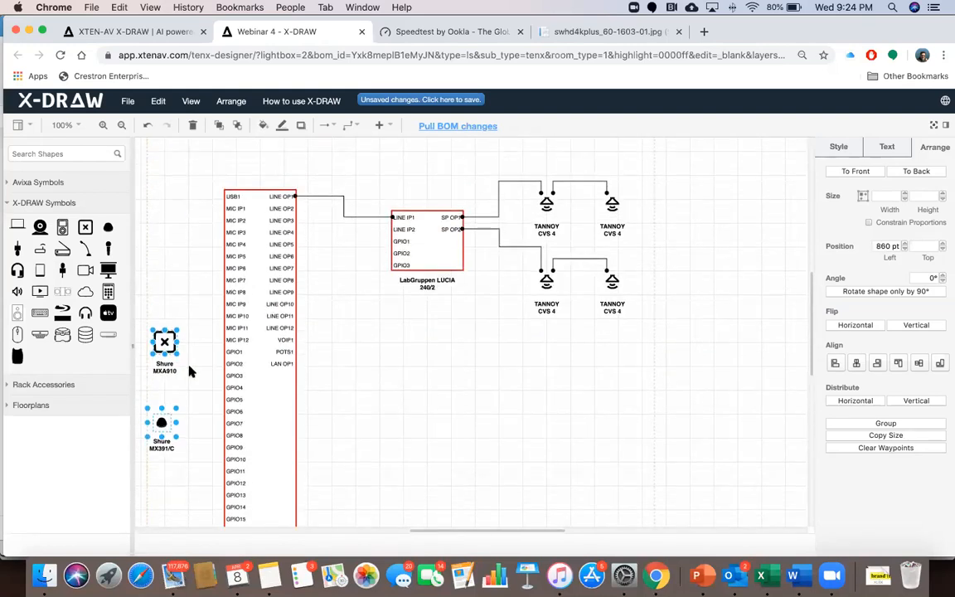
{"action": "scroll", "coordinate": [426, 347], "scroll_direction": "left", "scroll_amount": 5}
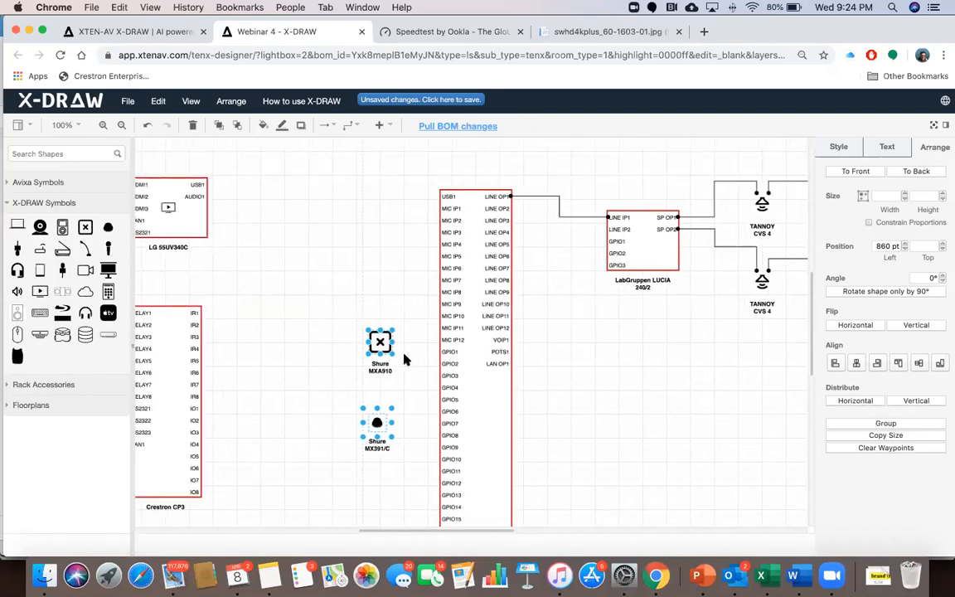
{"action": "left_click", "coordinate": [331, 388]}
Move the Shure MX391/C up beside the Core 110f's microphone inputs and connect it to MIC IP1
{"action": "left_click_drag", "start_coordinate": [378, 422], "coordinate": [355, 190]}
{"action": "left_click", "coordinate": [421, 222]}
{"action": "left_click_drag", "start_coordinate": [442, 208], "coordinate": [371, 221]}
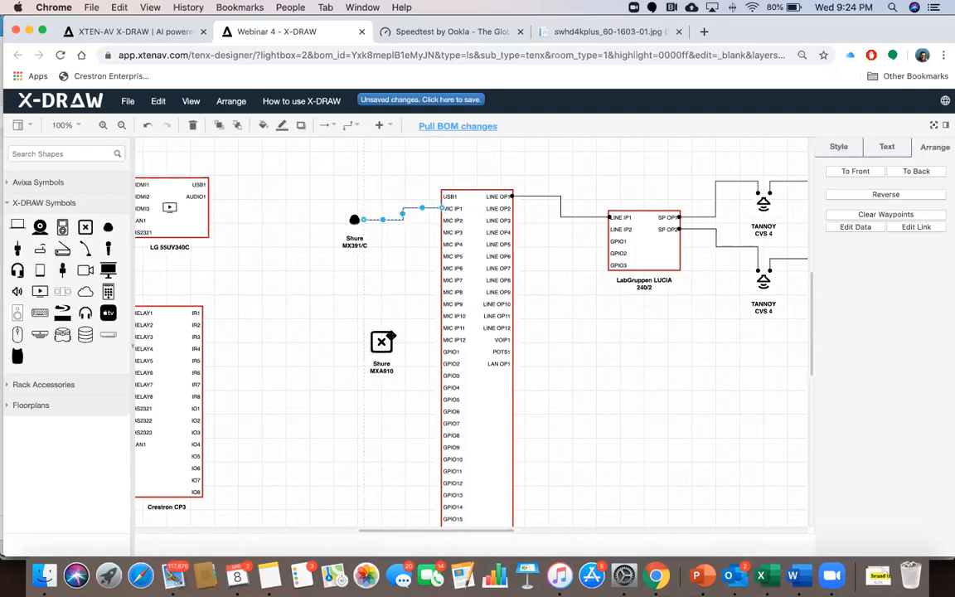
Move the Shure MXA910 down below the MX391/C, near the Core 110f's lower ports, and connect it to QLAN1
{"action": "left_click", "coordinate": [372, 348]}
{"action": "left_click_drag", "start_coordinate": [365, 353], "coordinate": [349, 469]}
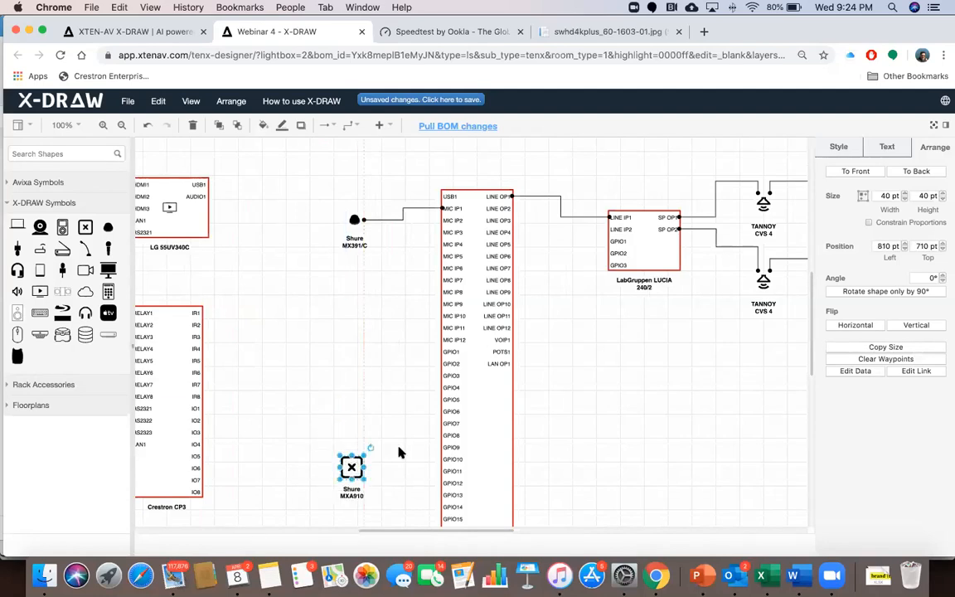
{"action": "scroll", "coordinate": [398, 452], "scroll_direction": "down", "scroll_amount": 3}
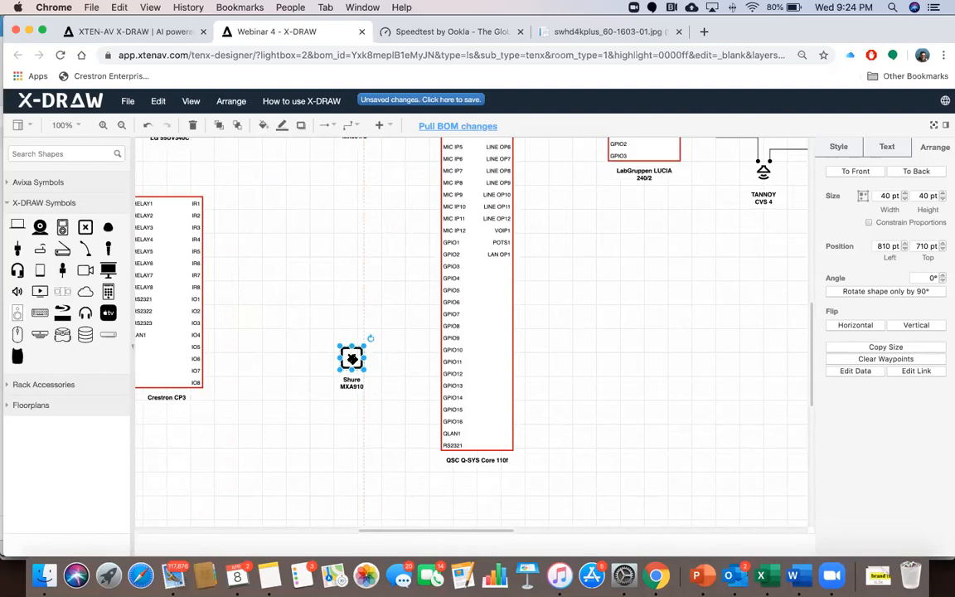
{"action": "left_click_drag", "start_coordinate": [352, 360], "coordinate": [347, 396]}
{"action": "left_click_drag", "start_coordinate": [351, 398], "coordinate": [360, 405]}
{"action": "left_click_drag", "start_coordinate": [443, 431], "coordinate": [366, 402]}
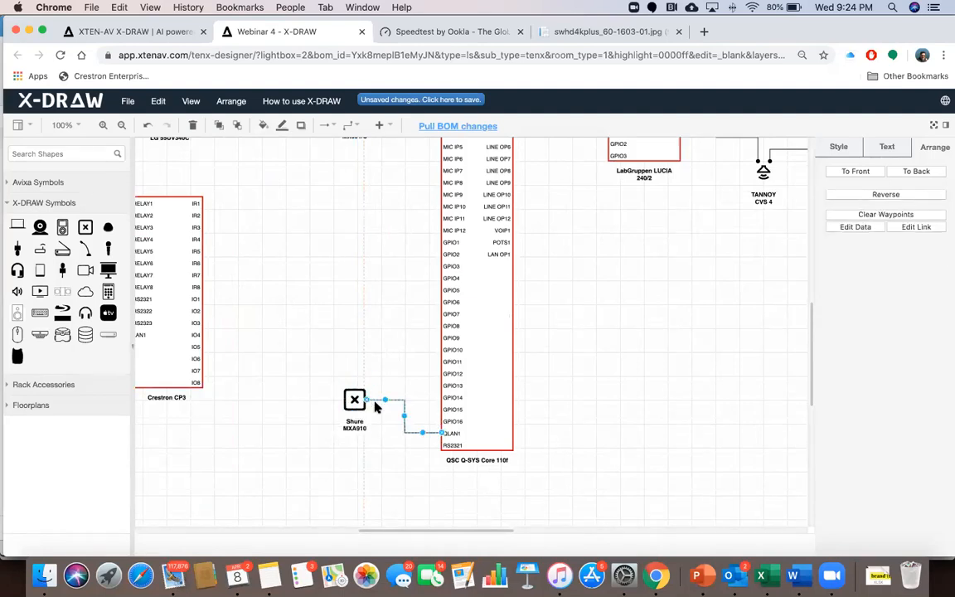
Open a text label for editing on the cable between the Shure MX391/C and MIC IP1
{"action": "scroll", "coordinate": [622, 239], "scroll_direction": "up", "scroll_amount": 5}
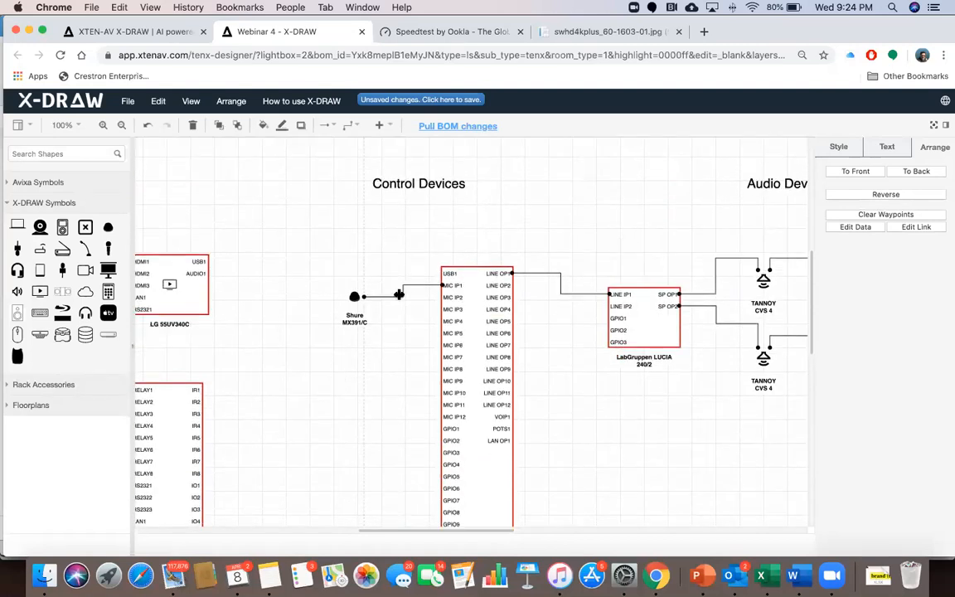
{"action": "double_click", "coordinate": [396, 296]}
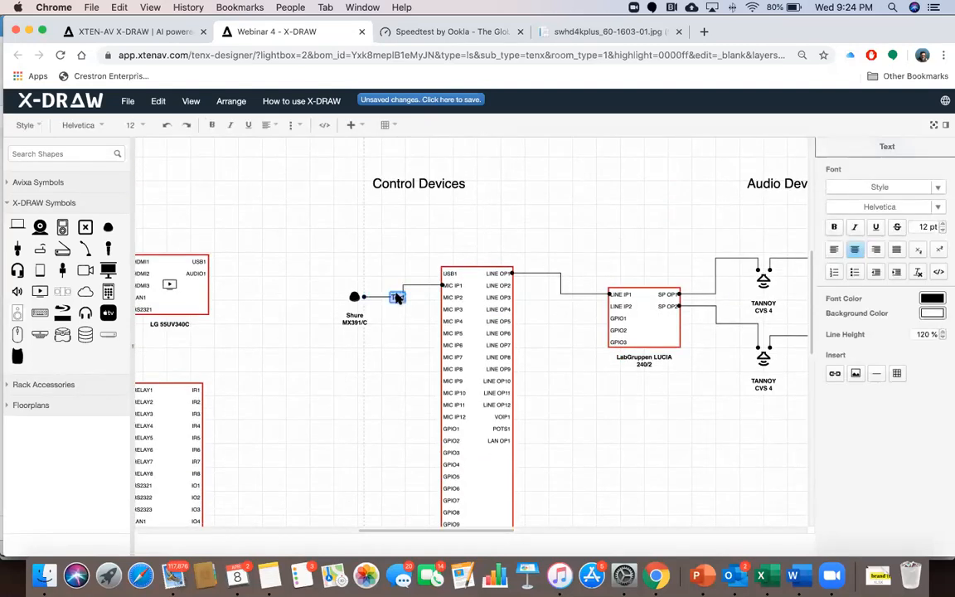
Label the Shure MX391/C microphone cable MIC12 and the line cable feeding the LabGruppen LUCIA amplifier LN12
{"action": "type", "text": "MIC12"}
{"action": "double_click", "coordinate": [561, 282]}
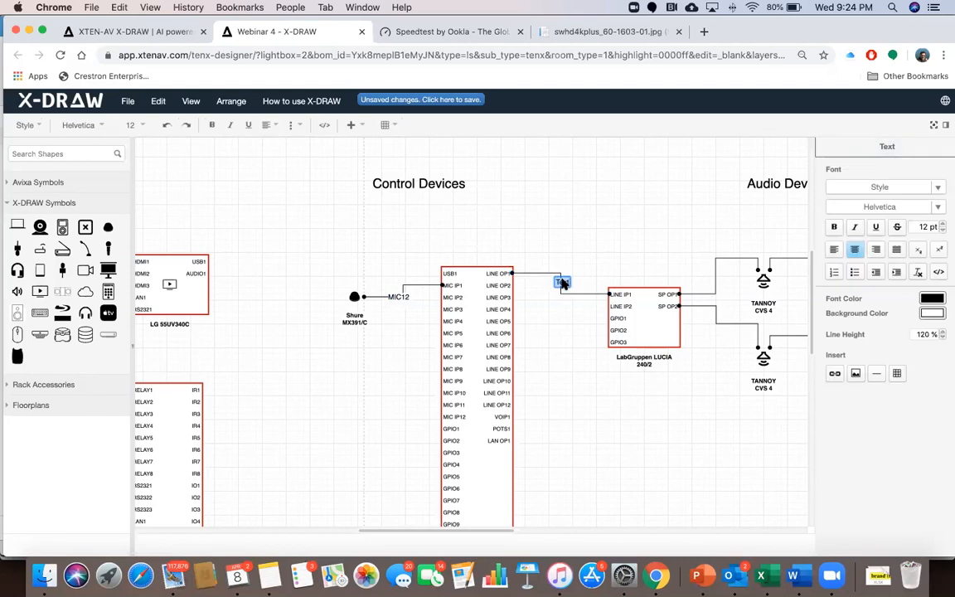
{"action": "key", "text": "BackSpace"}
{"action": "type", "text": "LN12"}
Label the amplifier's SP OP1 cable SP12 and the cable linking the upper two Tannoy speakers SP23
{"action": "double_click", "coordinate": [705, 294]}
{"action": "type", "text": "SP12"}
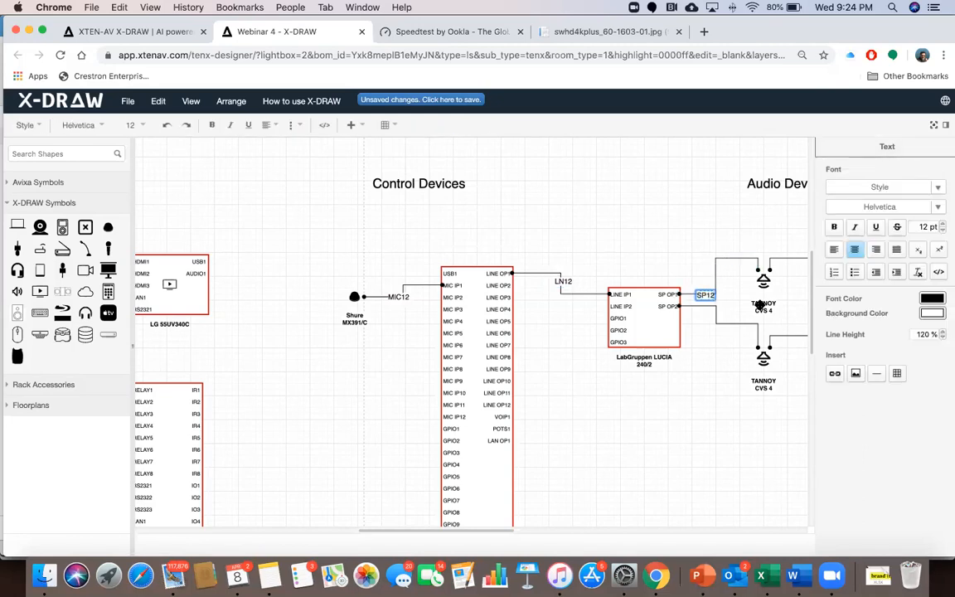
{"action": "scroll", "coordinate": [677, 261], "scroll_direction": "right", "scroll_amount": 2}
{"action": "left_click", "coordinate": [754, 262]}
{"action": "double_click", "coordinate": [753, 262]}
{"action": "type", "text": "SP23"}
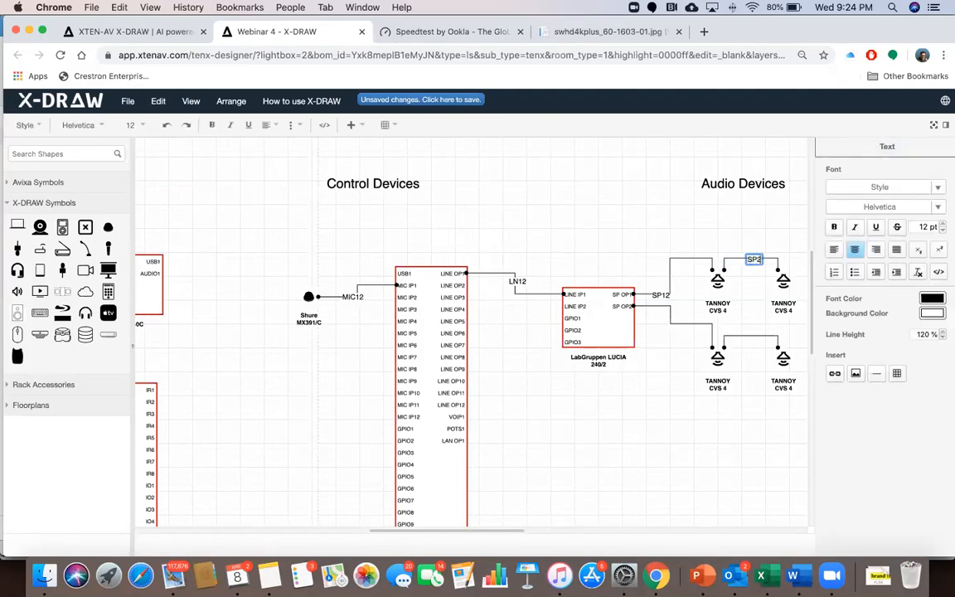
Label the amplifier's SP OP2 cable SP34 and the cable linking the lower two Tannoy speakers SP45
{"action": "left_click", "coordinate": [680, 321]}
{"action": "double_click", "coordinate": [680, 322]}
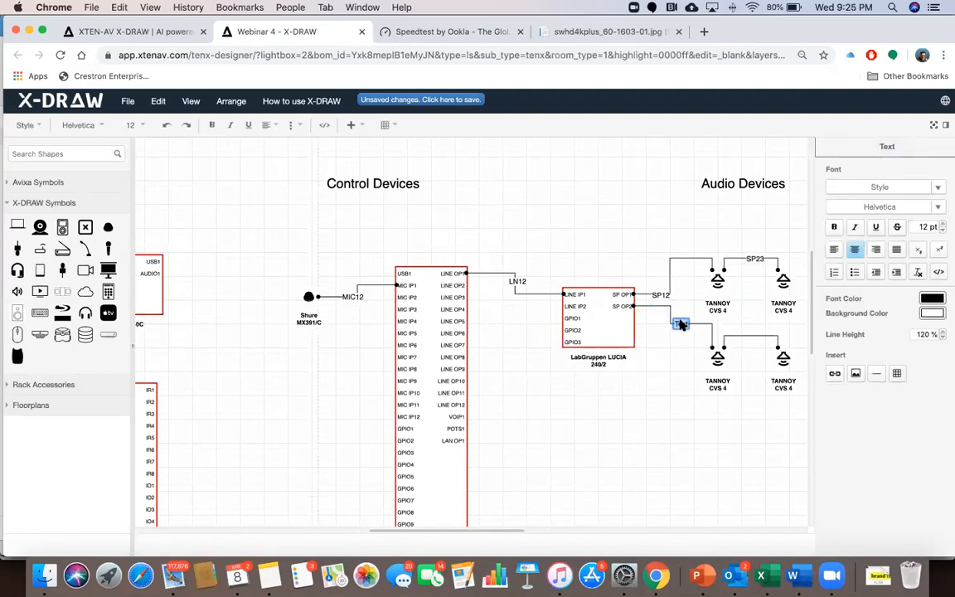
{"action": "type", "text": "SP34"}
{"action": "left_click", "coordinate": [752, 336]}
{"action": "double_click", "coordinate": [751, 336]}
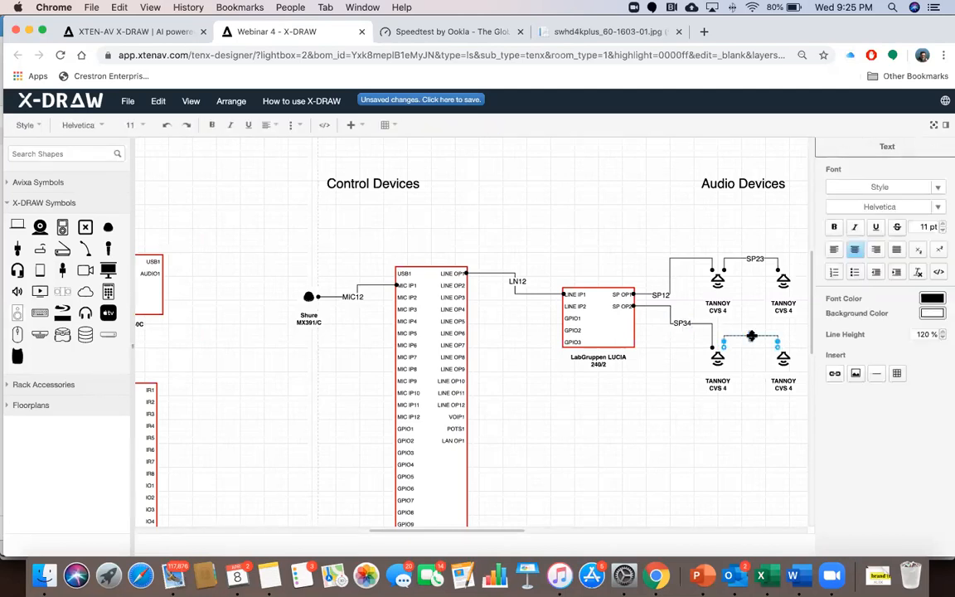
{"action": "type", "text": "SP45"}
{"action": "left_click", "coordinate": [714, 454]}
Hide the diagram format options and review the wiring and cable labels across the video, control and audio devices
{"action": "scroll", "coordinate": [646, 448], "scroll_direction": "down", "scroll_amount": 5}
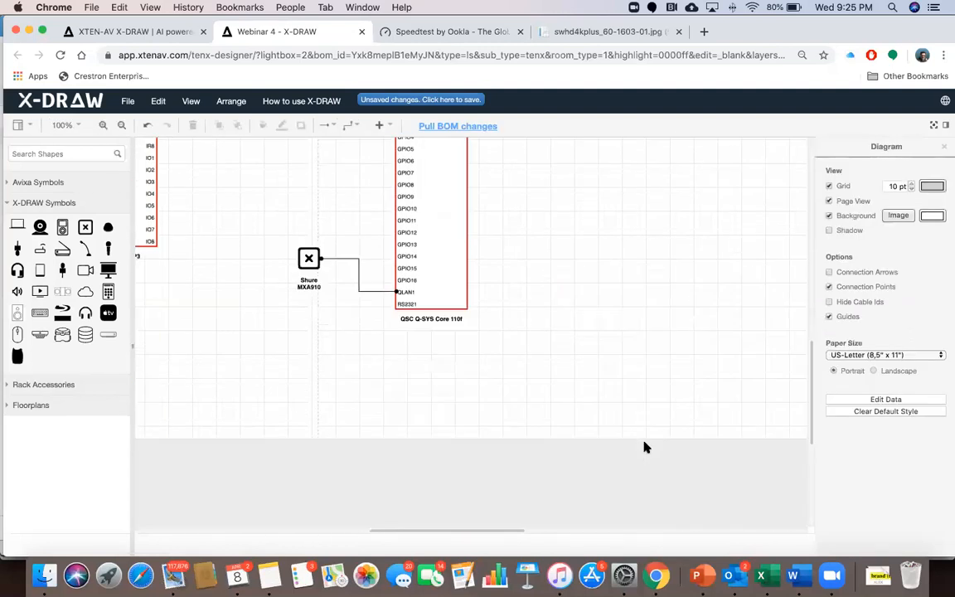
{"action": "scroll", "coordinate": [645, 447], "scroll_direction": "left", "scroll_amount": 6}
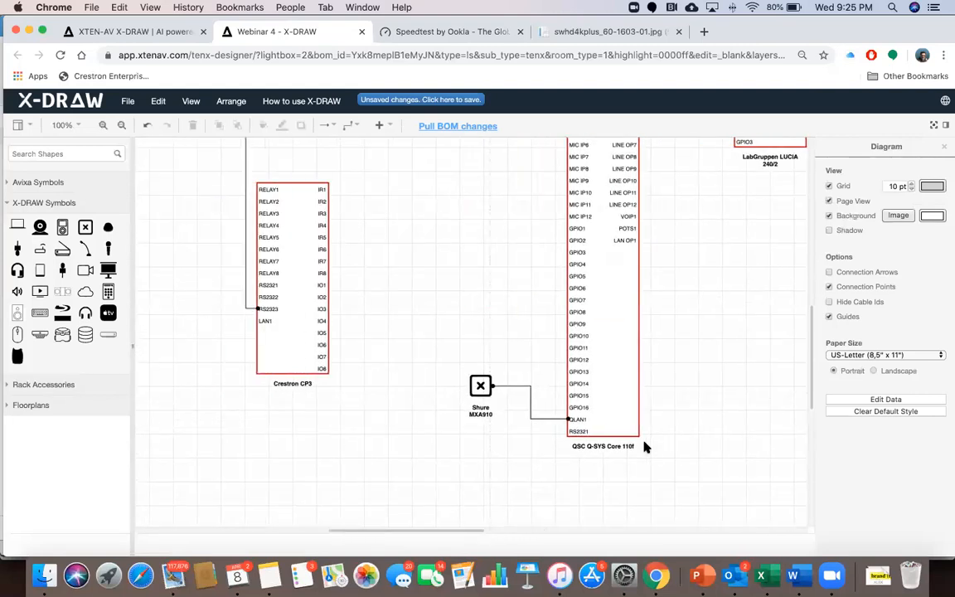
{"action": "scroll", "coordinate": [645, 447], "scroll_direction": "up", "scroll_amount": 4}
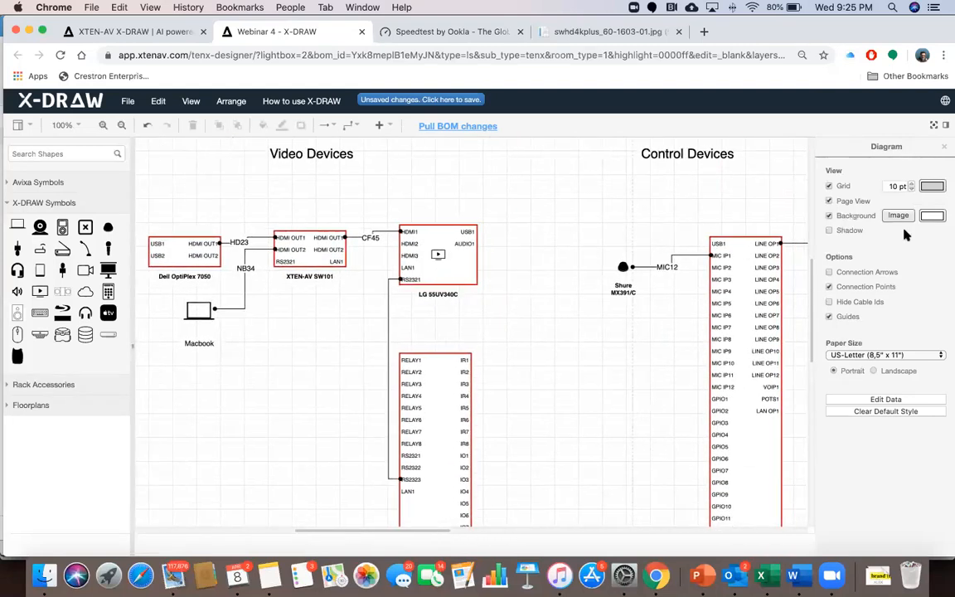
{"action": "left_click", "coordinate": [944, 153]}
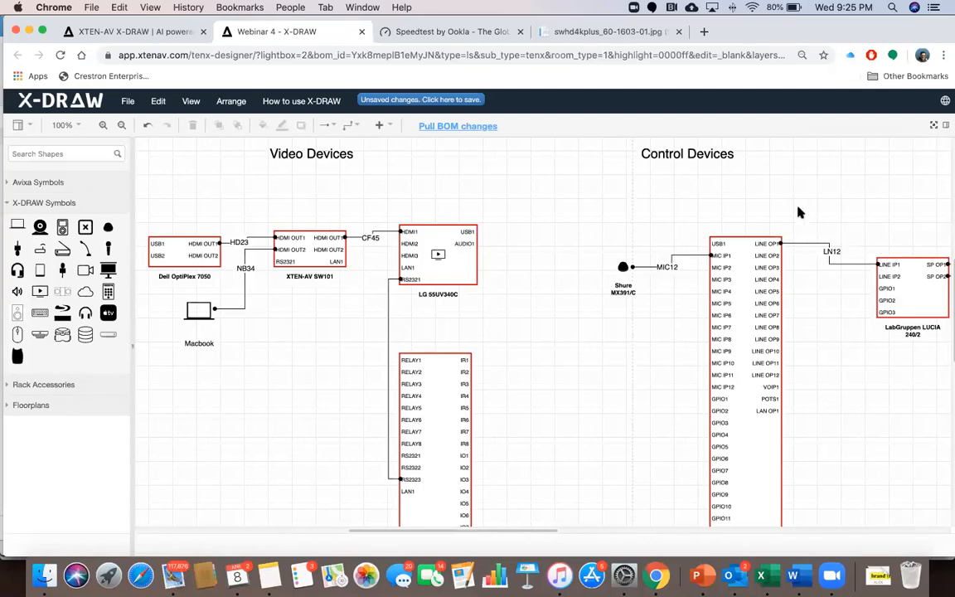
{"action": "scroll", "coordinate": [710, 205], "scroll_direction": "right", "scroll_amount": 9}
{"action": "scroll", "coordinate": [710, 204], "scroll_direction": "down", "scroll_amount": 1}
{"action": "scroll", "coordinate": [709, 205], "scroll_direction": "down", "scroll_amount": 2}
{"action": "scroll", "coordinate": [709, 205], "scroll_direction": "left", "scroll_amount": 6}
{"action": "scroll", "coordinate": [710, 204], "scroll_direction": "up", "scroll_amount": 4}
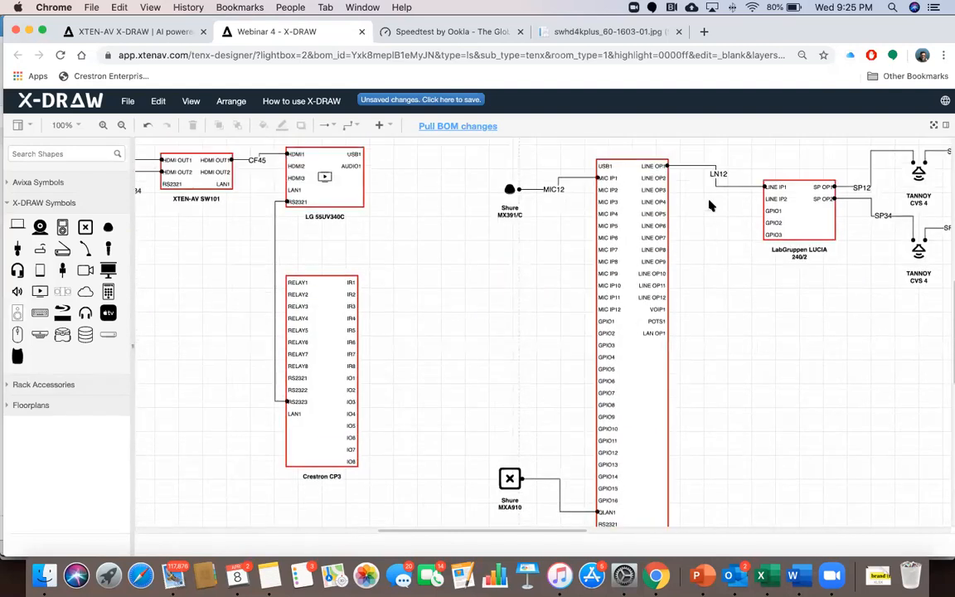
{"action": "scroll", "coordinate": [710, 205], "scroll_direction": "down", "scroll_amount": 3}
{"action": "scroll", "coordinate": [710, 205], "scroll_direction": "left", "scroll_amount": 3}
{"action": "scroll", "coordinate": [710, 204], "scroll_direction": "up", "scroll_amount": 2}
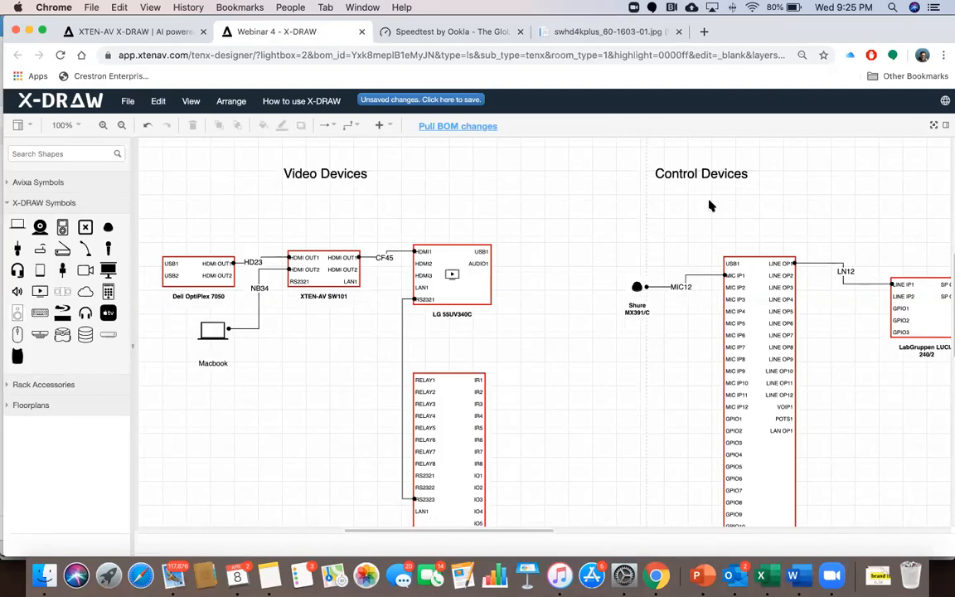
{"action": "scroll", "coordinate": [557, 339], "scroll_direction": "down", "scroll_amount": 4}
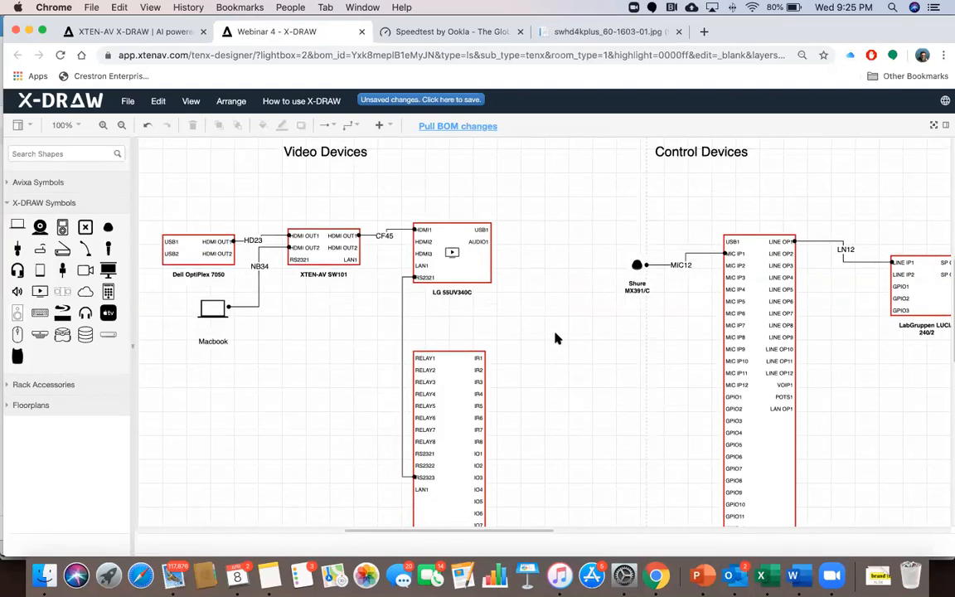
Save the unsaved diagram changes and dismiss the resulting message
{"action": "left_click", "coordinate": [467, 100]}
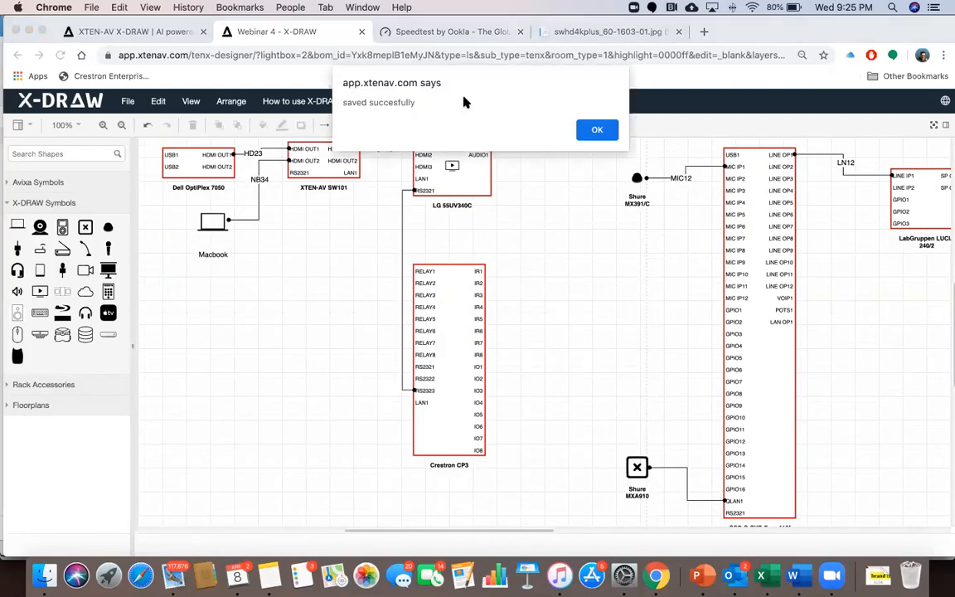
{"action": "left_click", "coordinate": [599, 131]}
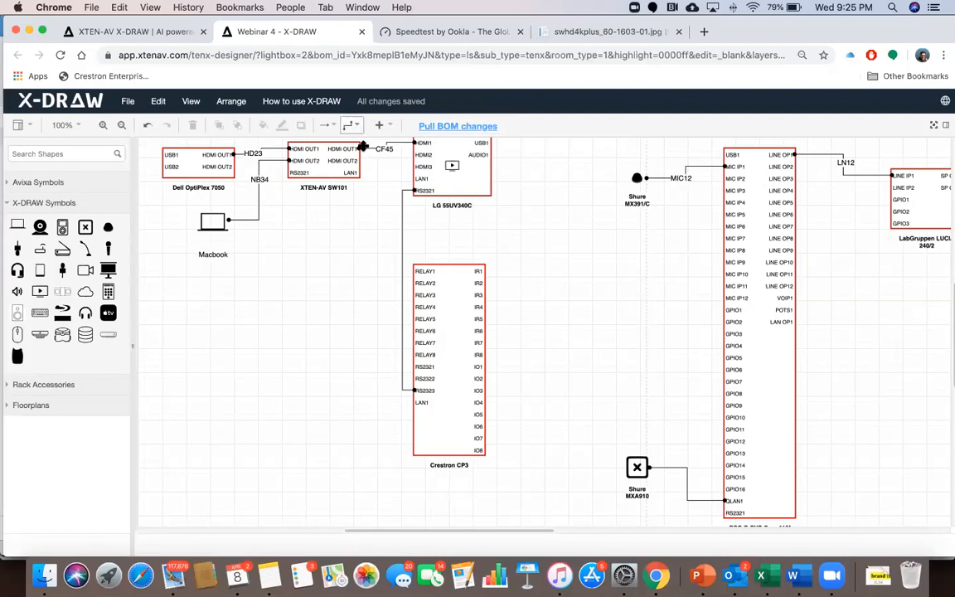
Export the diagram as a PDF with Crop enabled and Grid off, and open the downloaded file
{"action": "scroll", "coordinate": [353, 270], "scroll_direction": "up", "scroll_amount": 1}
{"action": "scroll", "coordinate": [352, 273], "scroll_direction": "up", "scroll_amount": 3}
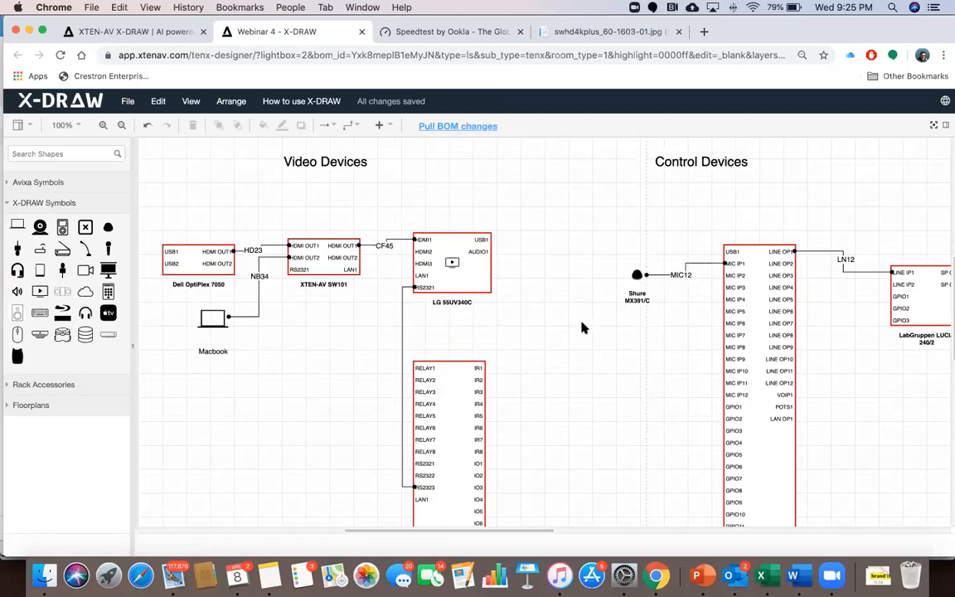
{"action": "scroll", "coordinate": [583, 327], "scroll_direction": "right", "scroll_amount": 5}
{"action": "scroll", "coordinate": [583, 327], "scroll_direction": "left", "scroll_amount": 6}
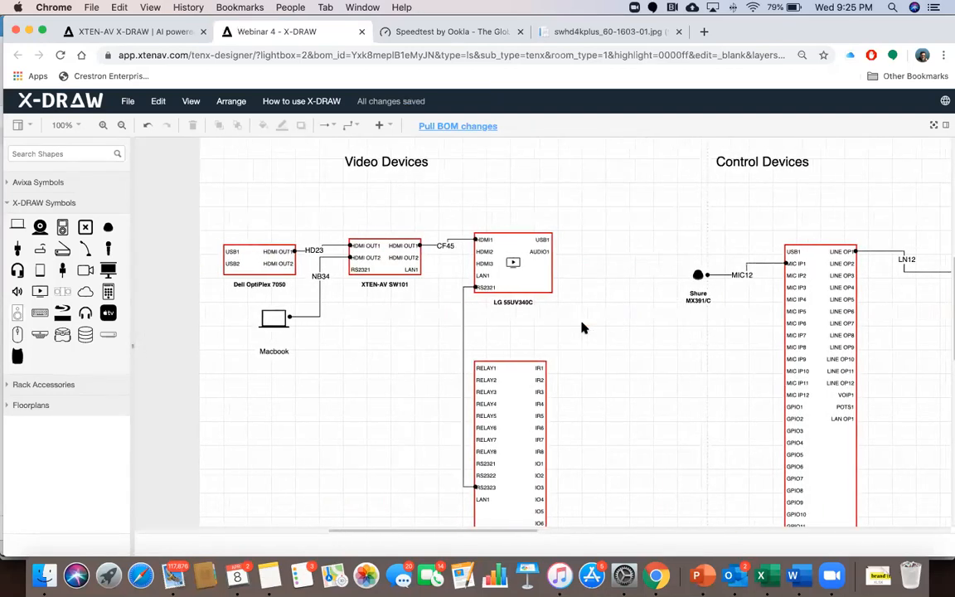
{"action": "left_click", "coordinate": [128, 100]}
{"action": "mouse_move", "coordinate": [168, 146]}
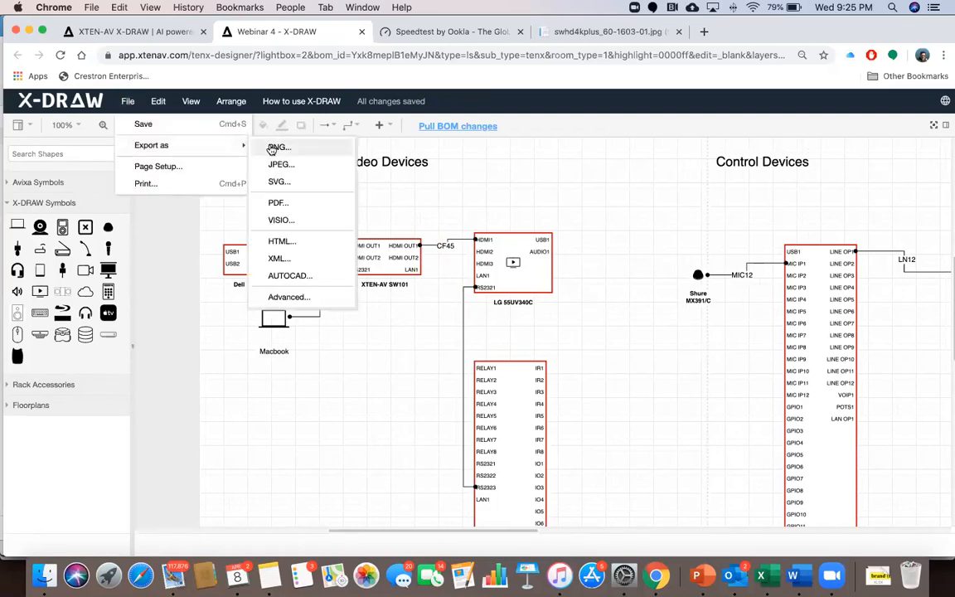
{"action": "left_click", "coordinate": [281, 204]}
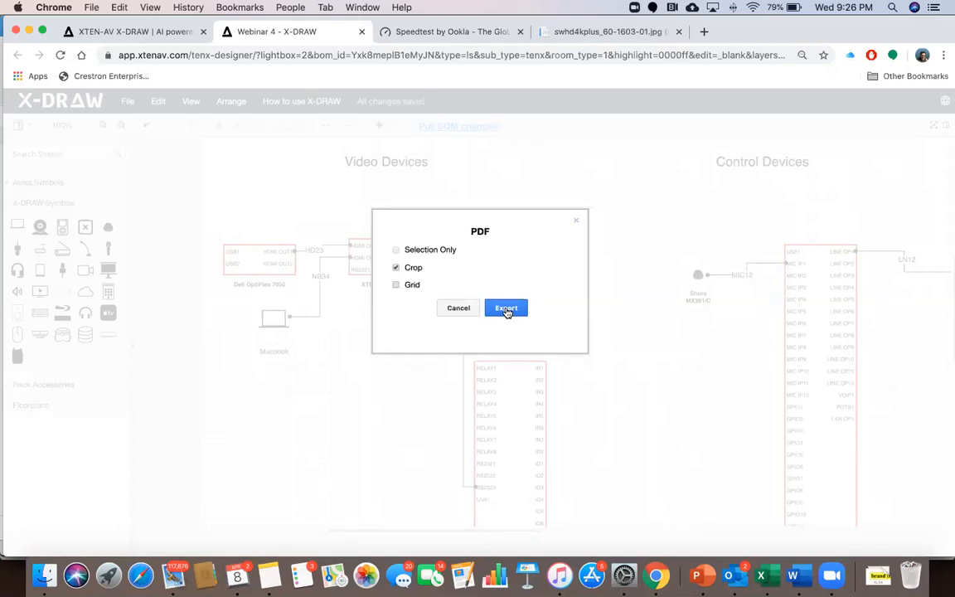
{"action": "left_click", "coordinate": [506, 311]}
{"action": "left_click", "coordinate": [547, 257]}
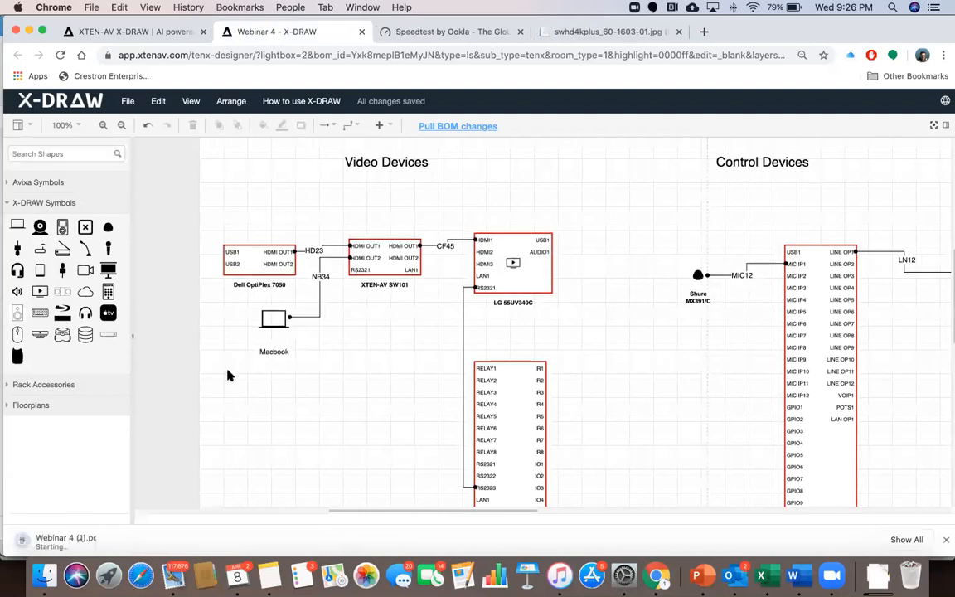
{"action": "left_click", "coordinate": [58, 541]}
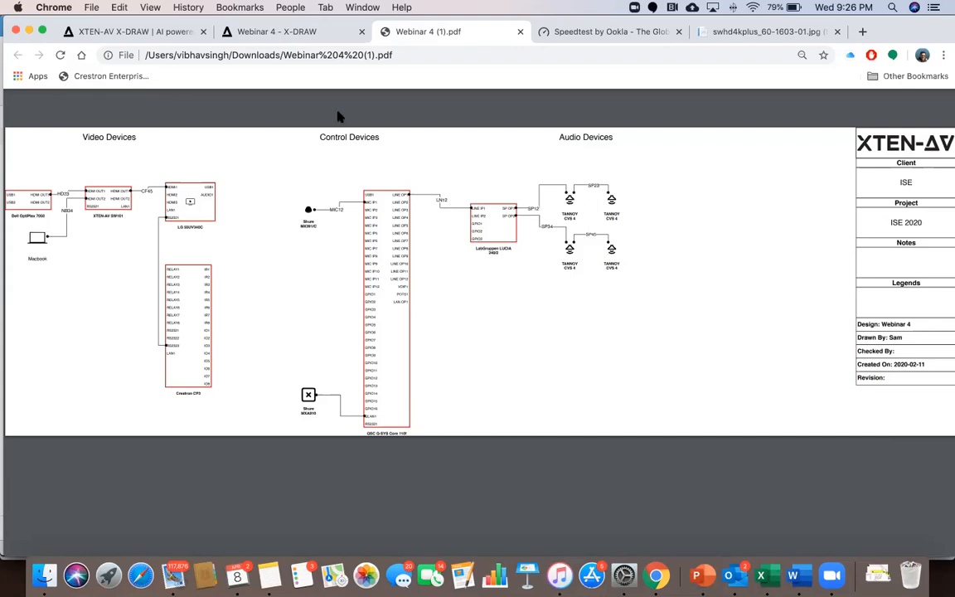
Return to the Webinar 4 drawing in X-DRAW and show the diagram format options again
{"action": "left_click", "coordinate": [294, 33]}
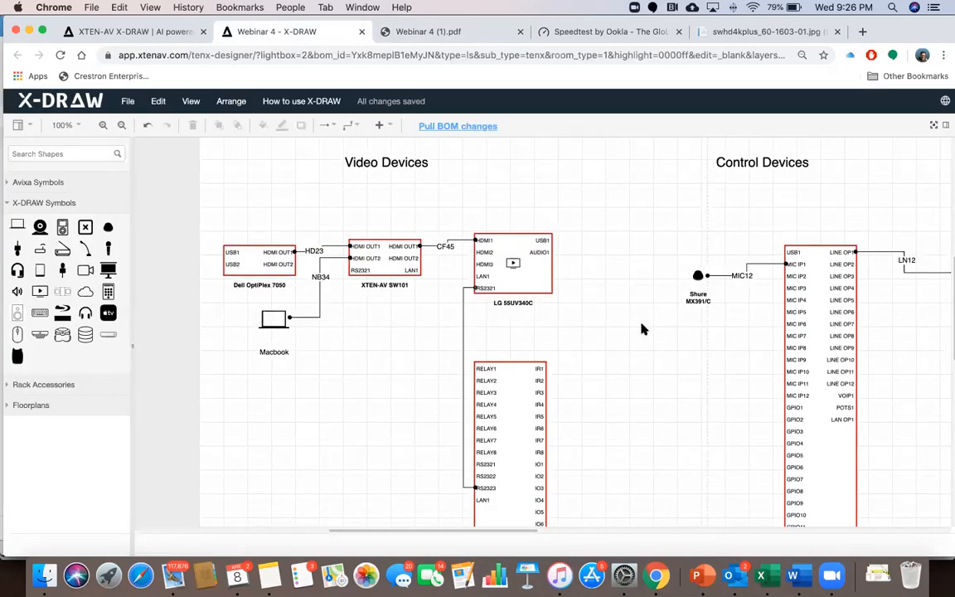
{"action": "scroll", "coordinate": [641, 329], "scroll_direction": "right", "scroll_amount": 3}
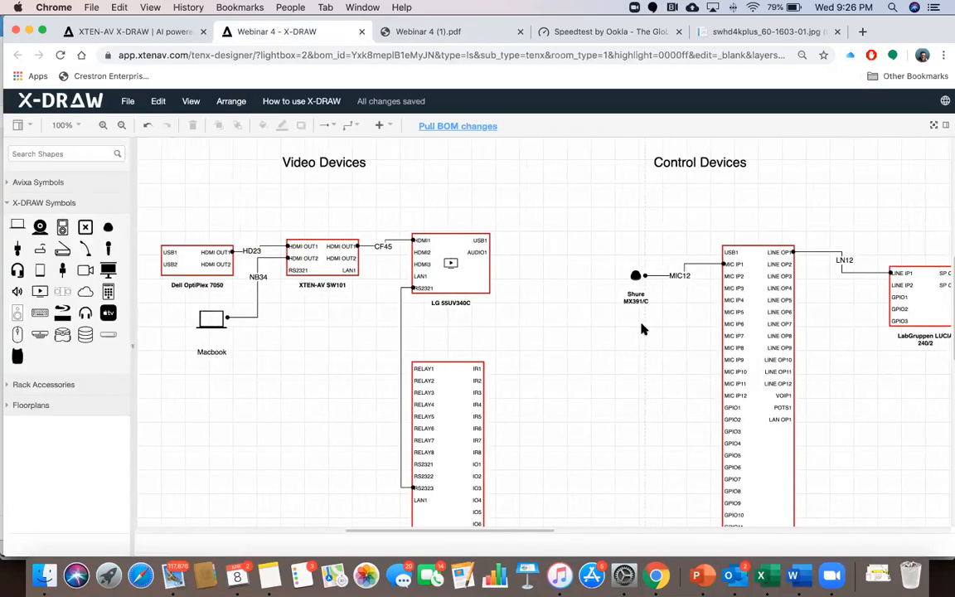
{"action": "scroll", "coordinate": [574, 330], "scroll_direction": "right", "scroll_amount": 5}
{"action": "scroll", "coordinate": [573, 331], "scroll_direction": "up", "scroll_amount": 2}
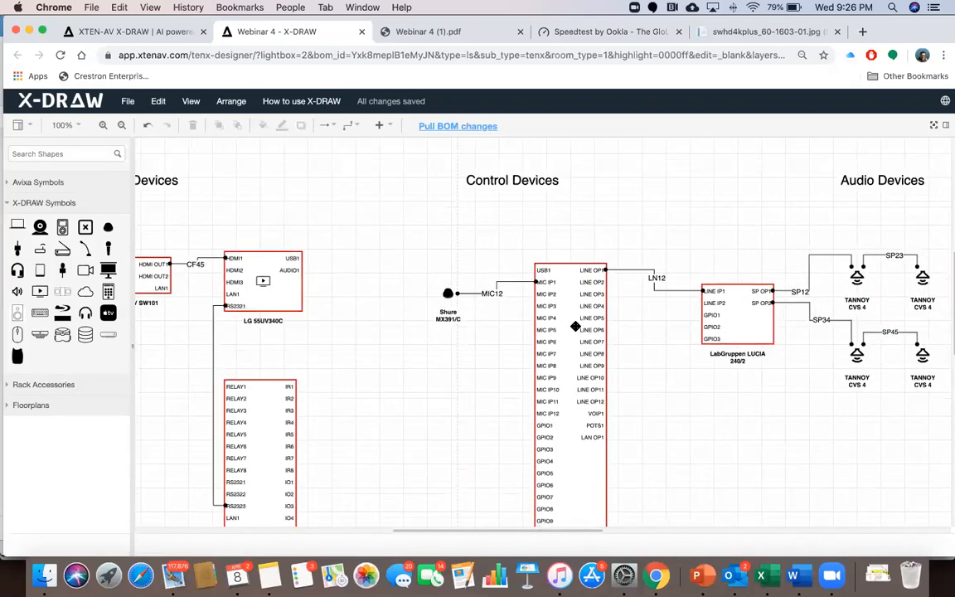
{"action": "left_click", "coordinate": [945, 125]}
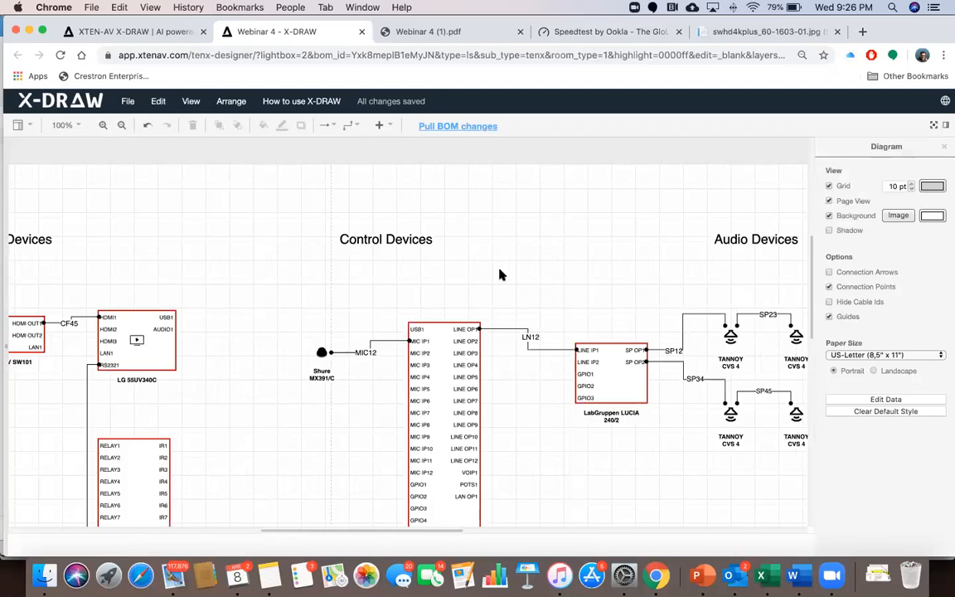
Examine how the page boundary lines divide the drawing across the video, control and audio device sections
{"action": "scroll", "coordinate": [327, 244], "scroll_direction": "left", "scroll_amount": 5}
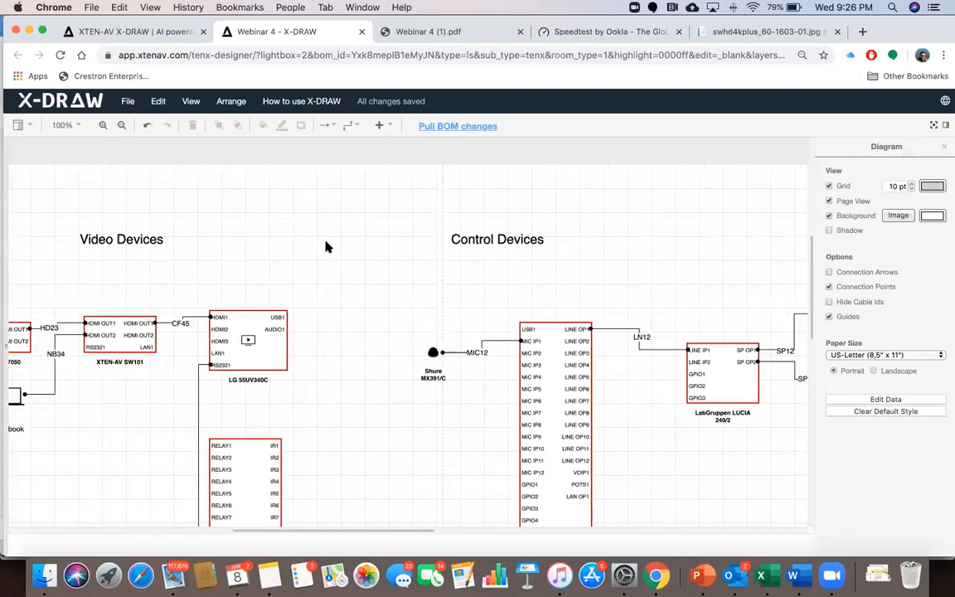
{"action": "scroll", "coordinate": [326, 244], "scroll_direction": "down", "scroll_amount": 1}
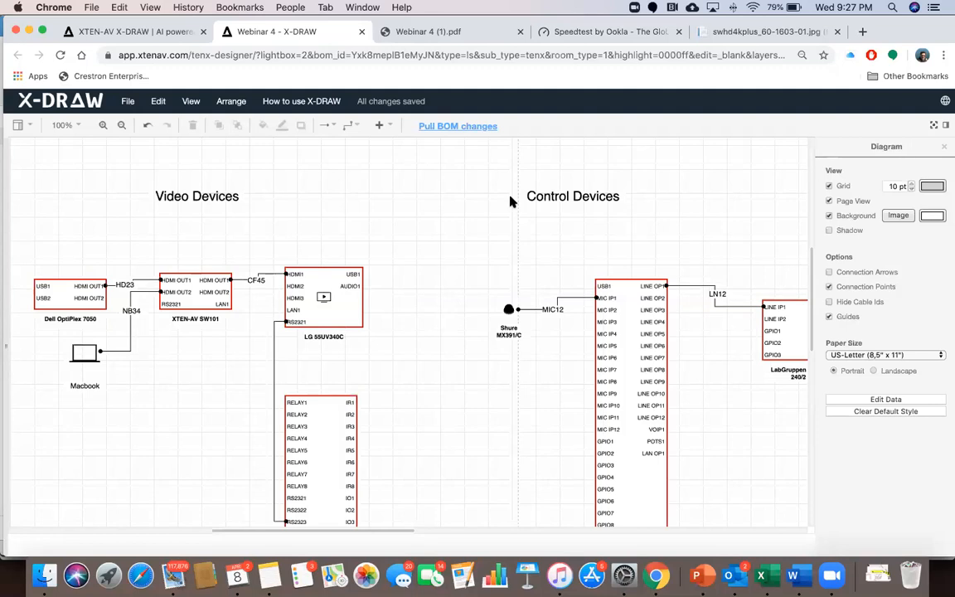
{"action": "scroll", "coordinate": [496, 202], "scroll_direction": "left", "scroll_amount": 3}
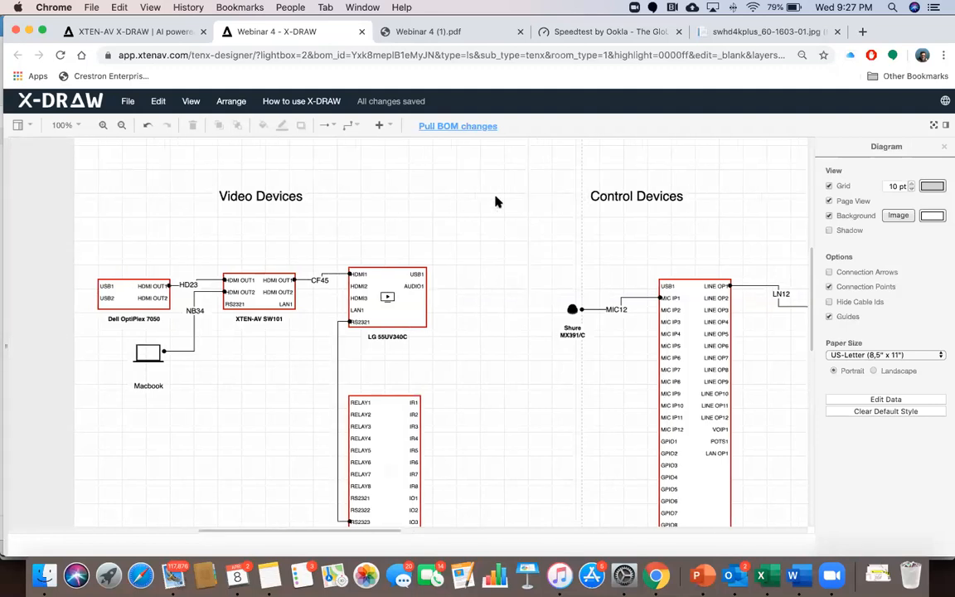
{"action": "scroll", "coordinate": [496, 202], "scroll_direction": "right", "scroll_amount": 6}
{"action": "scroll", "coordinate": [594, 202], "scroll_direction": "right", "scroll_amount": 10}
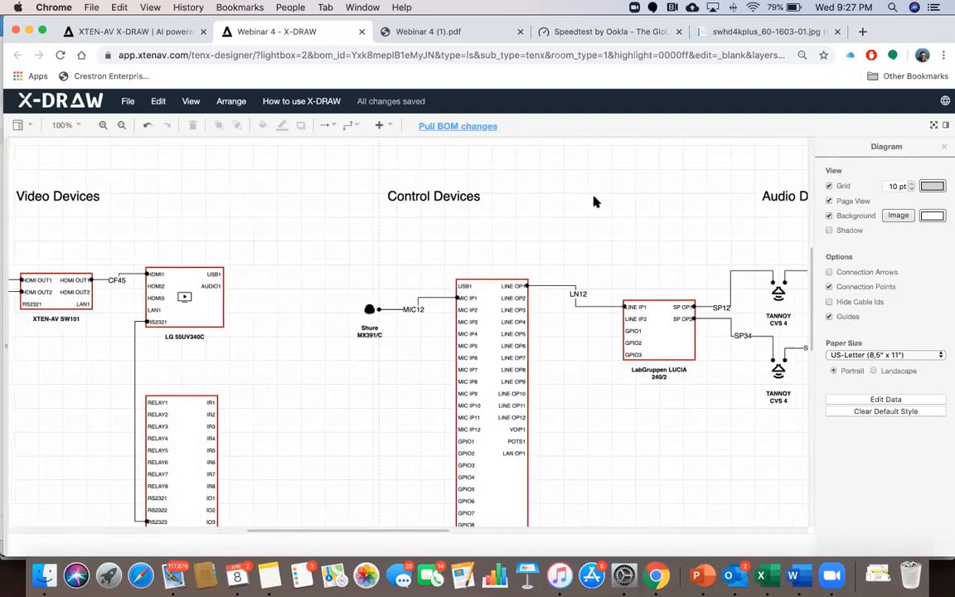
{"action": "scroll", "coordinate": [594, 202], "scroll_direction": "down", "scroll_amount": 5}
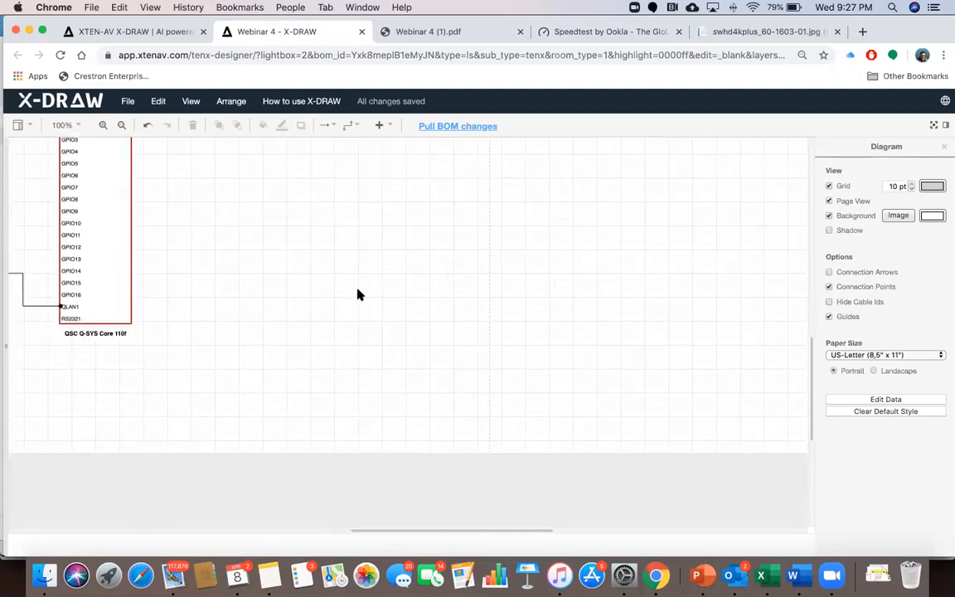
{"action": "scroll", "coordinate": [358, 294], "scroll_direction": "up", "scroll_amount": 5}
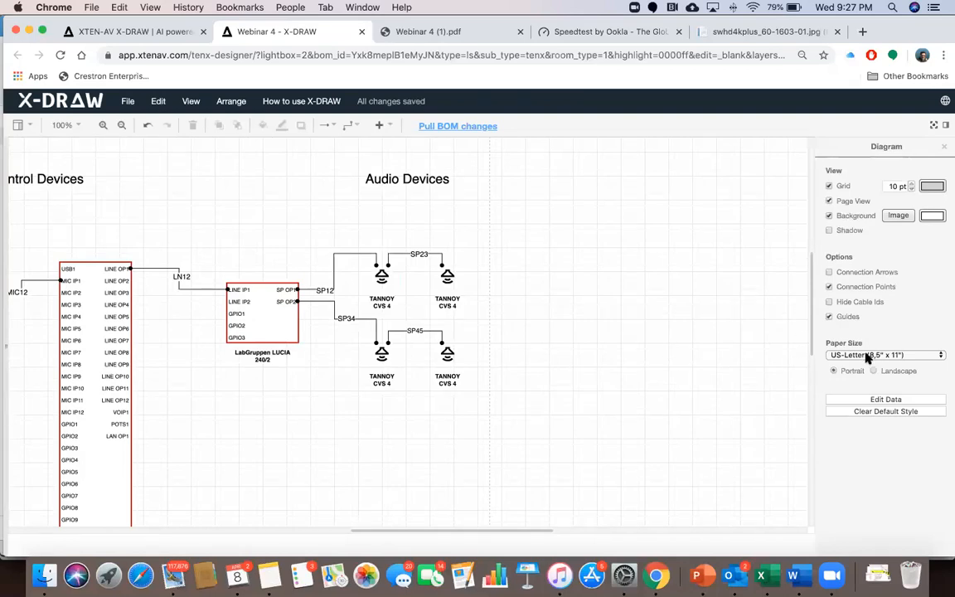
{"action": "scroll", "coordinate": [214, 353], "scroll_direction": "left", "scroll_amount": 8}
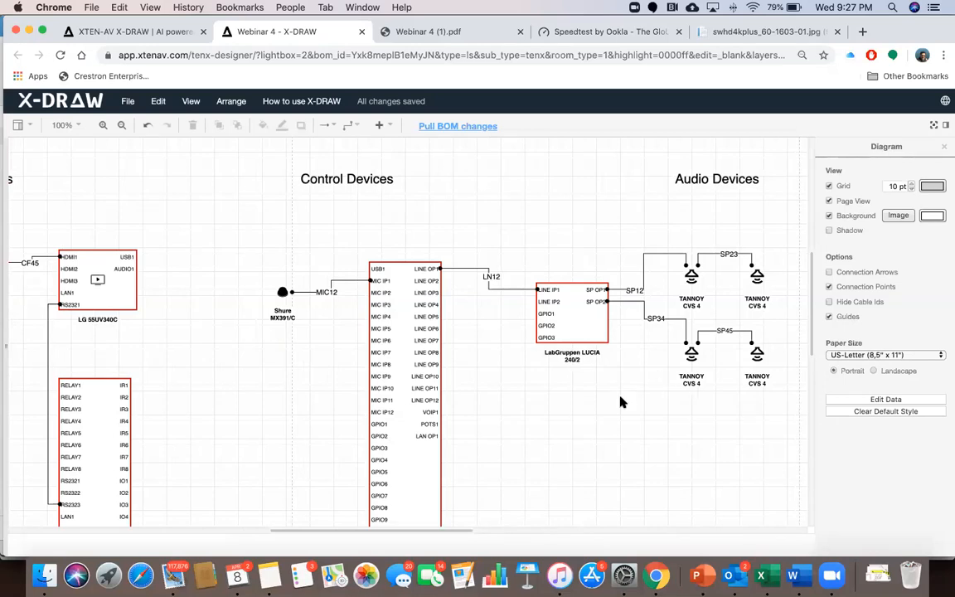
{"action": "scroll", "coordinate": [621, 401], "scroll_direction": "right", "scroll_amount": 8}
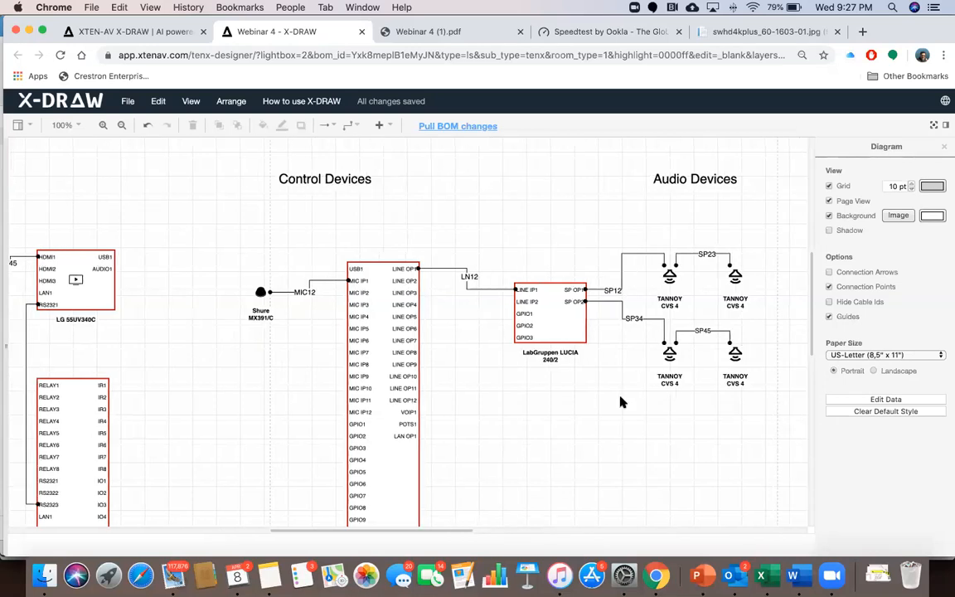
Set the diagram's paper size to A3 (297 mm x 420 mm) in landscape orientation and check the page boundaries
{"action": "left_click", "coordinate": [940, 356]}
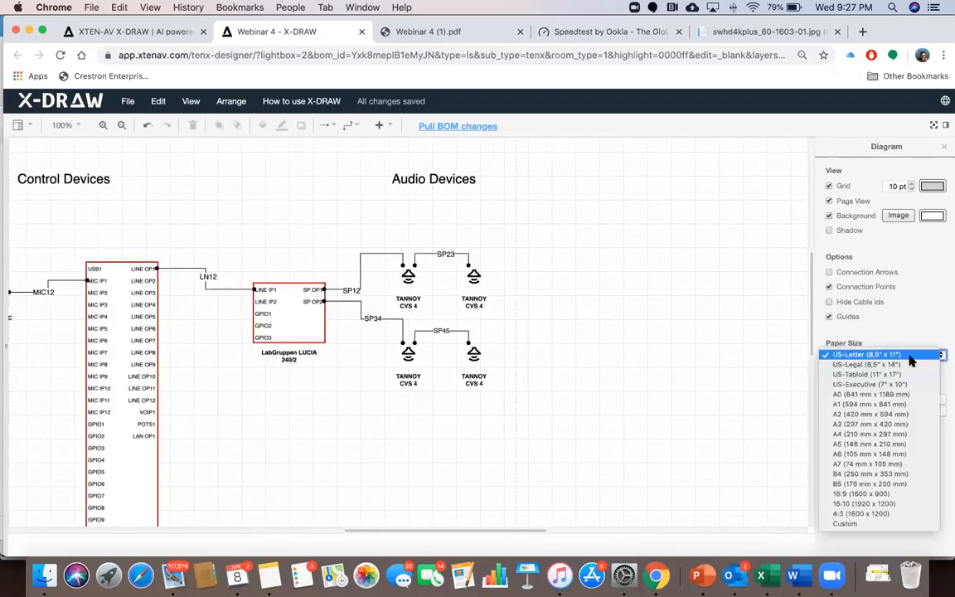
{"action": "left_click", "coordinate": [884, 423]}
{"action": "left_click", "coordinate": [874, 372]}
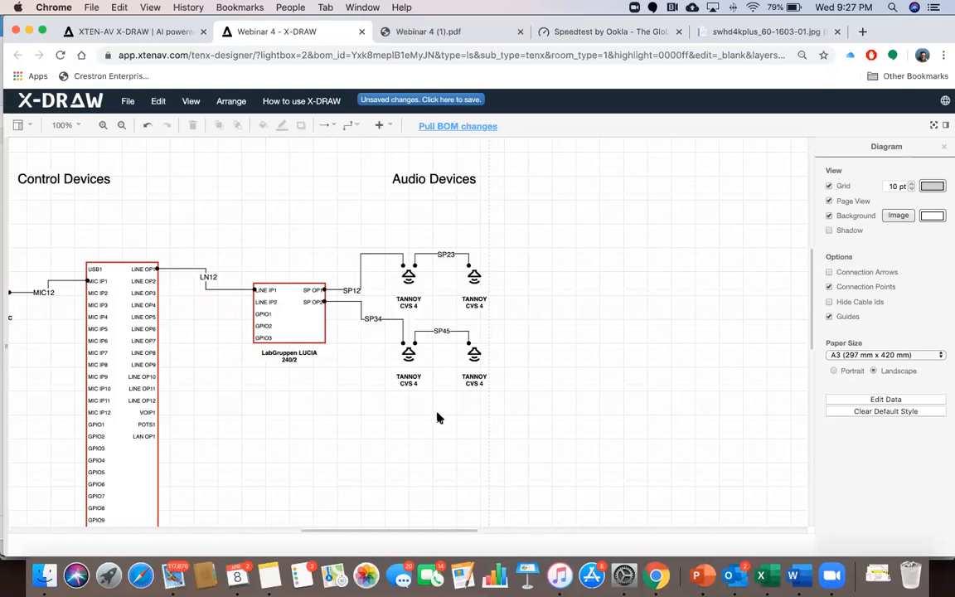
{"action": "scroll", "coordinate": [437, 418], "scroll_direction": "left", "scroll_amount": 2}
{"action": "scroll", "coordinate": [437, 418], "scroll_direction": "down", "scroll_amount": 10}
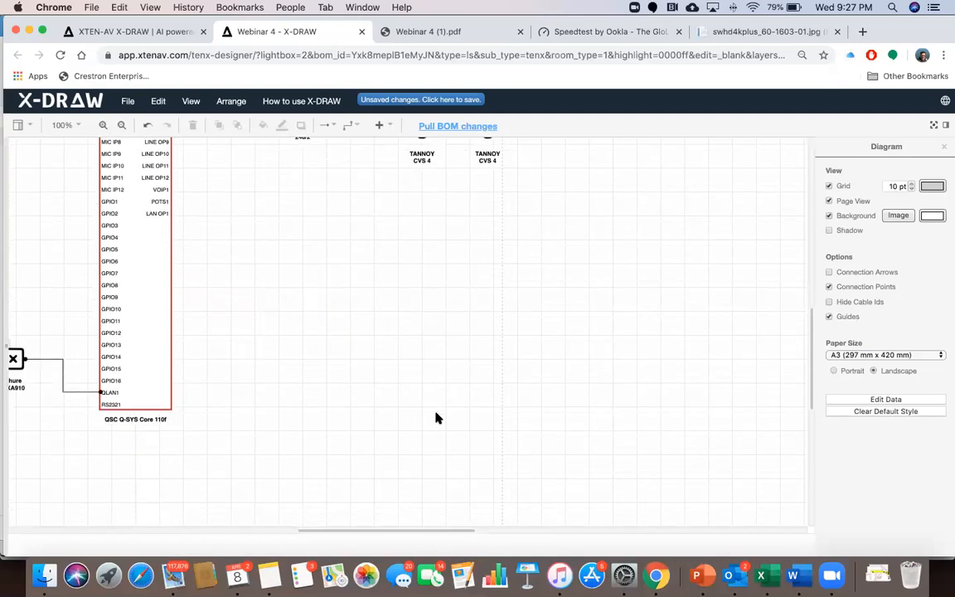
Examine how the A3 landscape page boundaries fall across the video, control and audio device sections and the title block
{"action": "scroll", "coordinate": [437, 417], "scroll_direction": "left", "scroll_amount": 15}
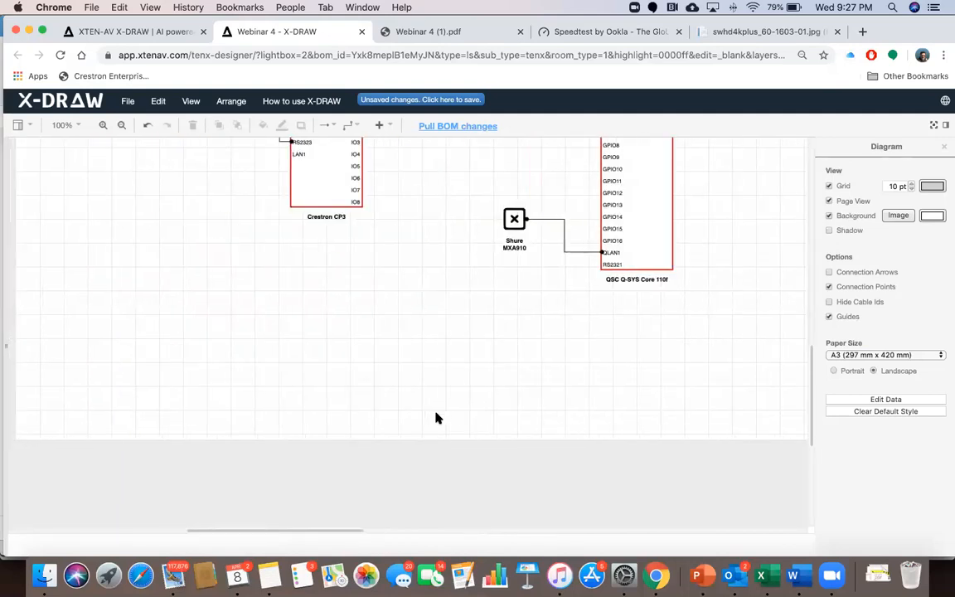
{"action": "scroll", "coordinate": [437, 418], "scroll_direction": "up", "scroll_amount": 8}
{"action": "scroll", "coordinate": [437, 418], "scroll_direction": "up", "scroll_amount": 3}
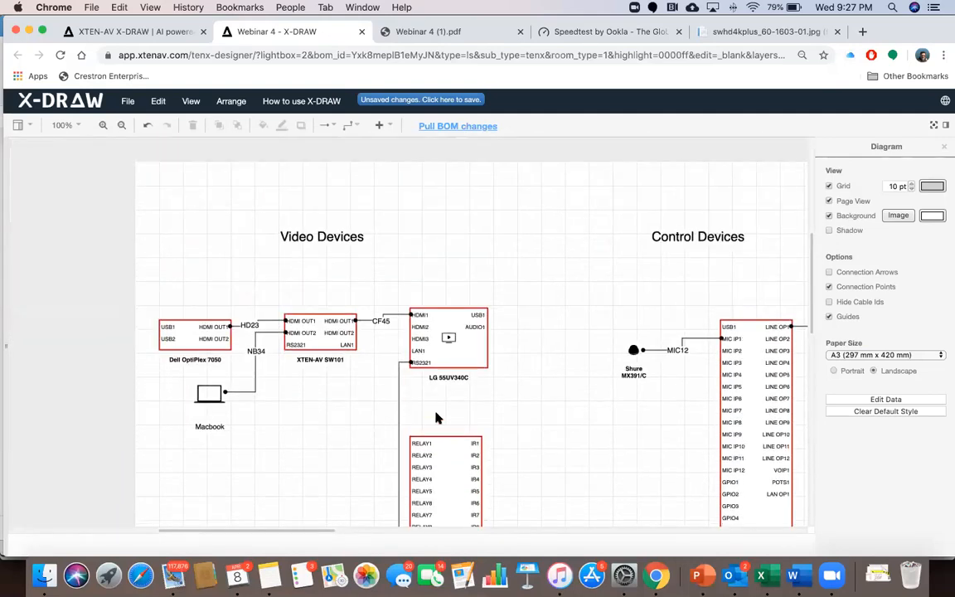
{"action": "scroll", "coordinate": [437, 398], "scroll_direction": "right", "scroll_amount": 15}
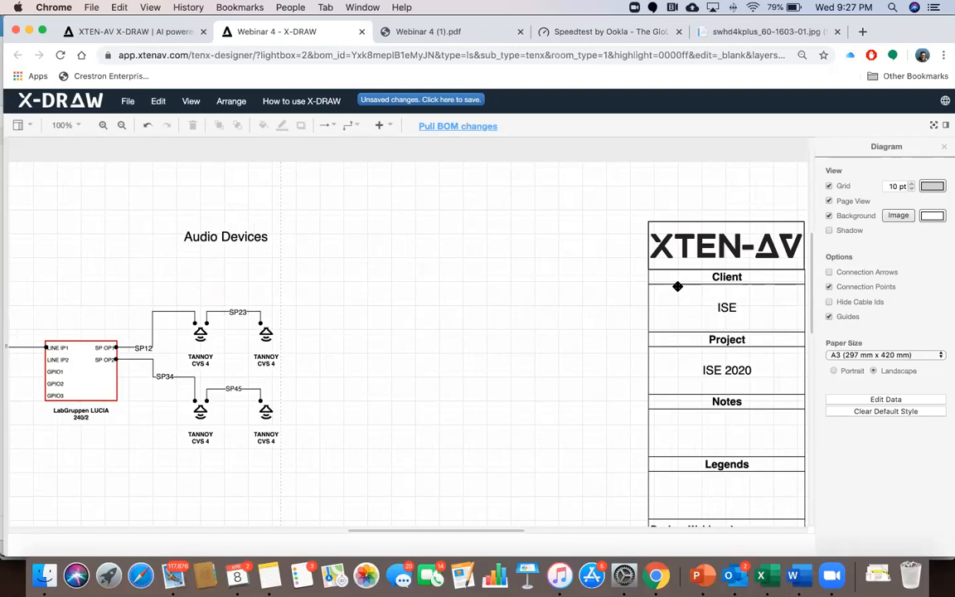
{"action": "scroll", "coordinate": [426, 292], "scroll_direction": "left", "scroll_amount": 10}
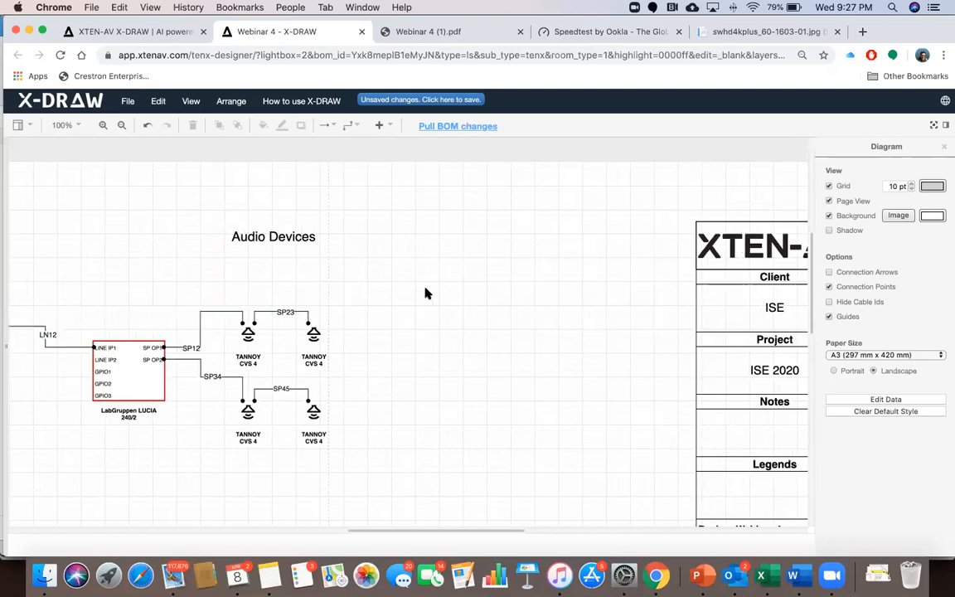
{"action": "scroll", "coordinate": [426, 292], "scroll_direction": "down", "scroll_amount": 3}
{"action": "scroll", "coordinate": [426, 292], "scroll_direction": "left", "scroll_amount": 5}
{"action": "scroll", "coordinate": [426, 292], "scroll_direction": "up", "scroll_amount": 2}
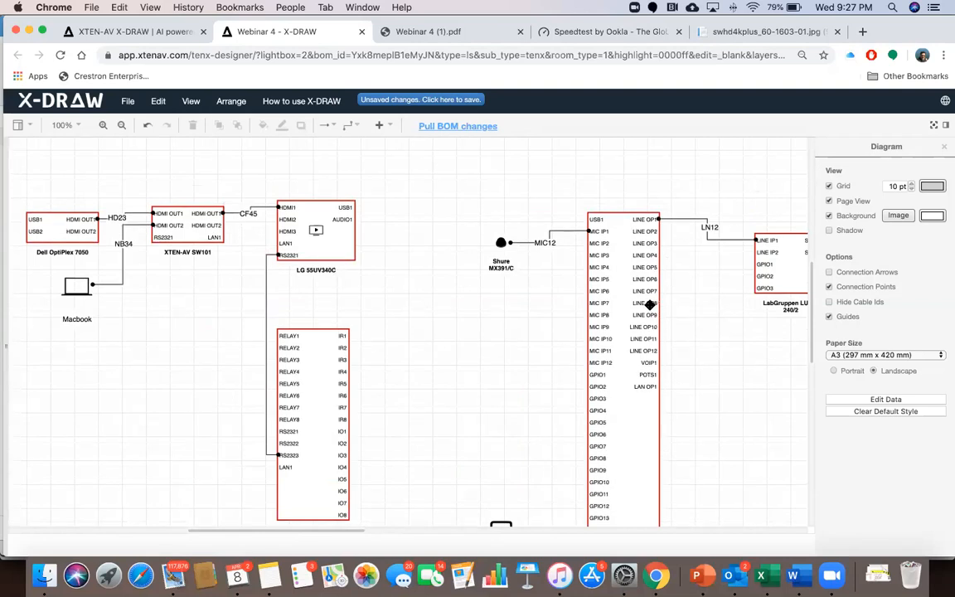
{"action": "scroll", "coordinate": [650, 310], "scroll_direction": "right", "scroll_amount": 10}
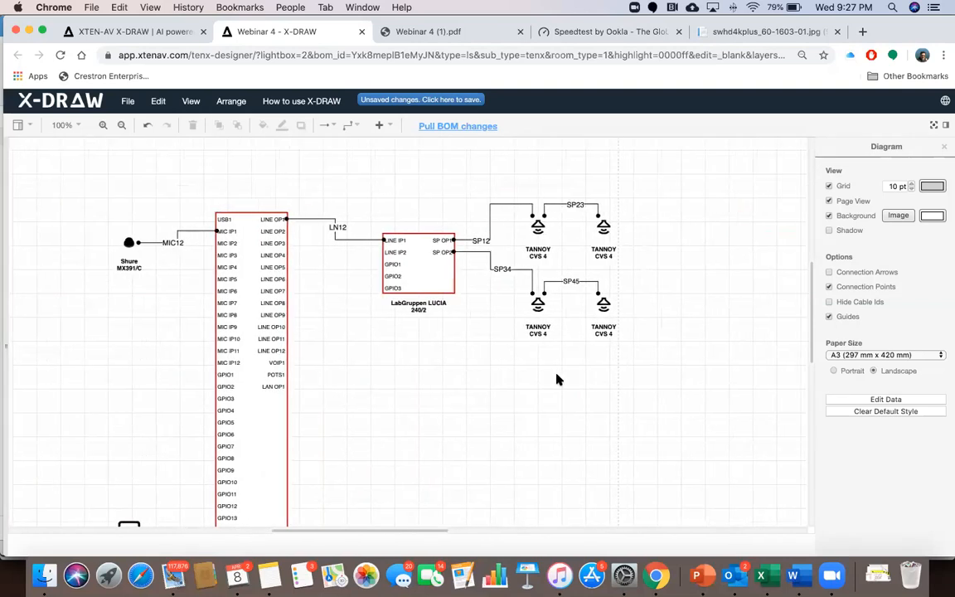
Delete the title block with the client and project details, and the XTEN-AV logo above it
{"action": "scroll", "coordinate": [622, 274], "scroll_direction": "right", "scroll_amount": 10}
{"action": "scroll", "coordinate": [622, 274], "scroll_direction": "up", "scroll_amount": 3}
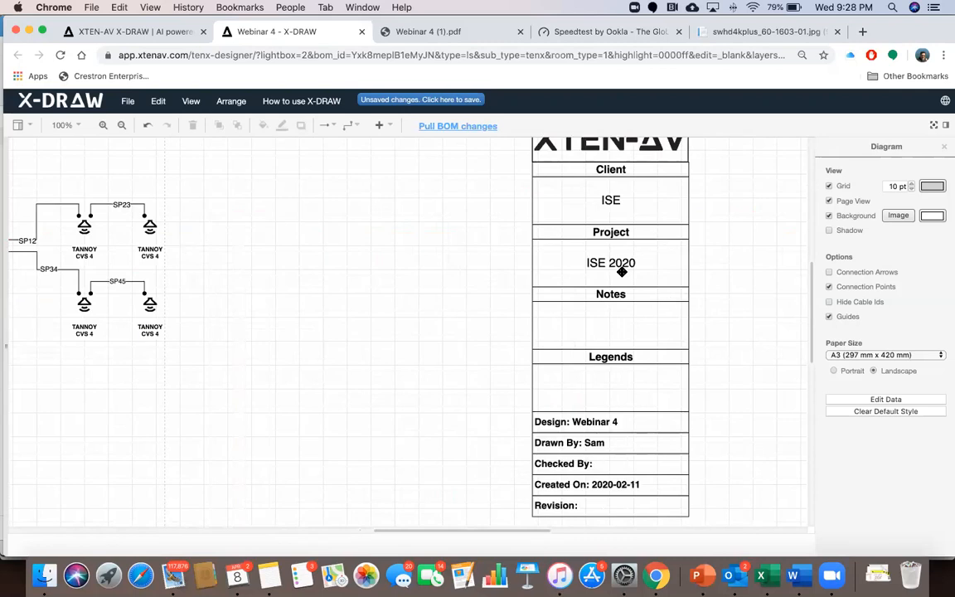
{"action": "left_click", "coordinate": [562, 226]}
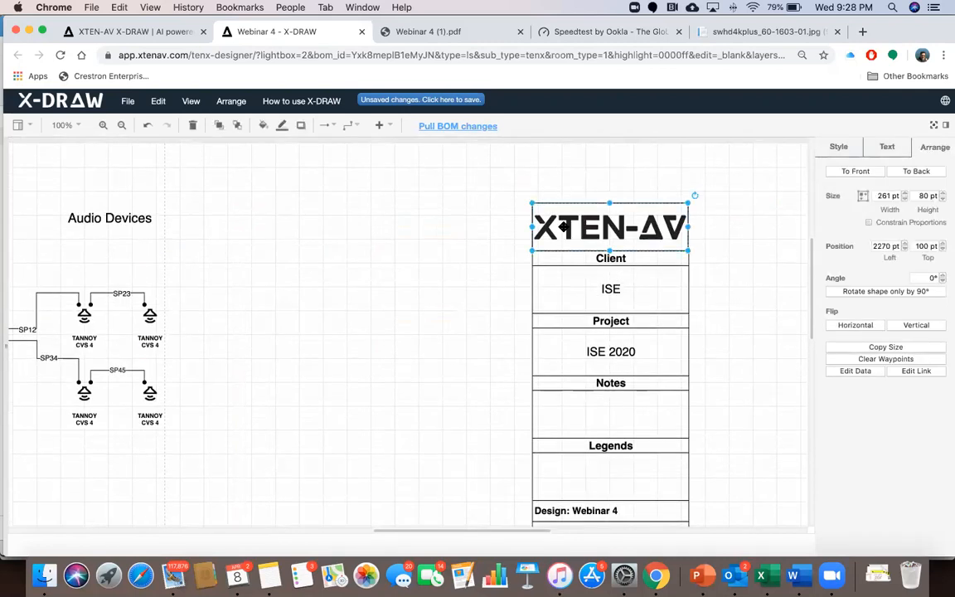
{"action": "left_click", "coordinate": [574, 289]}
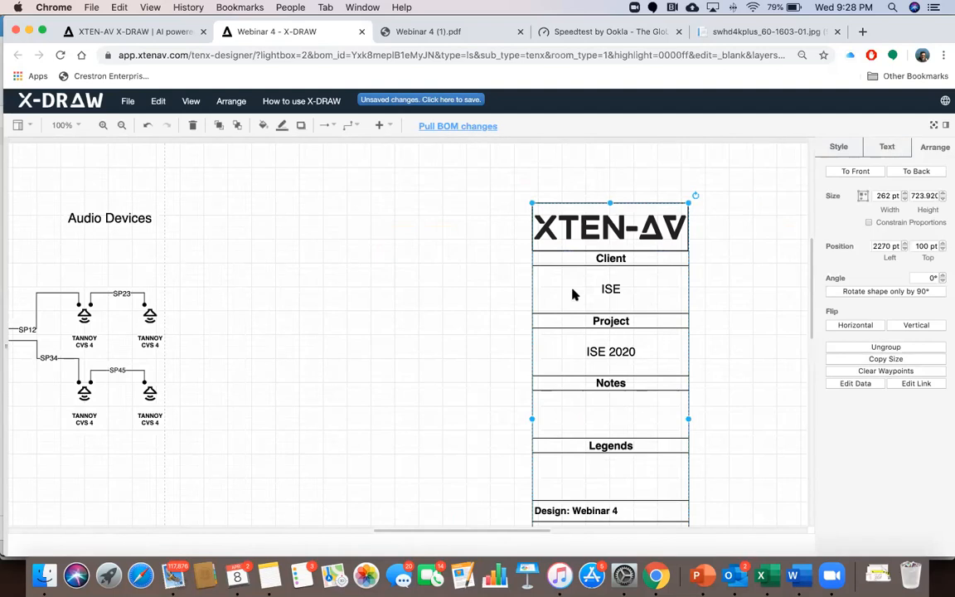
{"action": "key", "text": "Delete"}
{"action": "left_click", "coordinate": [589, 235]}
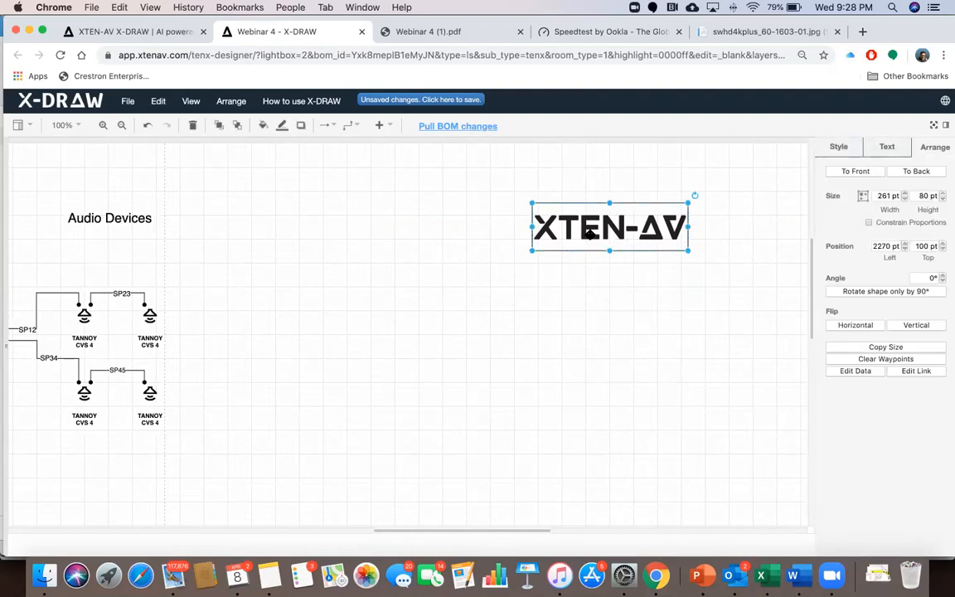
{"action": "key", "text": "Delete"}
Delete the Video Devices, Control Devices and Audio Devices headings above the schematic
{"action": "scroll", "coordinate": [276, 273], "scroll_direction": "left", "scroll_amount": 10}
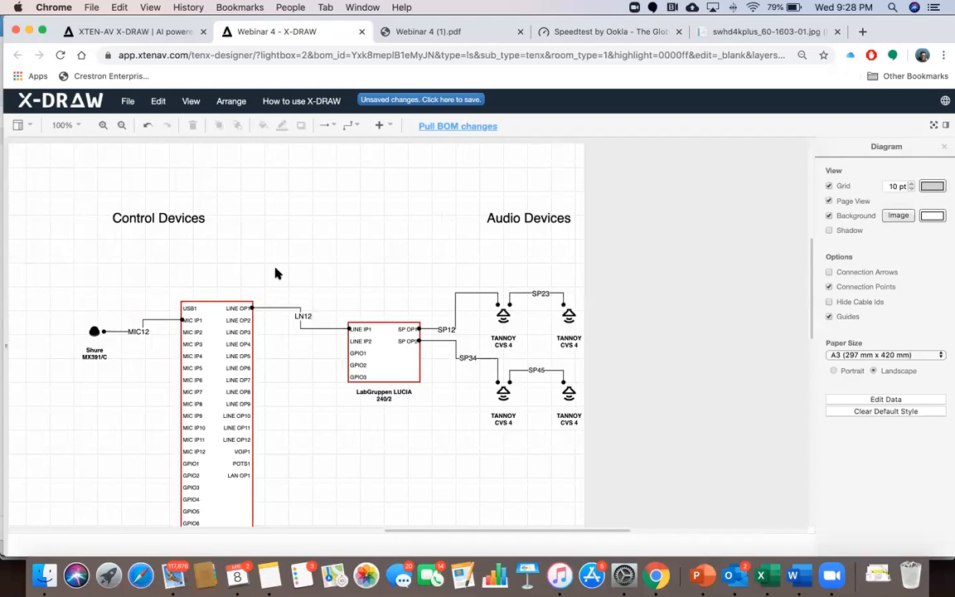
{"action": "scroll", "coordinate": [276, 272], "scroll_direction": "left", "scroll_amount": 12}
{"action": "scroll", "coordinate": [277, 273], "scroll_direction": "left", "scroll_amount": 4}
{"action": "left_click", "coordinate": [110, 222]}
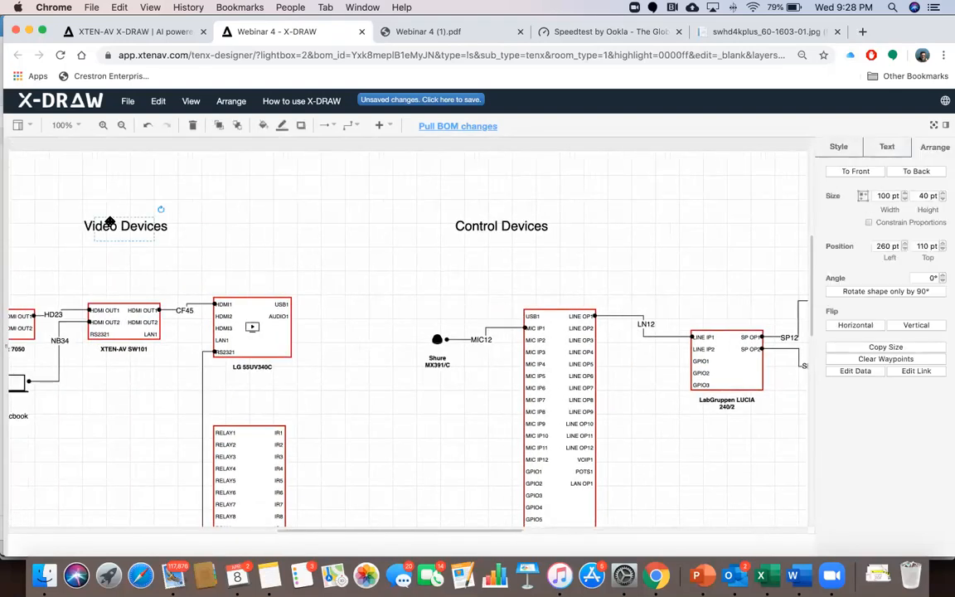
{"action": "key", "text": "Delete"}
{"action": "left_click", "coordinate": [495, 226]}
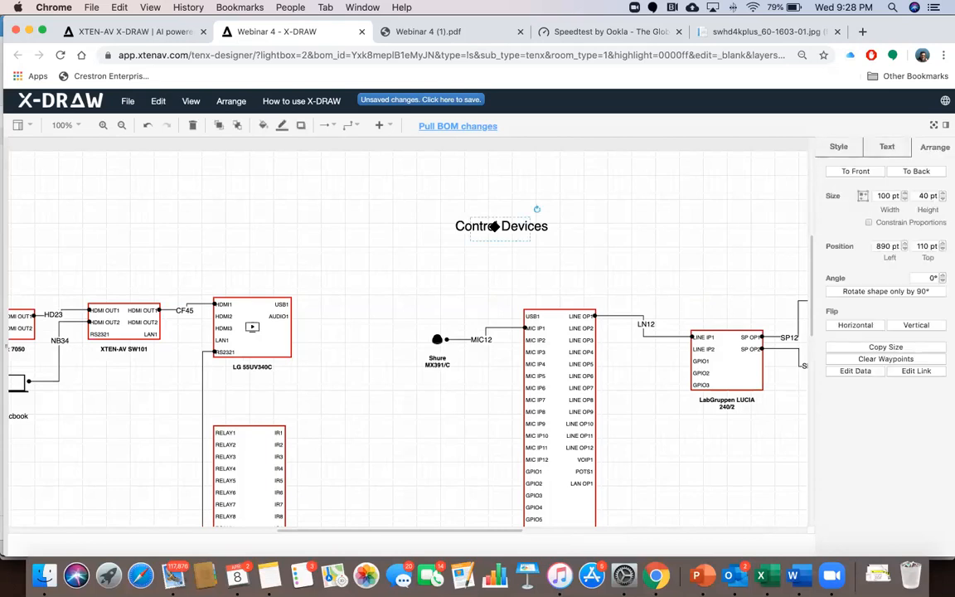
{"action": "key", "text": "Delete"}
{"action": "scroll", "coordinate": [628, 219], "scroll_direction": "right", "scroll_amount": 8}
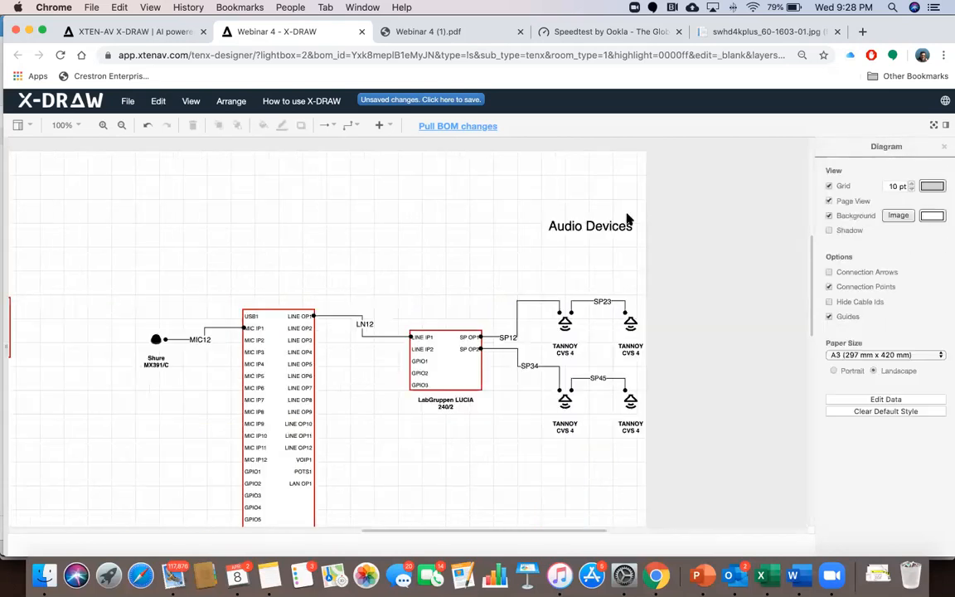
{"action": "left_click", "coordinate": [566, 226]}
{"action": "key", "text": "Delete"}
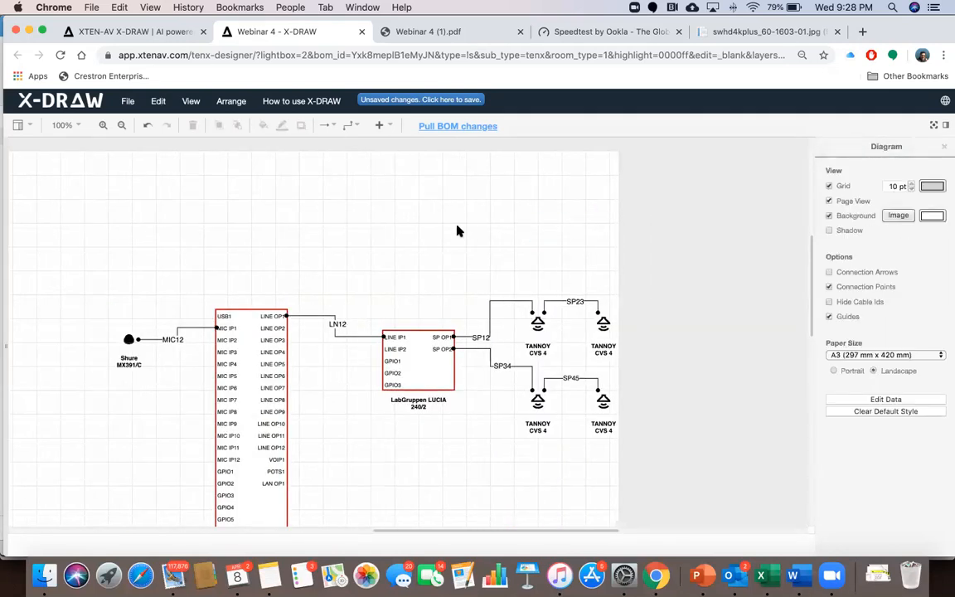
Examine how the remaining devices and cables fit within the A3 landscape page
{"action": "scroll", "coordinate": [457, 231], "scroll_direction": "left", "scroll_amount": 8}
{"action": "scroll", "coordinate": [457, 231], "scroll_direction": "right", "scroll_amount": 6}
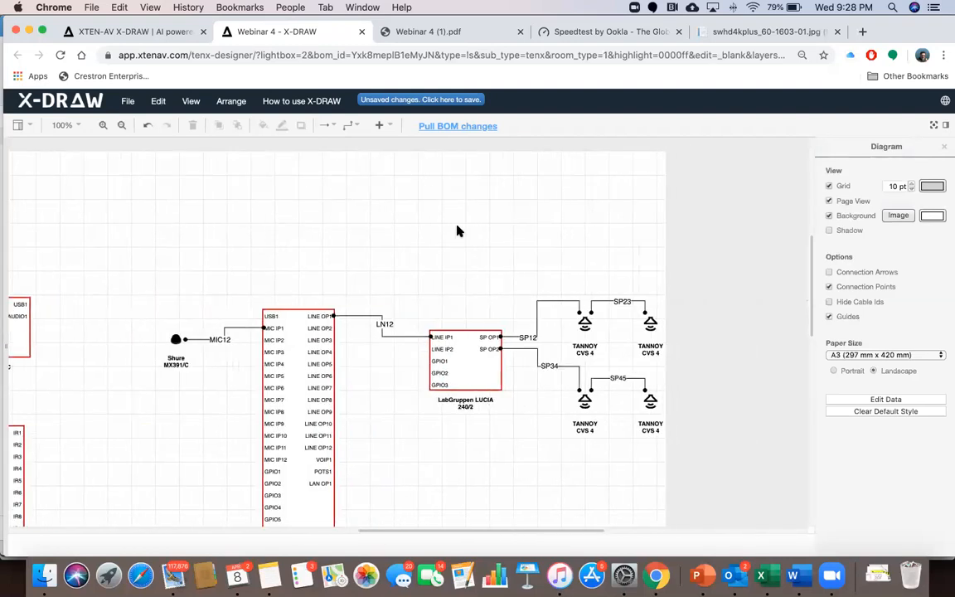
{"action": "scroll", "coordinate": [316, 308], "scroll_direction": "left", "scroll_amount": 15}
{"action": "scroll", "coordinate": [316, 308], "scroll_direction": "down", "scroll_amount": 2}
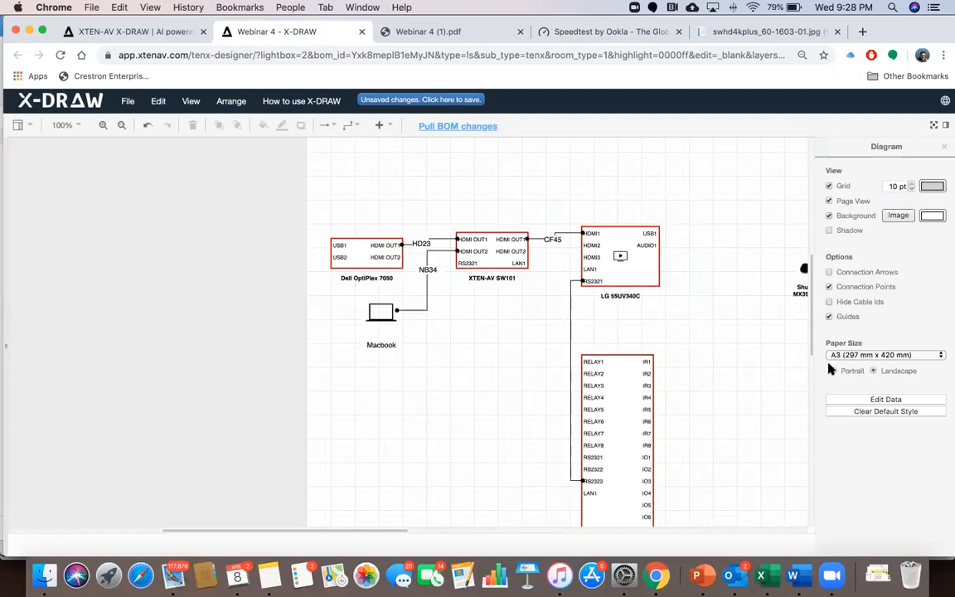
{"action": "scroll", "coordinate": [656, 358], "scroll_direction": "right", "scroll_amount": 14}
{"action": "scroll", "coordinate": [656, 358], "scroll_direction": "left", "scroll_amount": 4}
{"action": "scroll", "coordinate": [656, 358], "scroll_direction": "right", "scroll_amount": 1}
{"action": "scroll", "coordinate": [656, 358], "scroll_direction": "down", "scroll_amount": 3}
{"action": "scroll", "coordinate": [656, 359], "scroll_direction": "up", "scroll_amount": 2}
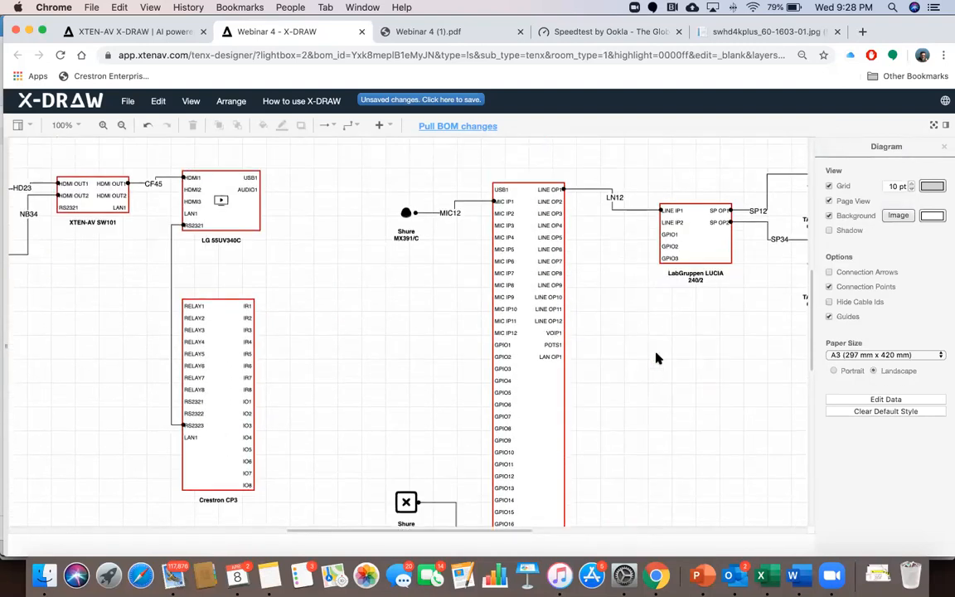
{"action": "scroll", "coordinate": [656, 358], "scroll_direction": "up", "scroll_amount": 3}
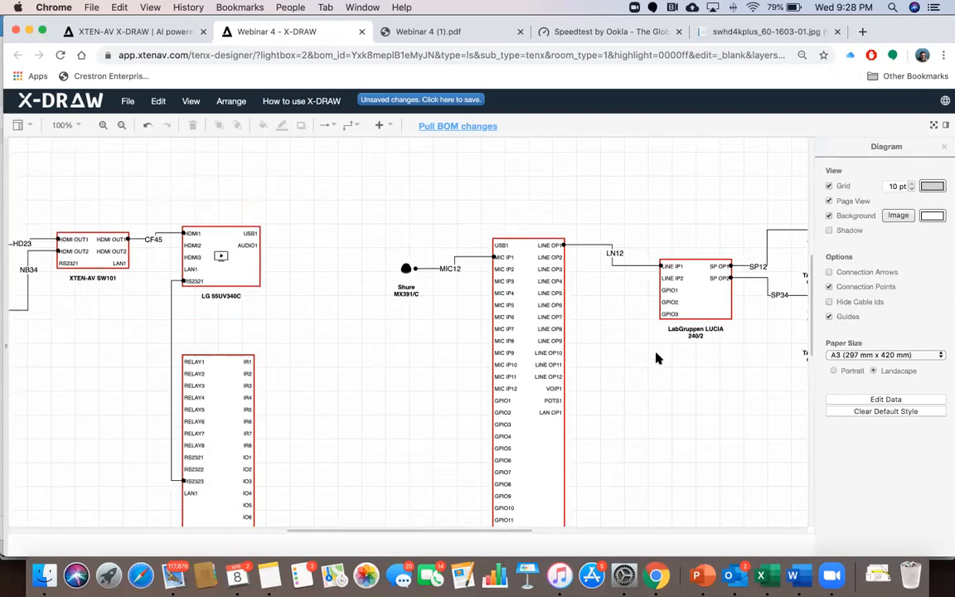
{"action": "scroll", "coordinate": [656, 358], "scroll_direction": "up", "scroll_amount": 2}
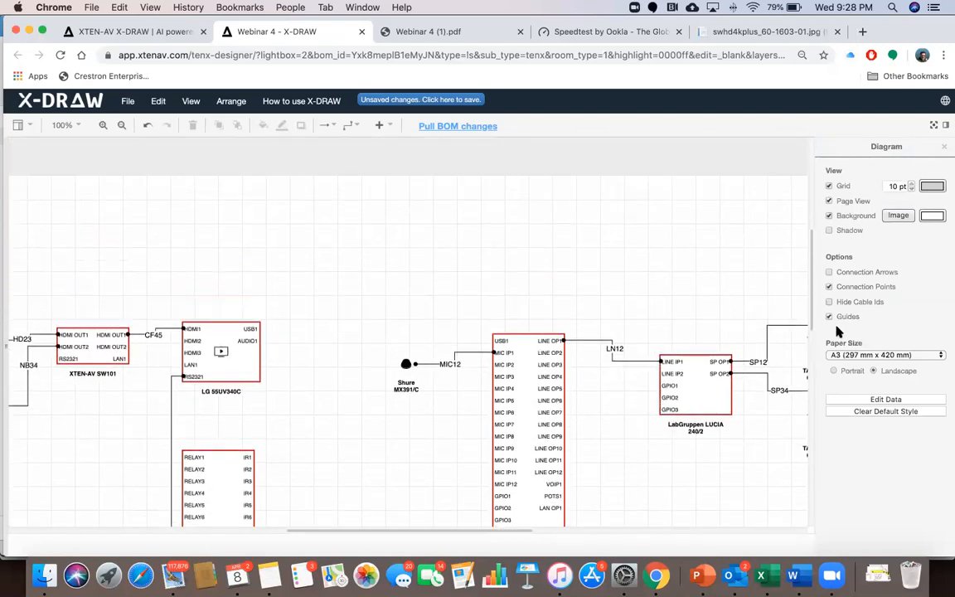
{"action": "left_click", "coordinate": [850, 355]}
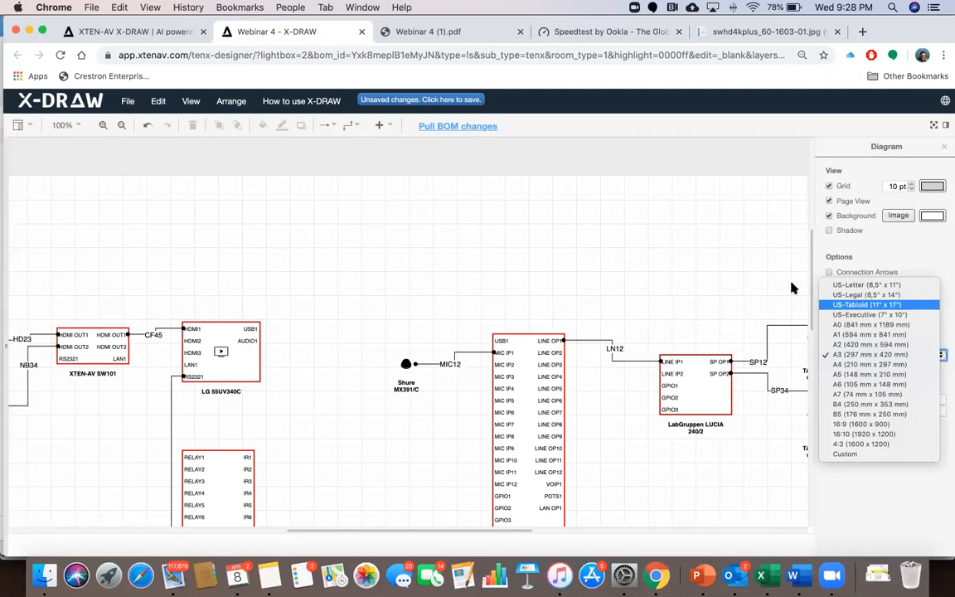
{"action": "left_click", "coordinate": [127, 101]}
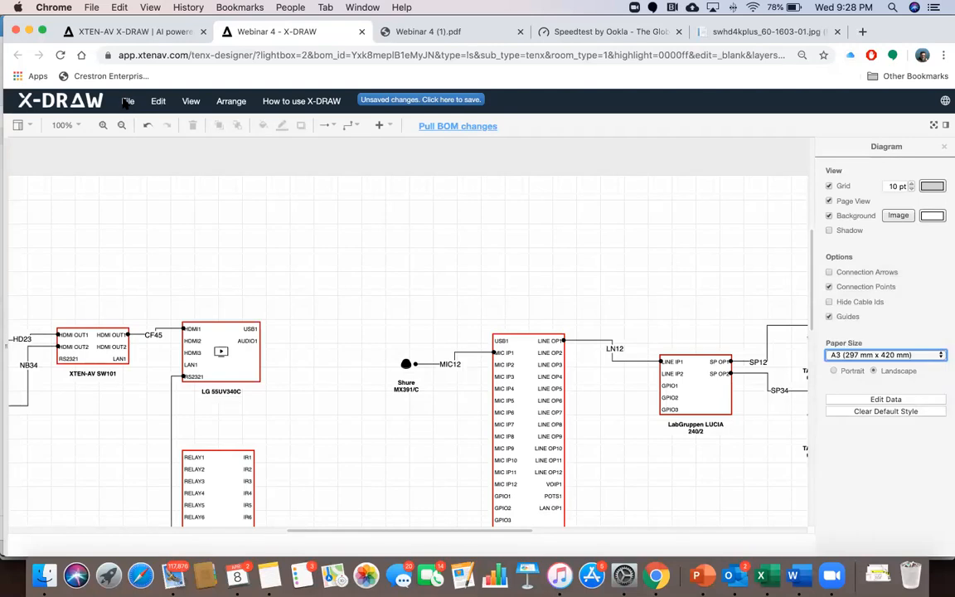
{"action": "left_click", "coordinate": [129, 102]}
{"action": "mouse_move", "coordinate": [192, 147]}
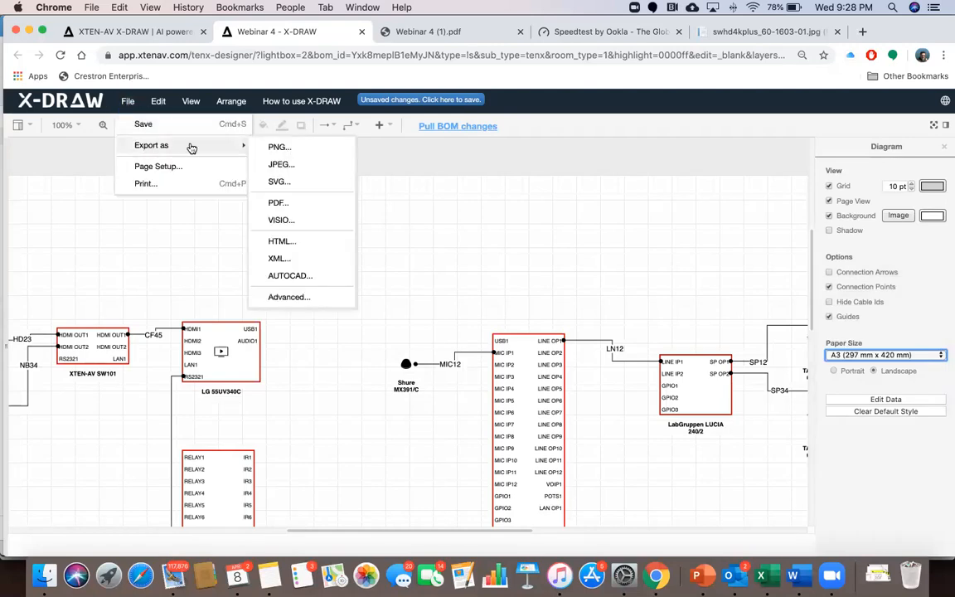
{"action": "left_click", "coordinate": [280, 204]}
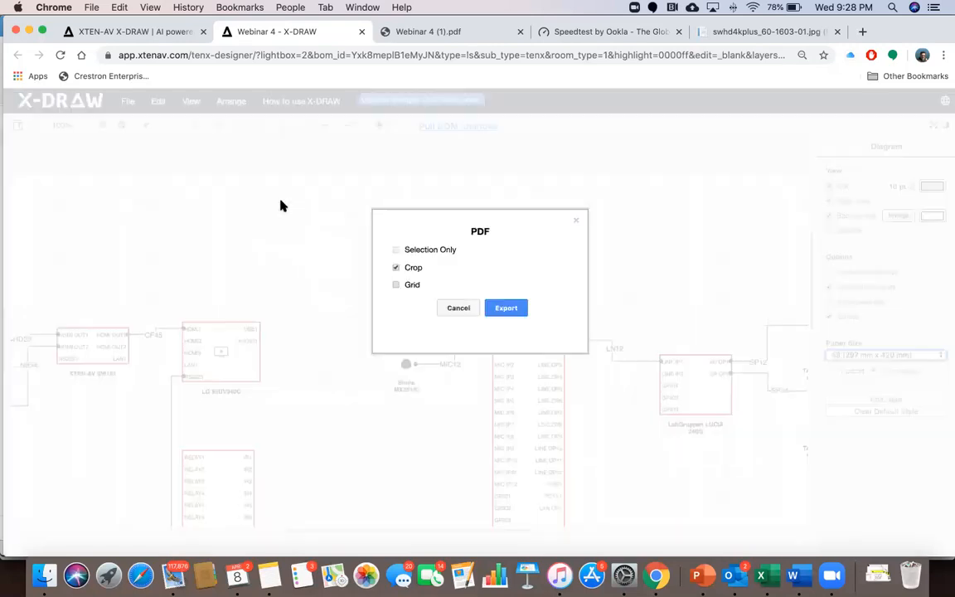
{"action": "left_click", "coordinate": [396, 268]}
{"action": "left_click", "coordinate": [576, 222]}
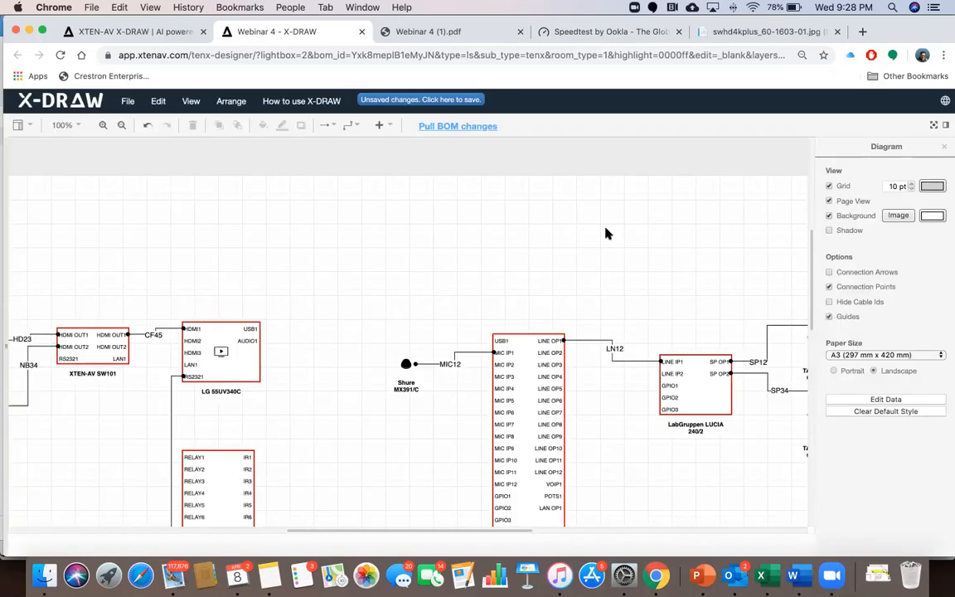
{"action": "scroll", "coordinate": [606, 233], "scroll_direction": "down", "scroll_amount": 3}
{"action": "scroll", "coordinate": [606, 233], "scroll_direction": "left", "scroll_amount": 4}
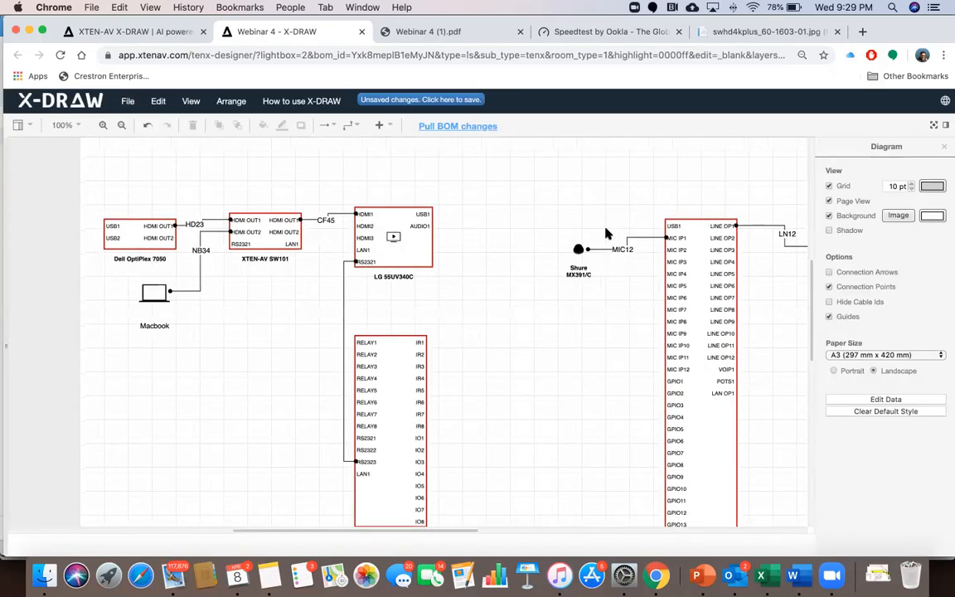
{"action": "left_click", "coordinate": [127, 101]}
{"action": "mouse_move", "coordinate": [179, 146]}
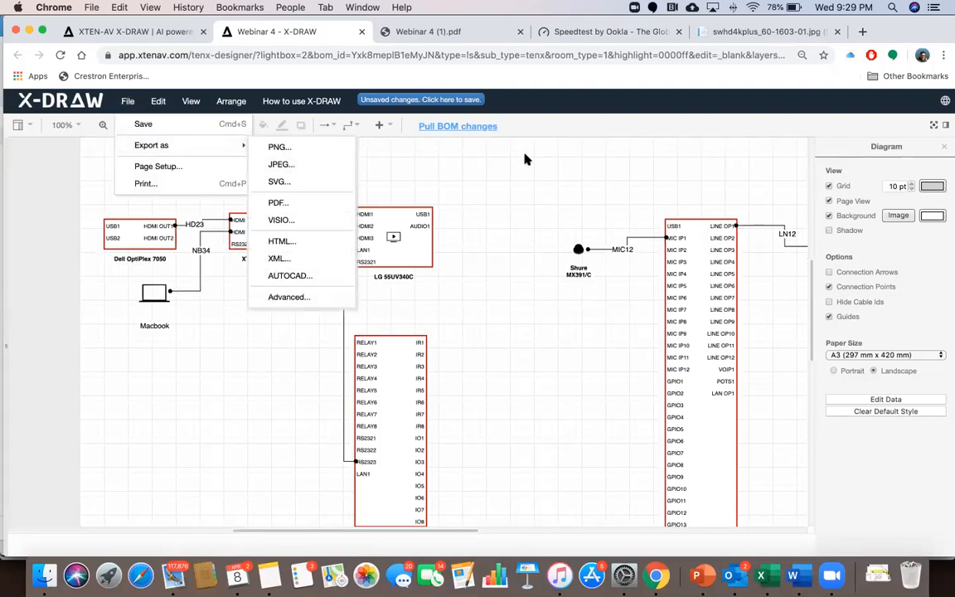
{"action": "left_click", "coordinate": [460, 141]}
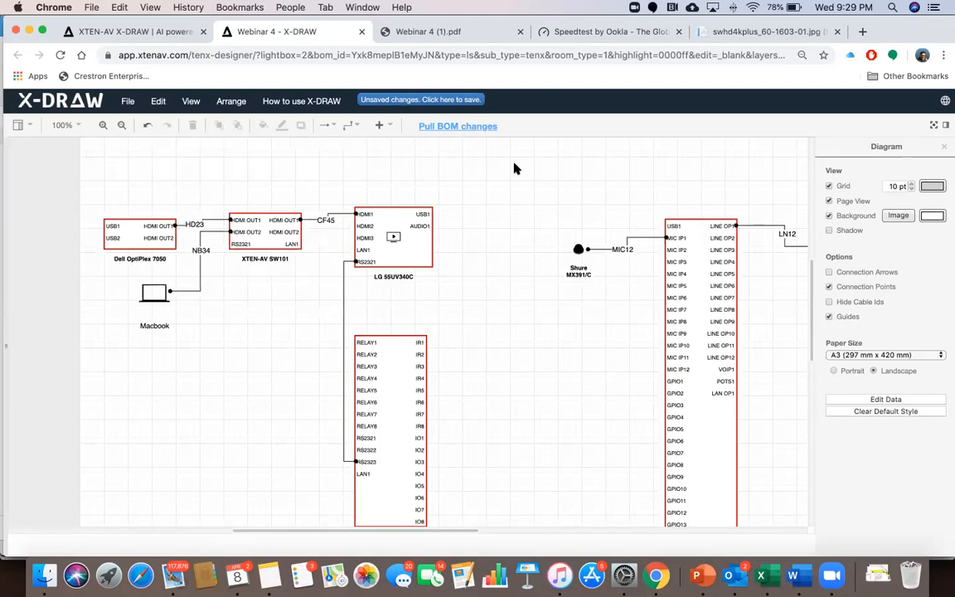
Save the drawing's changes and export it in AutoCAD format, downloading it with the filename Webinar 4.dwg
{"action": "left_click", "coordinate": [463, 99]}
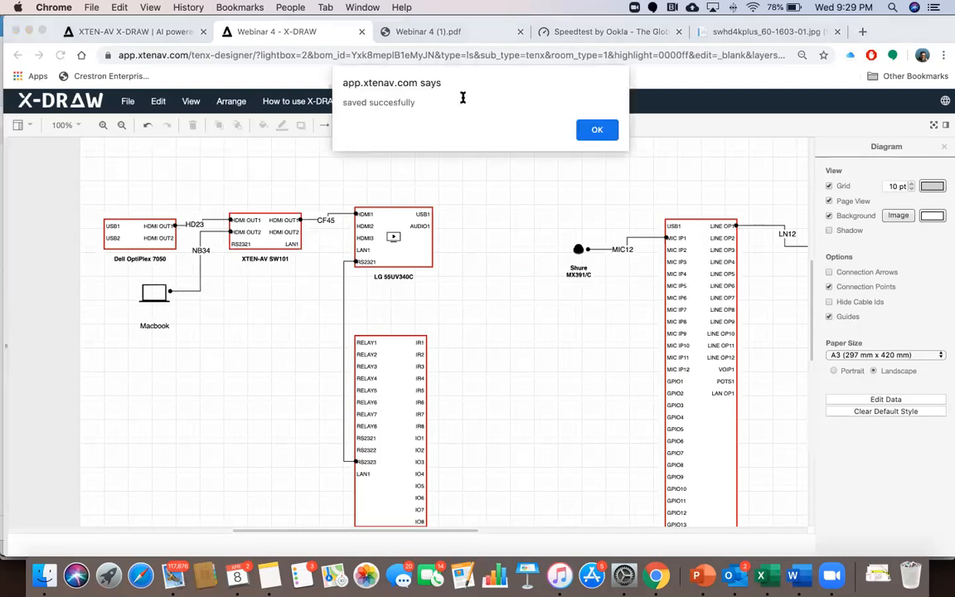
{"action": "left_click", "coordinate": [597, 130]}
{"action": "left_click", "coordinate": [128, 101]}
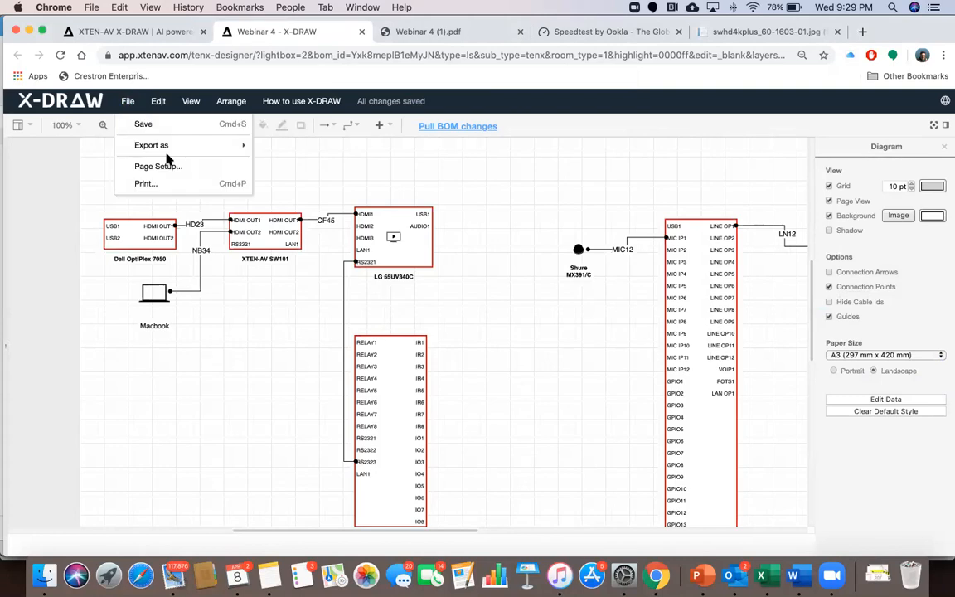
{"action": "mouse_move", "coordinate": [173, 155]}
{"action": "left_click", "coordinate": [284, 276]}
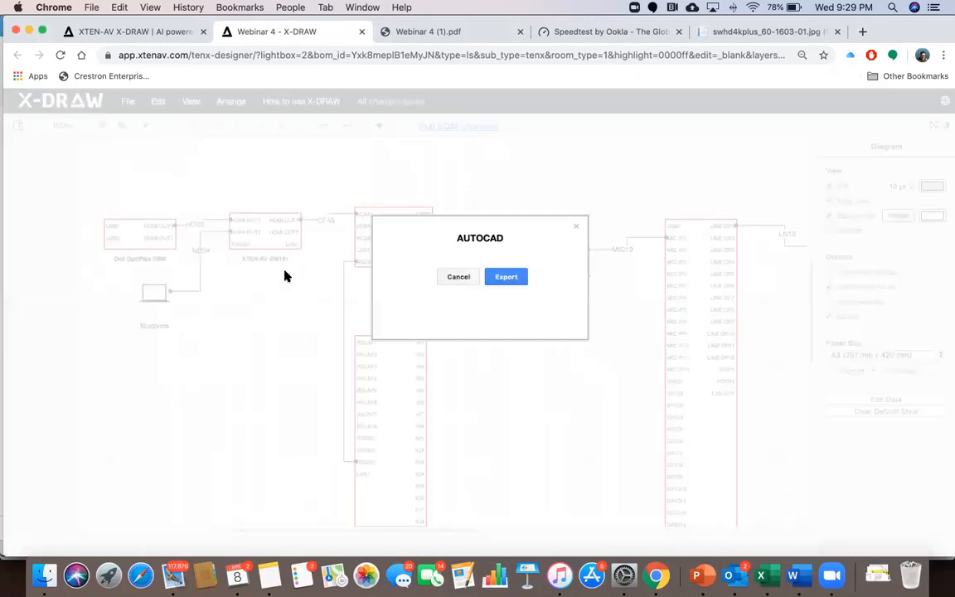
{"action": "left_click", "coordinate": [505, 278]}
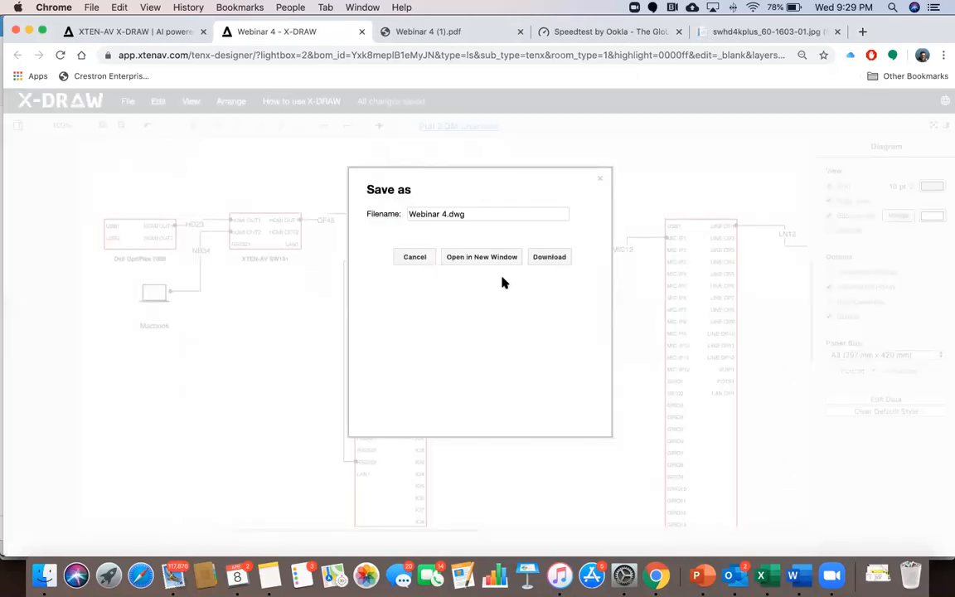
{"action": "left_click", "coordinate": [548, 257]}
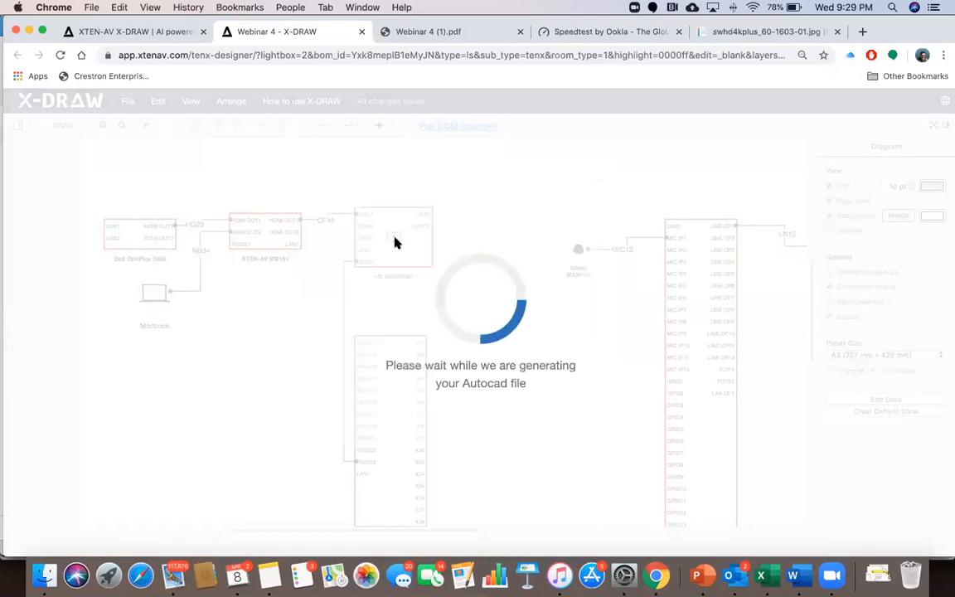
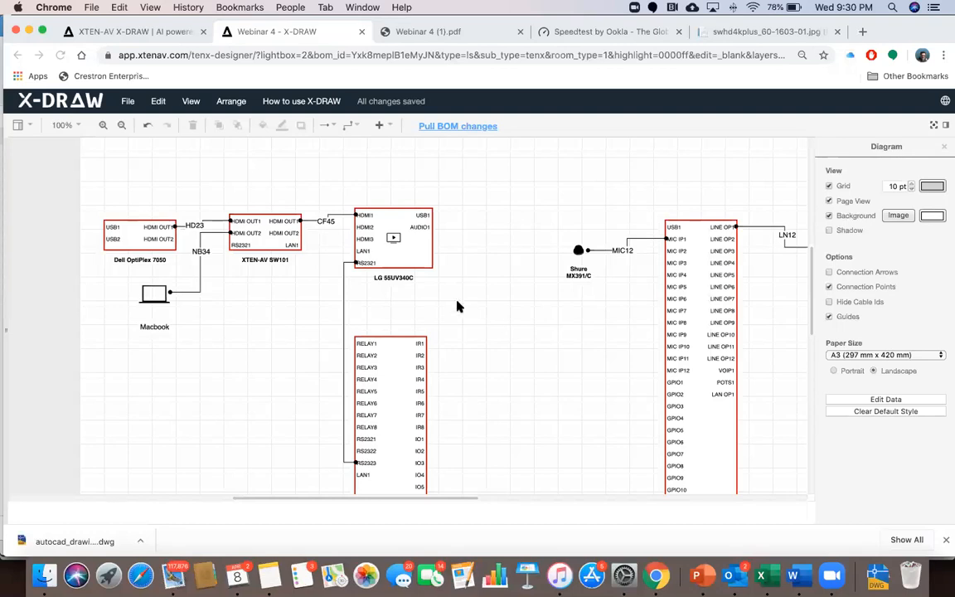
{"action": "scroll", "coordinate": [458, 306], "scroll_direction": "right", "scroll_amount": 6}
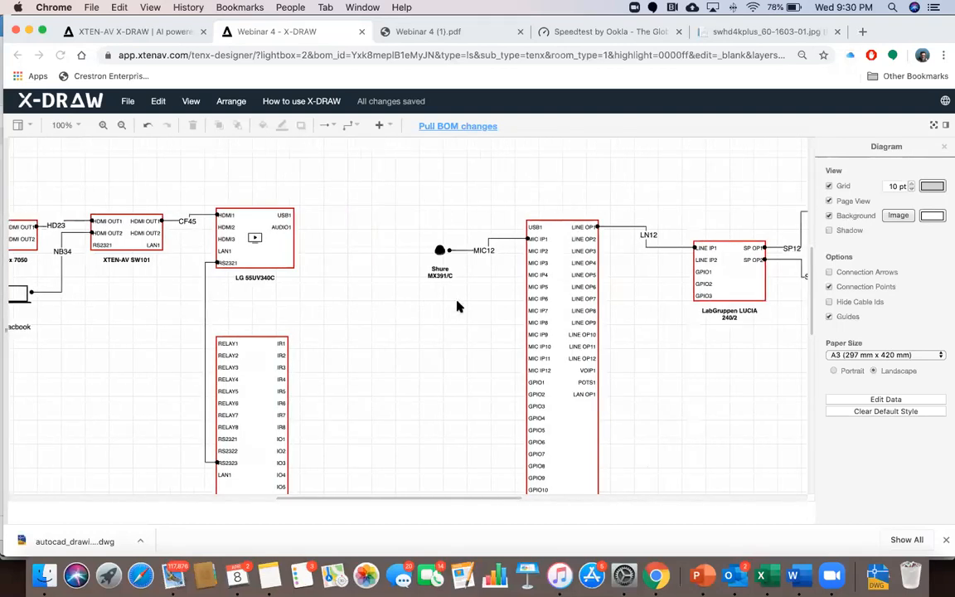
Open the port settings of the XTEN-AV SW101 switcher from the project's product list for editing
{"action": "scroll", "coordinate": [458, 307], "scroll_direction": "right", "scroll_amount": 5}
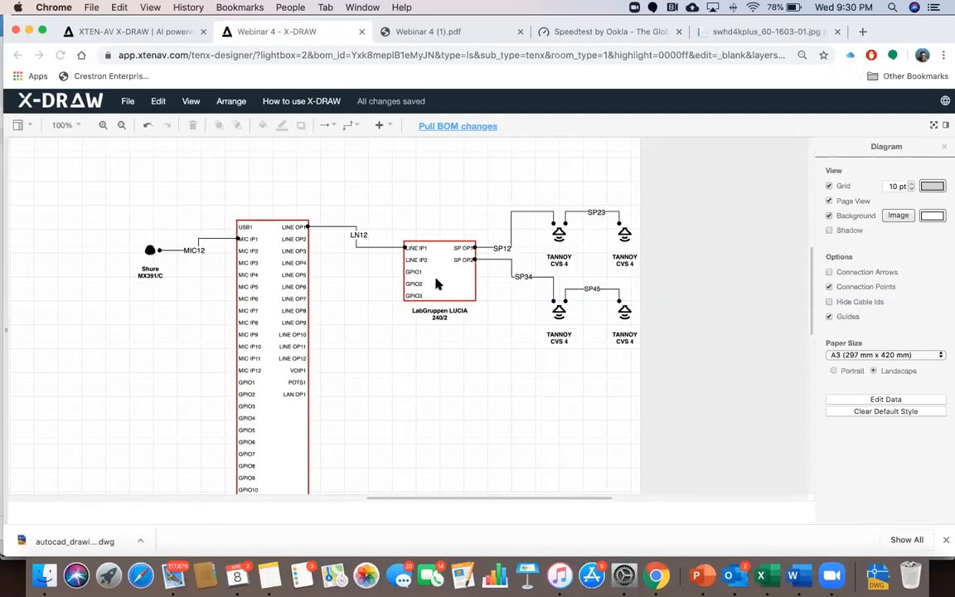
{"action": "scroll", "coordinate": [437, 282], "scroll_direction": "left", "scroll_amount": 6}
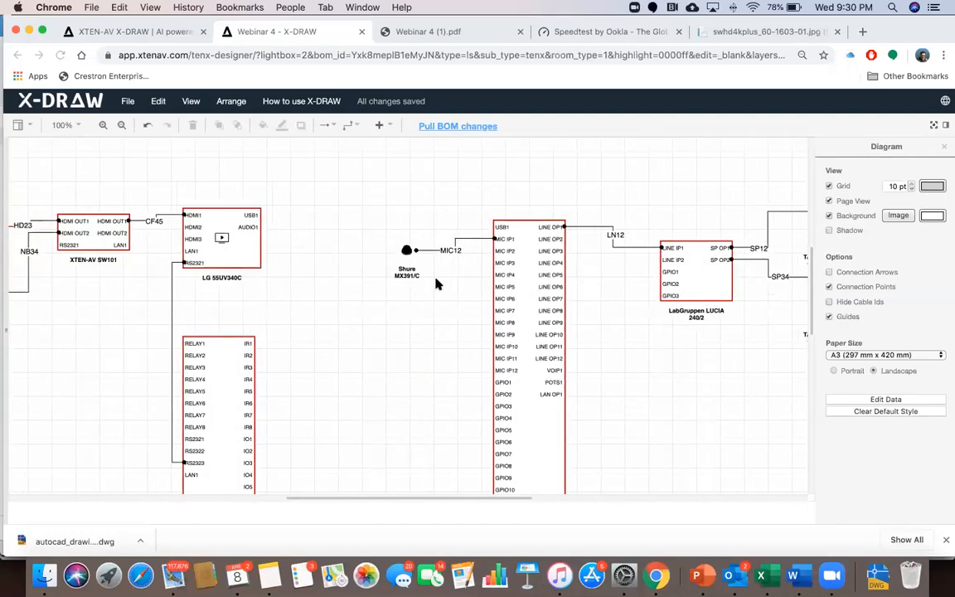
{"action": "scroll", "coordinate": [386, 336], "scroll_direction": "left", "scroll_amount": 6}
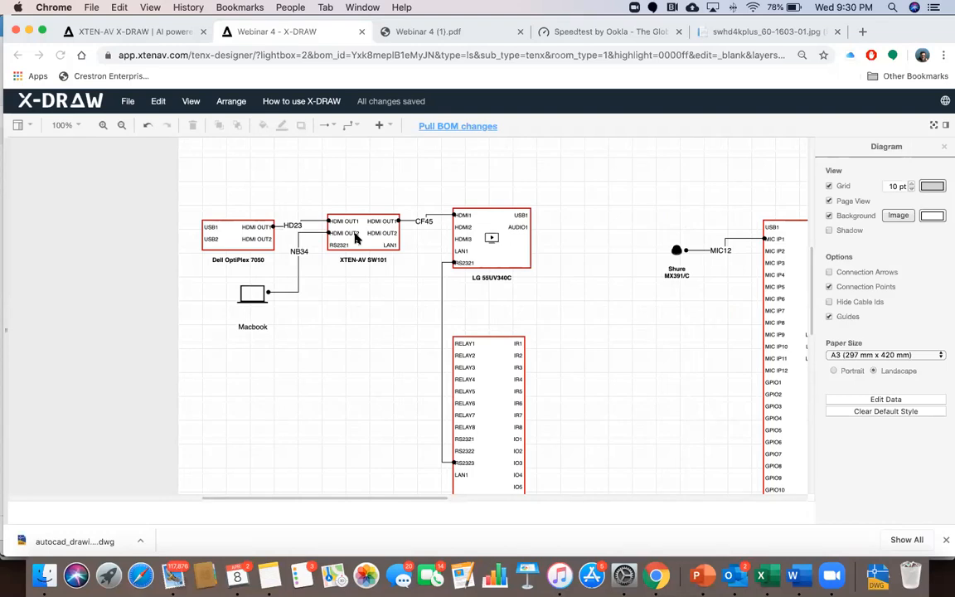
{"action": "left_click", "coordinate": [116, 31]}
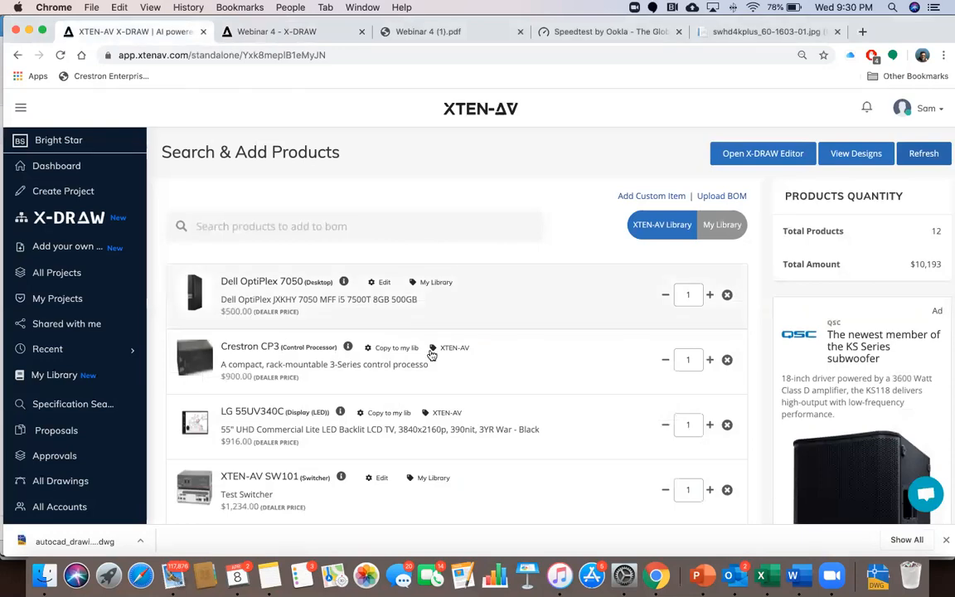
{"action": "scroll", "coordinate": [429, 356], "scroll_direction": "down", "scroll_amount": 5}
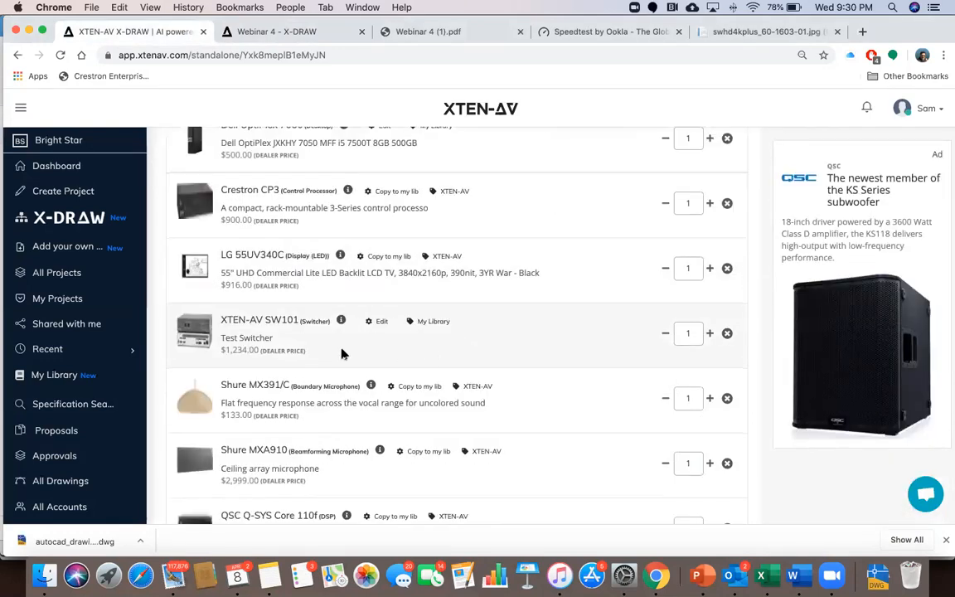
{"action": "left_click", "coordinate": [375, 321]}
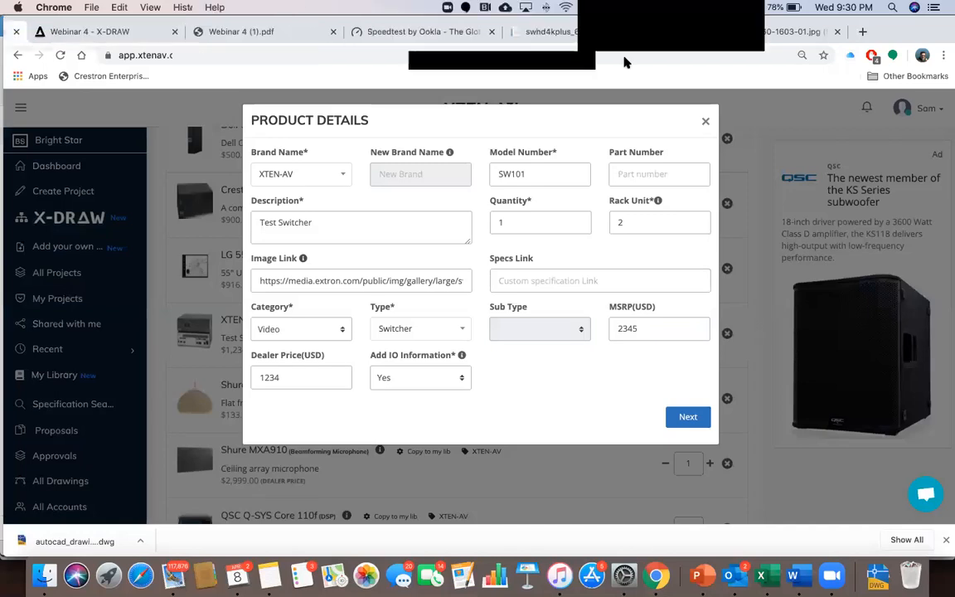
{"action": "left_click", "coordinate": [687, 419]}
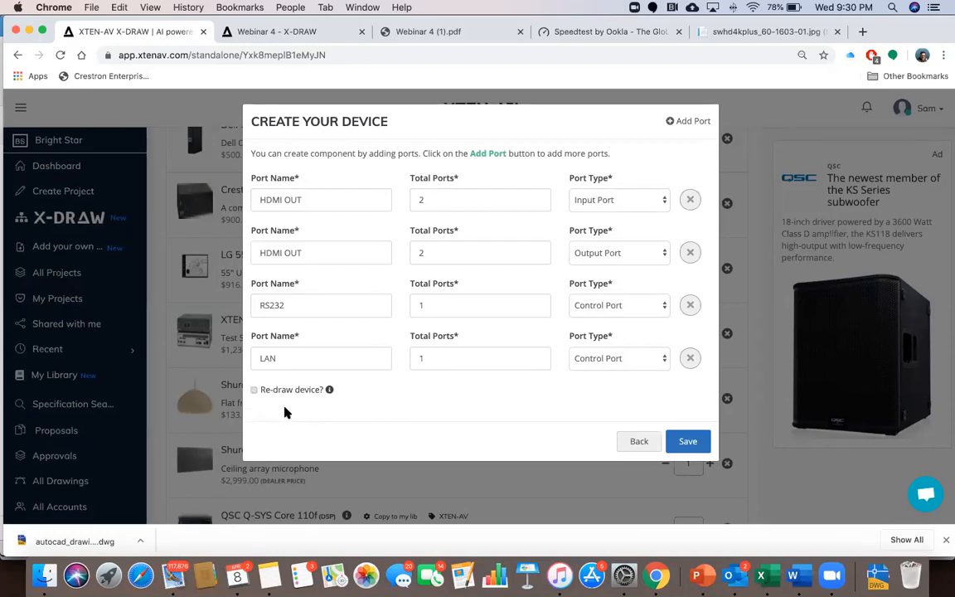
Add a USB port to the XTEN-AV SW101 switcher with a total of 1 port
{"action": "left_click", "coordinate": [671, 122]}
{"action": "left_click", "coordinate": [330, 408]}
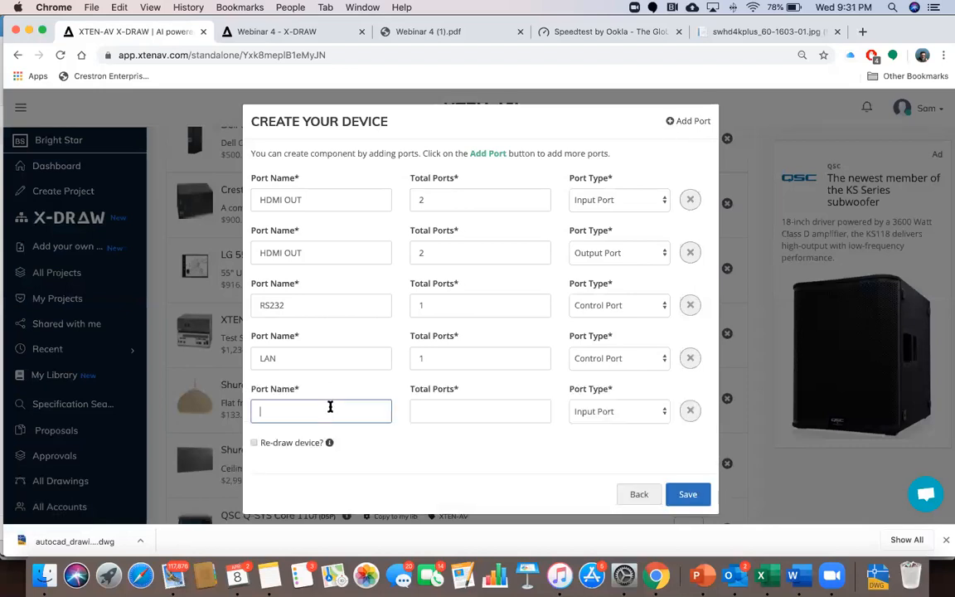
{"action": "type", "text": "USB"}
{"action": "left_click", "coordinate": [467, 413]}
{"action": "type", "text": "1"}
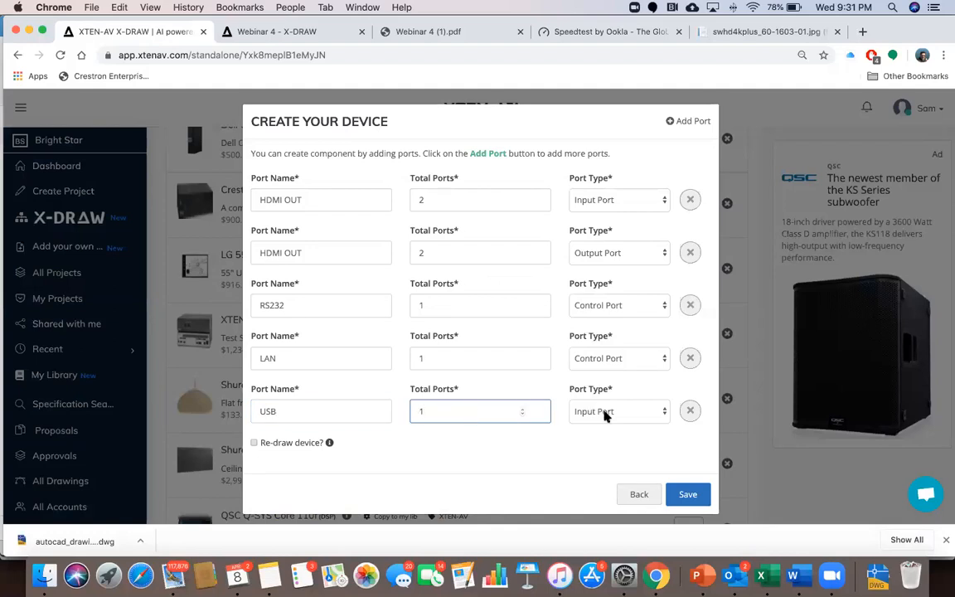
Set the switcher's HDMI input port total to 3, enable re-drawing the device and save it
{"action": "left_click", "coordinate": [445, 199]}
{"action": "key", "text": "BackSpace"}
{"action": "left_click", "coordinate": [477, 180]}
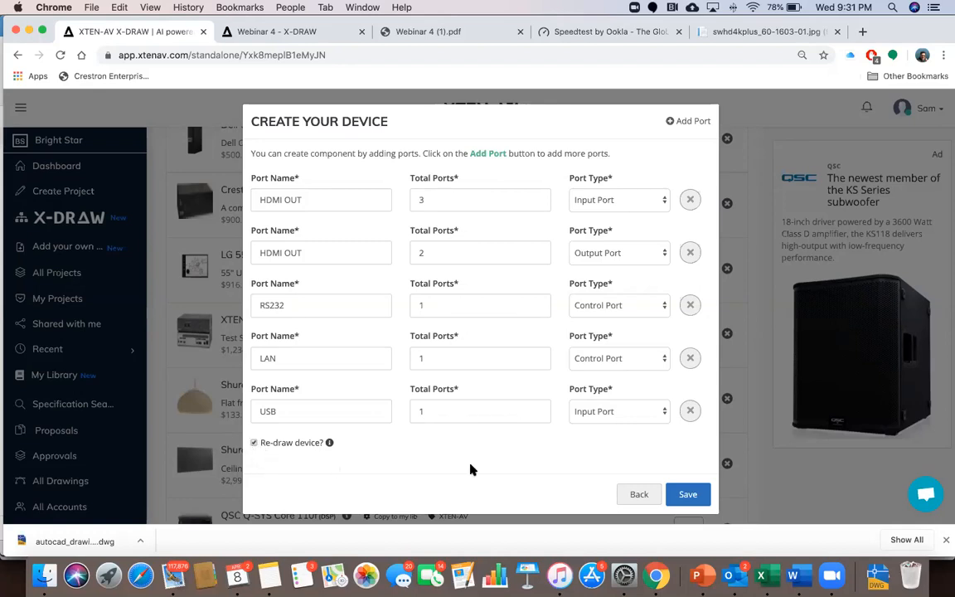
{"action": "left_click", "coordinate": [688, 495]}
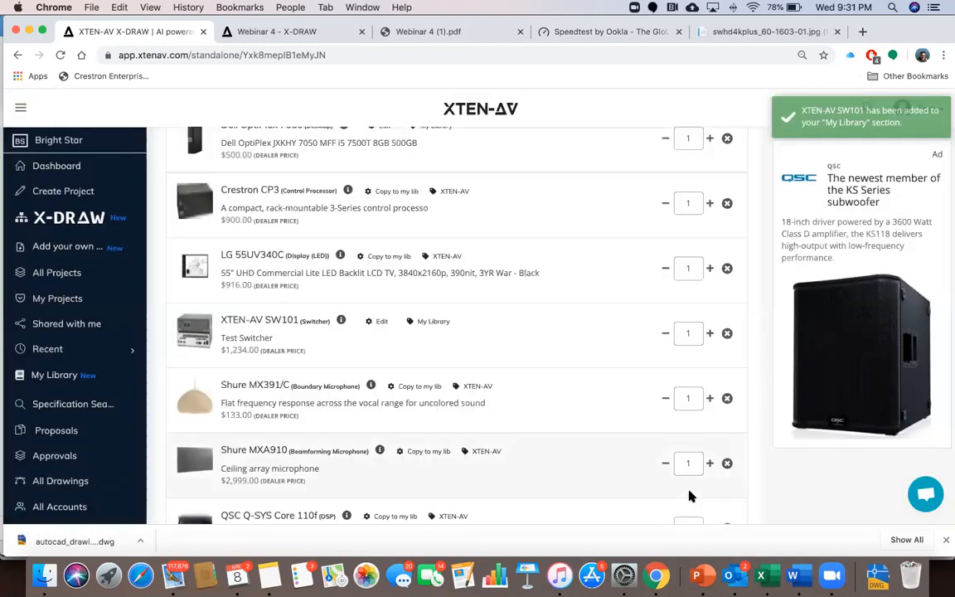
Pull the BOM changes into the Webinar 4 drawing to update the XTEN-AV SW101 switcher
{"action": "scroll", "coordinate": [637, 333], "scroll_direction": "up", "scroll_amount": 5}
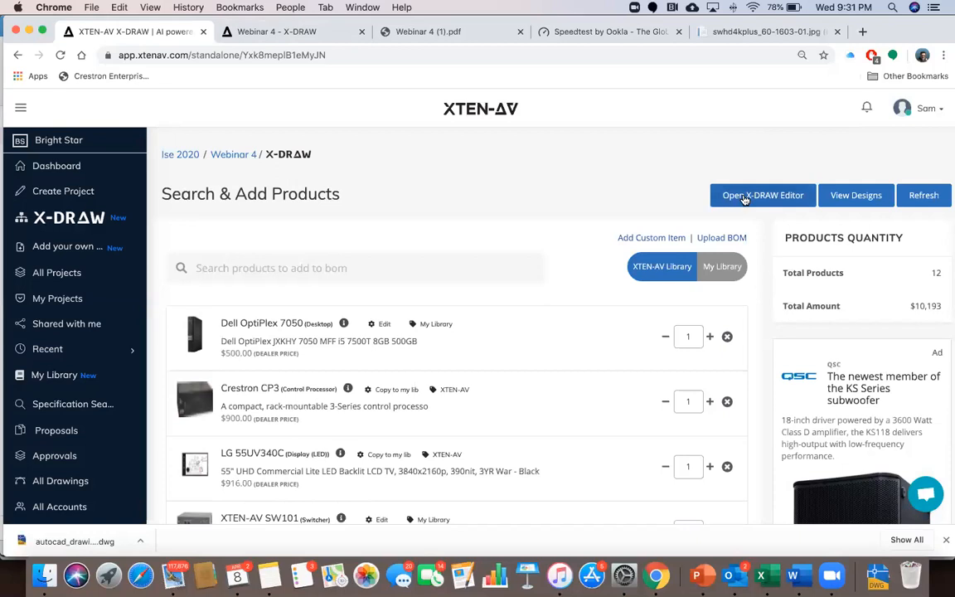
{"action": "left_click", "coordinate": [253, 31]}
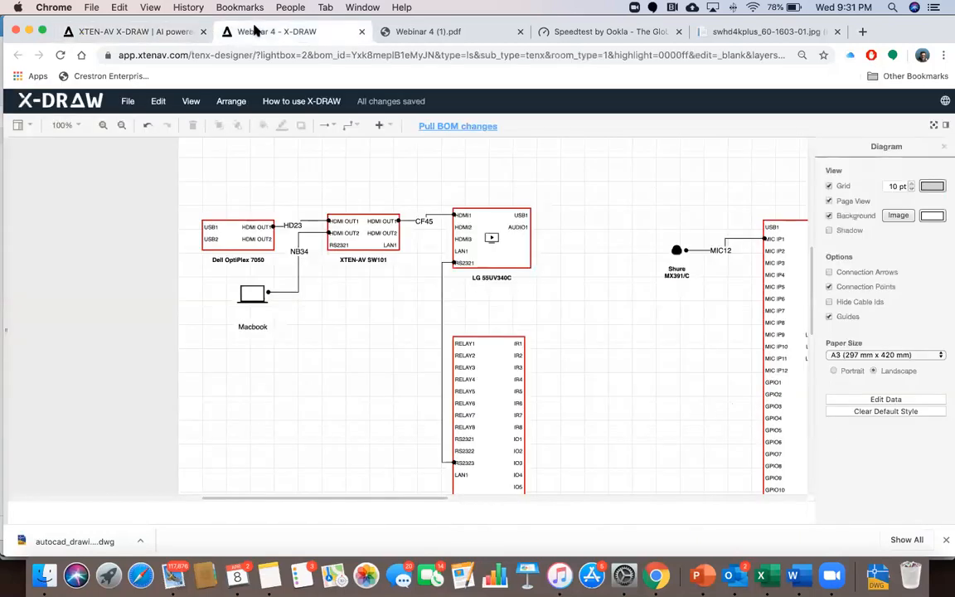
{"action": "left_click", "coordinate": [442, 126]}
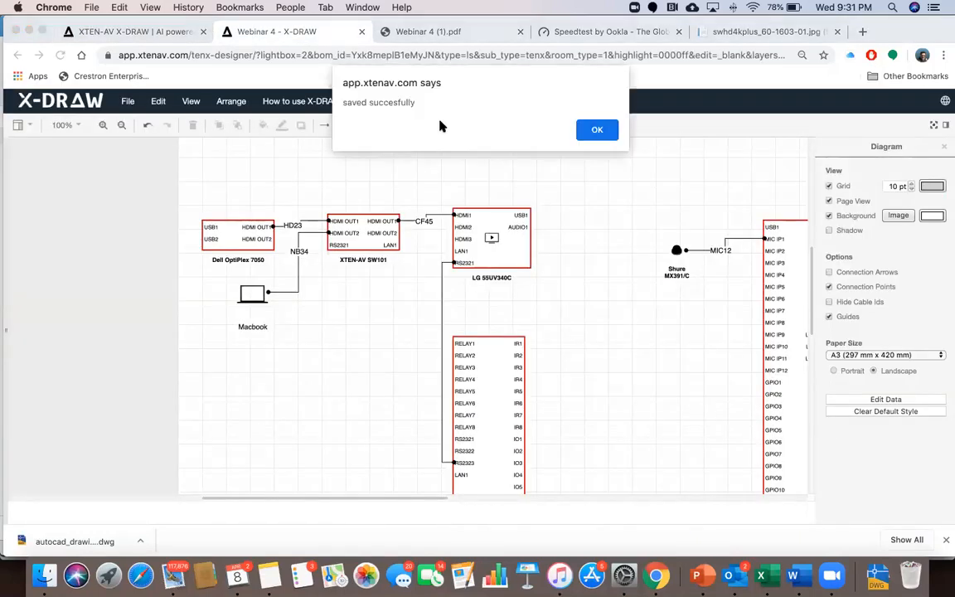
{"action": "left_click", "coordinate": [597, 132]}
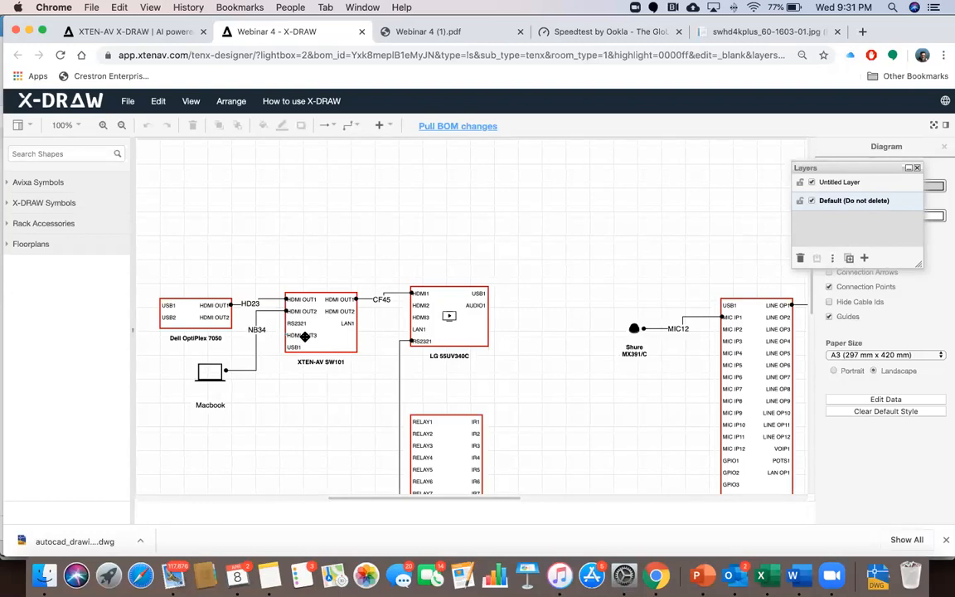
Reopen the XTEN-AV SW101's port settings and re-enter 3 as the total for its HDMI input ports
{"action": "left_click", "coordinate": [147, 32]}
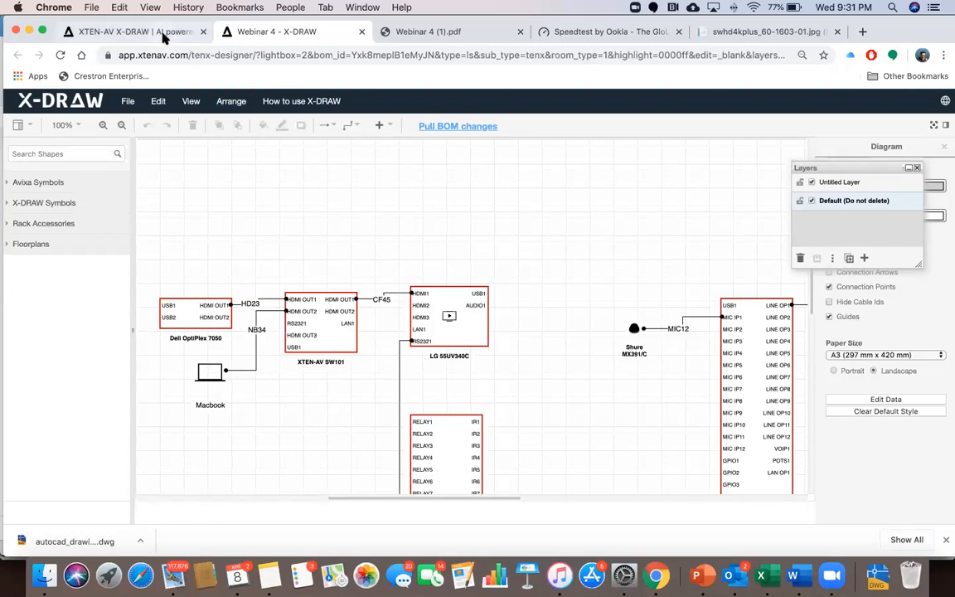
{"action": "scroll", "coordinate": [359, 384], "scroll_direction": "down", "scroll_amount": 3}
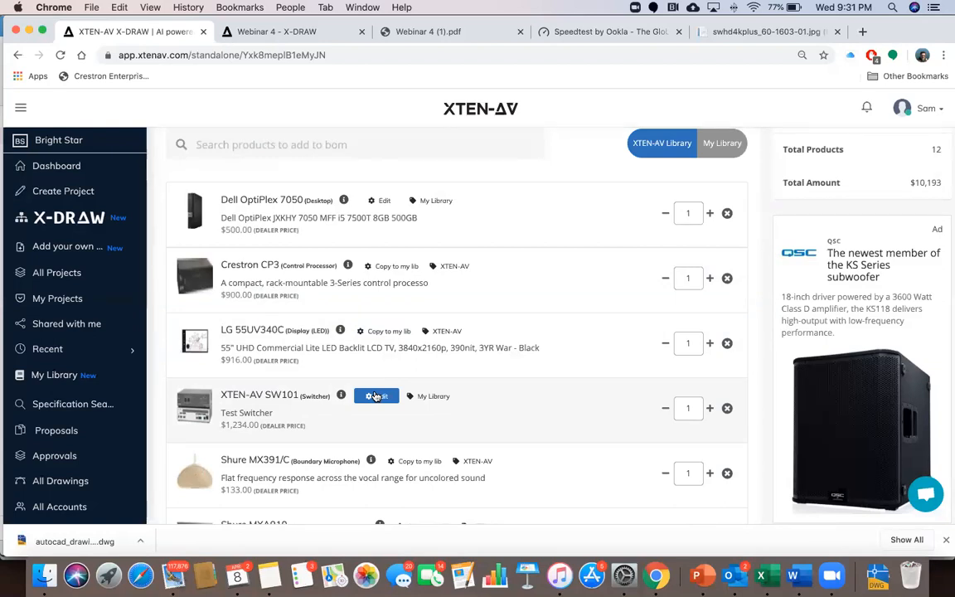
{"action": "left_click", "coordinate": [375, 396]}
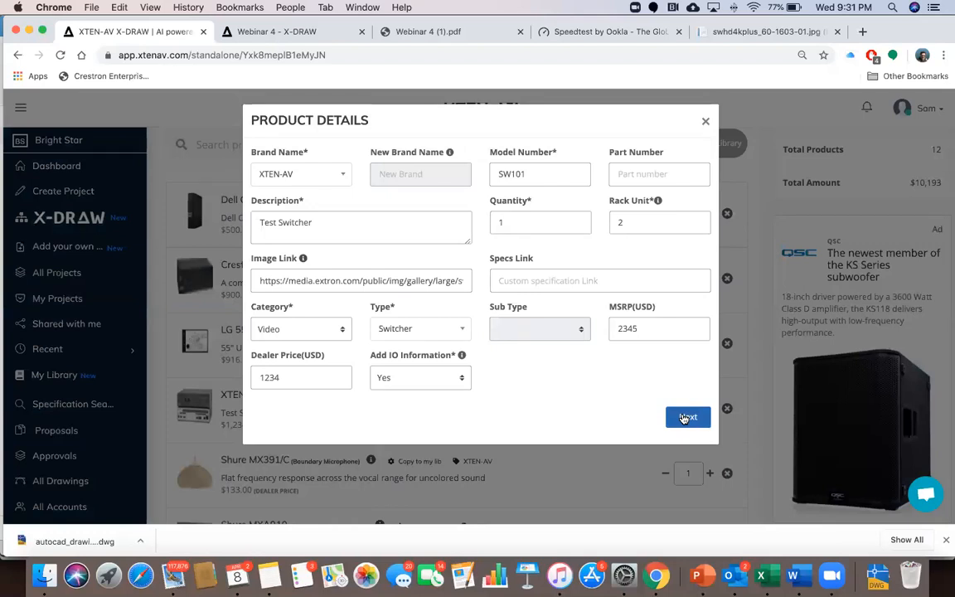
{"action": "left_click", "coordinate": [684, 418]}
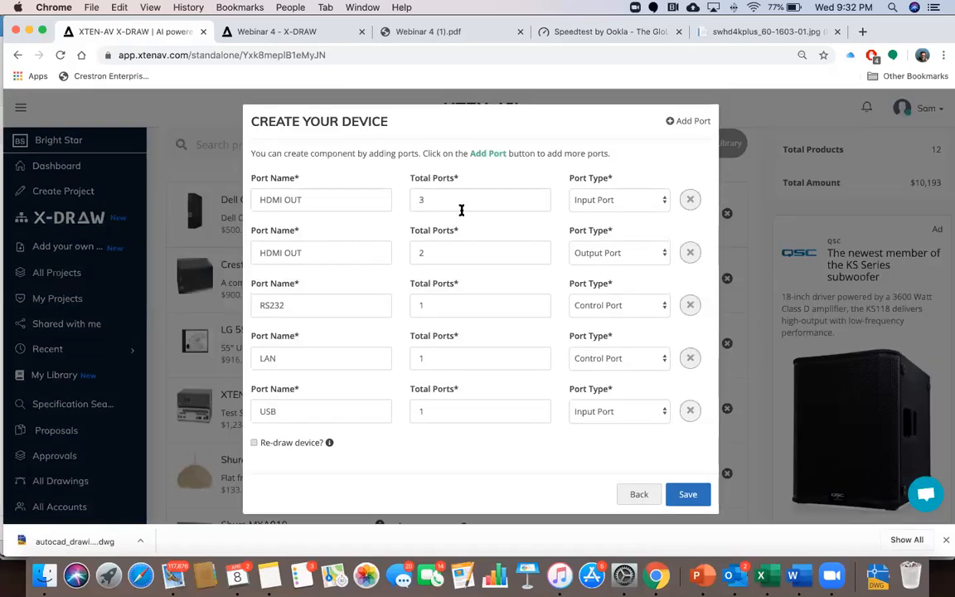
{"action": "left_click", "coordinate": [468, 199]}
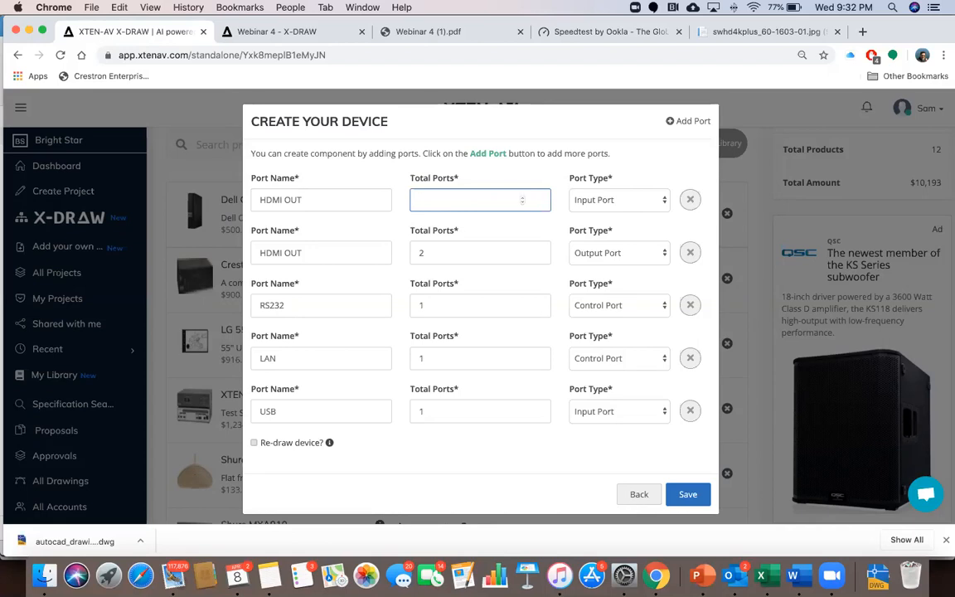
{"action": "type", "text": "3"}
Rename the switcher's HDMI input ports to HDMI IN, enable re-drawing the device and save it
{"action": "left_click", "coordinate": [302, 199]}
{"action": "key", "text": "BackSpace"}
{"action": "key", "text": "BackSpace"}
{"action": "key", "text": "BackSpace"}
{"action": "key", "text": "BackSpace"}
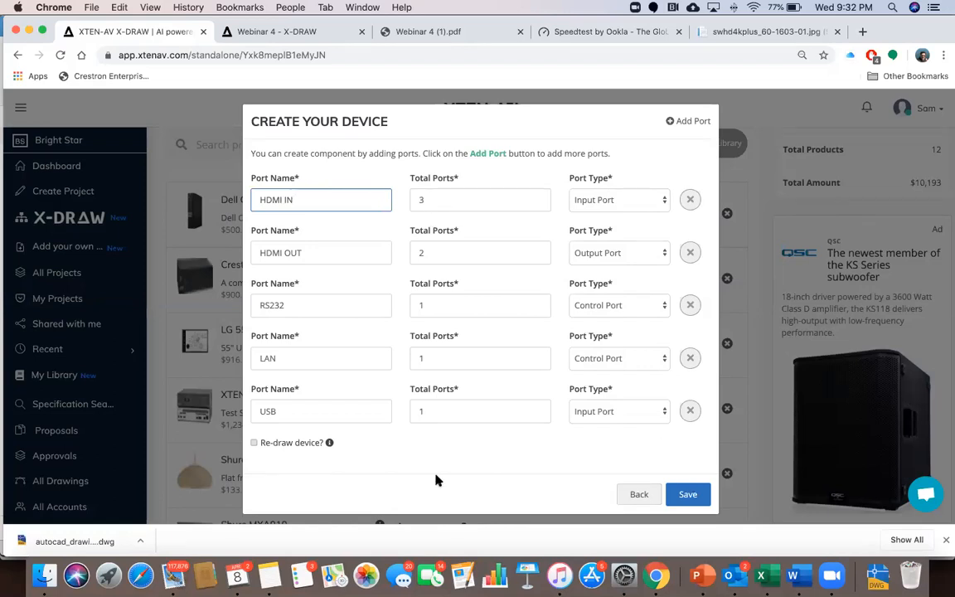
{"action": "left_click", "coordinate": [254, 444]}
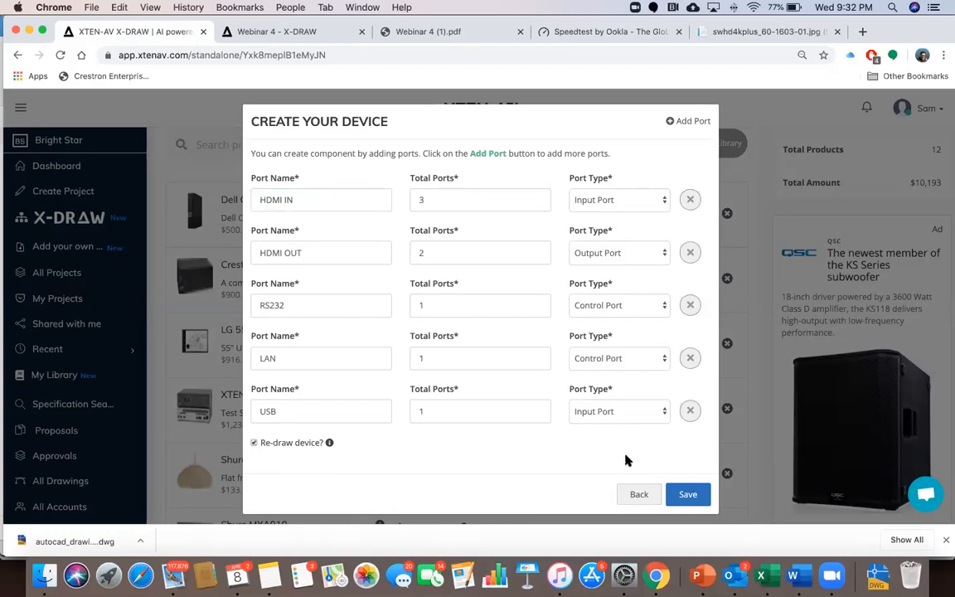
{"action": "left_click", "coordinate": [687, 494]}
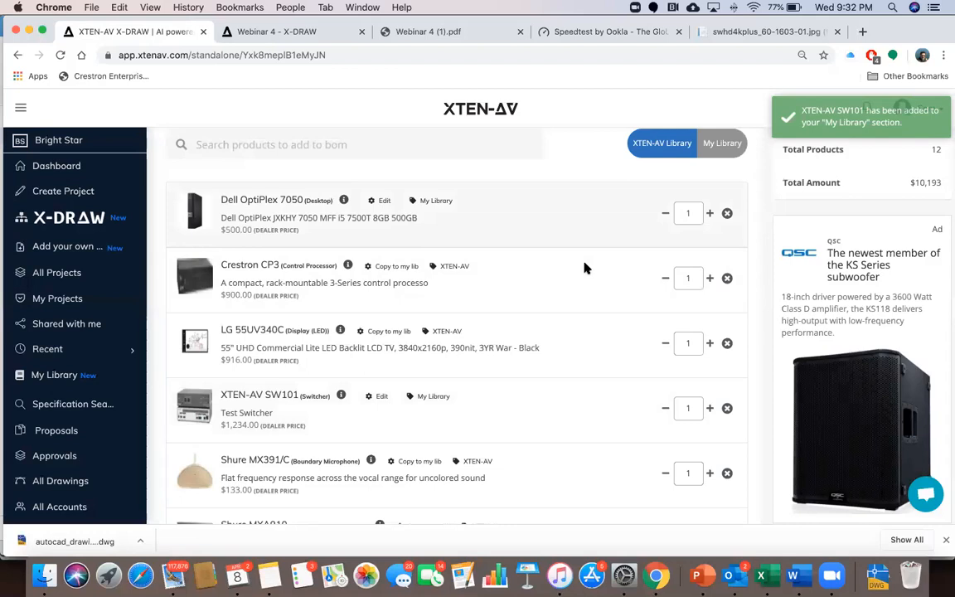
Pull the BOM changes into the Webinar 4 drawing again to apply the switcher's renamed HDMI inputs
{"action": "scroll", "coordinate": [585, 266], "scroll_direction": "up", "scroll_amount": 3}
{"action": "left_click", "coordinate": [282, 31]}
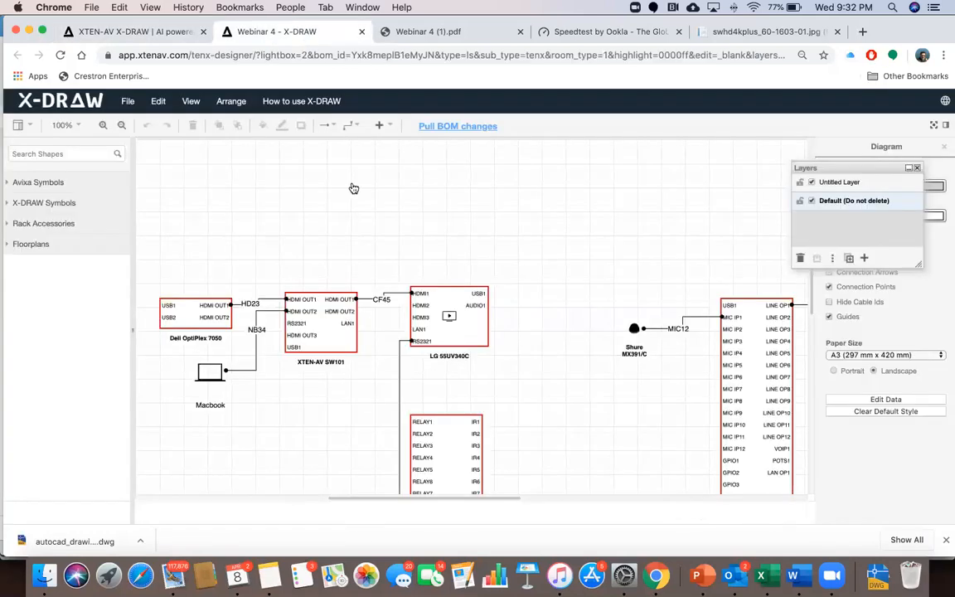
{"action": "left_click", "coordinate": [458, 127]}
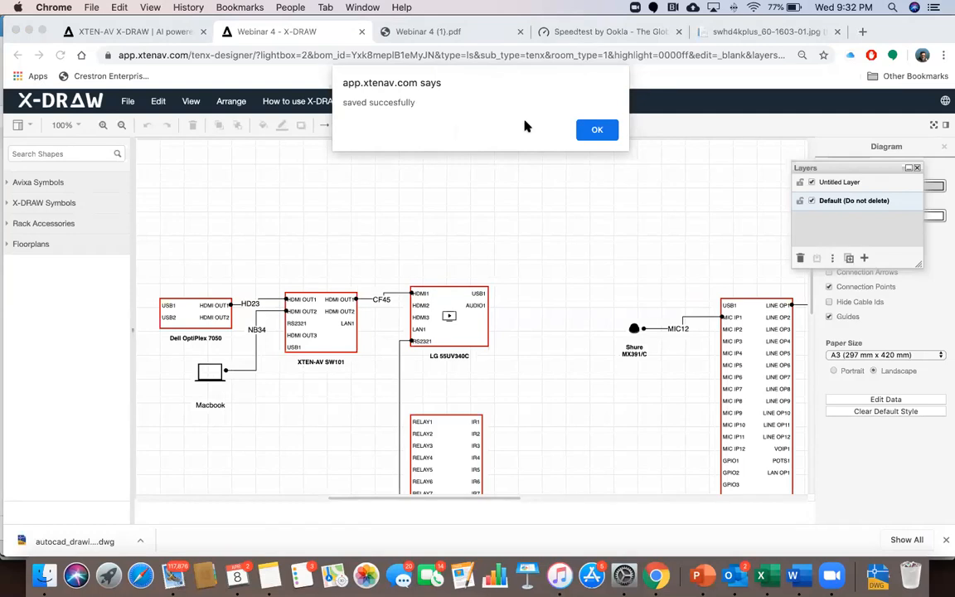
{"action": "left_click", "coordinate": [597, 131]}
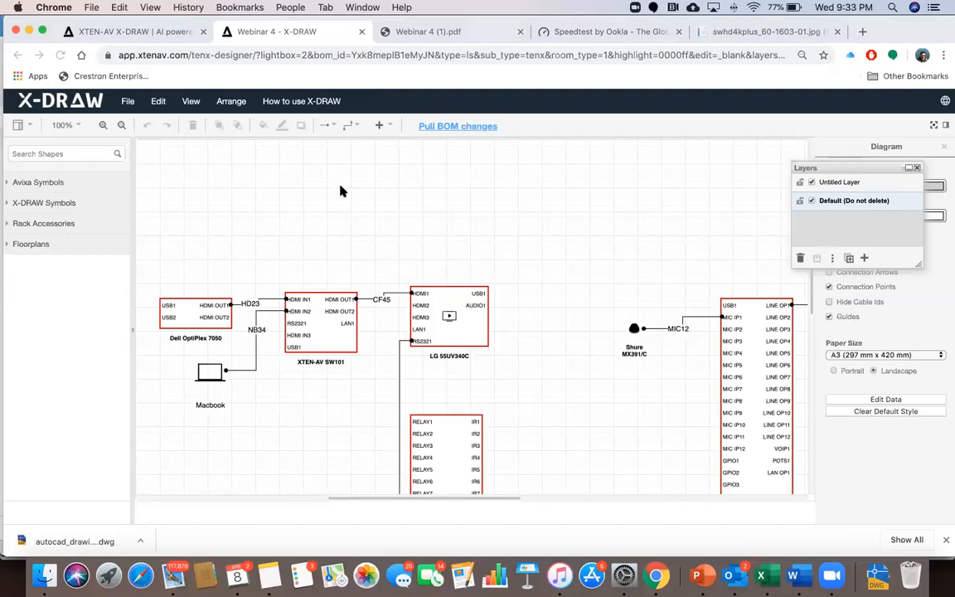
Check the product list, close the Layers window and look over the updated schematic across its full width
{"action": "left_click", "coordinate": [171, 33]}
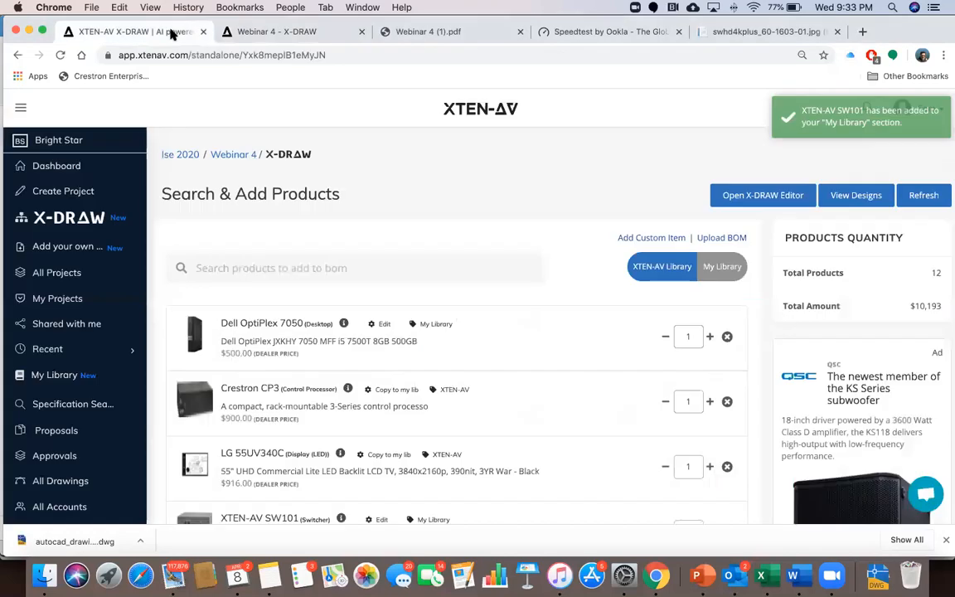
{"action": "scroll", "coordinate": [608, 386], "scroll_direction": "down", "scroll_amount": 1}
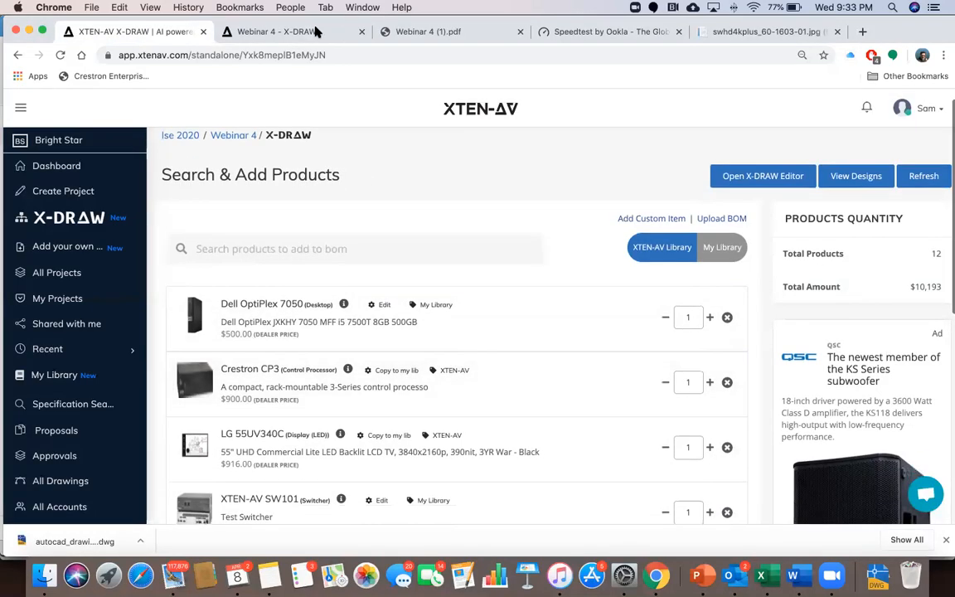
{"action": "left_click", "coordinate": [316, 31]}
{"action": "scroll", "coordinate": [543, 279], "scroll_direction": "right", "scroll_amount": 10}
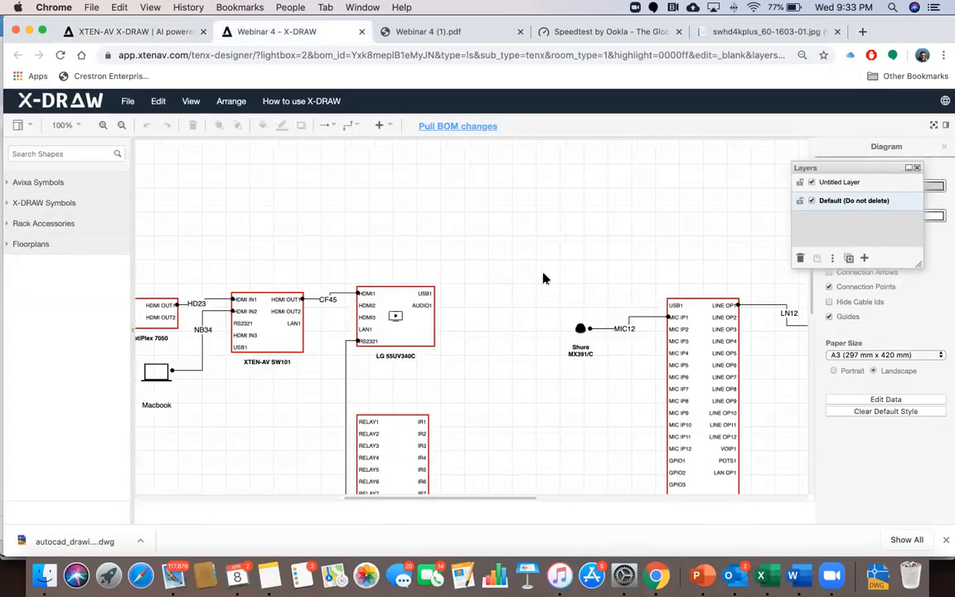
{"action": "left_click", "coordinate": [916, 168]}
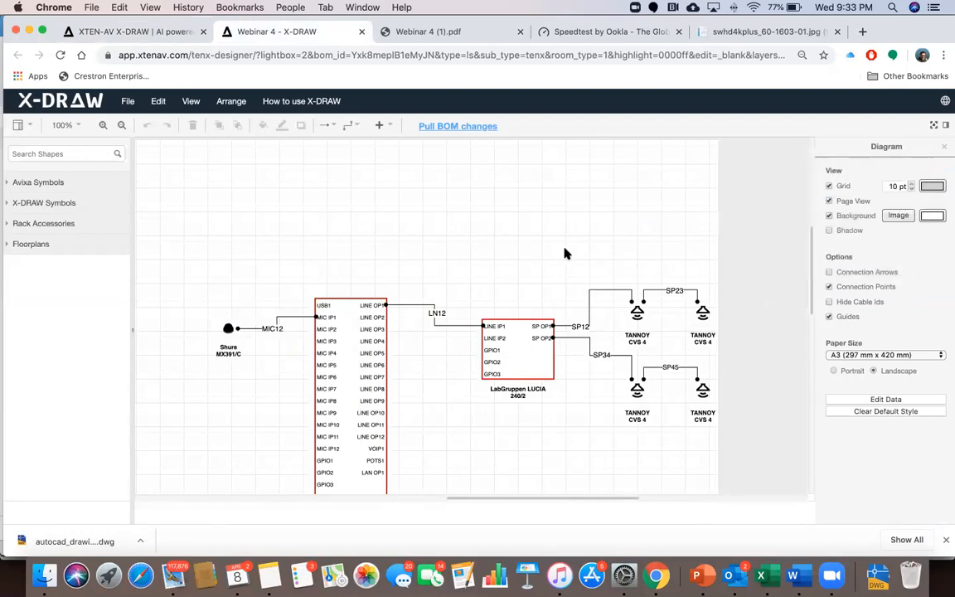
{"action": "scroll", "coordinate": [564, 254], "scroll_direction": "left", "scroll_amount": 13}
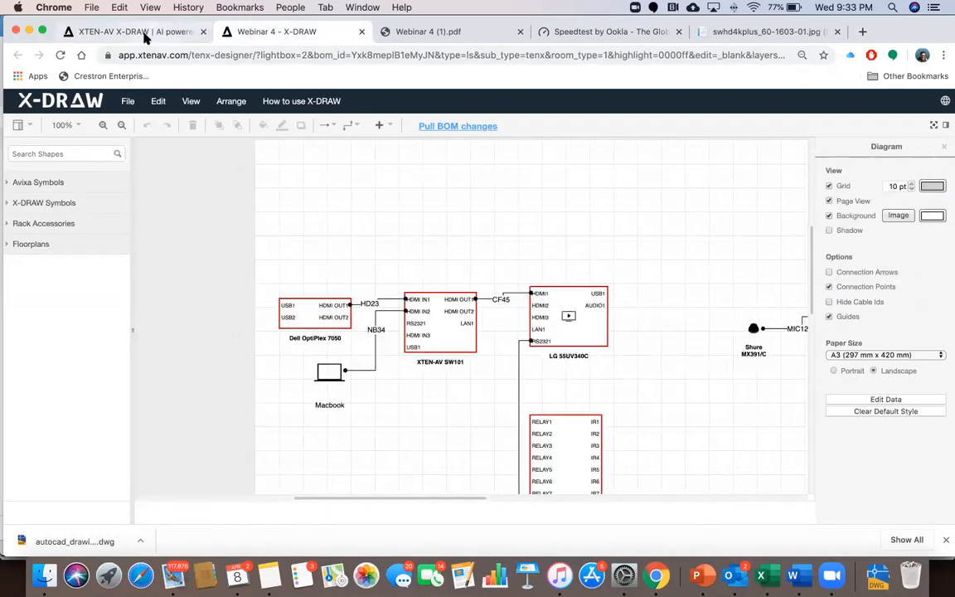
Open the downloaded DWG file in AutoCAD and return to the Webinar 4 schematic while it loads
{"action": "left_click", "coordinate": [82, 542]}
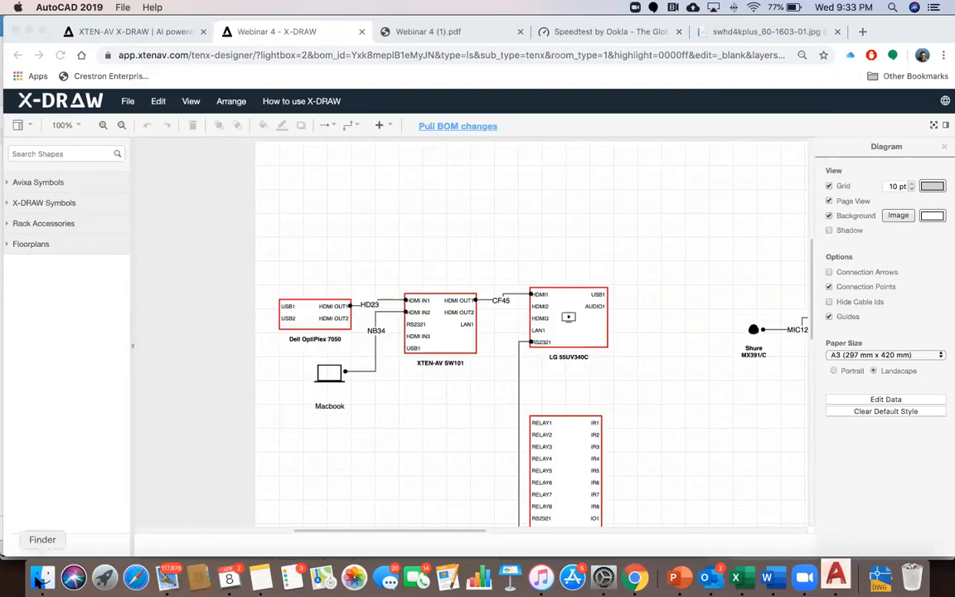
{"action": "left_click", "coordinate": [160, 33]}
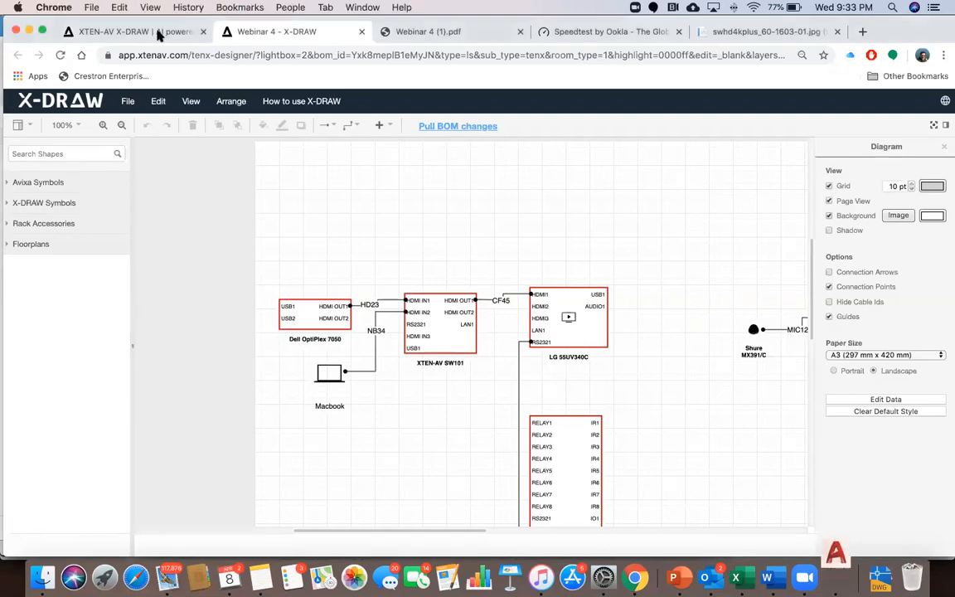
{"action": "left_click", "coordinate": [159, 34]}
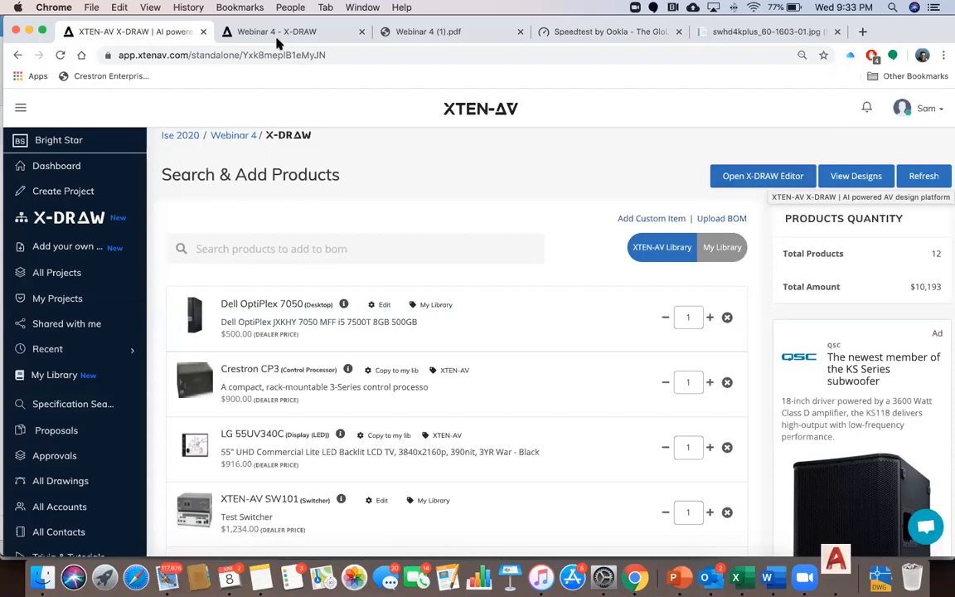
{"action": "left_click", "coordinate": [253, 31]}
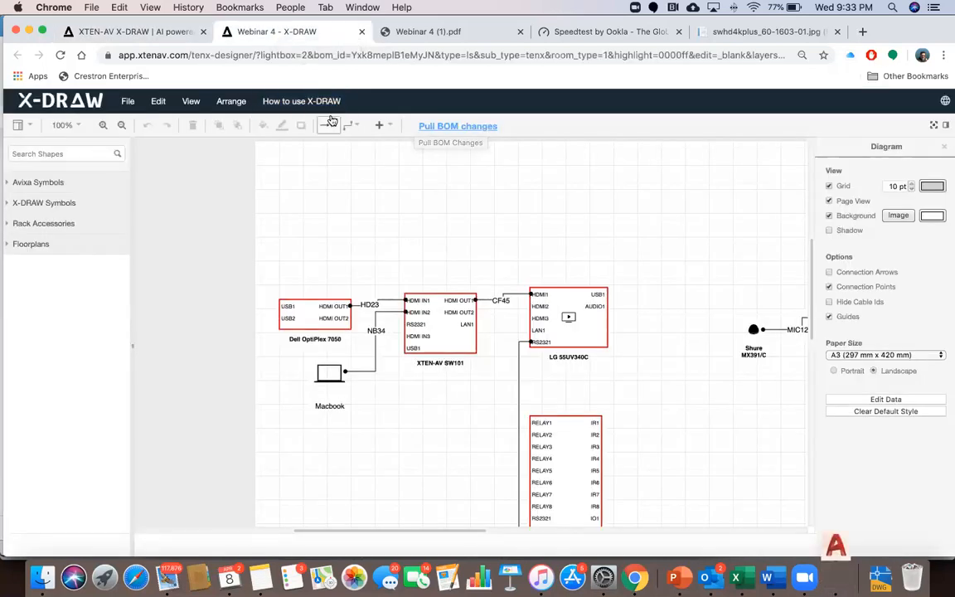
Open the designs page of the Webinar 4 project from its product list and look over the available design documents
{"action": "scroll", "coordinate": [404, 186], "scroll_direction": "up", "scroll_amount": 3}
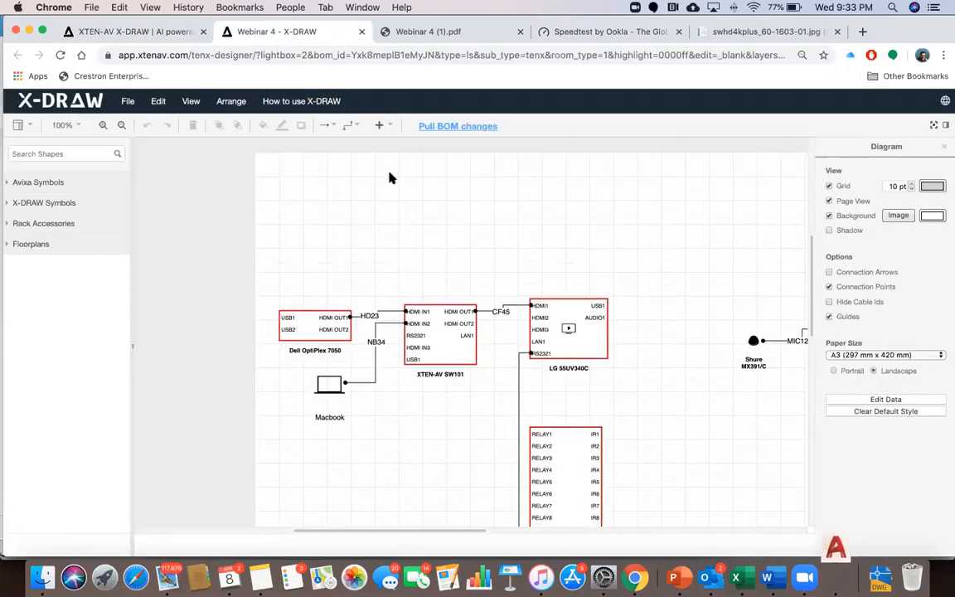
{"action": "left_click", "coordinate": [136, 31]}
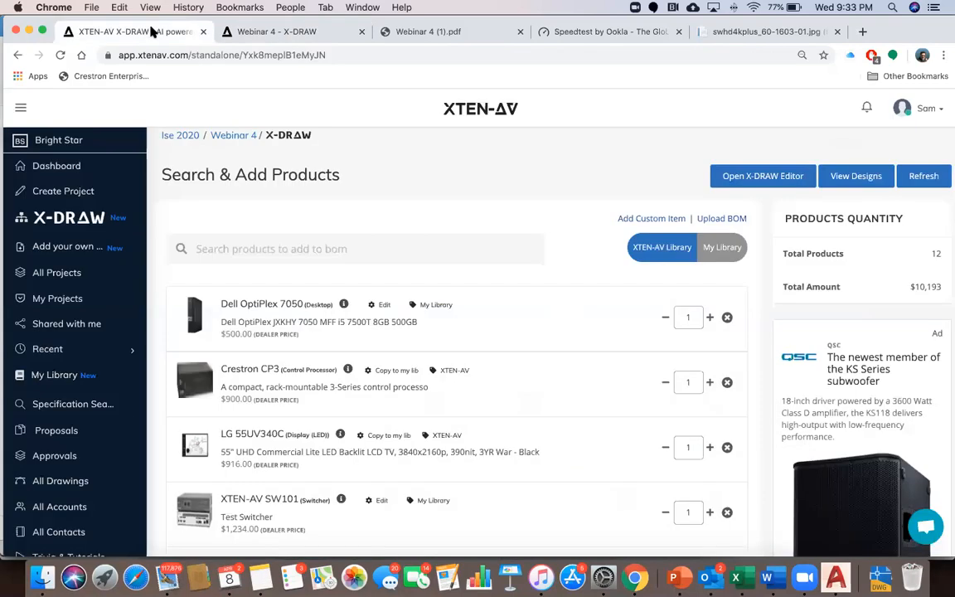
{"action": "left_click", "coordinate": [859, 177]}
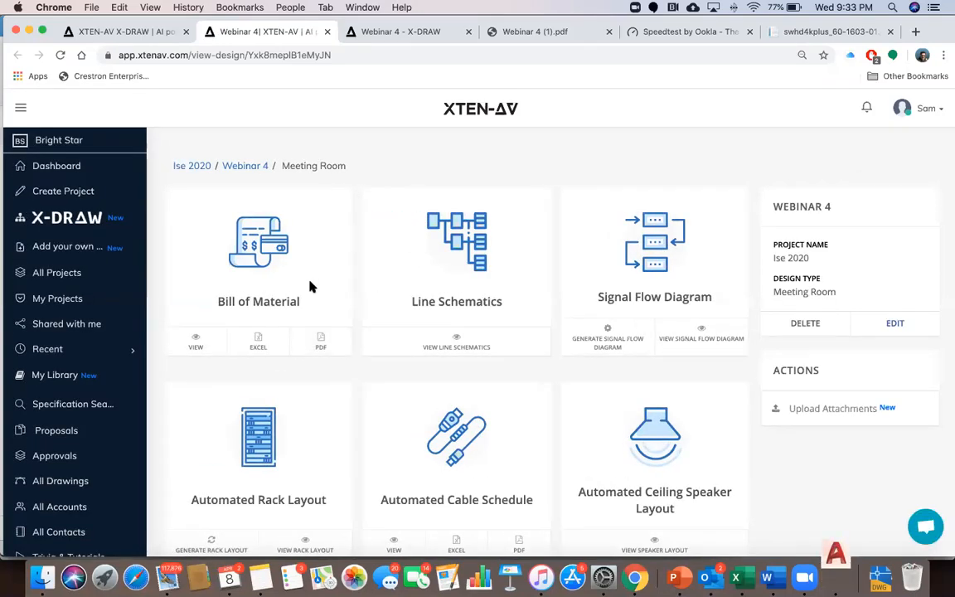
{"action": "scroll", "coordinate": [309, 283], "scroll_direction": "down", "scroll_amount": 3}
{"action": "scroll", "coordinate": [310, 285], "scroll_direction": "down", "scroll_amount": 3}
{"action": "scroll", "coordinate": [311, 284], "scroll_direction": "up", "scroll_amount": 6}
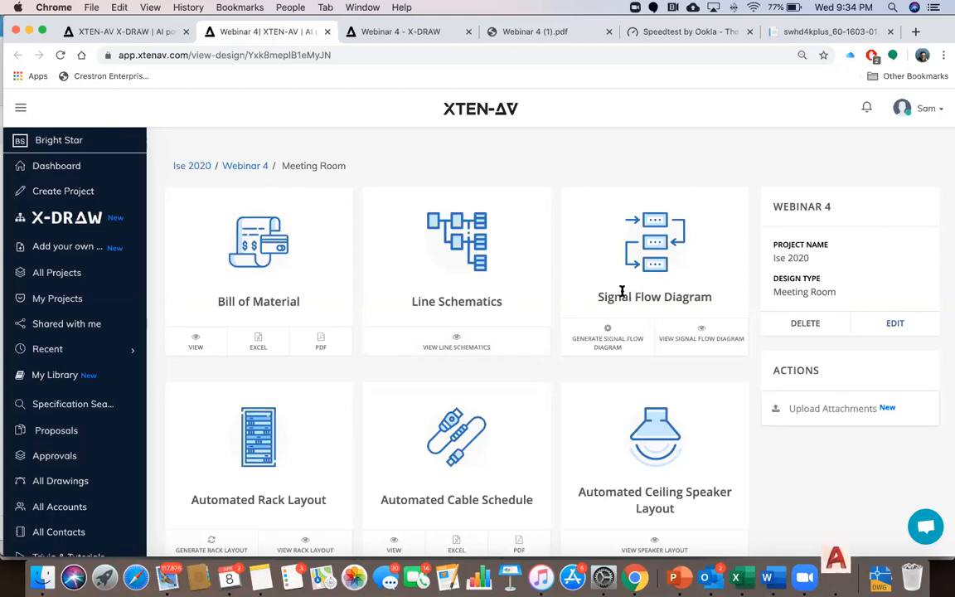
Generate the signal flow diagram from scratch and look over its video, control and speaker devices
{"action": "left_click", "coordinate": [608, 337]}
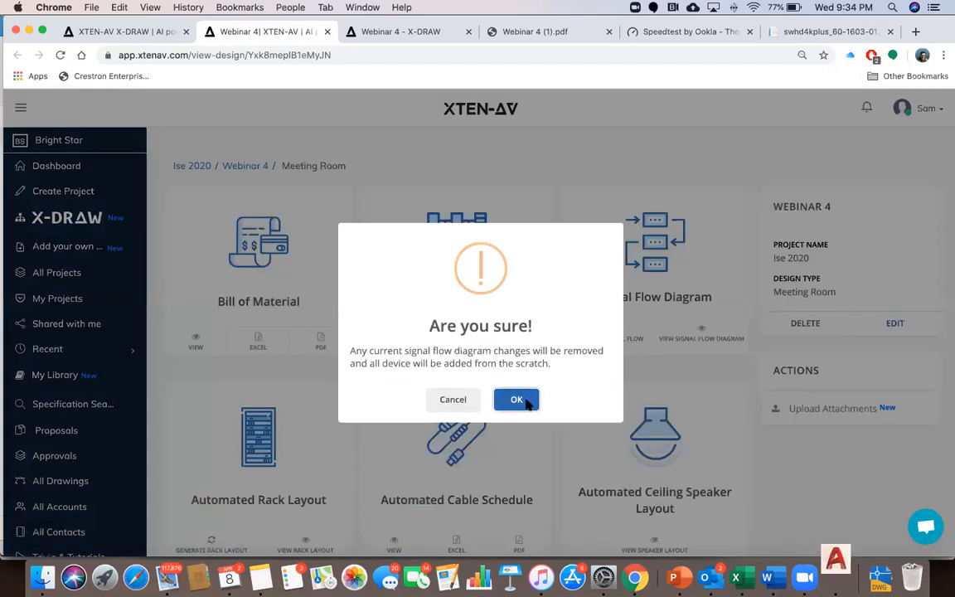
{"action": "left_click", "coordinate": [517, 400]}
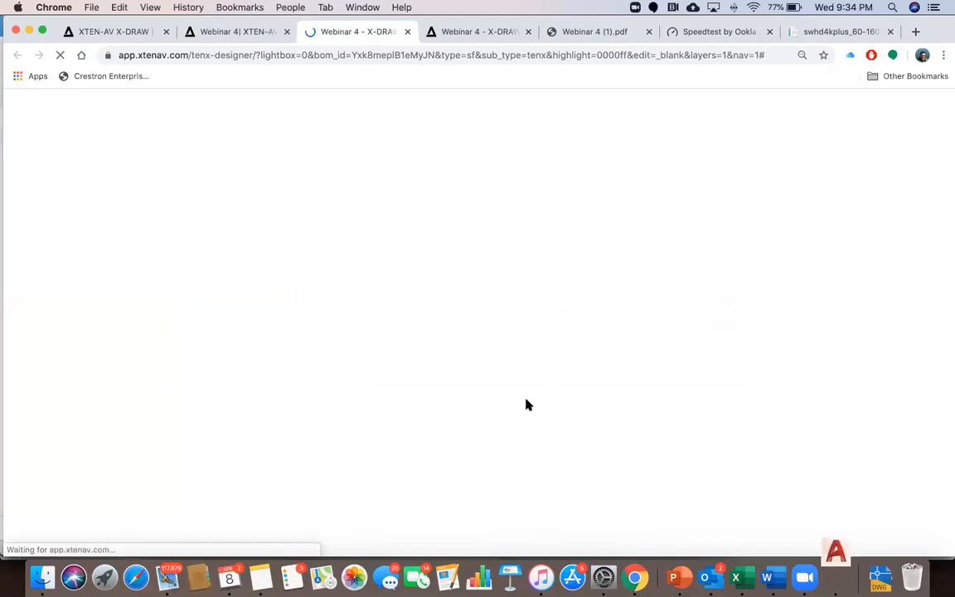
{"action": "scroll", "coordinate": [527, 404], "scroll_direction": "down", "scroll_amount": 3}
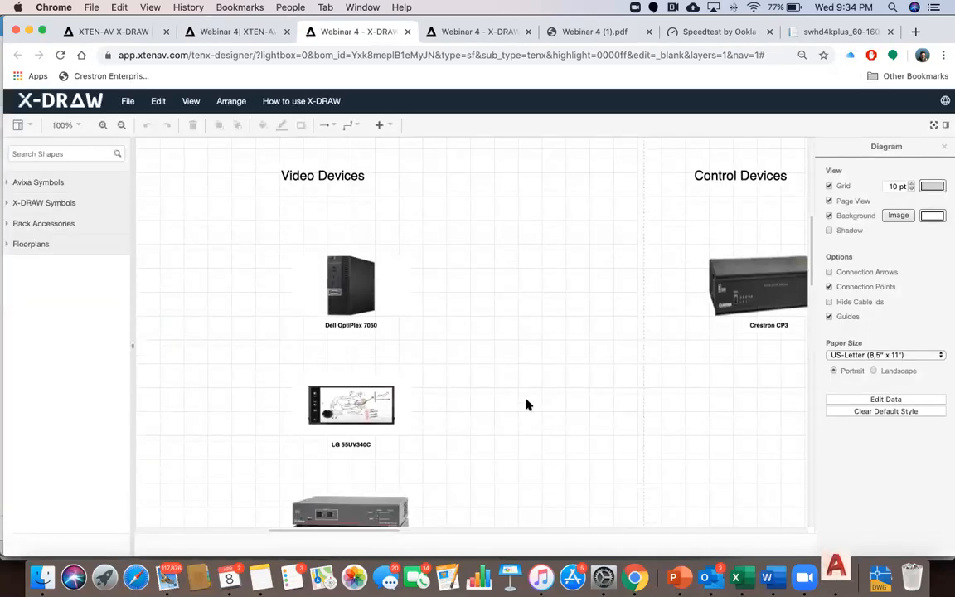
{"action": "scroll", "coordinate": [526, 404], "scroll_direction": "up", "scroll_amount": 2}
{"action": "scroll", "coordinate": [526, 404], "scroll_direction": "right", "scroll_amount": 6}
{"action": "scroll", "coordinate": [527, 403], "scroll_direction": "right", "scroll_amount": 2}
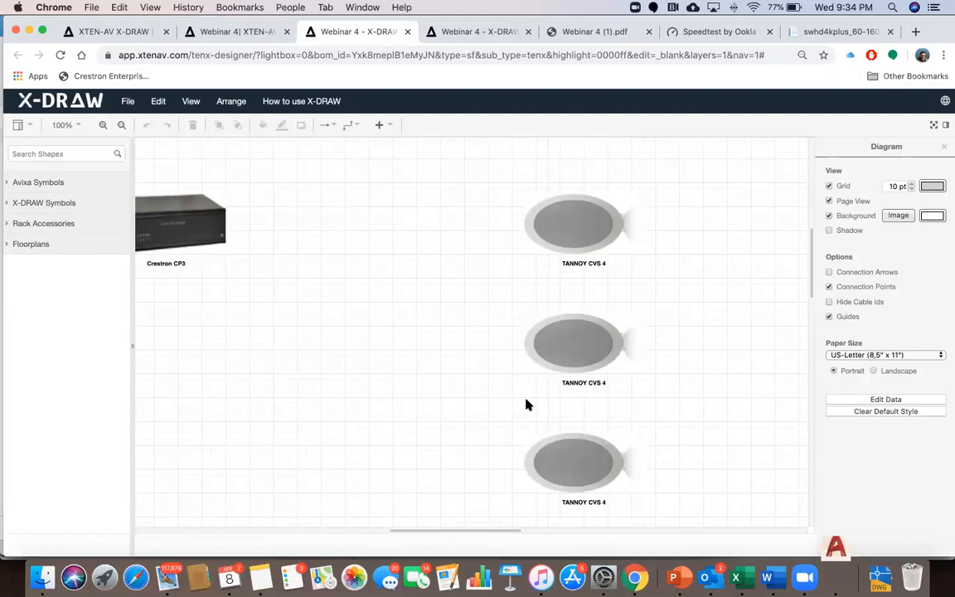
{"action": "scroll", "coordinate": [526, 404], "scroll_direction": "down", "scroll_amount": 5}
{"action": "scroll", "coordinate": [527, 404], "scroll_direction": "up", "scroll_amount": 2}
{"action": "scroll", "coordinate": [526, 403], "scroll_direction": "left", "scroll_amount": 6}
{"action": "scroll", "coordinate": [527, 404], "scroll_direction": "up", "scroll_amount": 5}
{"action": "scroll", "coordinate": [527, 404], "scroll_direction": "left", "scroll_amount": 5}
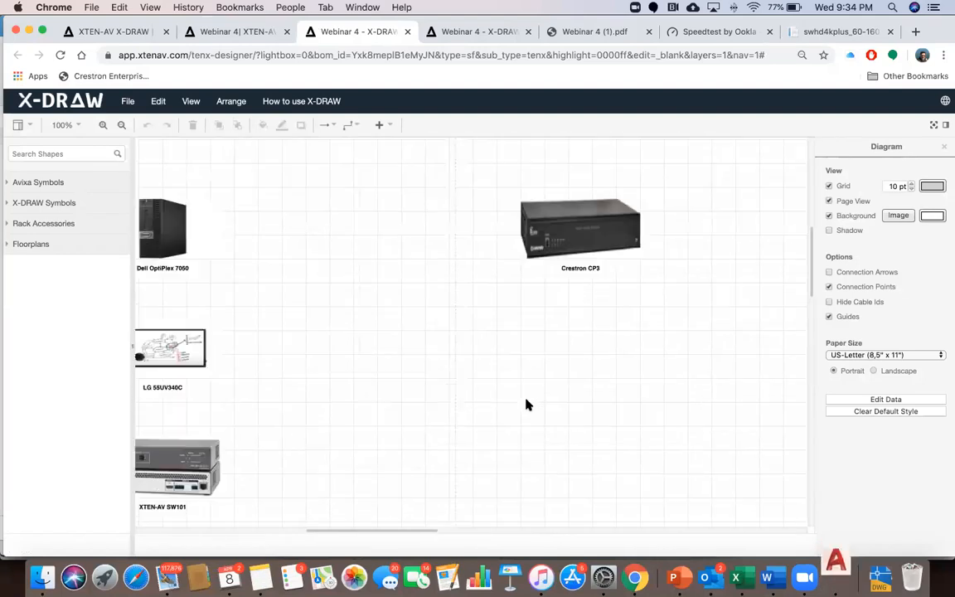
Move the LG 55UV340C display beside the Dell OptiPlex 7050 and connect the two devices with a line
{"action": "left_click_drag", "start_coordinate": [378, 328], "coordinate": [546, 196]}
{"action": "left_click_drag", "start_coordinate": [518, 238], "coordinate": [482, 267]}
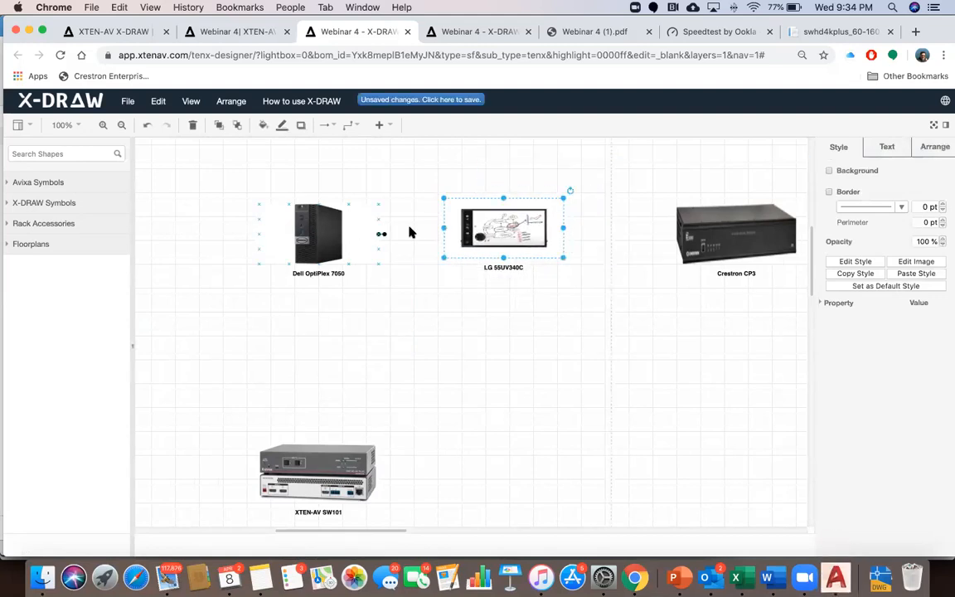
{"action": "left_click_drag", "start_coordinate": [381, 234], "coordinate": [444, 228]}
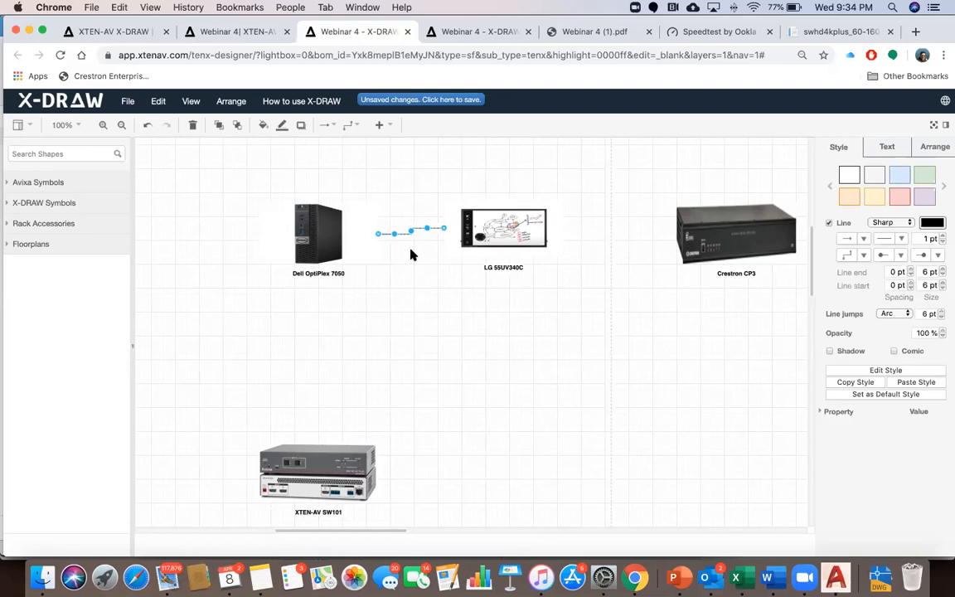
{"action": "left_click", "coordinate": [410, 253]}
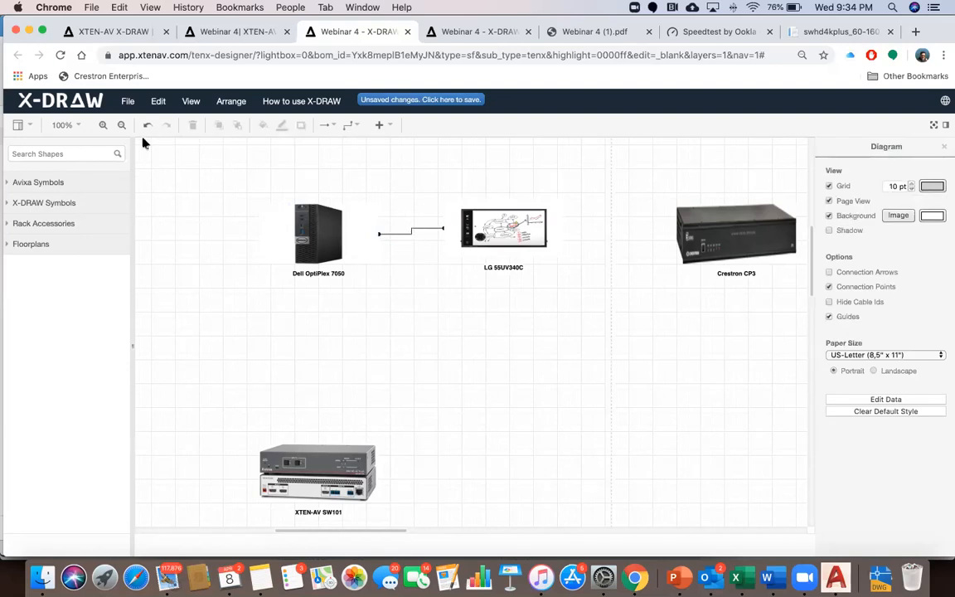
Return to the Webinar 4 designs page and generate a new automated rack layout
{"action": "left_click", "coordinate": [138, 32]}
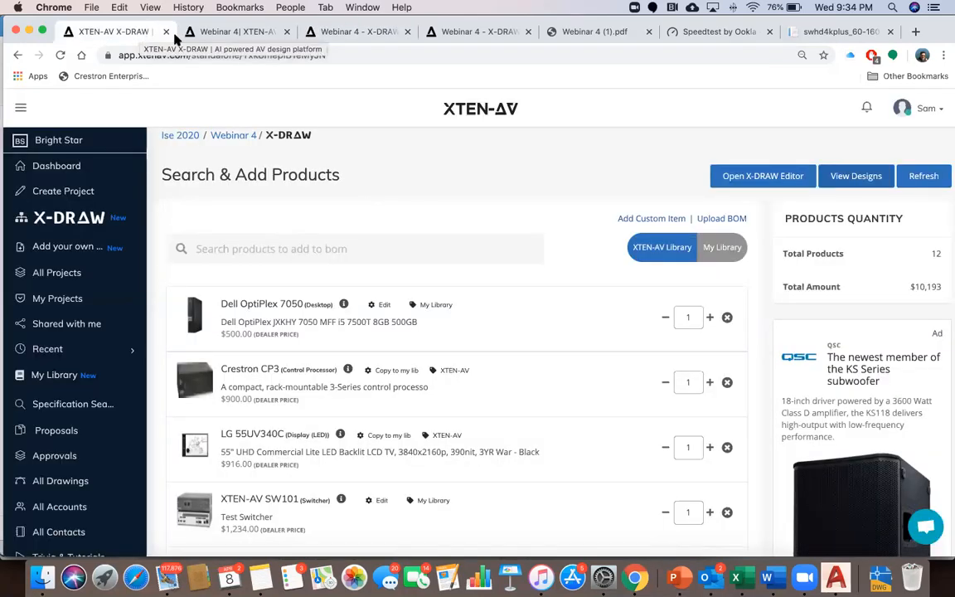
{"action": "left_click", "coordinate": [240, 31]}
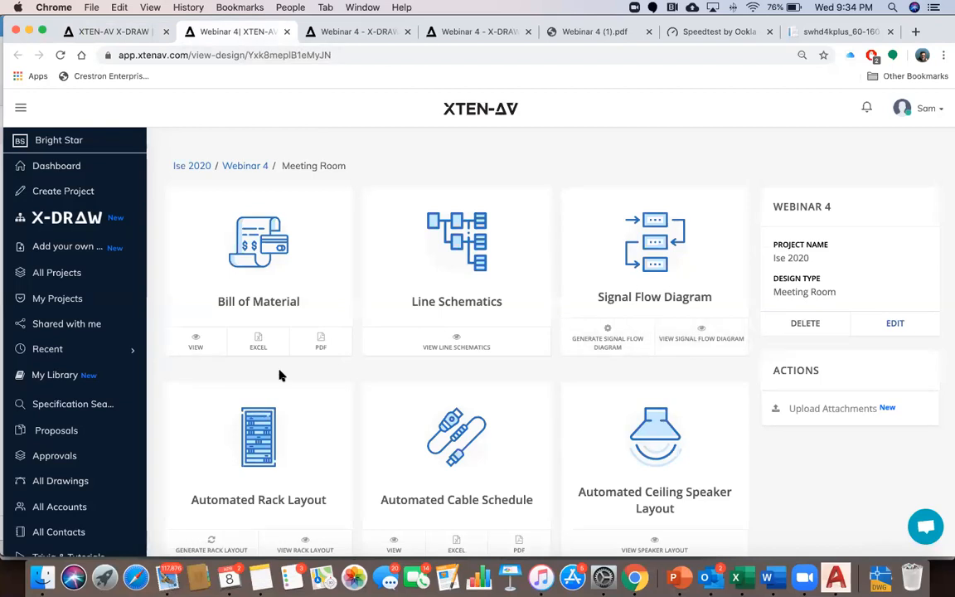
{"action": "scroll", "coordinate": [280, 376], "scroll_direction": "down", "scroll_amount": 2}
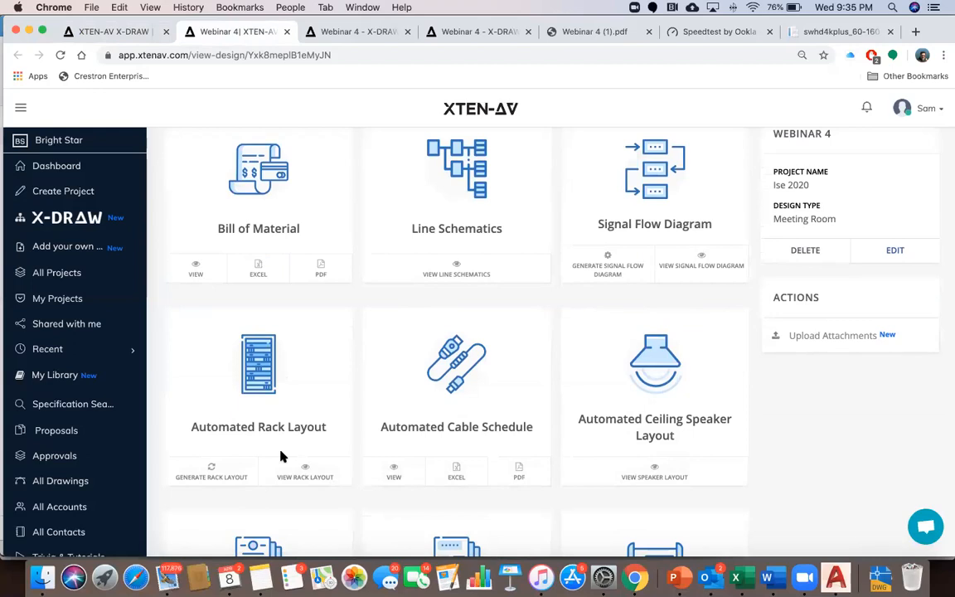
{"action": "left_click", "coordinate": [217, 472]}
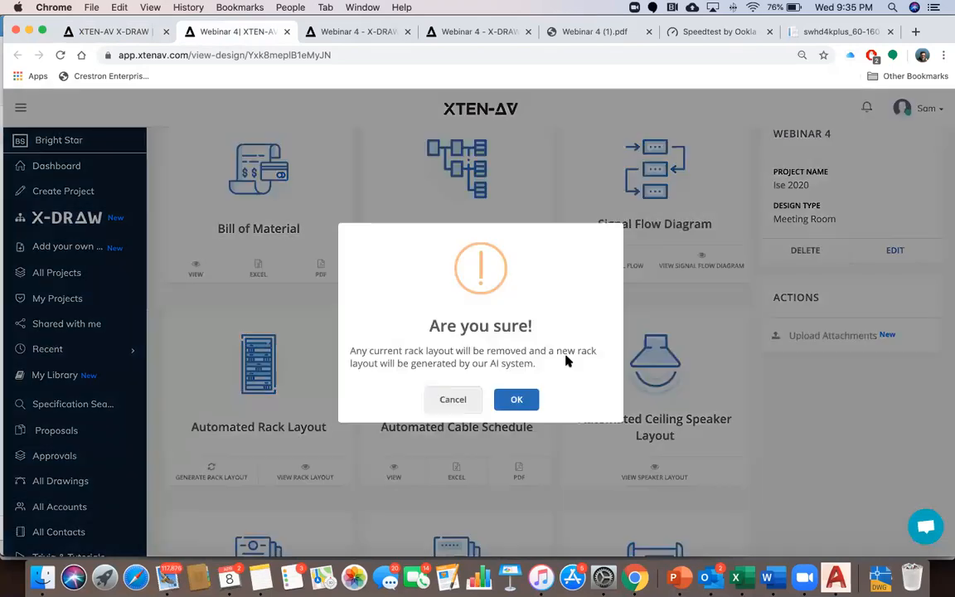
{"action": "left_click", "coordinate": [516, 400]}
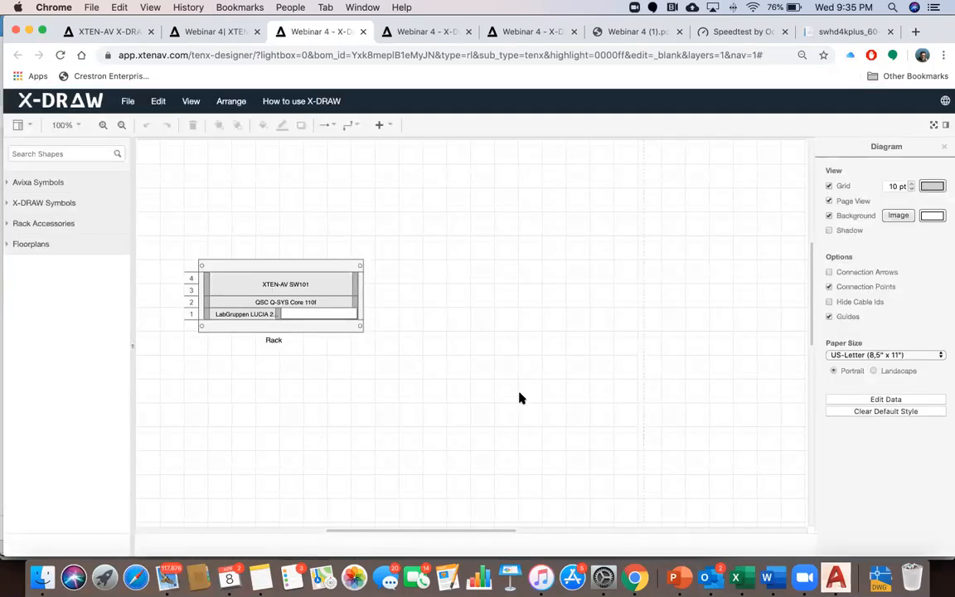
Extend the rack downwards to 10 units and move the XTEN-AV SW101 switcher to units 4 and 5
{"action": "left_click", "coordinate": [324, 323]}
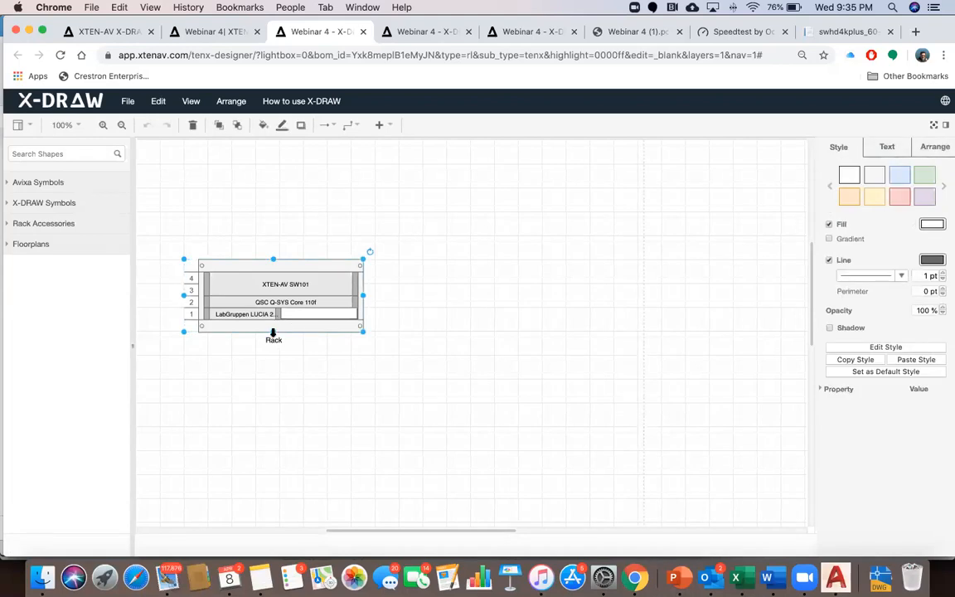
{"action": "left_click_drag", "start_coordinate": [273, 332], "coordinate": [273, 408]}
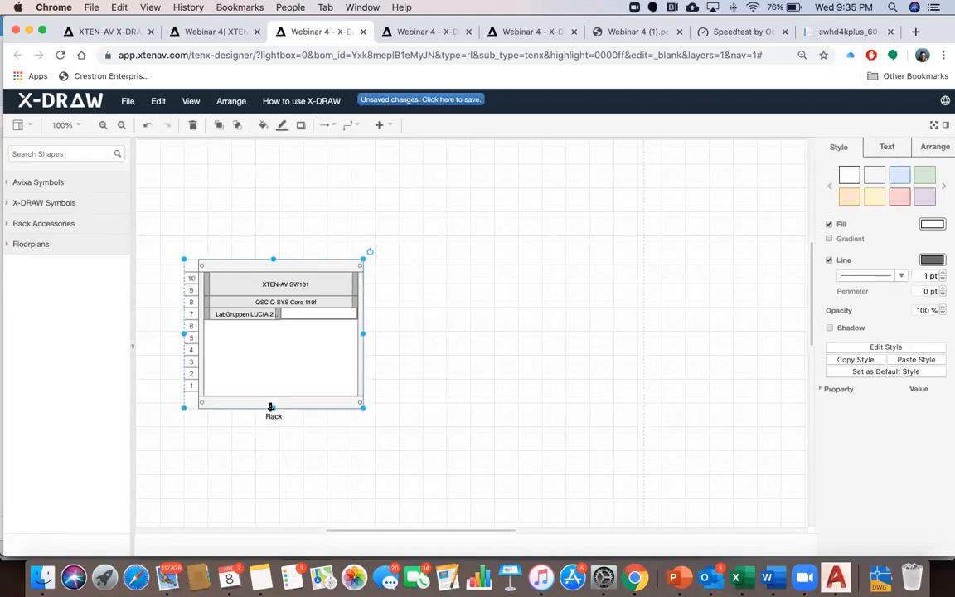
{"action": "left_click", "coordinate": [274, 288]}
{"action": "left_click_drag", "start_coordinate": [267, 286], "coordinate": [266, 343]}
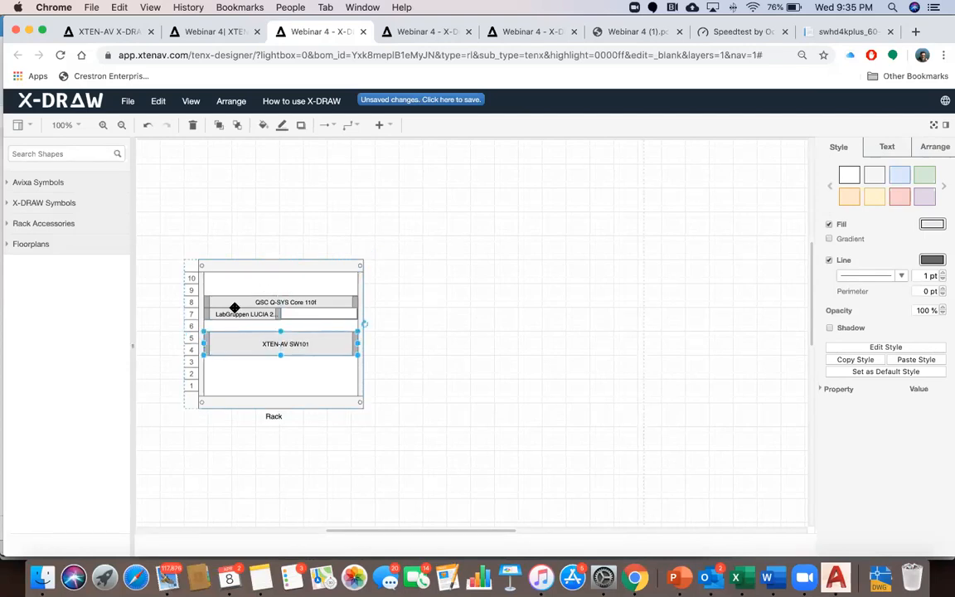
Add a panel from the Rack Accessories library to unit 2 of the rack
{"action": "left_click", "coordinate": [55, 223]}
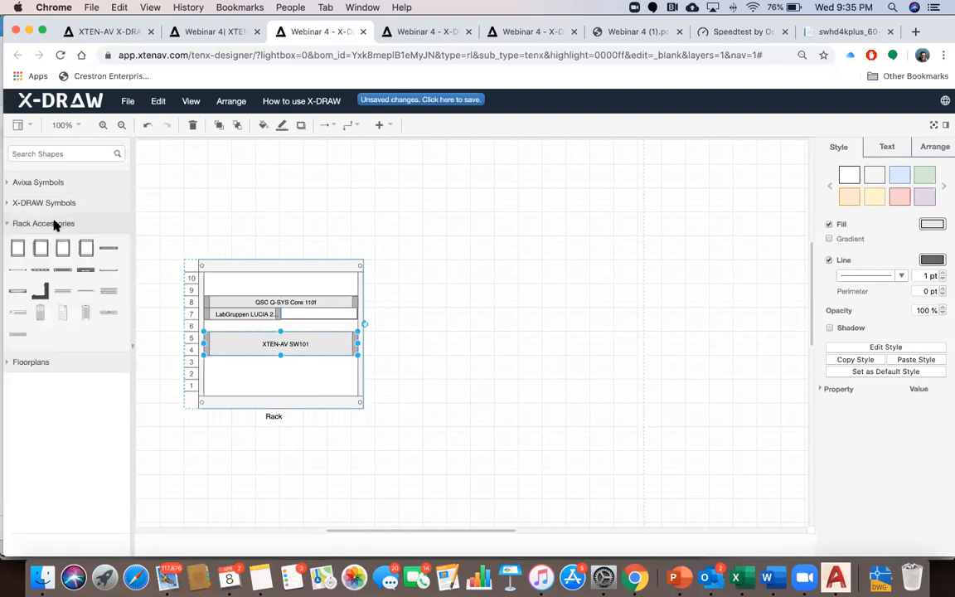
{"action": "left_click_drag", "start_coordinate": [85, 270], "coordinate": [220, 369]}
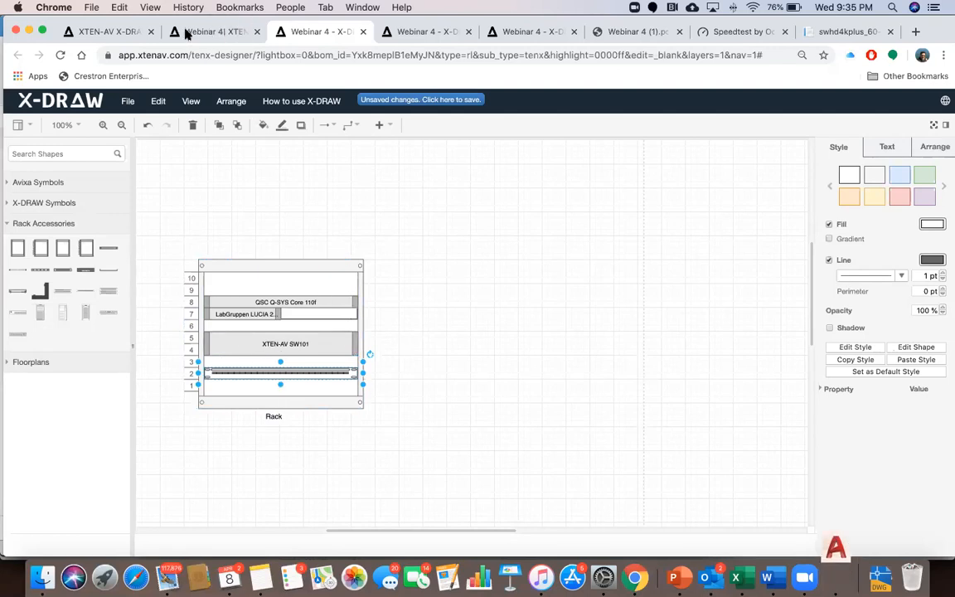
View the automated cable schedule from the designs page and examine the first row's source and destination devices and ports
{"action": "left_click", "coordinate": [211, 31]}
{"action": "scroll", "coordinate": [423, 375], "scroll_direction": "down", "scroll_amount": 2}
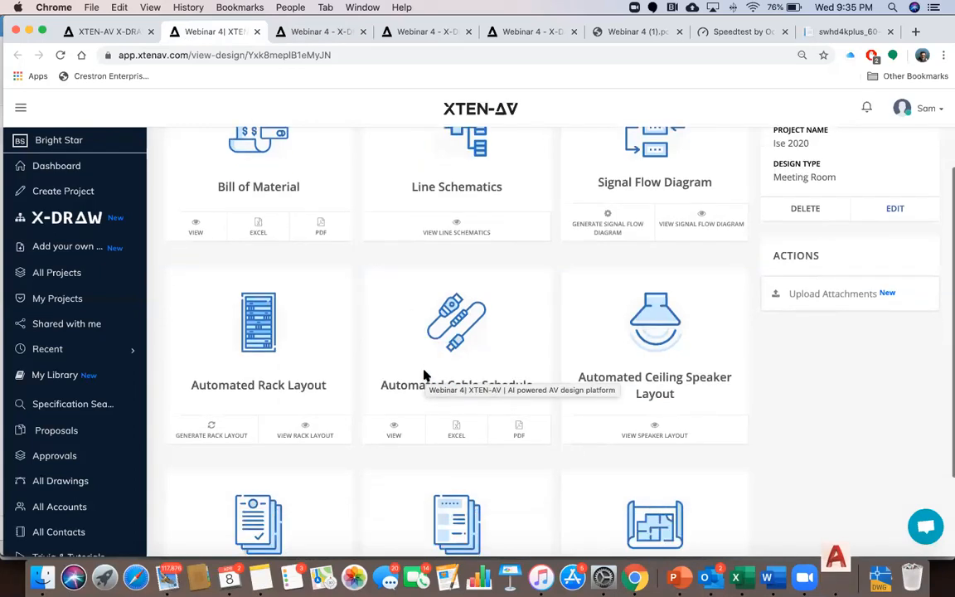
{"action": "left_click", "coordinate": [394, 431]}
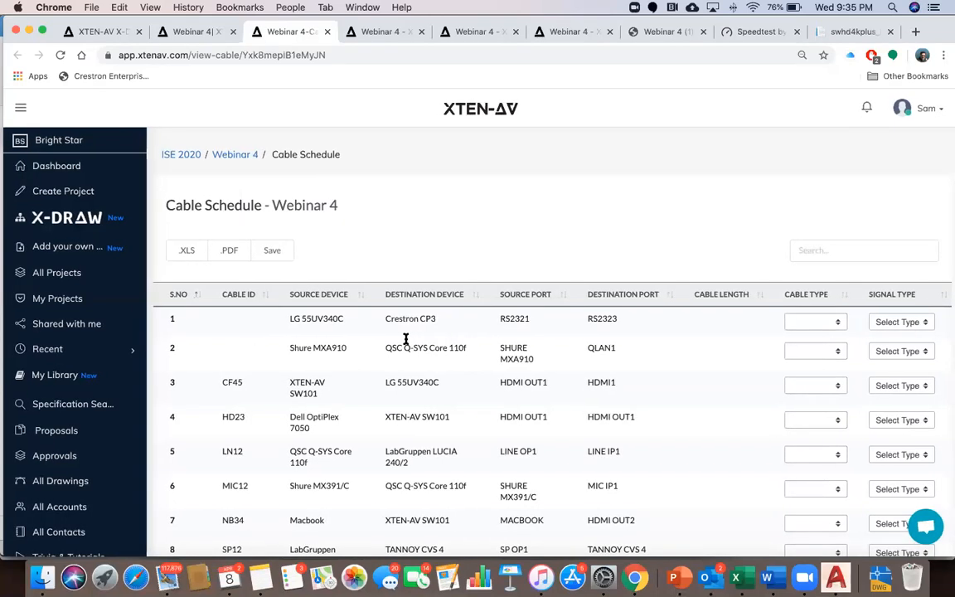
{"action": "scroll", "coordinate": [406, 339], "scroll_direction": "down", "scroll_amount": 2}
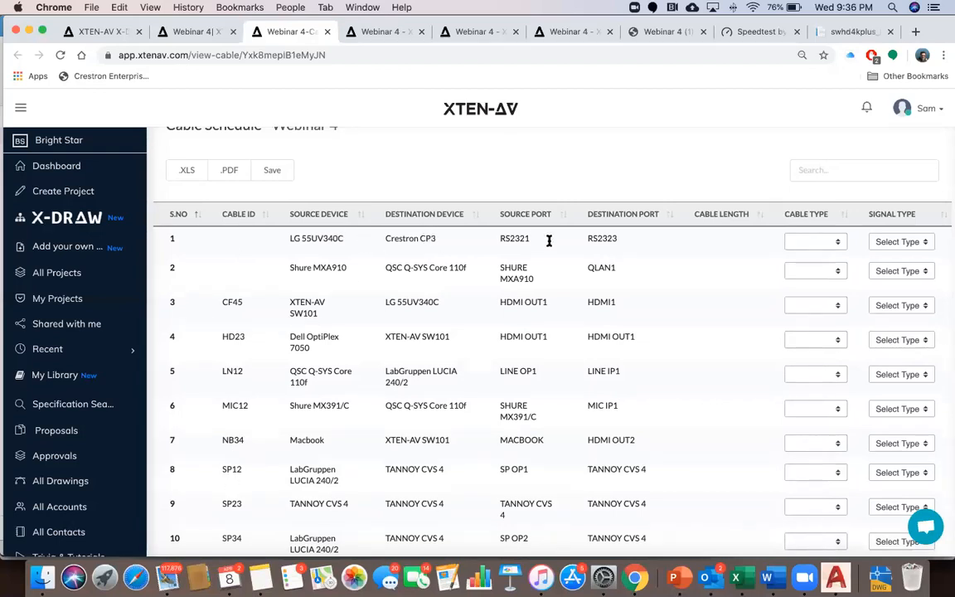
{"action": "left_click", "coordinate": [318, 237]}
{"action": "left_click", "coordinate": [420, 237]}
{"action": "left_click", "coordinate": [534, 240]}
{"action": "left_click", "coordinate": [614, 238]}
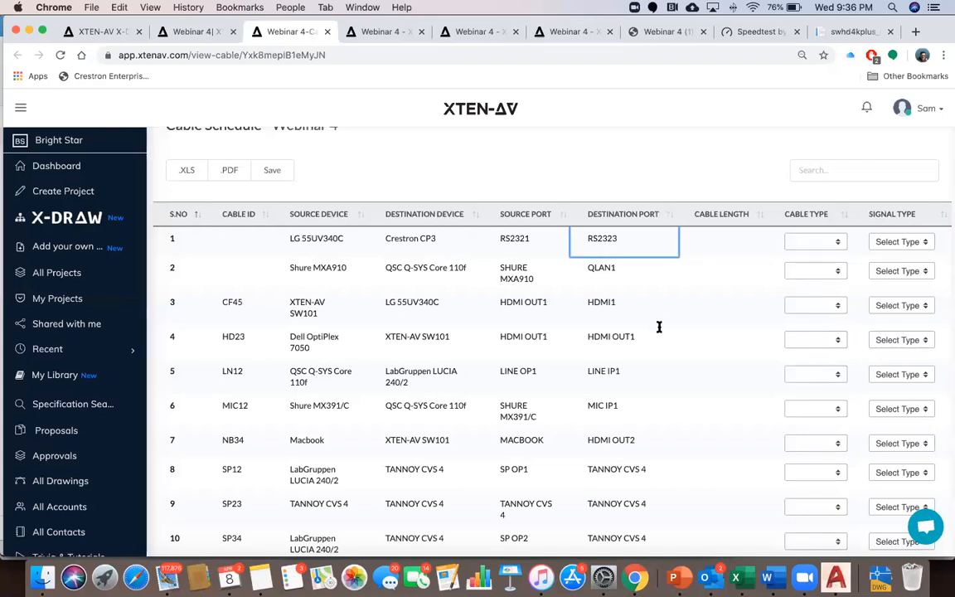
{"action": "scroll", "coordinate": [658, 326], "scroll_direction": "up", "scroll_amount": 2}
{"action": "scroll", "coordinate": [658, 326], "scroll_direction": "down", "scroll_amount": 1}
Set the first cable's type to HDMI and its signal type to Video in the cable schedule
{"action": "left_click", "coordinate": [712, 280]}
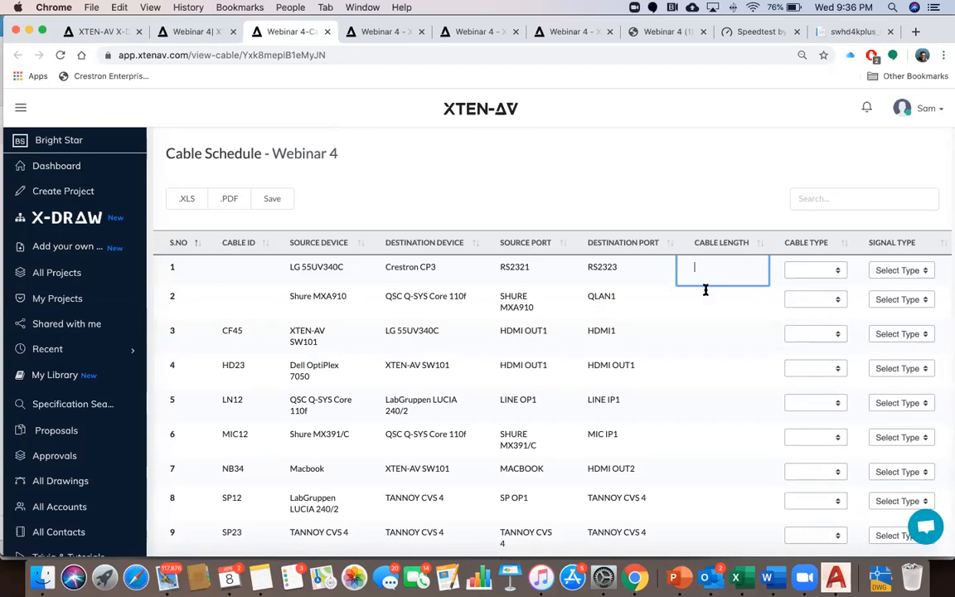
{"action": "left_click", "coordinate": [808, 270]}
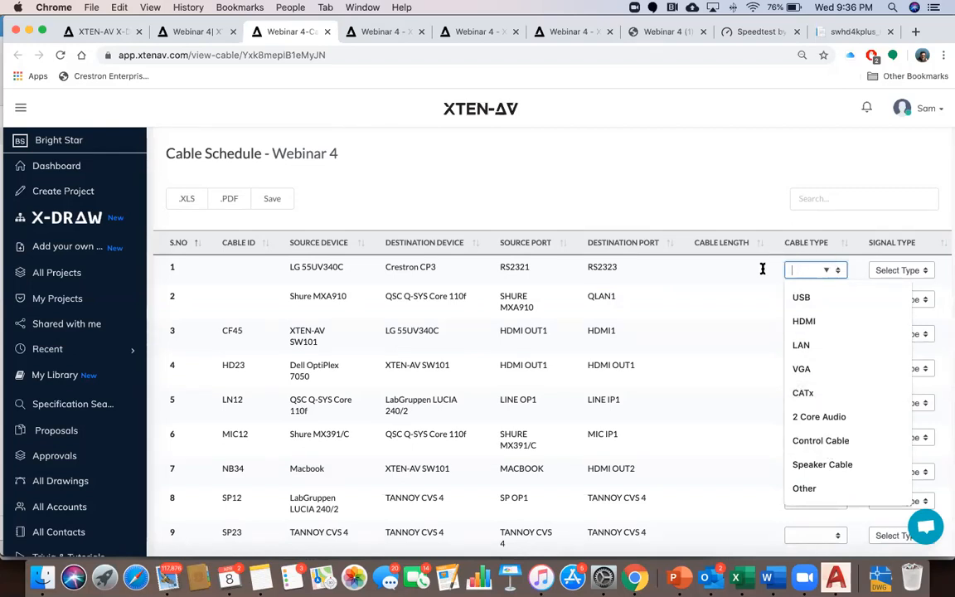
{"action": "left_click", "coordinate": [808, 321]}
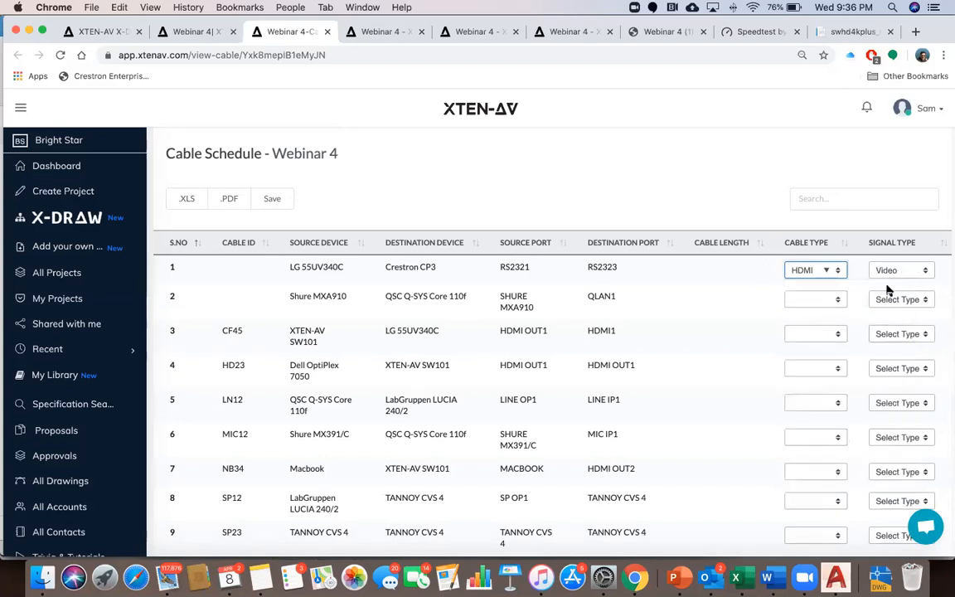
{"action": "left_click", "coordinate": [916, 271]}
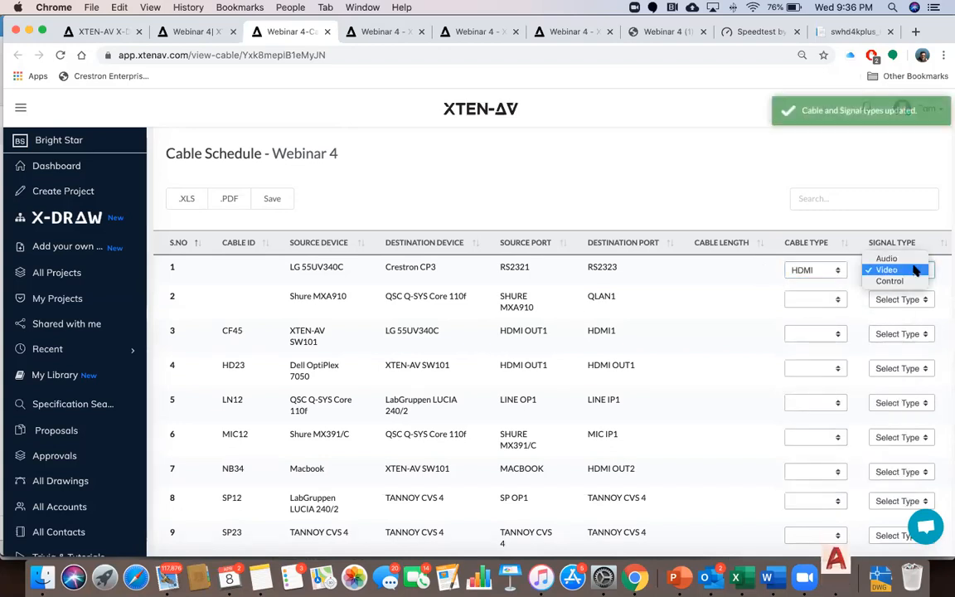
{"action": "left_click", "coordinate": [895, 270]}
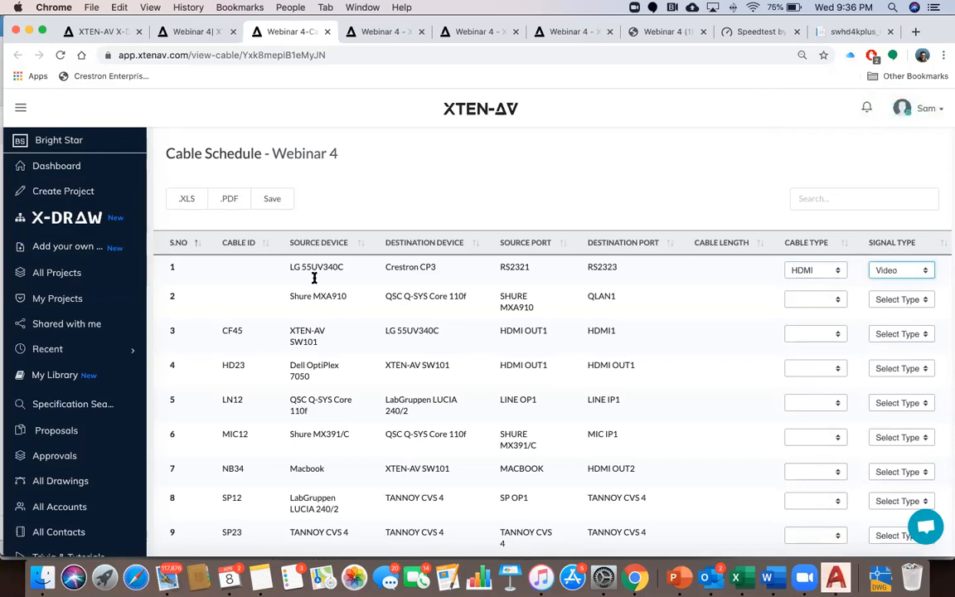
Look over the remaining cables, return to the Webinar 4 designs page and open the automated ceiling speaker layout
{"action": "scroll", "coordinate": [190, 414], "scroll_direction": "down", "scroll_amount": 3}
{"action": "scroll", "coordinate": [222, 411], "scroll_direction": "up", "scroll_amount": 5}
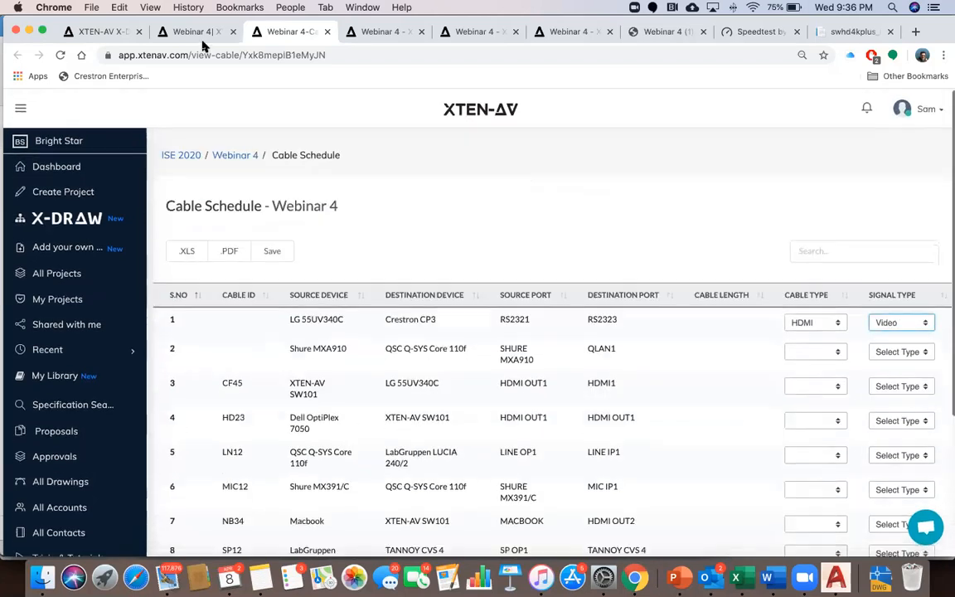
{"action": "left_click", "coordinate": [203, 33]}
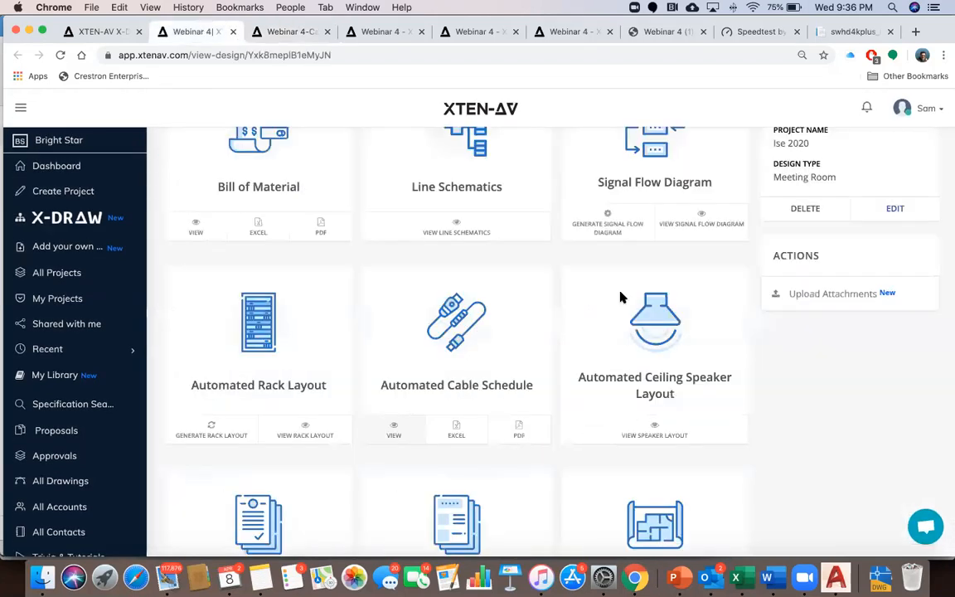
{"action": "scroll", "coordinate": [669, 321], "scroll_direction": "down", "scroll_amount": 3}
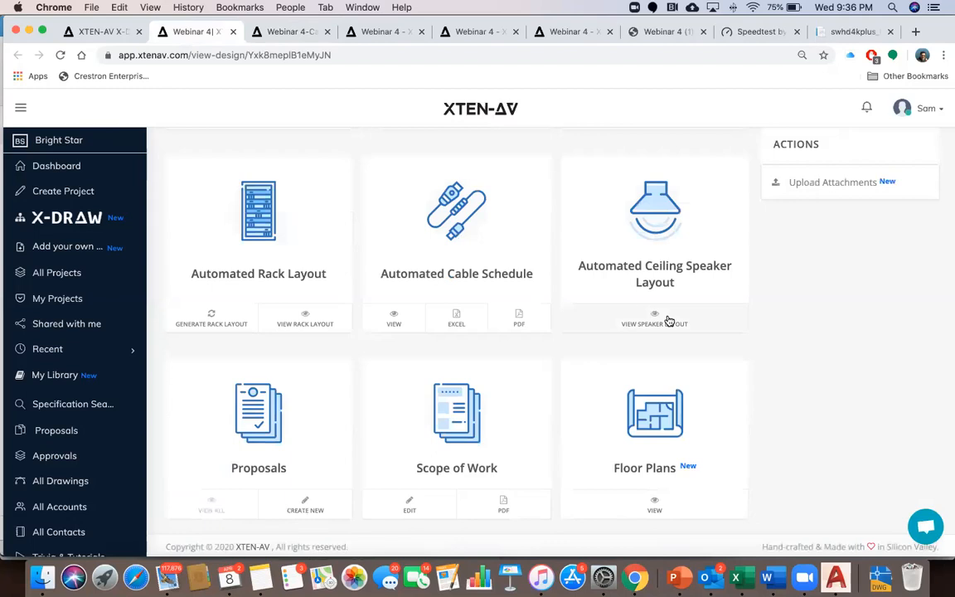
{"action": "left_click", "coordinate": [654, 324]}
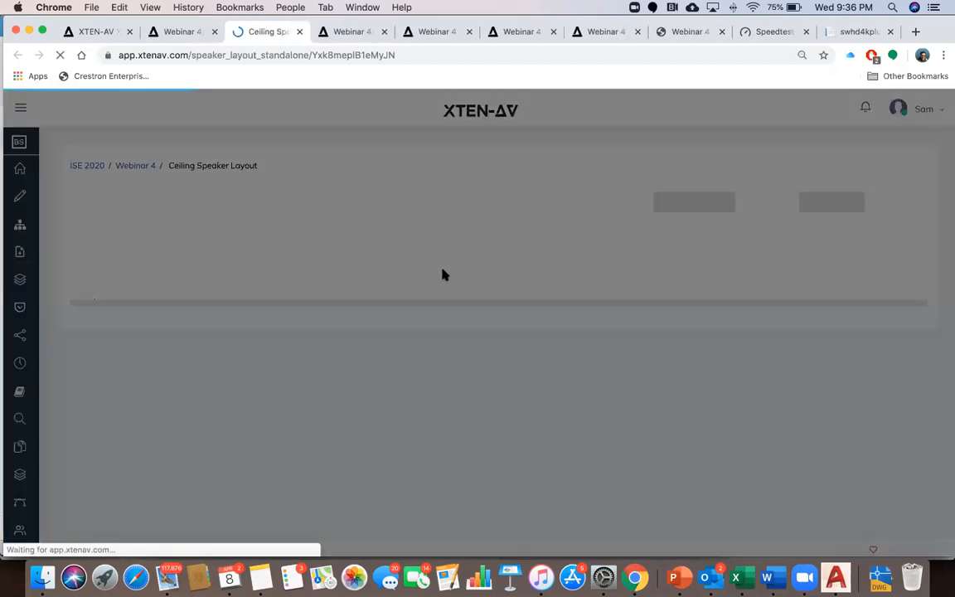
Enter room dimensions of 25 ft length, 14 ft width and 10 ft height for the ceiling speaker layout
{"action": "left_click", "coordinate": [328, 188]}
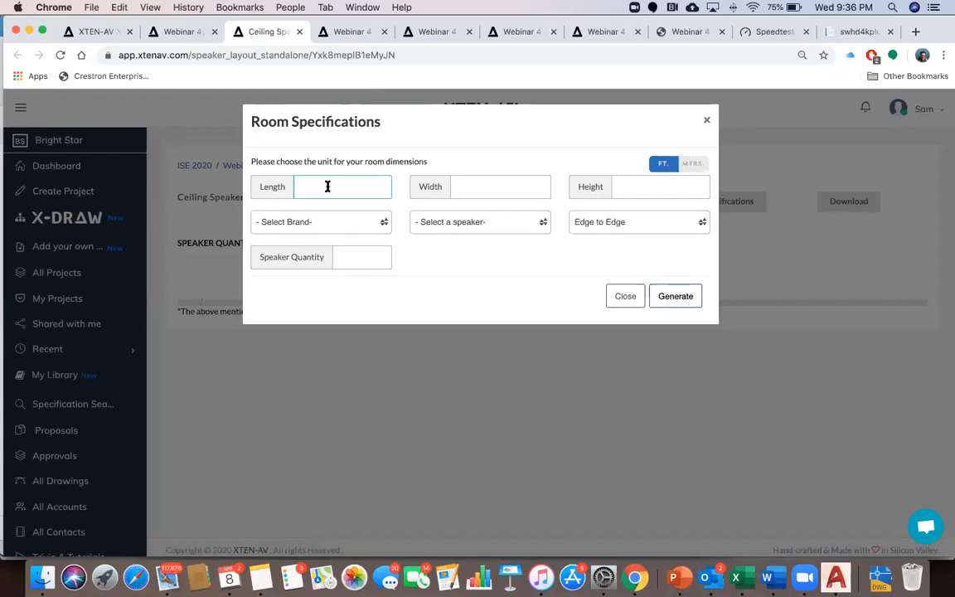
{"action": "left_click", "coordinate": [503, 184]}
{"action": "type", "text": "14"}
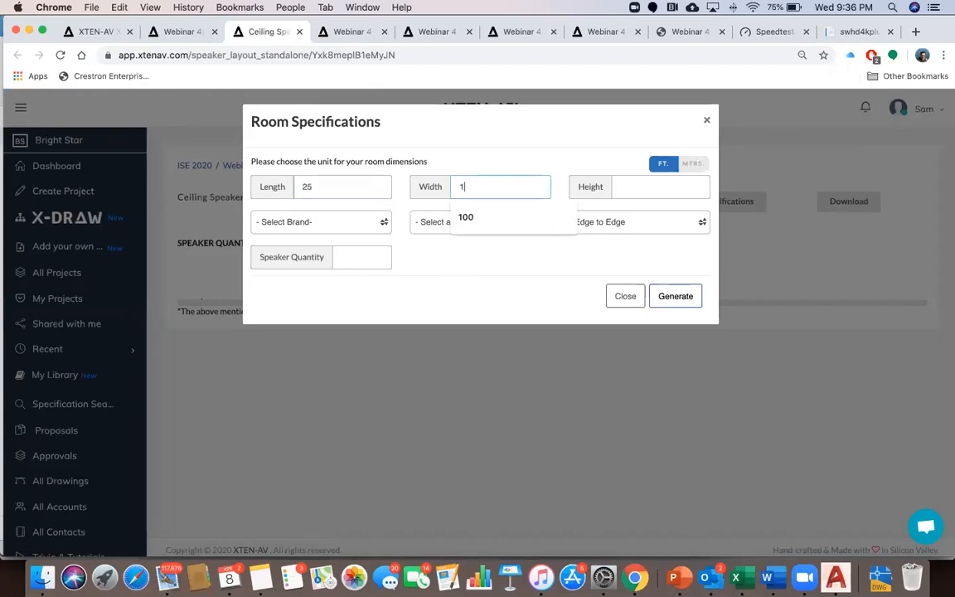
{"action": "left_click", "coordinate": [642, 184]}
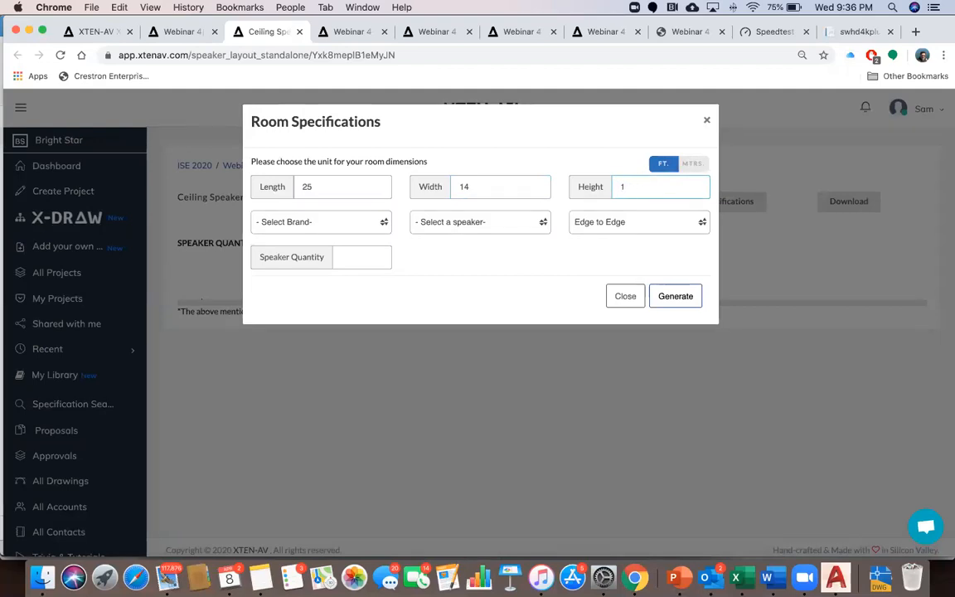
Generate the speaker layout using the QSC AC-C8T with Edge to Center coverage and a speaker quantity of 3
{"action": "left_click", "coordinate": [315, 221]}
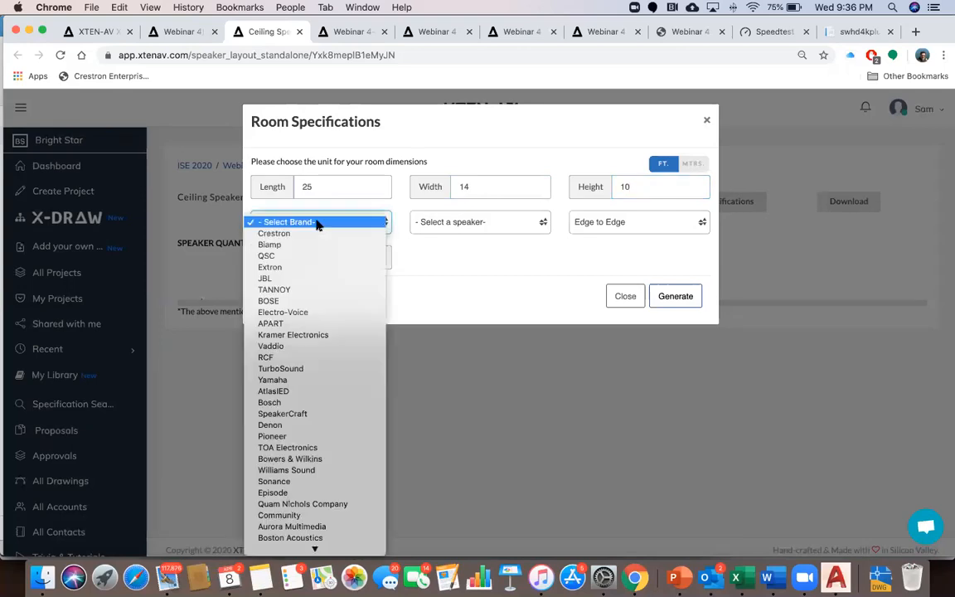
{"action": "left_click", "coordinate": [309, 256]}
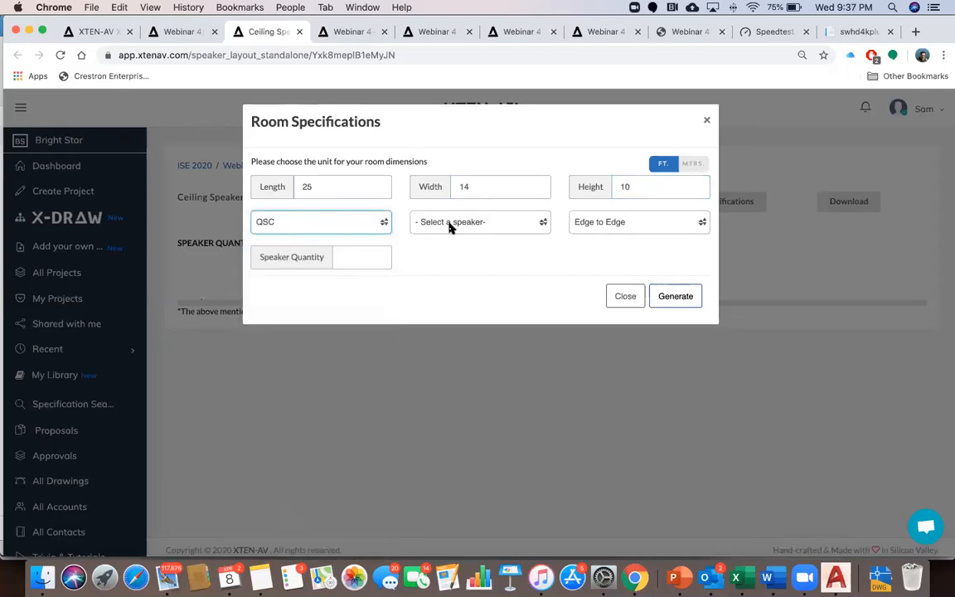
{"action": "left_click", "coordinate": [451, 221]}
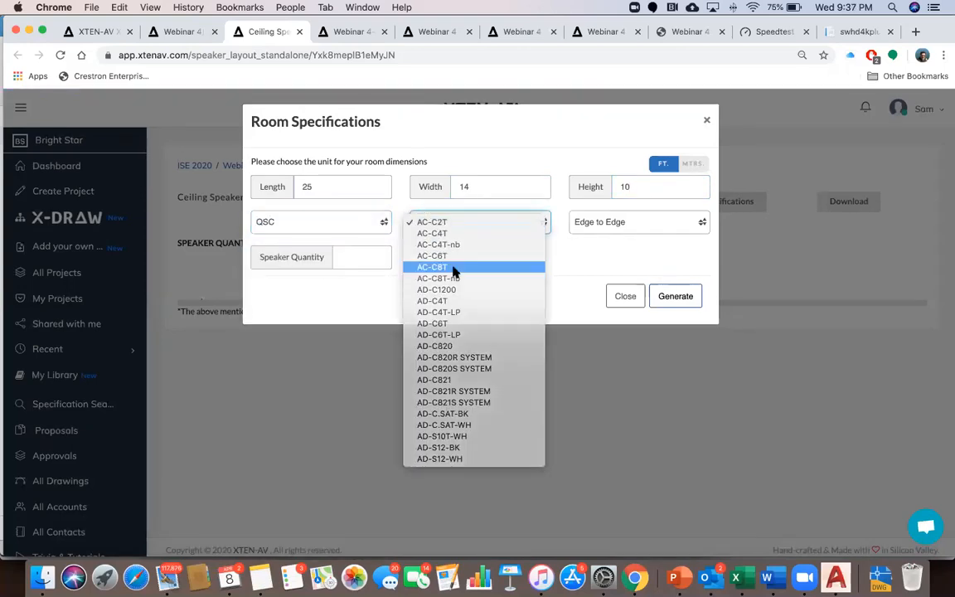
{"action": "left_click", "coordinate": [454, 267]}
{"action": "left_click", "coordinate": [623, 222]}
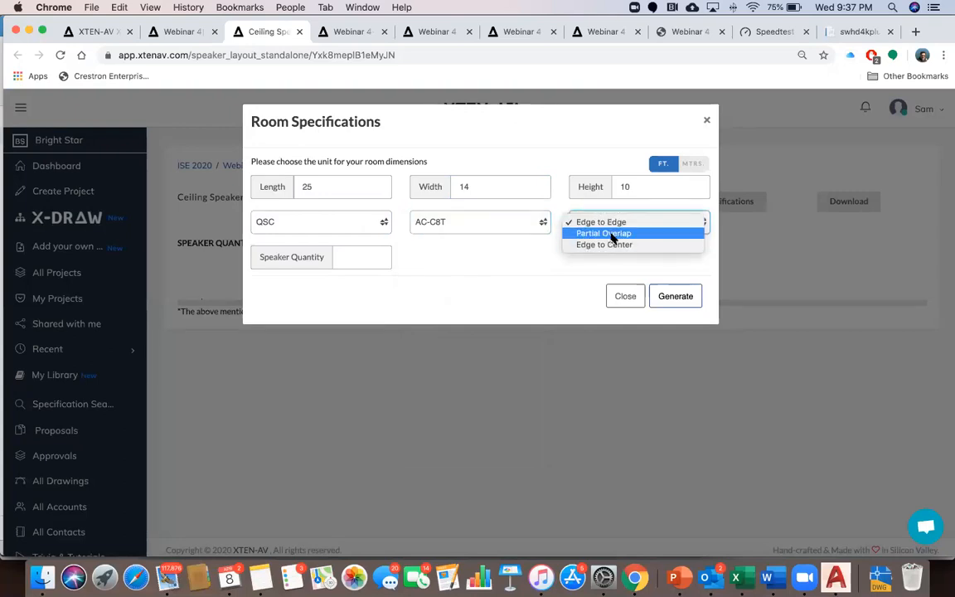
{"action": "left_click", "coordinate": [612, 245]}
{"action": "left_click", "coordinate": [368, 258]}
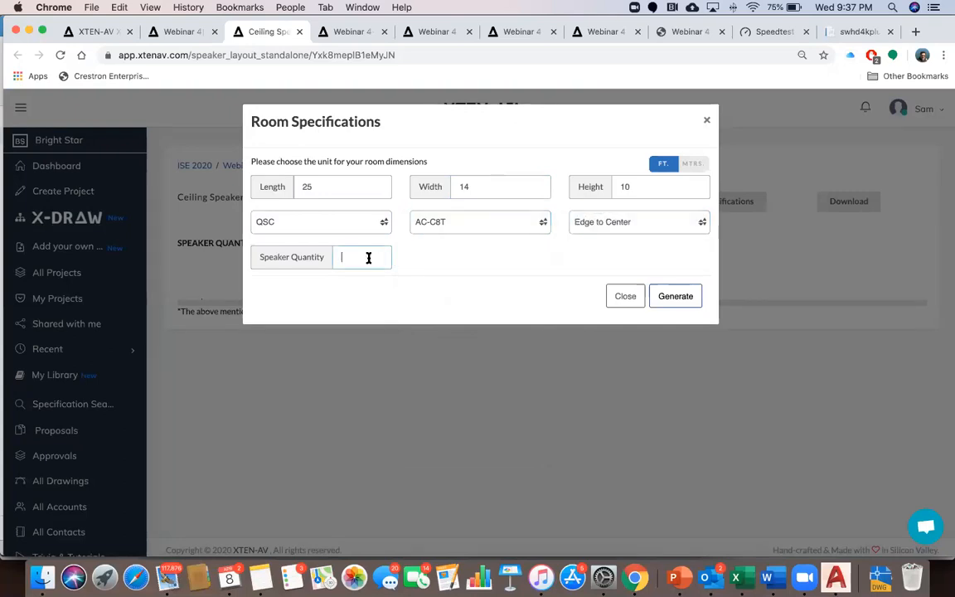
{"action": "left_click", "coordinate": [671, 297]}
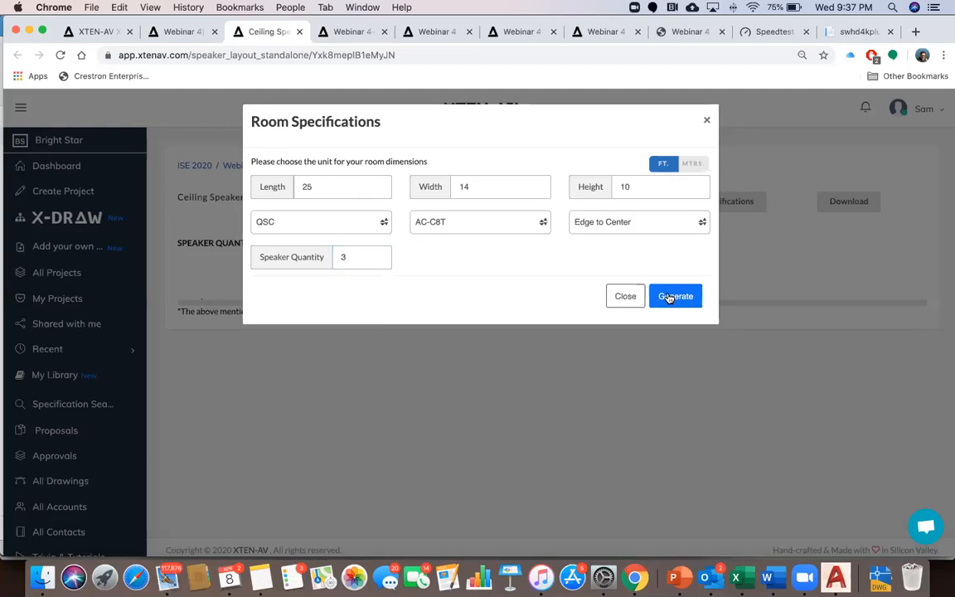
Change the speaker quantity to 2 and regenerate the ceiling speaker layout
{"action": "left_click", "coordinate": [365, 257]}
{"action": "double_click", "coordinate": [366, 257]}
{"action": "type", "text": "2"}
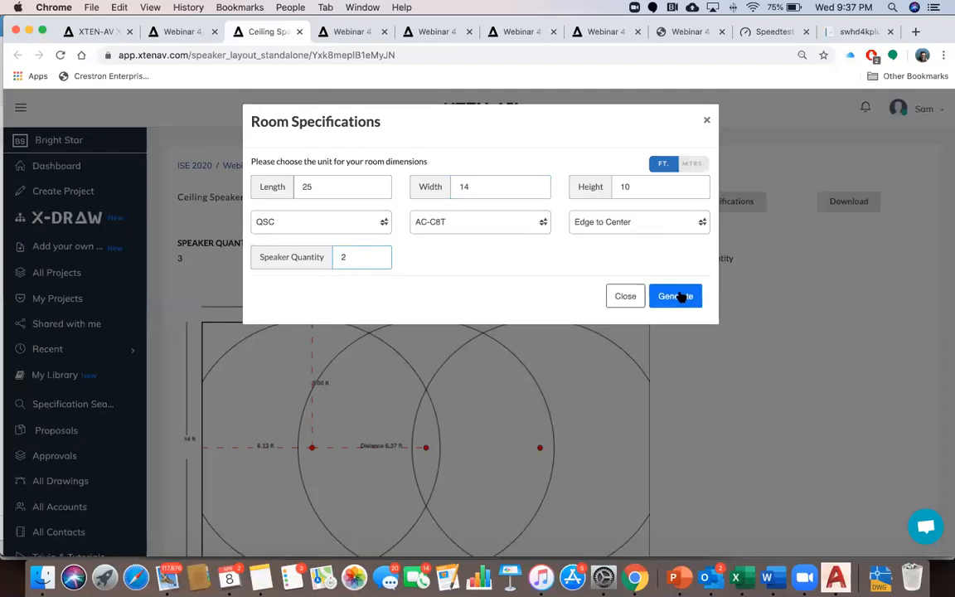
{"action": "left_click", "coordinate": [677, 297]}
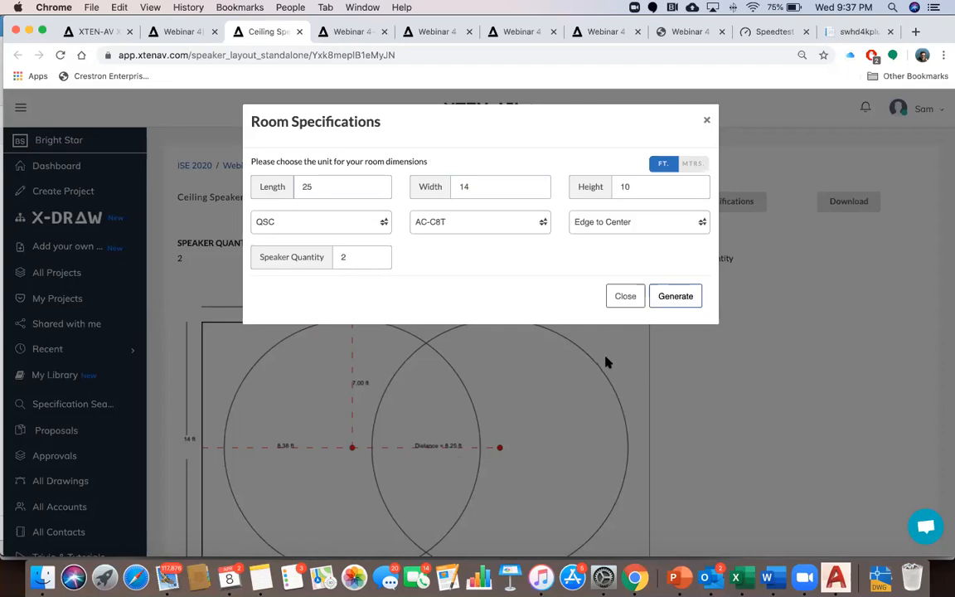
Set the speaker quantity to 4, regenerate the layout and close the room specifications
{"action": "double_click", "coordinate": [353, 256]}
{"action": "left_click", "coordinate": [677, 301]}
{"action": "left_click", "coordinate": [677, 300]}
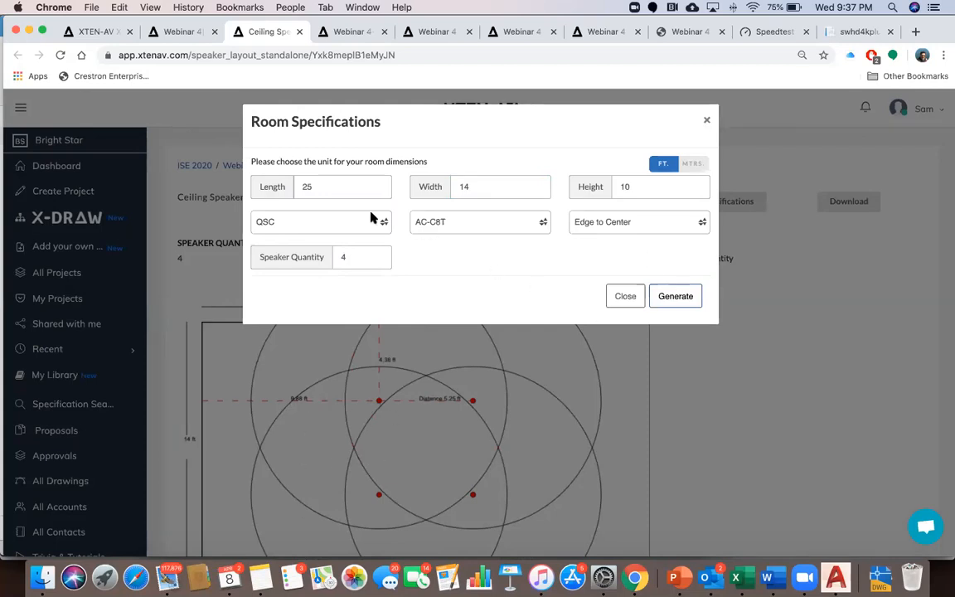
{"action": "left_click", "coordinate": [373, 220]}
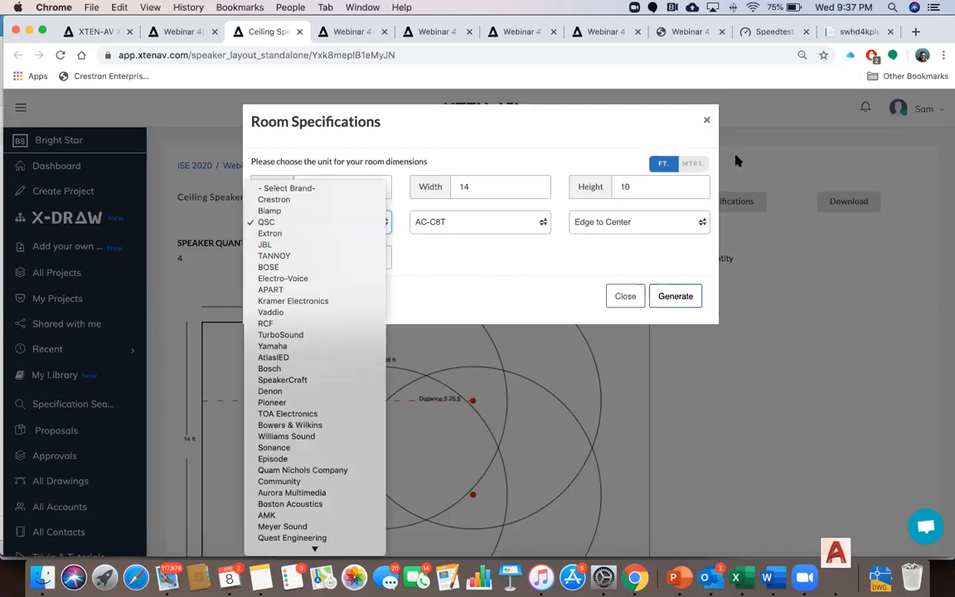
{"action": "left_click", "coordinate": [707, 122]}
{"action": "left_click", "coordinate": [708, 122]}
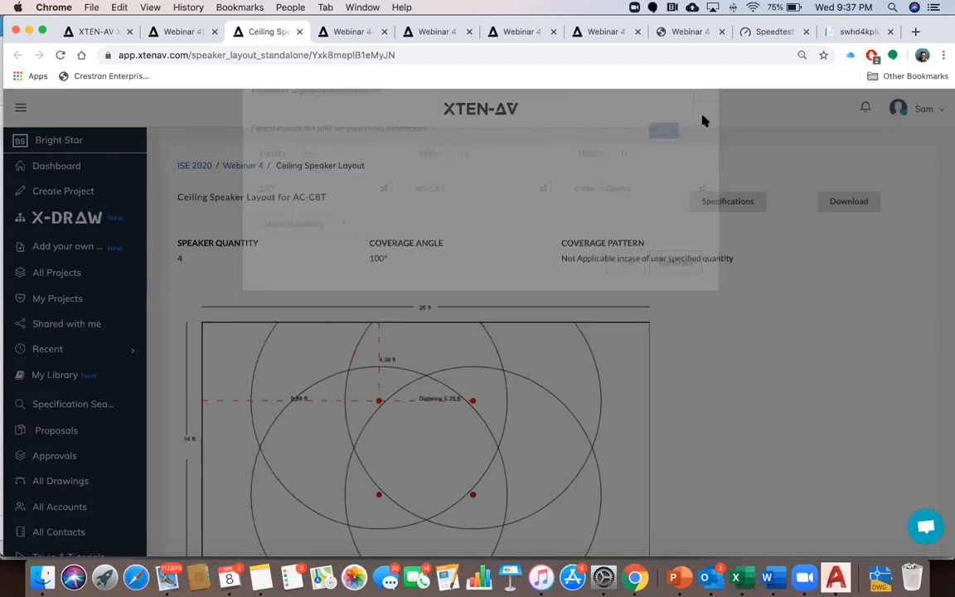
Open the scope of work from the Webinar 4 designs page and view the editor's image insertion options
{"action": "left_click", "coordinate": [173, 32]}
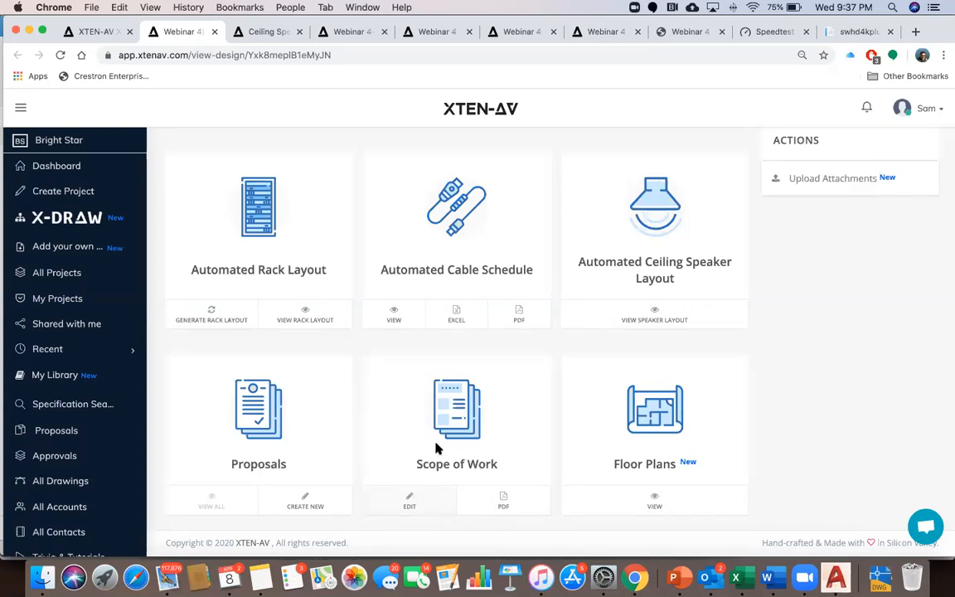
{"action": "left_click", "coordinate": [412, 503]}
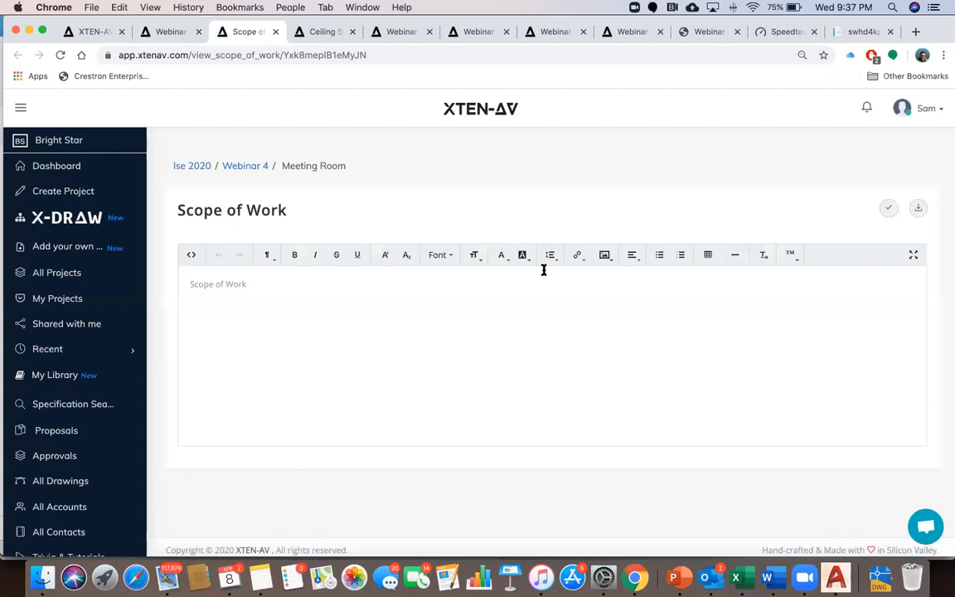
{"action": "left_click", "coordinate": [606, 256]}
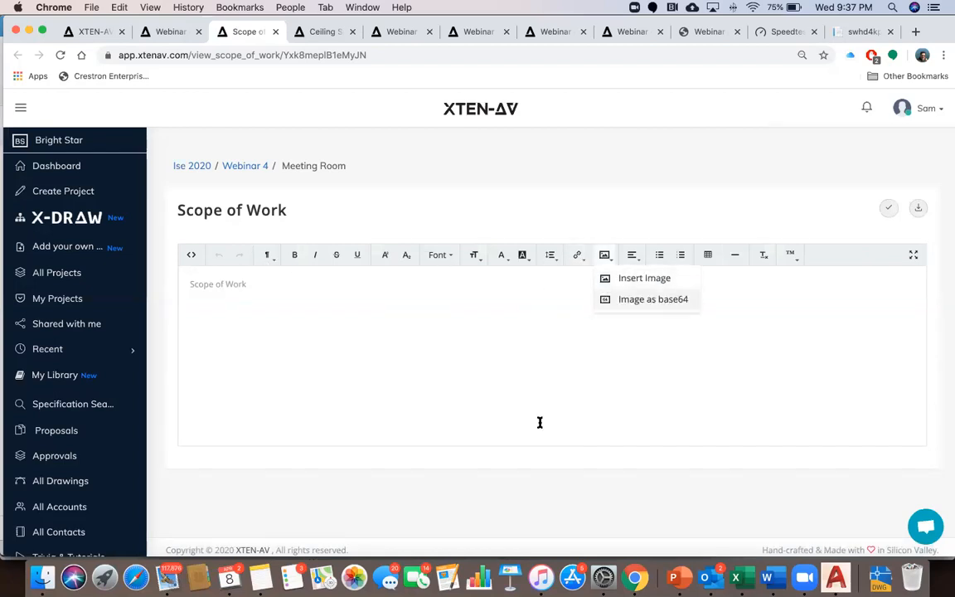
{"action": "left_click", "coordinate": [405, 410]}
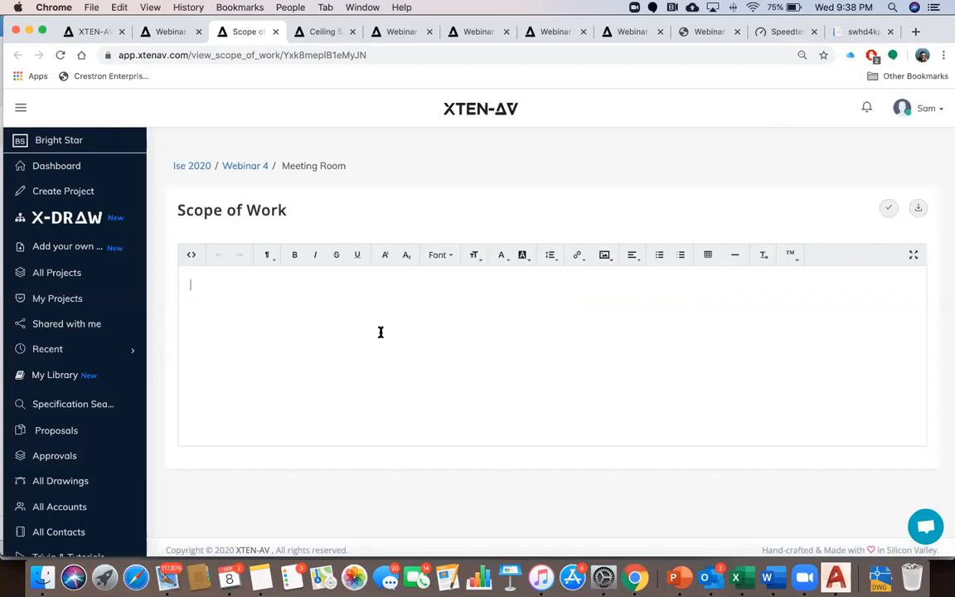
Return to the Webinar 4 designs page, open the floor plans and create a new floor plan drawing
{"action": "left_click", "coordinate": [172, 35]}
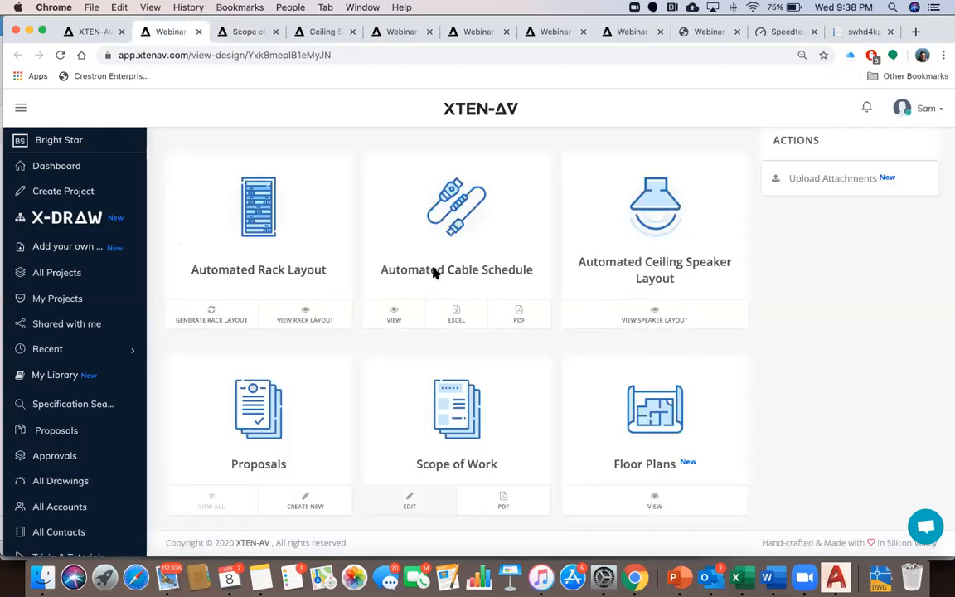
{"action": "left_click", "coordinate": [657, 499]}
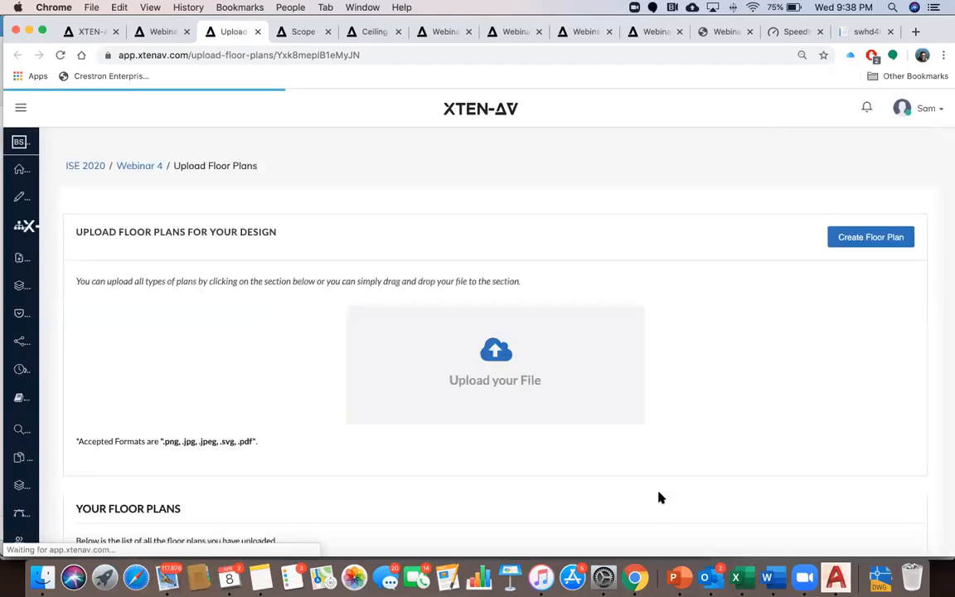
{"action": "scroll", "coordinate": [328, 382], "scroll_direction": "down", "scroll_amount": 1}
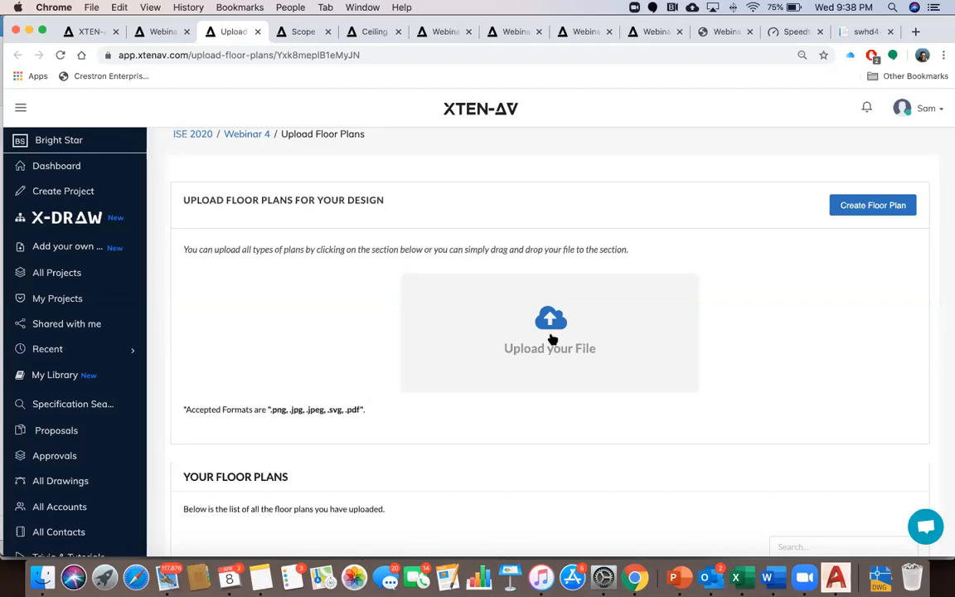
{"action": "left_click", "coordinate": [861, 206]}
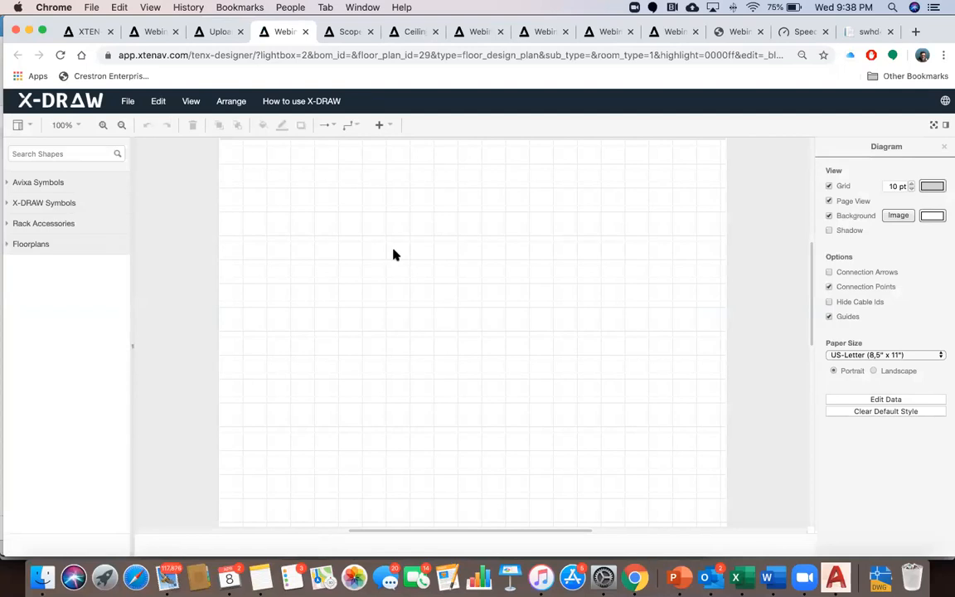
Place a Large kitchen table from the Floorplans library near the centre of the page
{"action": "left_click", "coordinate": [33, 244]}
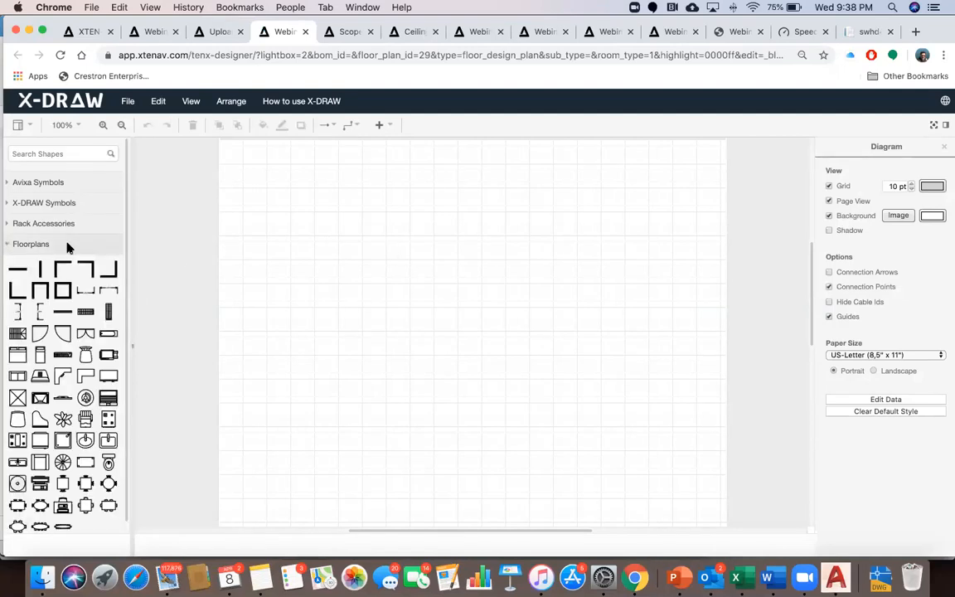
{"action": "mouse_move", "coordinate": [18, 502]}
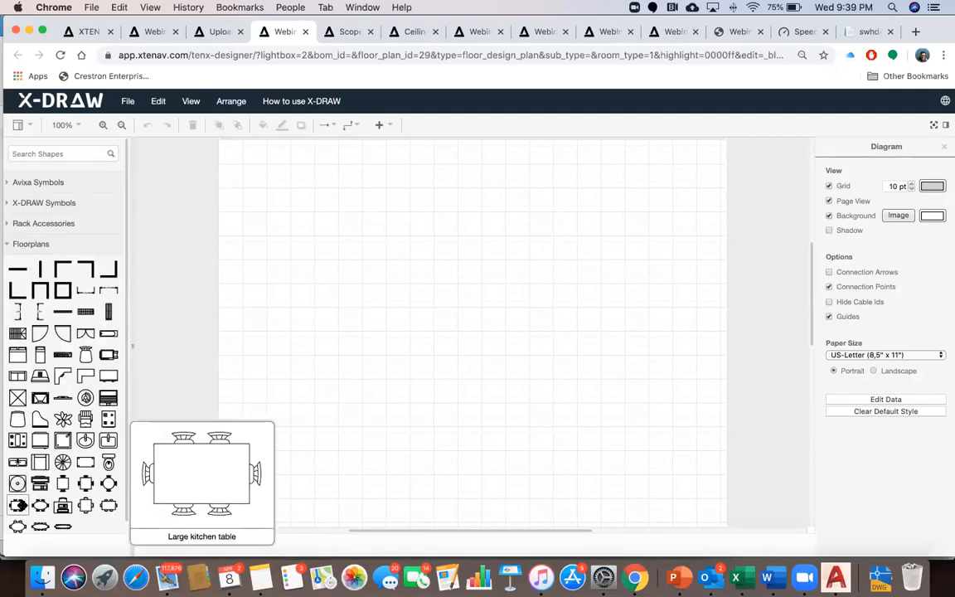
{"action": "left_click_drag", "start_coordinate": [19, 502], "coordinate": [392, 294]}
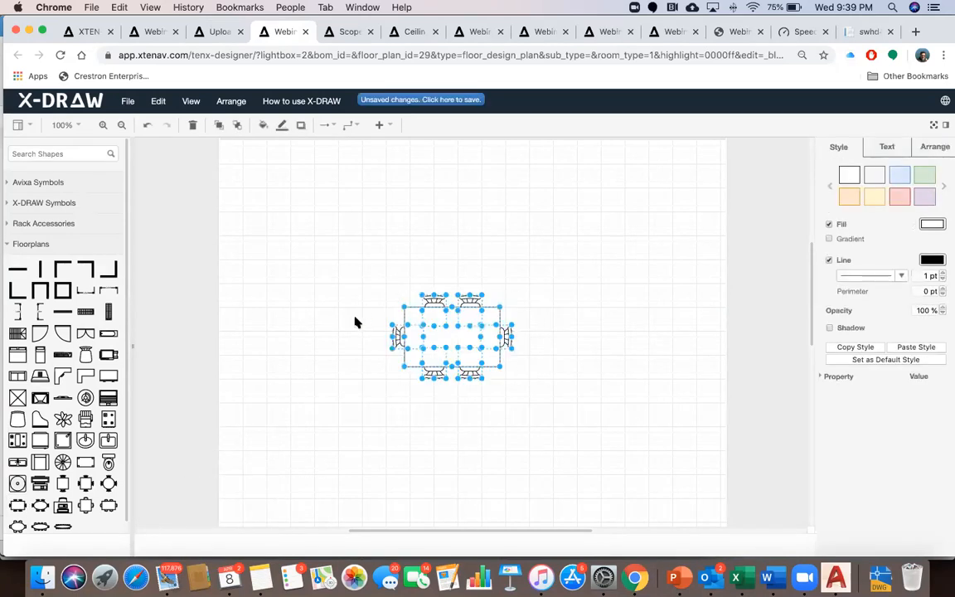
{"action": "left_click", "coordinate": [324, 290]}
Add an upper-left corner wall and stretch it along the room's top and left sides around the table
{"action": "left_click_drag", "start_coordinate": [58, 271], "coordinate": [340, 277]}
{"action": "left_click_drag", "start_coordinate": [395, 262], "coordinate": [573, 264]}
{"action": "left_click_drag", "start_coordinate": [332, 324], "coordinate": [333, 349]}
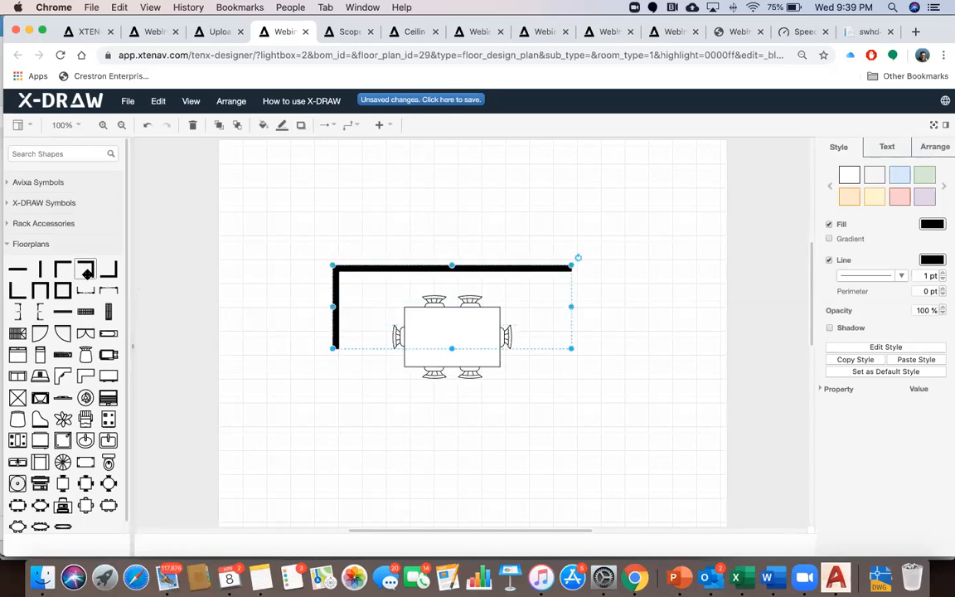
Add a lower-right corner wall stretched along the right and bottom sides, and extend the first wall's left side to close the room
{"action": "left_click", "coordinate": [107, 268]}
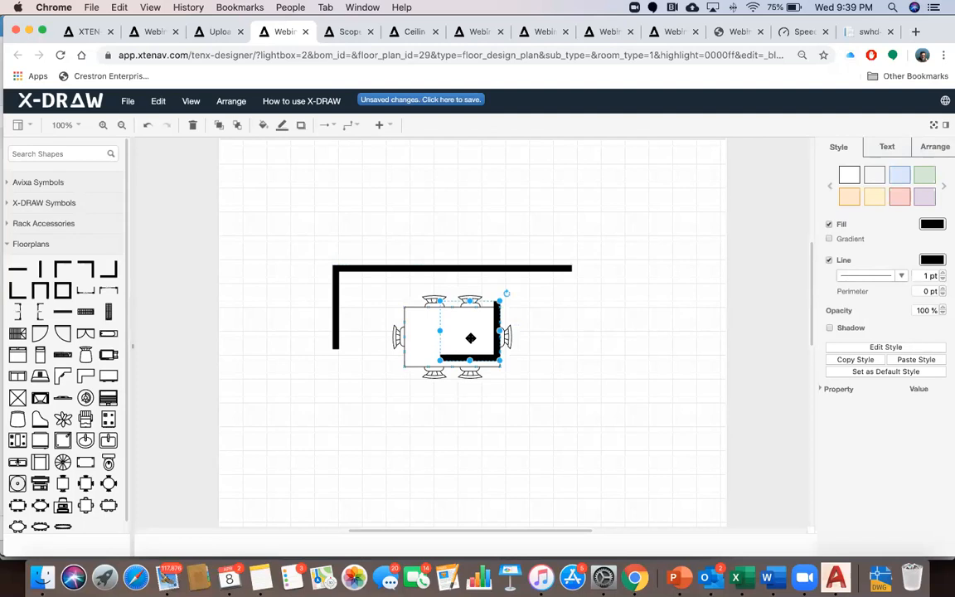
{"action": "left_click_drag", "start_coordinate": [471, 339], "coordinate": [473, 370]}
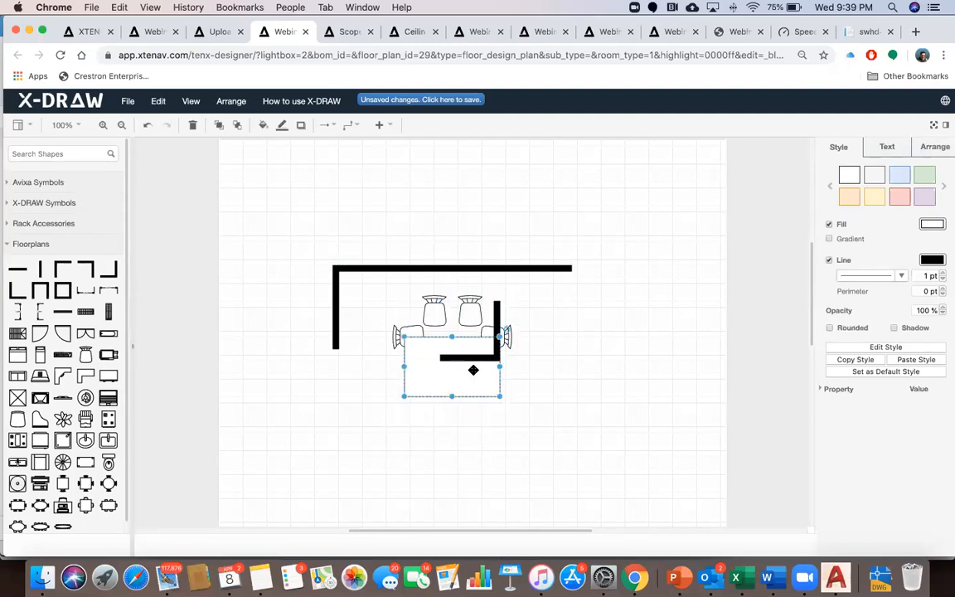
{"action": "key", "text": "super+z"}
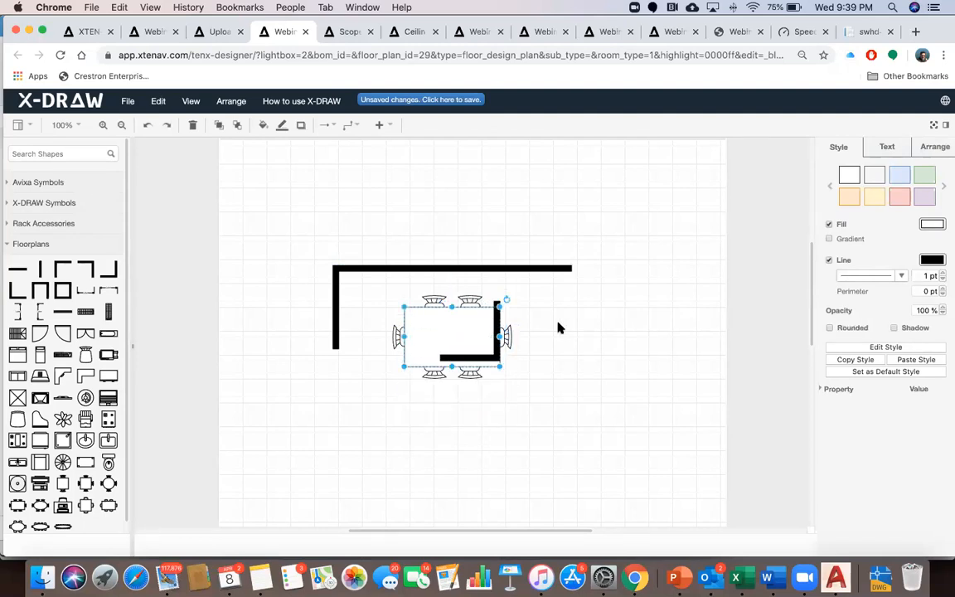
{"action": "left_click", "coordinate": [558, 328]}
{"action": "left_click", "coordinate": [496, 315]}
{"action": "left_click_drag", "start_coordinate": [495, 315], "coordinate": [577, 277]}
{"action": "left_click_drag", "start_coordinate": [547, 322], "coordinate": [330, 402]}
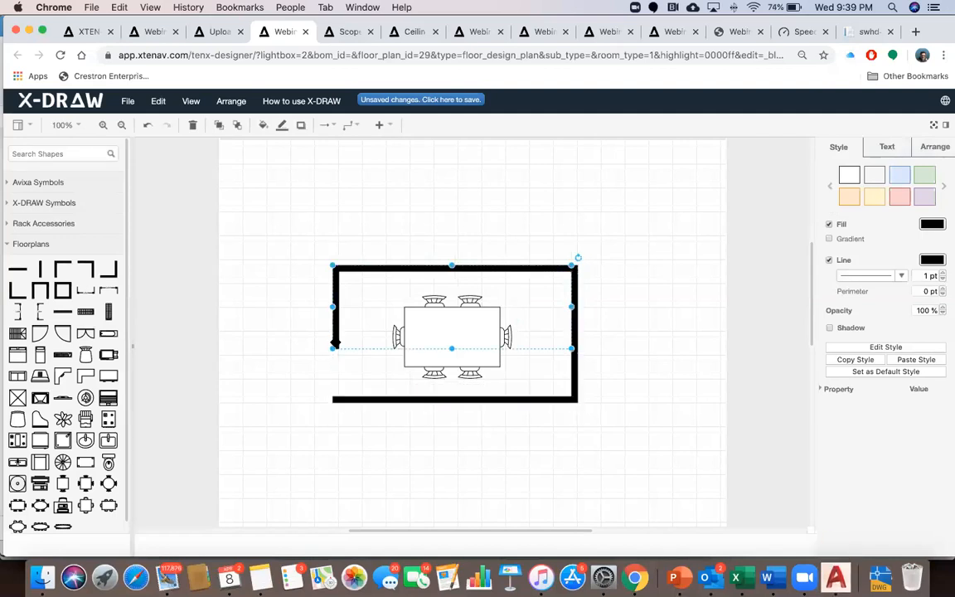
{"action": "left_click_drag", "start_coordinate": [334, 347], "coordinate": [333, 398]}
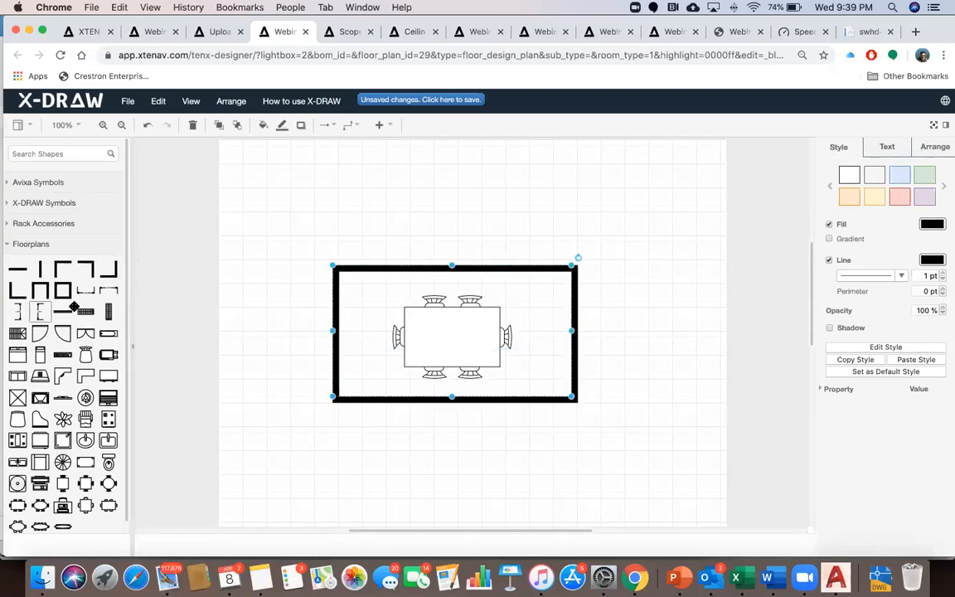
Add a door from the Floorplans library and position it in the room's upper-left corner against the top wall
{"action": "mouse_move", "coordinate": [43, 331]}
{"action": "left_click_drag", "start_coordinate": [43, 331], "coordinate": [188, 340]}
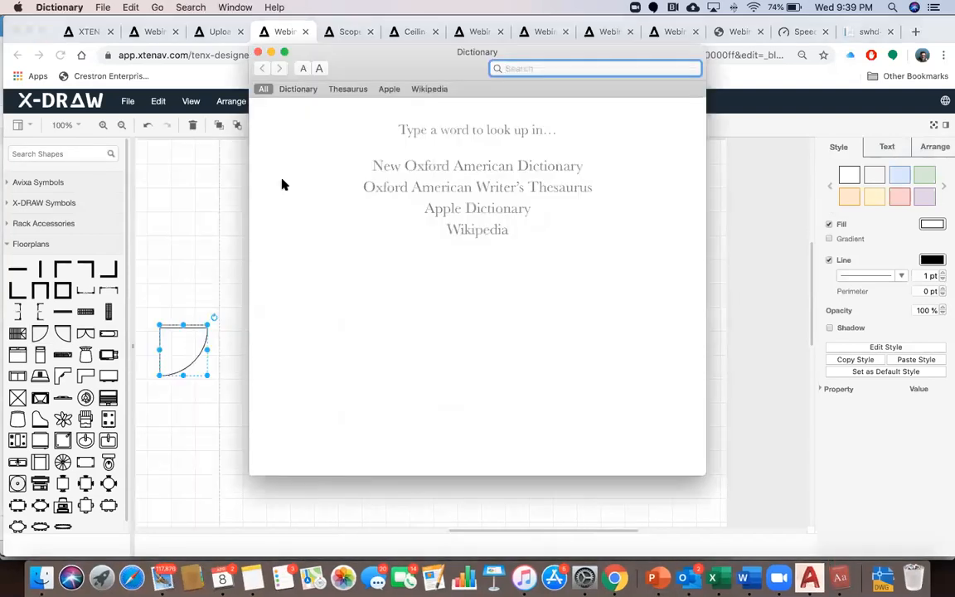
{"action": "left_click", "coordinate": [258, 53]}
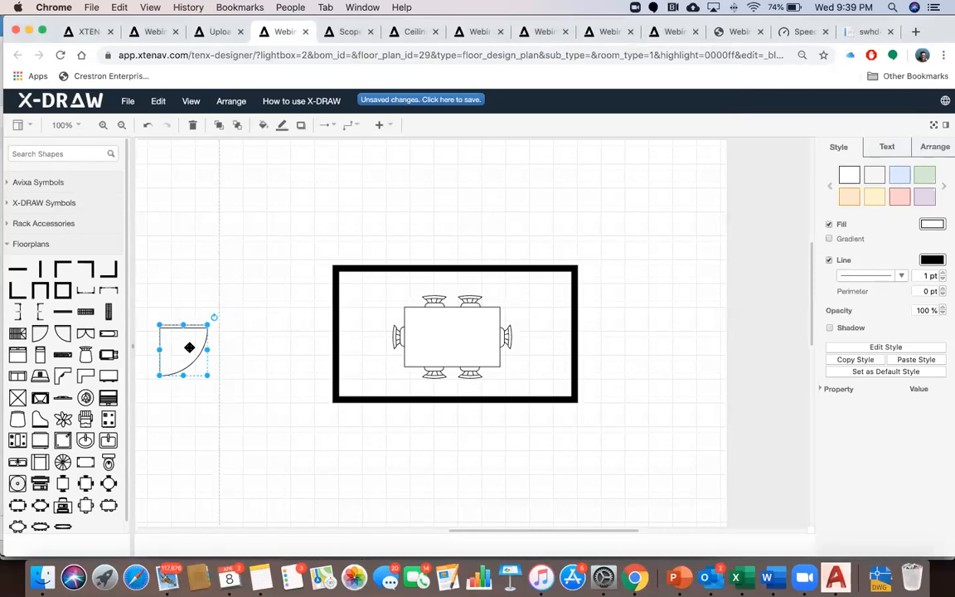
{"action": "left_click_drag", "start_coordinate": [191, 345], "coordinate": [265, 329]}
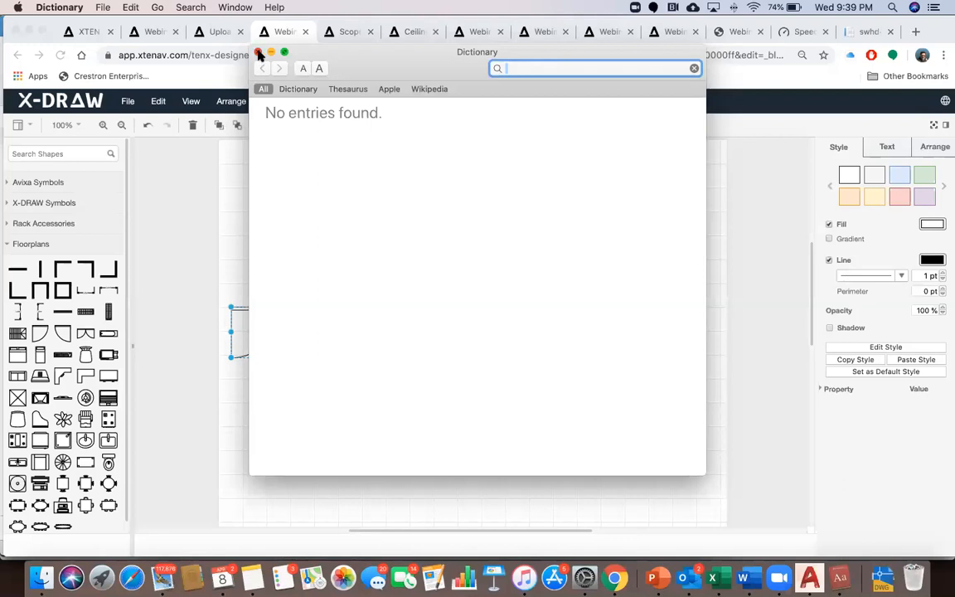
{"action": "left_click", "coordinate": [258, 53]}
{"action": "left_click_drag", "start_coordinate": [250, 341], "coordinate": [354, 302]}
Place a display symbol upright between the table and the room's right wall
{"action": "left_click_drag", "start_coordinate": [107, 333], "coordinate": [534, 322]}
{"action": "left_click", "coordinate": [582, 308]}
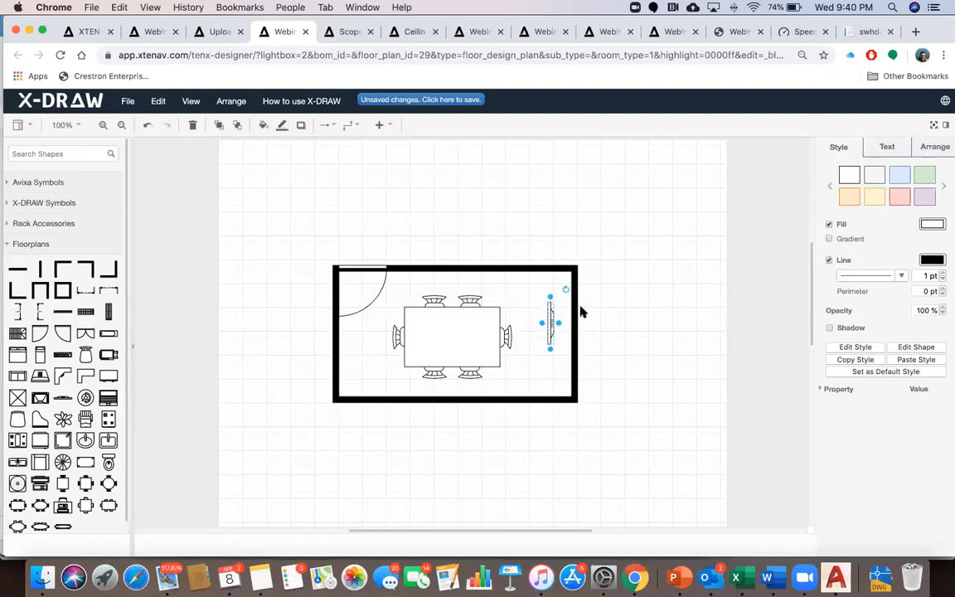
Move the display symbol against the room's right wall and add a horizontal dimension line spanning the room's width above the top wall
{"action": "left_click_drag", "start_coordinate": [551, 318], "coordinate": [568, 326]}
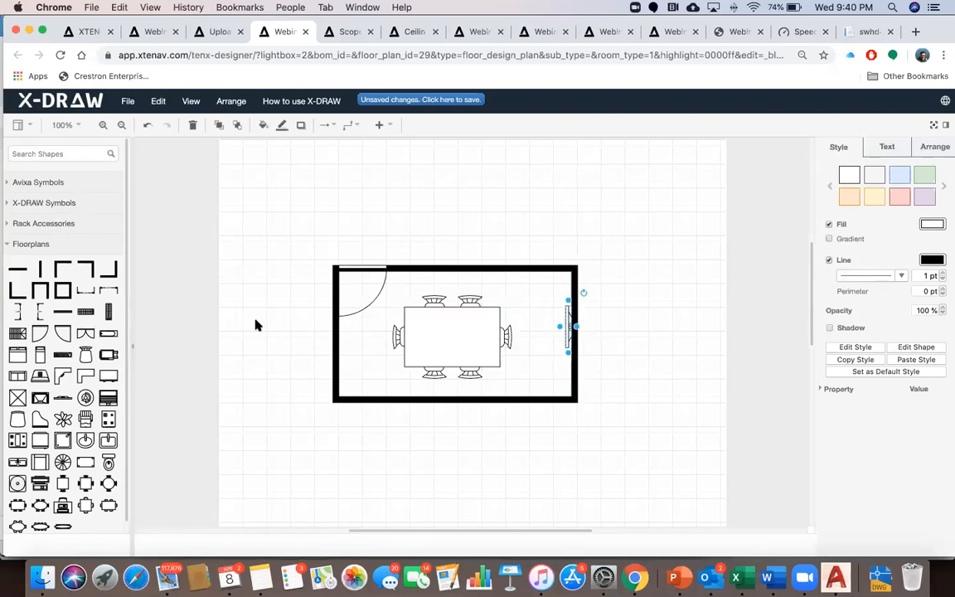
{"action": "left_click", "coordinate": [109, 289]}
{"action": "left_click_drag", "start_coordinate": [470, 326], "coordinate": [576, 238]}
{"action": "key", "text": "super+z"}
{"action": "left_click", "coordinate": [469, 321]}
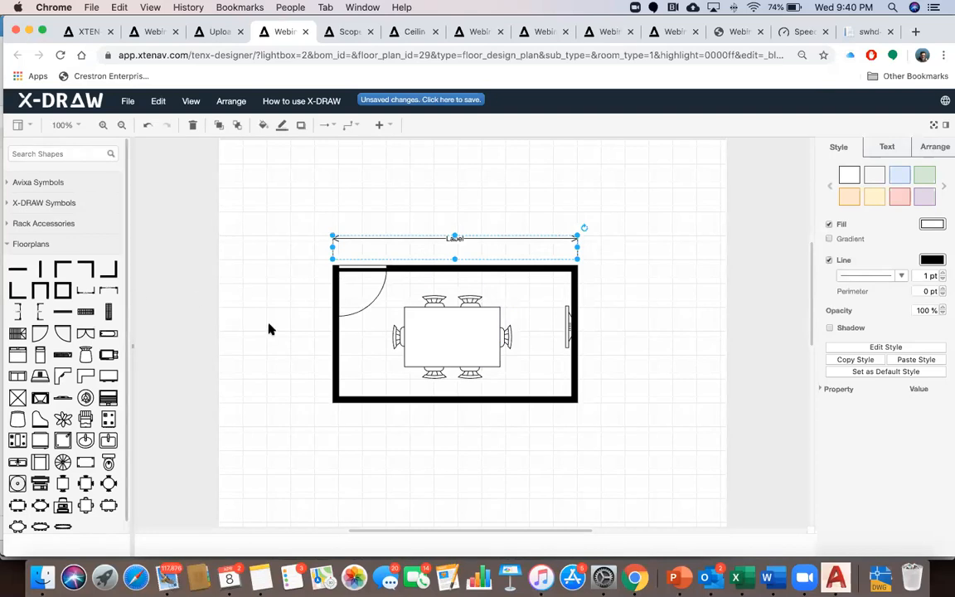
{"action": "left_click", "coordinate": [309, 301]}
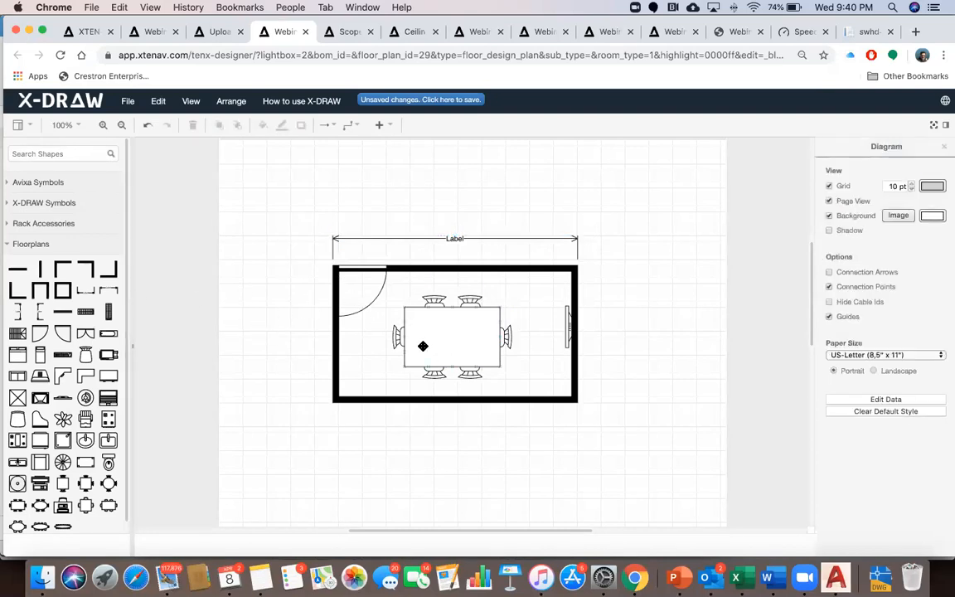
Place a reduced microphone symbol from the Avixa library between the left wall and the table, and save the floor plan
{"action": "left_click", "coordinate": [50, 203]}
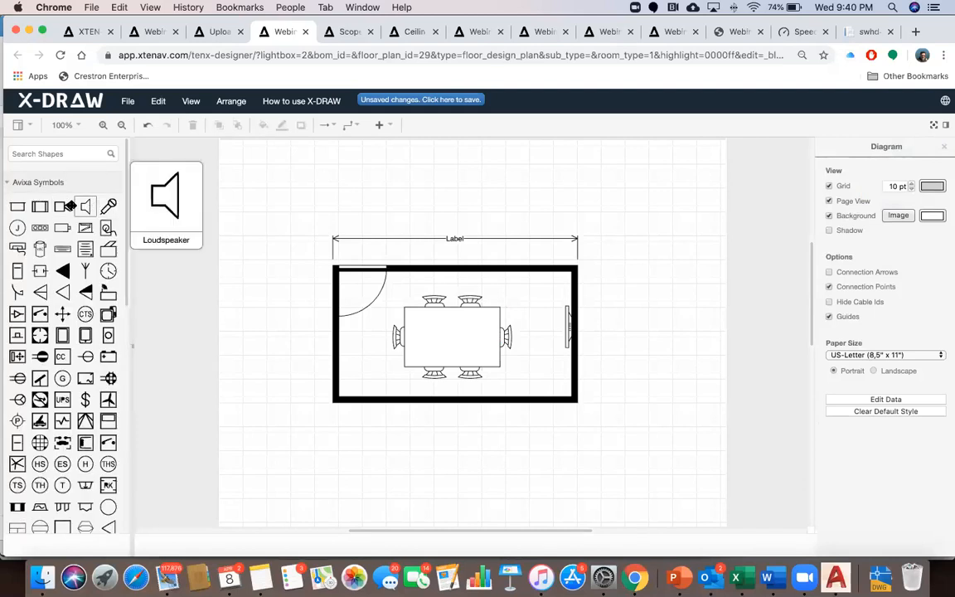
{"action": "left_click_drag", "start_coordinate": [108, 205], "coordinate": [333, 309]}
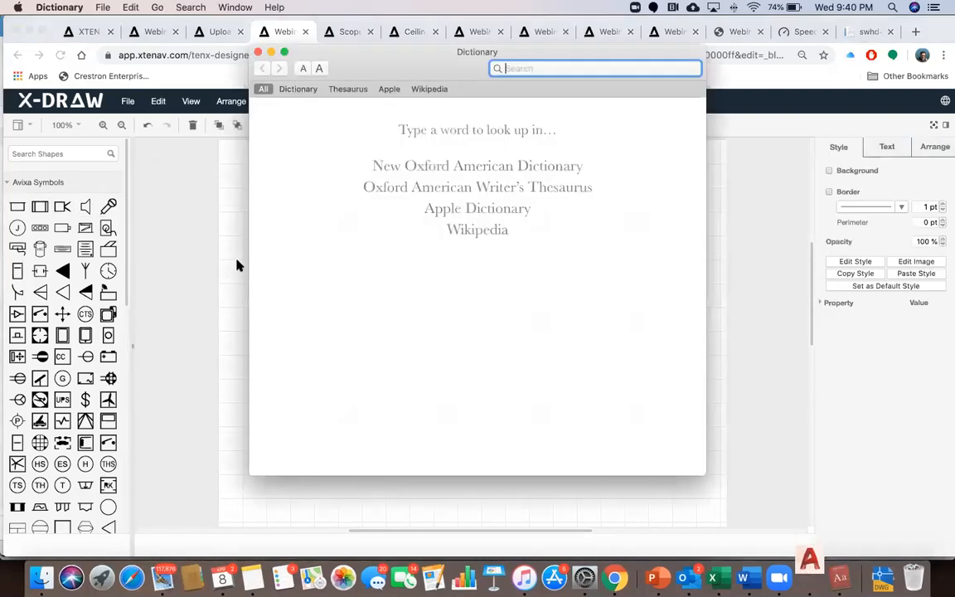
{"action": "left_click", "coordinate": [259, 54]}
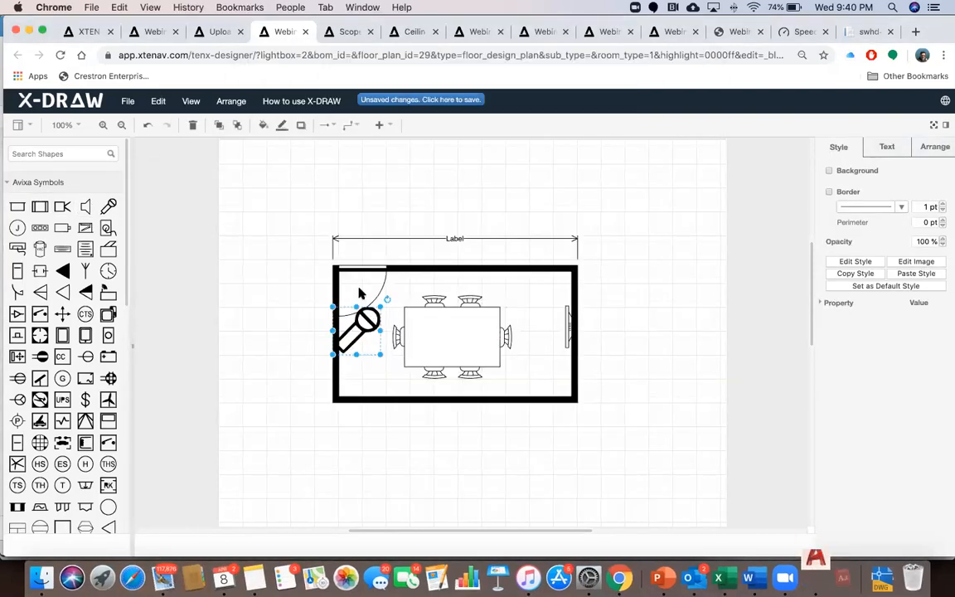
{"action": "mouse_move", "coordinate": [382, 352]}
{"action": "left_mouse_down"}
{"action": "mouse_move", "coordinate": [361, 340]}
{"action": "mouse_move", "coordinate": [365, 367]}
{"action": "mouse_move", "coordinate": [369, 345]}
{"action": "left_mouse_up"}
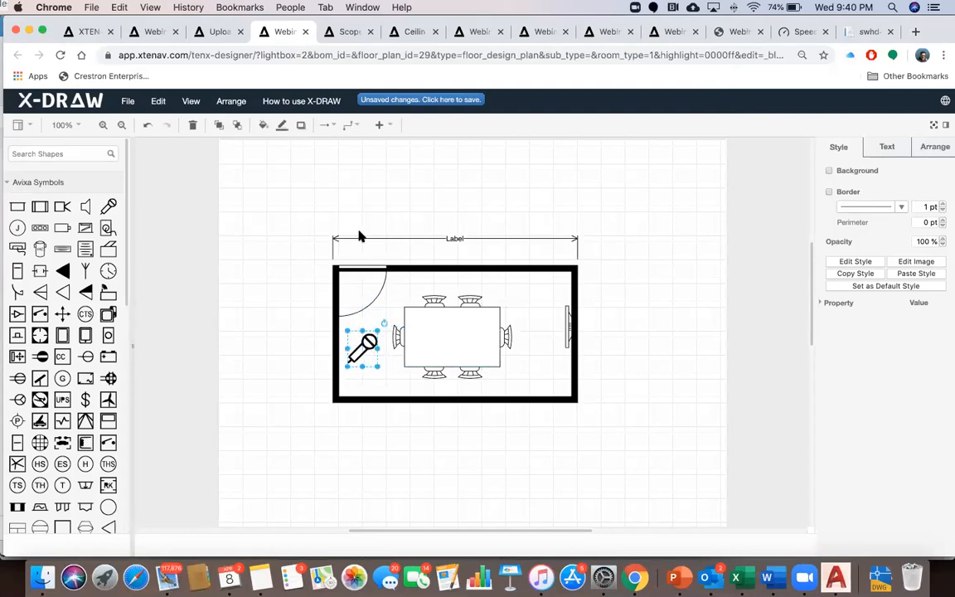
{"action": "left_click", "coordinate": [452, 102]}
{"action": "left_click", "coordinate": [598, 129]}
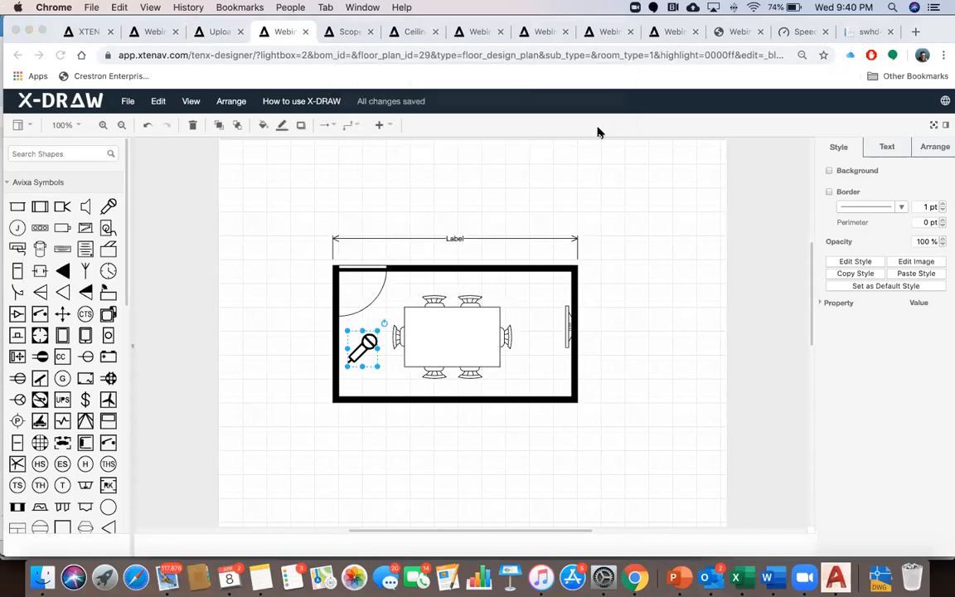
Refresh the Upload Floor Plans page and view the rename option for Webinar 4_Floor_29 without changing the name
{"action": "left_click", "coordinate": [203, 32]}
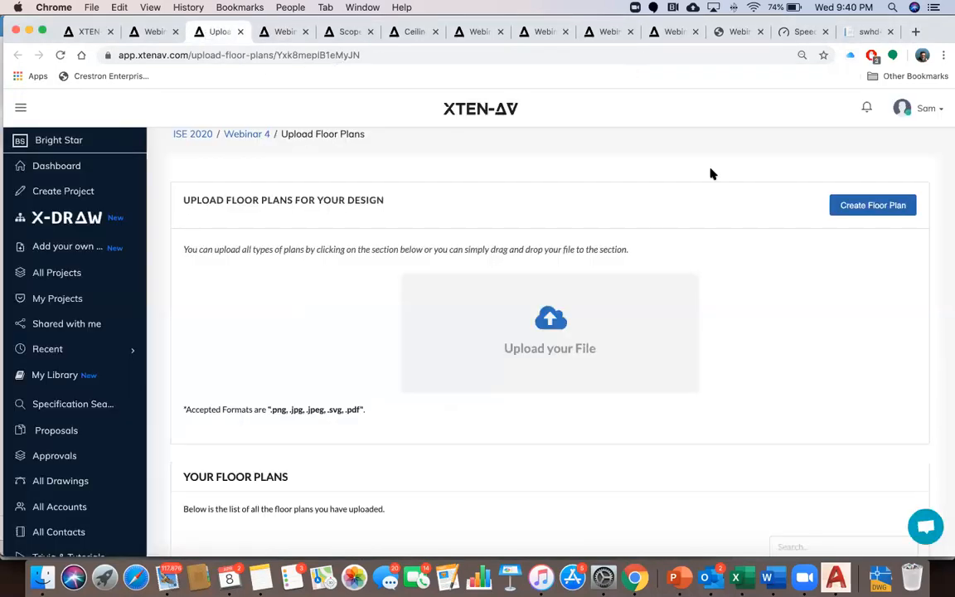
{"action": "left_click", "coordinate": [60, 55]}
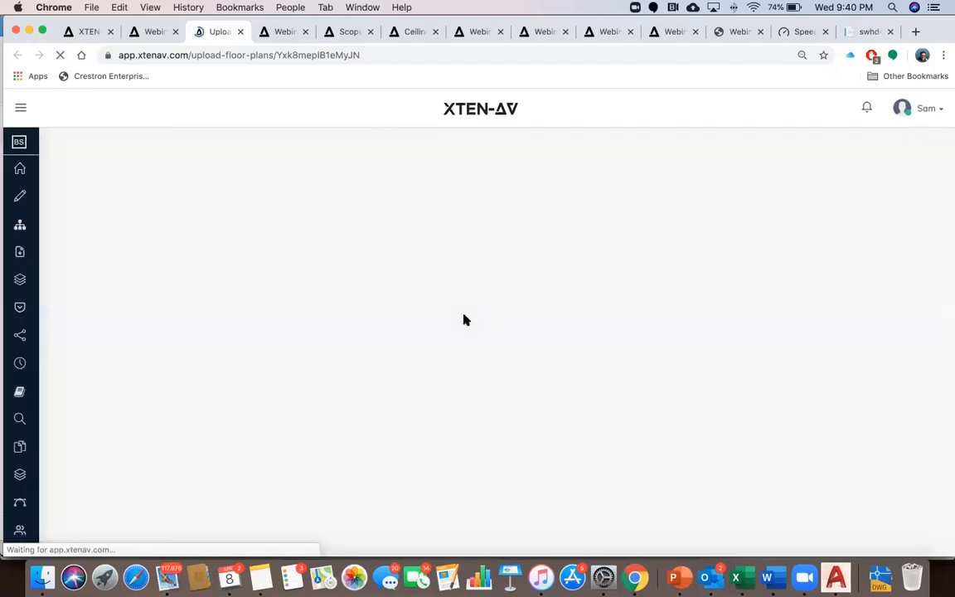
{"action": "scroll", "coordinate": [301, 332], "scroll_direction": "down", "scroll_amount": 5}
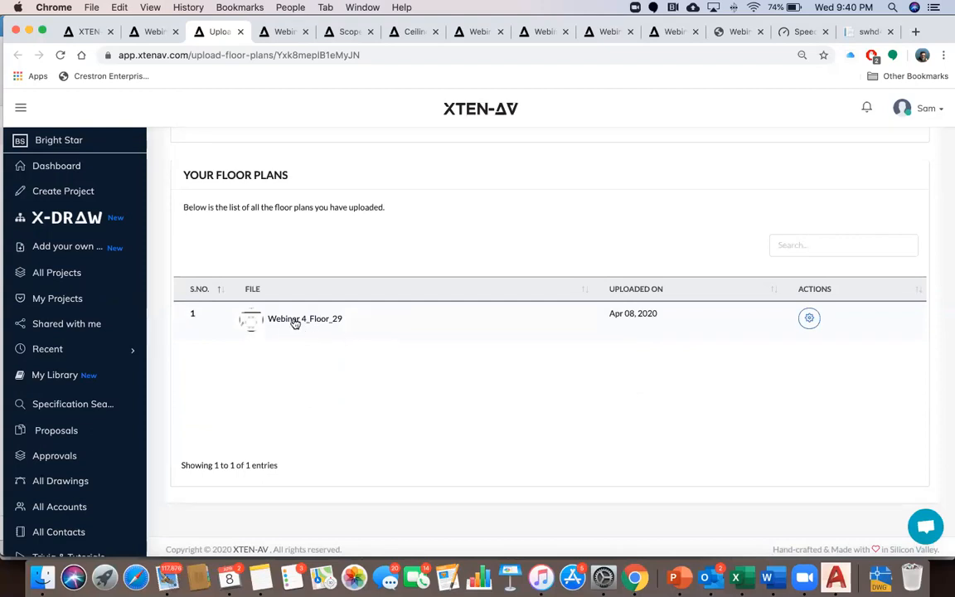
{"action": "left_click", "coordinate": [809, 318]}
{"action": "left_click", "coordinate": [782, 324]}
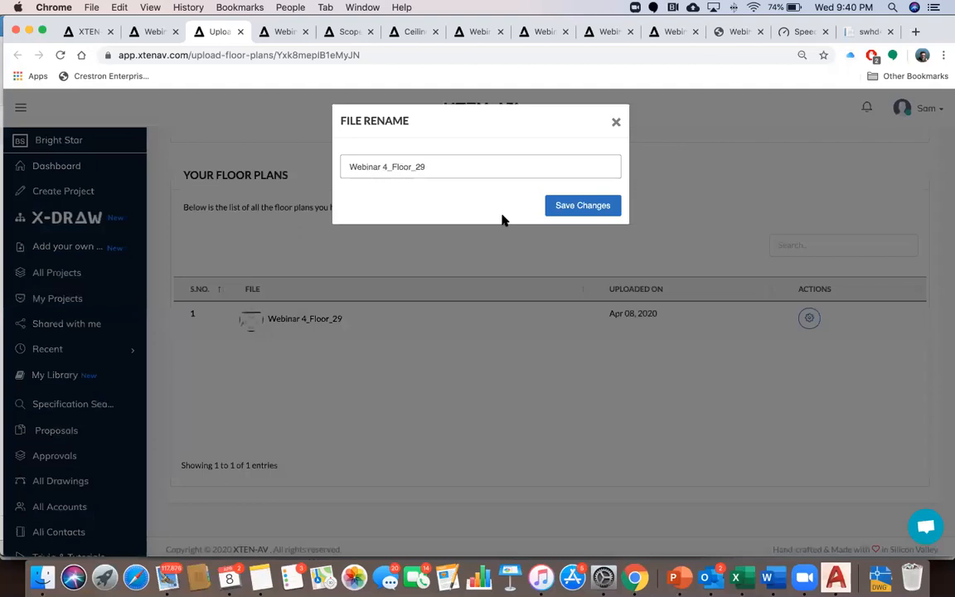
{"action": "left_click", "coordinate": [618, 121]}
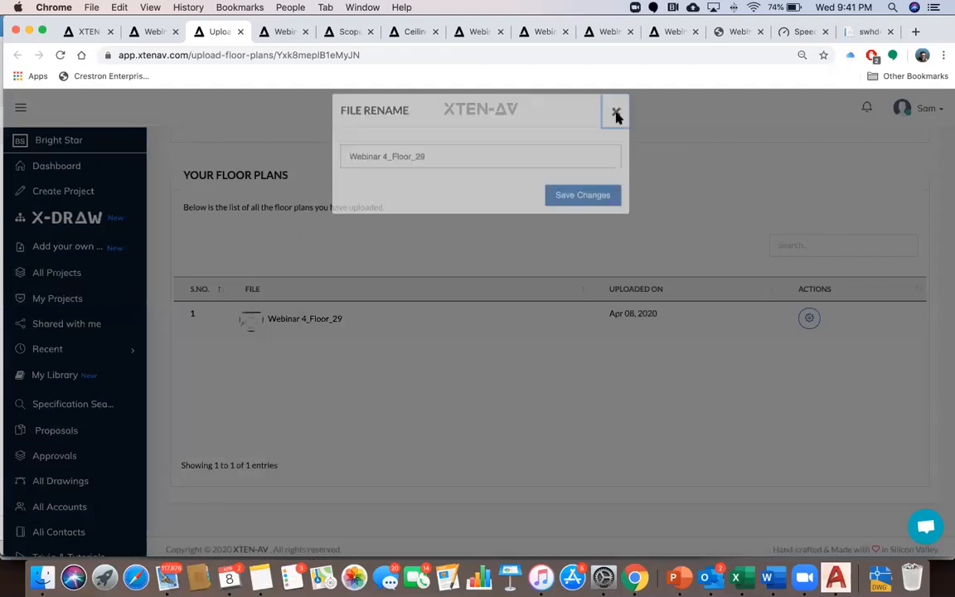
Upload floor-plan-png-6.png from the Documents folder as a new floor plan for the design
{"action": "scroll", "coordinate": [563, 321], "scroll_direction": "up", "scroll_amount": 5}
{"action": "scroll", "coordinate": [563, 322], "scroll_direction": "up", "scroll_amount": 2}
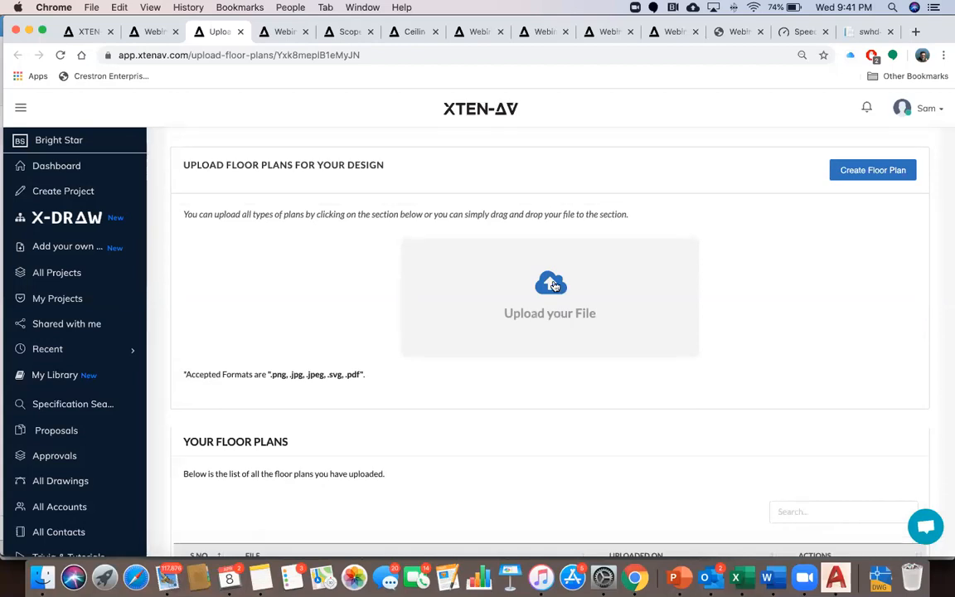
{"action": "left_click", "coordinate": [553, 285]}
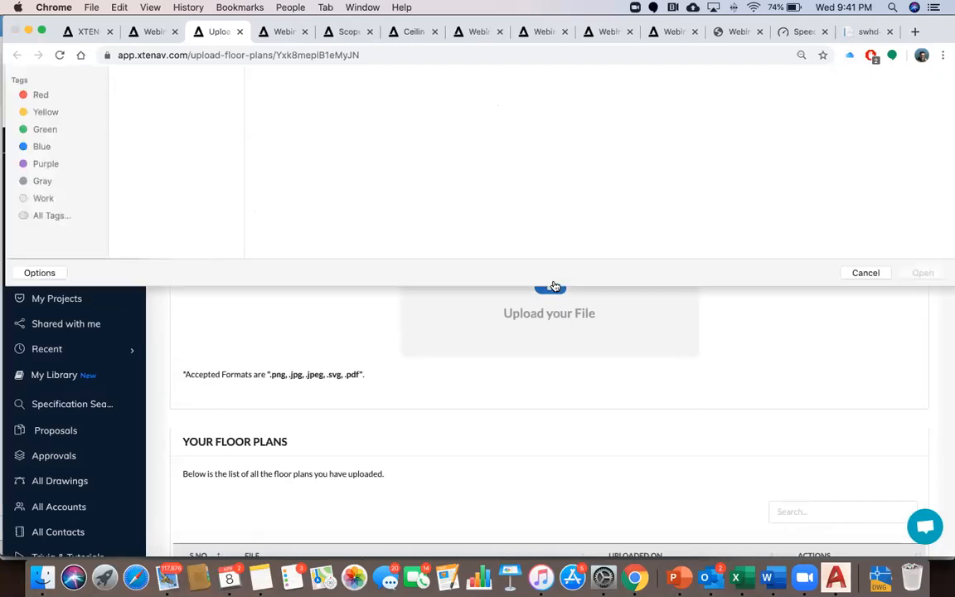
{"action": "scroll", "coordinate": [167, 321], "scroll_direction": "down", "scroll_amount": 20}
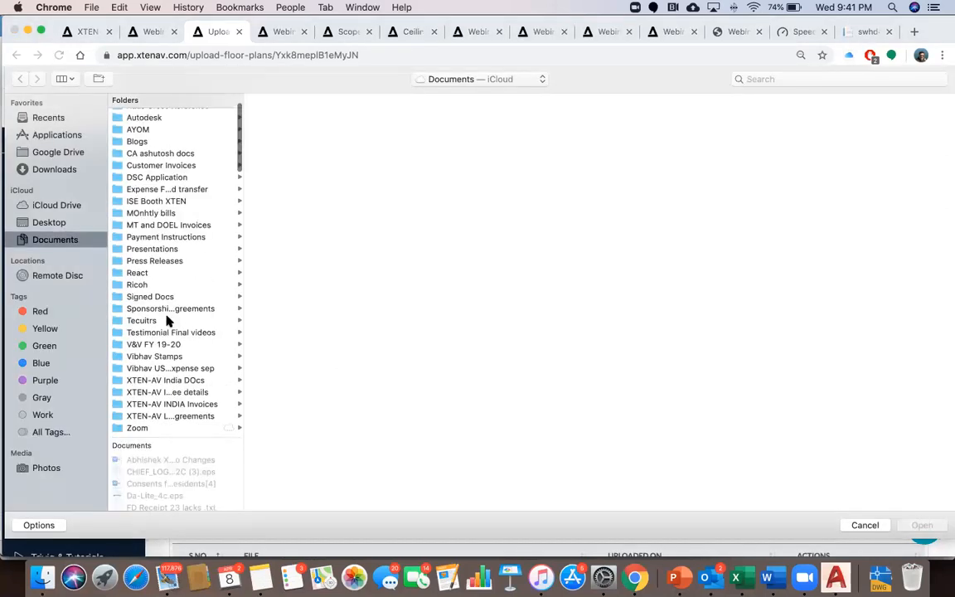
{"action": "scroll", "coordinate": [166, 321], "scroll_direction": "up", "scroll_amount": 5}
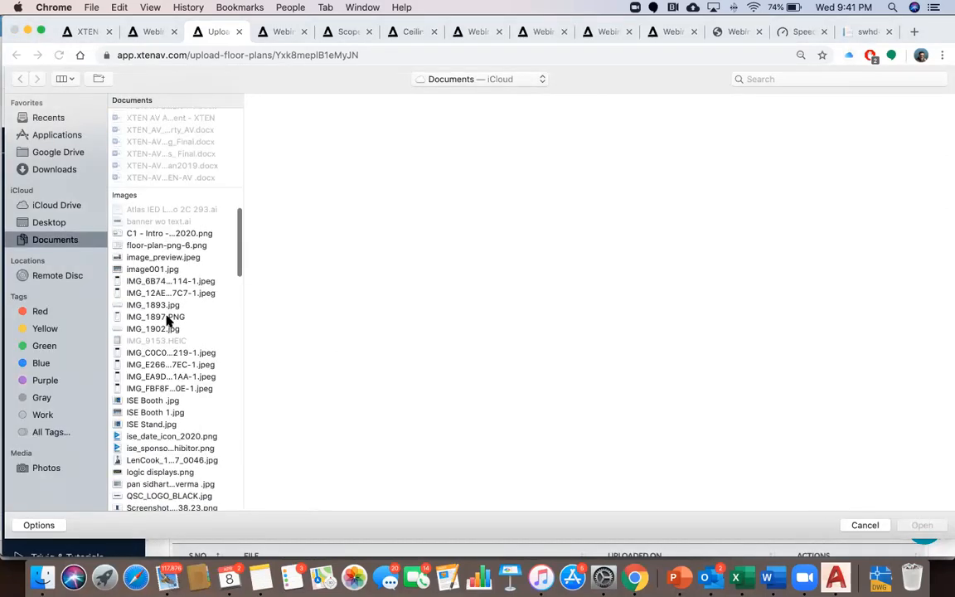
{"action": "left_click", "coordinate": [160, 248]}
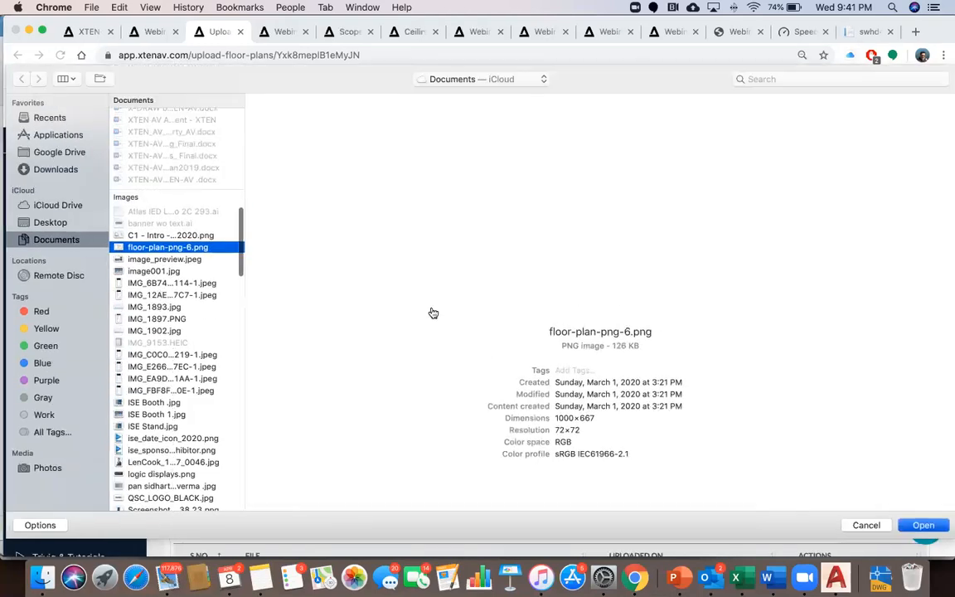
{"action": "key", "text": "Return"}
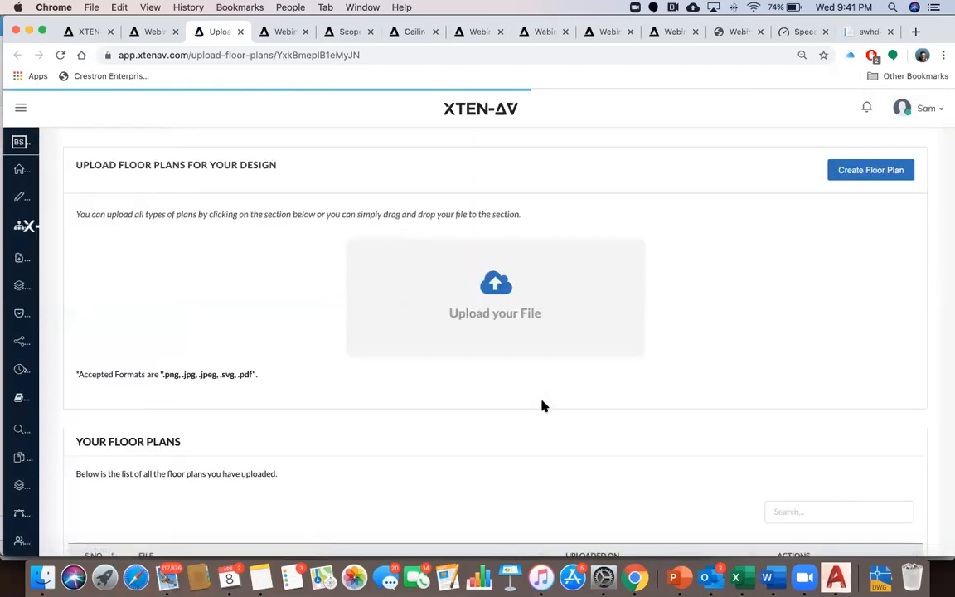
Open the uploaded floor-plan-png-6.png for editing in X-DRAW and enlarge the plan image to nearly the page width
{"action": "scroll", "coordinate": [467, 424], "scroll_direction": "down", "scroll_amount": 5}
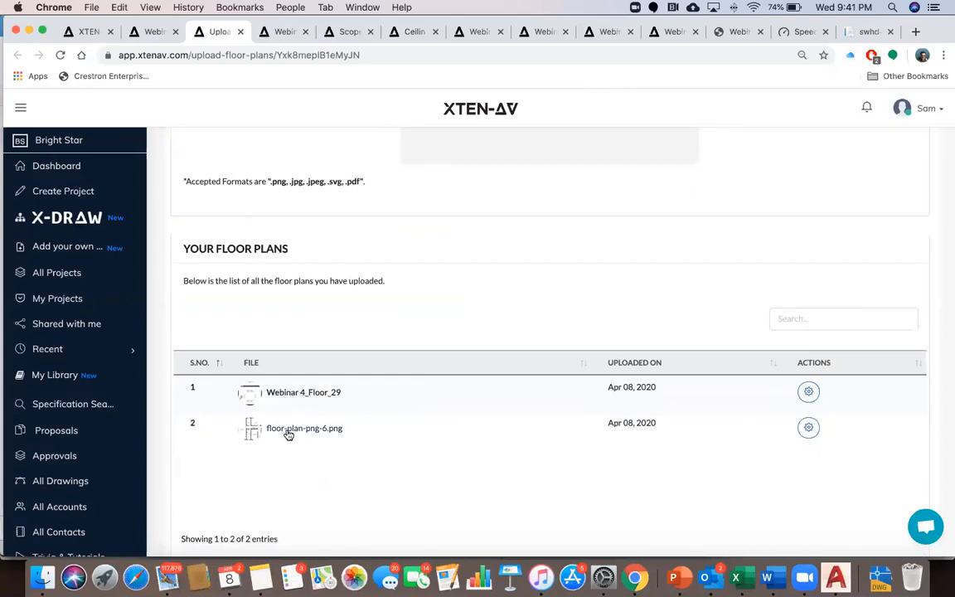
{"action": "left_click", "coordinate": [808, 427]}
{"action": "left_click", "coordinate": [745, 368]}
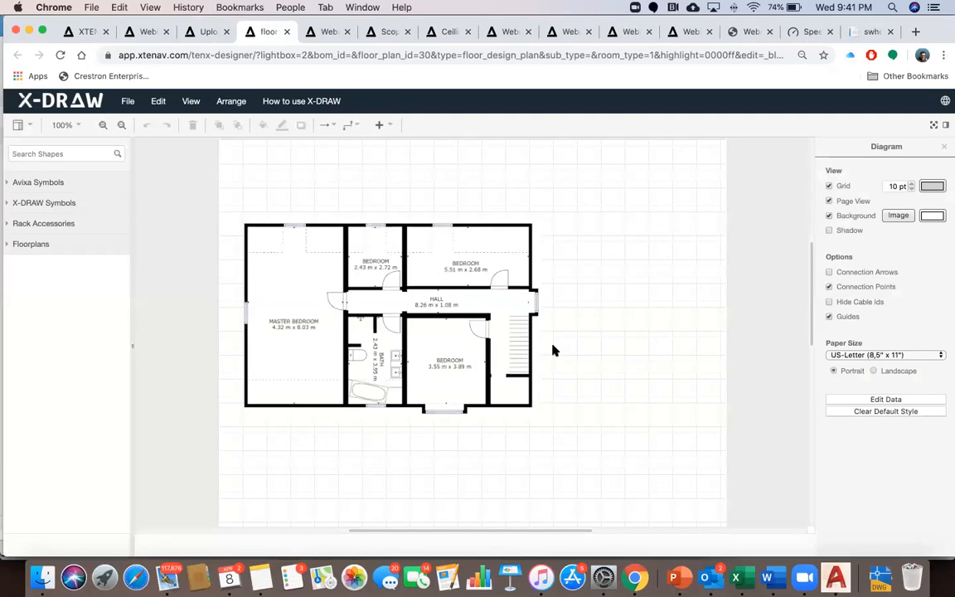
{"action": "left_click_drag", "start_coordinate": [541, 168], "coordinate": [715, 174]}
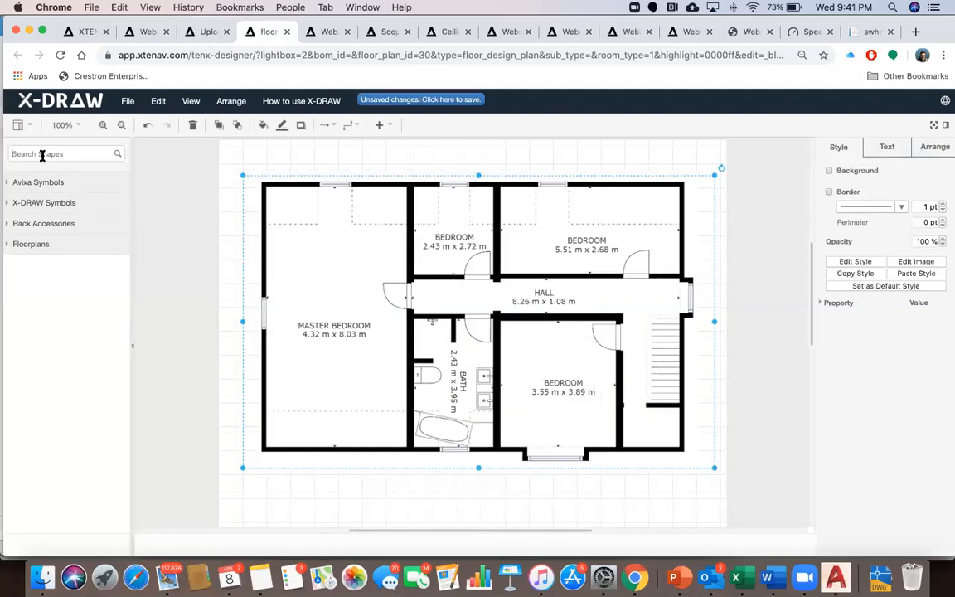
Search the shapes for cctv, place the blue dome camera in the master bedroom's upper-left corner and label it CCTV
{"action": "type", "text": "cctv"}
{"action": "key", "text": "Return"}
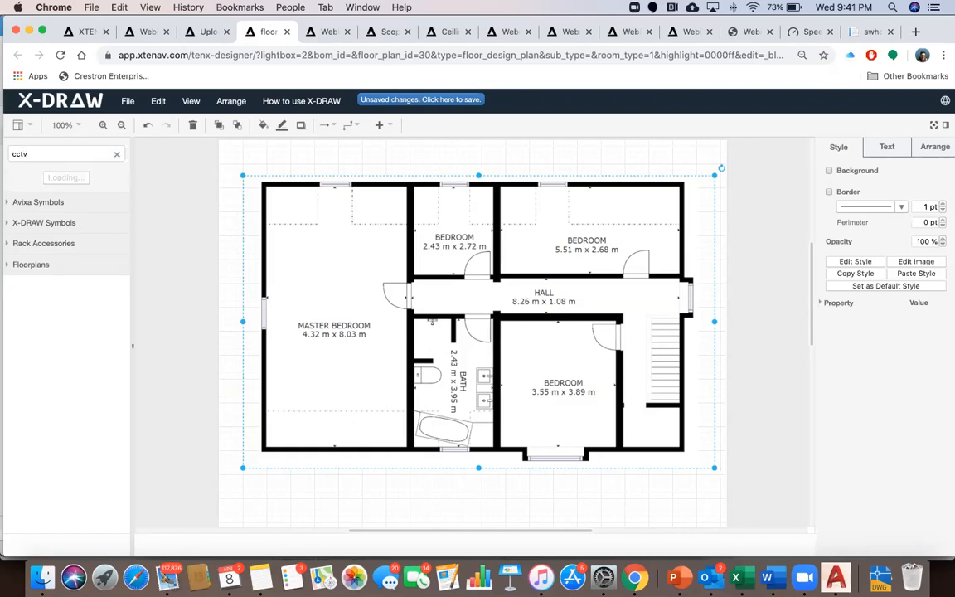
{"action": "left_click_drag", "start_coordinate": [19, 177], "coordinate": [274, 189]}
{"action": "left_click_drag", "start_coordinate": [347, 263], "coordinate": [285, 203]}
{"action": "double_click", "coordinate": [285, 203]}
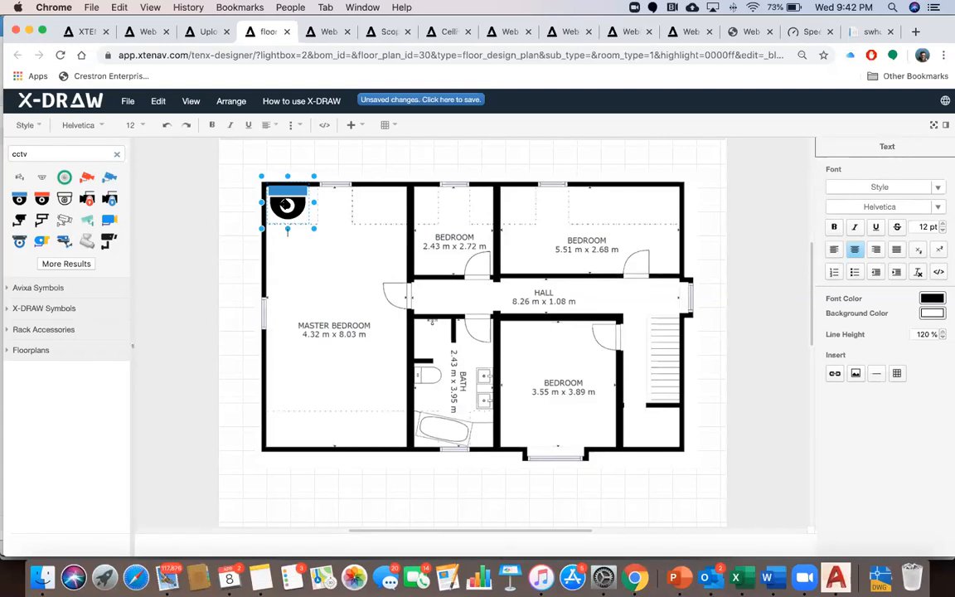
{"action": "type", "text": "CCTV"}
Place the boxed X symbol from X-DRAW Symbols below the master bedroom label and put a copy of it above the label
{"action": "left_click", "coordinate": [66, 308]}
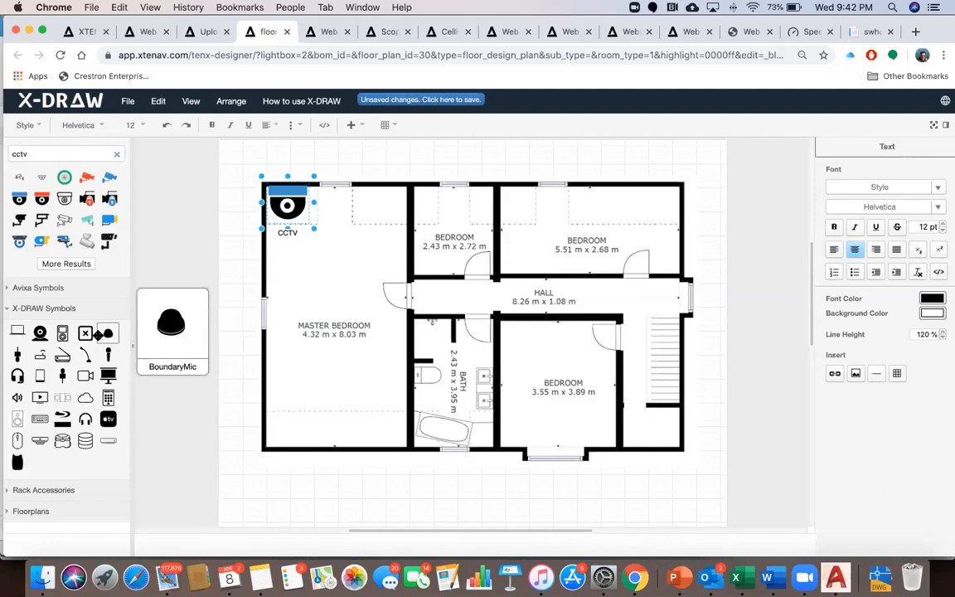
{"action": "left_click_drag", "start_coordinate": [85, 332], "coordinate": [310, 308]}
{"action": "left_click_drag", "start_coordinate": [358, 356], "coordinate": [332, 357]}
{"action": "key", "text": "super+c"}
{"action": "key", "text": "super+v"}
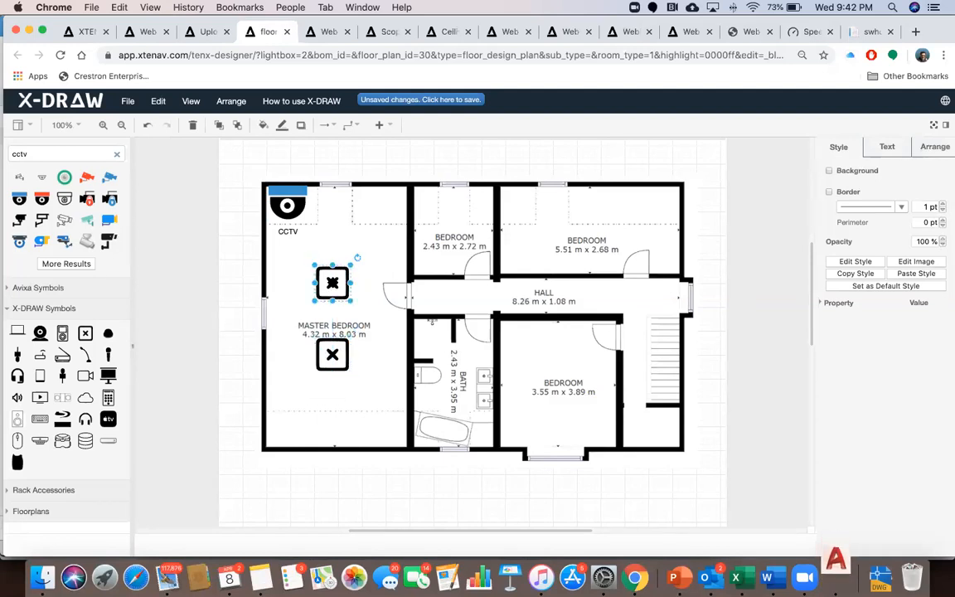
Label both boxed X symbols in the master bedroom MXA910
{"action": "double_click", "coordinate": [332, 284]}
{"action": "type", "text": "MXA910"}
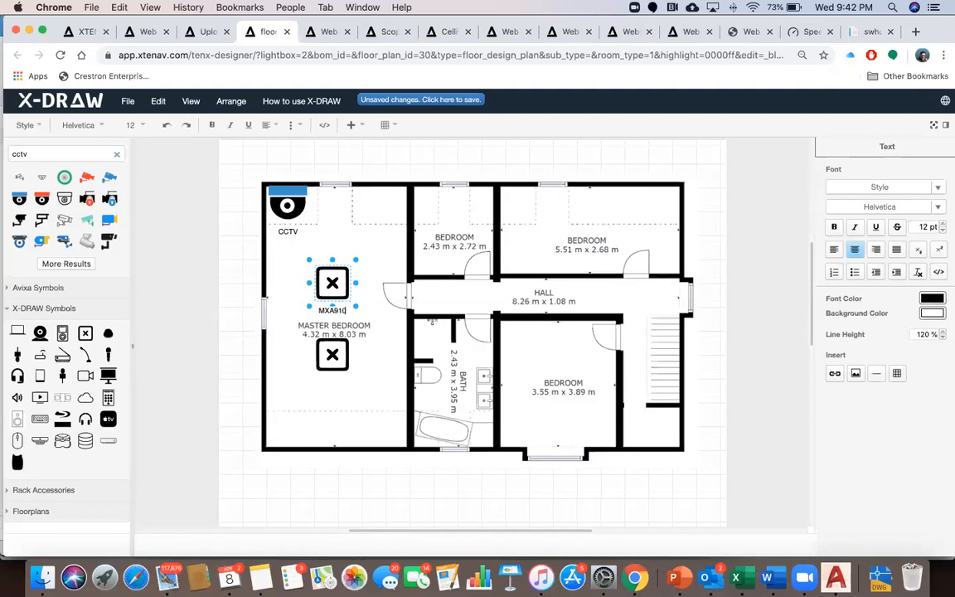
{"action": "left_click", "coordinate": [334, 359]}
{"action": "type", "text": "MXA910"}
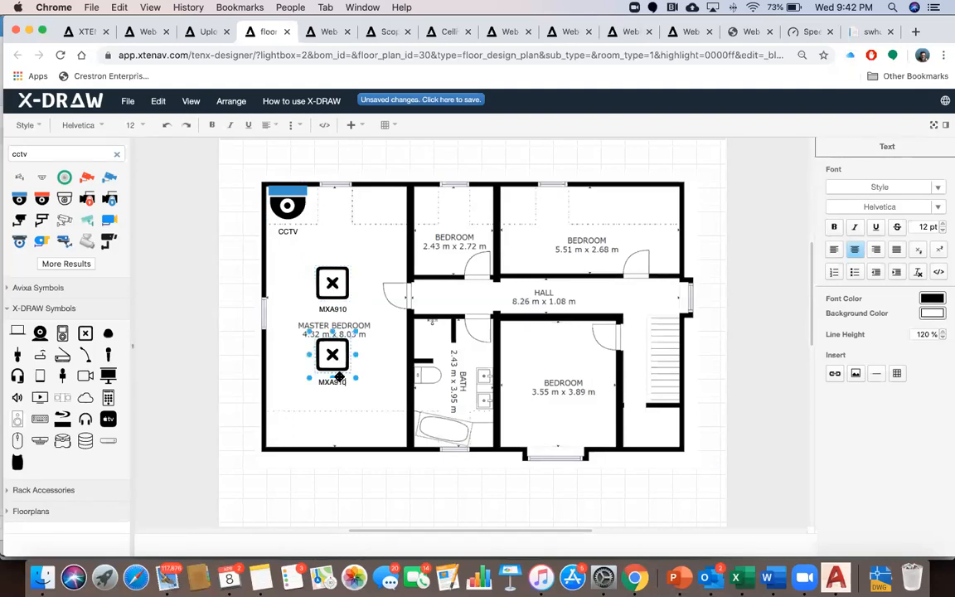
{"action": "left_click", "coordinate": [339, 411]}
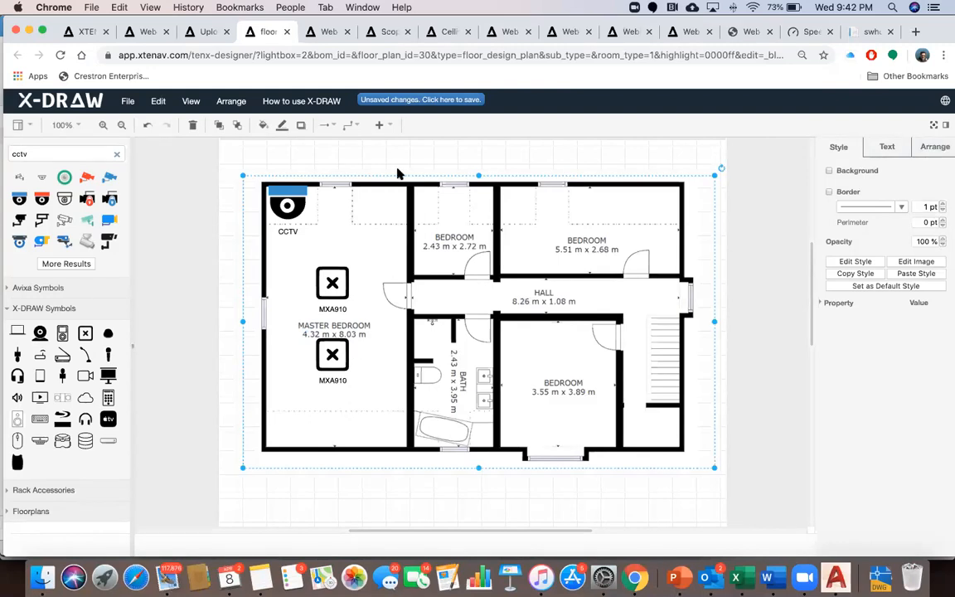
{"action": "left_click", "coordinate": [379, 124]}
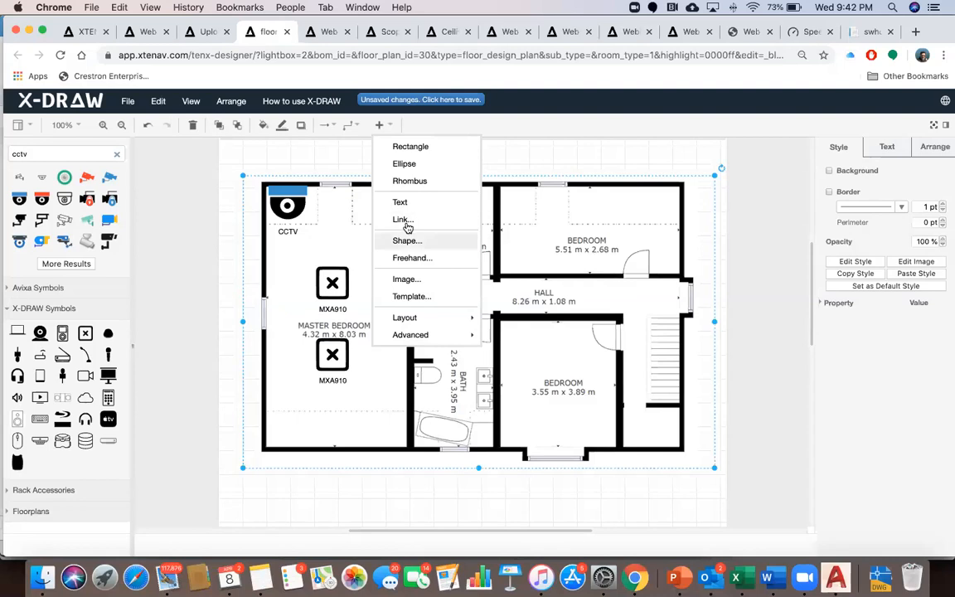
{"action": "left_click", "coordinate": [406, 279]}
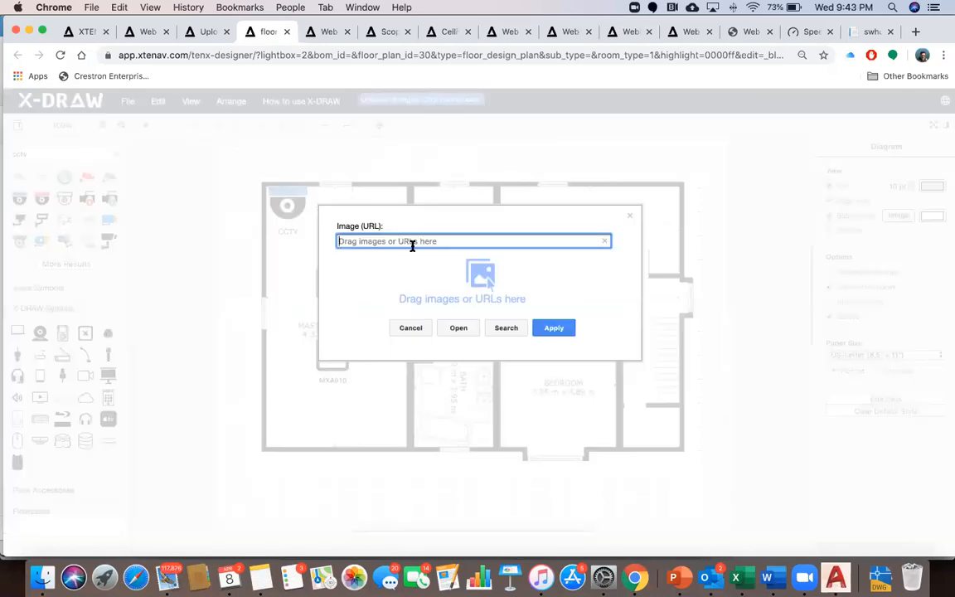
{"action": "left_click", "coordinate": [628, 212]}
{"action": "left_click", "coordinate": [629, 215]}
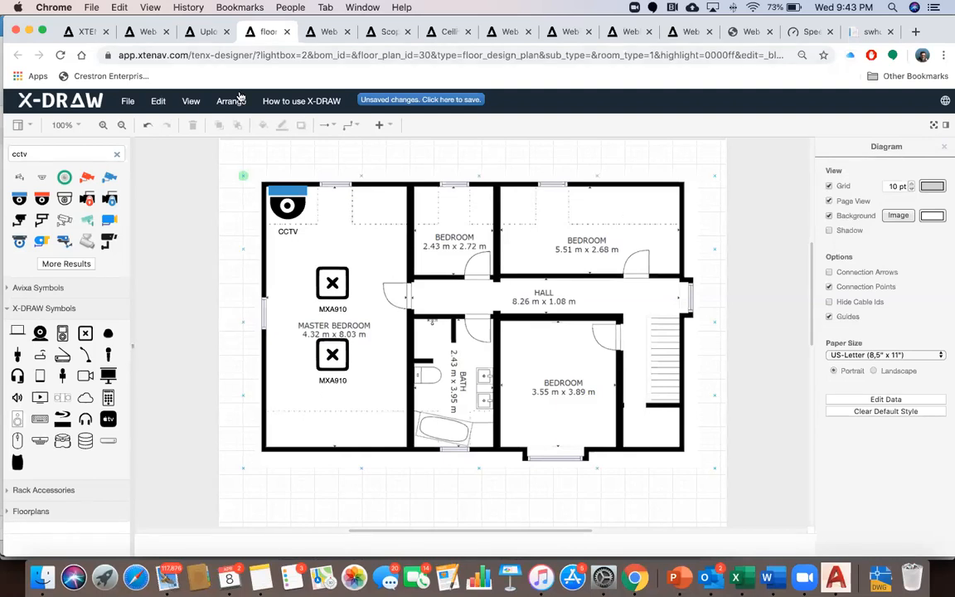
Review the list of uploaded floor plans and return to the Webinar 4 design overview
{"action": "left_click", "coordinate": [206, 34]}
{"action": "scroll", "coordinate": [461, 320], "scroll_direction": "up", "scroll_amount": 5}
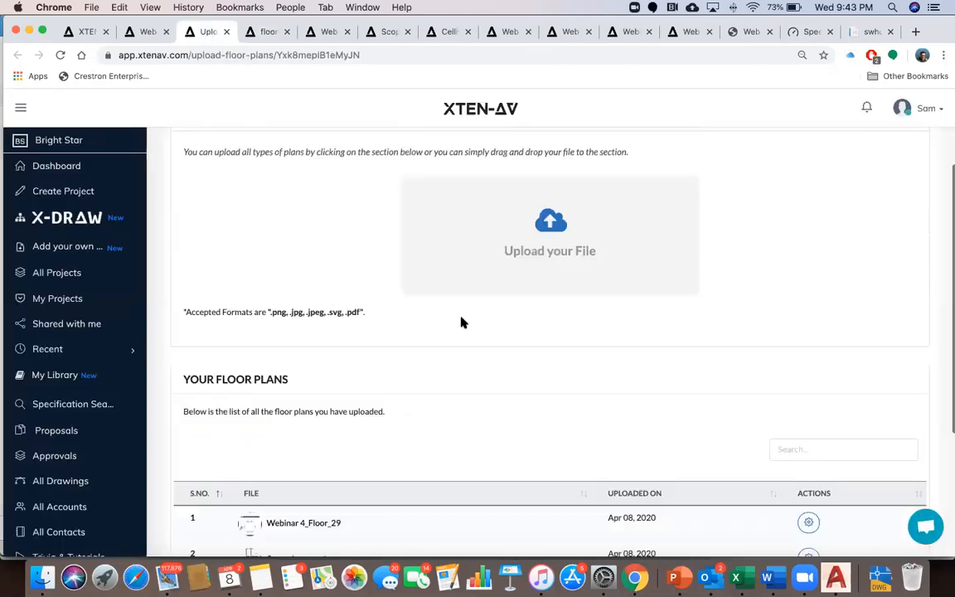
{"action": "scroll", "coordinate": [373, 360], "scroll_direction": "down", "scroll_amount": 2}
{"action": "scroll", "coordinate": [373, 361], "scroll_direction": "down", "scroll_amount": 4}
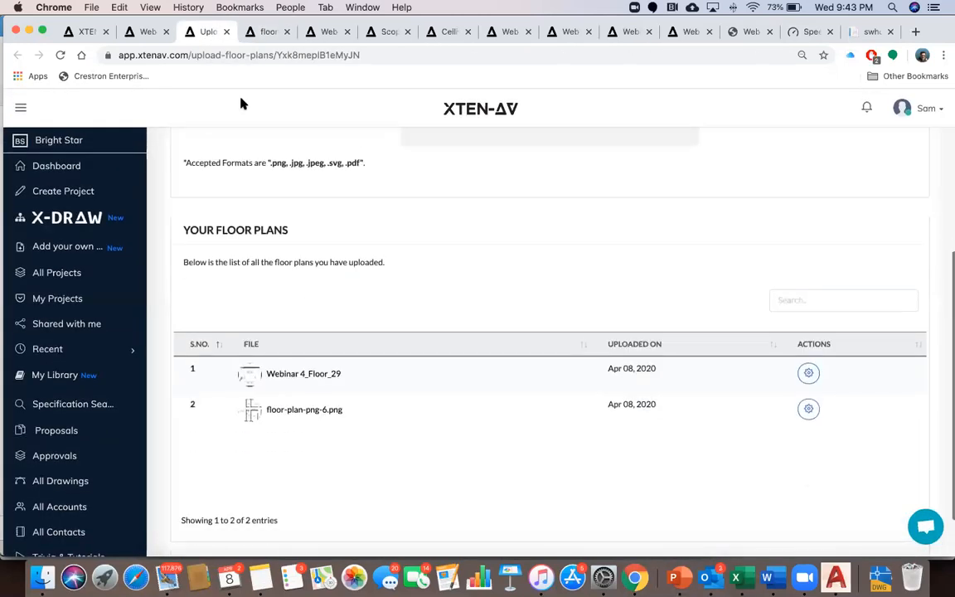
{"action": "left_click", "coordinate": [143, 31]}
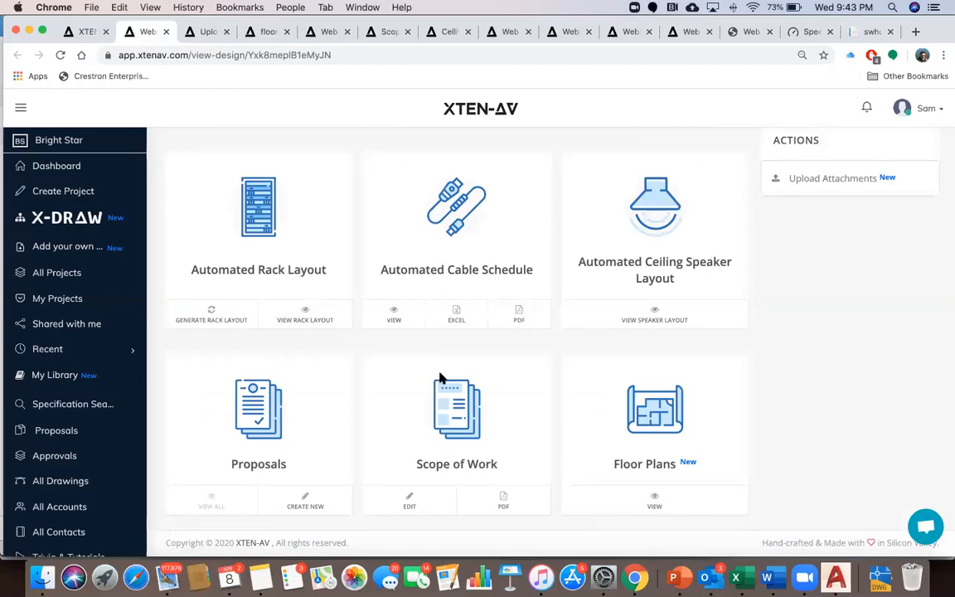
Open the attachment upload page for the Webinar 4 design, check its document list and return to the design overview
{"action": "scroll", "coordinate": [466, 398], "scroll_direction": "up", "scroll_amount": 4}
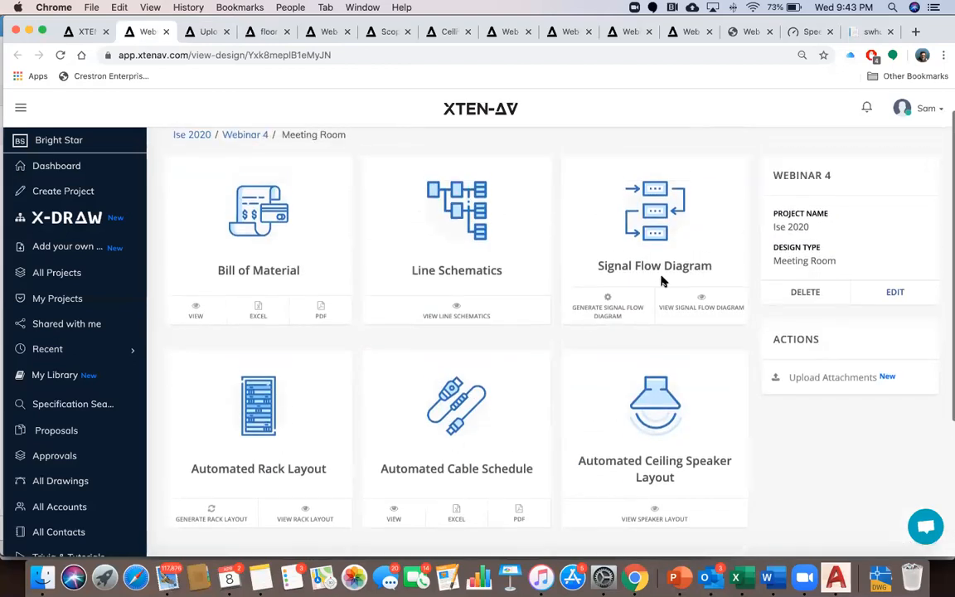
{"action": "scroll", "coordinate": [469, 289], "scroll_direction": "down", "scroll_amount": 5}
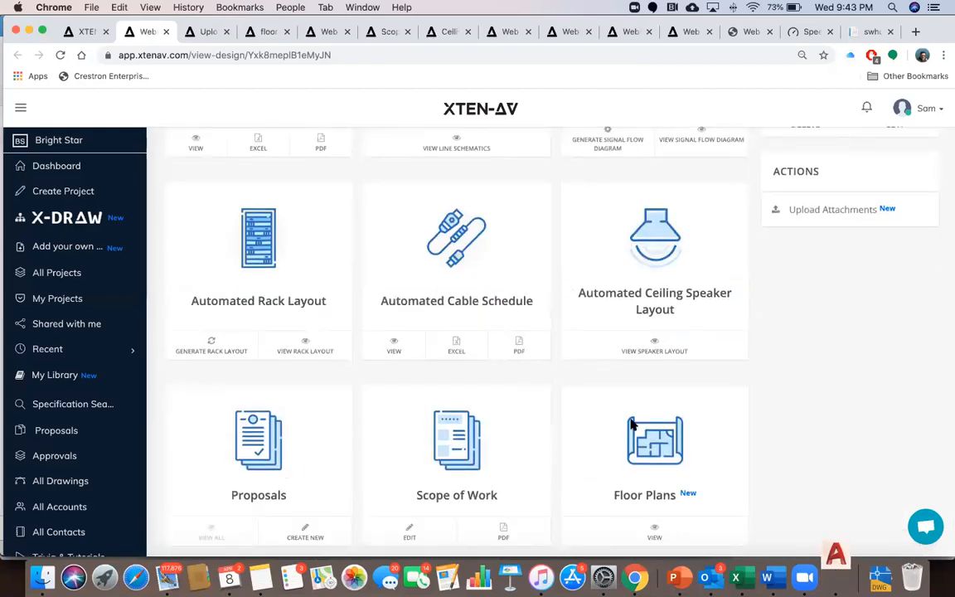
{"action": "scroll", "coordinate": [635, 448], "scroll_direction": "up", "scroll_amount": 5}
{"action": "scroll", "coordinate": [635, 448], "scroll_direction": "down", "scroll_amount": 1}
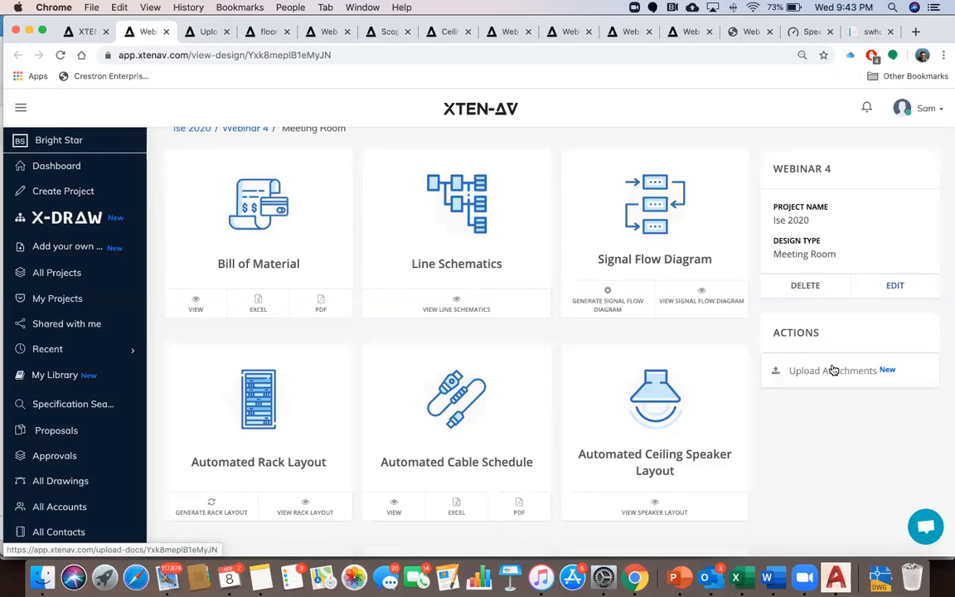
{"action": "left_click", "coordinate": [857, 371]}
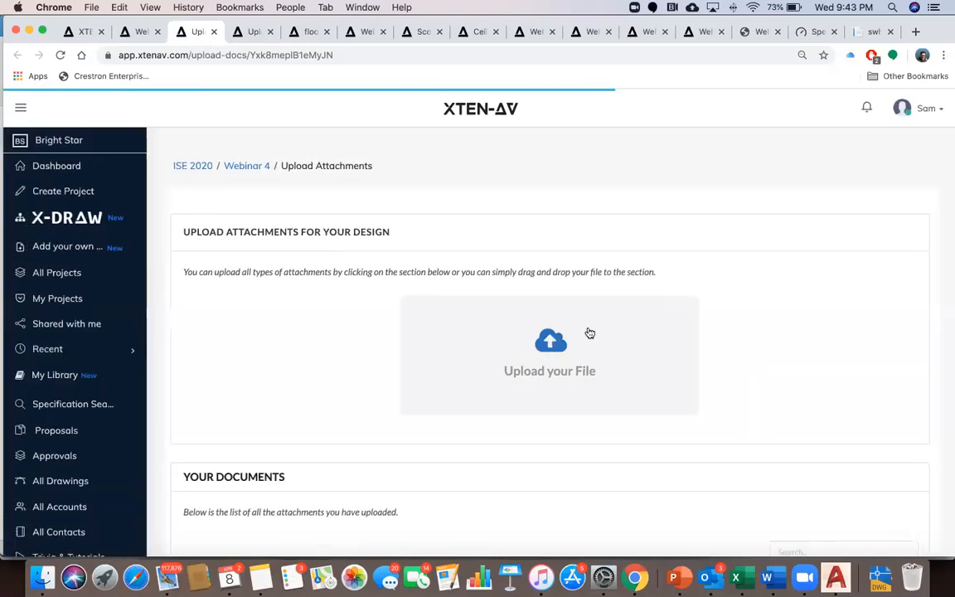
{"action": "scroll", "coordinate": [523, 356], "scroll_direction": "down", "scroll_amount": 3}
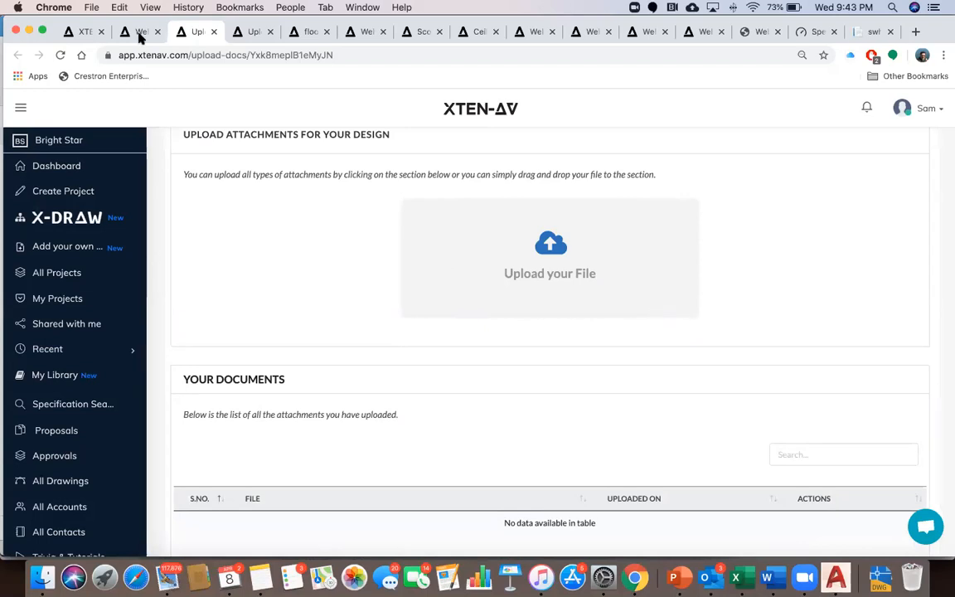
{"action": "left_click", "coordinate": [140, 33]}
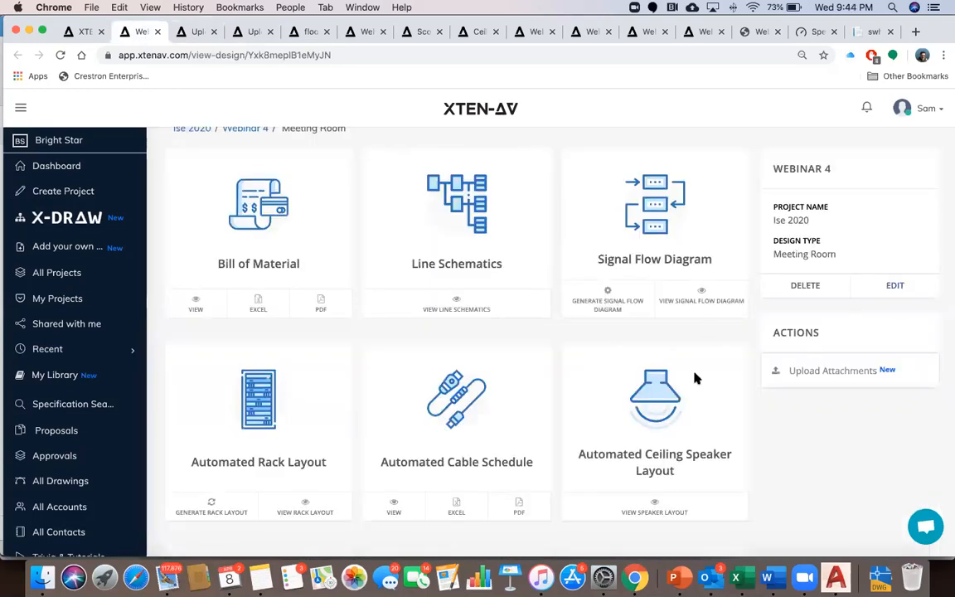
Open the Ise 2020 project page and show the additional options for the Webinar 4 design
{"action": "scroll", "coordinate": [651, 436], "scroll_direction": "down", "scroll_amount": 3}
{"action": "scroll", "coordinate": [651, 437], "scroll_direction": "up", "scroll_amount": 4}
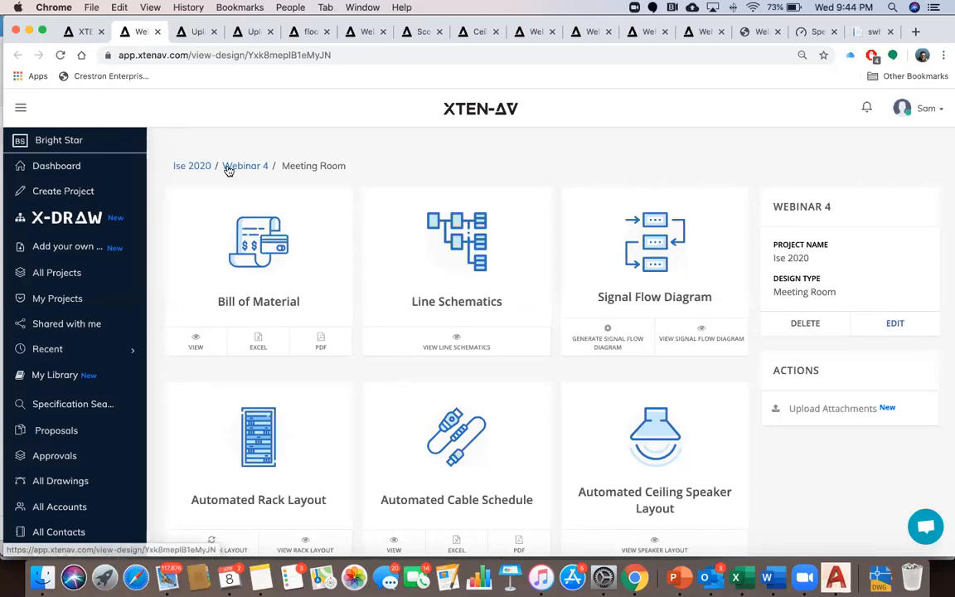
{"action": "left_click", "coordinate": [192, 167]}
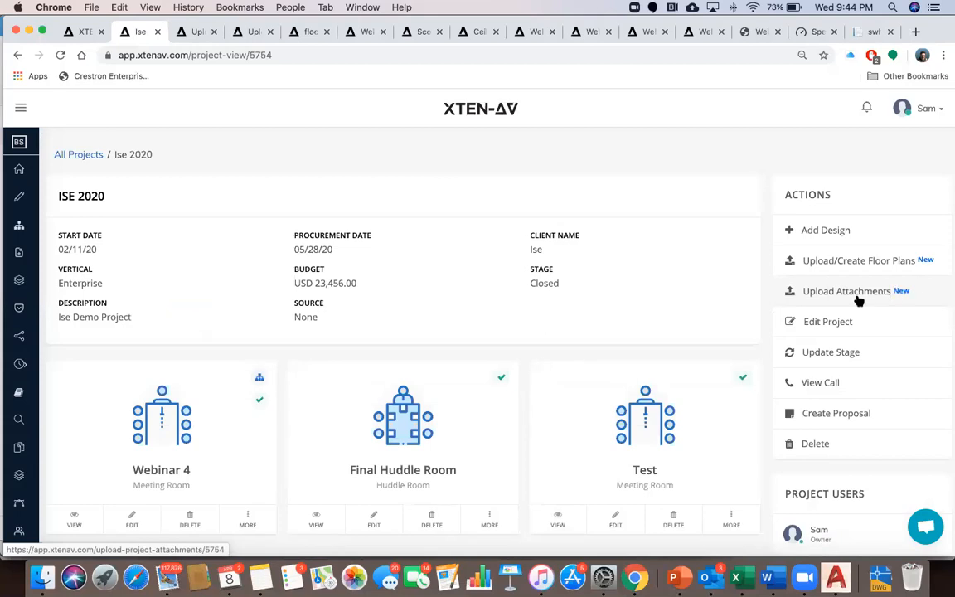
{"action": "scroll", "coordinate": [479, 379], "scroll_direction": "down", "scroll_amount": 1}
{"action": "scroll", "coordinate": [479, 379], "scroll_direction": "down", "scroll_amount": 3}
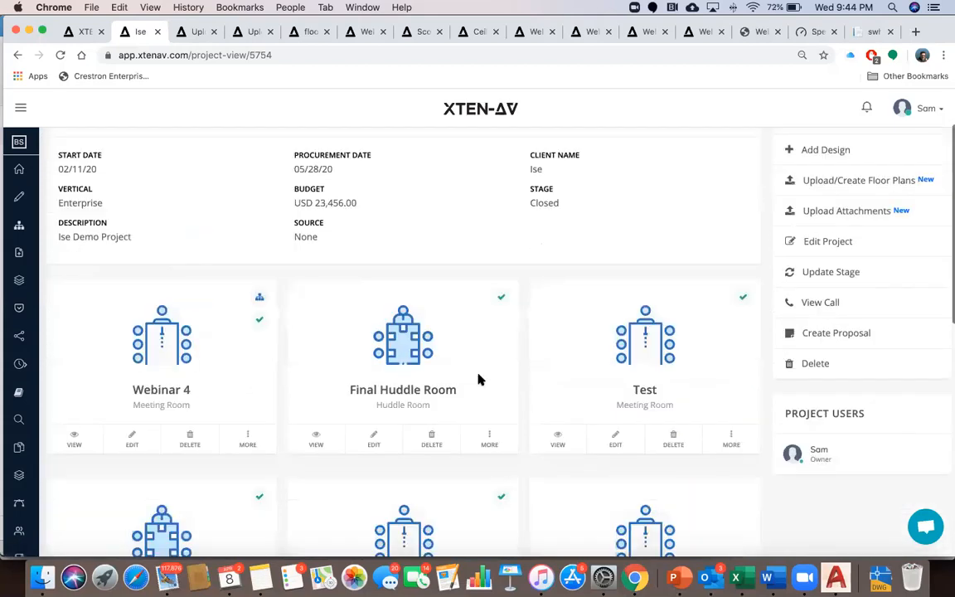
{"action": "left_click", "coordinate": [242, 440]}
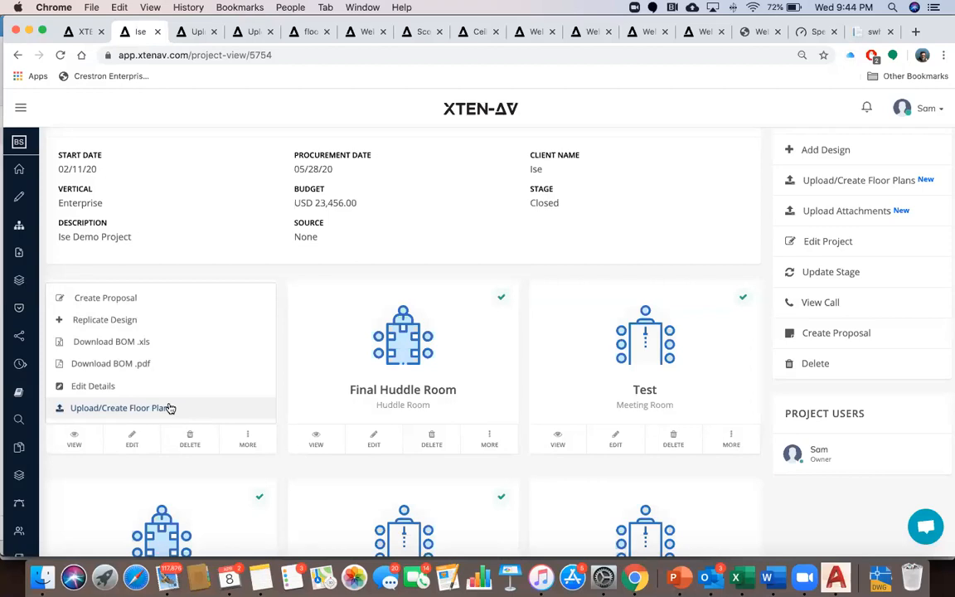
{"action": "left_click", "coordinate": [83, 31]}
{"action": "left_click", "coordinate": [138, 32]}
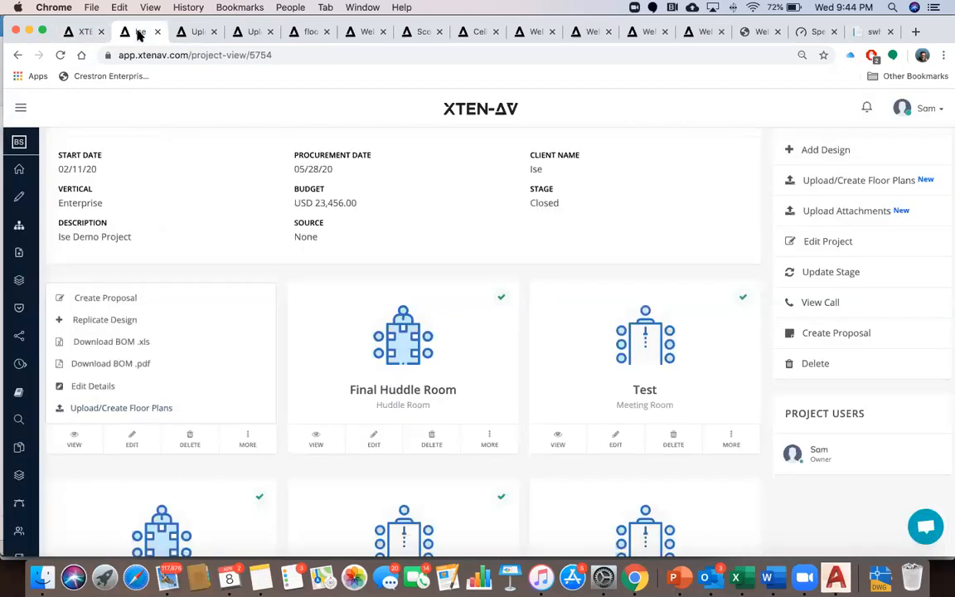
{"action": "left_click", "coordinate": [174, 32]}
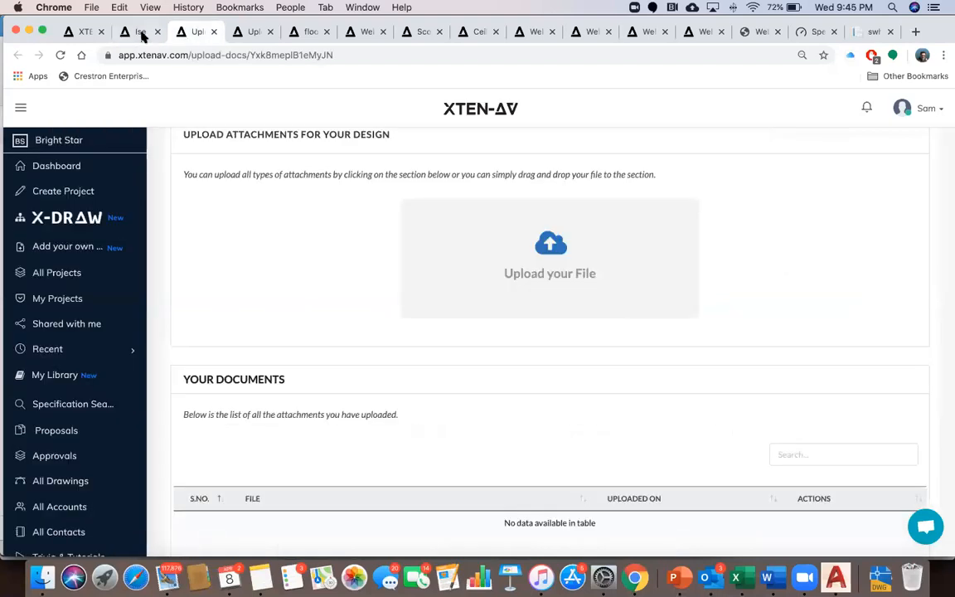
Return to the Webinar 4 design overview and create a new proposal from the Original BOM
{"action": "left_click", "coordinate": [141, 34]}
{"action": "left_click", "coordinate": [17, 55]}
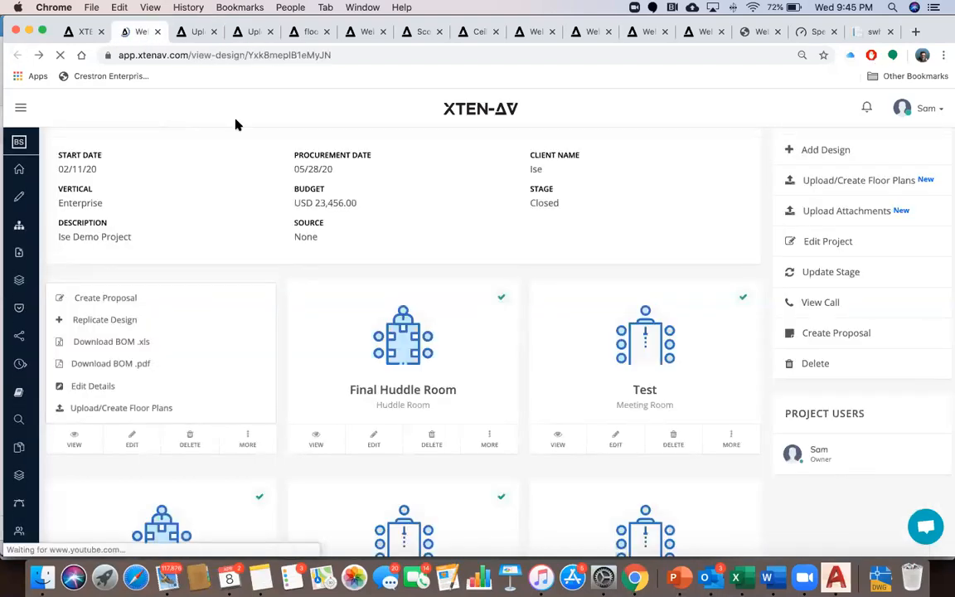
{"action": "scroll", "coordinate": [400, 388], "scroll_direction": "down", "scroll_amount": 5}
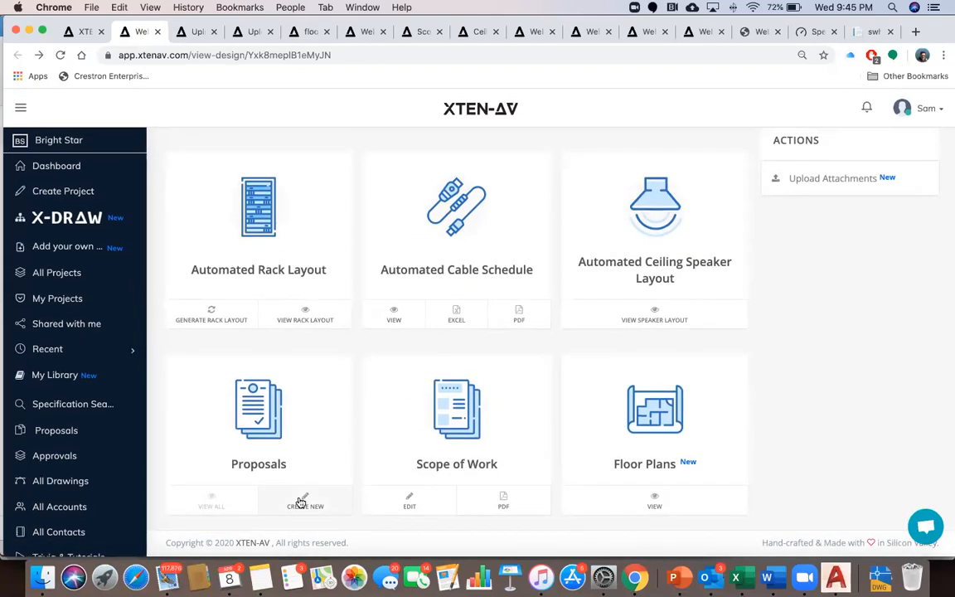
{"action": "left_click", "coordinate": [301, 502]}
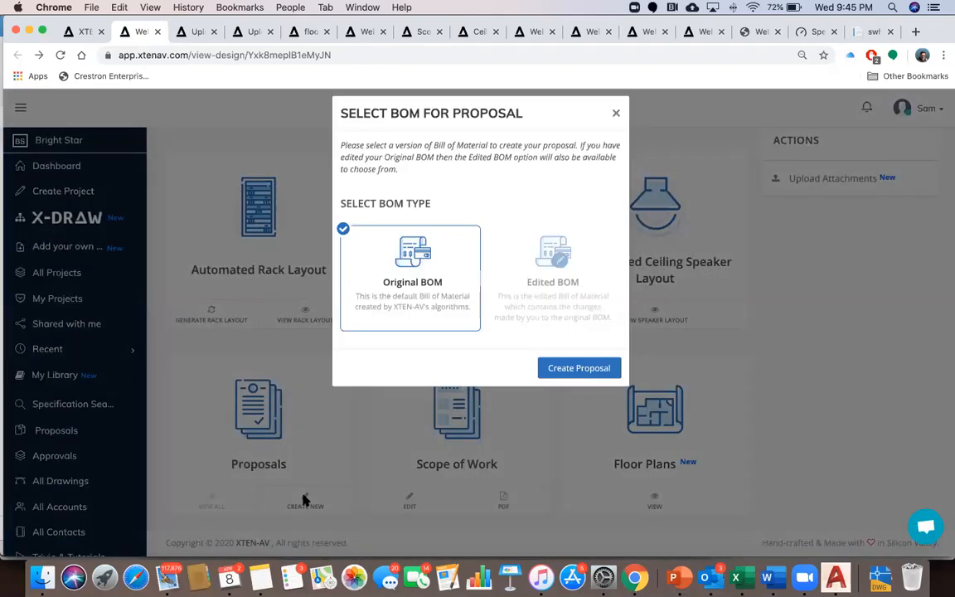
{"action": "left_click", "coordinate": [586, 378]}
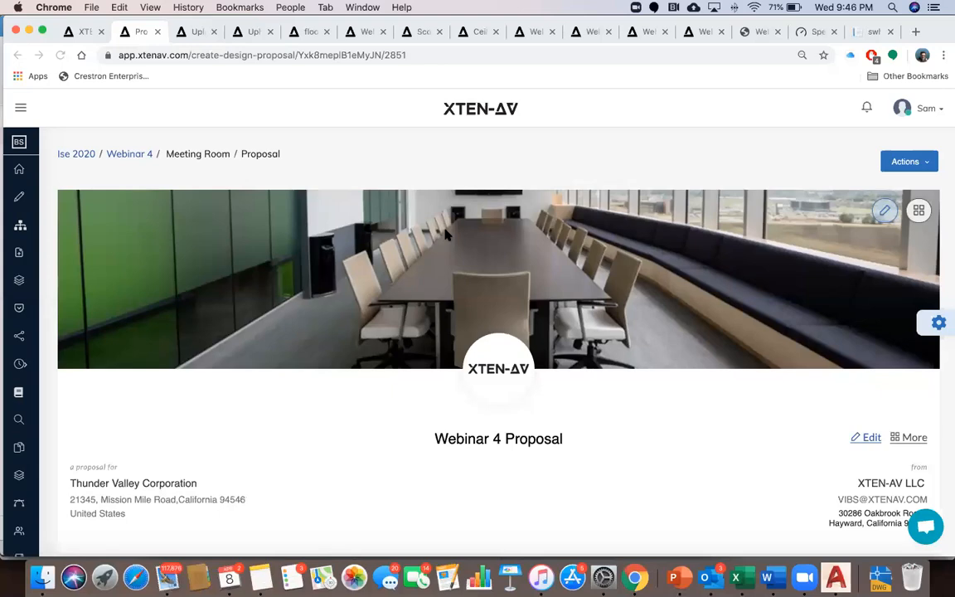
Open the XTEN-AV SW101 line in the proposal's Areas & Items table for editing and save it
{"action": "scroll", "coordinate": [737, 454], "scroll_direction": "down", "scroll_amount": 5}
{"action": "scroll", "coordinate": [738, 453], "scroll_direction": "down", "scroll_amount": 20}
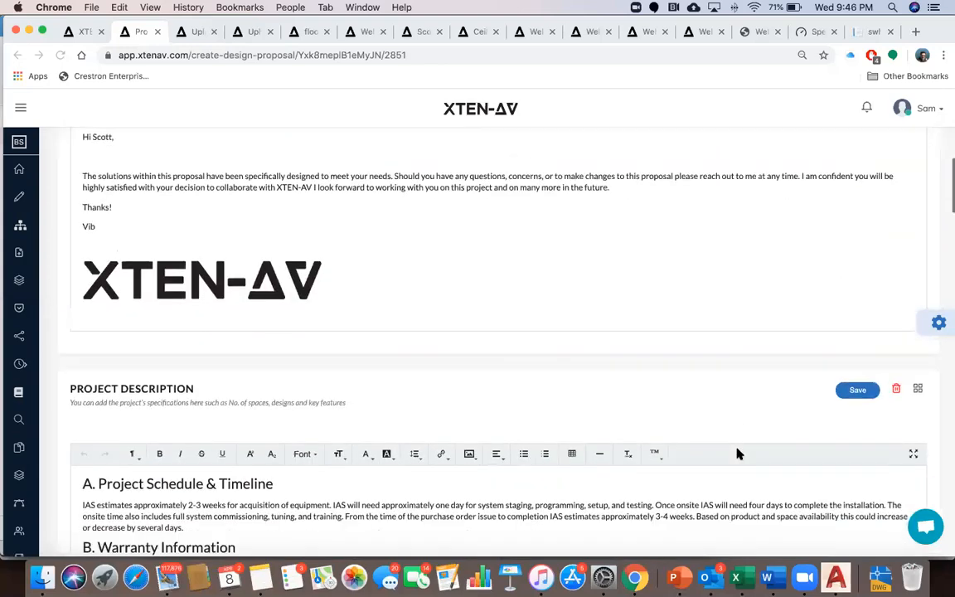
{"action": "scroll", "coordinate": [738, 454], "scroll_direction": "up", "scroll_amount": 3}
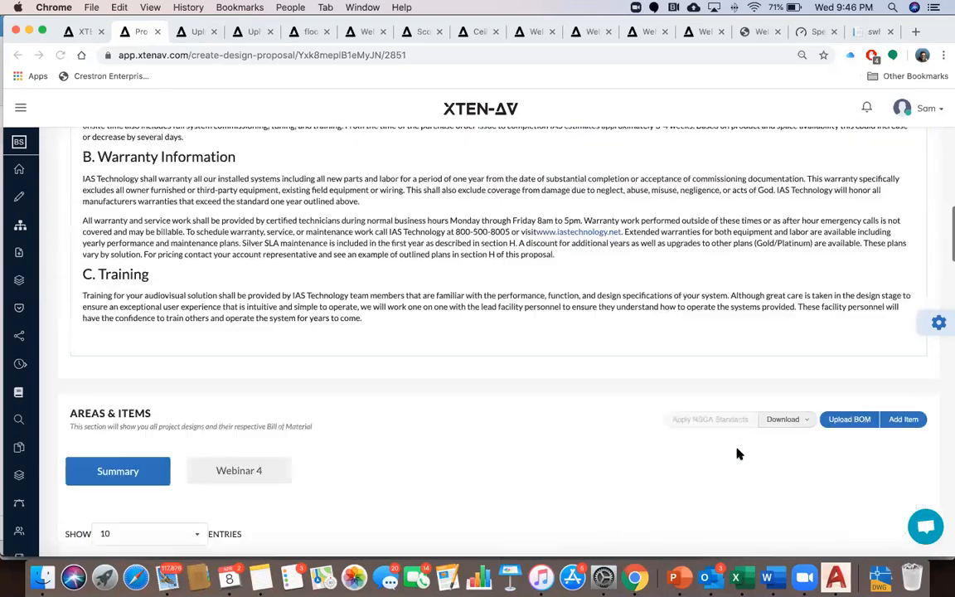
{"action": "scroll", "coordinate": [736, 452], "scroll_direction": "down", "scroll_amount": 7}
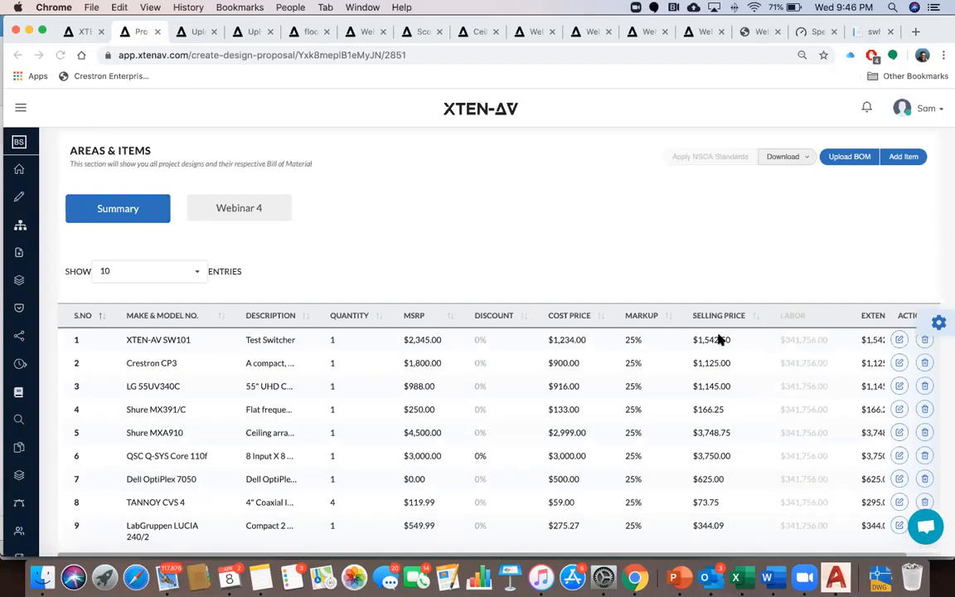
{"action": "left_click", "coordinate": [899, 340]}
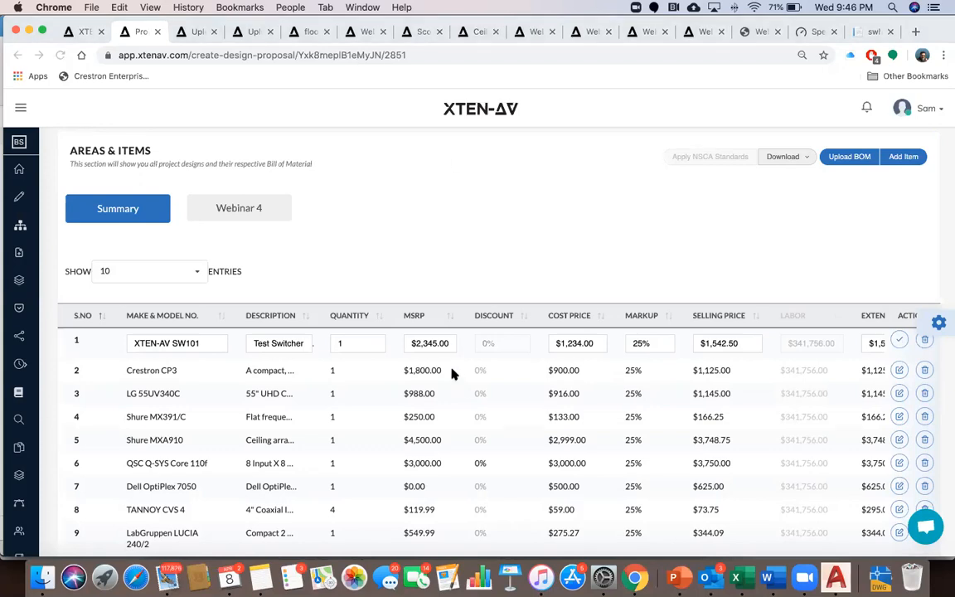
{"action": "left_click", "coordinate": [899, 341]}
Review the proposal from its cover image through the cover letter and project description to the Areas & Items table
{"action": "scroll", "coordinate": [829, 251], "scroll_direction": "up", "scroll_amount": 10}
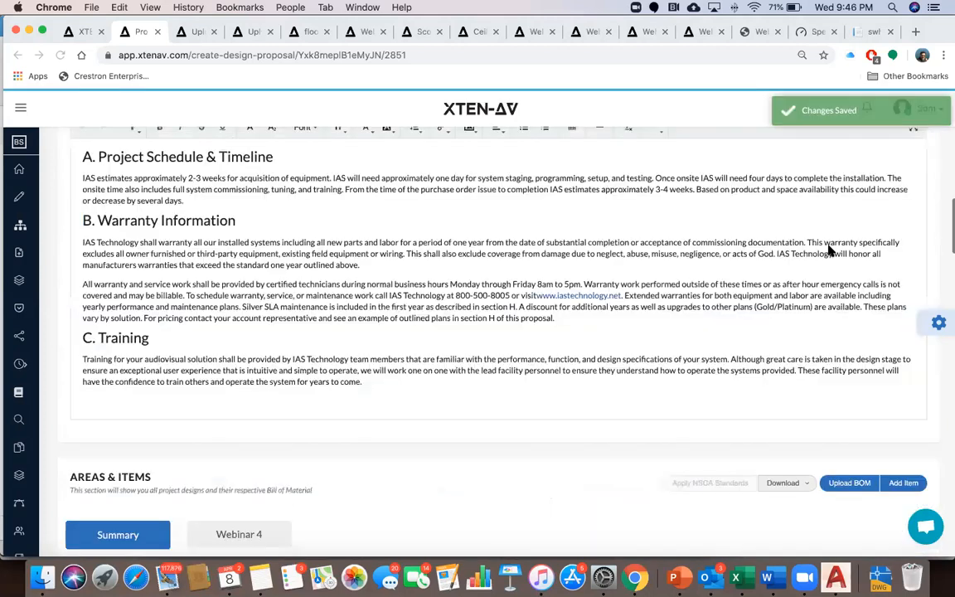
{"action": "scroll", "coordinate": [829, 252], "scroll_direction": "up", "scroll_amount": 10}
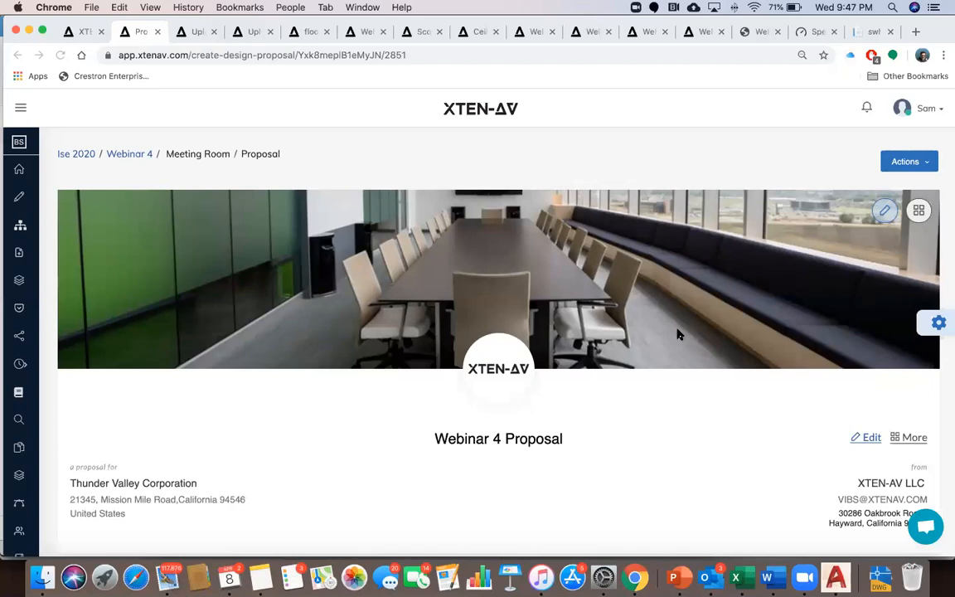
{"action": "scroll", "coordinate": [677, 334], "scroll_direction": "down", "scroll_amount": 1}
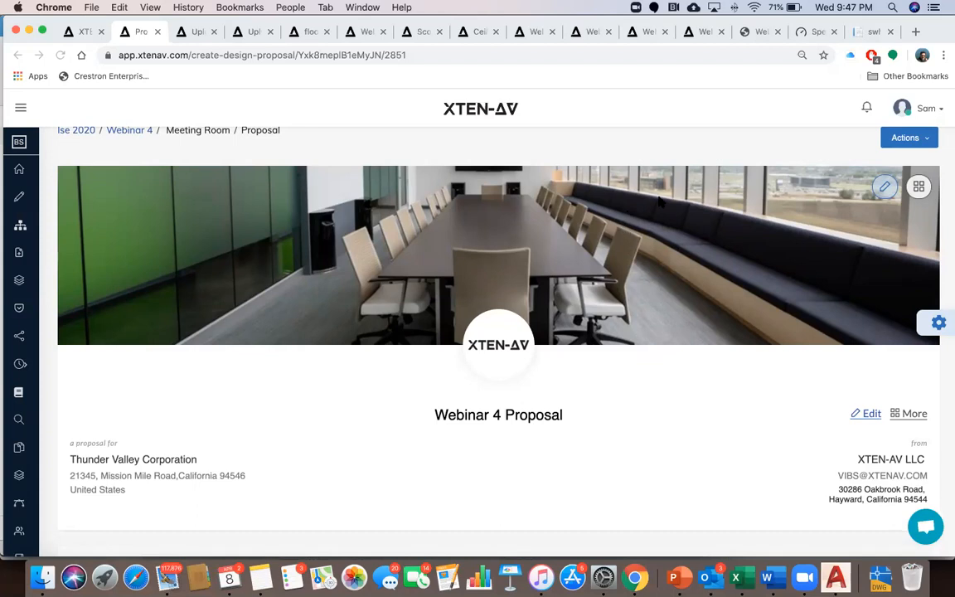
{"action": "scroll", "coordinate": [611, 399], "scroll_direction": "down", "scroll_amount": 10}
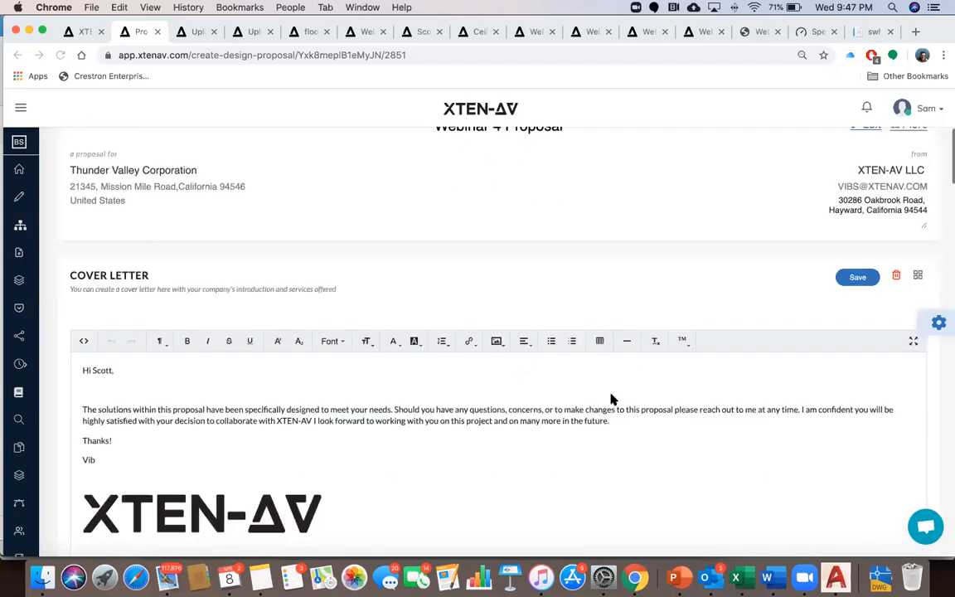
{"action": "scroll", "coordinate": [611, 399], "scroll_direction": "down", "scroll_amount": 20}
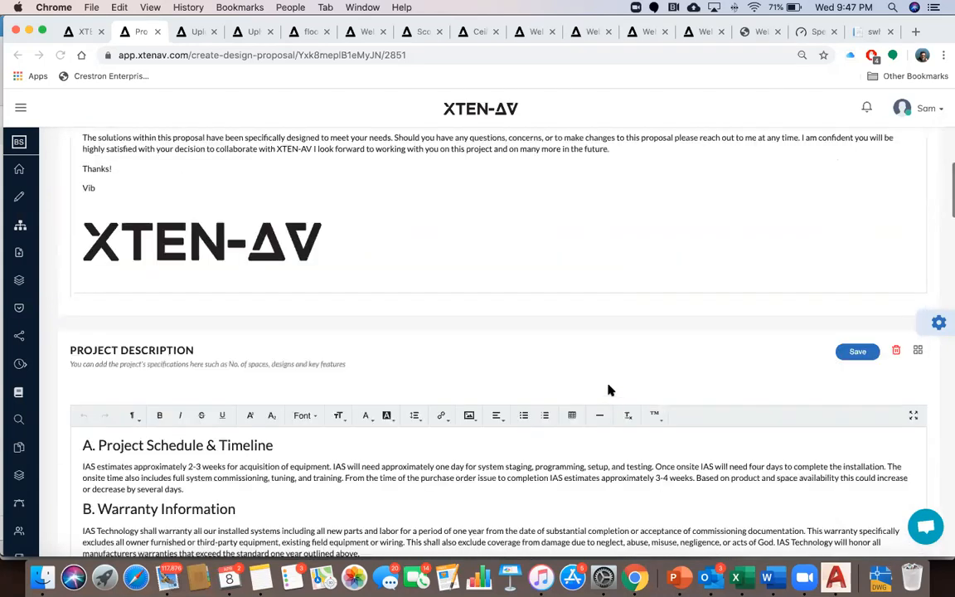
{"action": "scroll", "coordinate": [611, 389], "scroll_direction": "down", "scroll_amount": 4}
{"action": "scroll", "coordinate": [611, 390], "scroll_direction": "up", "scroll_amount": 2}
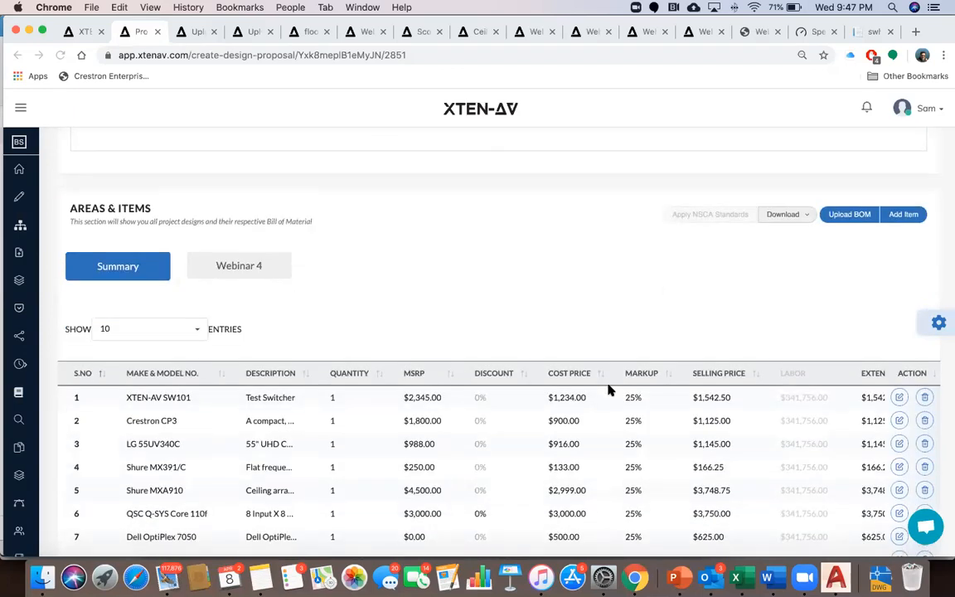
{"action": "scroll", "coordinate": [607, 390], "scroll_direction": "down", "scroll_amount": 3}
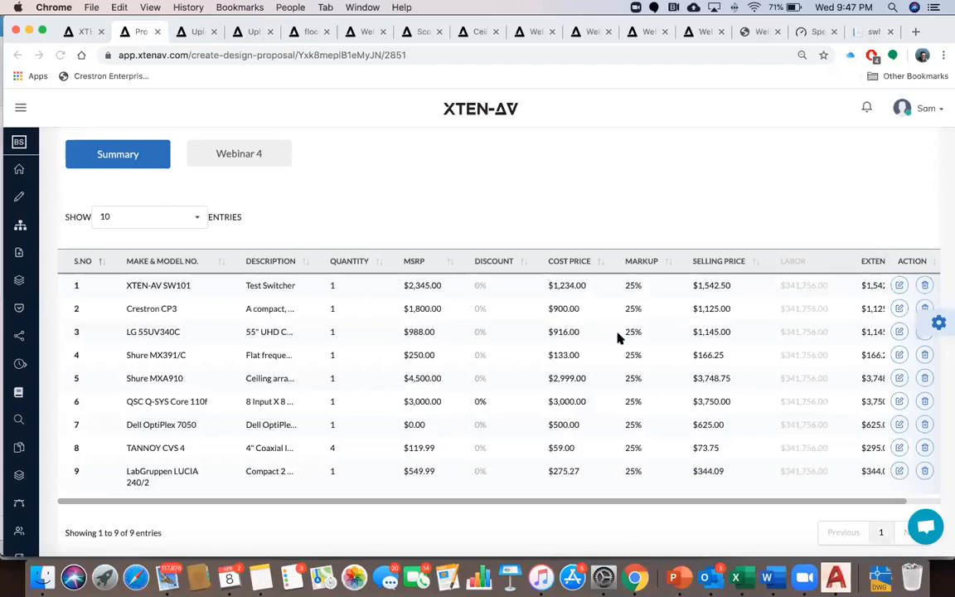
Review the proposal's general, advanced and PDF layout settings, including which BOM columns the PDF shows, and close them
{"action": "left_click", "coordinate": [940, 324]}
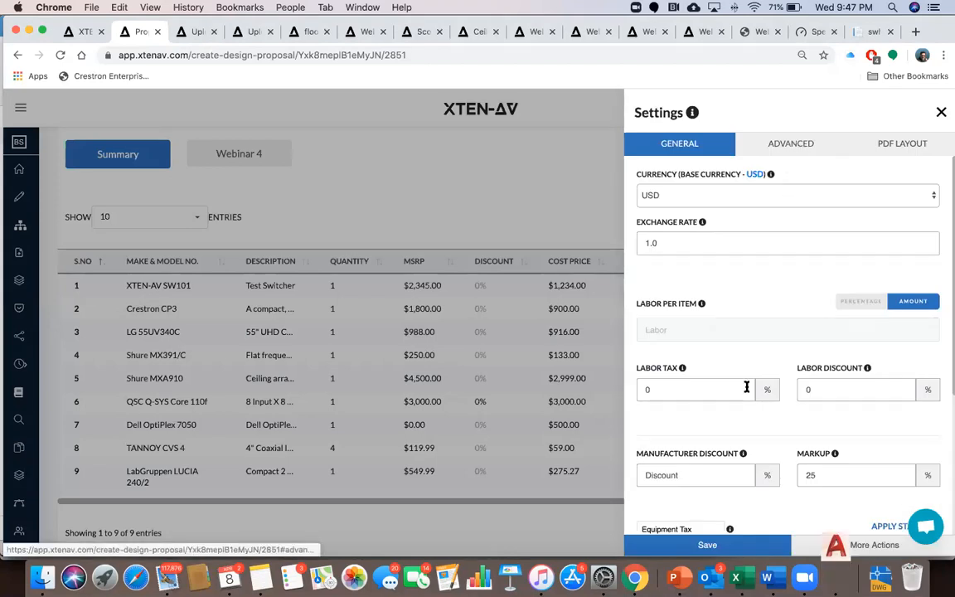
{"action": "scroll", "coordinate": [746, 388], "scroll_direction": "down", "scroll_amount": 5}
{"action": "scroll", "coordinate": [746, 392], "scroll_direction": "down", "scroll_amount": 1}
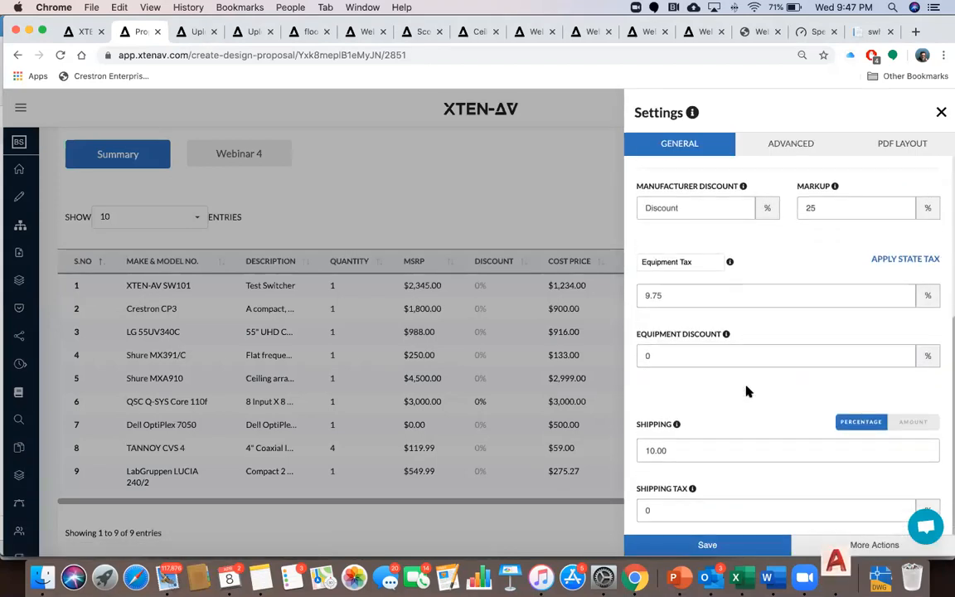
{"action": "left_click", "coordinate": [791, 146]}
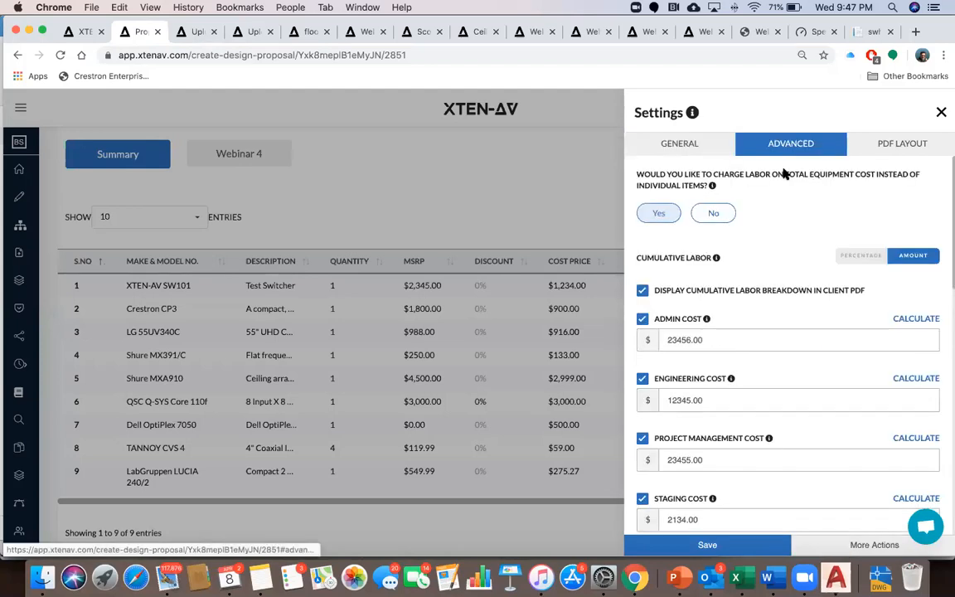
{"action": "scroll", "coordinate": [742, 425], "scroll_direction": "down", "scroll_amount": 5}
{"action": "scroll", "coordinate": [755, 425], "scroll_direction": "down", "scroll_amount": 10}
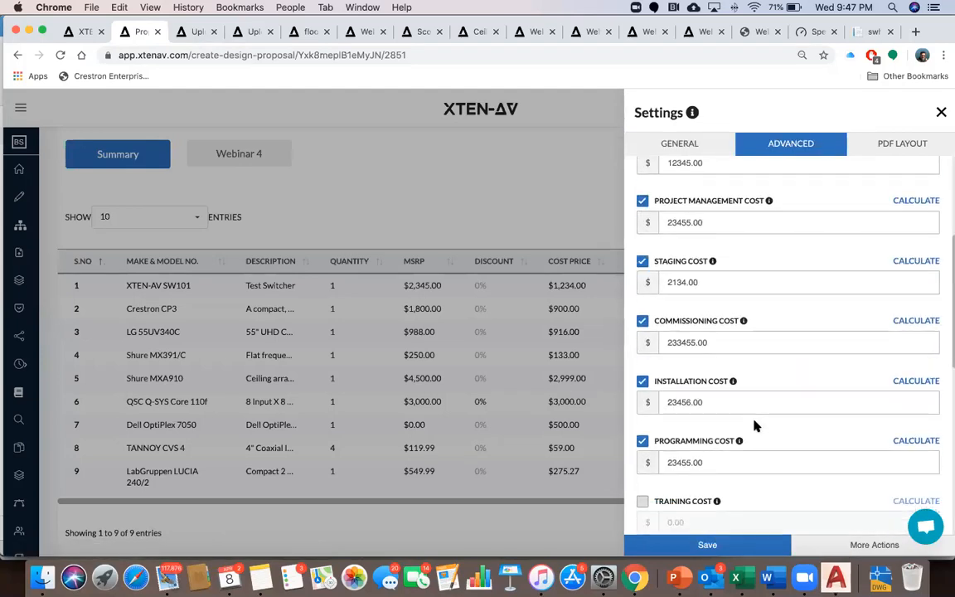
{"action": "left_click", "coordinate": [889, 146]}
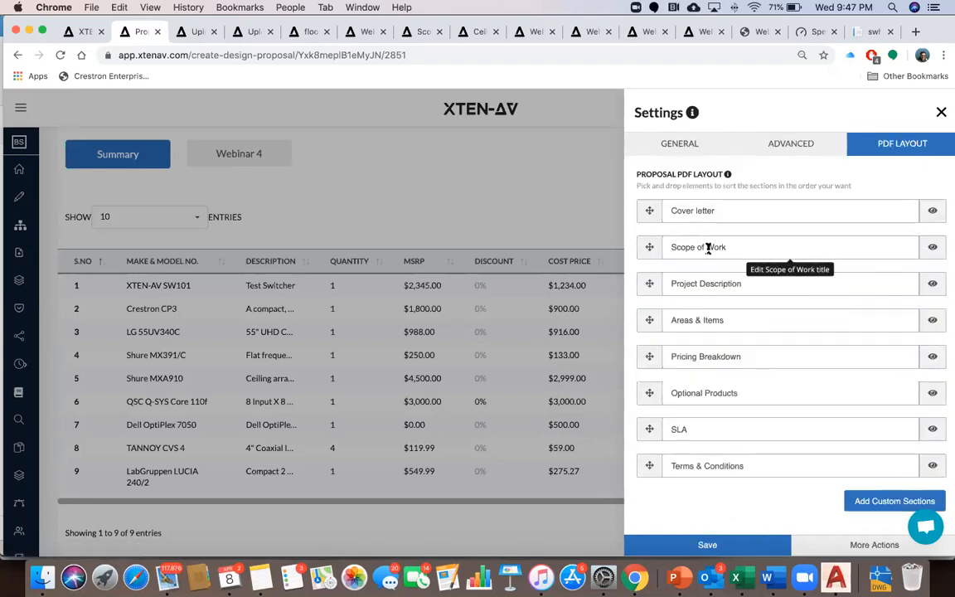
{"action": "left_click", "coordinate": [782, 146]}
{"action": "scroll", "coordinate": [770, 347], "scroll_direction": "down", "scroll_amount": 4}
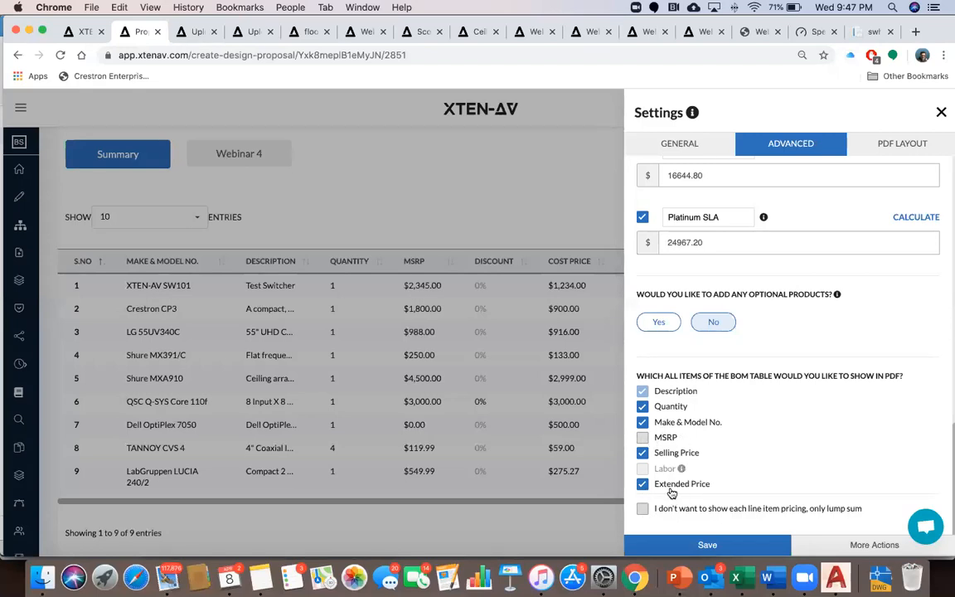
{"action": "left_click", "coordinate": [941, 111]}
Review the proposal's SLA section and its profit and pricing breakdown
{"action": "scroll", "coordinate": [604, 320], "scroll_direction": "down", "scroll_amount": 3}
{"action": "scroll", "coordinate": [673, 365], "scroll_direction": "down", "scroll_amount": 20}
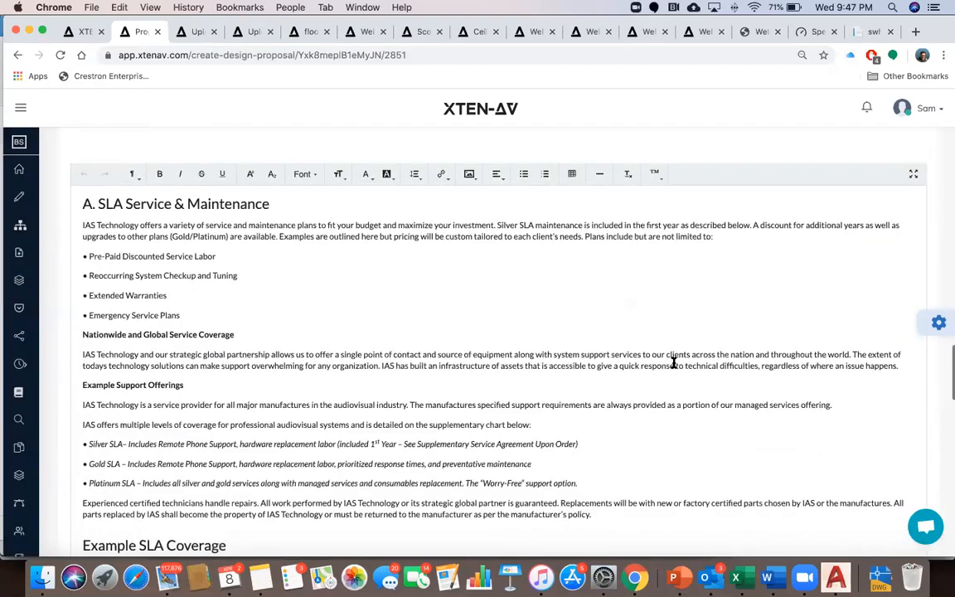
{"action": "scroll", "coordinate": [674, 365], "scroll_direction": "down", "scroll_amount": 10}
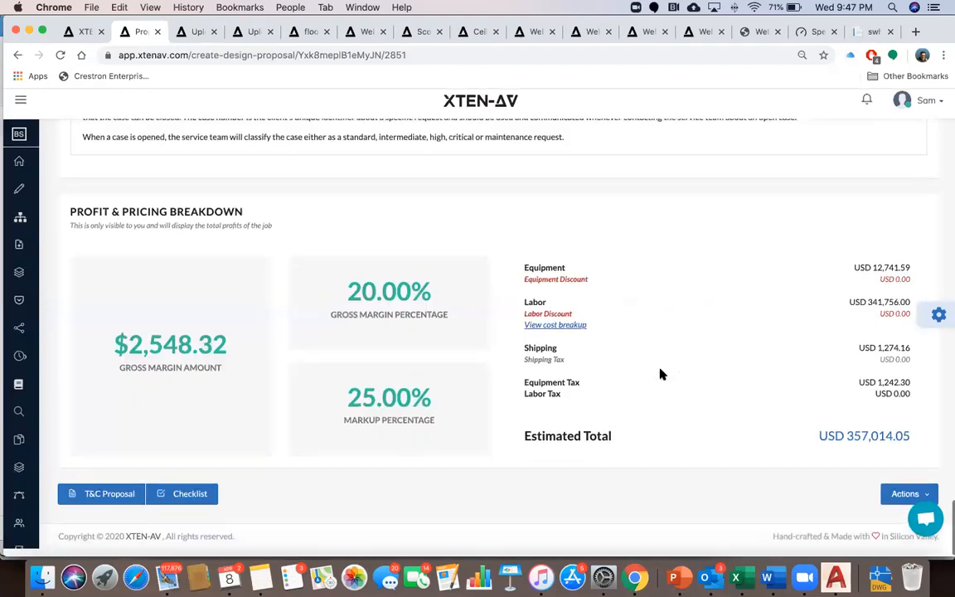
Review the proposal's accuracy checklist, covering its video, audio and control system questions, and close it
{"action": "left_click", "coordinate": [198, 503]}
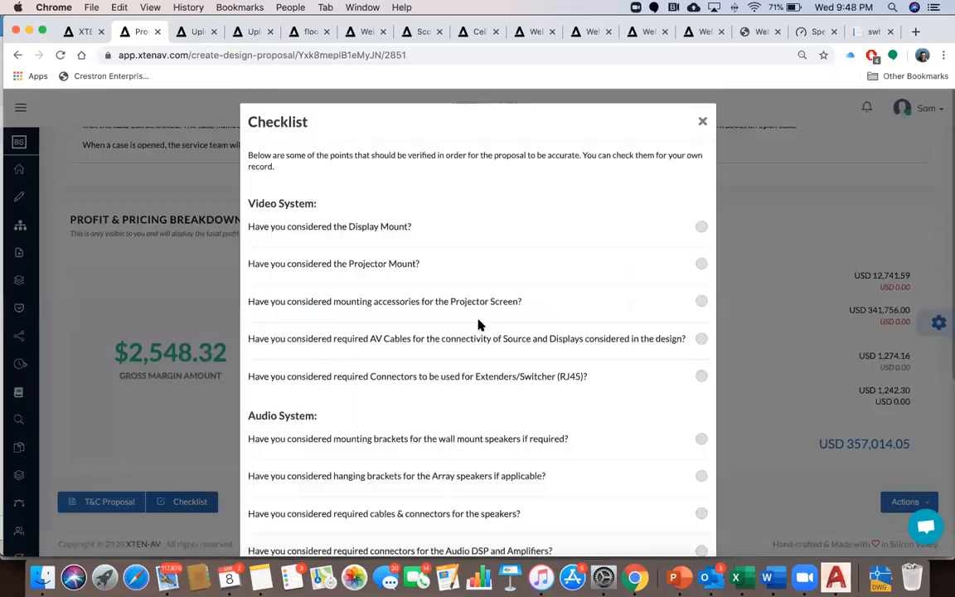
{"action": "scroll", "coordinate": [486, 324], "scroll_direction": "down", "scroll_amount": 2}
{"action": "scroll", "coordinate": [486, 324], "scroll_direction": "down", "scroll_amount": 3}
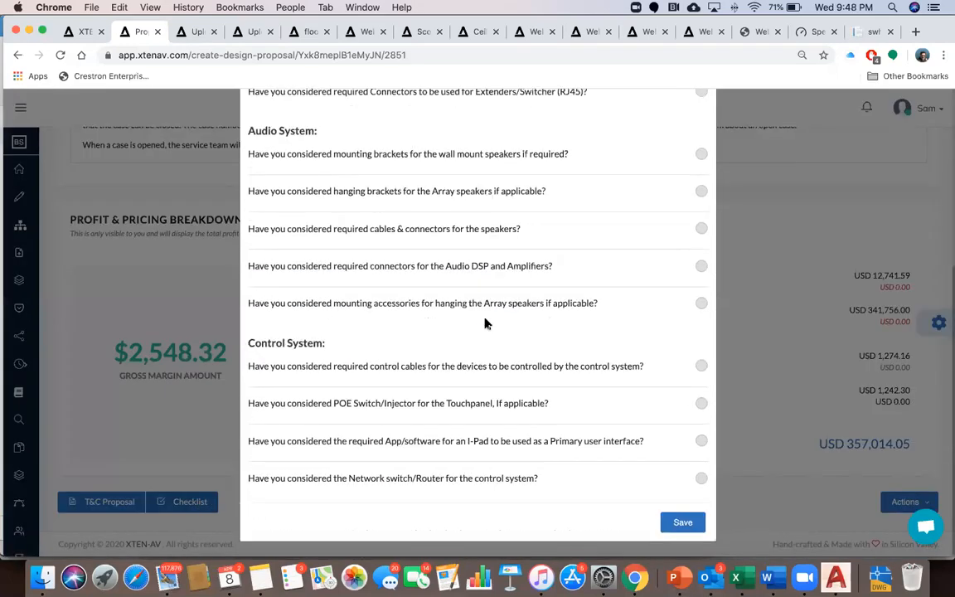
{"action": "scroll", "coordinate": [486, 324], "scroll_direction": "up", "scroll_amount": 4}
{"action": "scroll", "coordinate": [485, 325], "scroll_direction": "down", "scroll_amount": 4}
{"action": "scroll", "coordinate": [486, 324], "scroll_direction": "up", "scroll_amount": 4}
{"action": "left_click", "coordinate": [702, 123]}
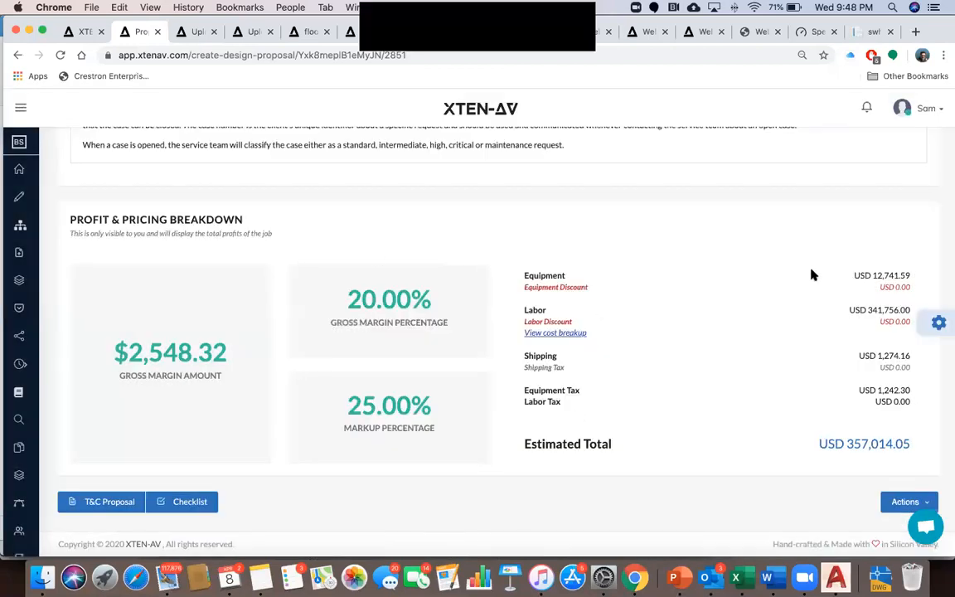
Preview the client PDF of the Webinar 4 Proposal, look through its pages from cover to end, and close it
{"action": "scroll", "coordinate": [812, 275], "scroll_direction": "up", "scroll_amount": 15}
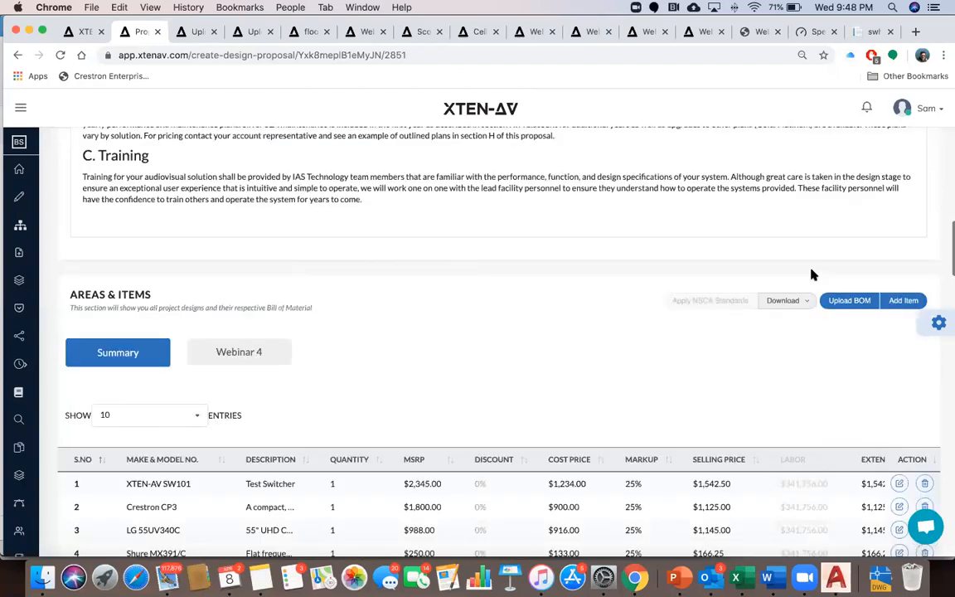
{"action": "scroll", "coordinate": [812, 275], "scroll_direction": "up", "scroll_amount": 10}
{"action": "left_click", "coordinate": [908, 162]}
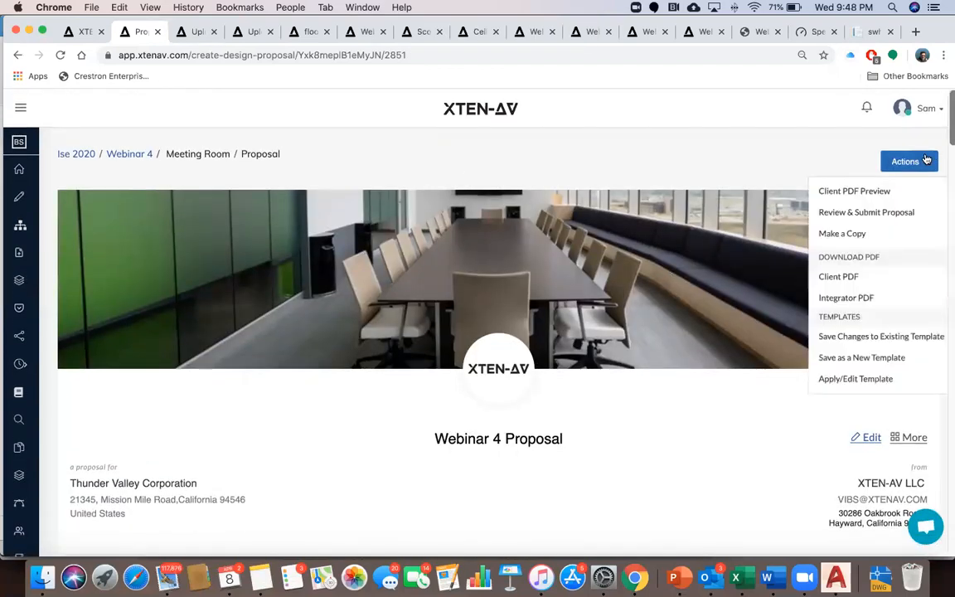
{"action": "left_click", "coordinate": [878, 191]}
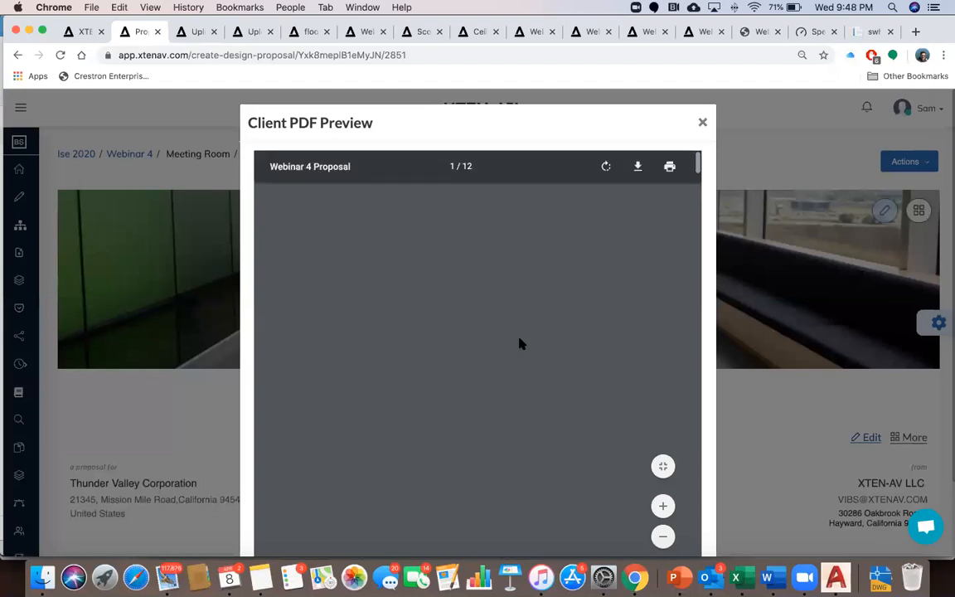
{"action": "scroll", "coordinate": [512, 369], "scroll_direction": "down", "scroll_amount": 10}
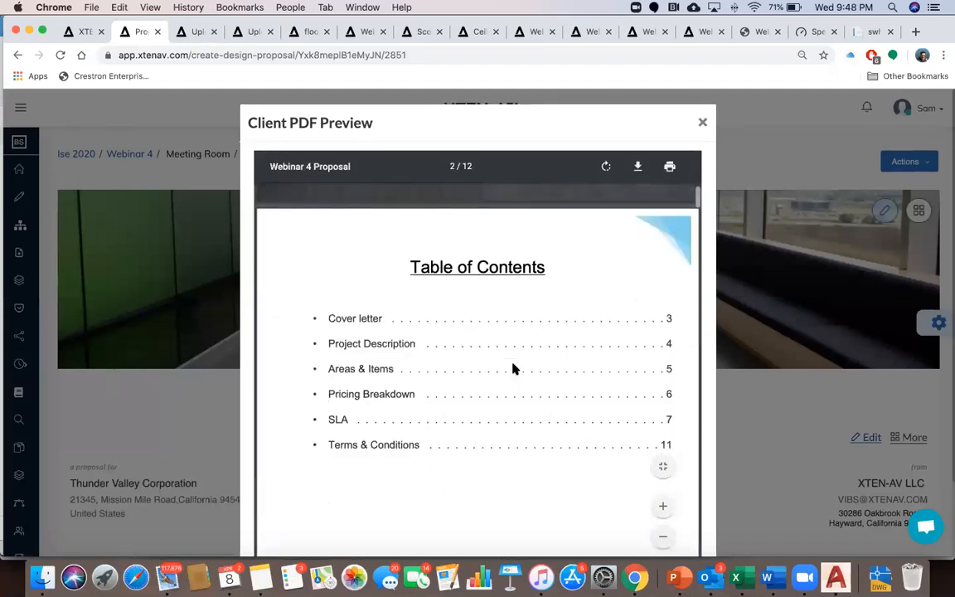
{"action": "scroll", "coordinate": [512, 368], "scroll_direction": "down", "scroll_amount": 15}
{"action": "scroll", "coordinate": [513, 368], "scroll_direction": "down", "scroll_amount": 15}
{"action": "scroll", "coordinate": [512, 368], "scroll_direction": "down", "scroll_amount": 15}
{"action": "scroll", "coordinate": [513, 368], "scroll_direction": "down", "scroll_amount": 6}
{"action": "scroll", "coordinate": [513, 368], "scroll_direction": "up", "scroll_amount": 5}
{"action": "scroll", "coordinate": [512, 368], "scroll_direction": "up", "scroll_amount": 20}
{"action": "scroll", "coordinate": [512, 369], "scroll_direction": "up", "scroll_amount": 8}
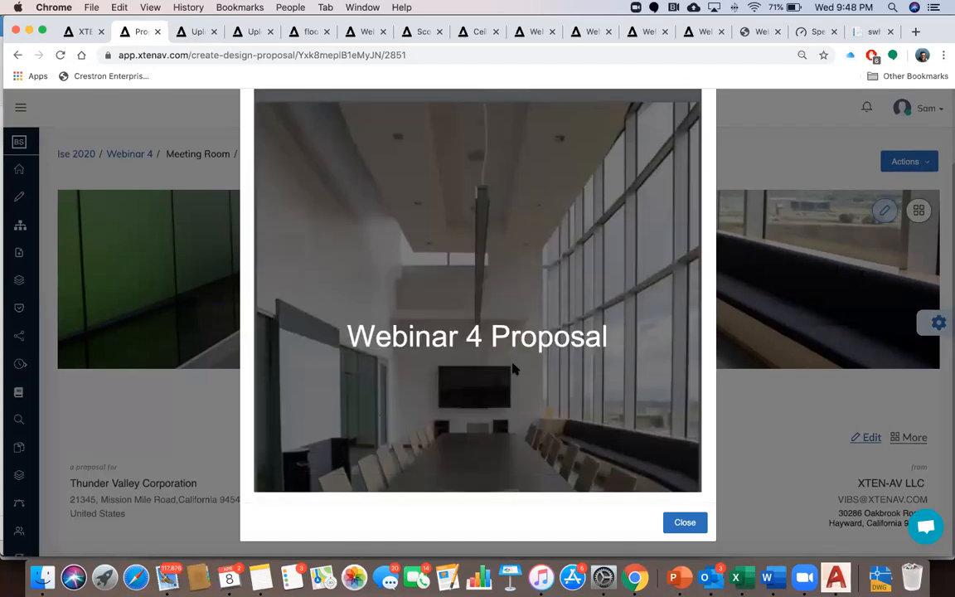
{"action": "left_click", "coordinate": [684, 523]}
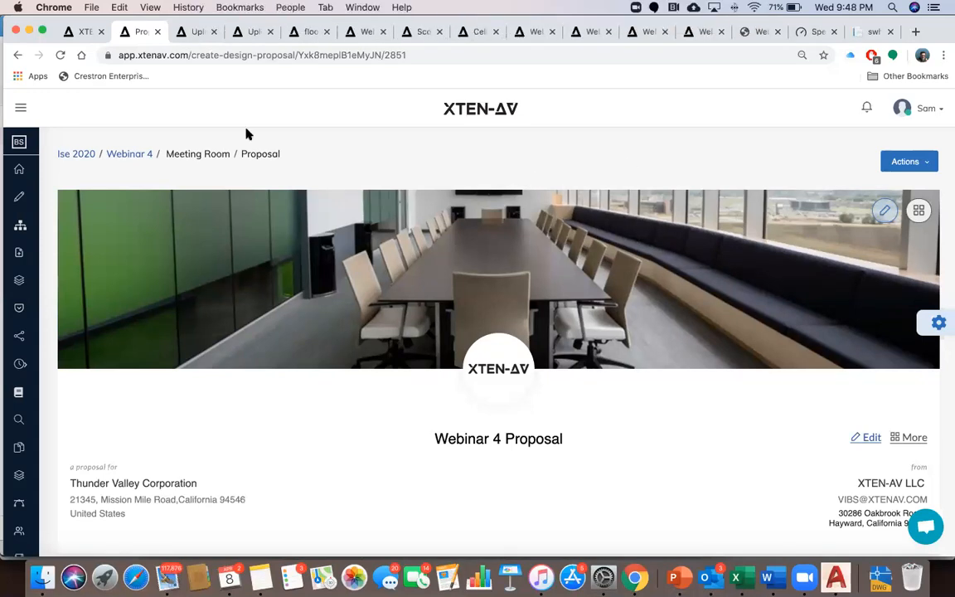
Open the product information for the Crestron CP3 and the spec sheet for the Shure MXA910 from the product list
{"action": "left_click", "coordinate": [71, 32]}
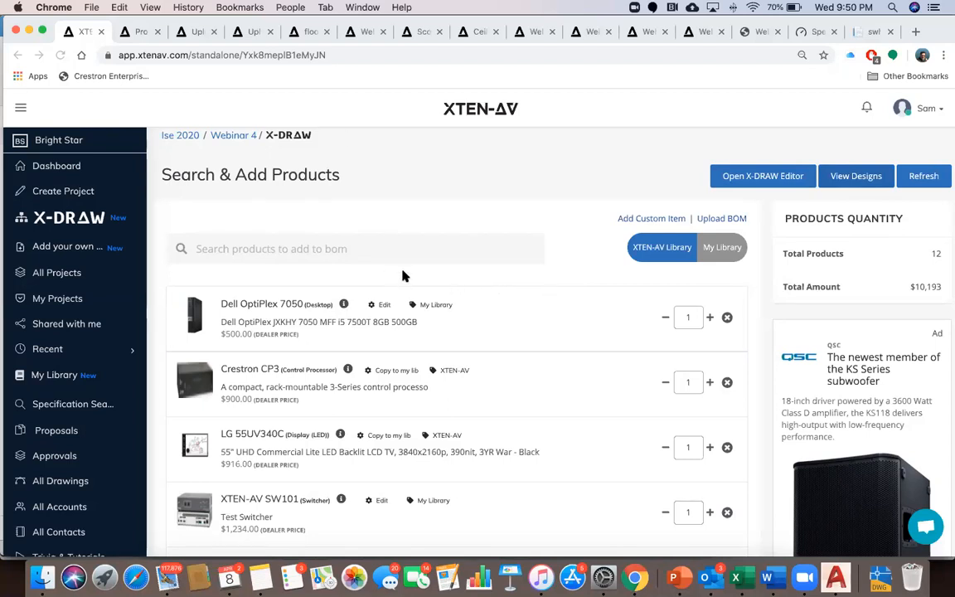
{"action": "left_click", "coordinate": [136, 31]}
{"action": "left_click", "coordinate": [81, 34]}
{"action": "left_click", "coordinate": [349, 370]}
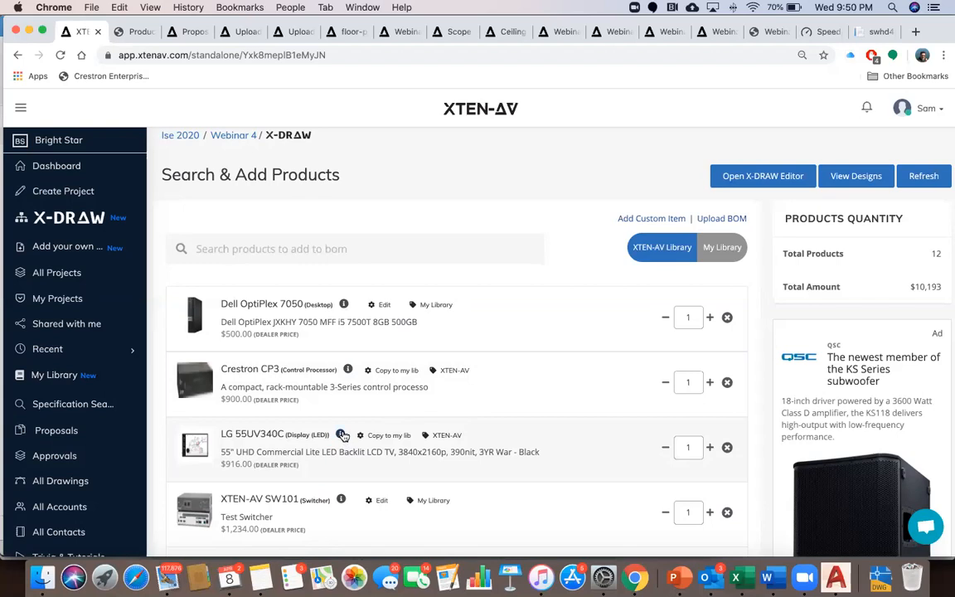
{"action": "scroll", "coordinate": [335, 426], "scroll_direction": "down", "scroll_amount": 2}
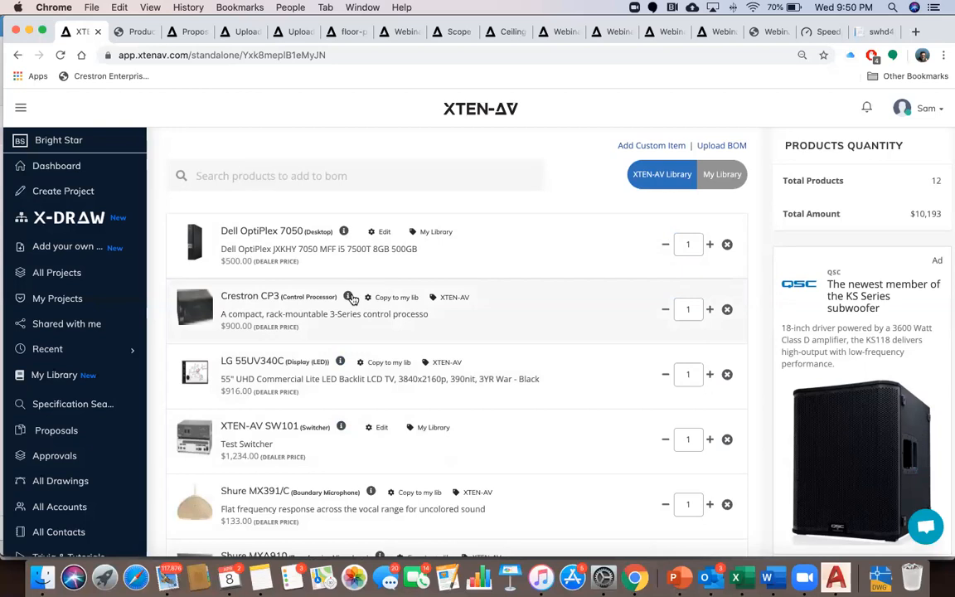
{"action": "scroll", "coordinate": [359, 425], "scroll_direction": "down", "scroll_amount": 1}
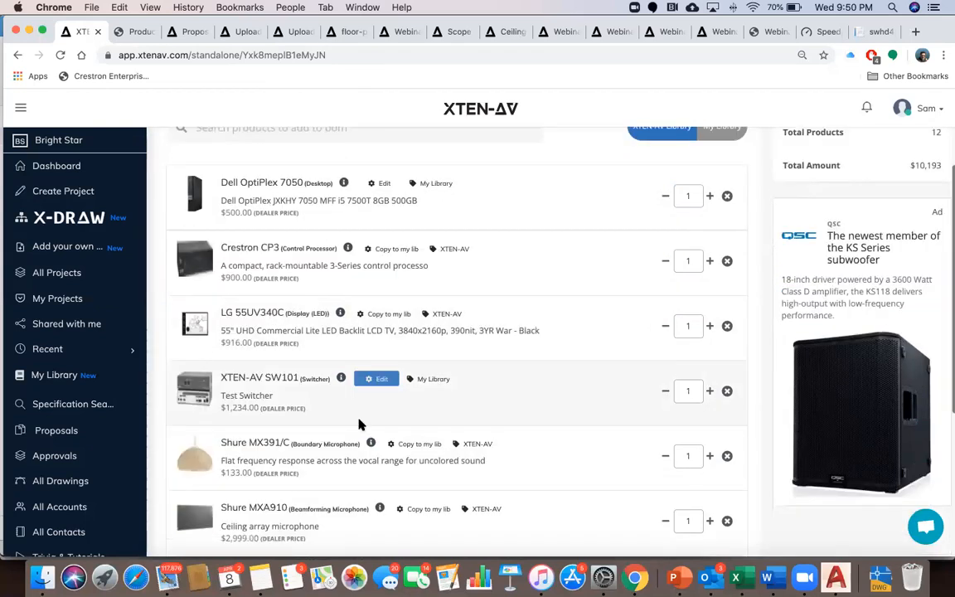
{"action": "scroll", "coordinate": [359, 425], "scroll_direction": "down", "scroll_amount": 2}
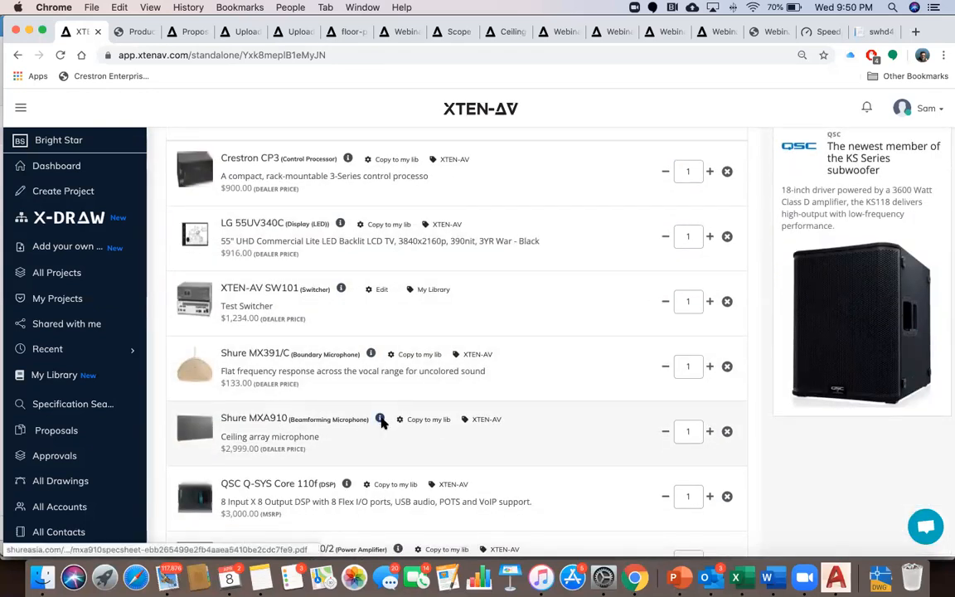
{"action": "left_click", "coordinate": [380, 420]}
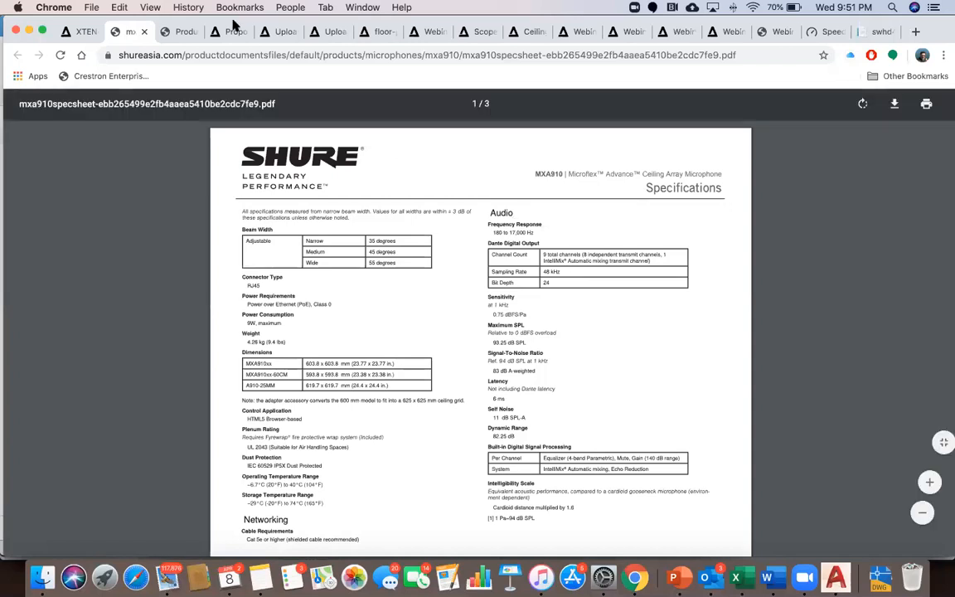
Revisit the proposal, floor plans and signal flow diagram, ending on the Webinar 4 line schematic
{"action": "left_click", "coordinate": [229, 34]}
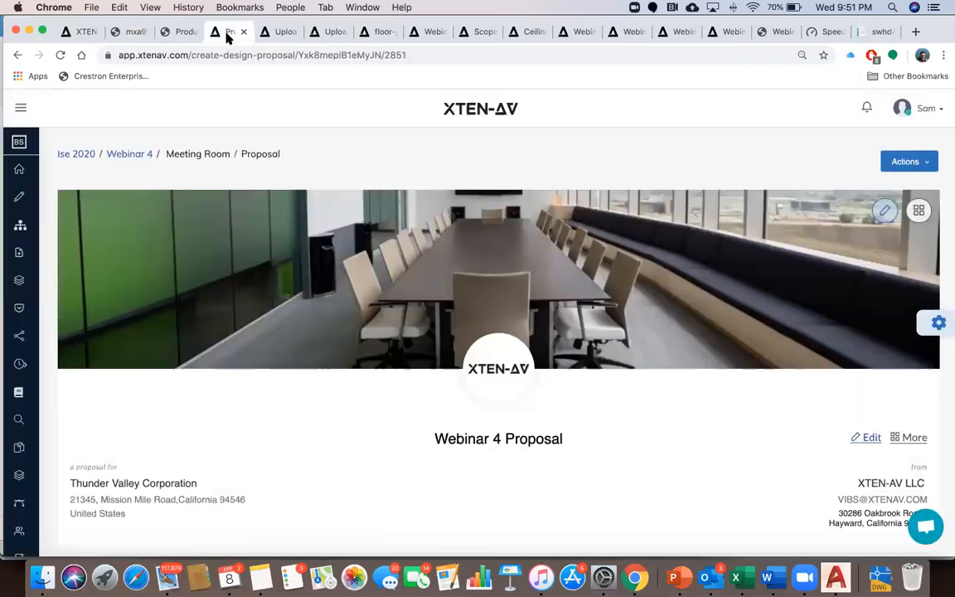
{"action": "left_click", "coordinate": [320, 32]}
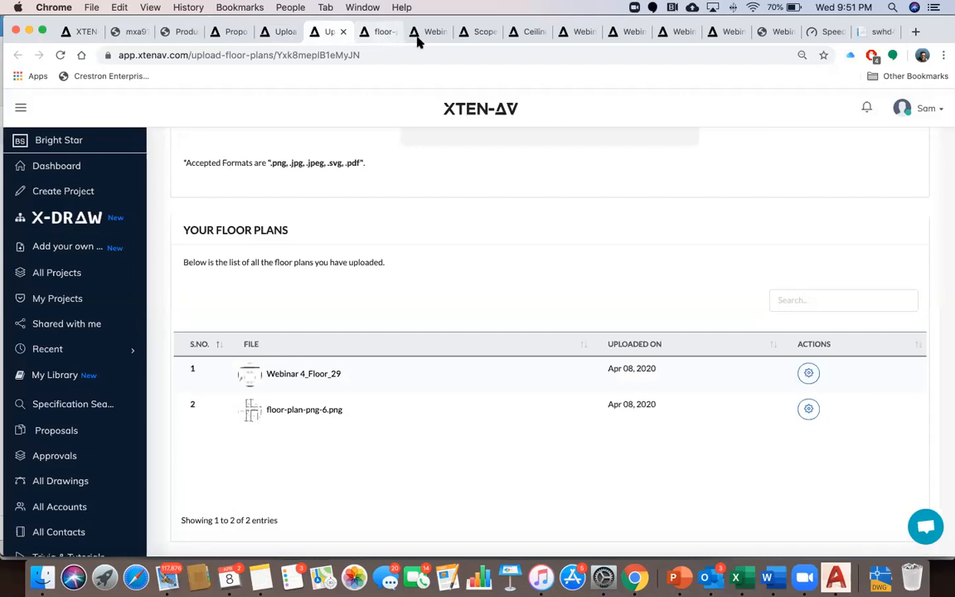
{"action": "left_click", "coordinate": [387, 33]}
{"action": "left_click", "coordinate": [429, 34]}
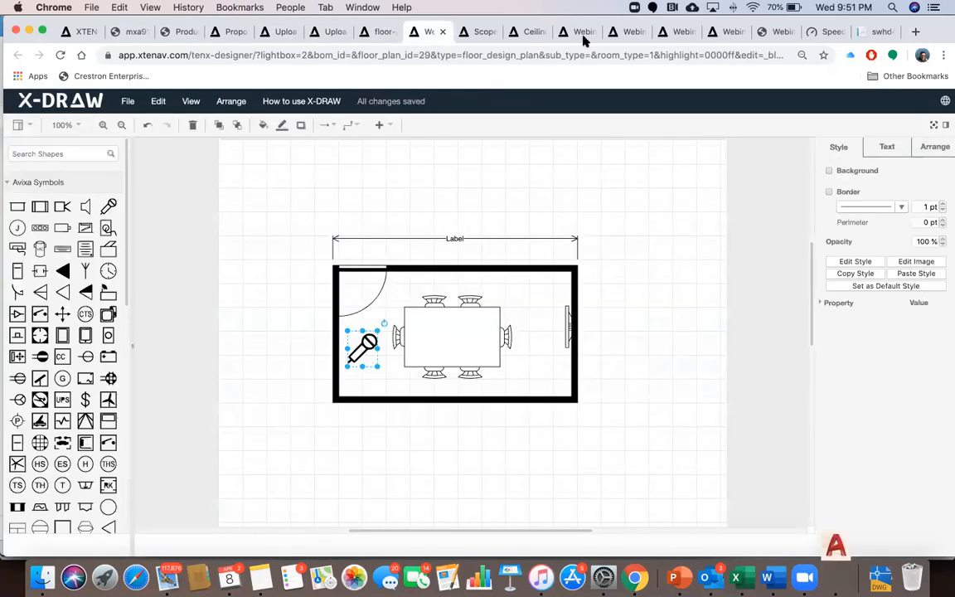
{"action": "left_click", "coordinate": [670, 33]}
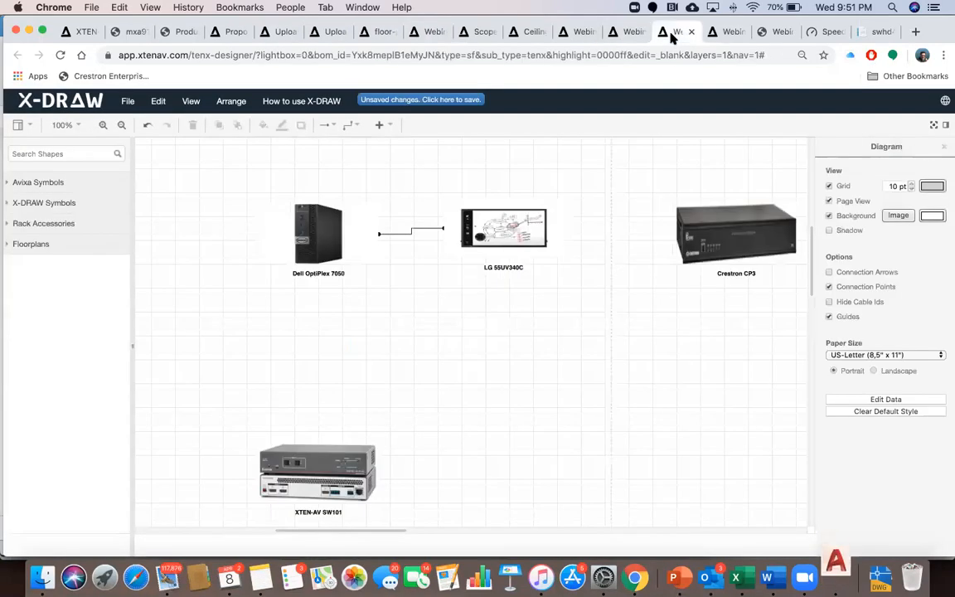
{"action": "left_click", "coordinate": [726, 33]}
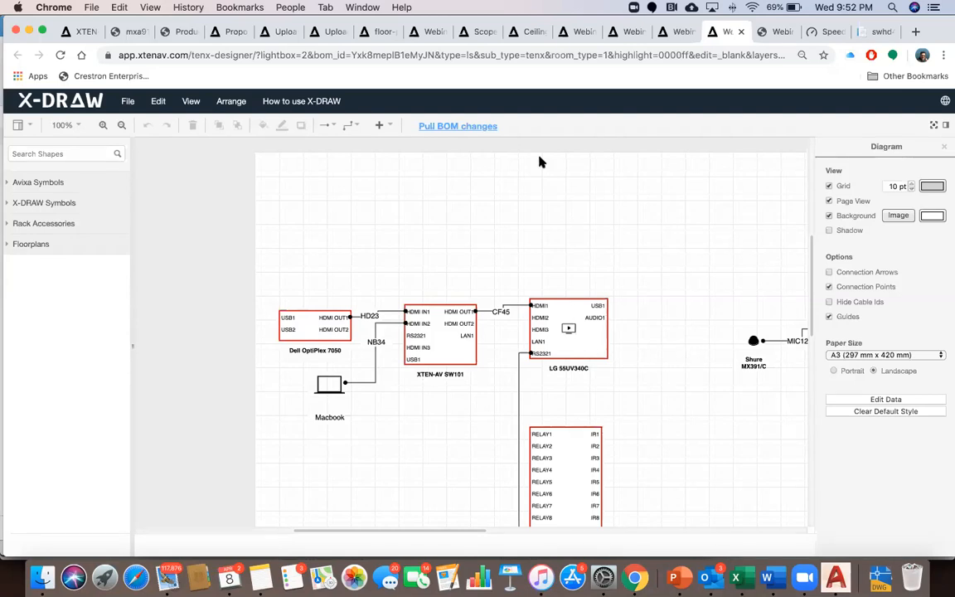
View the organization settings and the organization logo upload page from the account options
{"action": "left_click", "coordinate": [79, 31]}
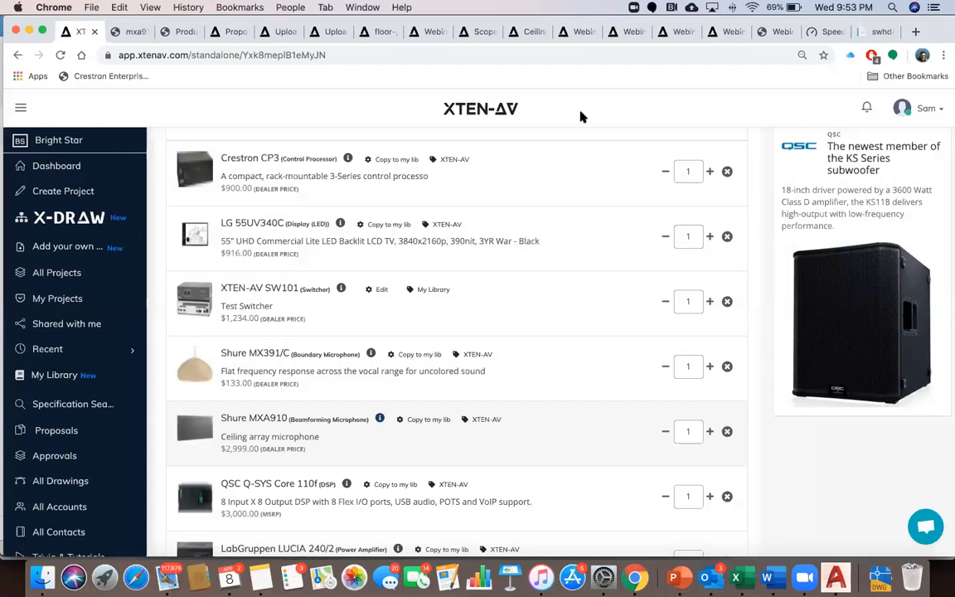
{"action": "left_click", "coordinate": [935, 110]}
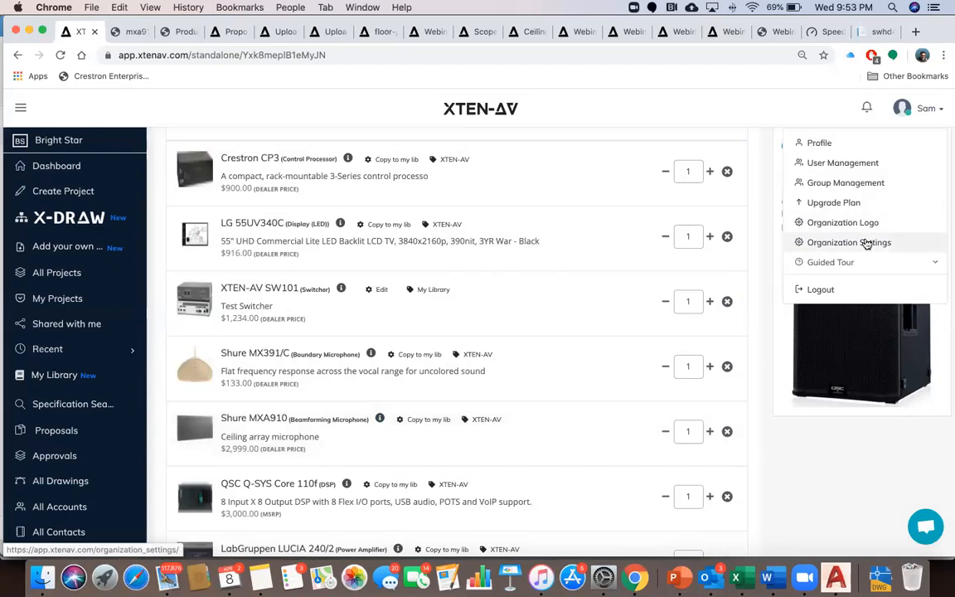
{"action": "left_click", "coordinate": [866, 243]}
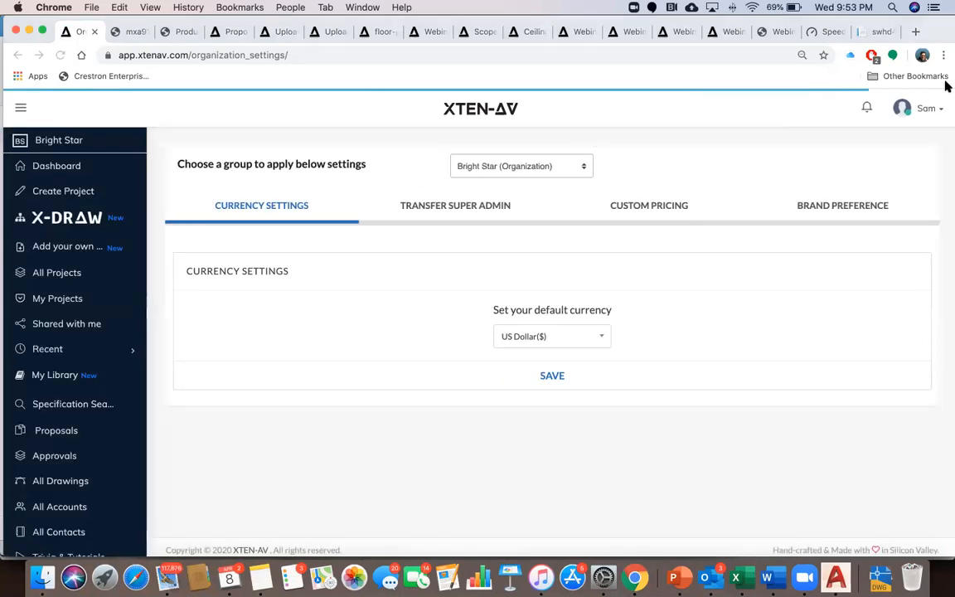
{"action": "left_click", "coordinate": [931, 109]}
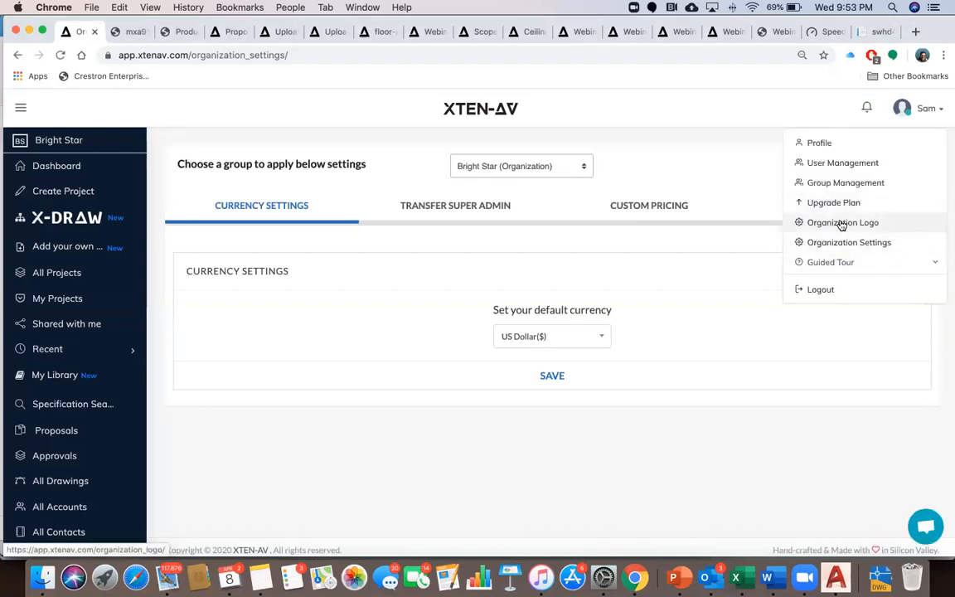
{"action": "left_click", "coordinate": [842, 223]}
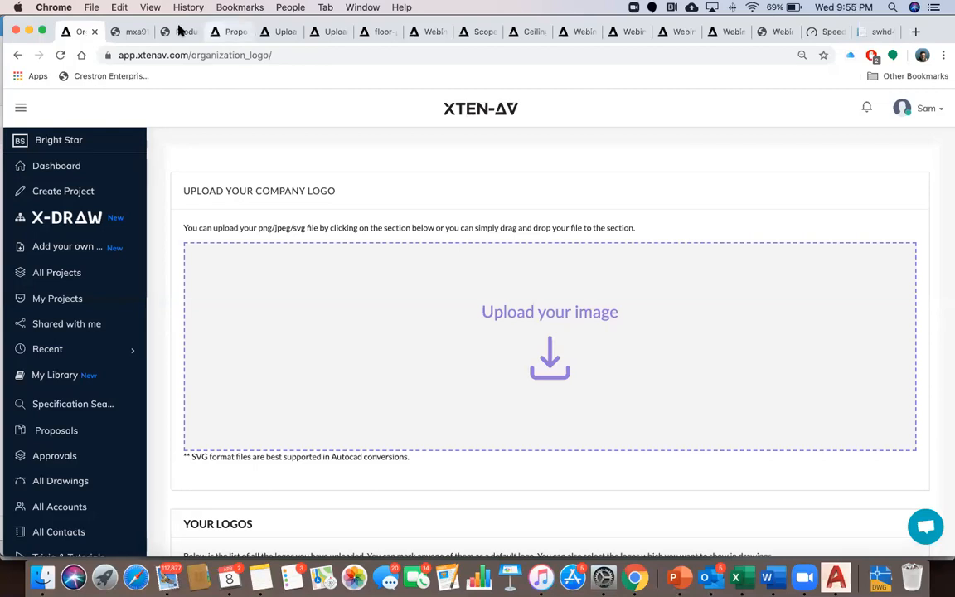
Look back through the open proposal, attachments, MXA910 spec sheet, organization and floor plan pages
{"action": "left_click", "coordinate": [217, 31]}
{"action": "left_click", "coordinate": [282, 32]}
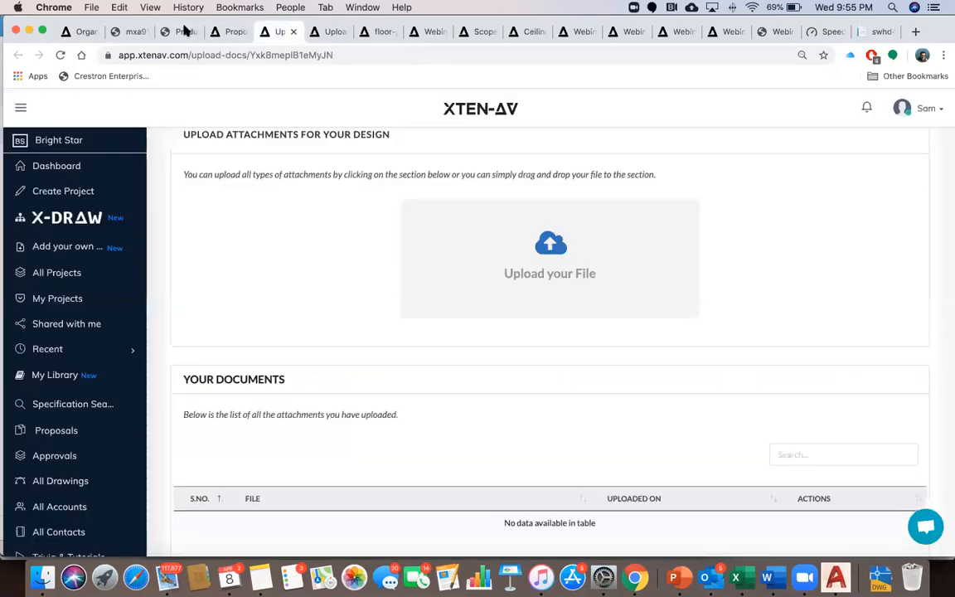
{"action": "left_click", "coordinate": [91, 31]}
{"action": "left_click", "coordinate": [132, 31]}
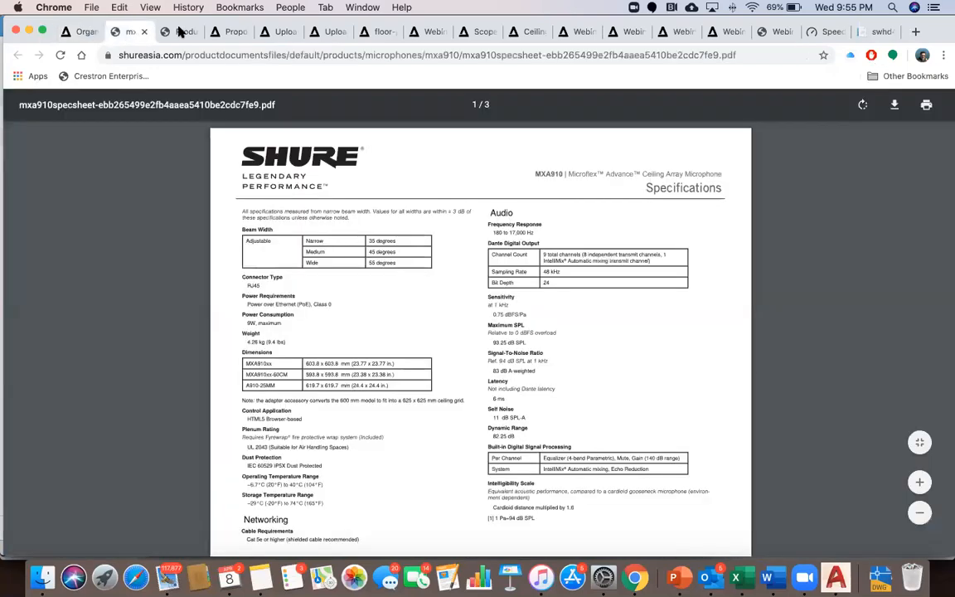
{"action": "left_click", "coordinate": [180, 31]}
{"action": "left_click", "coordinate": [60, 31]}
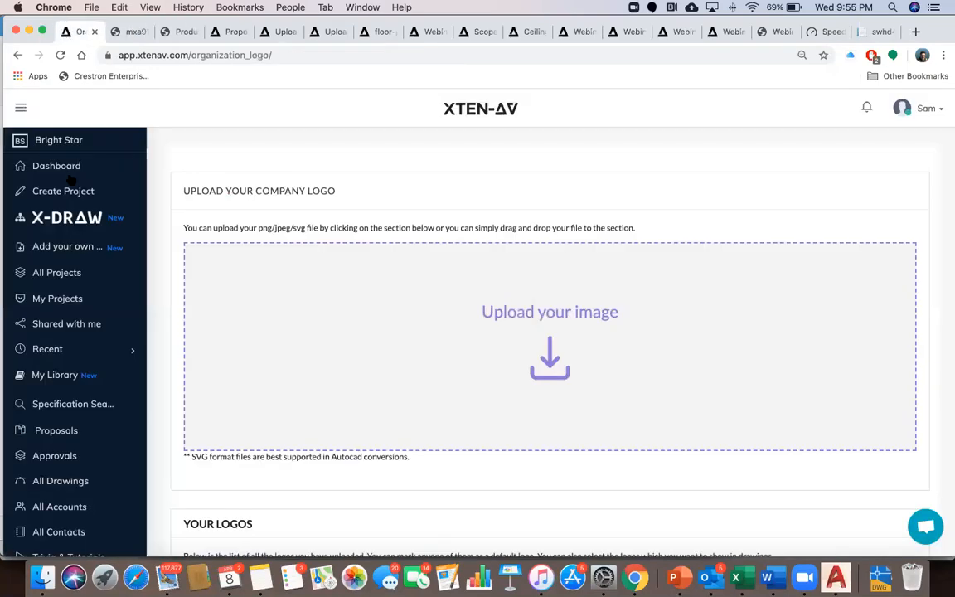
{"action": "left_click", "coordinate": [19, 55]}
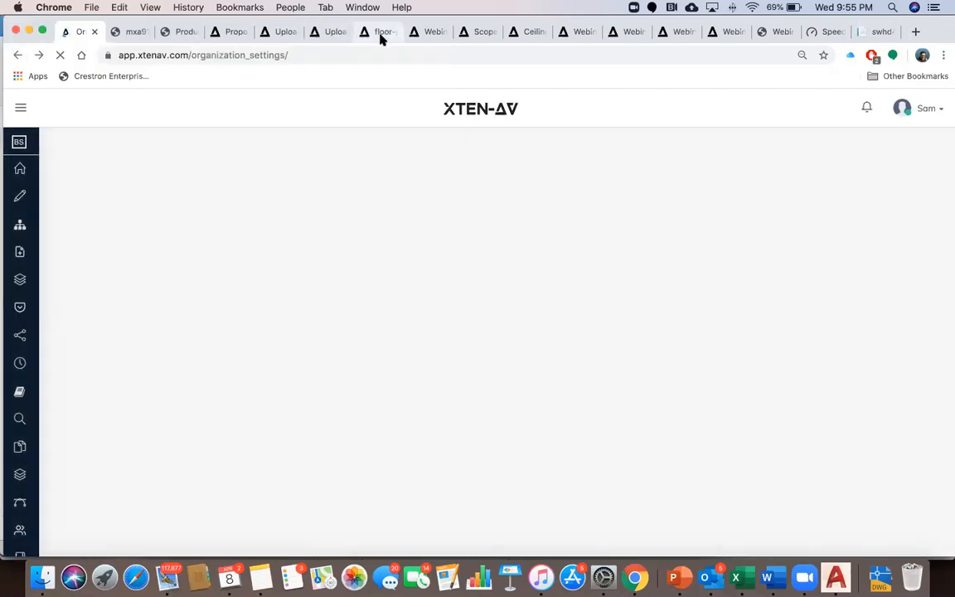
{"action": "left_click", "coordinate": [380, 31]}
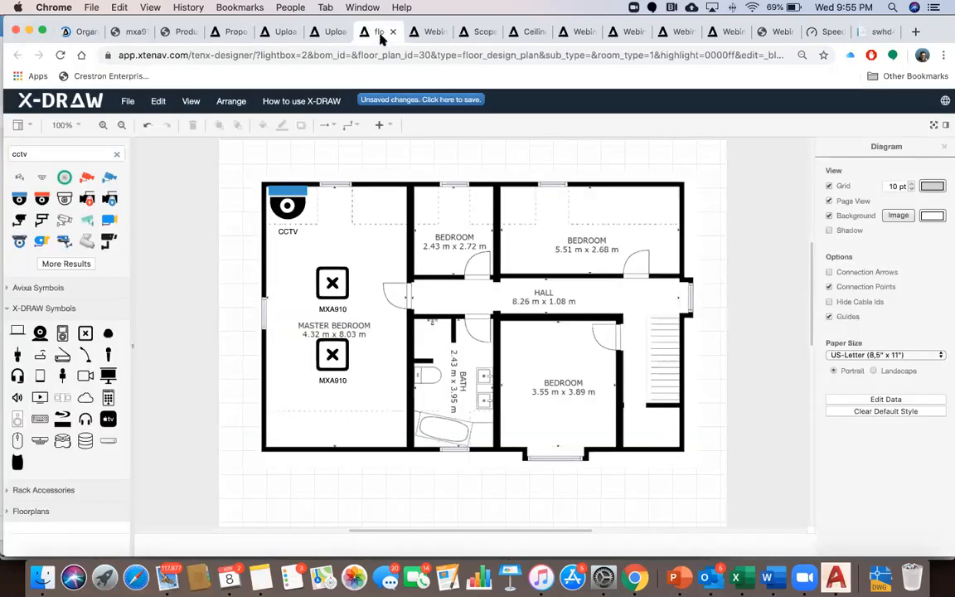
{"action": "left_click", "coordinate": [433, 33]}
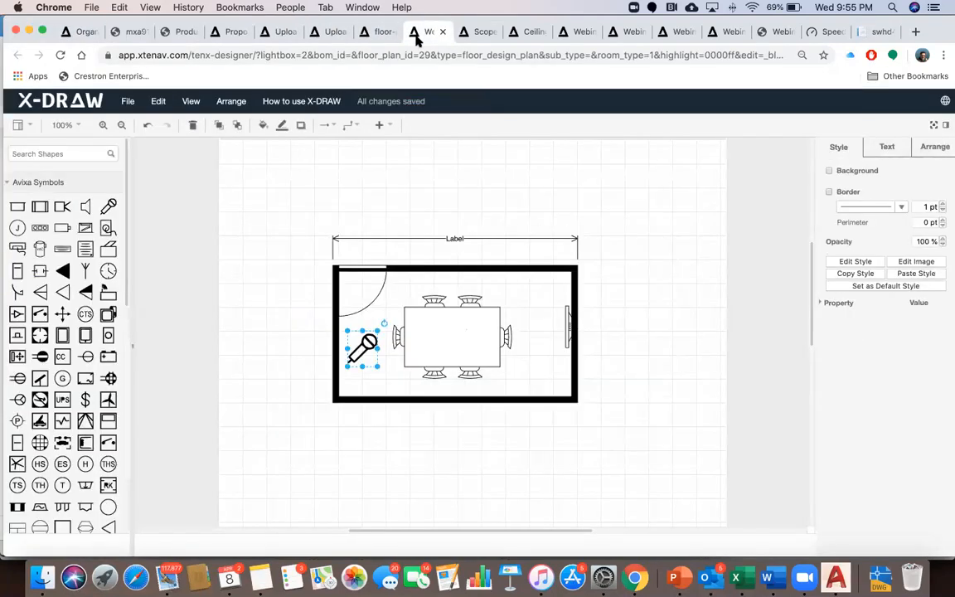
Open the dashboard, and return to the Webinar 4 design overview from its cable schedule
{"action": "left_click", "coordinate": [82, 33]}
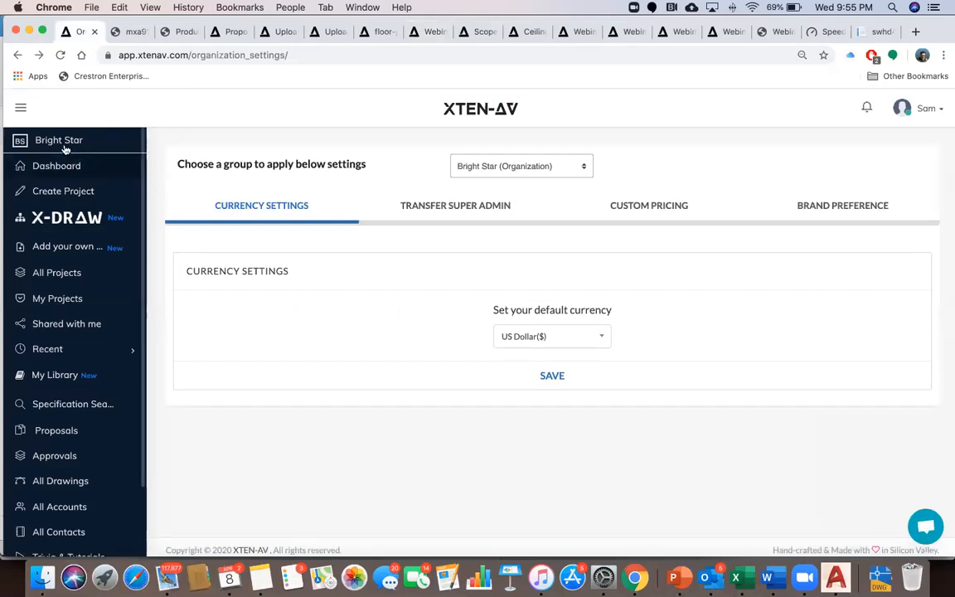
{"action": "left_click", "coordinate": [48, 165]}
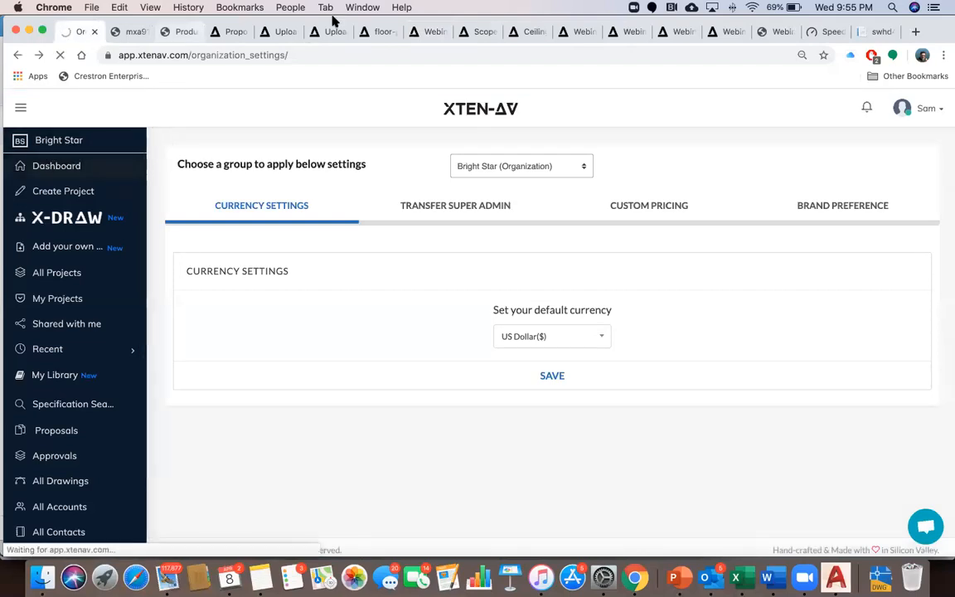
{"action": "left_click", "coordinate": [584, 33]}
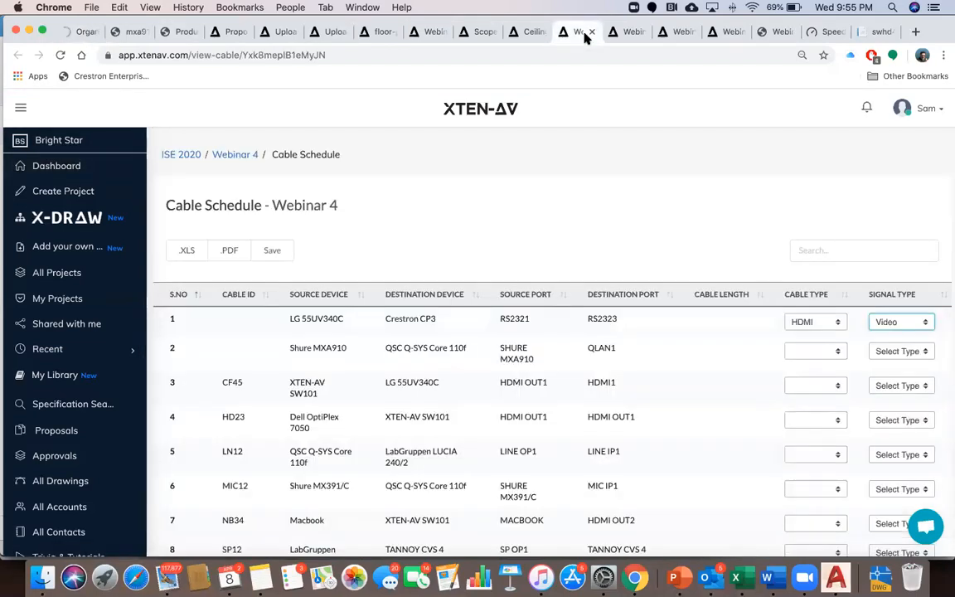
{"action": "left_click", "coordinate": [237, 157]}
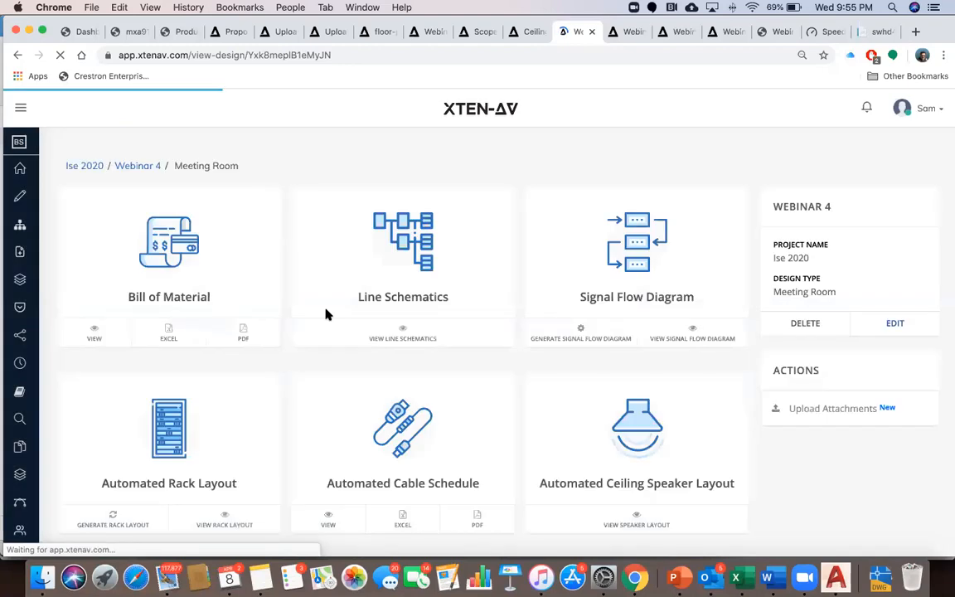
Open the Webinar 4 design for editing and copy the Crestron CP3 from its product list into the personal library
{"action": "left_click", "coordinate": [896, 325]}
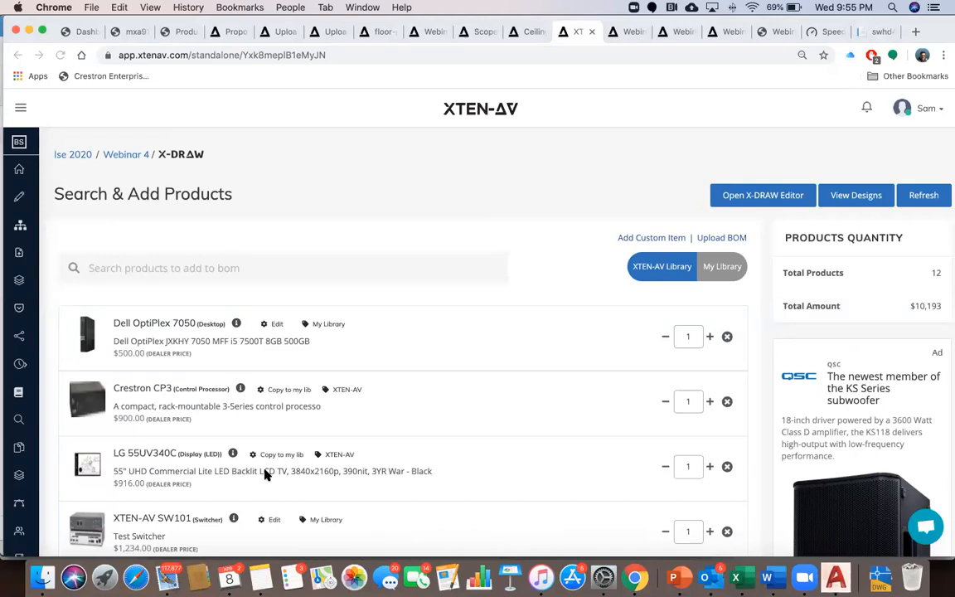
{"action": "scroll", "coordinate": [266, 474], "scroll_direction": "down", "scroll_amount": 3}
{"action": "scroll", "coordinate": [265, 474], "scroll_direction": "down", "scroll_amount": 10}
{"action": "scroll", "coordinate": [265, 475], "scroll_direction": "up", "scroll_amount": 8}
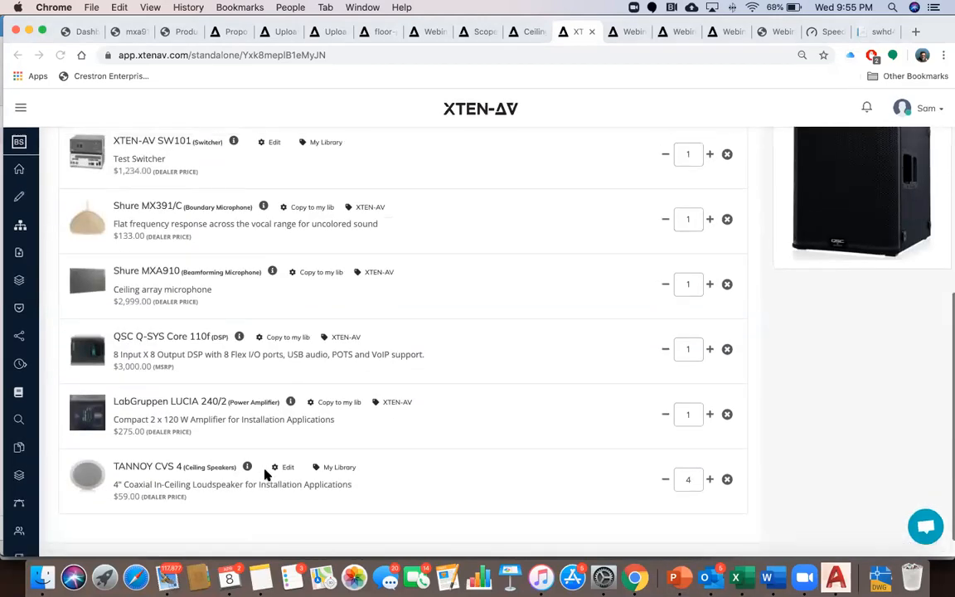
{"action": "scroll", "coordinate": [266, 474], "scroll_direction": "up", "scroll_amount": 2}
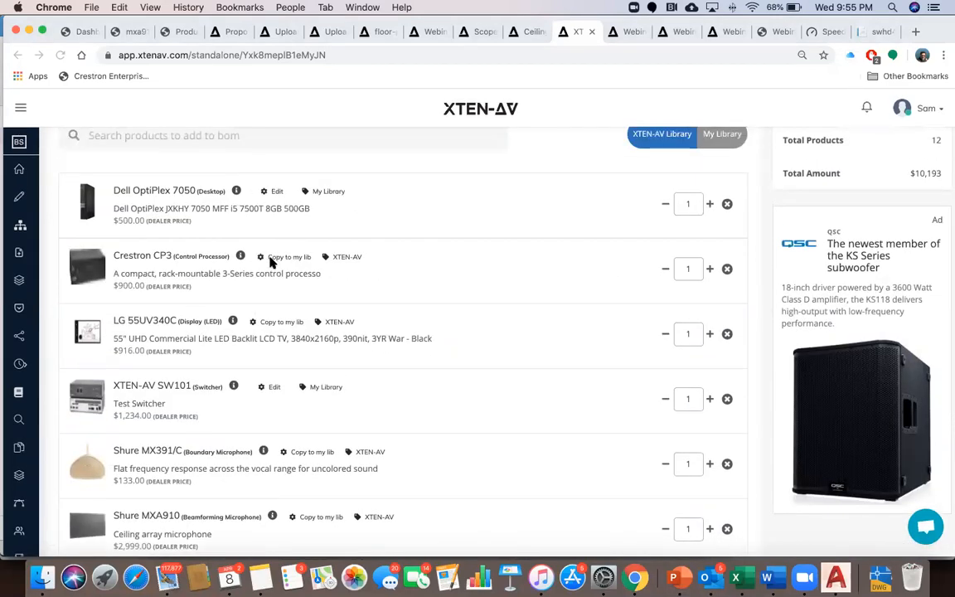
{"action": "left_click", "coordinate": [284, 257]}
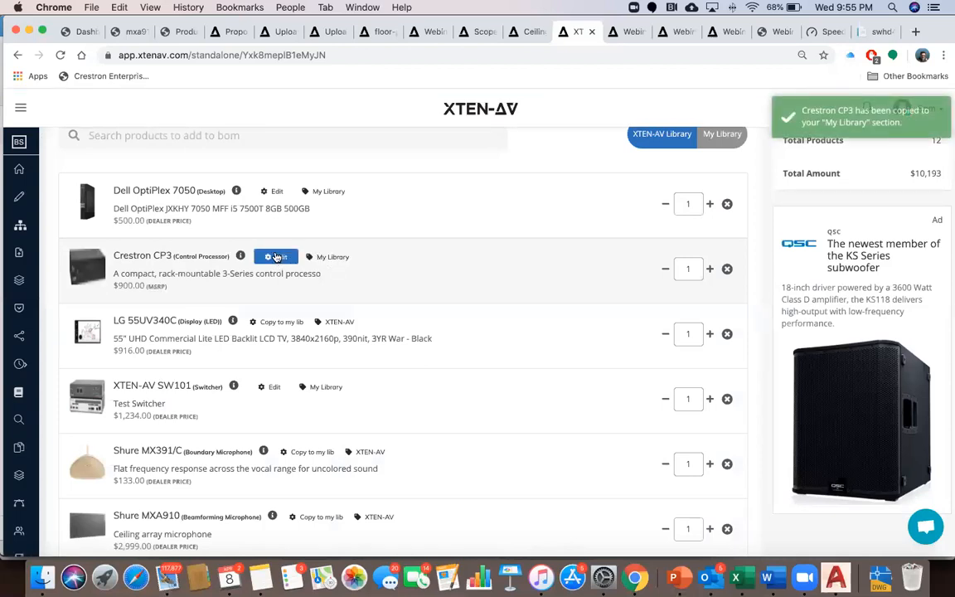
Edit the copied Crestron CP3, accept overwriting the library's ports data, and proceed from its product details to the device's port setup
{"action": "left_click", "coordinate": [277, 257]}
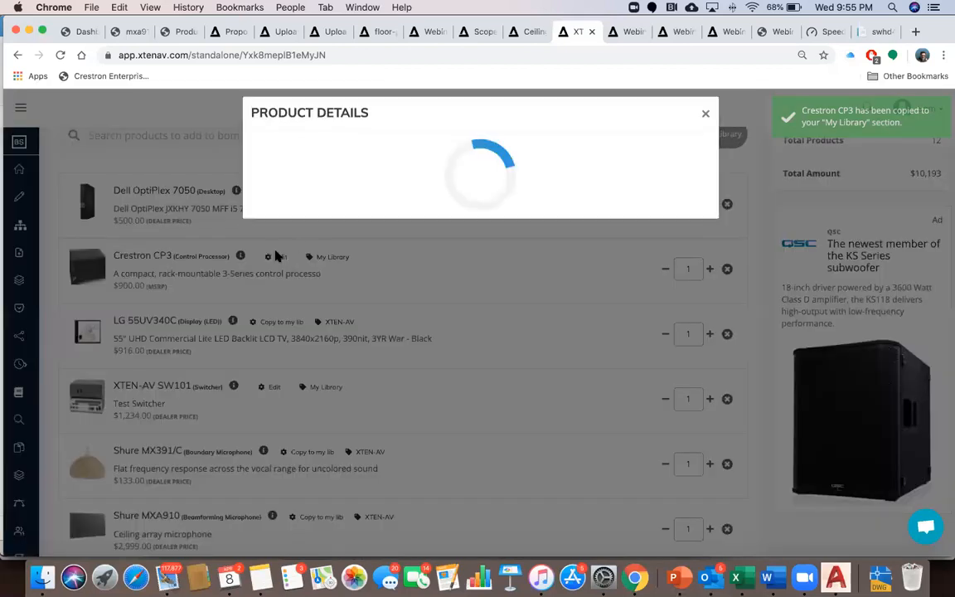
{"action": "left_click", "coordinate": [404, 377]}
{"action": "left_click", "coordinate": [412, 369]}
{"action": "left_click", "coordinate": [678, 415]}
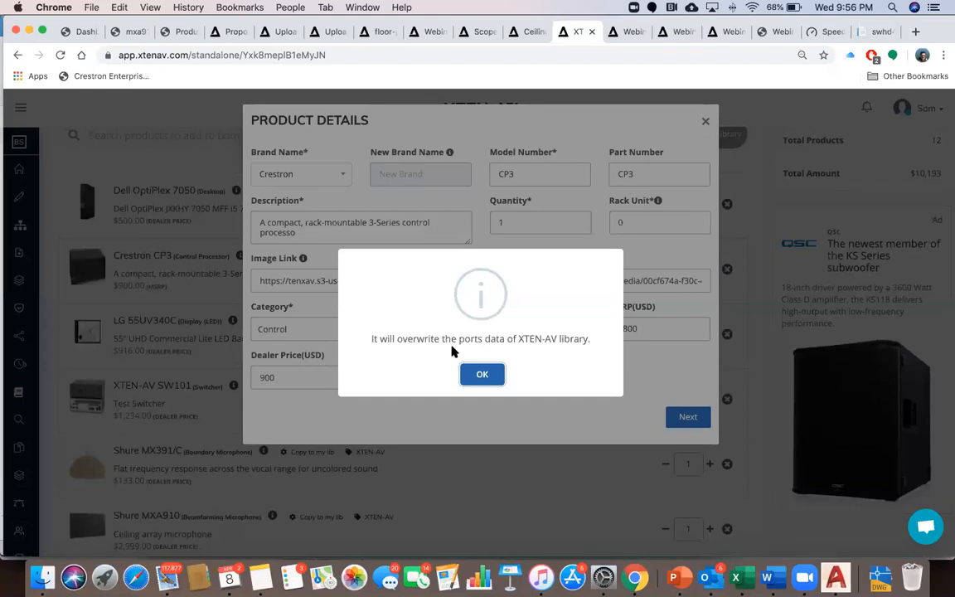
{"action": "left_click", "coordinate": [481, 375]}
{"action": "left_click", "coordinate": [678, 417]}
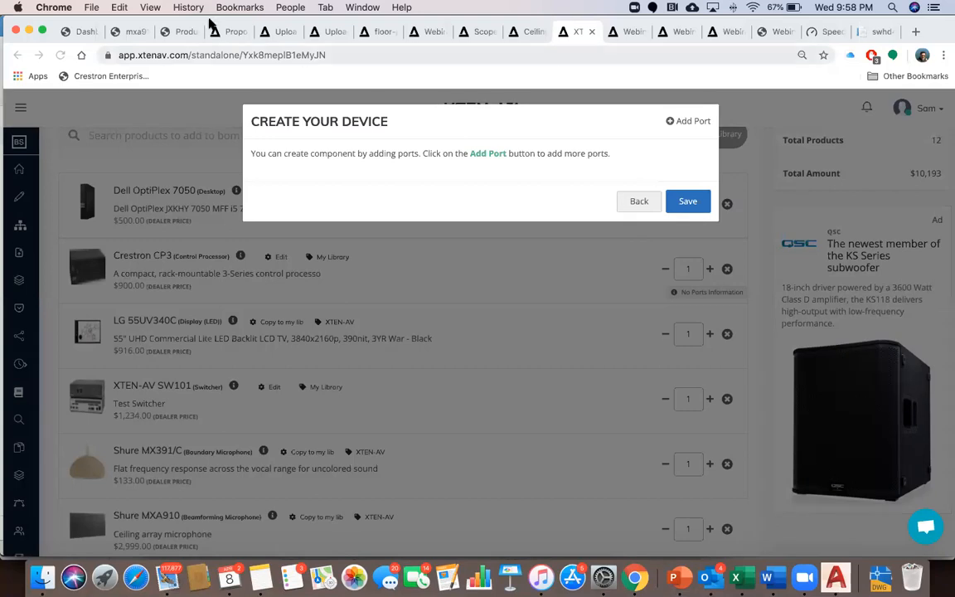
Look back through the open attachment, floor plan upload and proposal pages, ending on the team dashboard
{"action": "left_click", "coordinate": [276, 32]}
{"action": "left_click", "coordinate": [326, 32]}
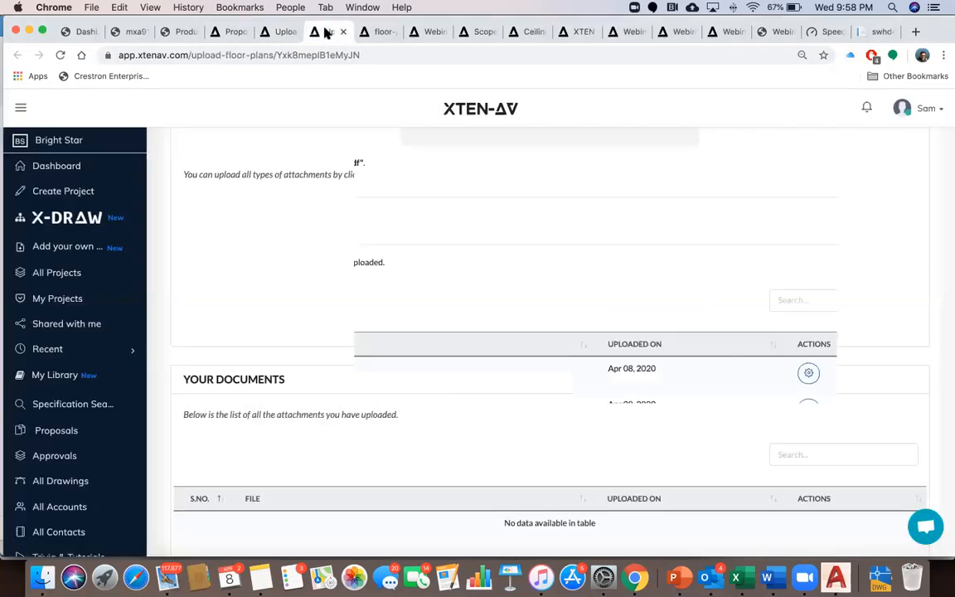
{"action": "left_click", "coordinate": [217, 34]}
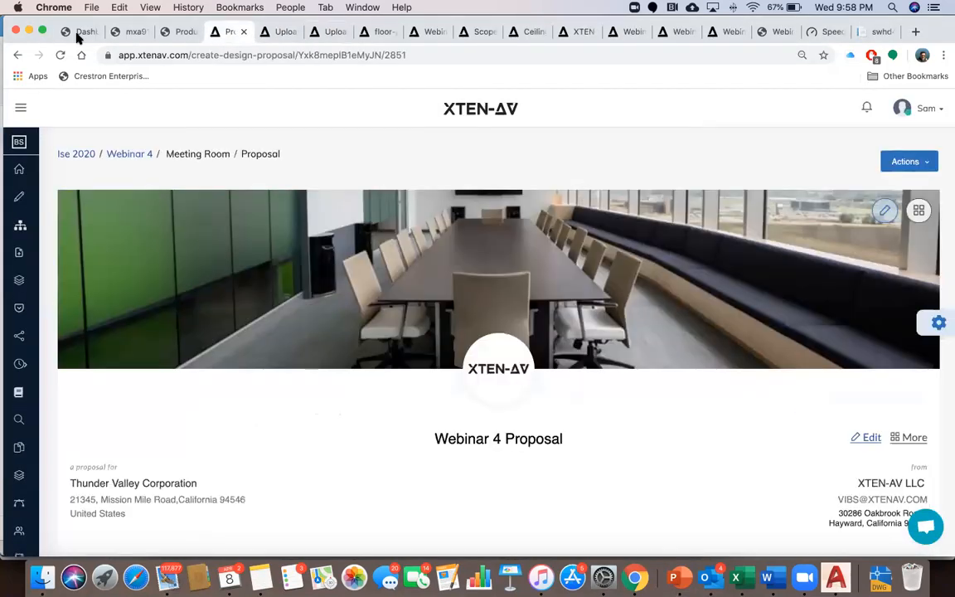
{"action": "left_click", "coordinate": [76, 33]}
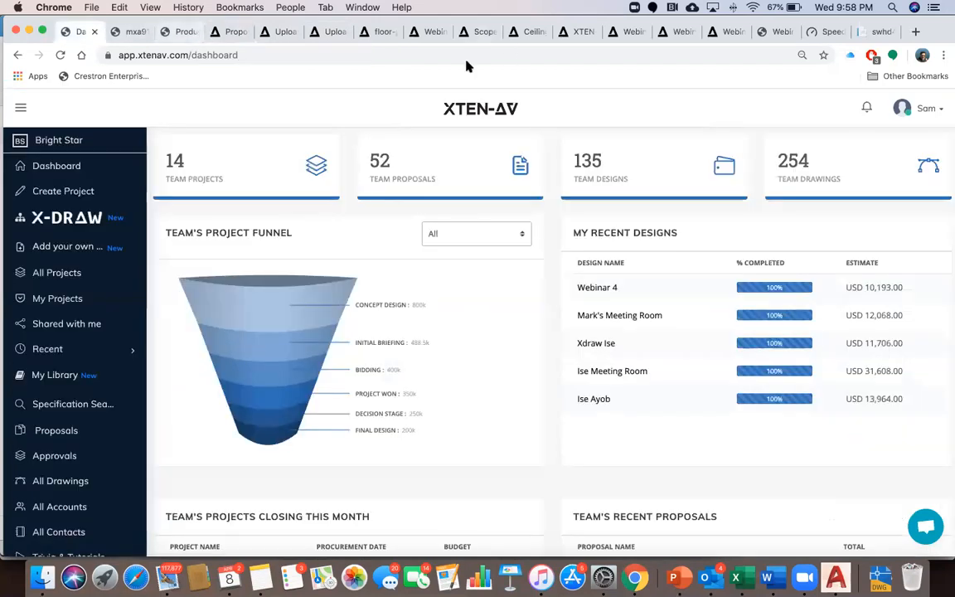
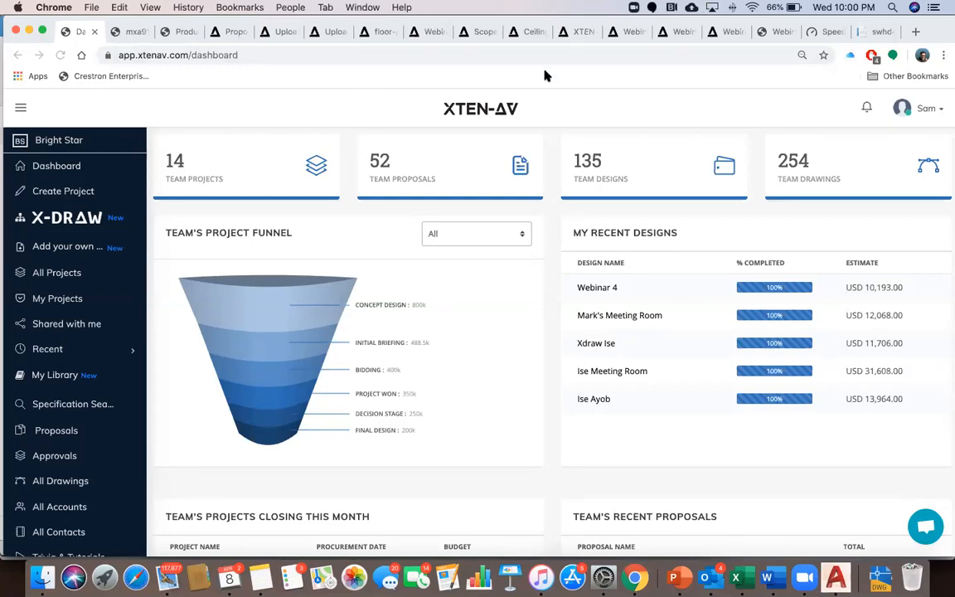
Review the ceiling speaker layout, scope of work, floor plan, product list and signal flow pages, ending on the line schematic
{"action": "left_click", "coordinate": [527, 31]}
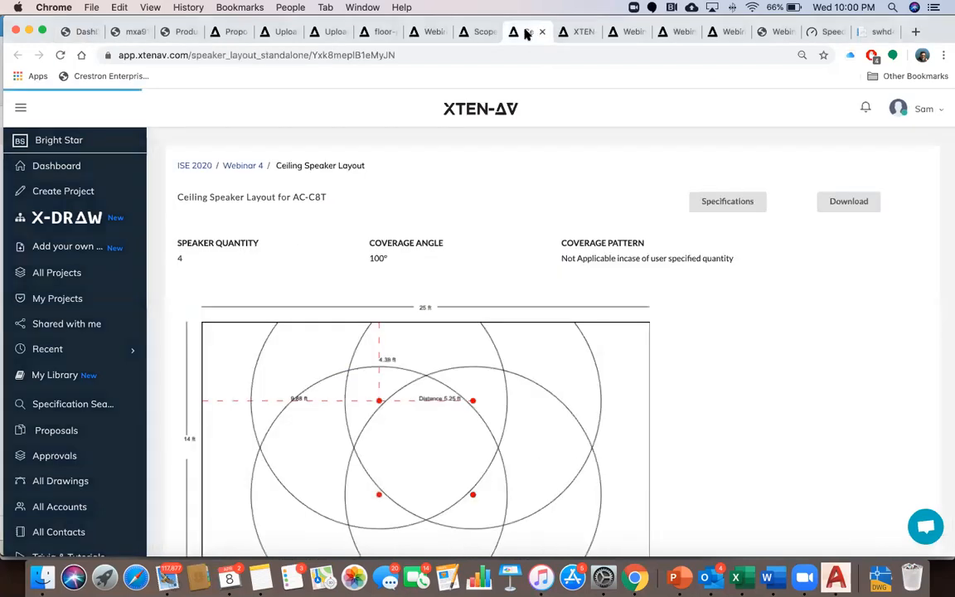
{"action": "left_click", "coordinate": [479, 34]}
{"action": "left_click", "coordinate": [427, 34]}
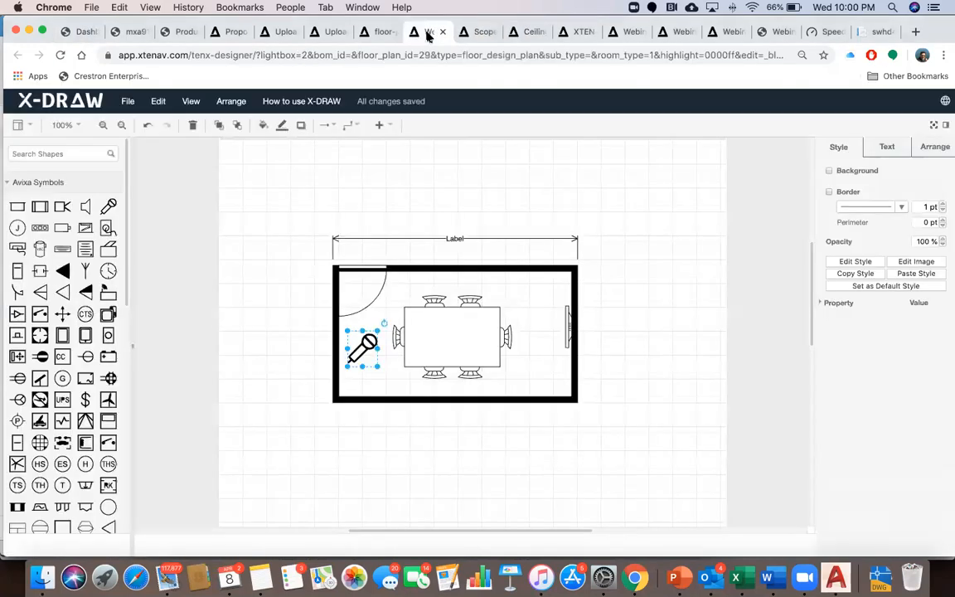
{"action": "left_click", "coordinate": [578, 32]}
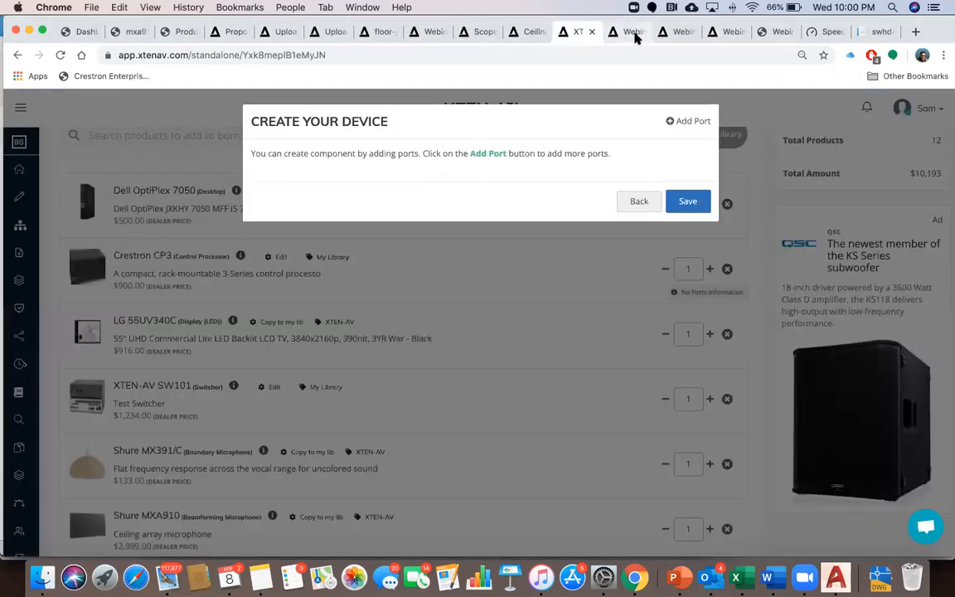
{"action": "left_click", "coordinate": [635, 34]}
{"action": "left_click", "coordinate": [676, 32]}
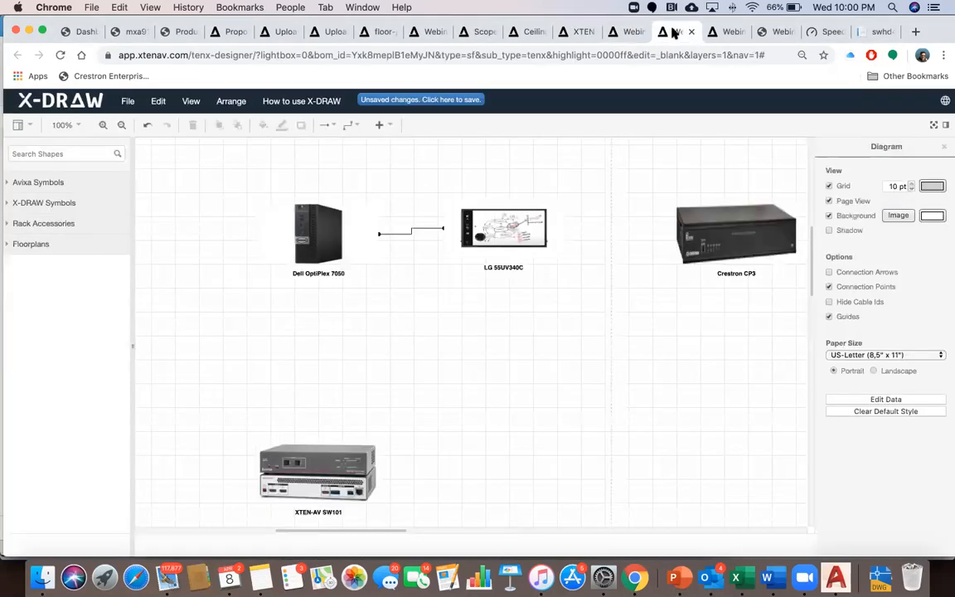
{"action": "left_click", "coordinate": [728, 33]}
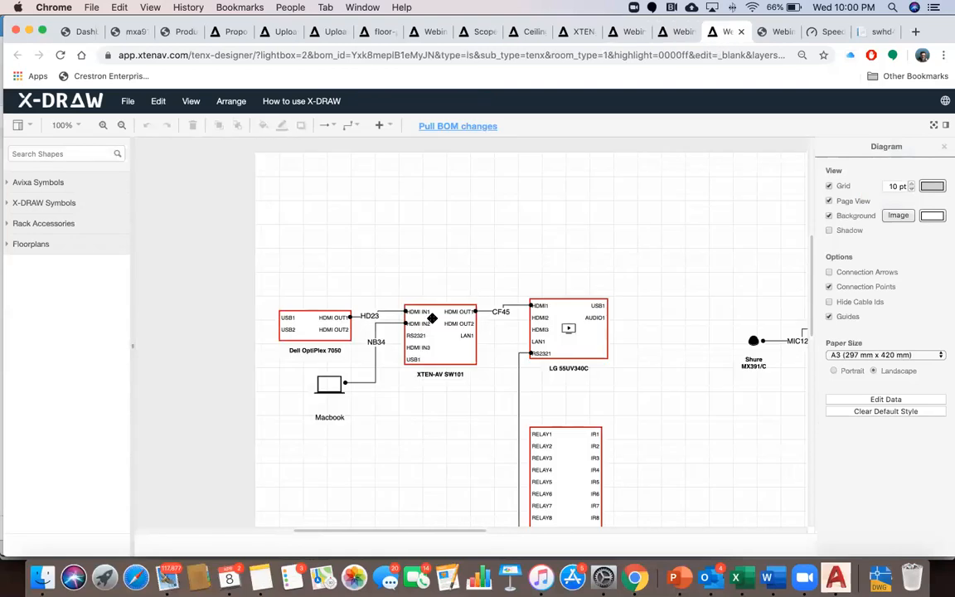
Label the cable between the LG 55UV340C's RS2321 port and the RS2323 port of the device below it NH1234
{"action": "left_click", "coordinate": [369, 316]}
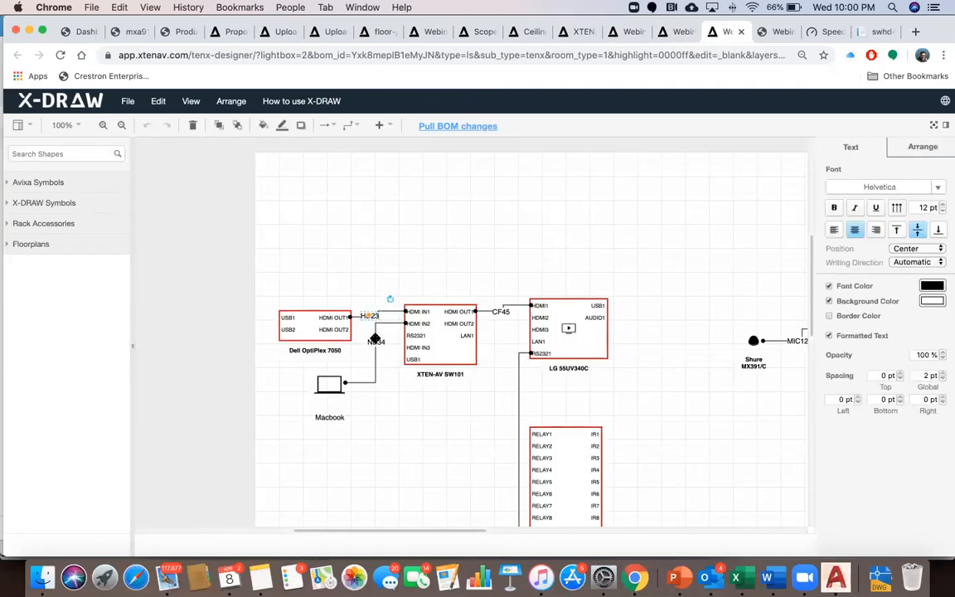
{"action": "scroll", "coordinate": [553, 379], "scroll_direction": "down", "scroll_amount": 8}
{"action": "scroll", "coordinate": [552, 380], "scroll_direction": "up", "scroll_amount": 4}
{"action": "scroll", "coordinate": [552, 380], "scroll_direction": "up", "scroll_amount": 3}
{"action": "left_click", "coordinate": [519, 334]}
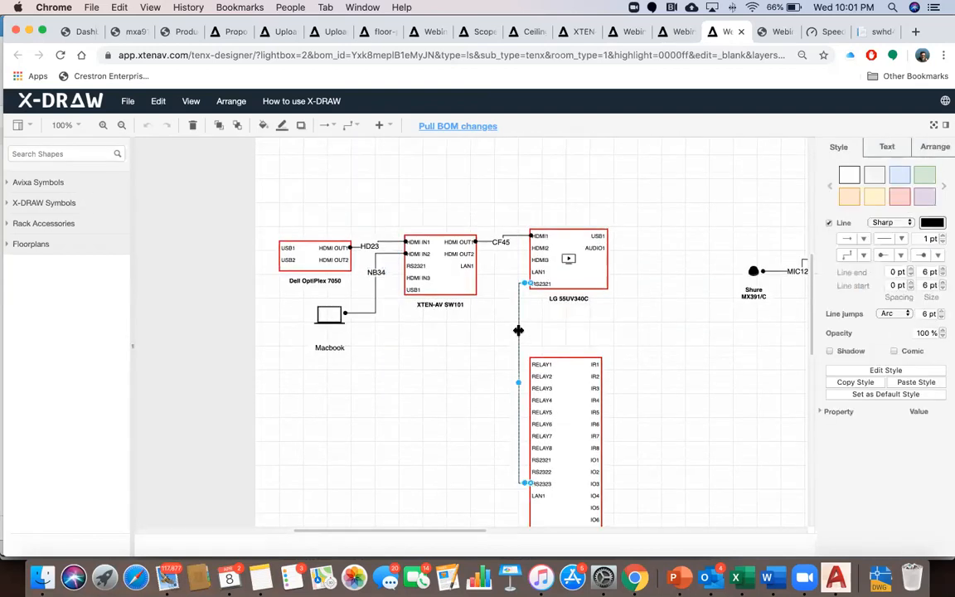
{"action": "double_click", "coordinate": [519, 333]}
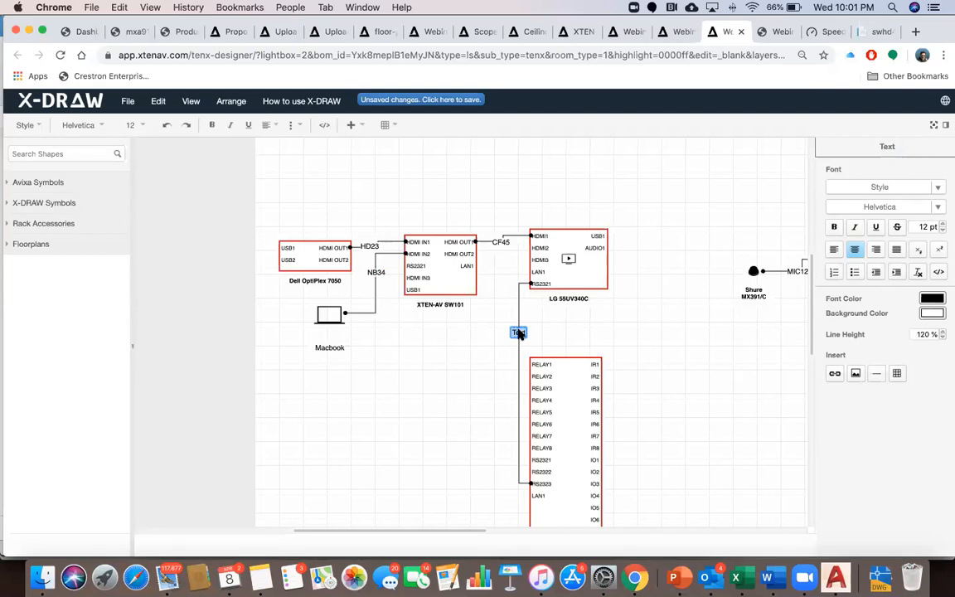
{"action": "type", "text": "NH1234"}
Try a second label "Lable" on the same cable below NH1234, and clear its text
{"action": "left_click", "coordinate": [518, 362]}
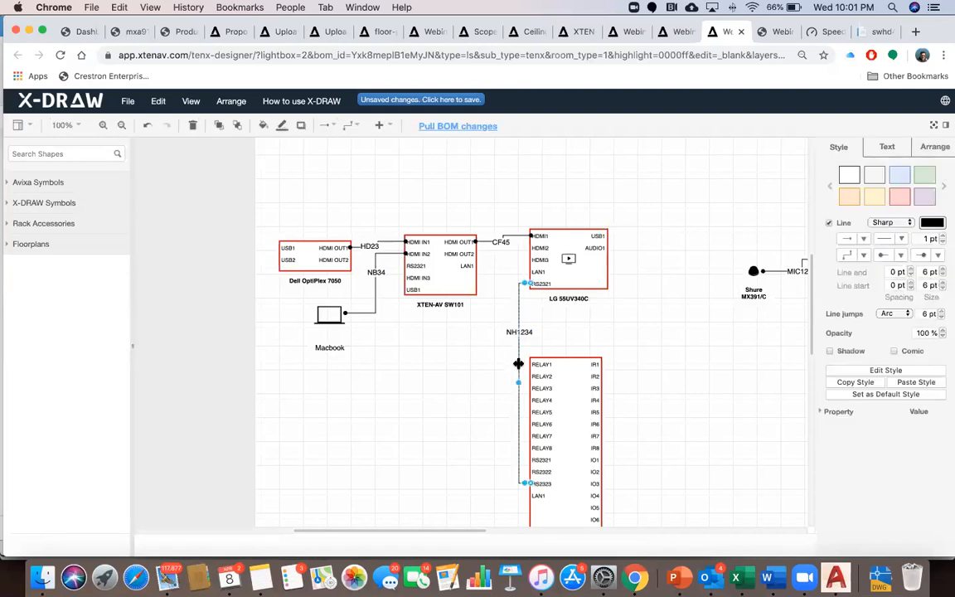
{"action": "double_click", "coordinate": [519, 364]}
{"action": "type", "text": "Lable"}
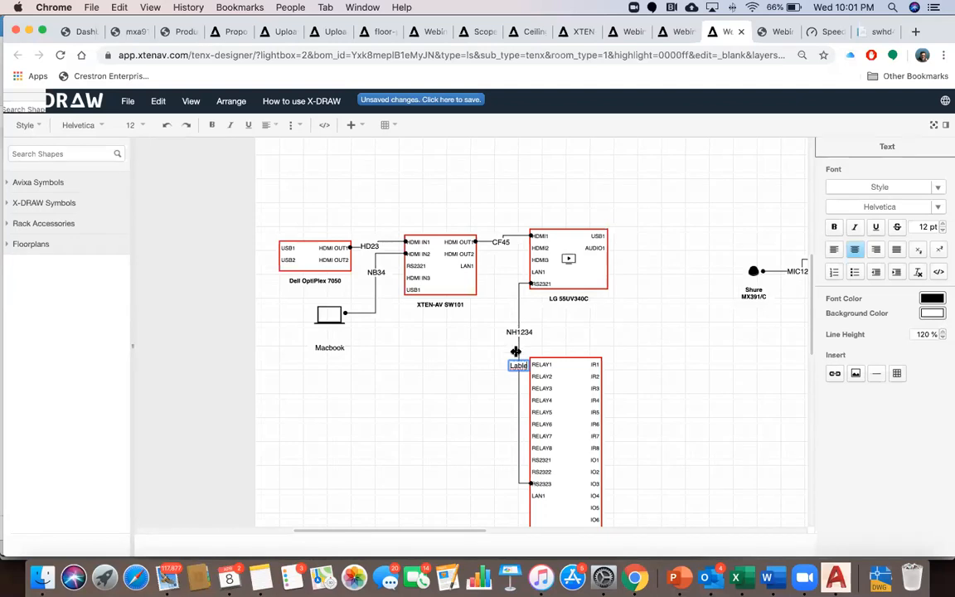
{"action": "key", "text": "BackSpace"}
{"action": "key", "text": "BackSpace"}
{"action": "key", "text": "BackSpace"}
{"action": "key", "text": "BackSpace"}
{"action": "key", "text": "BackSpace"}
{"action": "left_click", "coordinate": [466, 374]}
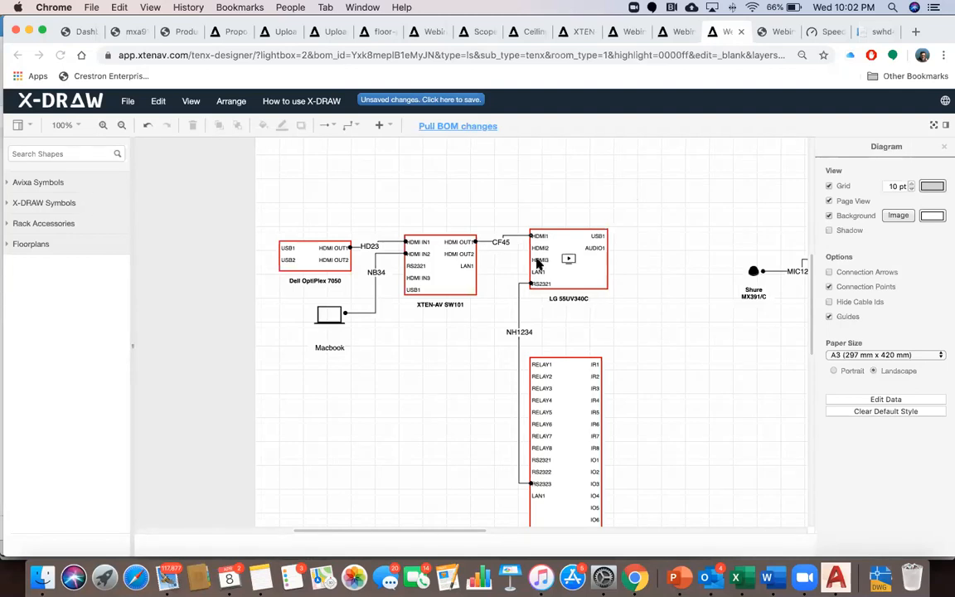
Place a copy of the XTEN-AV SW101's HDMI IN3 port label beneath its LAN1 port, and delete that copy
{"action": "left_click", "coordinate": [414, 249]}
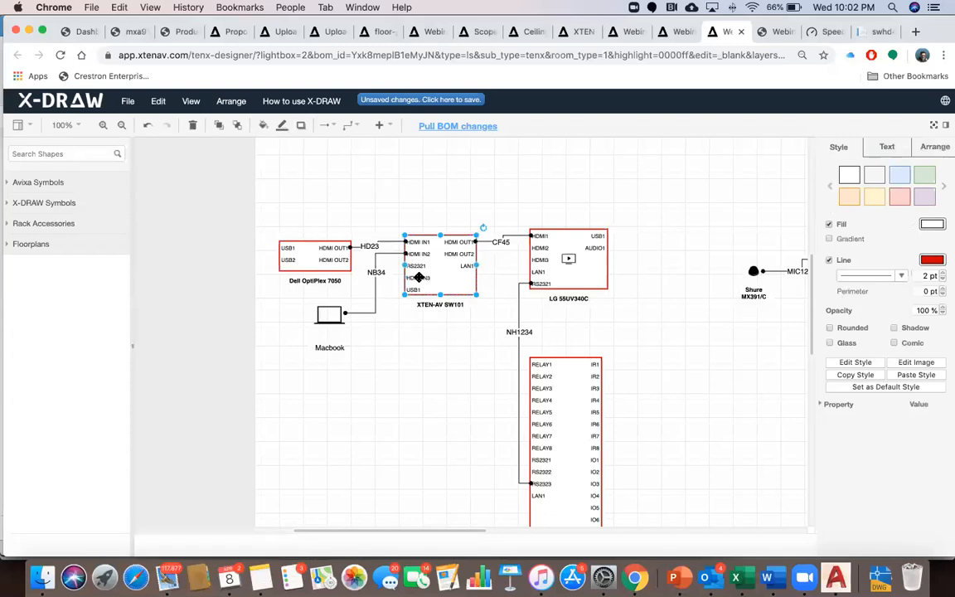
{"action": "double_click", "coordinate": [421, 280]}
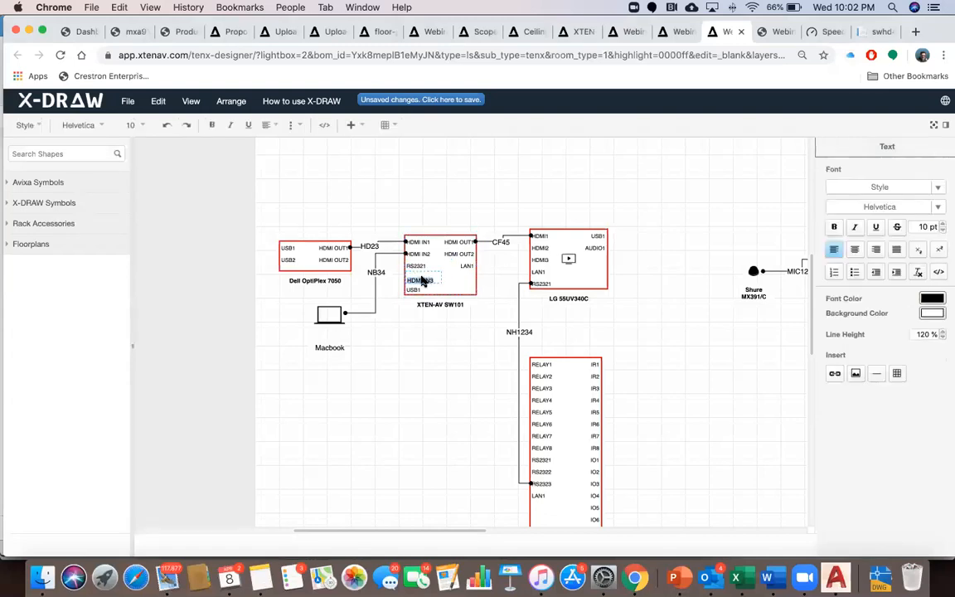
{"action": "left_click", "coordinate": [450, 277]}
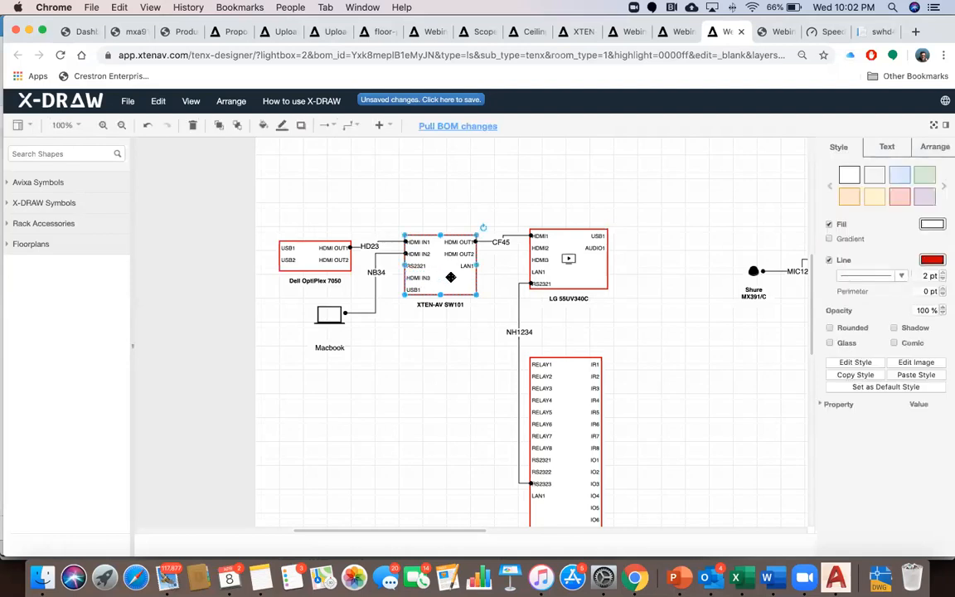
{"action": "left_click", "coordinate": [451, 277]}
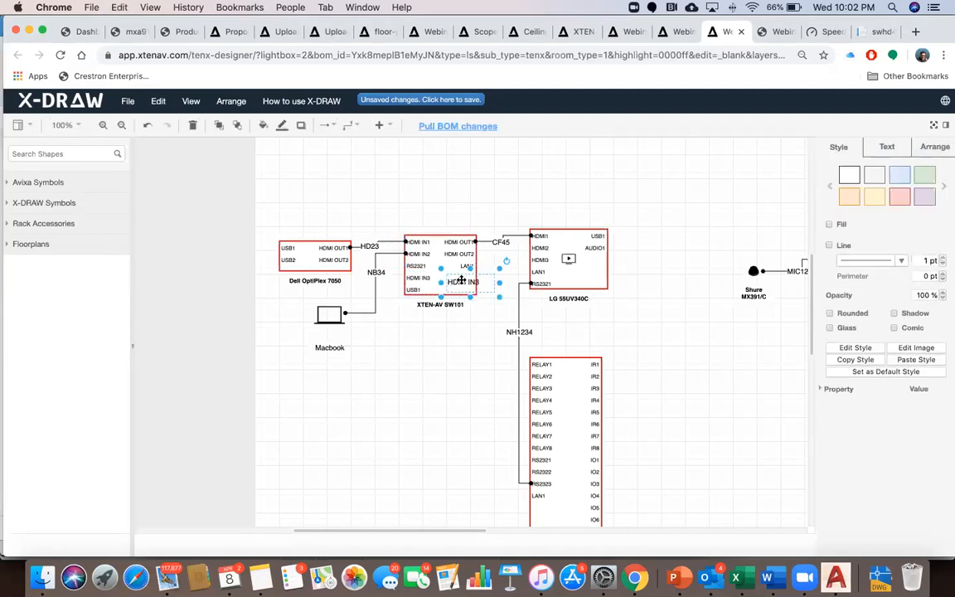
{"action": "left_click_drag", "start_coordinate": [458, 279], "coordinate": [476, 284]}
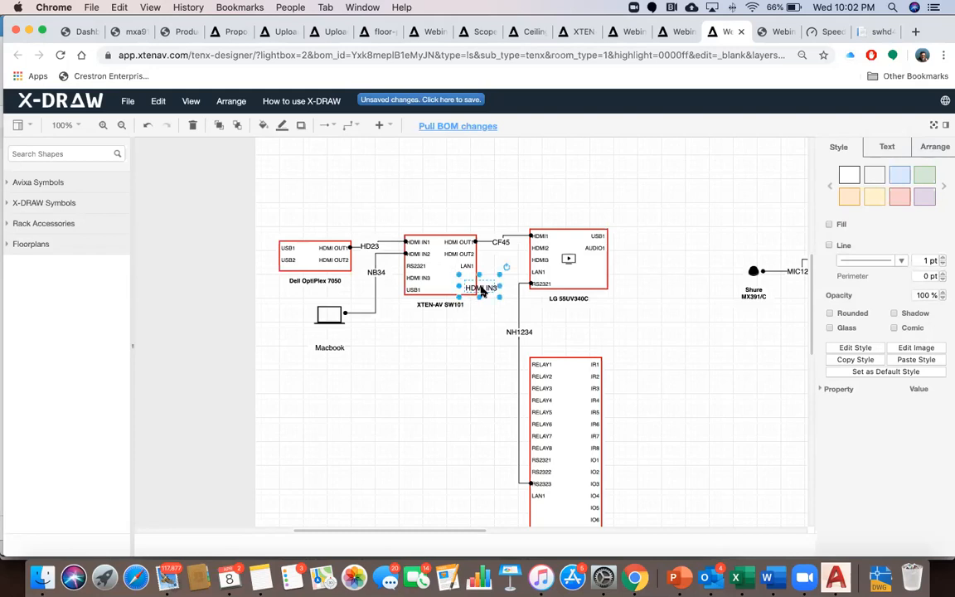
{"action": "key", "text": "Delete"}
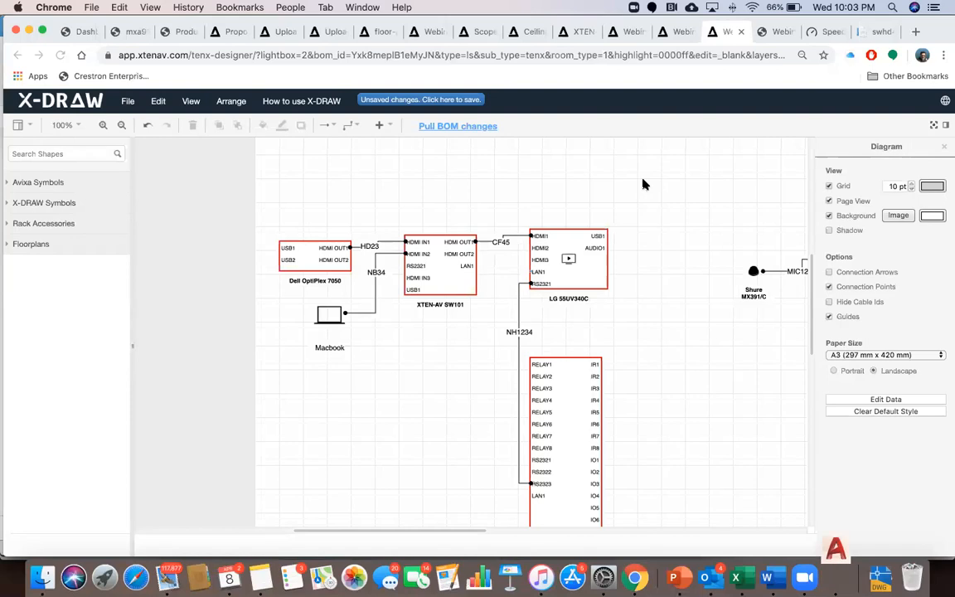
Revisit the Webinar 4 proposal and the house floor plan, ending on the Scope of Work page
{"action": "left_click", "coordinate": [274, 34]}
{"action": "left_click", "coordinate": [230, 33]}
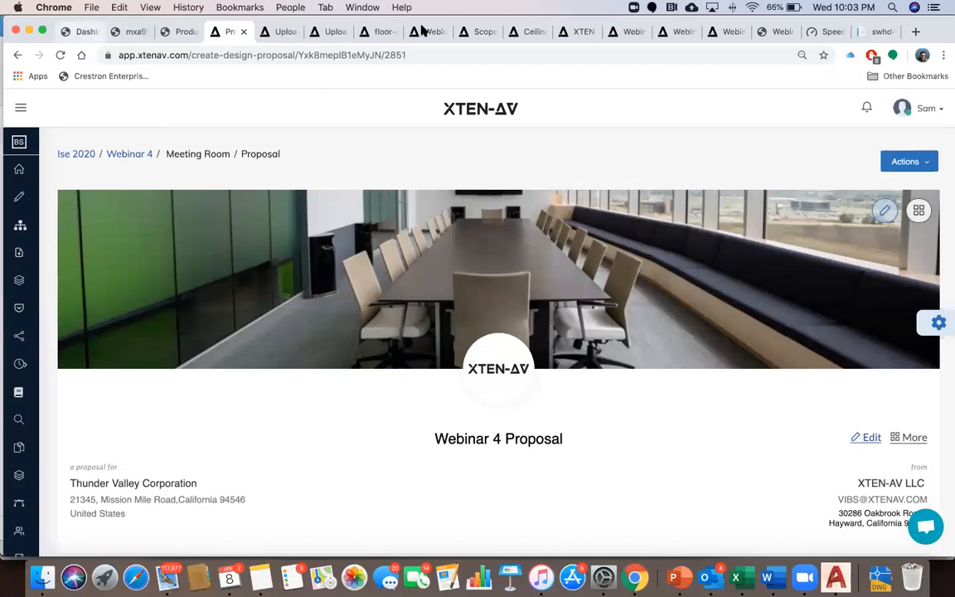
{"action": "left_click", "coordinate": [377, 32]}
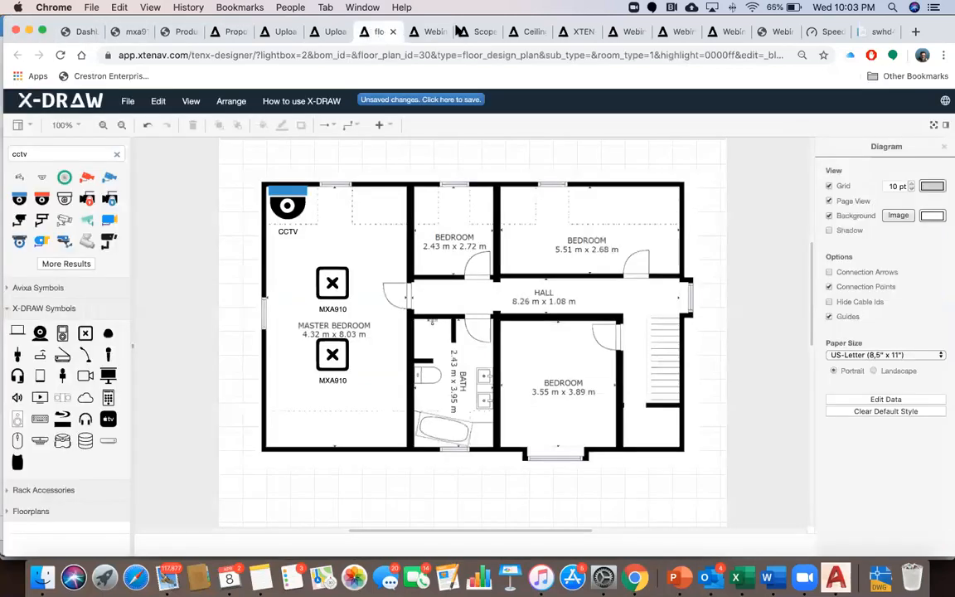
{"action": "left_click", "coordinate": [480, 32]}
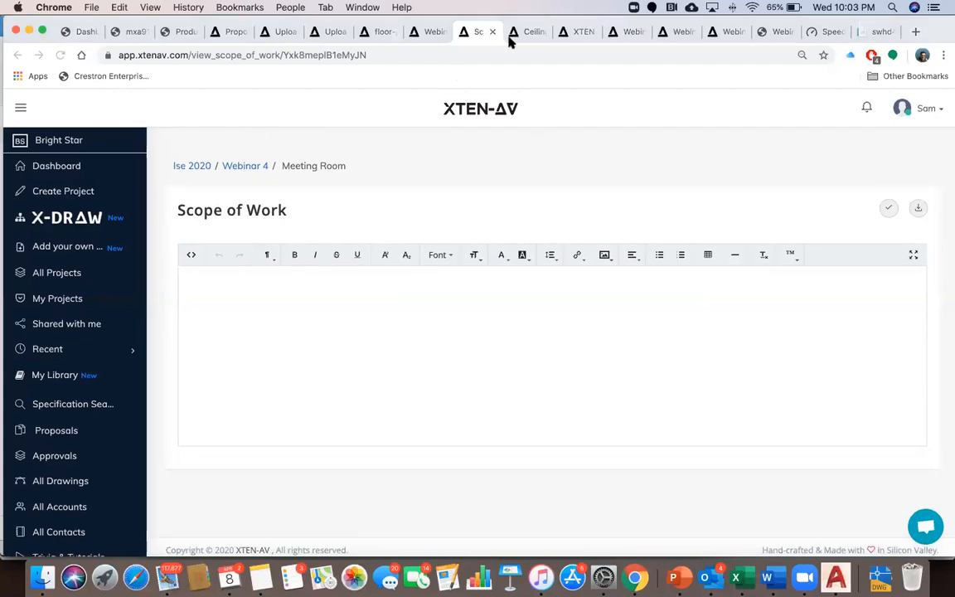
Replicate the Ise 2020 project's Webinar 4 design as "copy webinar 4" in the Webinar 1 Basics Ricoh project
{"action": "left_click", "coordinate": [242, 166]}
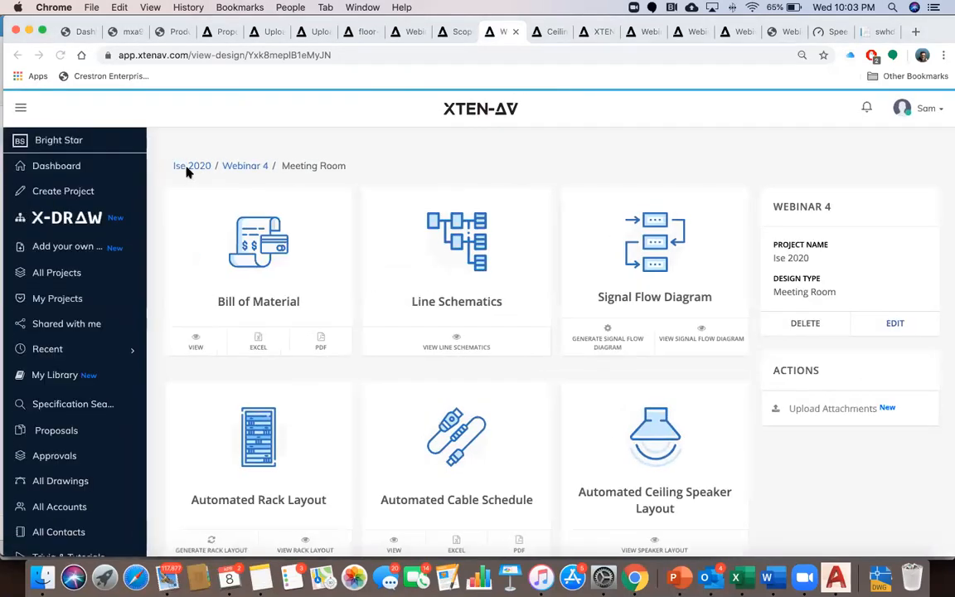
{"action": "left_click", "coordinate": [186, 168]}
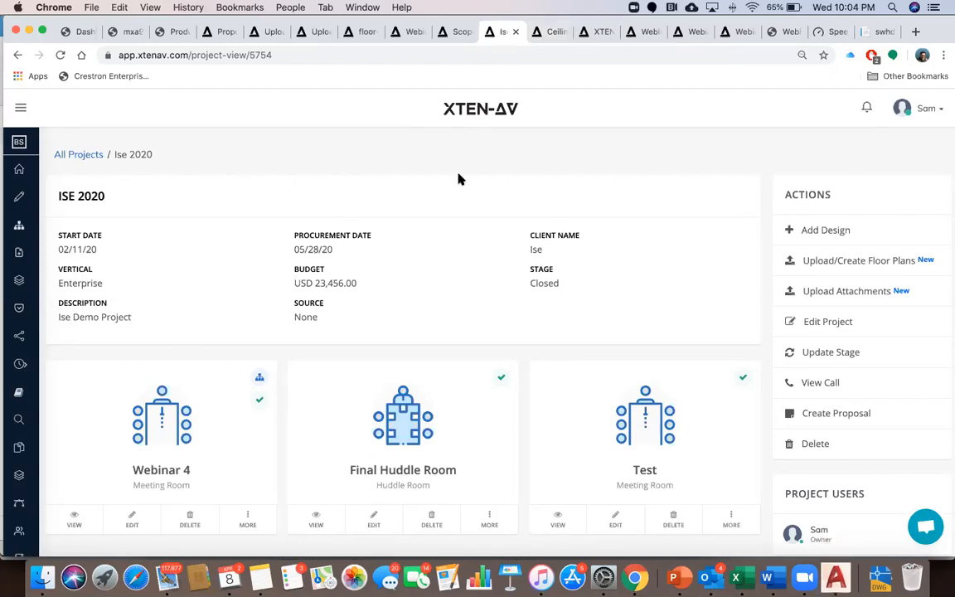
{"action": "scroll", "coordinate": [395, 261], "scroll_direction": "down", "scroll_amount": 3}
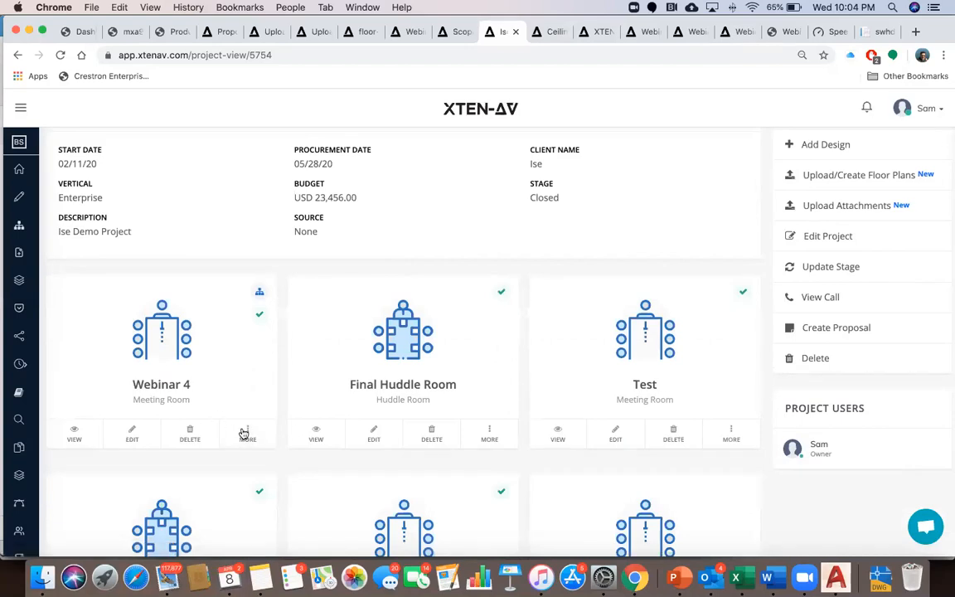
{"action": "left_click", "coordinate": [244, 433]}
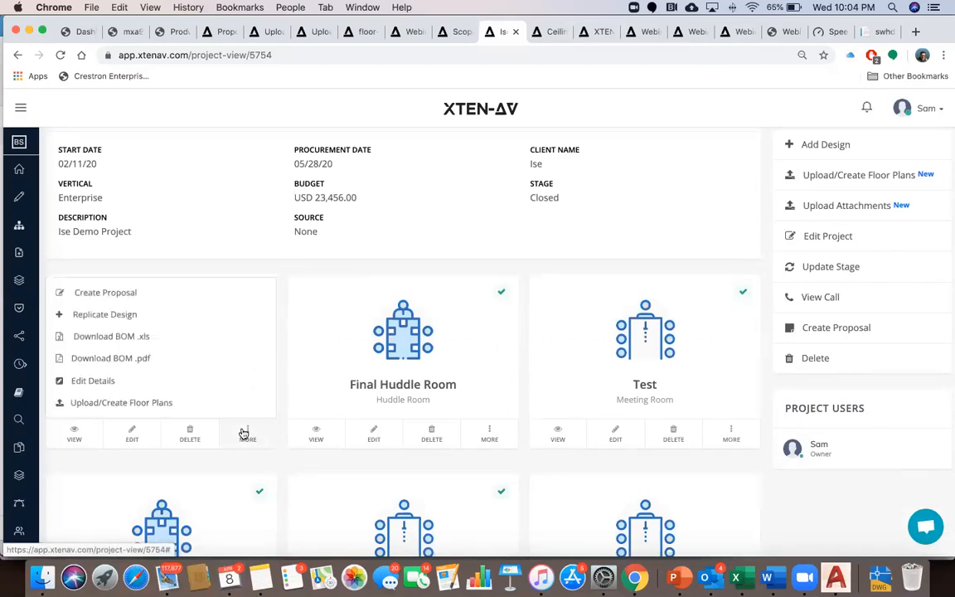
{"action": "left_click", "coordinate": [128, 315]}
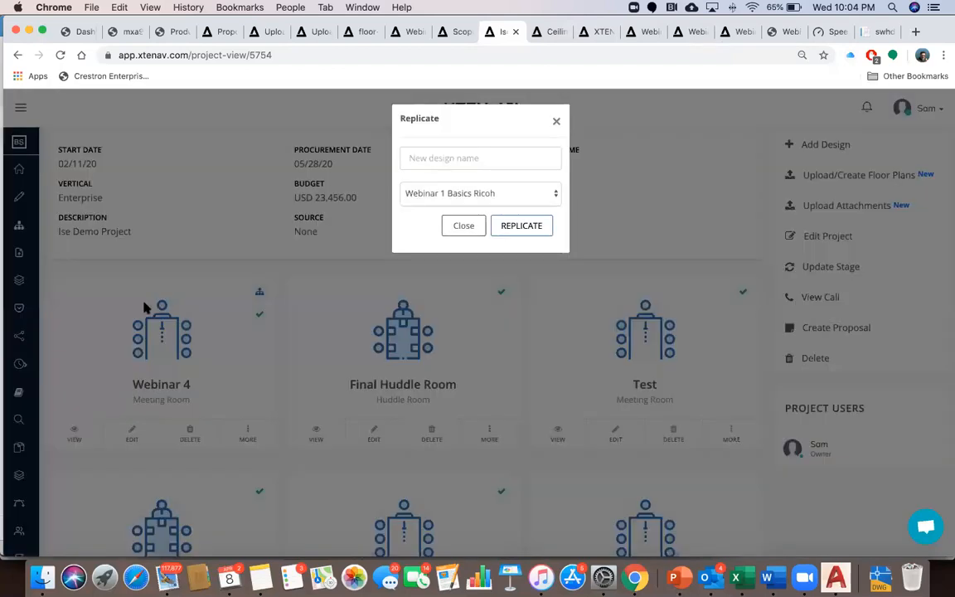
{"action": "left_click", "coordinate": [428, 160]}
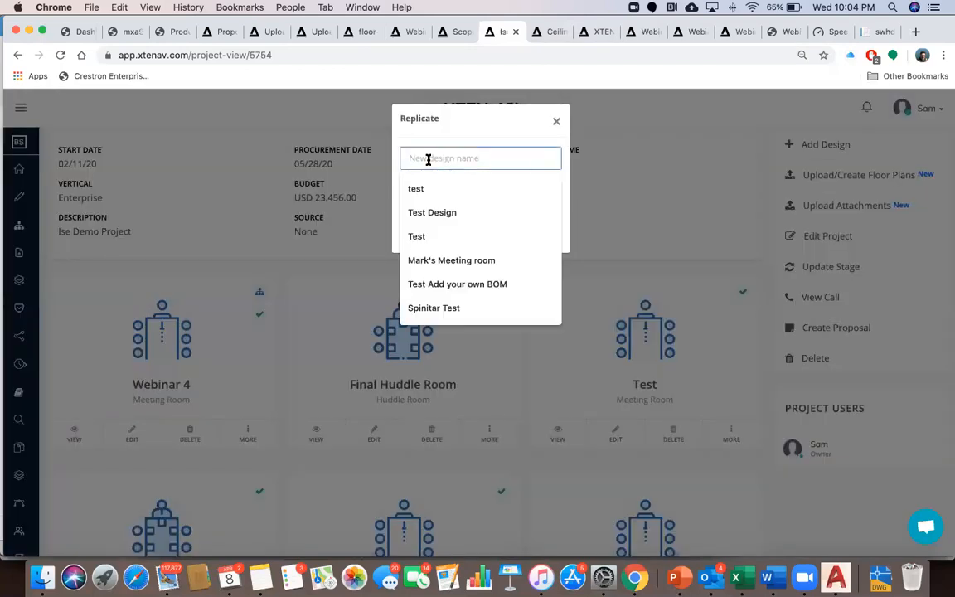
{"action": "type", "text": "copy webinar 4"}
{"action": "left_click", "coordinate": [471, 192]}
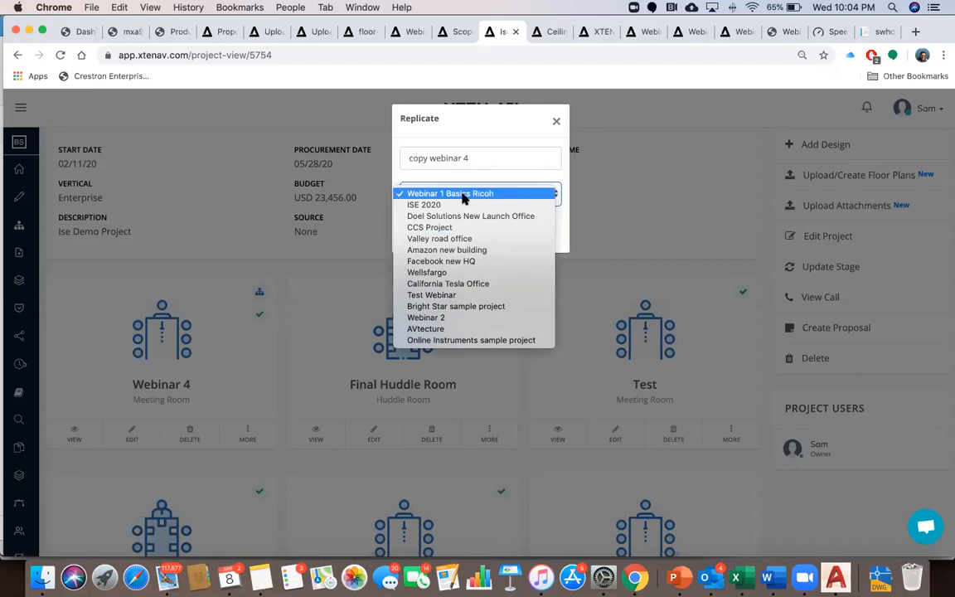
{"action": "left_click", "coordinate": [462, 195]}
{"action": "left_click", "coordinate": [521, 229]}
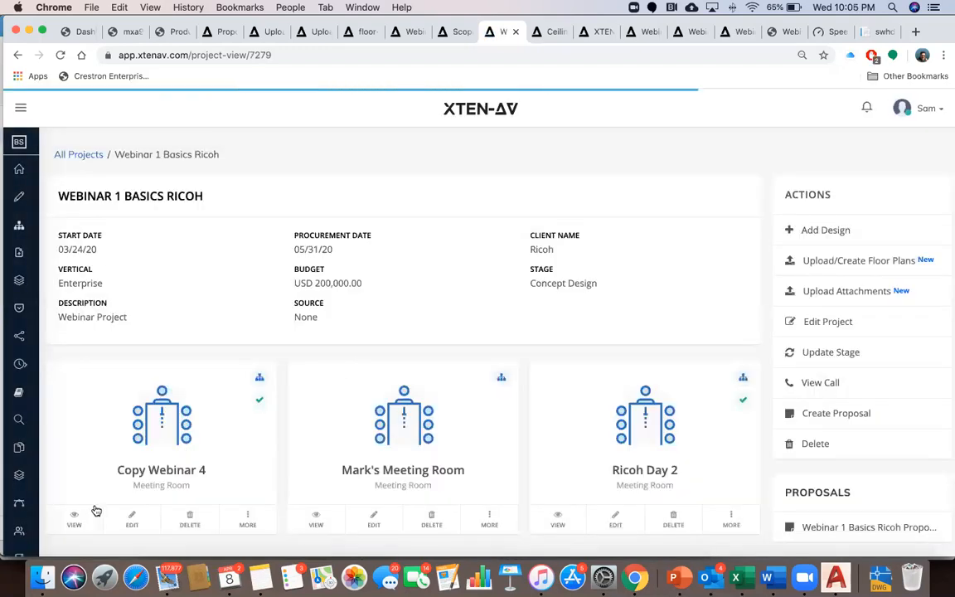
Open the Copy Webinar 4 design for editing and delete the QSC Q-SYS Core 110f from its product list
{"action": "left_click", "coordinate": [131, 518]}
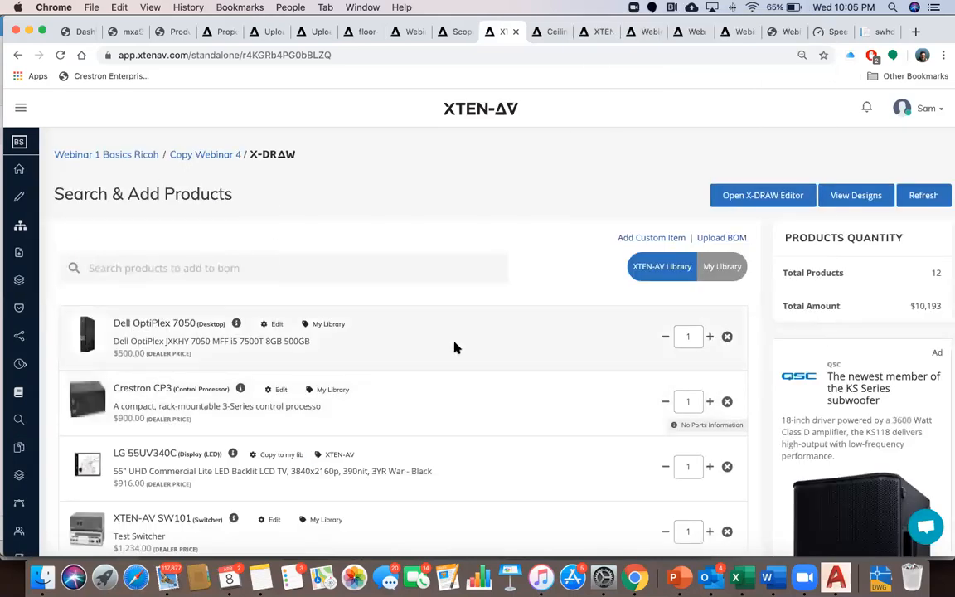
{"action": "scroll", "coordinate": [433, 355], "scroll_direction": "down", "scroll_amount": 10}
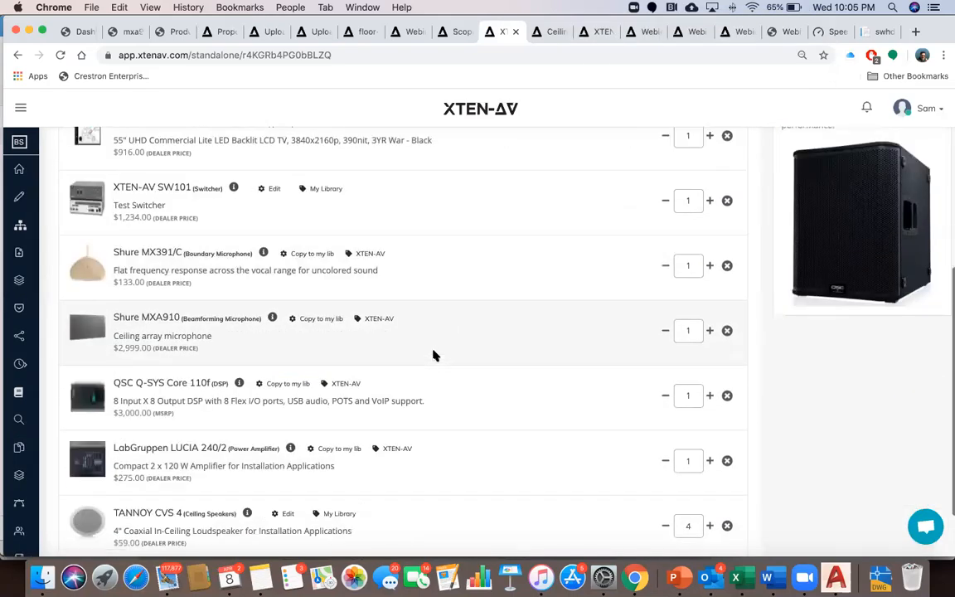
{"action": "scroll", "coordinate": [433, 355], "scroll_direction": "up", "scroll_amount": 10}
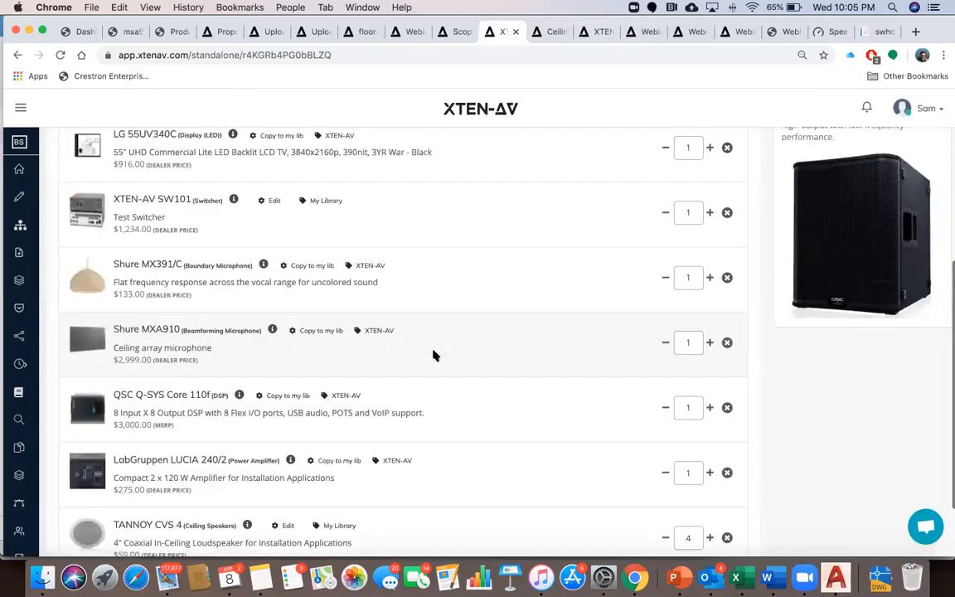
{"action": "scroll", "coordinate": [433, 355], "scroll_direction": "up", "scroll_amount": 1}
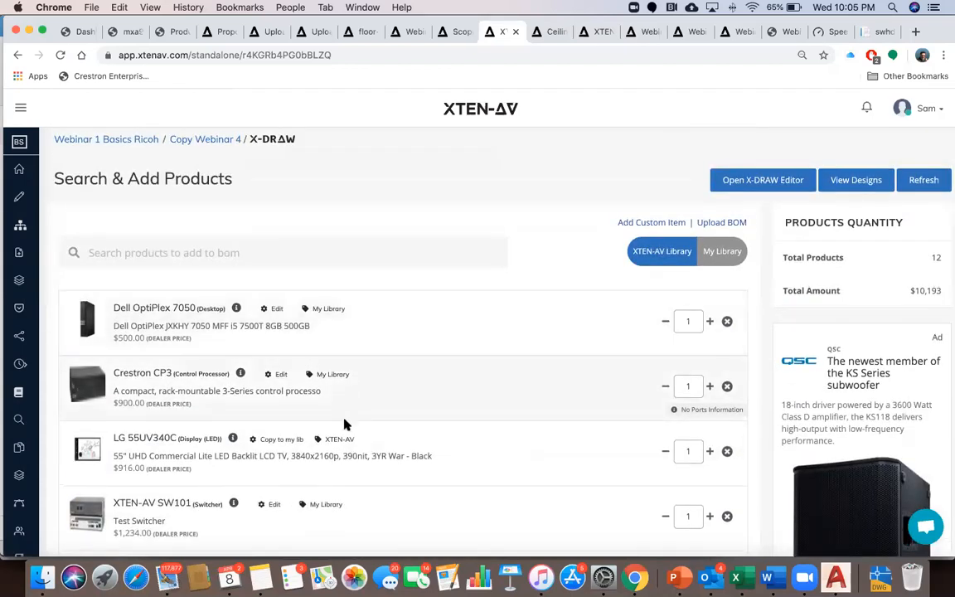
{"action": "scroll", "coordinate": [345, 425], "scroll_direction": "down", "scroll_amount": 7}
{"action": "scroll", "coordinate": [345, 424], "scroll_direction": "down", "scroll_amount": 1}
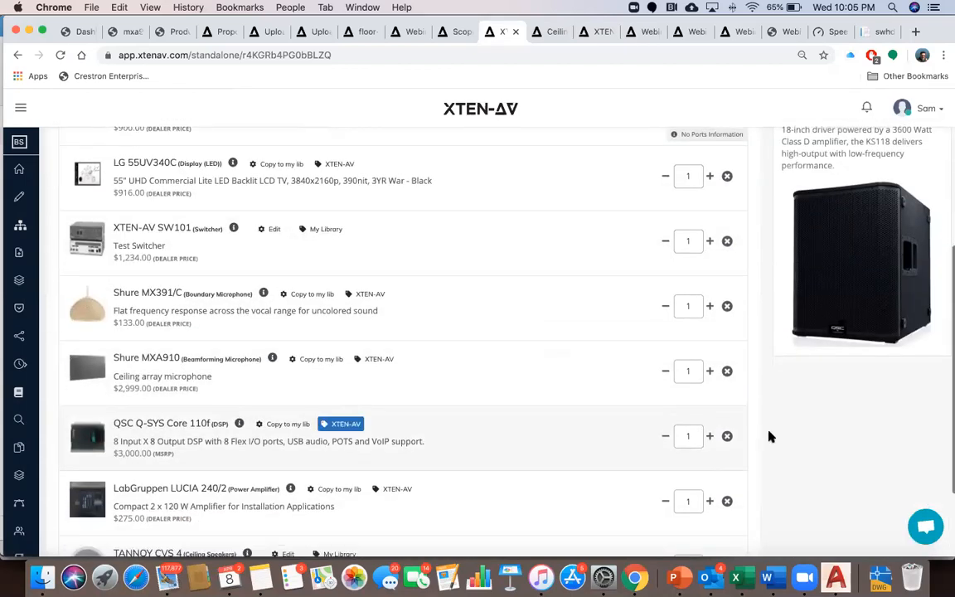
{"action": "left_click", "coordinate": [727, 437]}
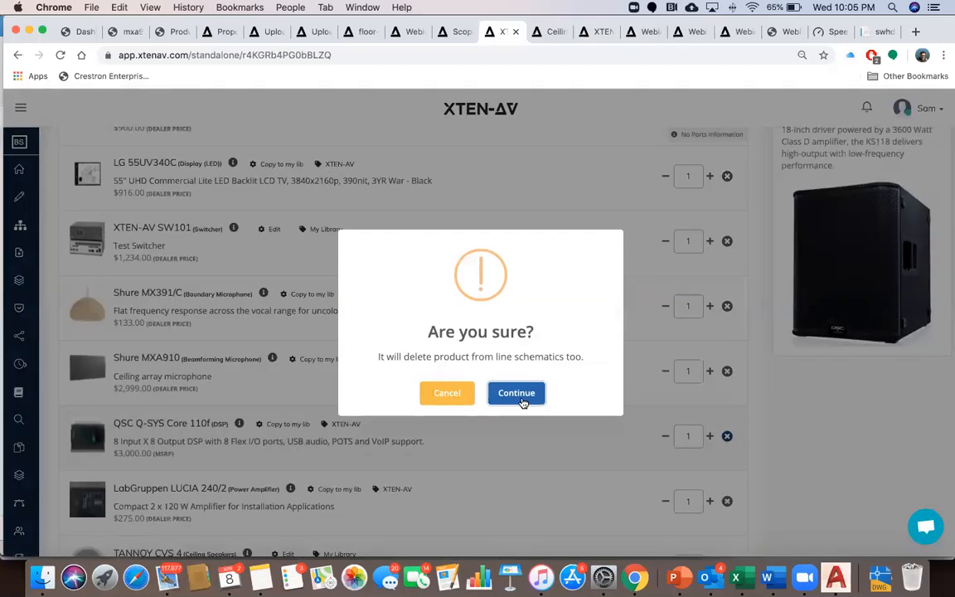
{"action": "left_click", "coordinate": [501, 393]}
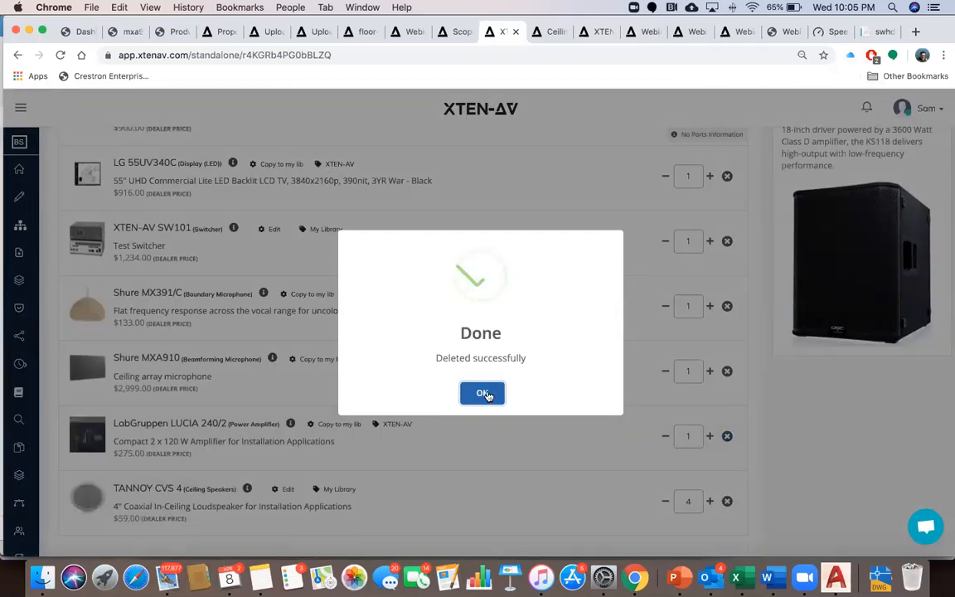
{"action": "left_click", "coordinate": [484, 392]}
Search the XTEN-AV library for "biamp tesira" and add the Biamp TesiraFORTE AI to the bill of material
{"action": "left_click", "coordinate": [288, 269]}
{"action": "type", "text": "biam"}
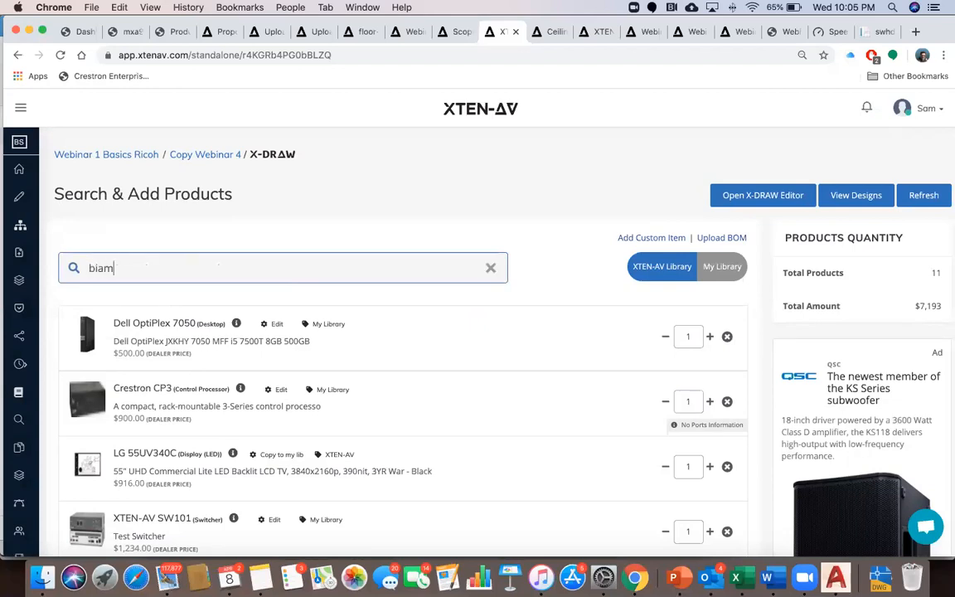
{"action": "type", "text": "p tyesir"}
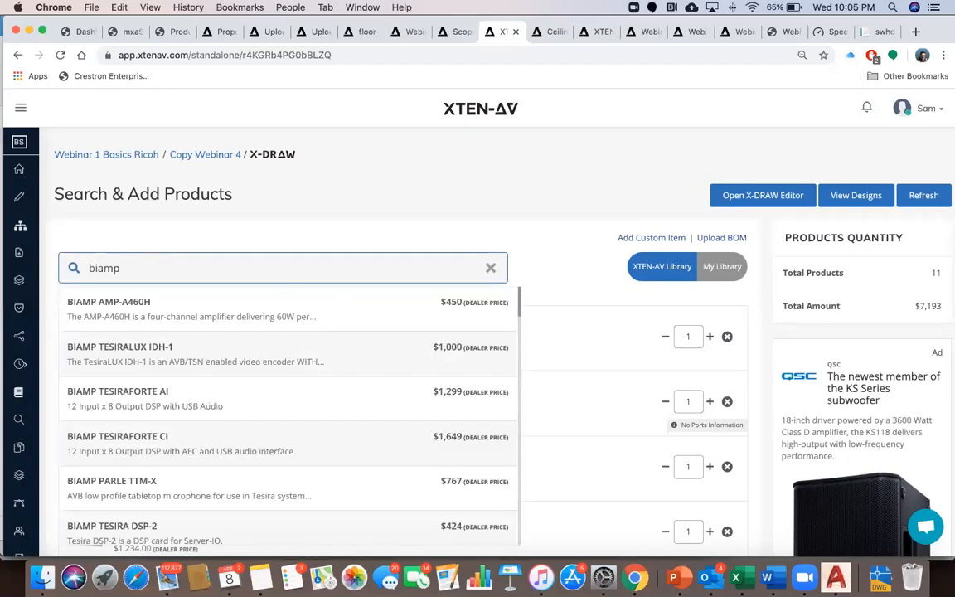
{"action": "key", "text": "BackSpace"}
{"action": "key", "text": "BackSpace"}
{"action": "key", "text": "BackSpace"}
{"action": "key", "text": "BackSpace"}
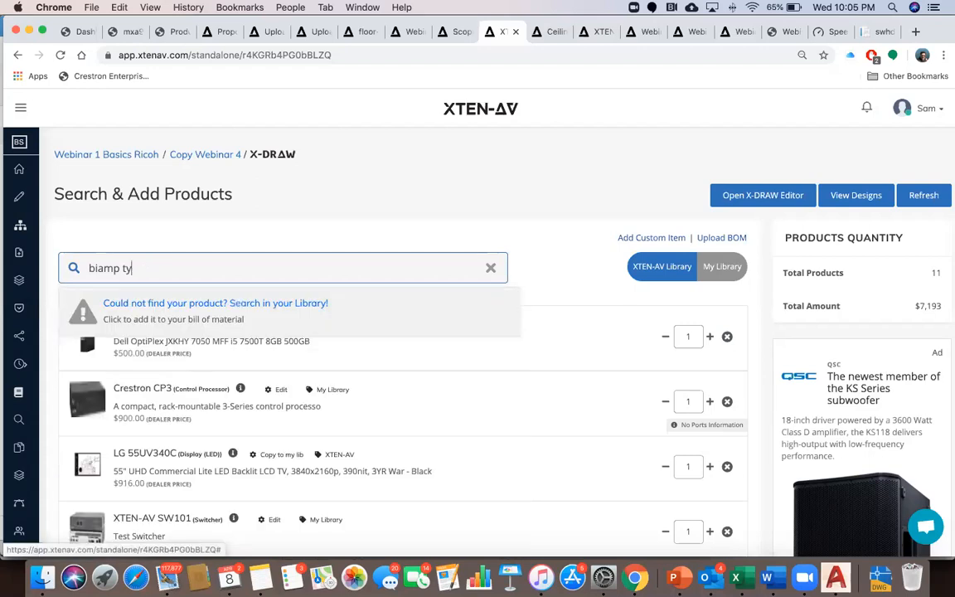
{"action": "type", "text": "esira"}
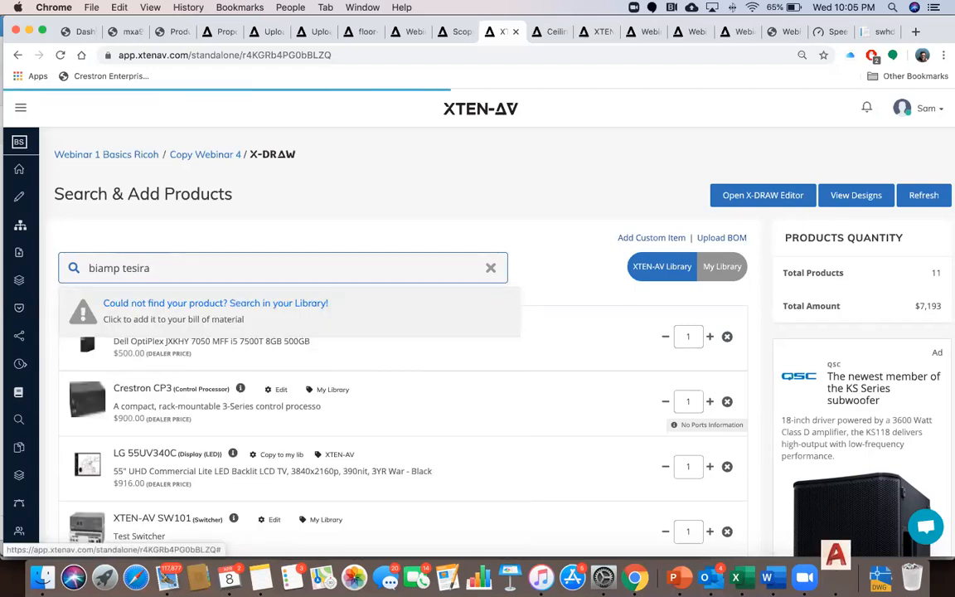
{"action": "left_click", "coordinate": [250, 316]}
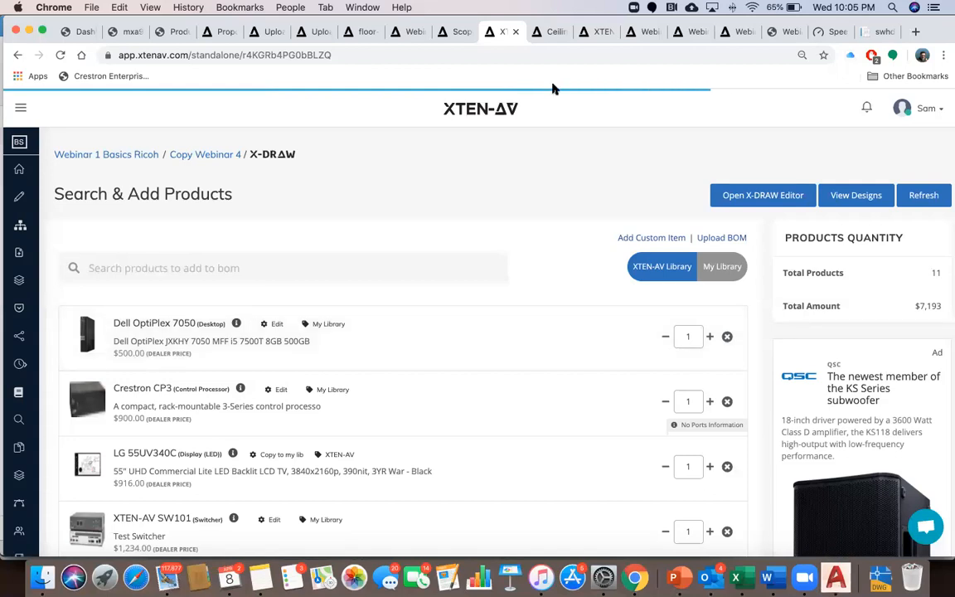
Open the design's schematic in the X-DRAW editor and move the Biamp TesiraFORTE AI block clear of the LabGruppen LUCIA 240/2
{"action": "left_click", "coordinate": [739, 198]}
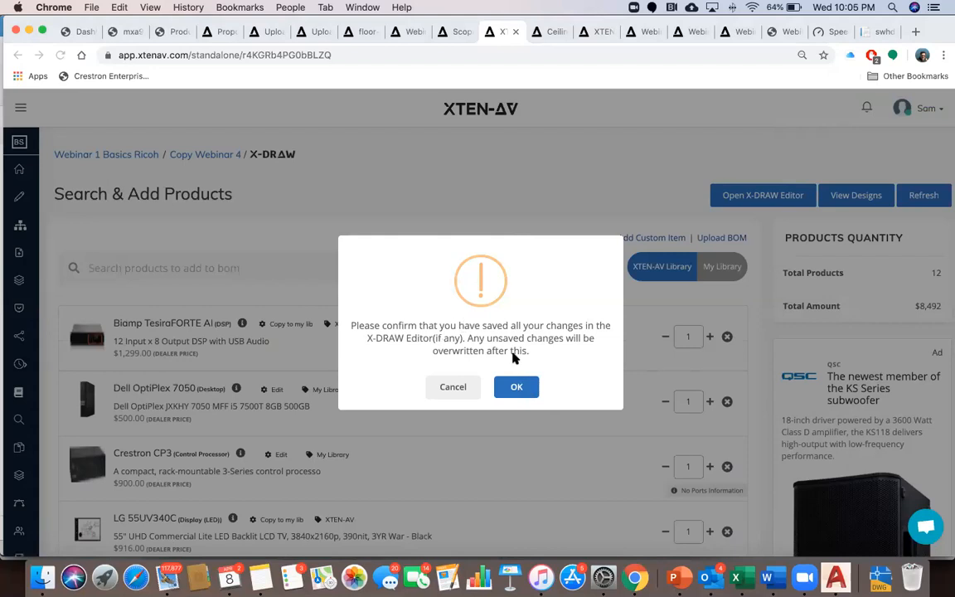
{"action": "left_click", "coordinate": [515, 386]}
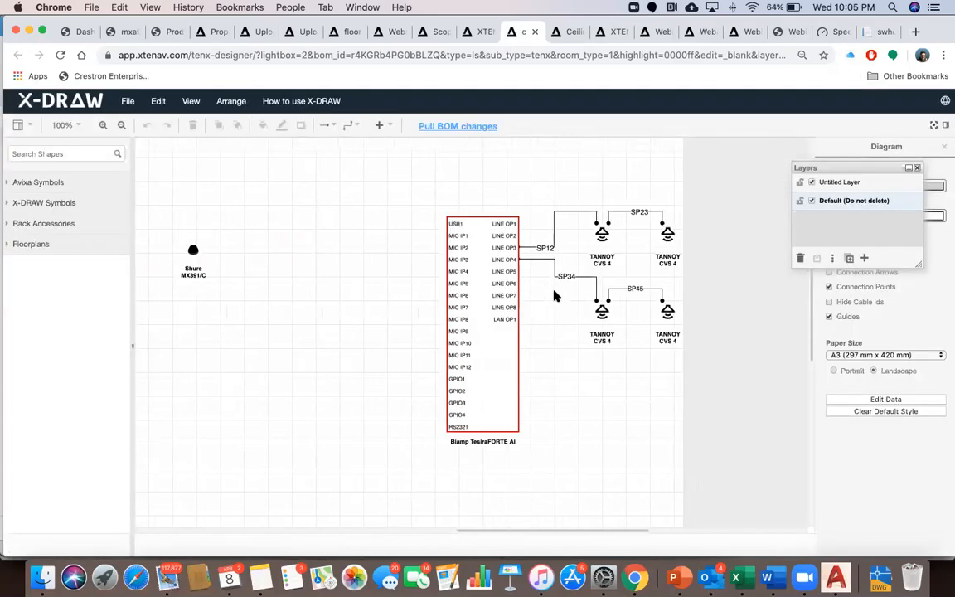
{"action": "left_click_drag", "start_coordinate": [488, 294], "coordinate": [410, 291]}
{"action": "scroll", "coordinate": [300, 237], "scroll_direction": "left", "scroll_amount": 5}
{"action": "scroll", "coordinate": [296, 205], "scroll_direction": "down", "scroll_amount": 3}
{"action": "scroll", "coordinate": [296, 210], "scroll_direction": "up", "scroll_amount": 4}
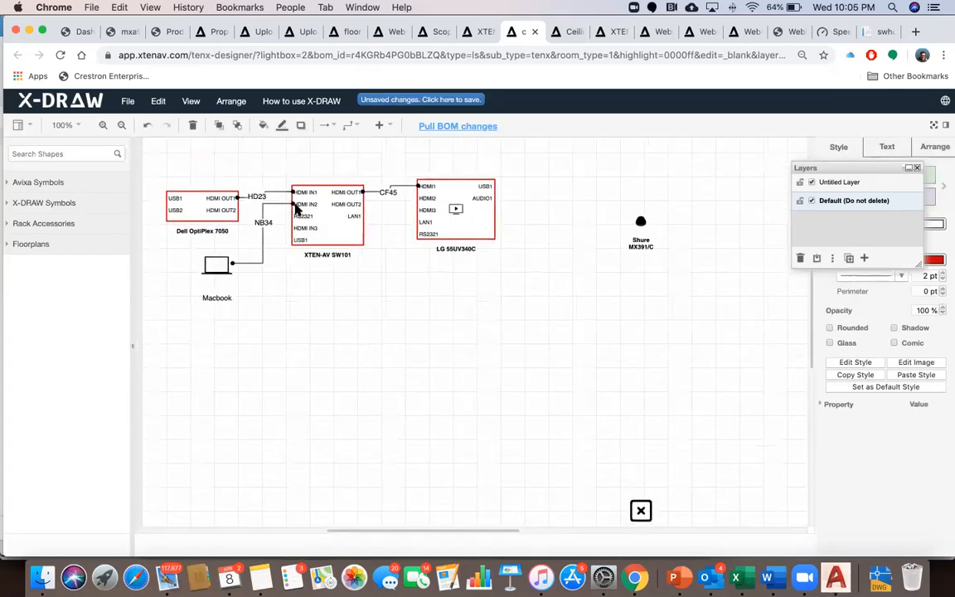
{"action": "scroll", "coordinate": [484, 220], "scroll_direction": "right", "scroll_amount": 6}
{"action": "left_click_drag", "start_coordinate": [593, 266], "coordinate": [557, 248]}
Move the Shure MX391/C closer to the Biamp TesiraFORTE AI and place the Shure MXA910 directly below that microphone
{"action": "left_click", "coordinate": [367, 222]}
{"action": "left_click_drag", "start_coordinate": [366, 222], "coordinate": [417, 188]}
{"action": "scroll", "coordinate": [437, 397], "scroll_direction": "down", "scroll_amount": 3}
{"action": "scroll", "coordinate": [438, 397], "scroll_direction": "left", "scroll_amount": 4}
{"action": "left_click", "coordinate": [477, 435]}
{"action": "left_click_drag", "start_coordinate": [478, 435], "coordinate": [534, 193]}
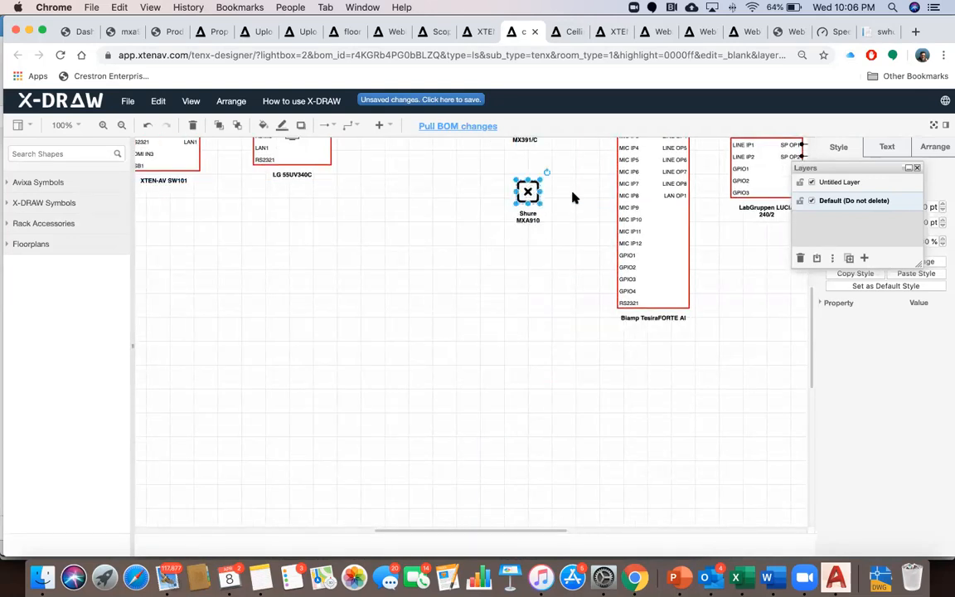
Connect the Shure MX391/C microphone to the MIC IP1 port of the Biamp TesiraFORTE AI
{"action": "scroll", "coordinate": [535, 220], "scroll_direction": "up", "scroll_amount": 4}
{"action": "scroll", "coordinate": [696, 272], "scroll_direction": "right", "scroll_amount": 10}
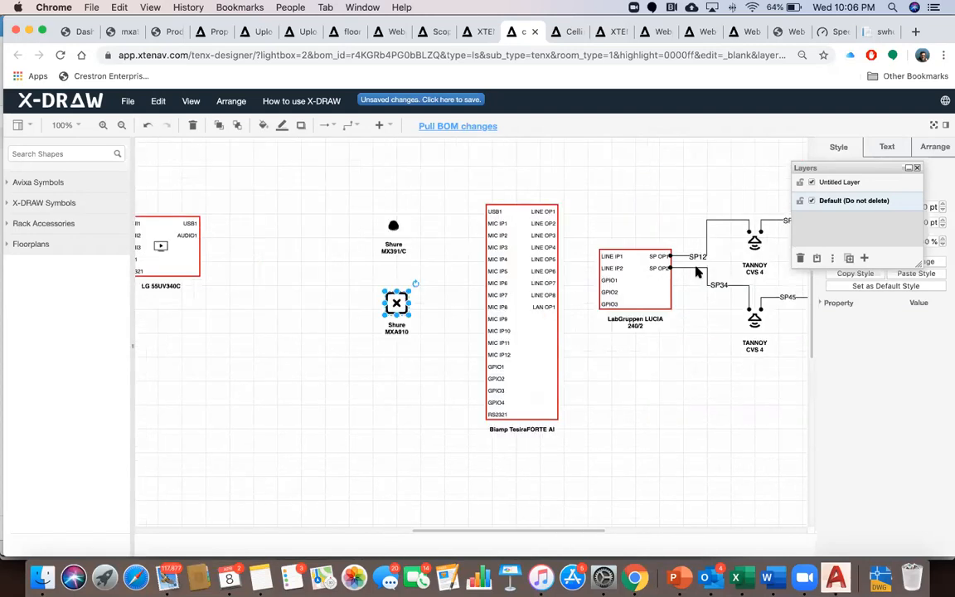
{"action": "scroll", "coordinate": [698, 271], "scroll_direction": "left", "scroll_amount": 12}
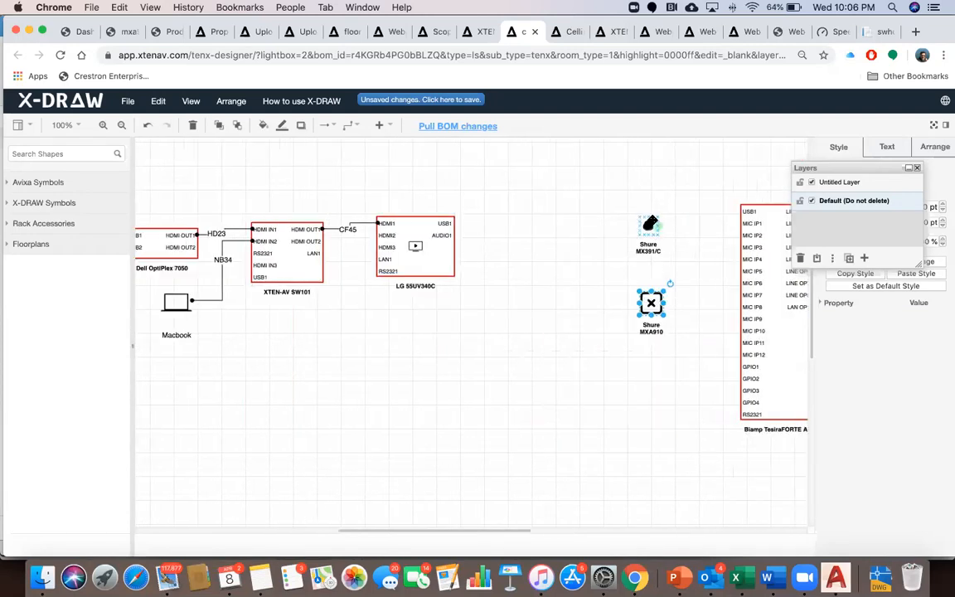
{"action": "left_click_drag", "start_coordinate": [653, 226], "coordinate": [741, 223]}
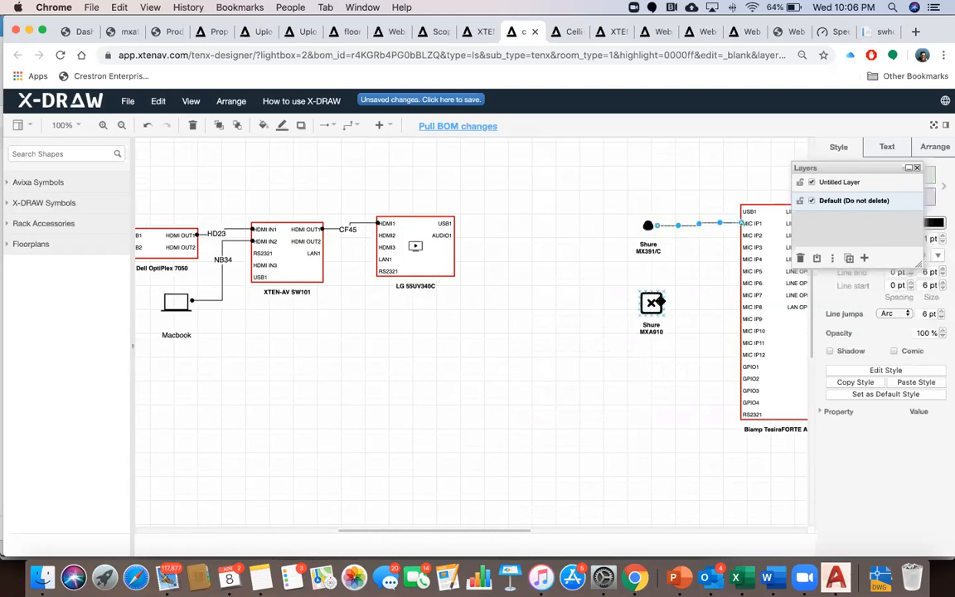
{"action": "left_click_drag", "start_coordinate": [674, 299], "coordinate": [735, 299]}
{"action": "left_click", "coordinate": [702, 259]}
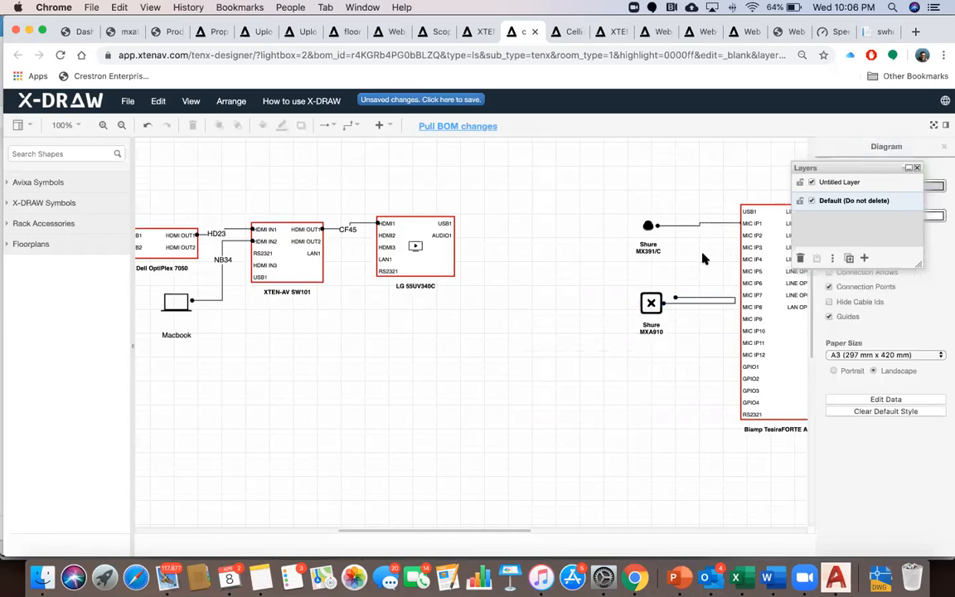
{"action": "key", "text": "ctrl+z"}
{"action": "key", "text": "ctrl+z"}
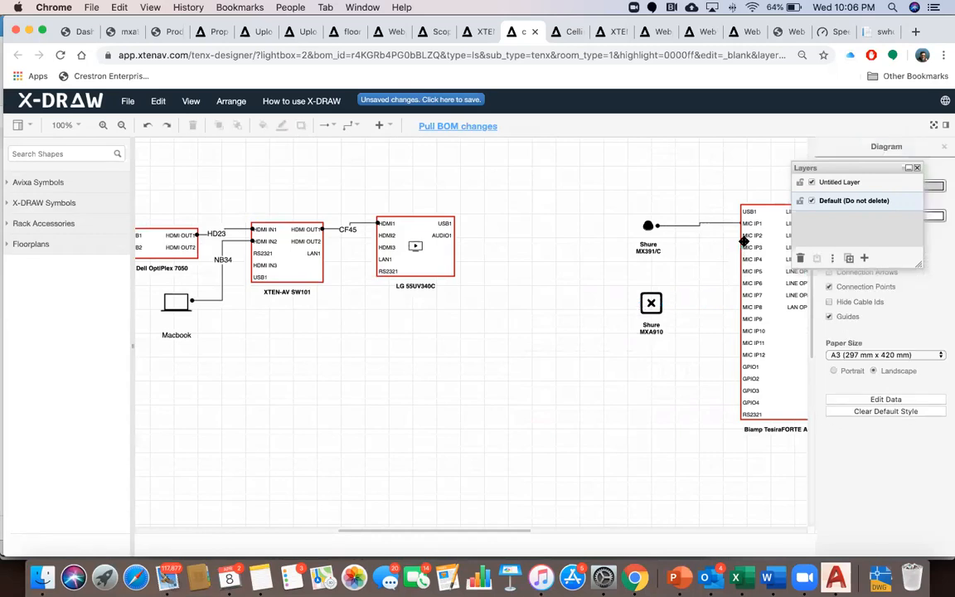
Connect the MIC IP3 port of the Biamp TesiraFORTE AI to the Shure MXA910 ceiling microphone
{"action": "left_click_drag", "start_coordinate": [742, 247], "coordinate": [663, 302]}
{"action": "left_click", "coordinate": [673, 324]}
{"action": "scroll", "coordinate": [498, 326], "scroll_direction": "down", "scroll_amount": 2}
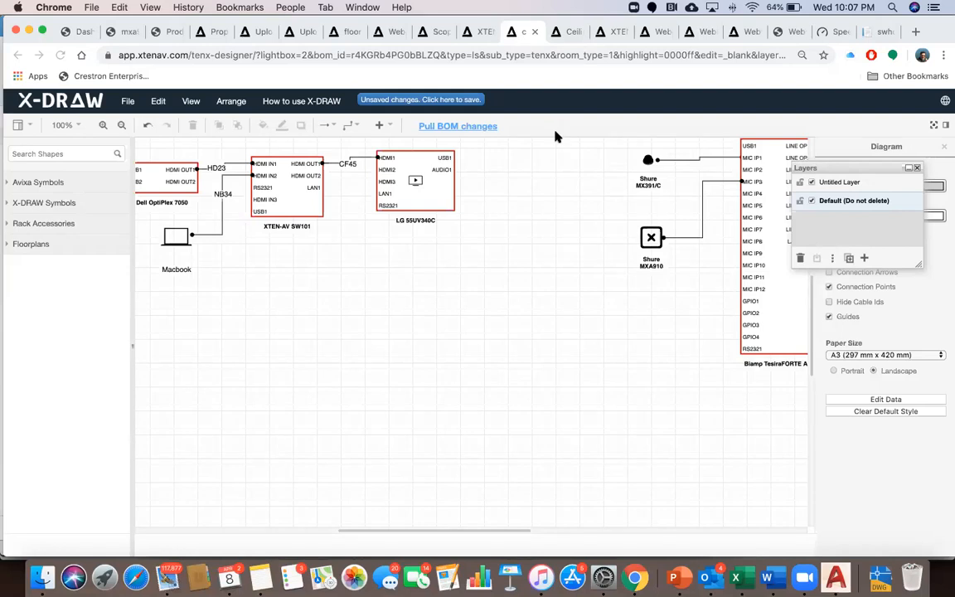
Return to the dashboard and look into the recent meeting-room design listed directly below Webinar 4
{"action": "left_click", "coordinate": [300, 30]}
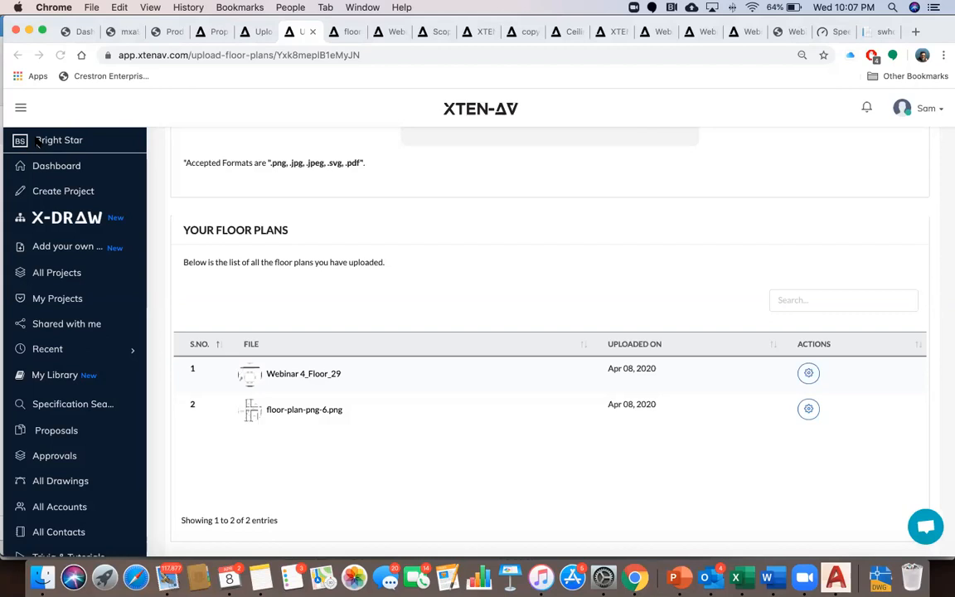
{"action": "left_click", "coordinate": [54, 166]}
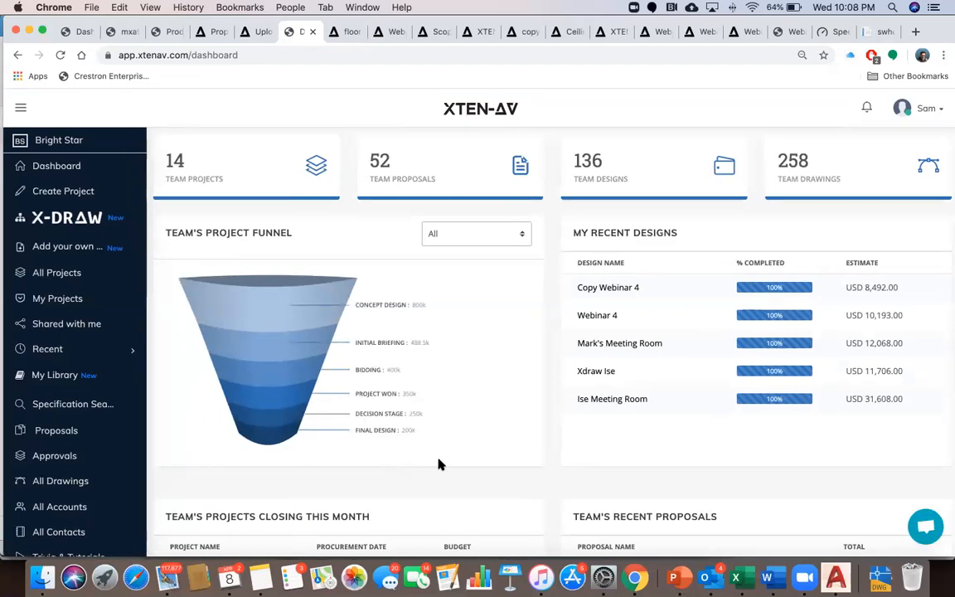
{"action": "left_click", "coordinate": [606, 344]}
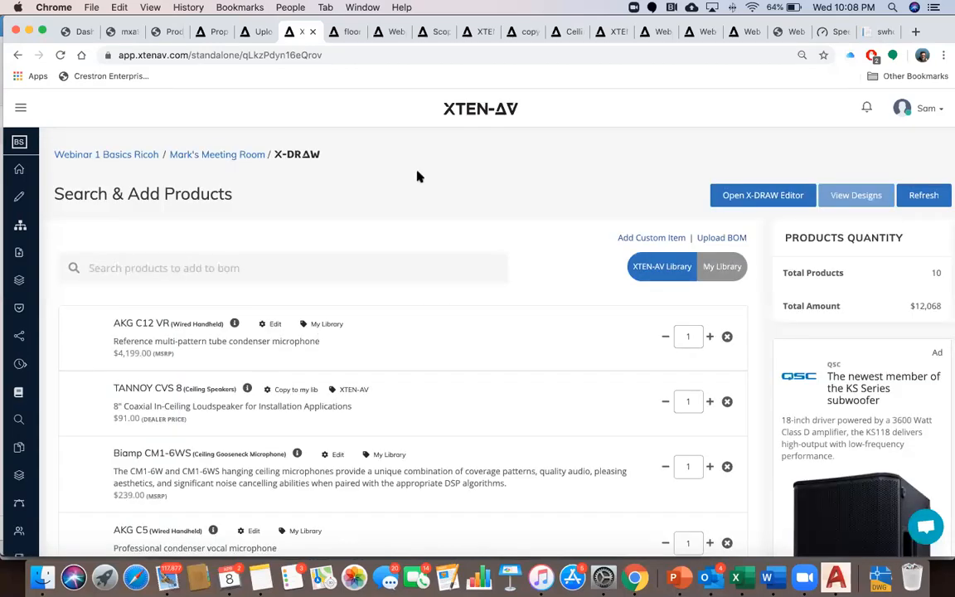
{"action": "left_click", "coordinate": [19, 55]}
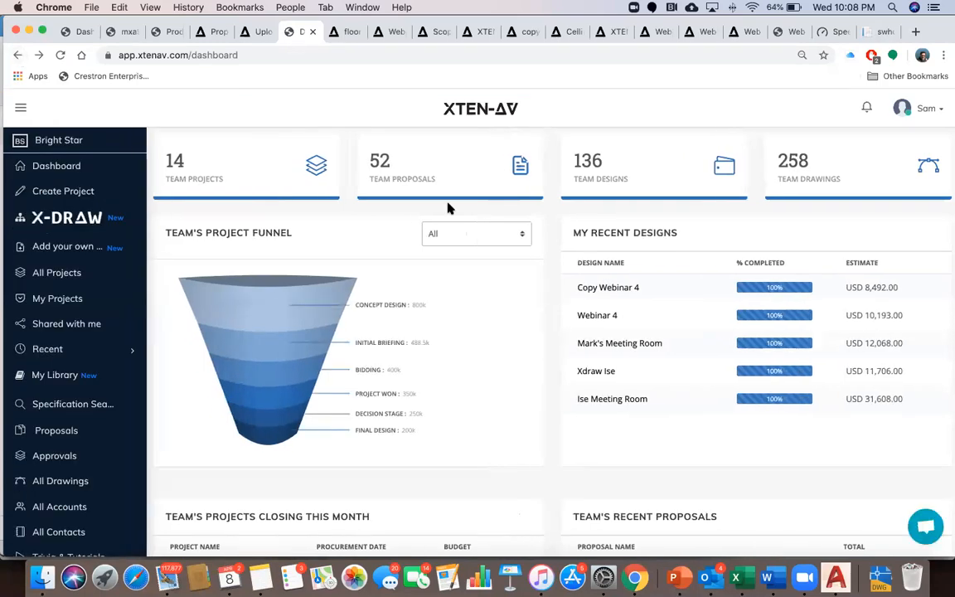
Open the Ise Meeting Room design for editing and review its room dimensions, seating and video source settings
{"action": "left_click", "coordinate": [596, 404]}
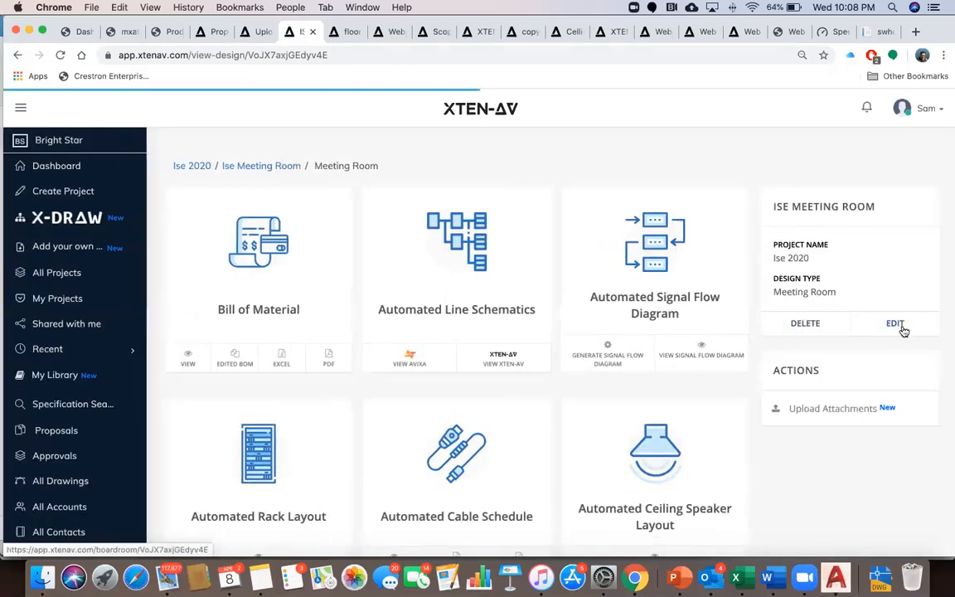
{"action": "left_click", "coordinate": [899, 325]}
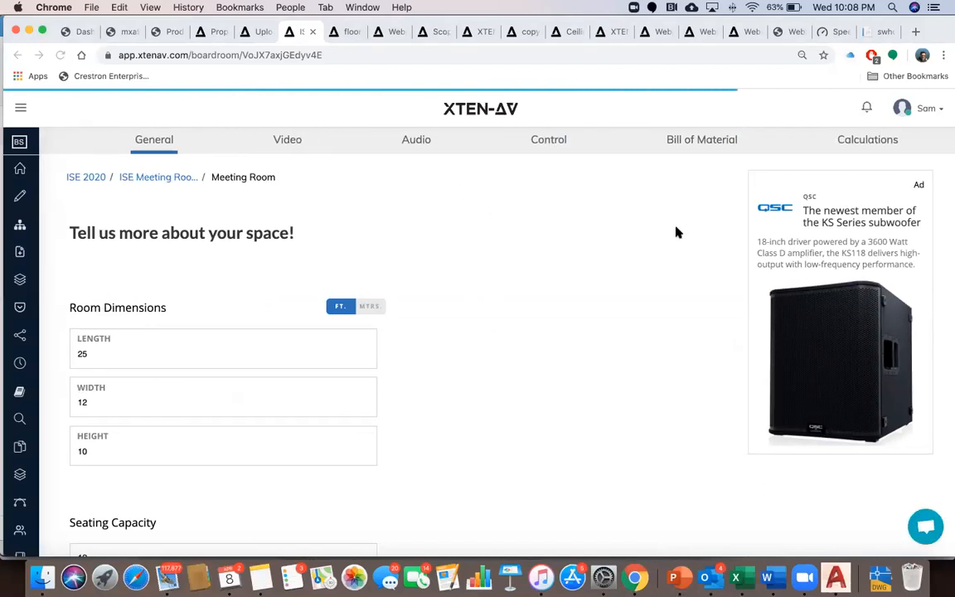
{"action": "scroll", "coordinate": [290, 307], "scroll_direction": "down", "scroll_amount": 10}
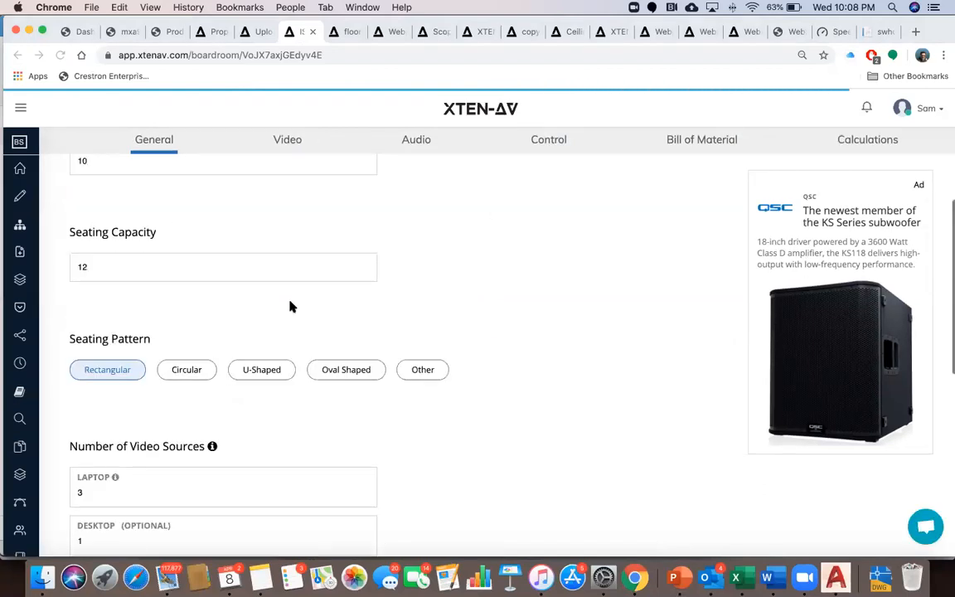
Review the room orientation and the list of equipment categories in the design's Video section
{"action": "left_click", "coordinate": [291, 140]}
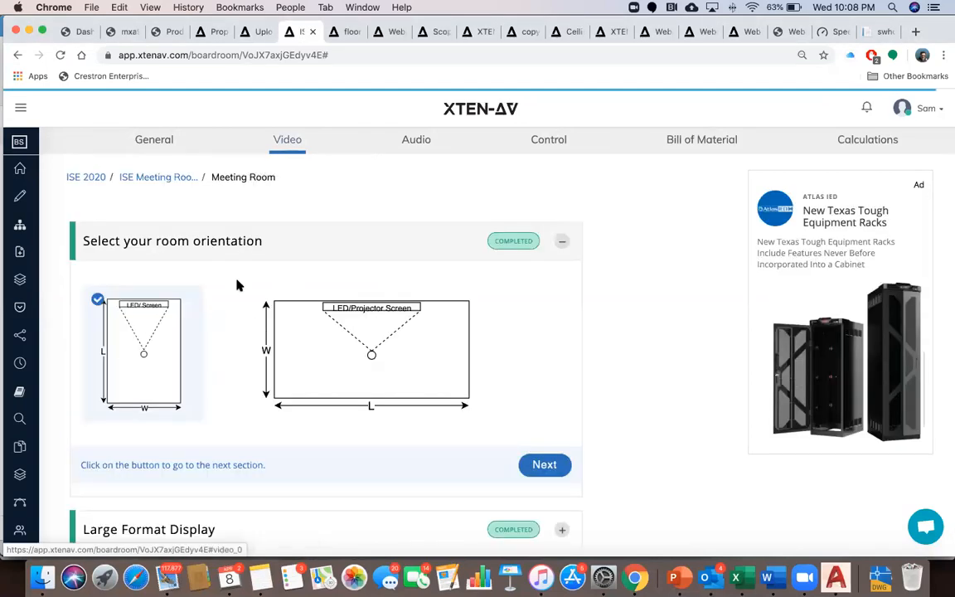
{"action": "scroll", "coordinate": [238, 285], "scroll_direction": "down", "scroll_amount": 6}
{"action": "scroll", "coordinate": [231, 282], "scroll_direction": "up", "scroll_amount": 6}
{"action": "scroll", "coordinate": [214, 388], "scroll_direction": "down", "scroll_amount": 10}
{"action": "scroll", "coordinate": [207, 355], "scroll_direction": "up", "scroll_amount": 10}
{"action": "scroll", "coordinate": [190, 465], "scroll_direction": "down", "scroll_amount": 8}
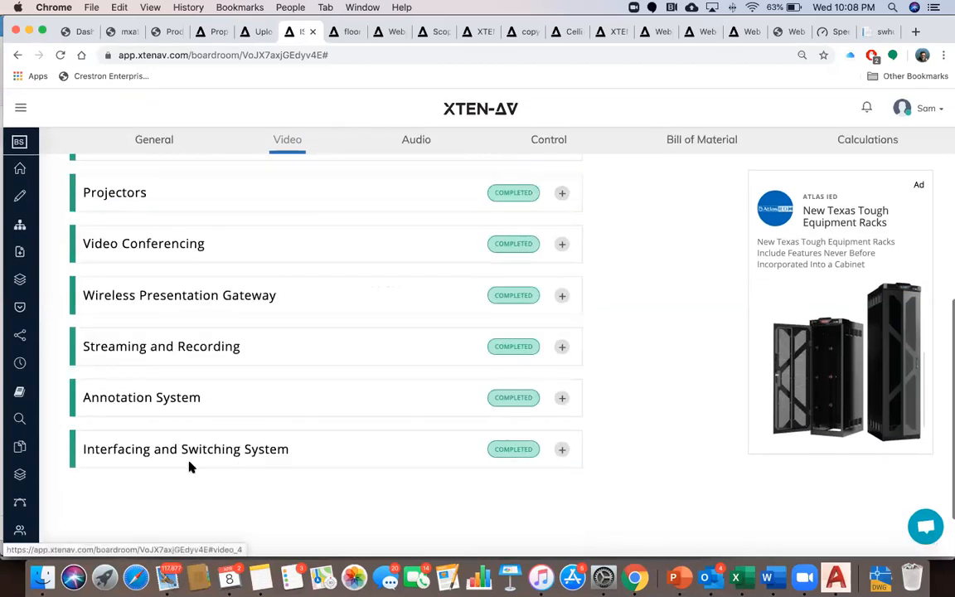
{"action": "scroll", "coordinate": [213, 272], "scroll_direction": "up", "scroll_amount": 2}
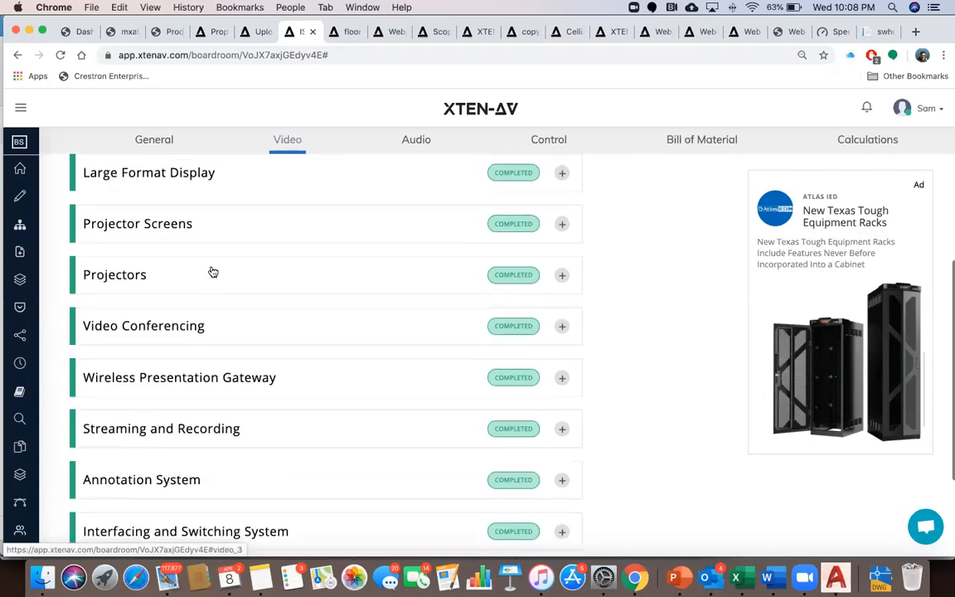
Review the software-based video conferencing settings, including the USB camera brand preference and selected camera
{"action": "left_click", "coordinate": [194, 328]}
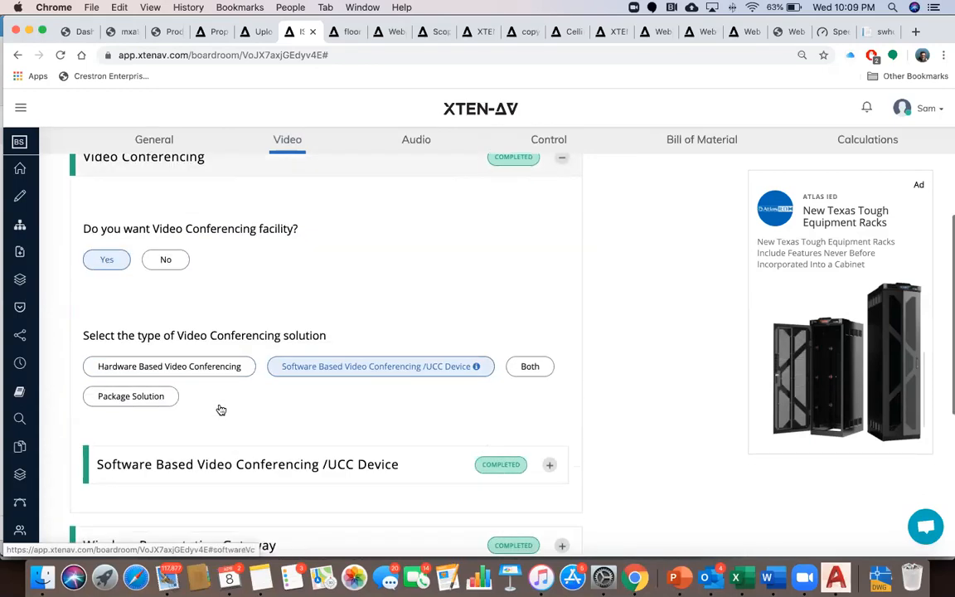
{"action": "scroll", "coordinate": [213, 435], "scroll_direction": "down", "scroll_amount": 4}
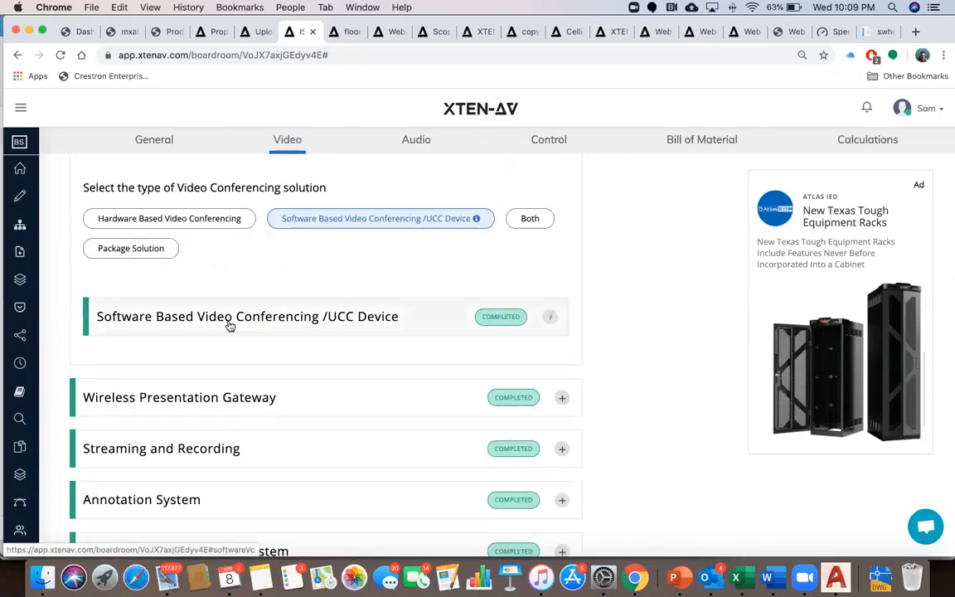
{"action": "left_click", "coordinate": [230, 326]}
{"action": "scroll", "coordinate": [241, 489], "scroll_direction": "down", "scroll_amount": 8}
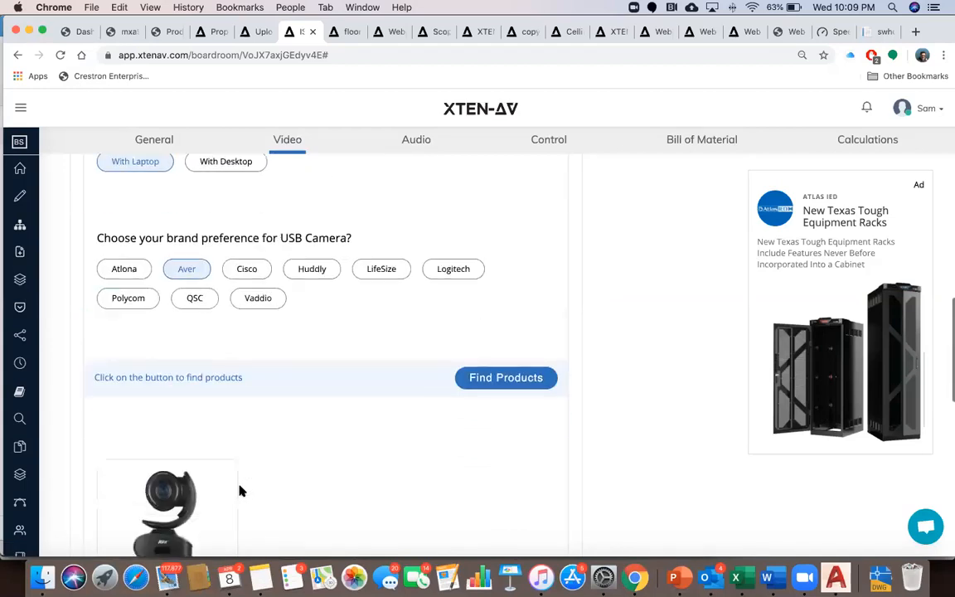
{"action": "scroll", "coordinate": [241, 490], "scroll_direction": "down", "scroll_amount": 3}
Review the Audio section from microphones to DSP and the control system choices of the design
{"action": "left_click", "coordinate": [413, 142]}
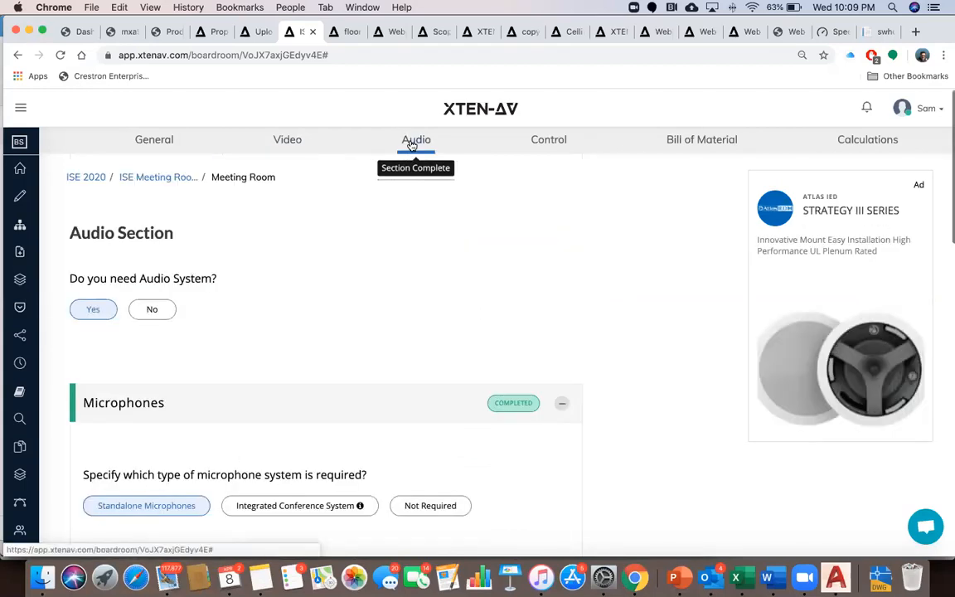
{"action": "scroll", "coordinate": [338, 355], "scroll_direction": "down", "scroll_amount": 12}
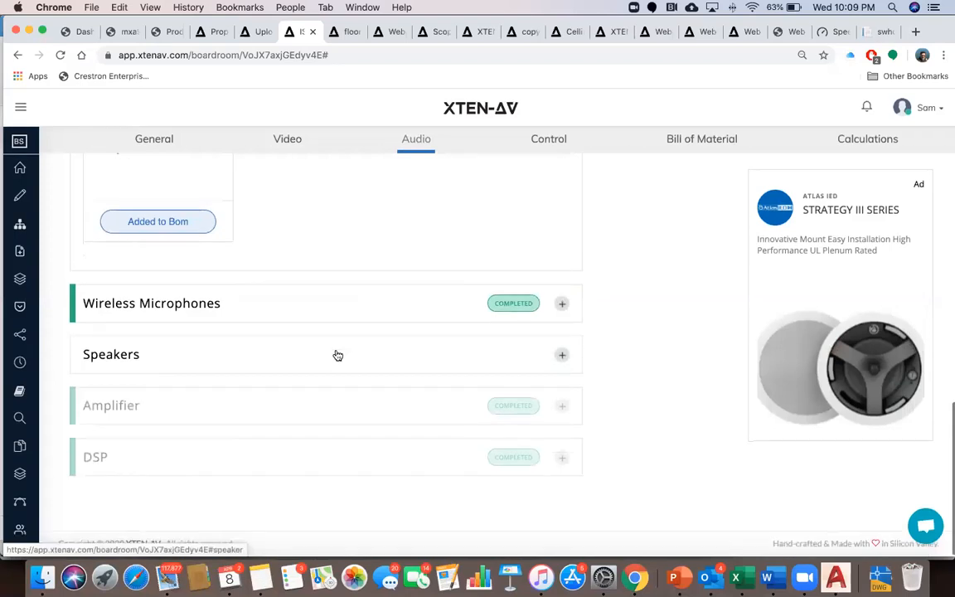
{"action": "left_click", "coordinate": [546, 139]}
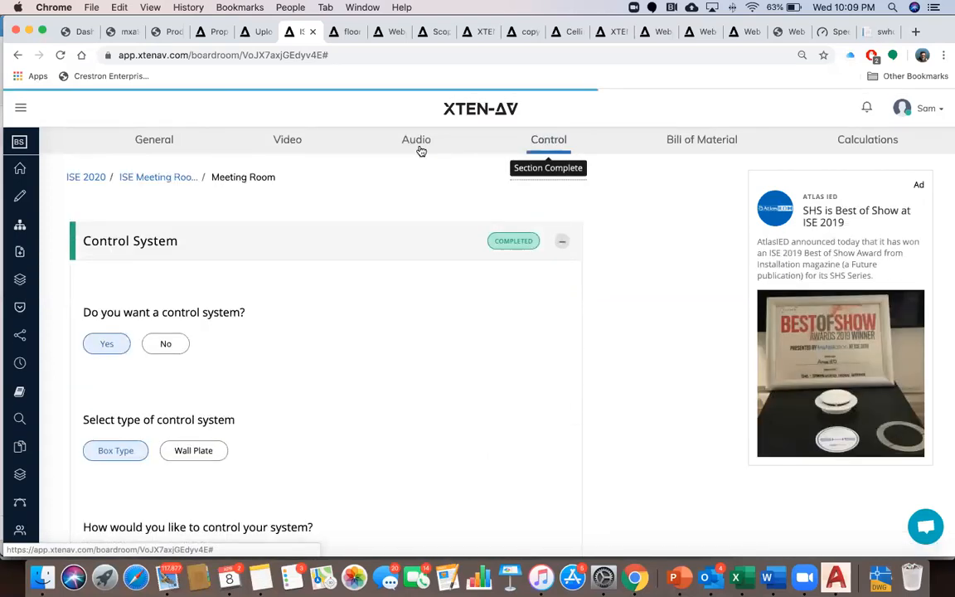
Review the bill of material through to its total and generate the Ise Meeting Room design
{"action": "left_click", "coordinate": [700, 143]}
{"action": "scroll", "coordinate": [878, 384], "scroll_direction": "down", "scroll_amount": 10}
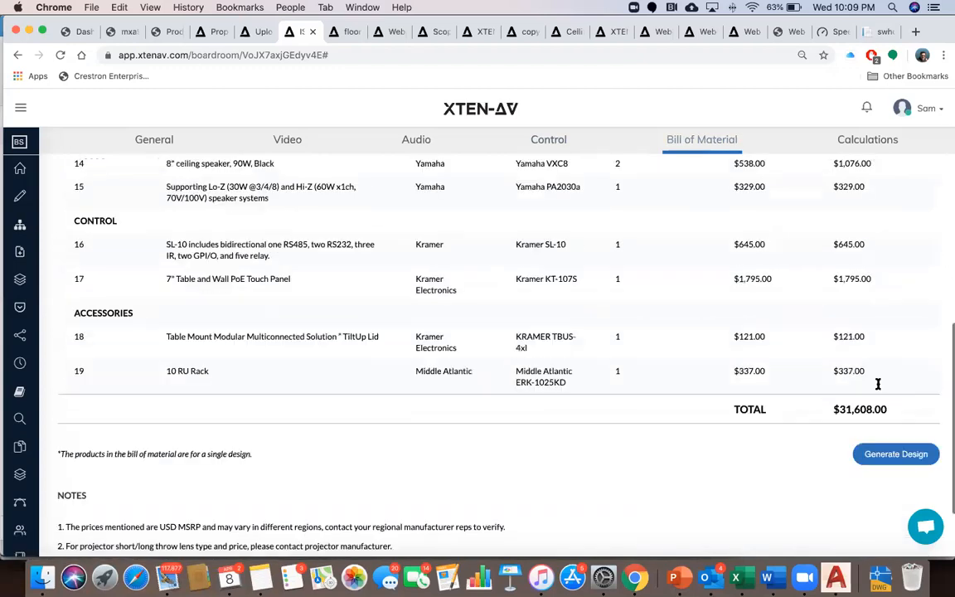
{"action": "scroll", "coordinate": [883, 398], "scroll_direction": "down", "scroll_amount": 2}
{"action": "left_click", "coordinate": [888, 409]}
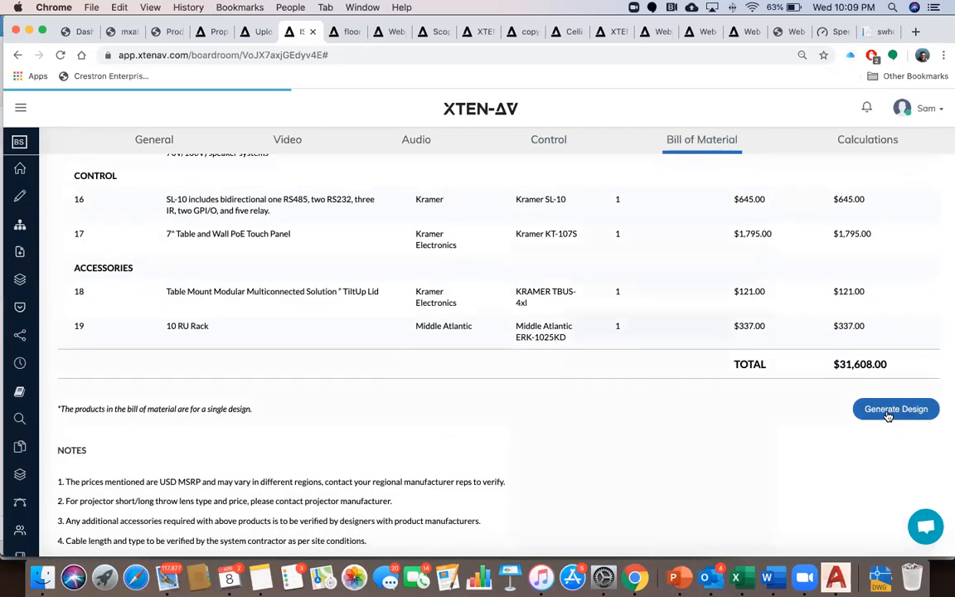
{"action": "left_click", "coordinate": [505, 396]}
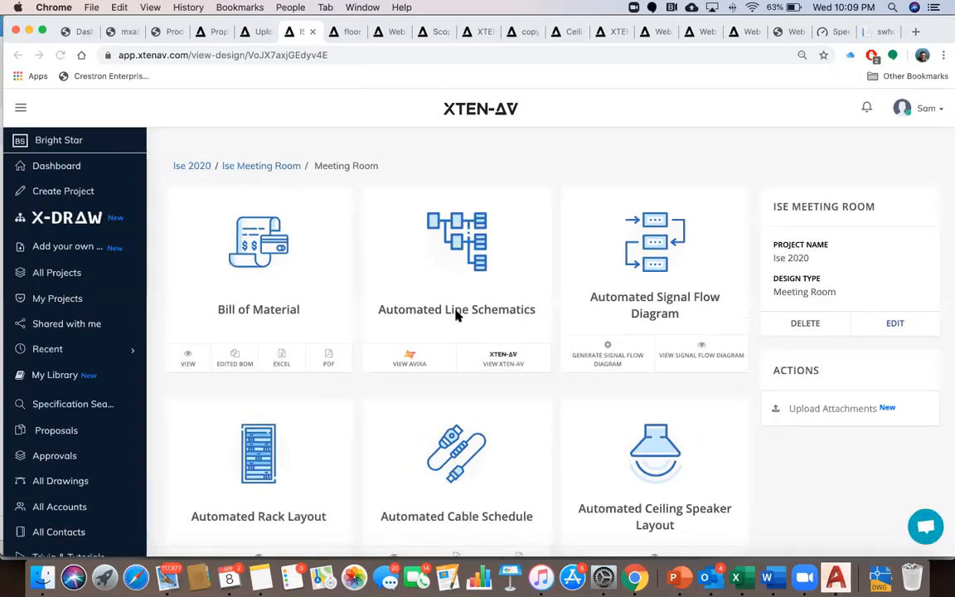
Open the XTEN-AV version of the automated line schematic and examine the connections around the Kramer VP-558 up close
{"action": "left_click", "coordinate": [502, 359]}
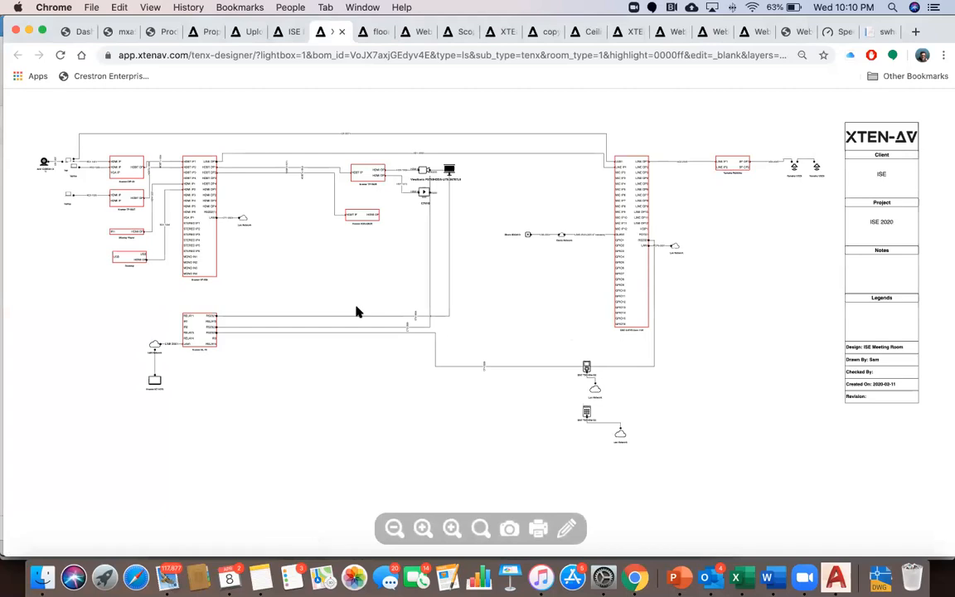
{"action": "left_click", "coordinate": [423, 528]}
{"action": "left_click", "coordinate": [424, 528]}
{"action": "left_click", "coordinate": [424, 528]}
{"action": "left_click", "coordinate": [423, 528]}
{"action": "left_click", "coordinate": [424, 528]}
{"action": "scroll", "coordinate": [354, 324], "scroll_direction": "up", "scroll_amount": 3}
{"action": "scroll", "coordinate": [354, 324], "scroll_direction": "left", "scroll_amount": 10}
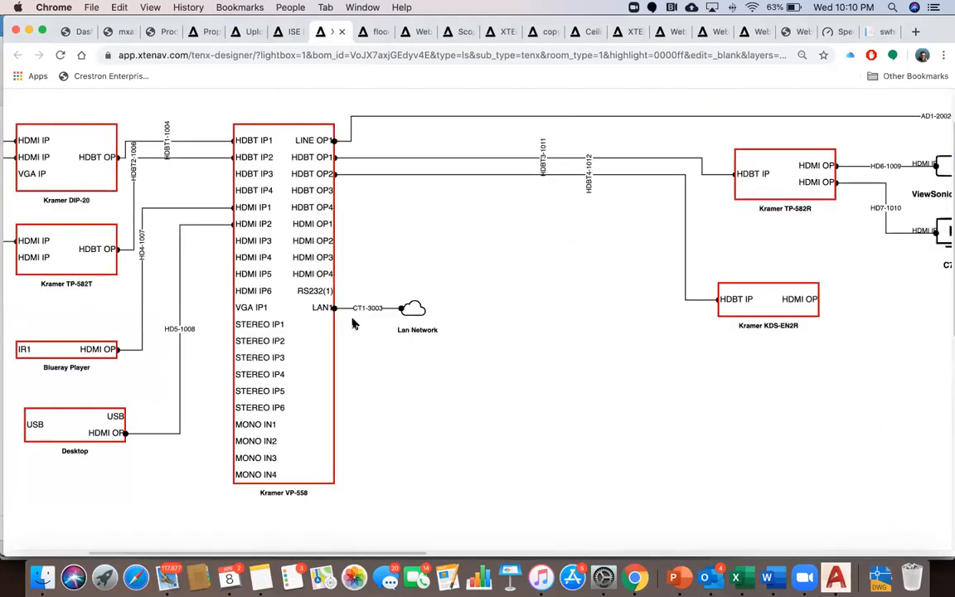
Inspect the schematic from the Kramer receivers across to the QSC devices, and open it in the X-DRAW editor
{"action": "scroll", "coordinate": [301, 350], "scroll_direction": "right", "scroll_amount": 10}
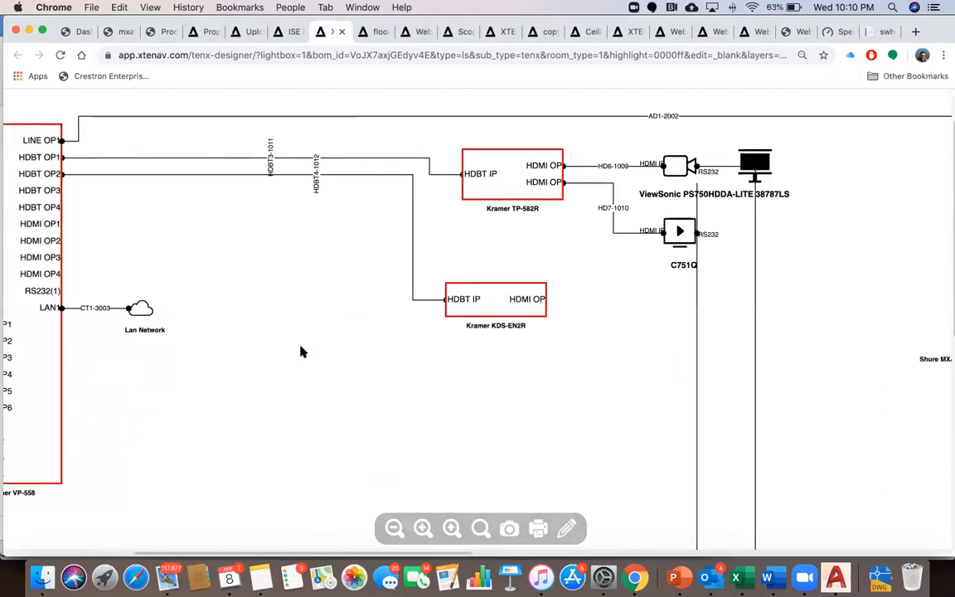
{"action": "scroll", "coordinate": [301, 351], "scroll_direction": "down", "scroll_amount": 2}
{"action": "scroll", "coordinate": [301, 351], "scroll_direction": "down", "scroll_amount": 5}
{"action": "scroll", "coordinate": [301, 352], "scroll_direction": "right", "scroll_amount": 5}
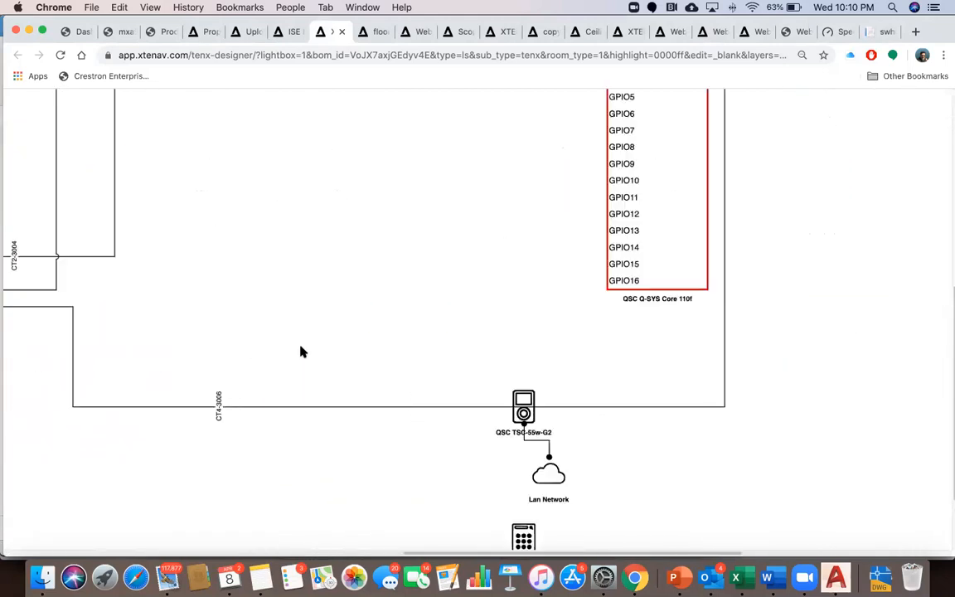
{"action": "scroll", "coordinate": [301, 352], "scroll_direction": "down", "scroll_amount": 2}
{"action": "scroll", "coordinate": [470, 490], "scroll_direction": "left", "scroll_amount": 2}
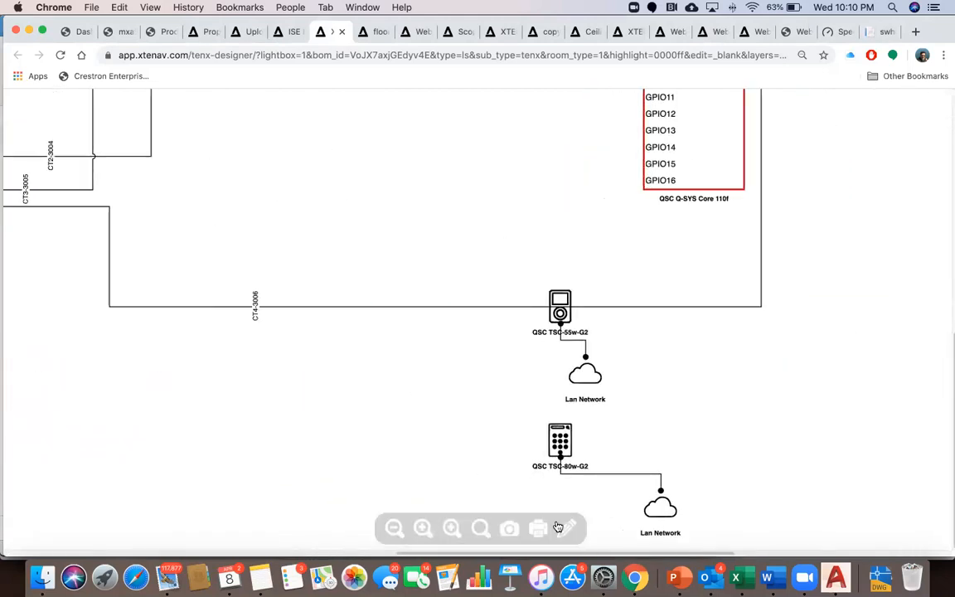
{"action": "left_click", "coordinate": [567, 528]}
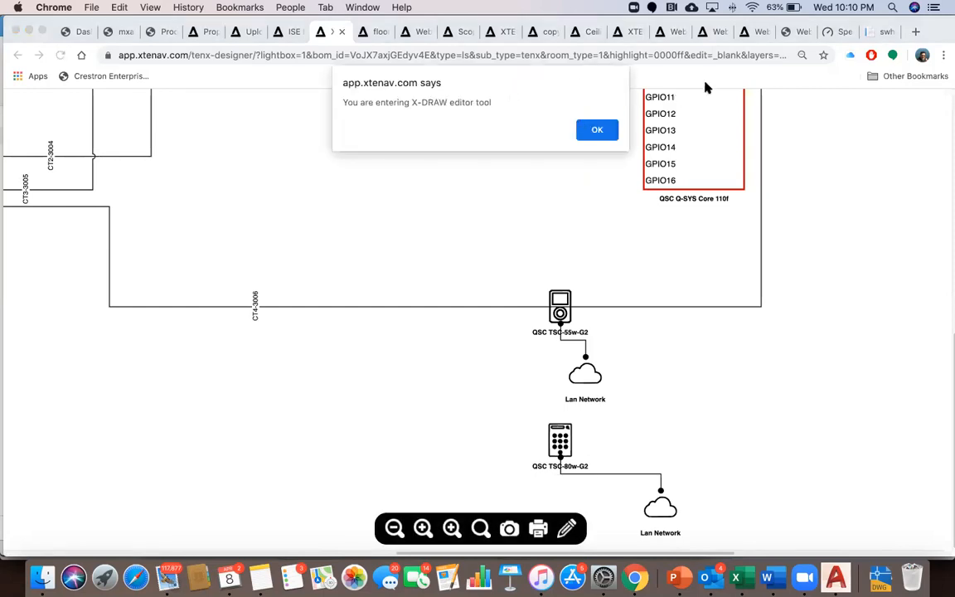
{"action": "left_click", "coordinate": [601, 131]}
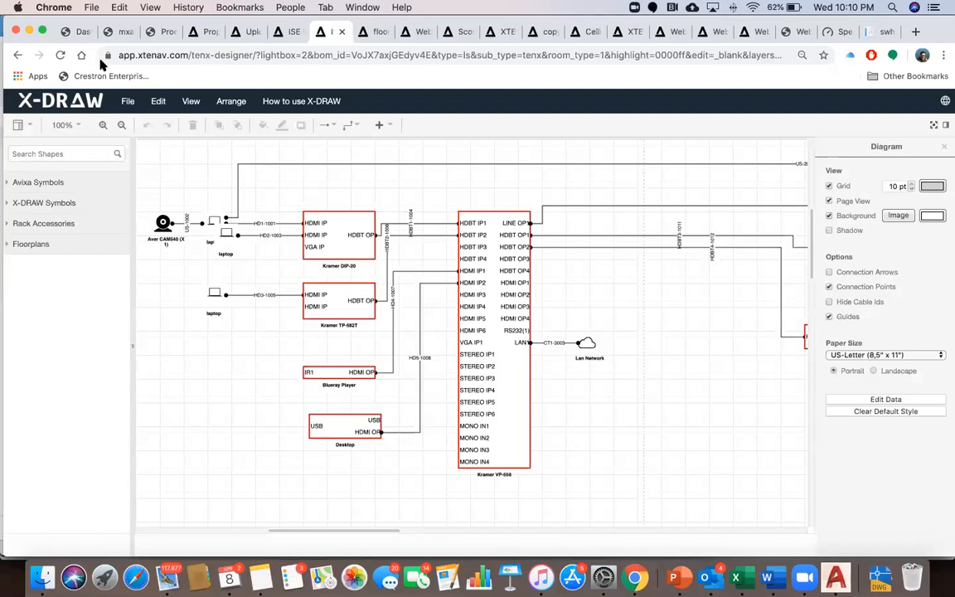
Try to generate the signal flow diagram for the Ise Meeting Room design
{"action": "left_click", "coordinate": [282, 32]}
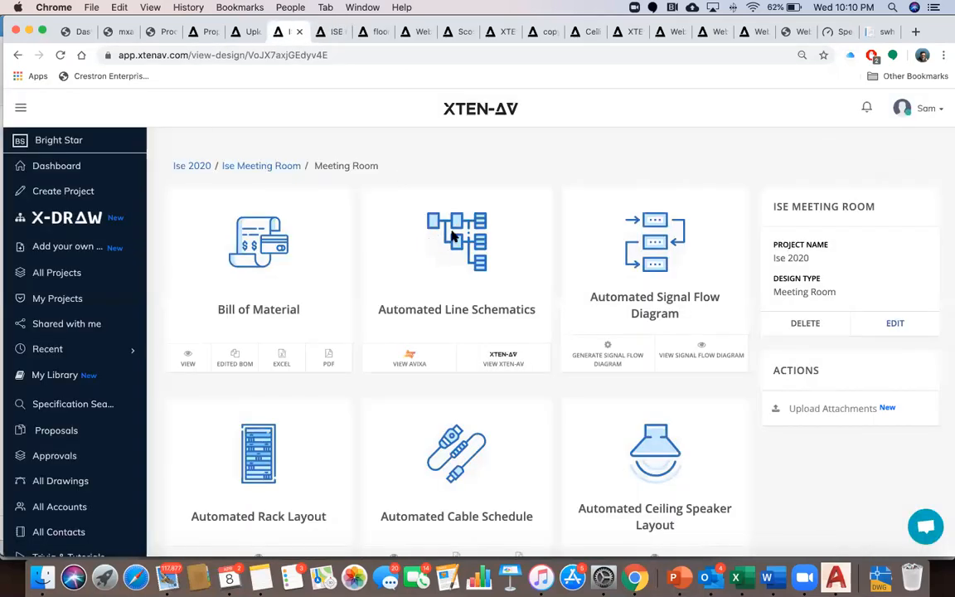
{"action": "left_click", "coordinate": [608, 354]}
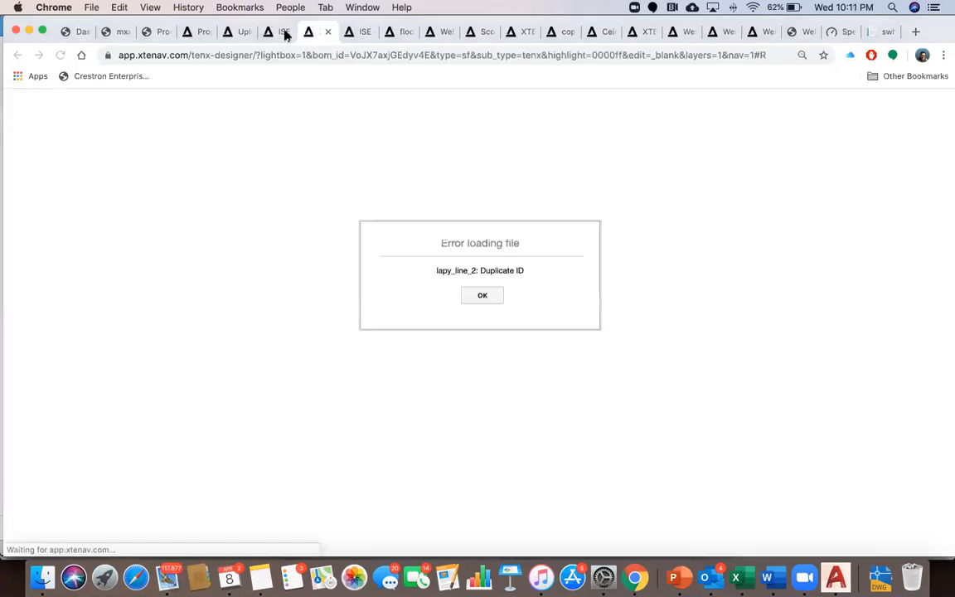
{"action": "left_click", "coordinate": [229, 33]}
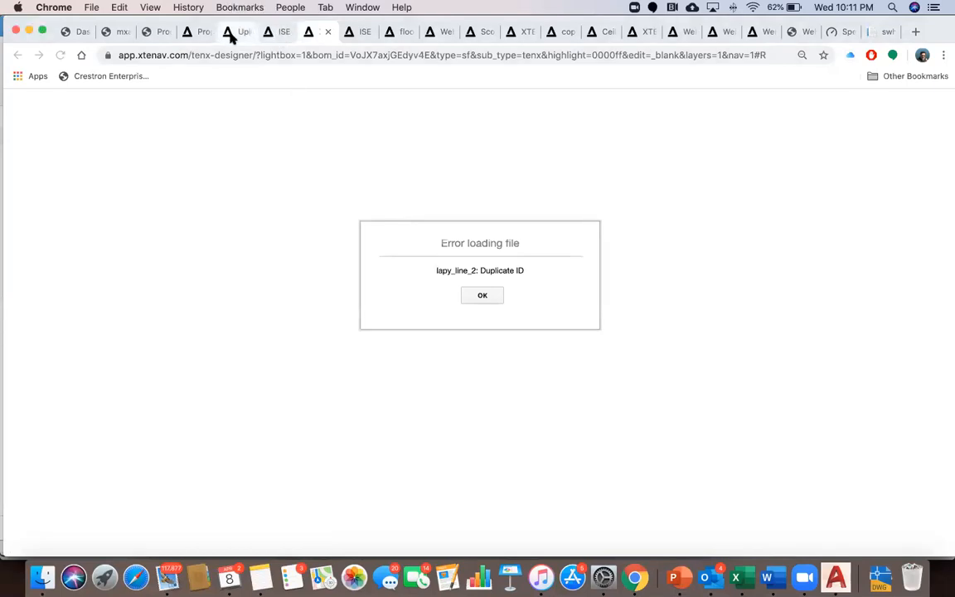
{"action": "left_click", "coordinate": [315, 35]}
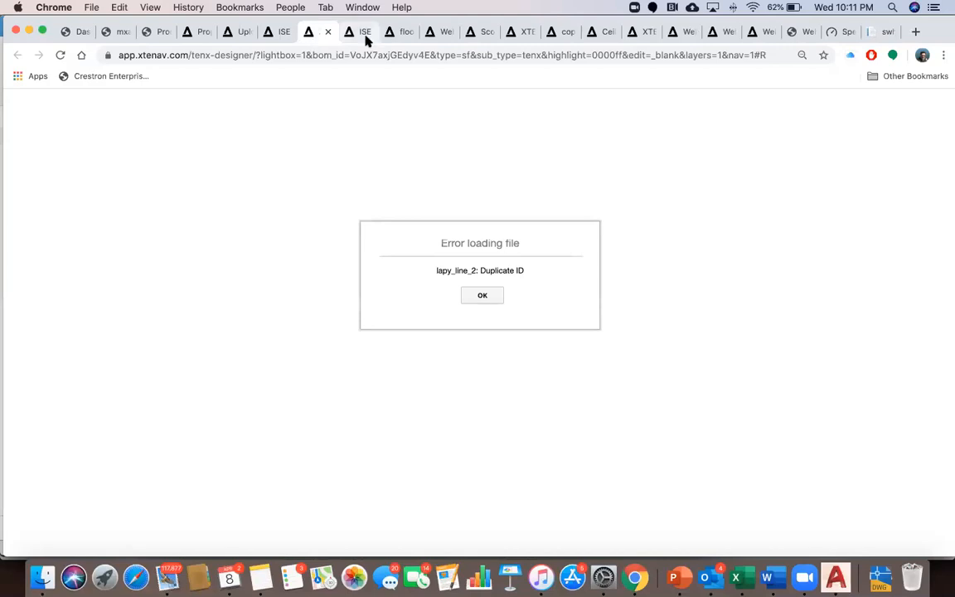
Return to the Ise Meeting Room design overview and open its automated cable schedule
{"action": "left_click", "coordinate": [273, 36]}
{"action": "scroll", "coordinate": [367, 286], "scroll_direction": "down", "scroll_amount": 5}
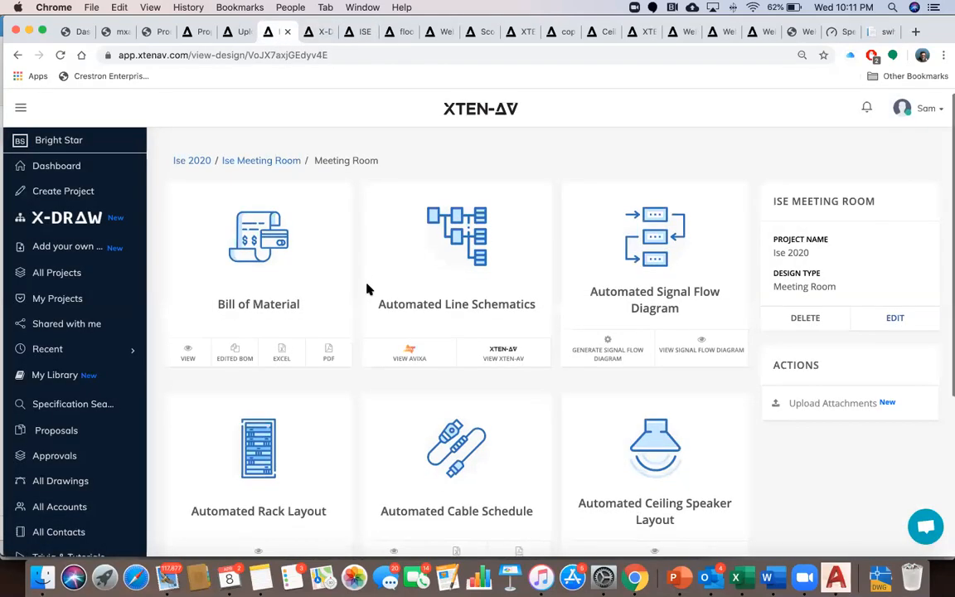
{"action": "left_click", "coordinate": [400, 376]}
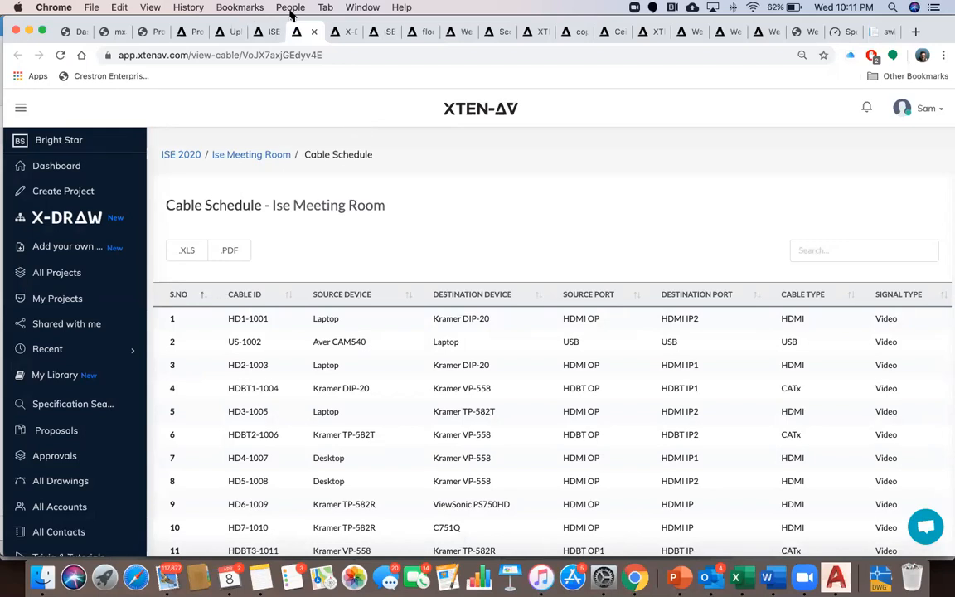
Compare the open bedroom floor plan and the cable schedule, and bring up the conference table floor plan drawing
{"action": "left_click", "coordinate": [423, 33]}
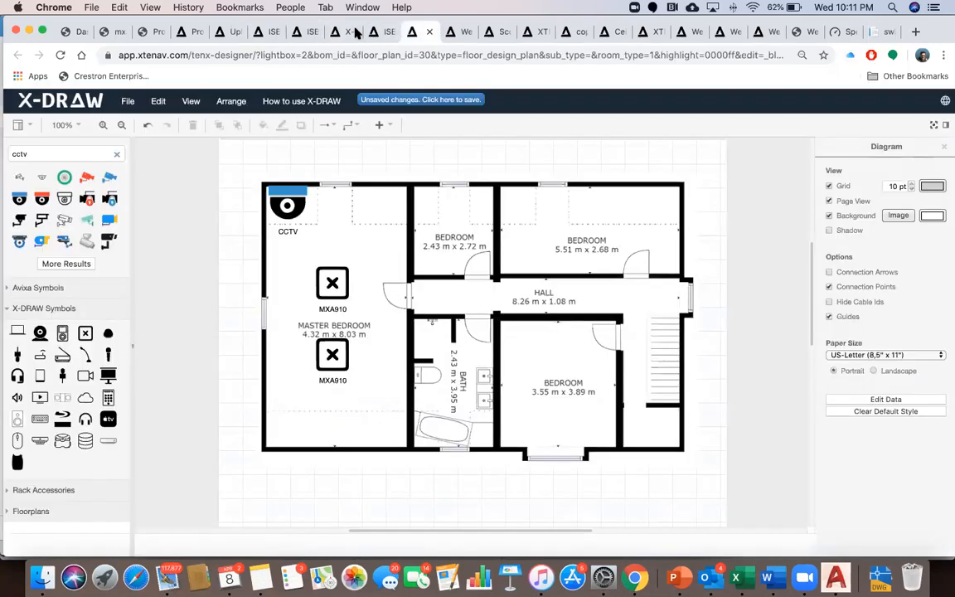
{"action": "left_click", "coordinate": [340, 32]}
{"action": "left_click", "coordinate": [305, 32]}
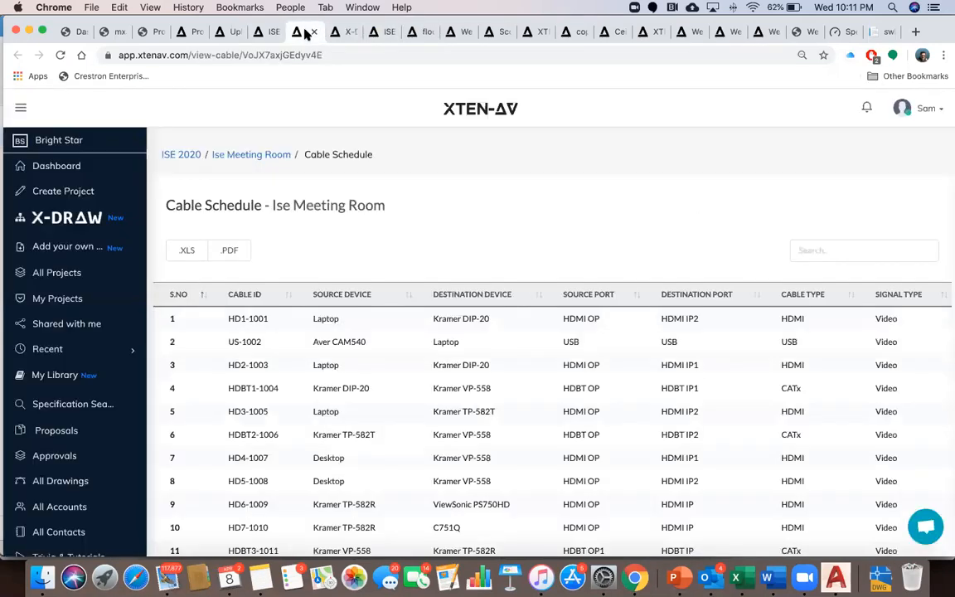
{"action": "left_click", "coordinate": [459, 33]}
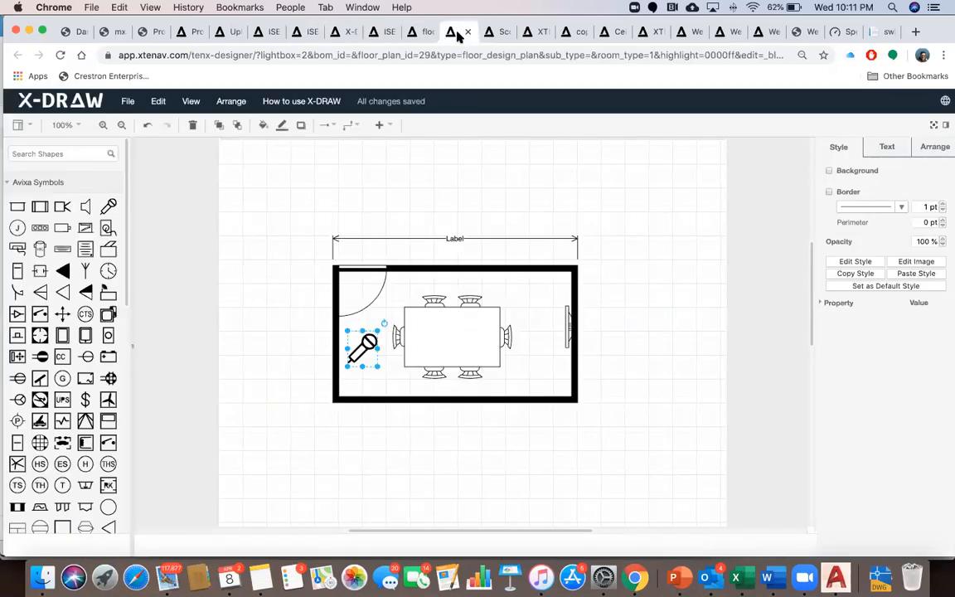
Add a new layer to the conference table floor plan drawing and name it audio
{"action": "left_click", "coordinate": [22, 127]}
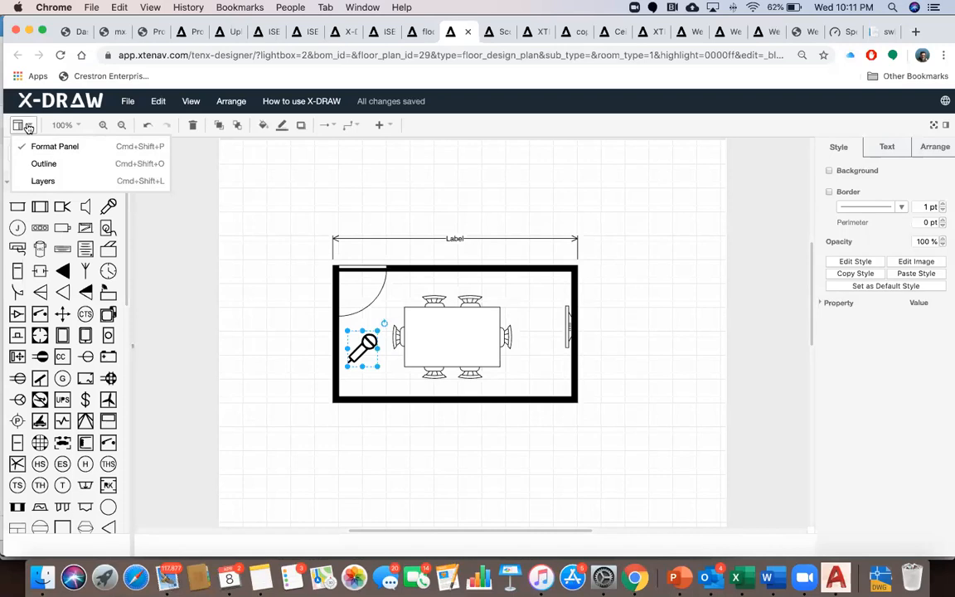
{"action": "left_click", "coordinate": [43, 181]}
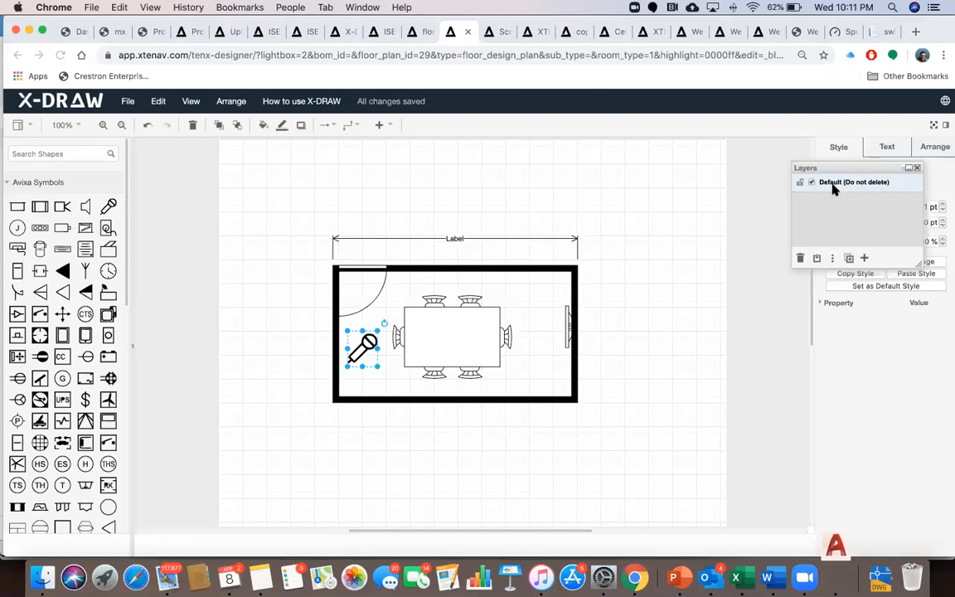
{"action": "left_click", "coordinate": [866, 259]}
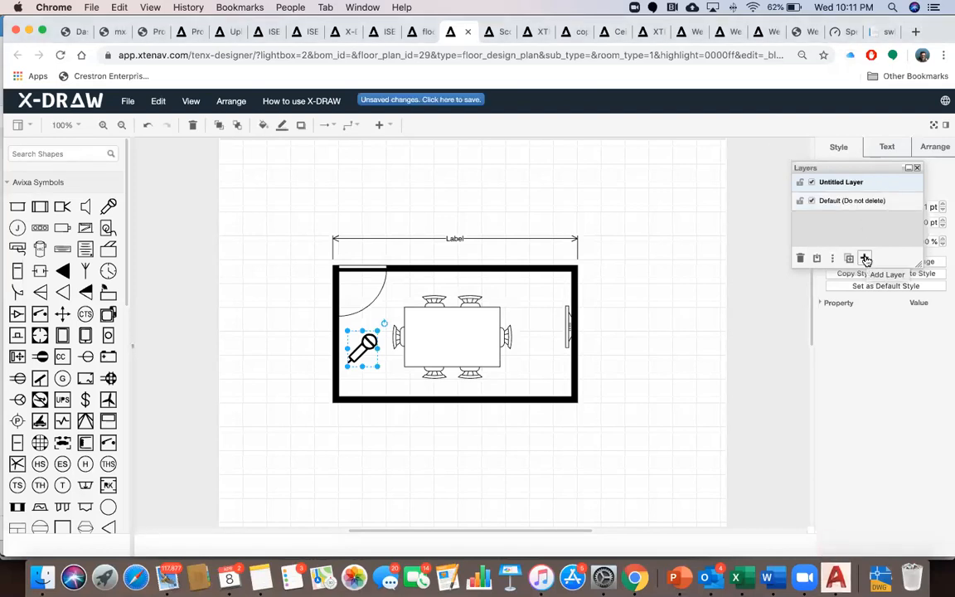
{"action": "double_click", "coordinate": [846, 186]}
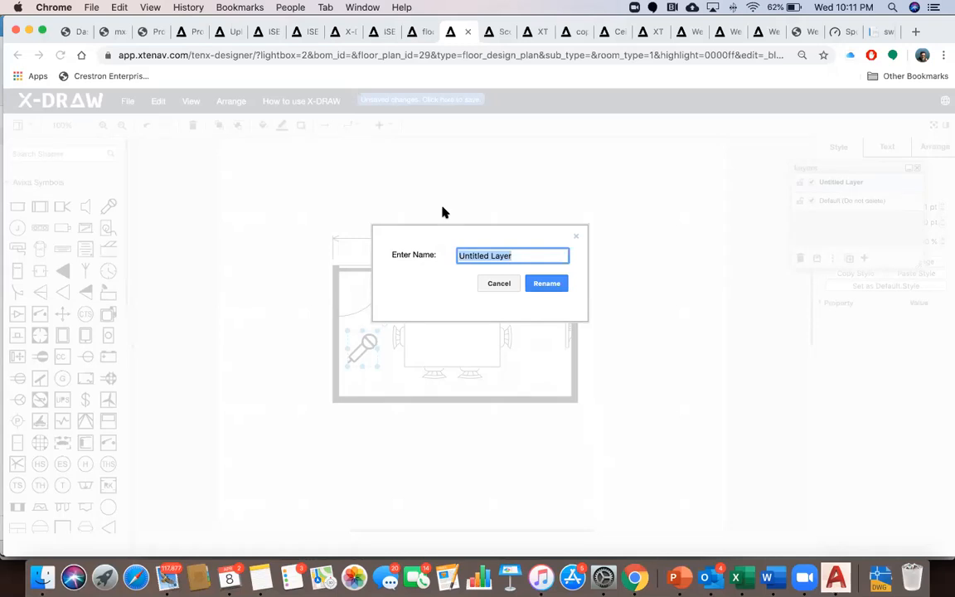
{"action": "double_click", "coordinate": [518, 257]}
{"action": "triple_click", "coordinate": [518, 257]}
{"action": "type", "text": "audio"}
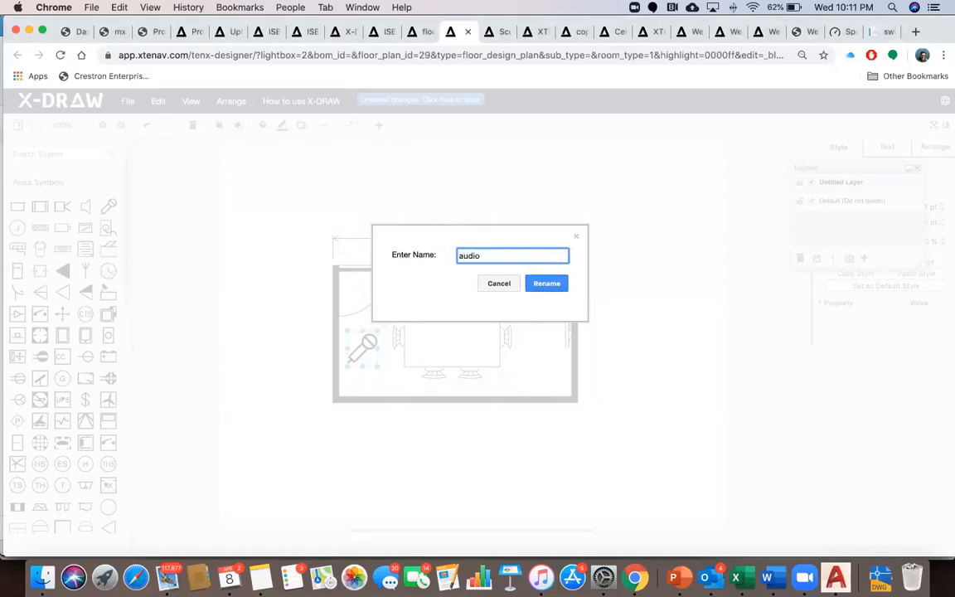
{"action": "left_click", "coordinate": [550, 287]}
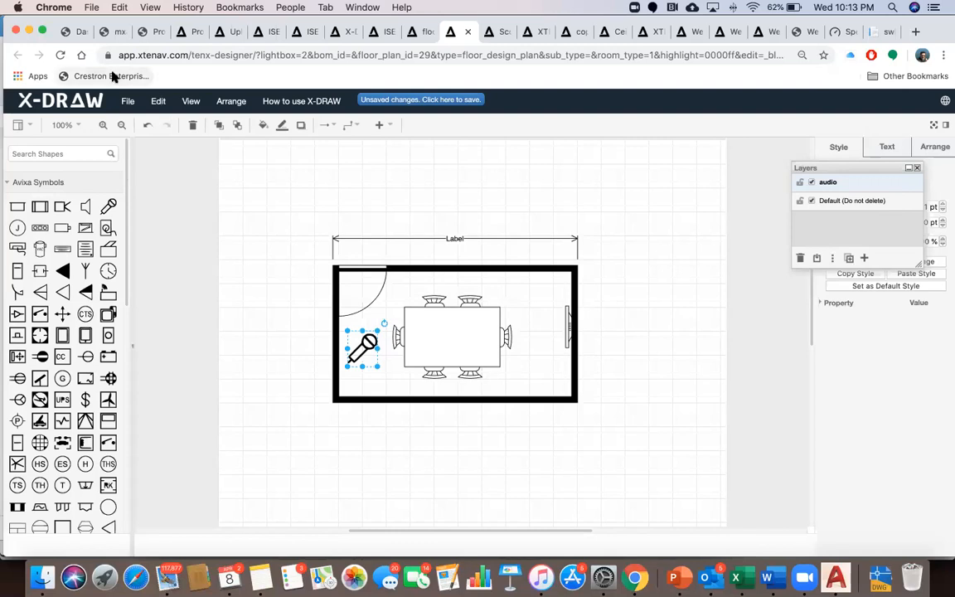
Return to the XTEN-AV dashboard, open the support chat and locate the Support/Feedback entry
{"action": "left_click", "coordinate": [74, 32]}
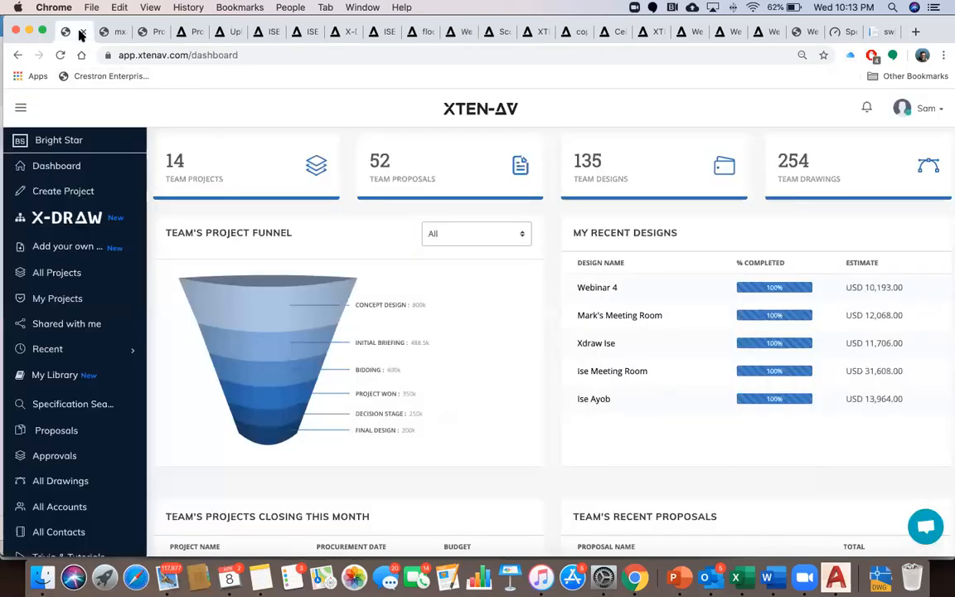
{"action": "left_click", "coordinate": [922, 528]}
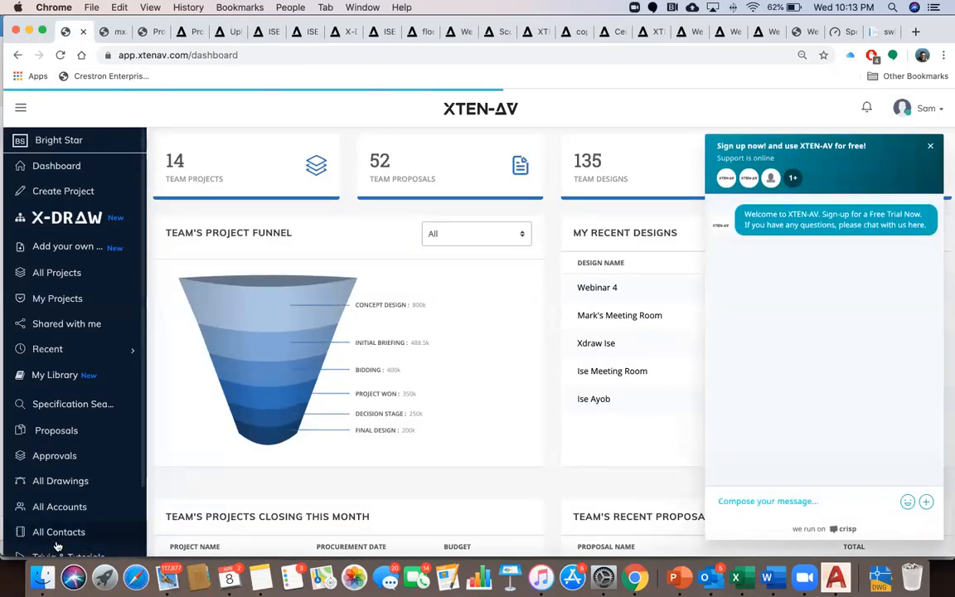
{"action": "scroll", "coordinate": [56, 534], "scroll_direction": "down", "scroll_amount": 3}
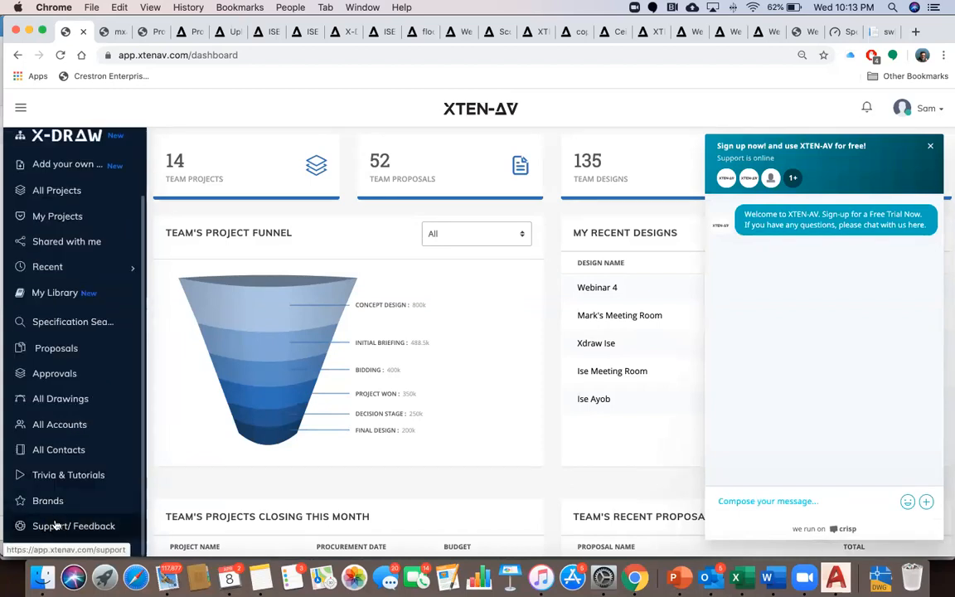